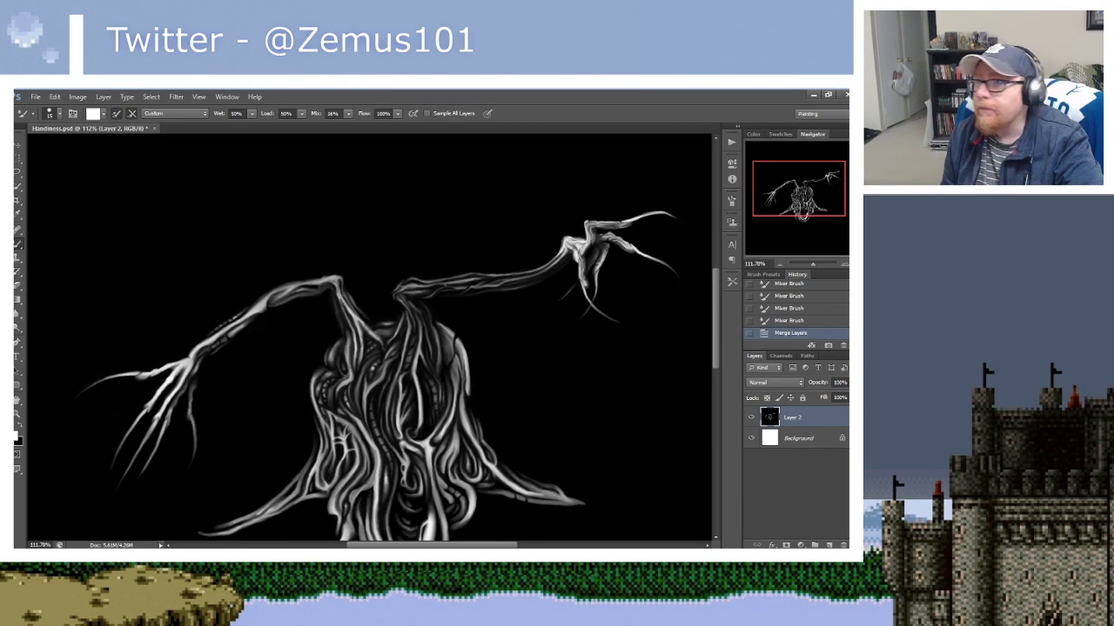
Undo a stray test dab and pan to bring the upper-left branch into view.
{"action": "left_click", "coordinate": [500, 203]}
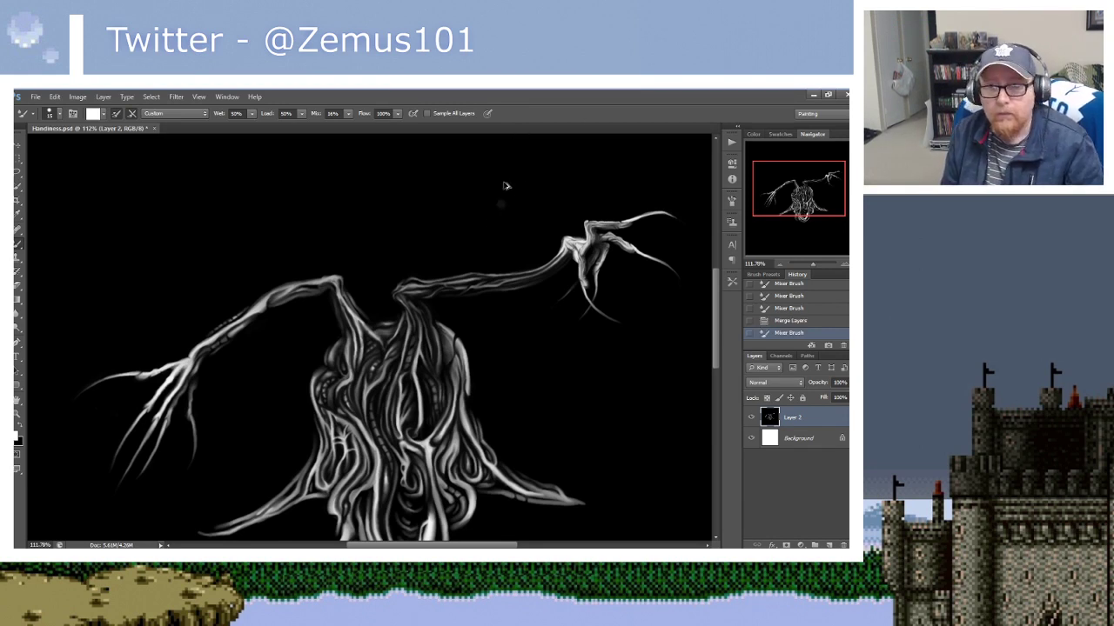
{"action": "key", "text": "ctrl+z"}
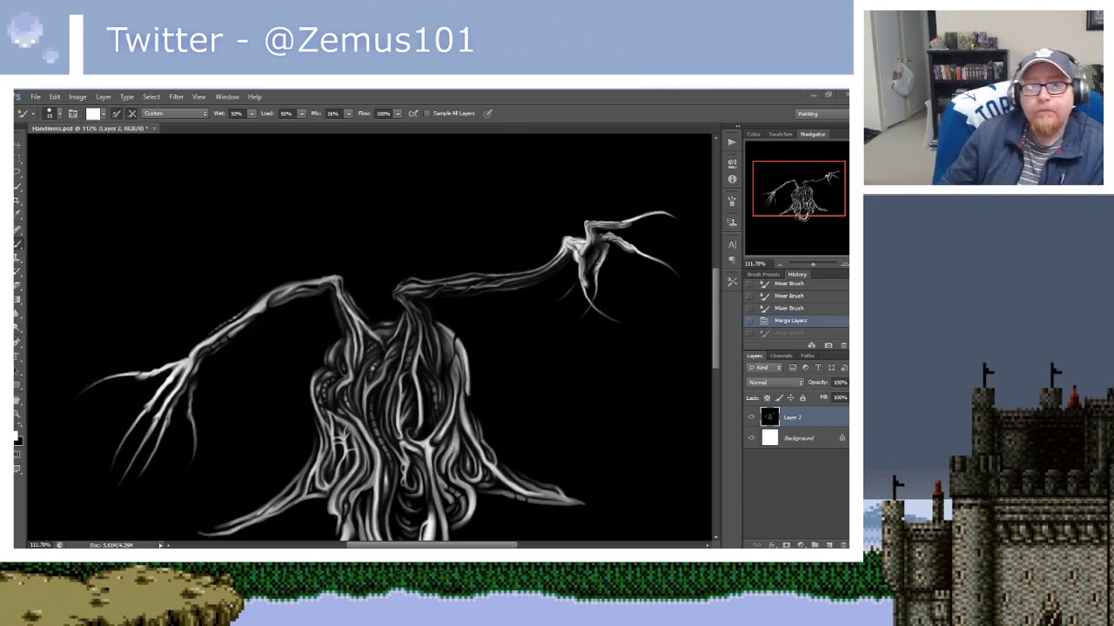
{"action": "left_click", "coordinate": [483, 130]}
{"action": "scroll", "coordinate": [487, 226], "scroll_direction": "down", "scroll_amount": 1}
{"action": "scroll", "coordinate": [470, 235], "scroll_direction": "down", "scroll_amount": 1}
{"action": "scroll", "coordinate": [426, 241], "scroll_direction": "down", "scroll_amount": 1}
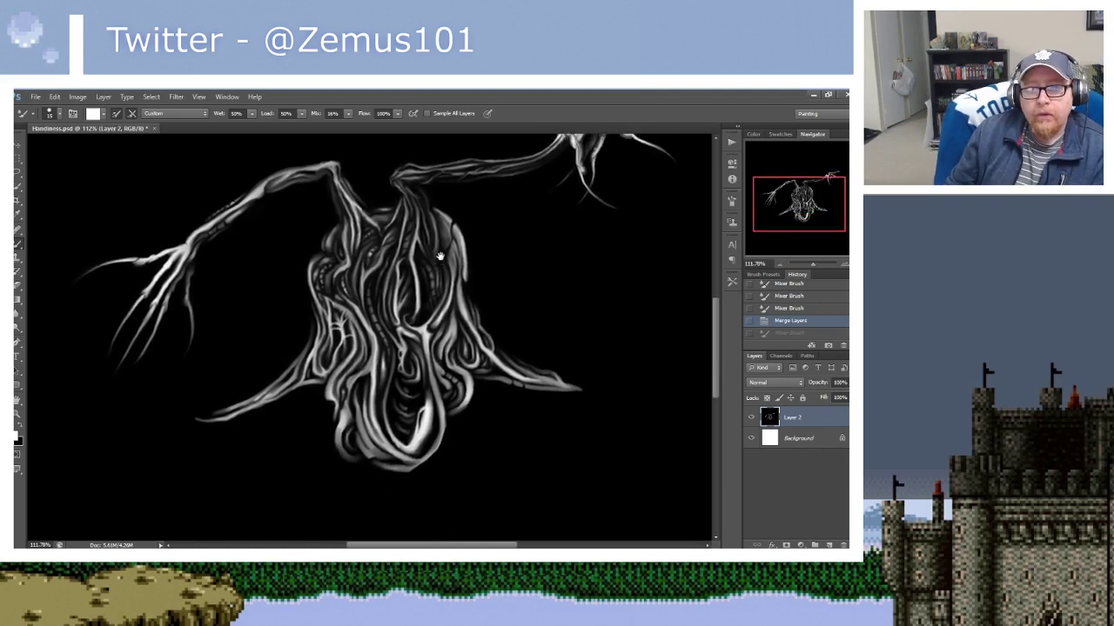
{"action": "scroll", "coordinate": [439, 244], "scroll_direction": "down", "scroll_amount": 1}
{"action": "scroll", "coordinate": [447, 249], "scroll_direction": "up", "scroll_amount": 1}
{"action": "scroll", "coordinate": [444, 252], "scroll_direction": "up", "scroll_amount": 1}
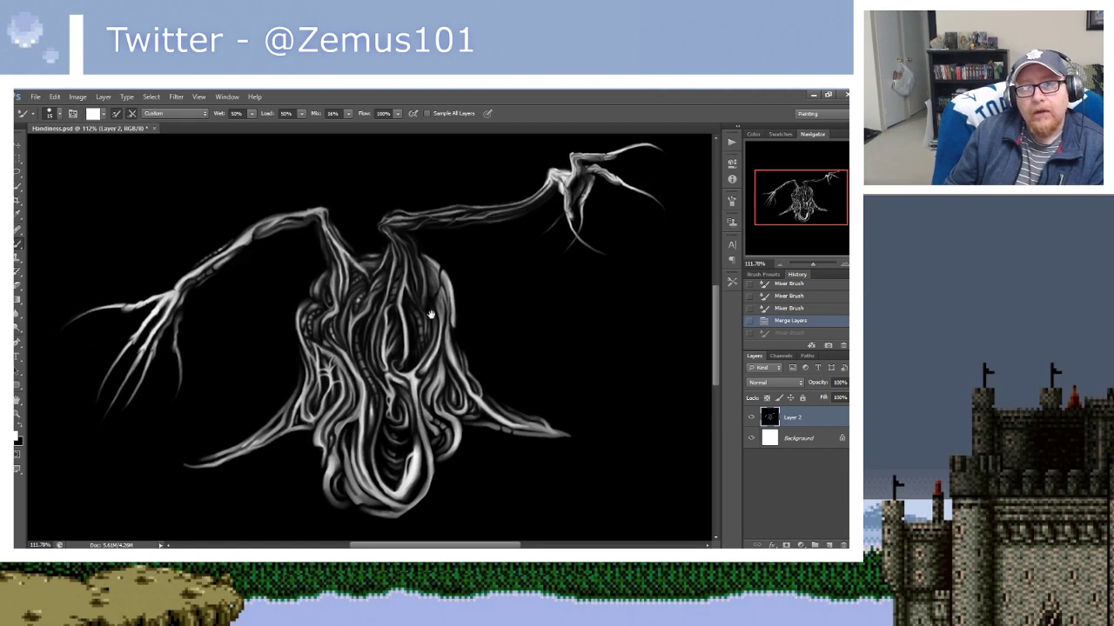
{"action": "mouse_move", "coordinate": [366, 256]}
{"action": "left_mouse_down"}
{"action": "mouse_move", "coordinate": [478, 251]}
{"action": "mouse_move", "coordinate": [443, 234]}
{"action": "mouse_move", "coordinate": [356, 250]}
{"action": "left_mouse_up"}
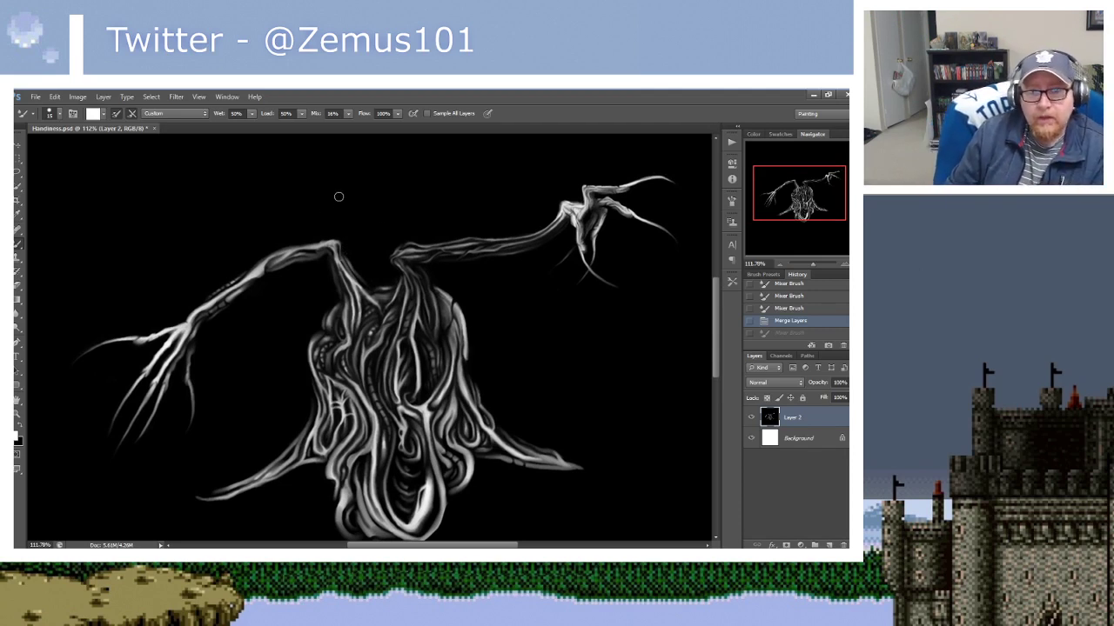
{"action": "left_click_drag", "start_coordinate": [349, 244], "coordinate": [352, 246]}
Blend small black Mixer Brush strokes into the upper-left branch, then zoom to 140%.
{"action": "key", "text": "x"}
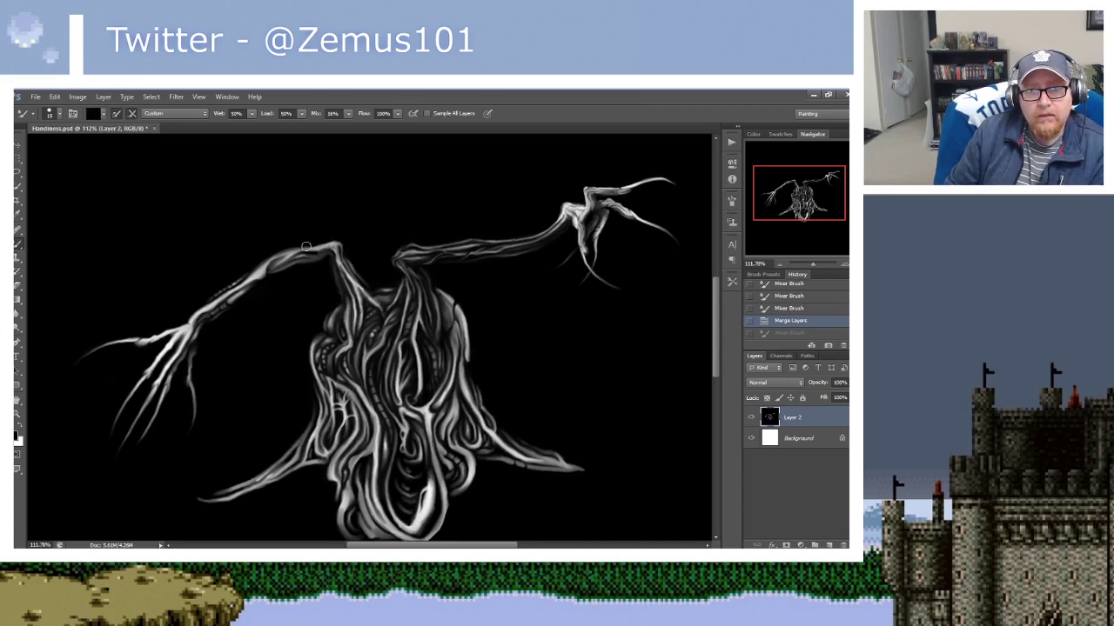
{"action": "mouse_move", "coordinate": [306, 247]}
{"action": "left_mouse_down"}
{"action": "mouse_move", "coordinate": [318, 241]}
{"action": "mouse_move", "coordinate": [281, 248]}
{"action": "left_mouse_up"}
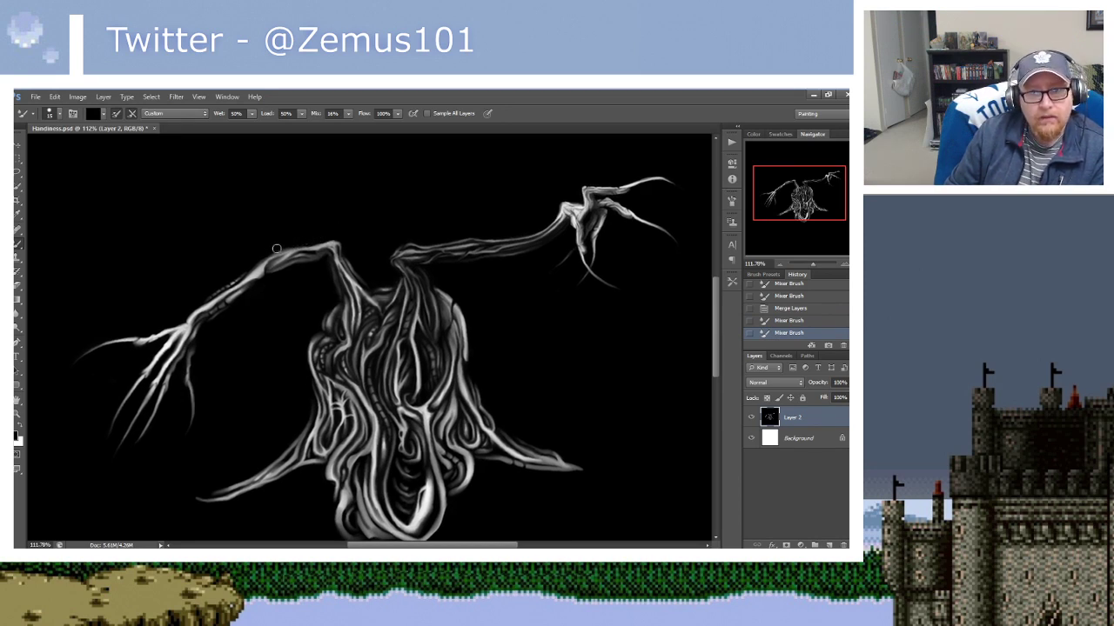
{"action": "mouse_move", "coordinate": [276, 249]}
{"action": "left_mouse_down"}
{"action": "mouse_move", "coordinate": [261, 260]}
{"action": "mouse_move", "coordinate": [266, 242]}
{"action": "left_mouse_up"}
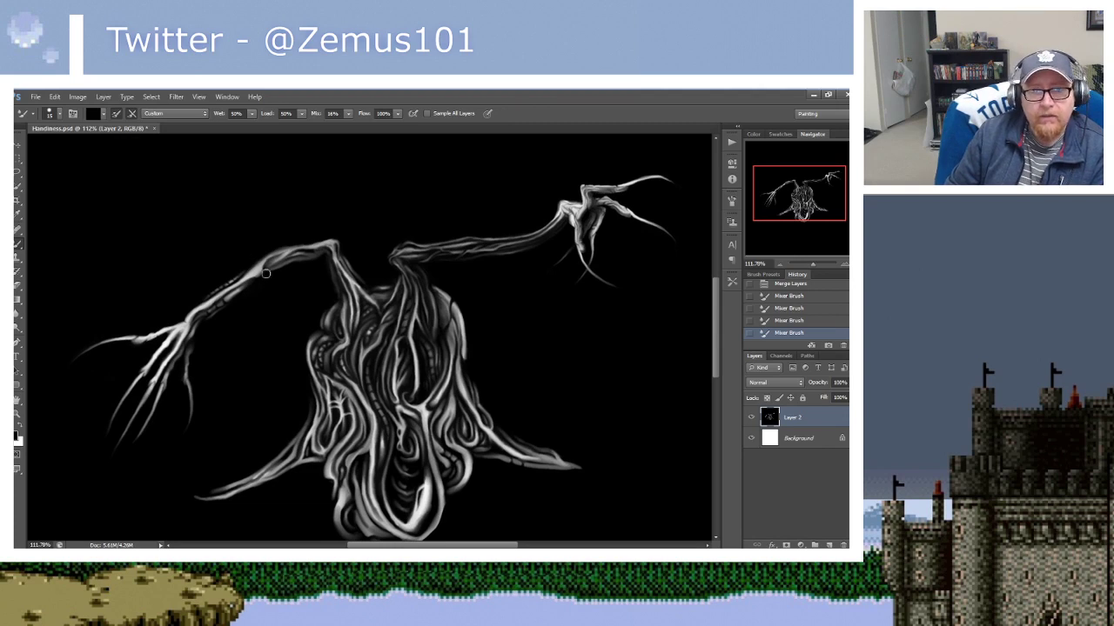
{"action": "left_click_drag", "start_coordinate": [267, 270], "coordinate": [269, 276]}
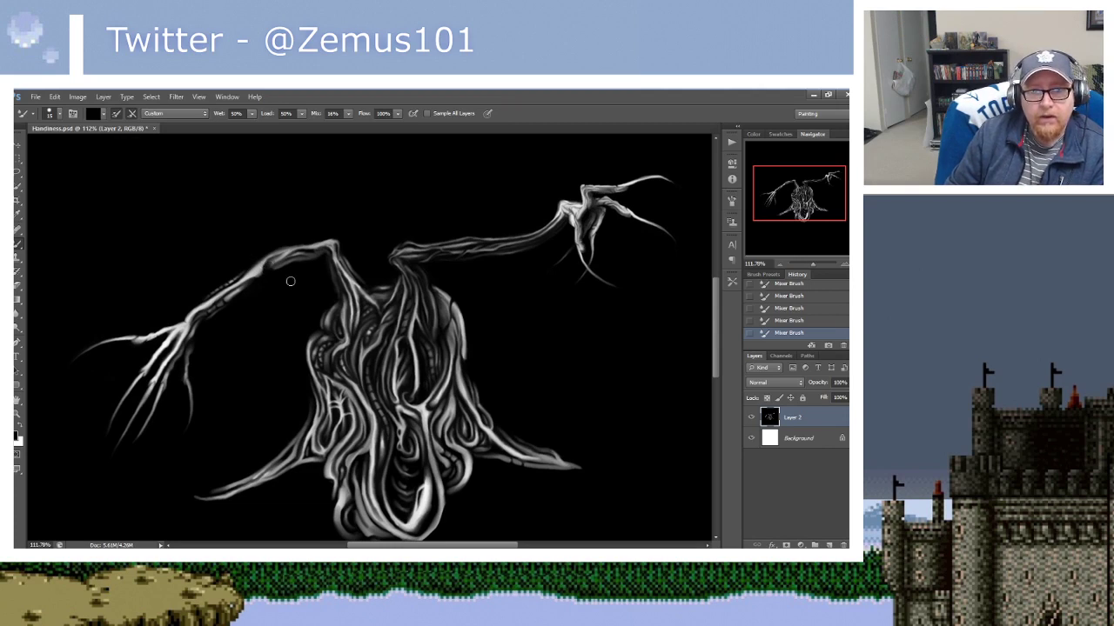
{"action": "scroll", "coordinate": [290, 281], "scroll_direction": "up", "scroll_amount": 3}
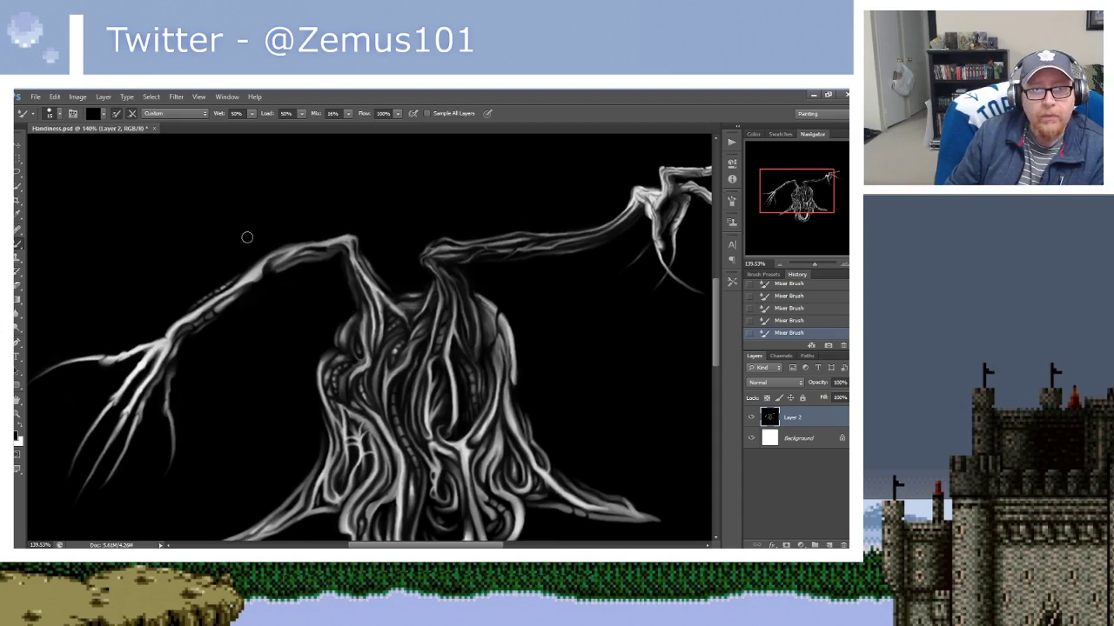
Set the Mixer Brush blend to Wet, Light Mix and start blending the body strands.
{"action": "left_click", "coordinate": [174, 113]}
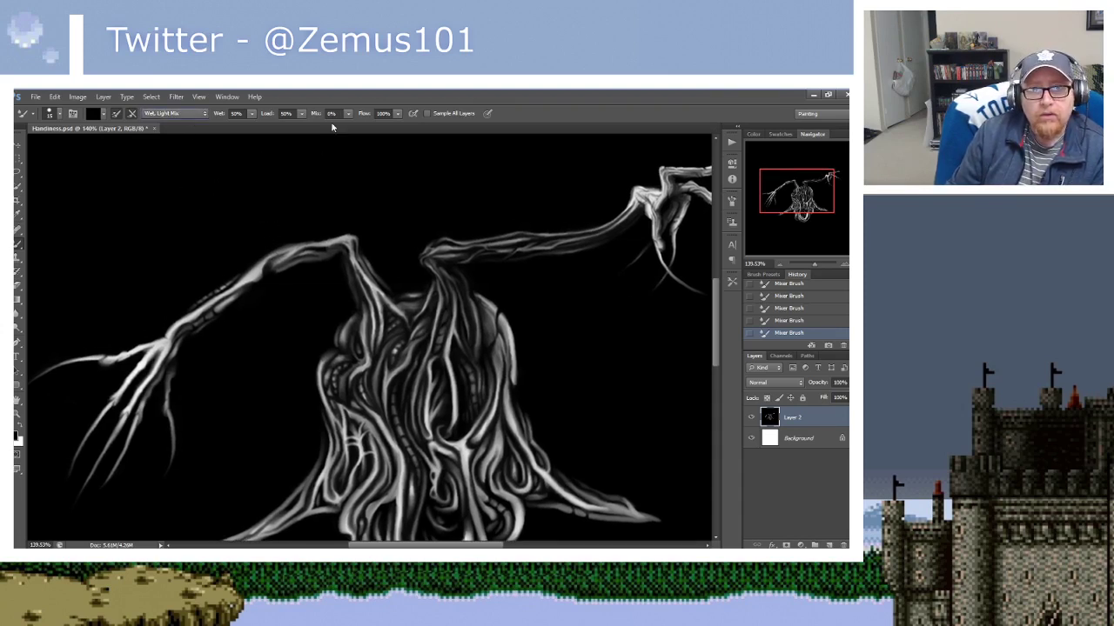
{"action": "left_click_drag", "start_coordinate": [330, 137], "coordinate": [325, 243]}
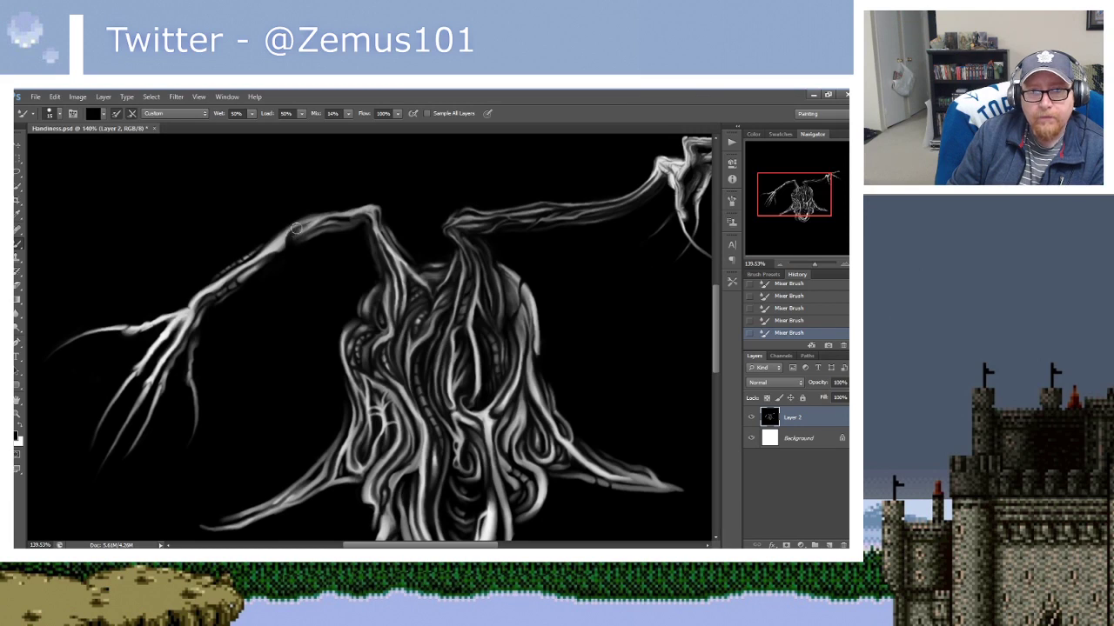
{"action": "left_click_drag", "start_coordinate": [319, 235], "coordinate": [324, 231]}
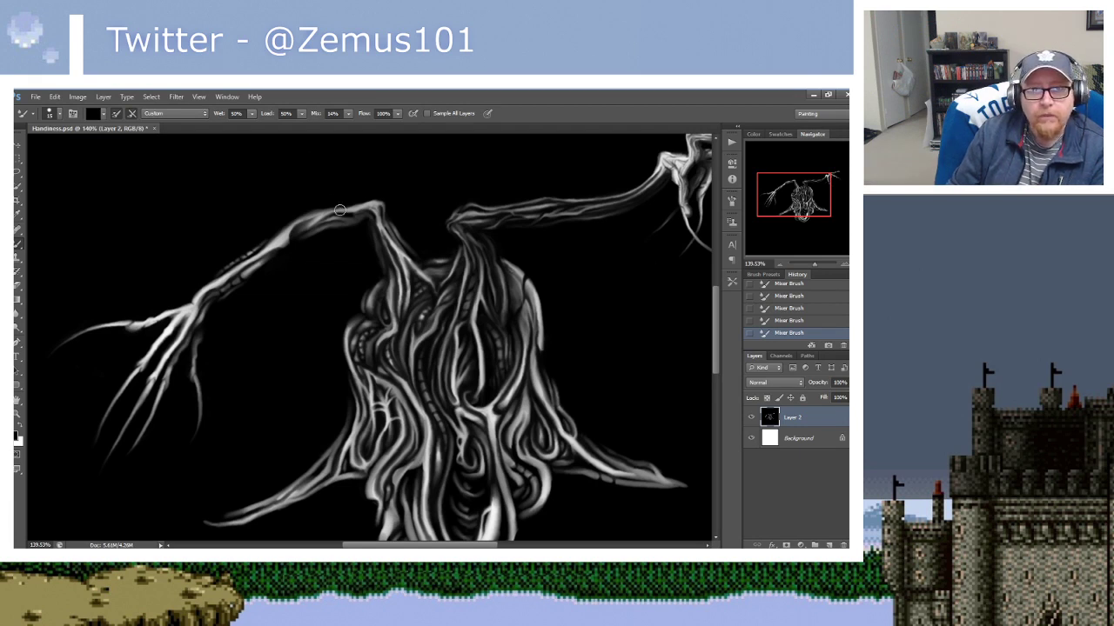
{"action": "key", "text": "x"}
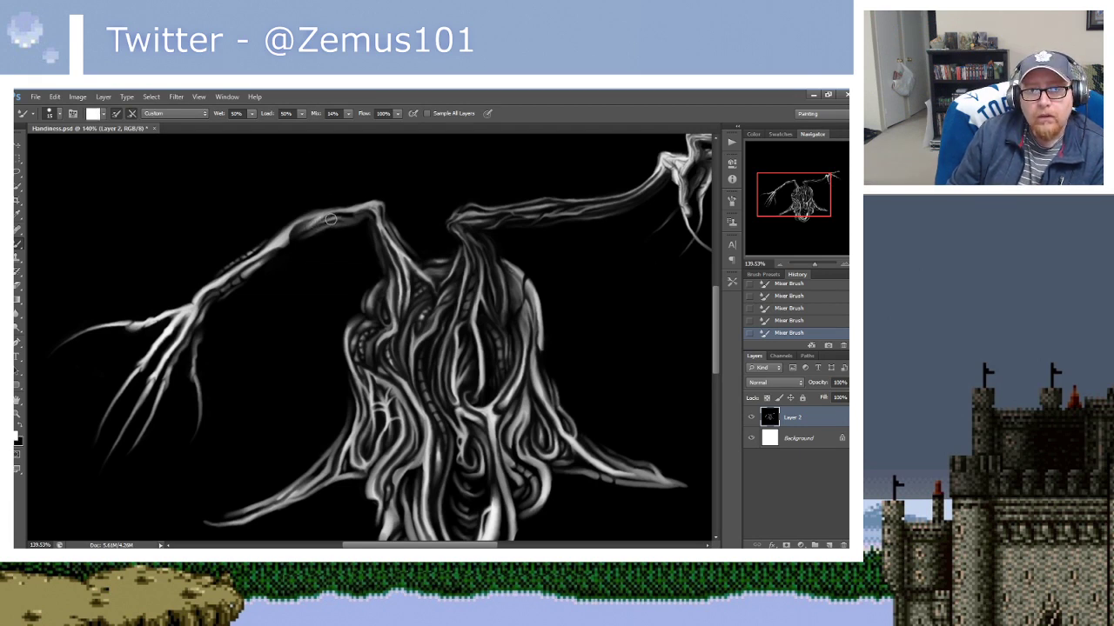
{"action": "key", "text": "x"}
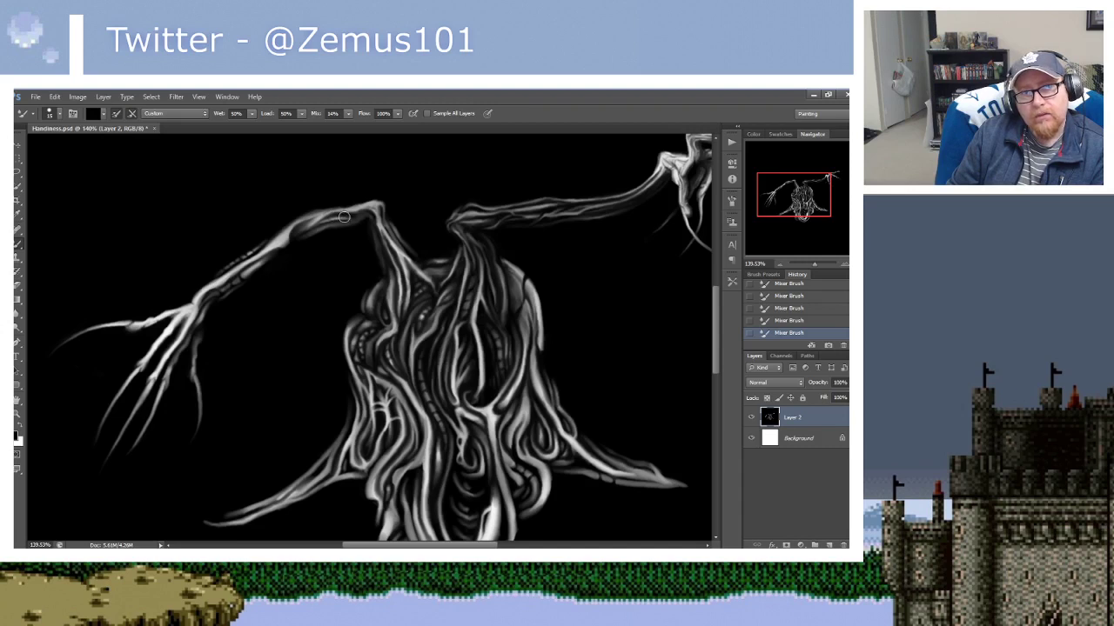
{"action": "left_click_drag", "start_coordinate": [368, 201], "coordinate": [374, 205]}
{"action": "key", "text": "x"}
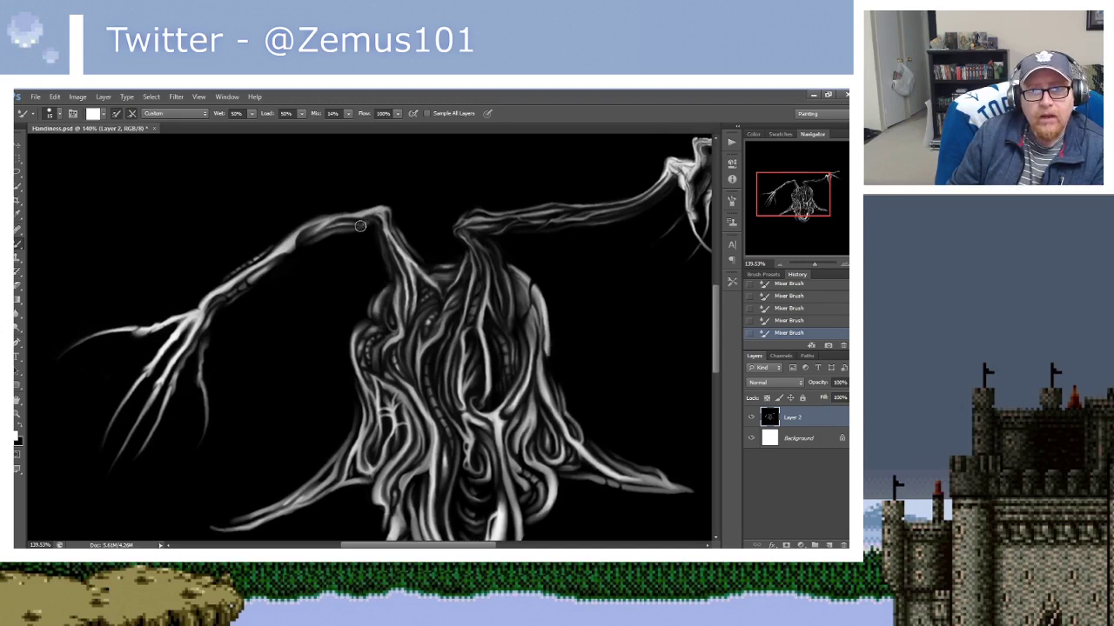
{"action": "key", "text": "x"}
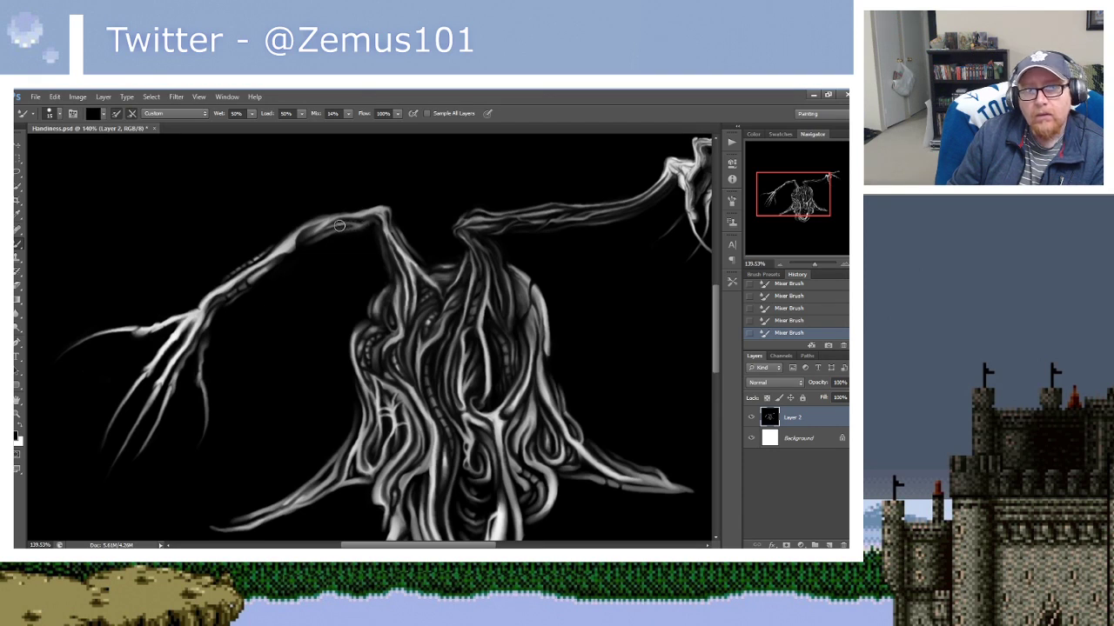
Blend the trunk-like body and branch arm strands, alternating white and black paint.
{"action": "left_click_drag", "start_coordinate": [372, 204], "coordinate": [379, 201]}
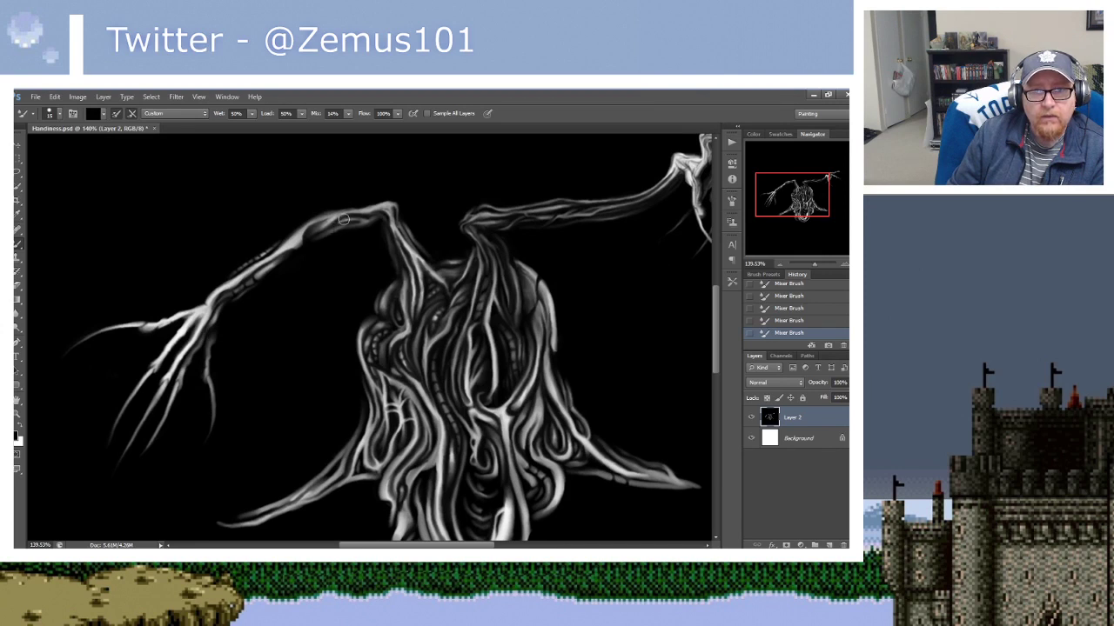
{"action": "left_click_drag", "start_coordinate": [369, 203], "coordinate": [386, 188]}
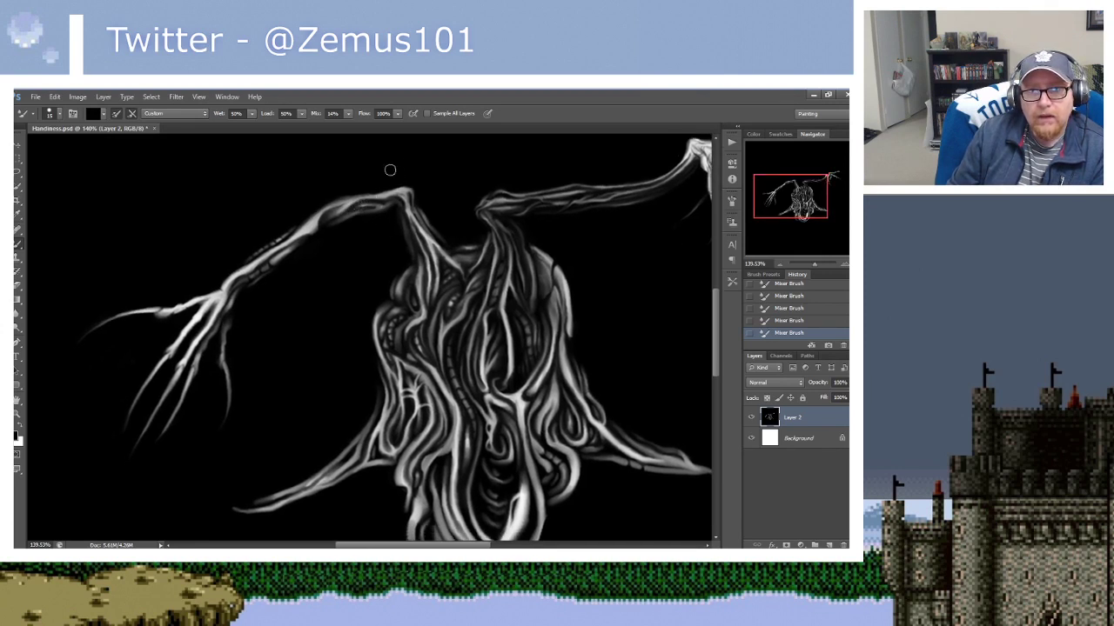
{"action": "left_click_drag", "start_coordinate": [391, 169], "coordinate": [378, 172]}
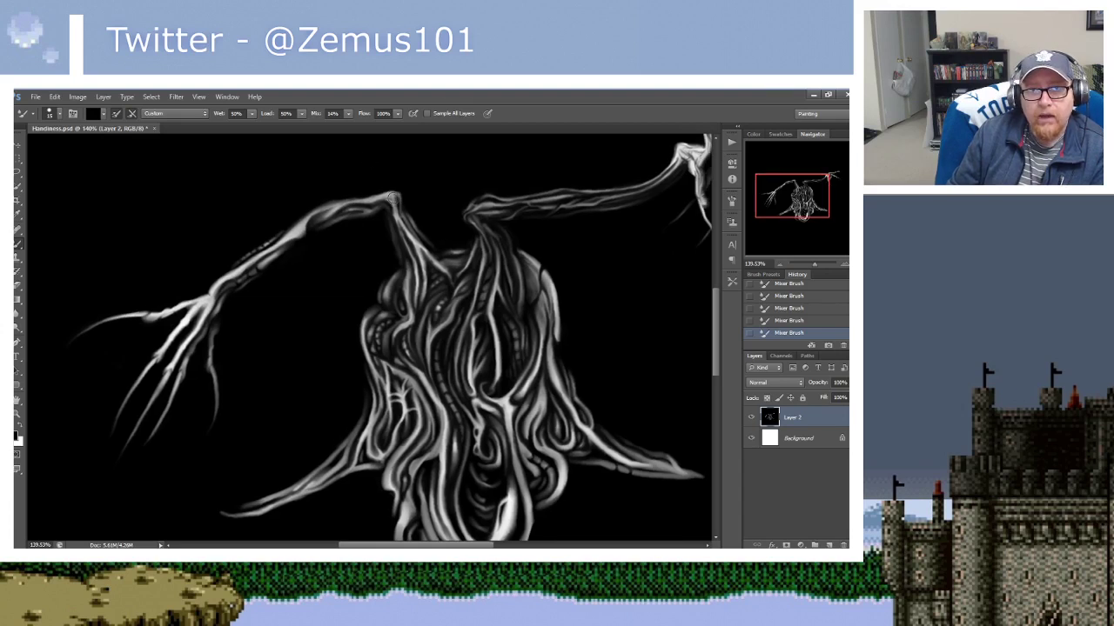
{"action": "key", "text": "x"}
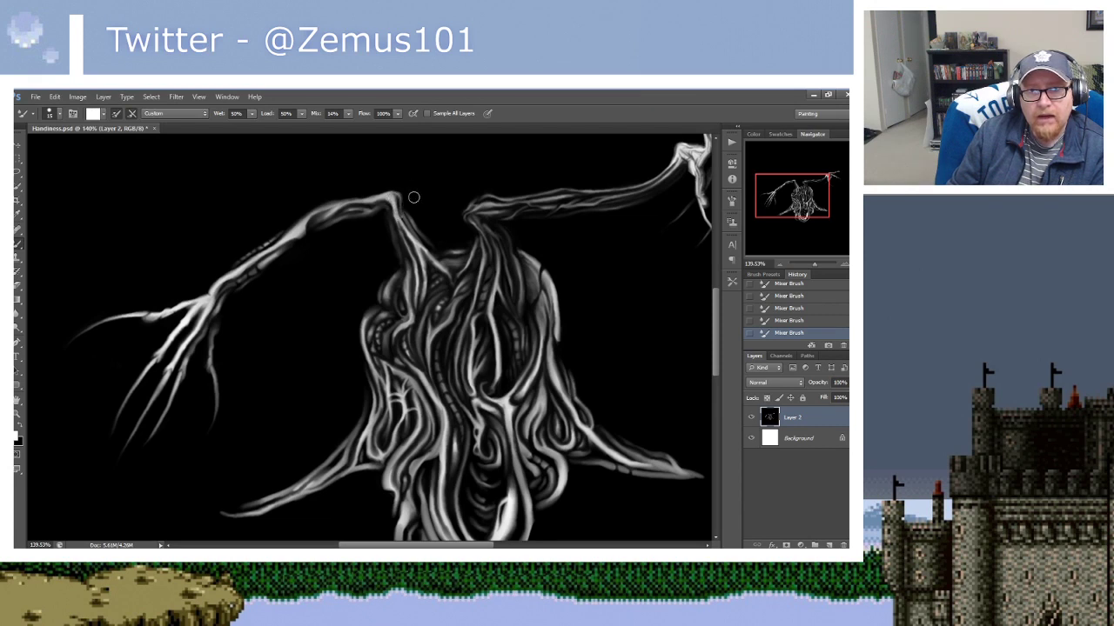
{"action": "left_click_drag", "start_coordinate": [413, 198], "coordinate": [367, 205]}
{"action": "key", "text": "x"}
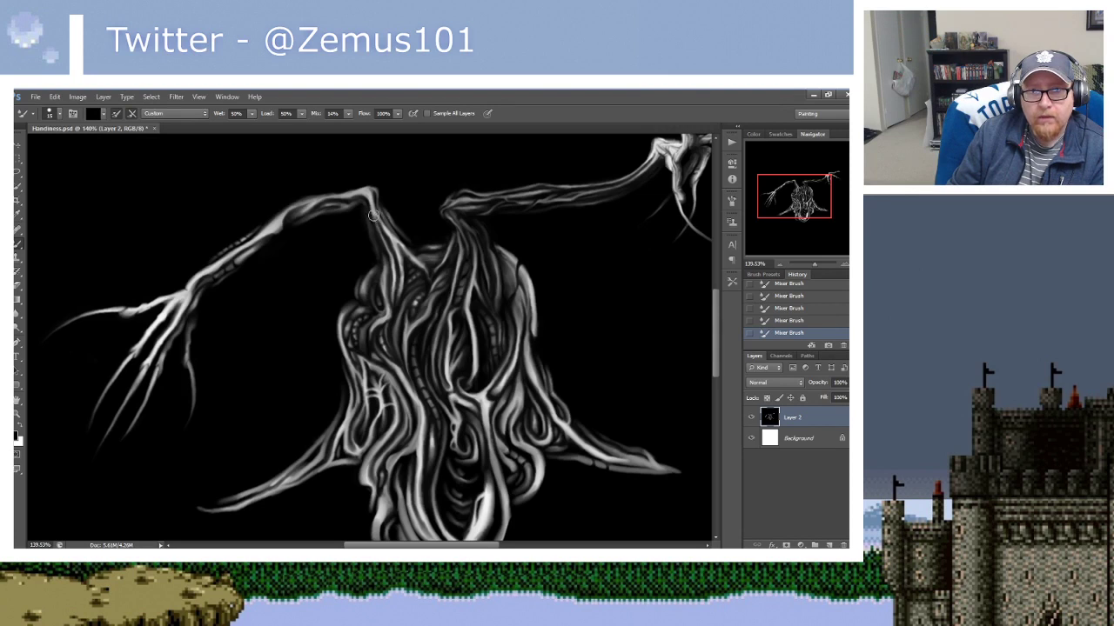
{"action": "key", "text": "x"}
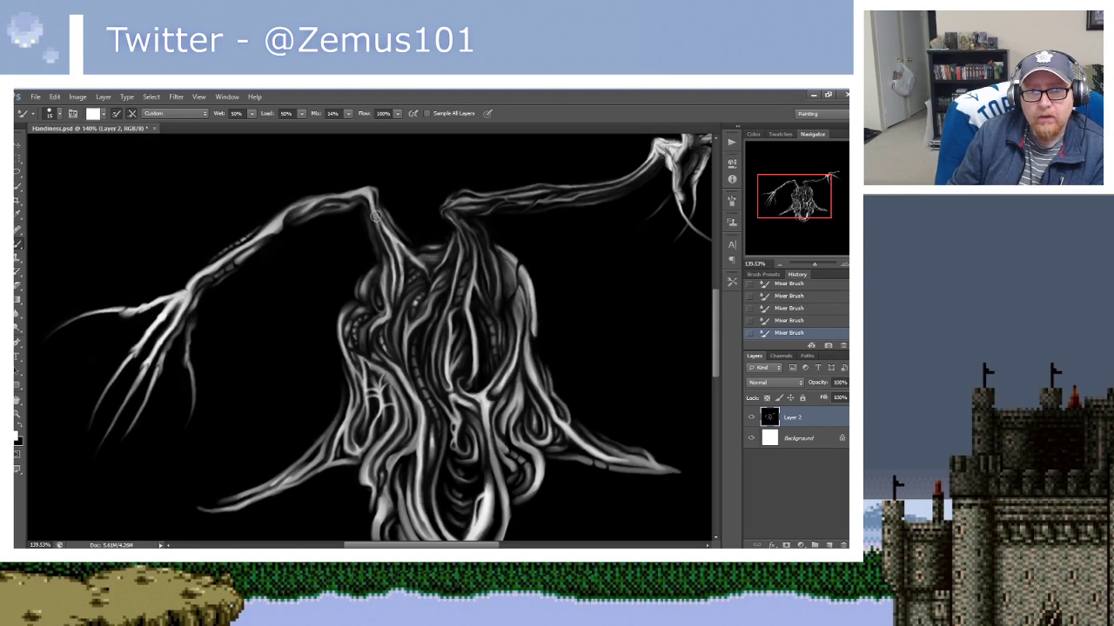
{"action": "key", "text": "x"}
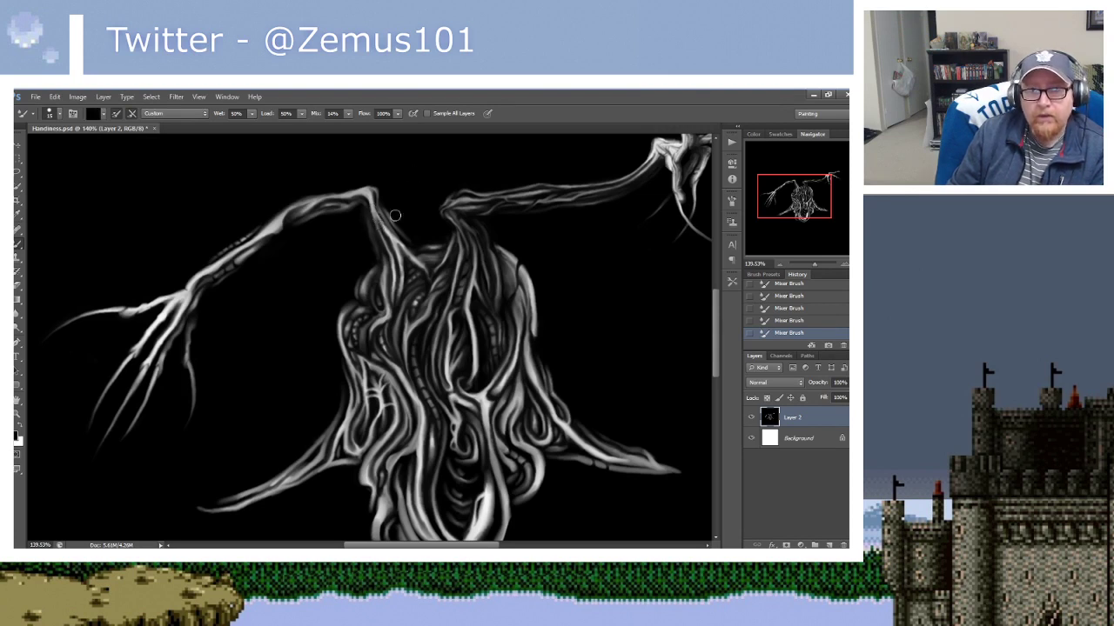
{"action": "left_click_drag", "start_coordinate": [368, 226], "coordinate": [374, 219]}
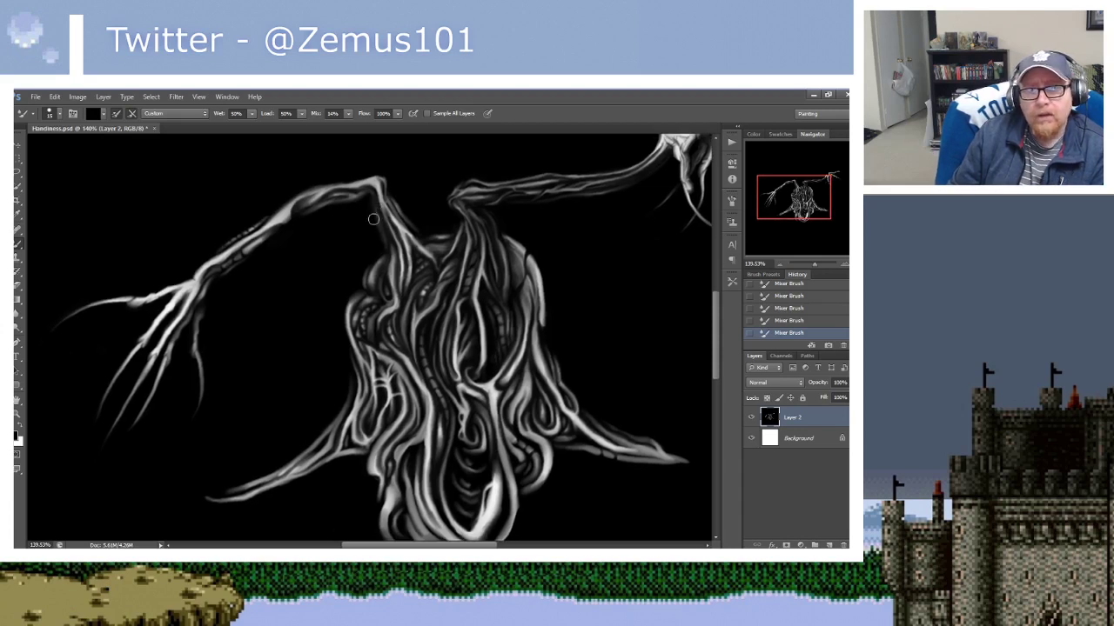
{"action": "key", "text": "x"}
{"action": "key", "text": "x"}
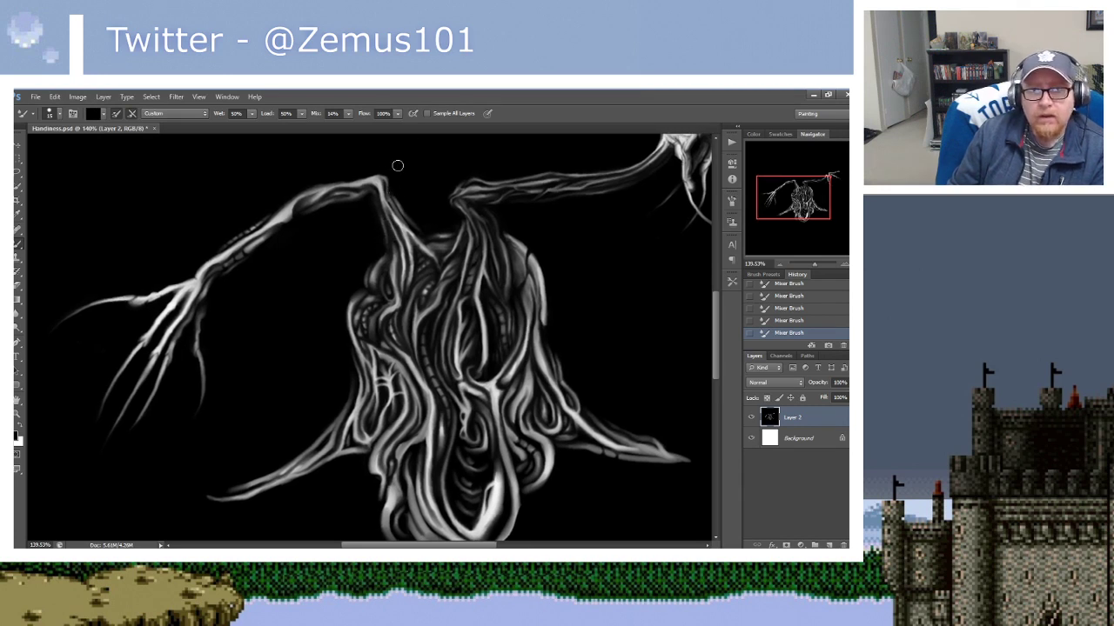
Move down to the lower roots and central trunk and soften their tendrils.
{"action": "left_click_drag", "start_coordinate": [364, 238], "coordinate": [379, 218]}
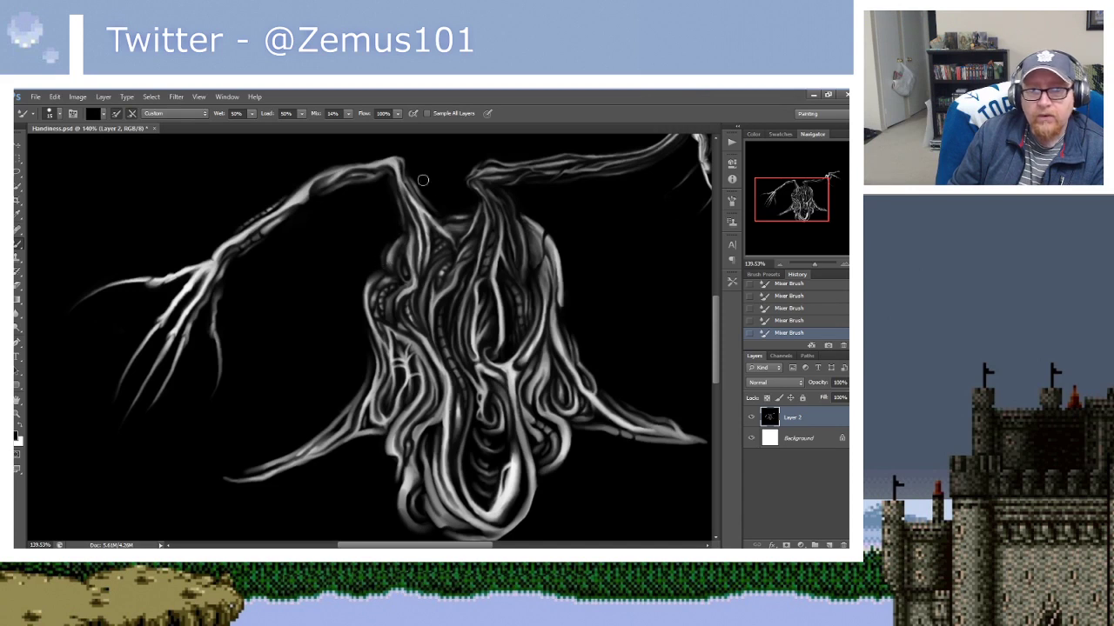
{"action": "left_click_drag", "start_coordinate": [381, 253], "coordinate": [375, 249]}
{"action": "left_click_drag", "start_coordinate": [422, 205], "coordinate": [415, 206]}
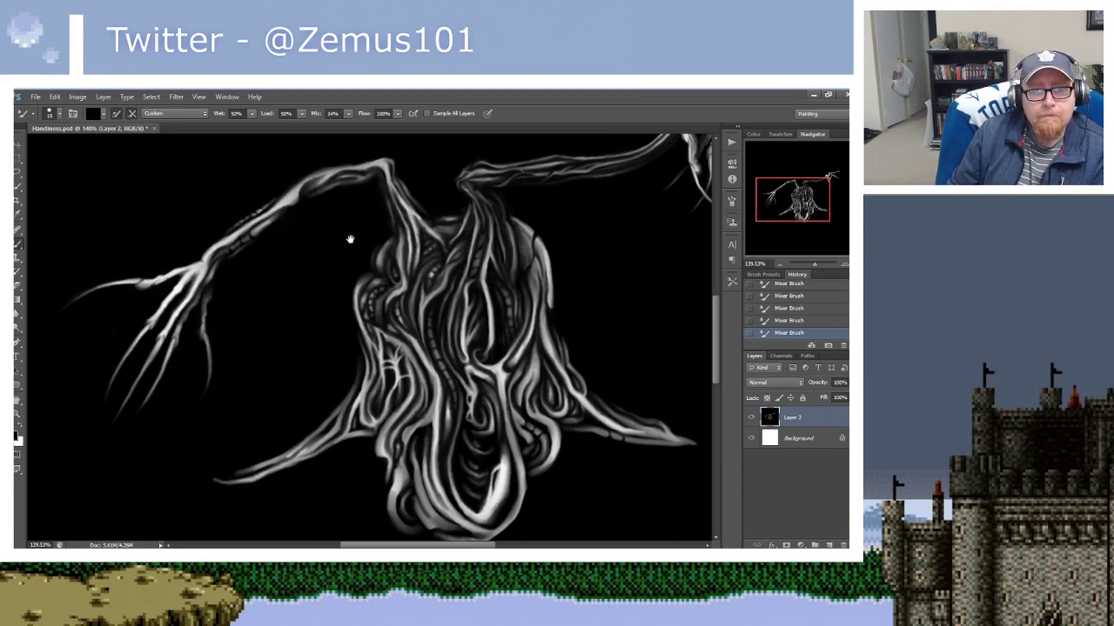
{"action": "left_click_drag", "start_coordinate": [349, 239], "coordinate": [358, 238]}
{"action": "left_click_drag", "start_coordinate": [334, 373], "coordinate": [412, 211]}
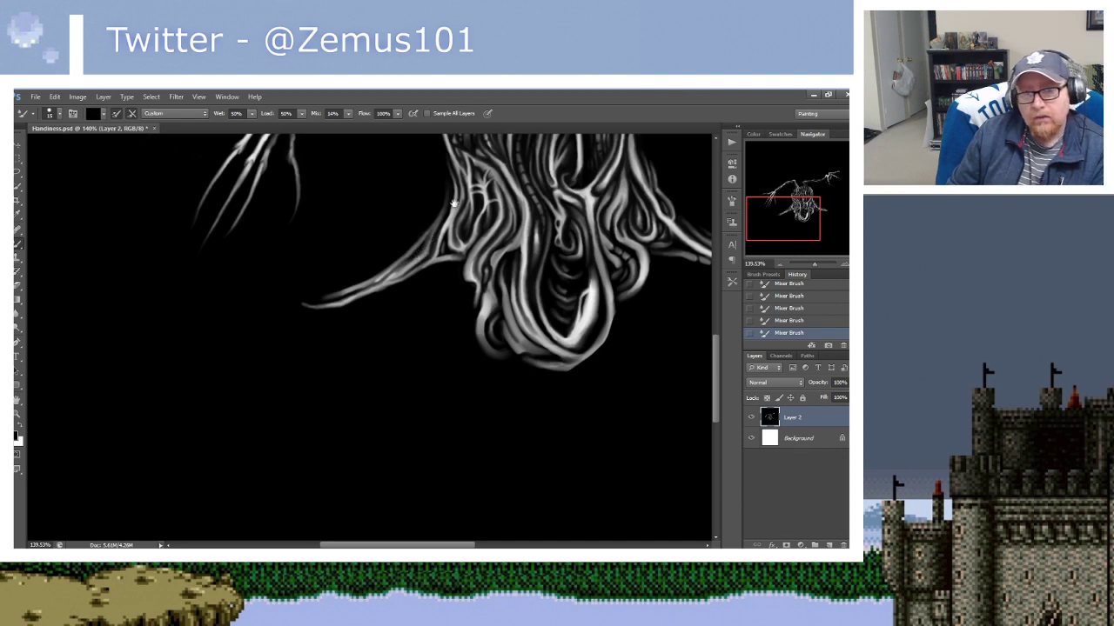
{"action": "left_click_drag", "start_coordinate": [422, 229], "coordinate": [418, 232]}
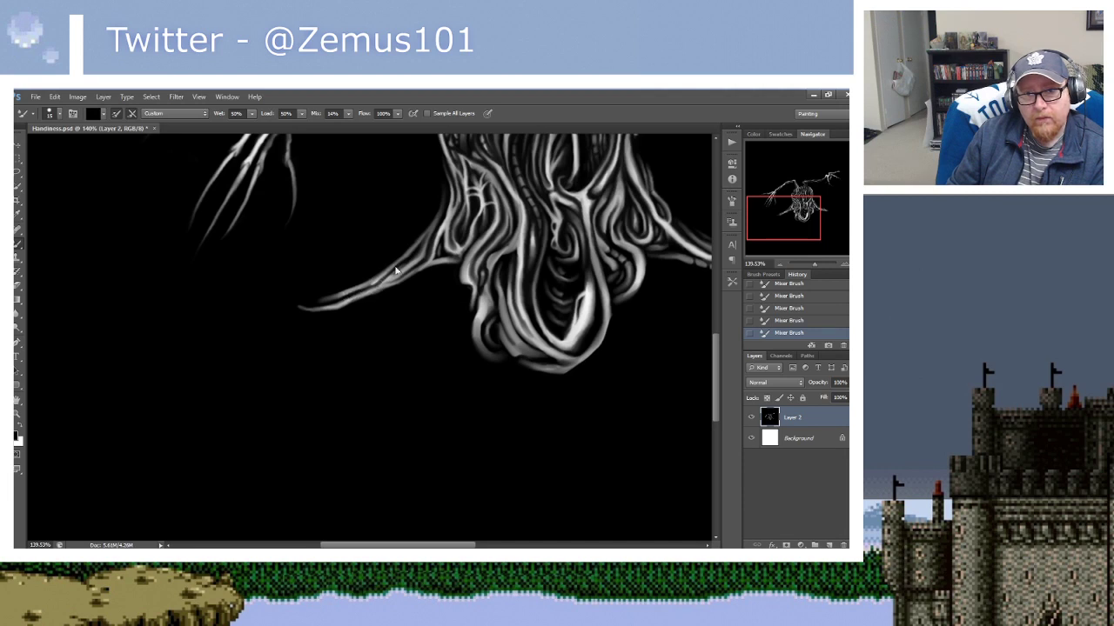
{"action": "left_click_drag", "start_coordinate": [422, 243], "coordinate": [397, 291]}
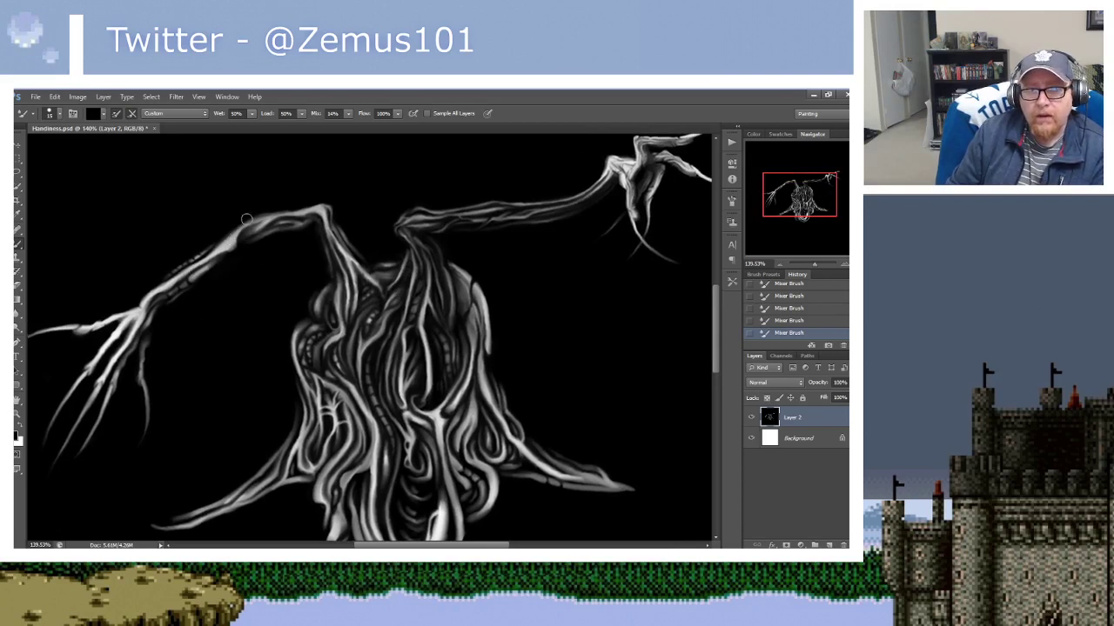
{"action": "left_click_drag", "start_coordinate": [247, 220], "coordinate": [324, 300]}
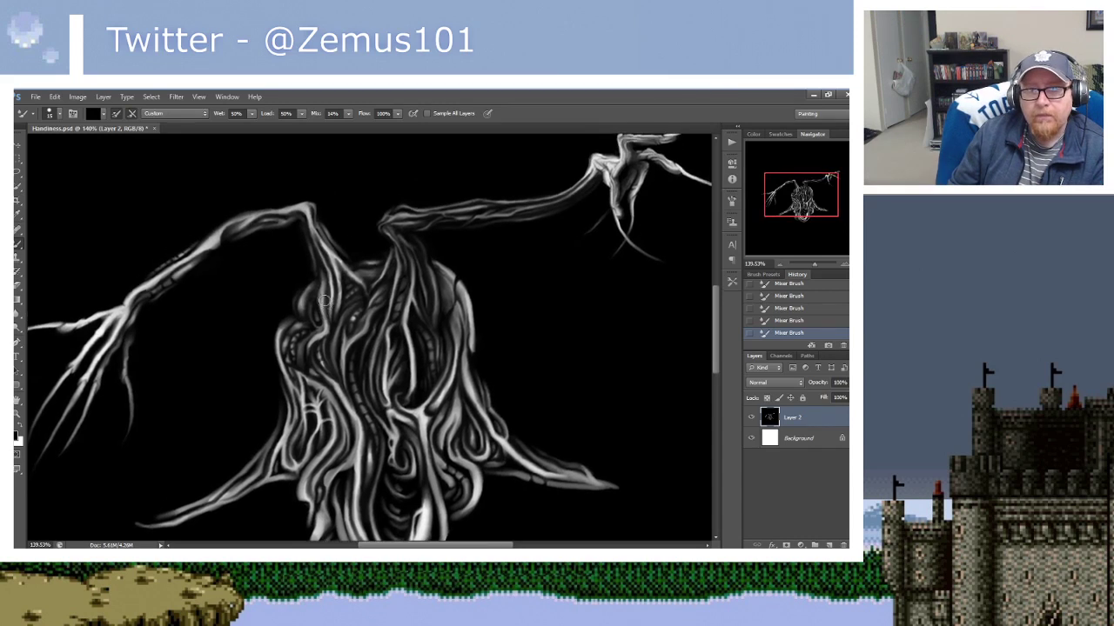
Smear the strands in the creature's upper body with the Mixer Brush.
{"action": "scroll", "coordinate": [323, 301], "scroll_direction": "down", "scroll_amount": 2}
{"action": "scroll", "coordinate": [365, 322], "scroll_direction": "down", "scroll_amount": 2}
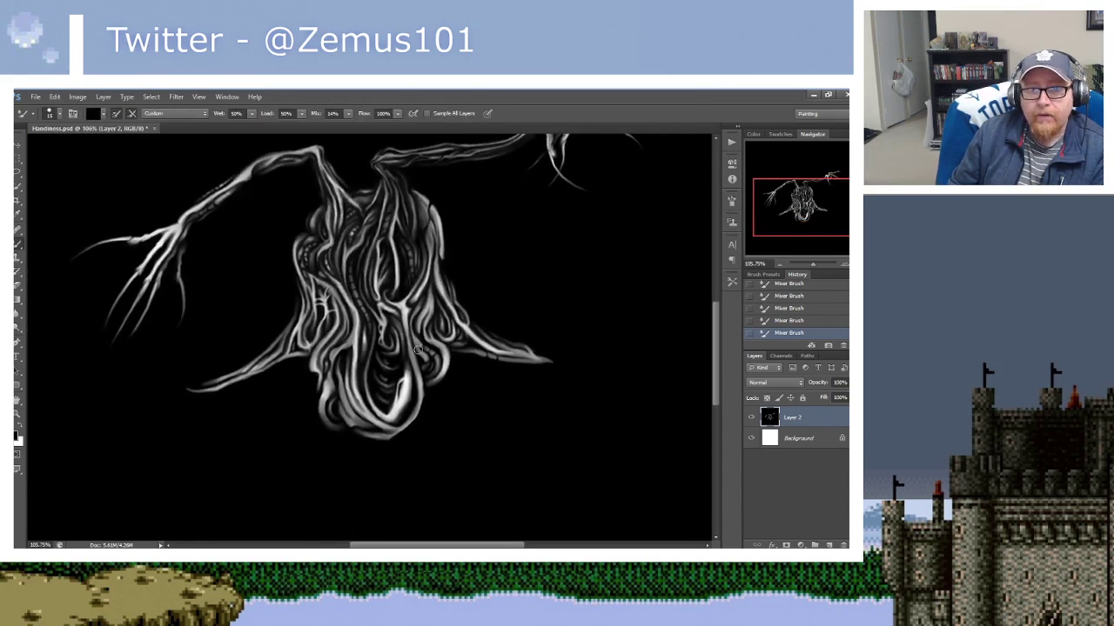
{"action": "left_click_drag", "start_coordinate": [407, 259], "coordinate": [382, 217]}
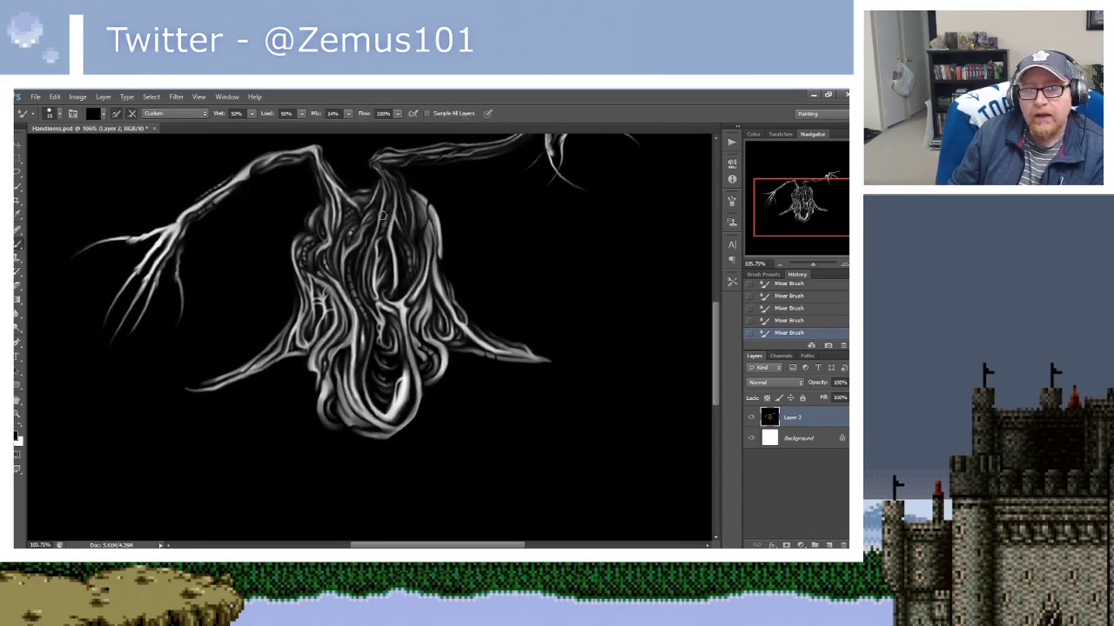
{"action": "scroll", "coordinate": [339, 409], "scroll_direction": "up", "scroll_amount": 3}
{"action": "scroll", "coordinate": [359, 242], "scroll_direction": "up", "scroll_amount": 4}
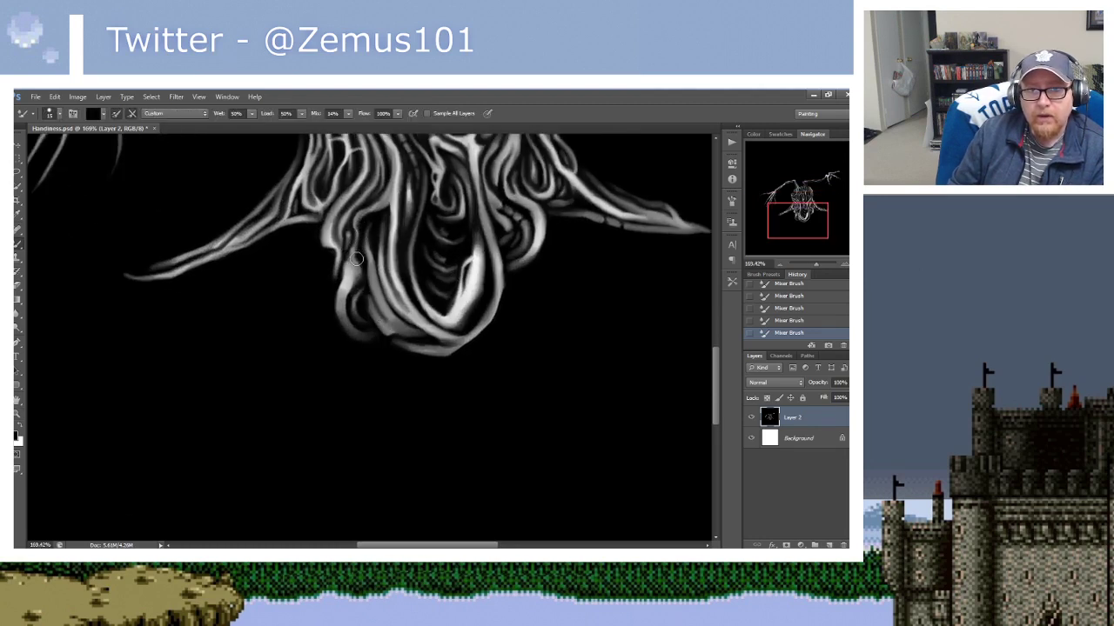
{"action": "scroll", "coordinate": [372, 233], "scroll_direction": "down", "scroll_amount": 2}
{"action": "scroll", "coordinate": [356, 232], "scroll_direction": "down", "scroll_amount": 2}
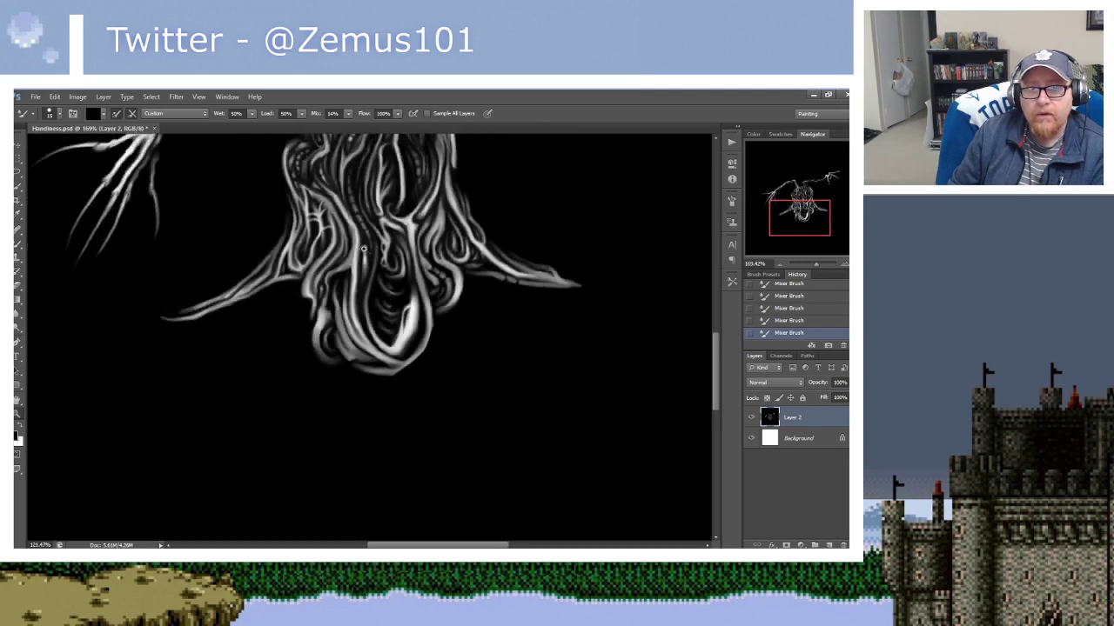
{"action": "scroll", "coordinate": [344, 231], "scroll_direction": "down", "scroll_amount": 2}
{"action": "scroll", "coordinate": [337, 230], "scroll_direction": "down", "scroll_amount": 1}
Pan and tilt the view around the creature's body.
{"action": "left_click_drag", "start_coordinate": [337, 229], "coordinate": [353, 245]}
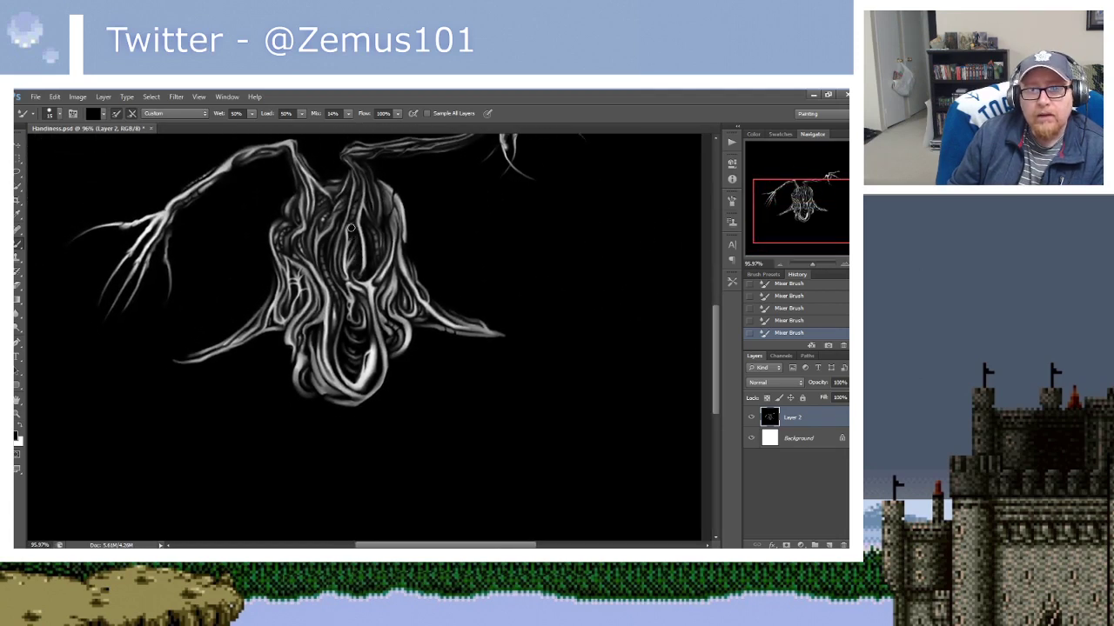
{"action": "scroll", "coordinate": [346, 229], "scroll_direction": "up", "scroll_amount": 3}
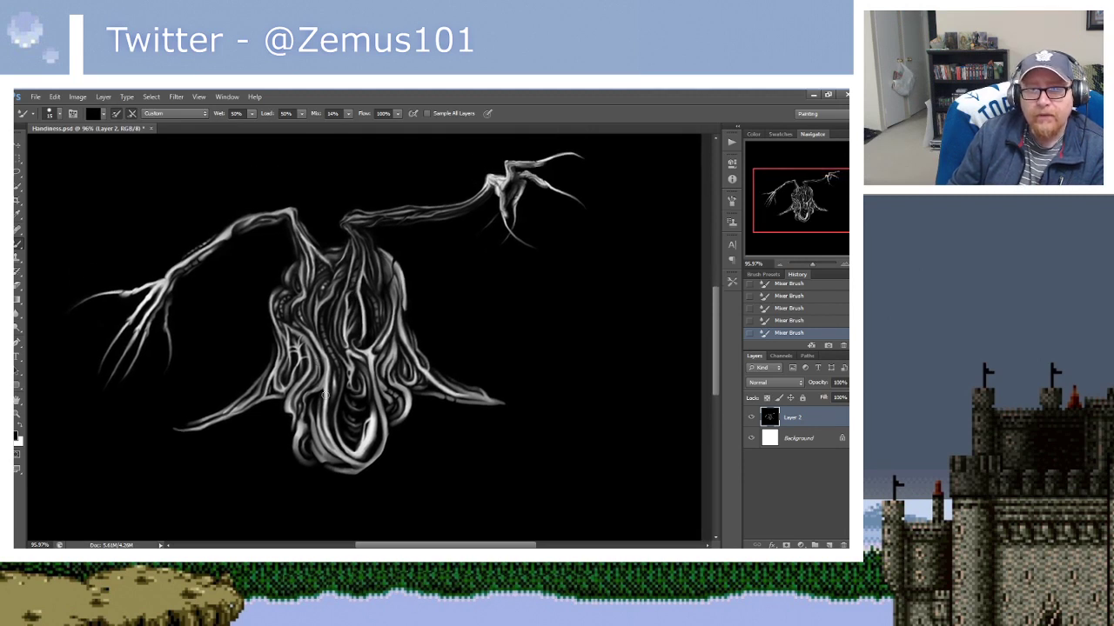
{"action": "scroll", "coordinate": [373, 252], "scroll_direction": "down", "scroll_amount": 1}
{"action": "scroll", "coordinate": [376, 273], "scroll_direction": "down", "scroll_amount": 1}
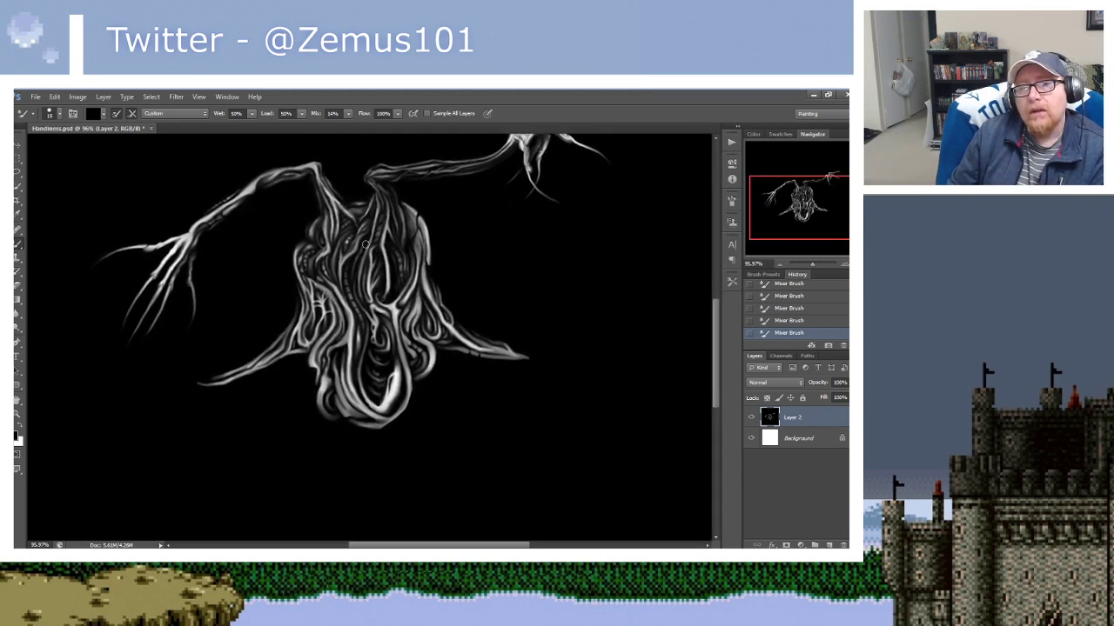
{"action": "scroll", "coordinate": [342, 211], "scroll_direction": "right", "scroll_amount": 2}
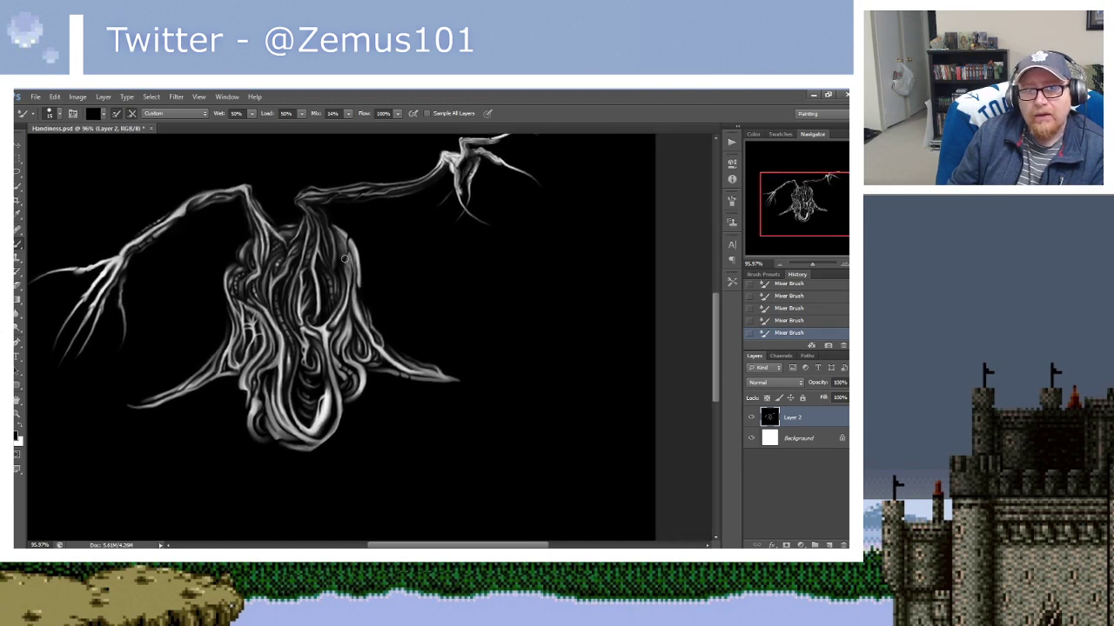
{"action": "left_click_drag", "start_coordinate": [363, 220], "coordinate": [368, 251]}
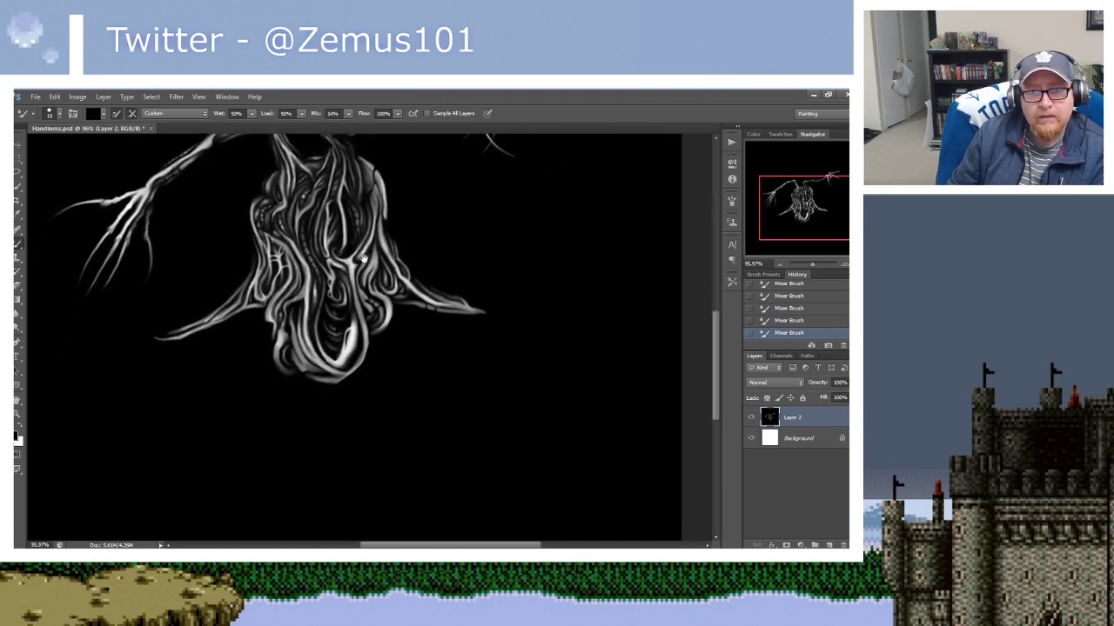
{"action": "scroll", "coordinate": [368, 252], "scroll_direction": "up", "scroll_amount": 1}
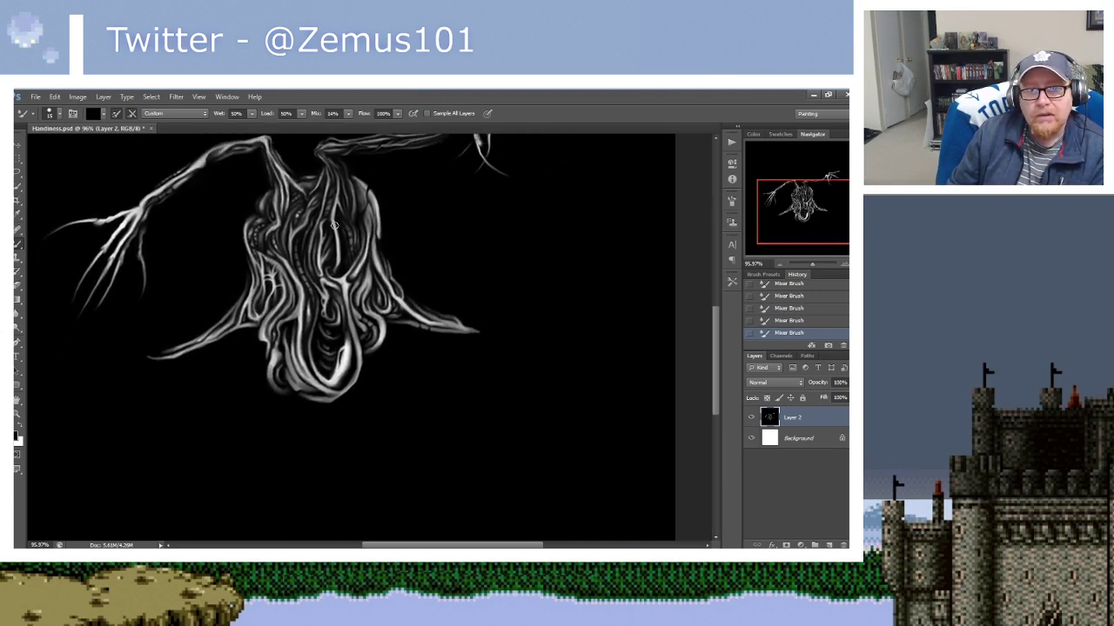
{"action": "scroll", "coordinate": [336, 218], "scroll_direction": "up", "scroll_amount": 3}
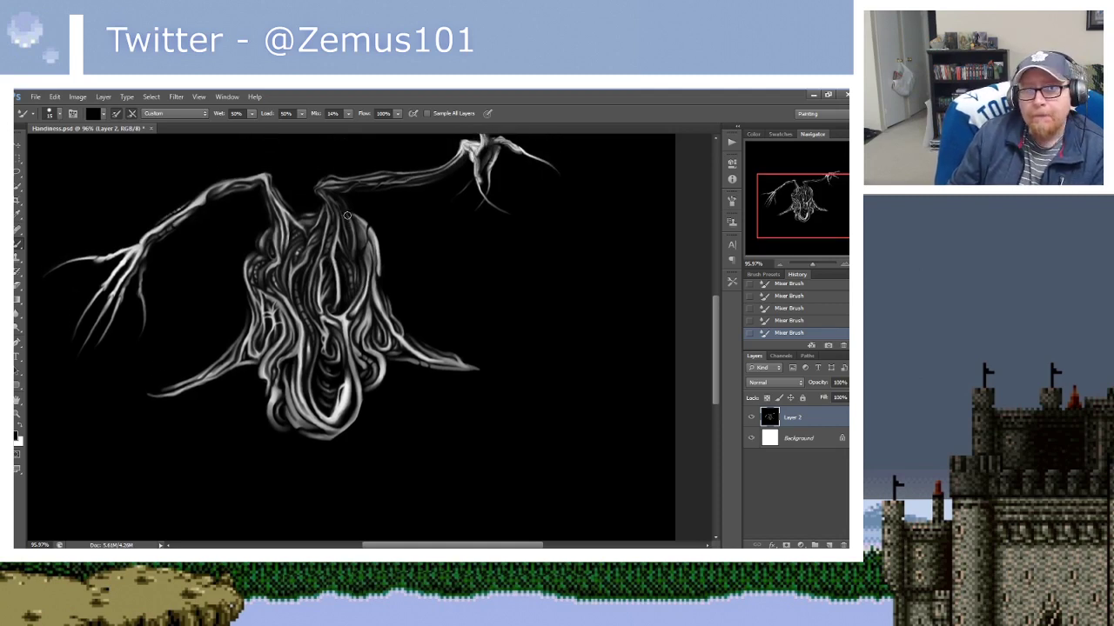
{"action": "mouse_move", "coordinate": [338, 214]}
{"action": "left_mouse_down"}
{"action": "mouse_move", "coordinate": [381, 247]}
{"action": "mouse_move", "coordinate": [494, 139]}
{"action": "left_mouse_up"}
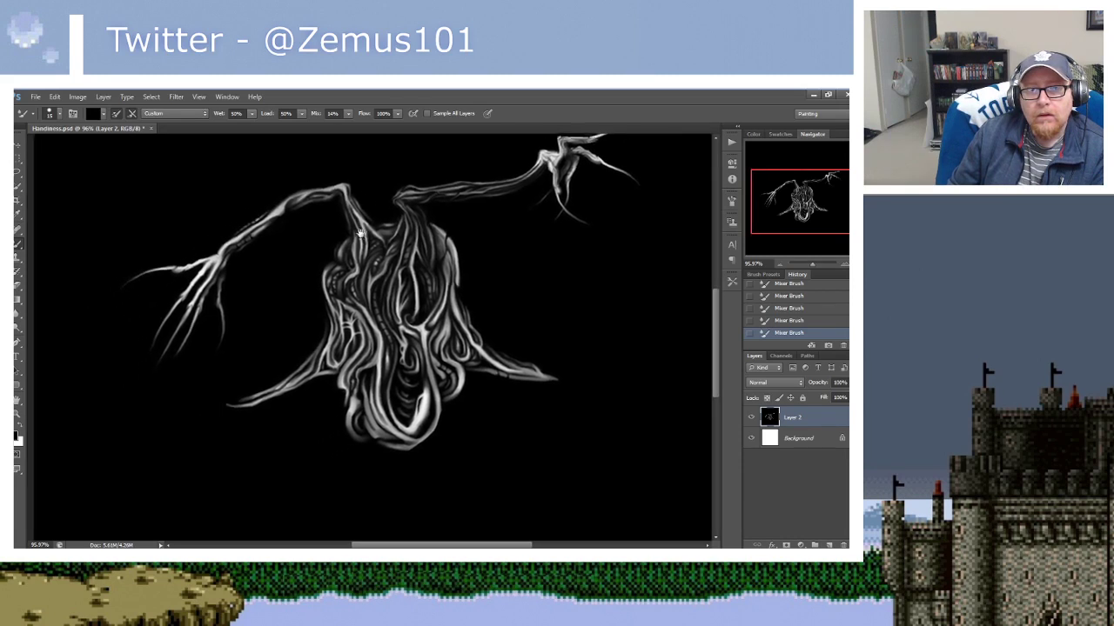
{"action": "left_click_drag", "start_coordinate": [380, 235], "coordinate": [271, 270]}
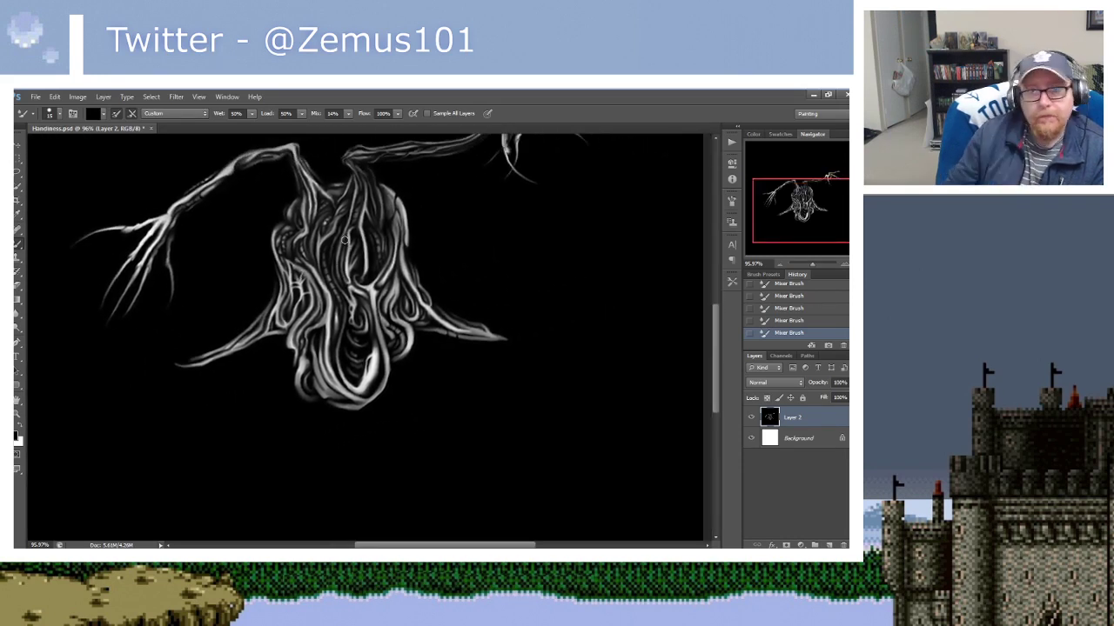
Zoom out to fit the whole creature, then zoom back into the upper body.
{"action": "key", "text": "z"}
{"action": "mouse_move", "coordinate": [345, 240]}
{"action": "left_mouse_down"}
{"action": "mouse_move", "coordinate": [398, 280]}
{"action": "mouse_move", "coordinate": [358, 273]}
{"action": "left_mouse_up"}
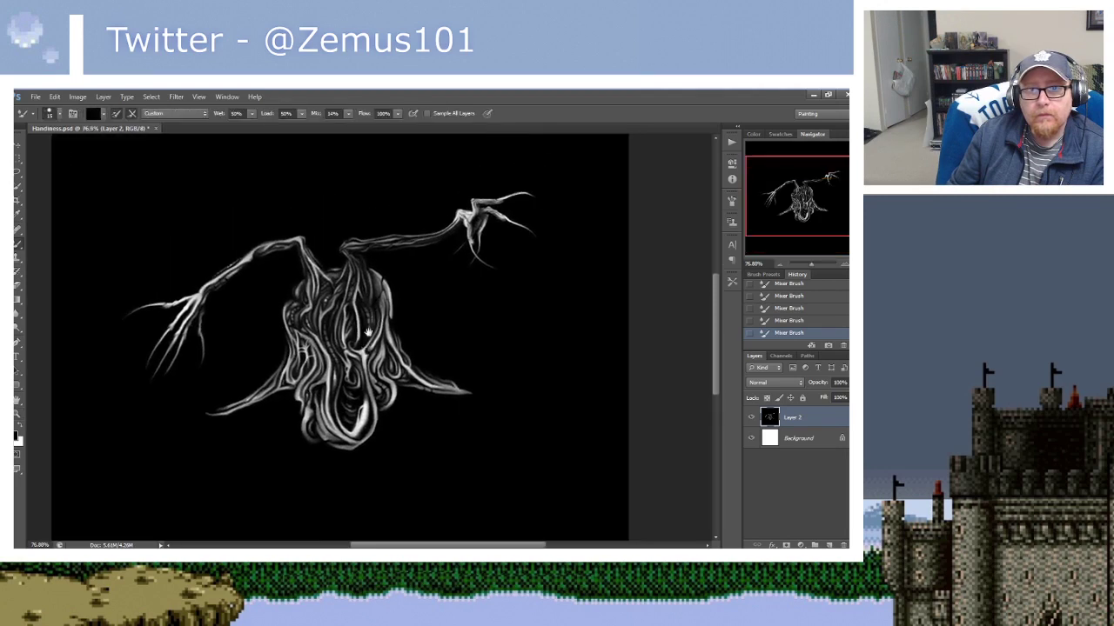
{"action": "key", "text": "b"}
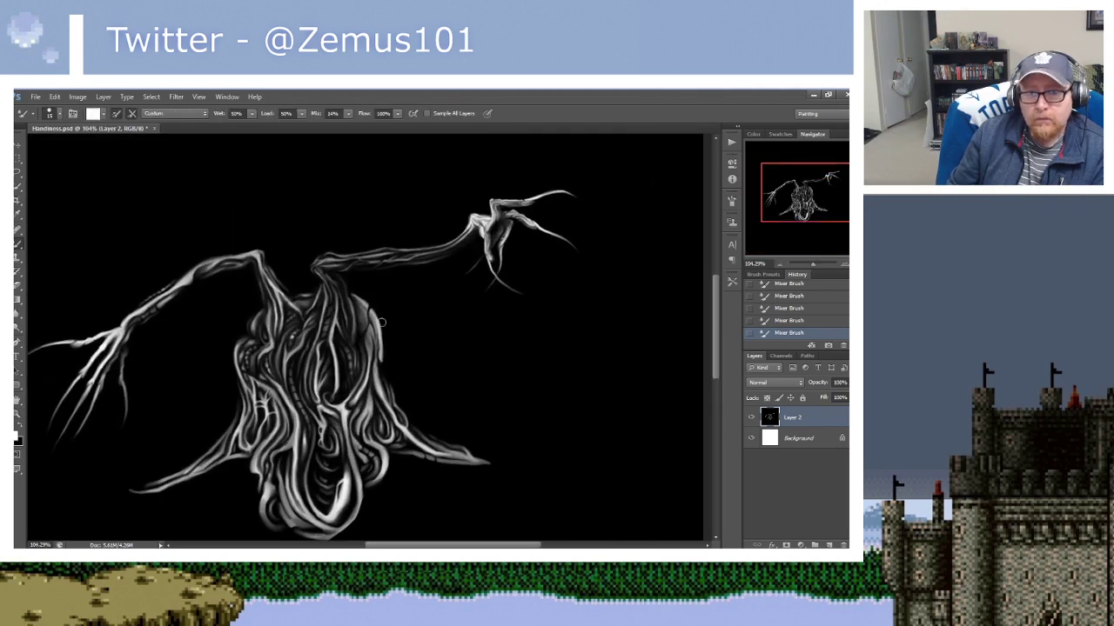
{"action": "key", "text": "z"}
{"action": "mouse_move", "coordinate": [382, 321]}
{"action": "left_mouse_down"}
{"action": "mouse_move", "coordinate": [397, 328]}
{"action": "mouse_move", "coordinate": [378, 363]}
{"action": "mouse_move", "coordinate": [390, 324]}
{"action": "mouse_move", "coordinate": [379, 275]}
{"action": "left_mouse_up"}
{"action": "key", "text": "b"}
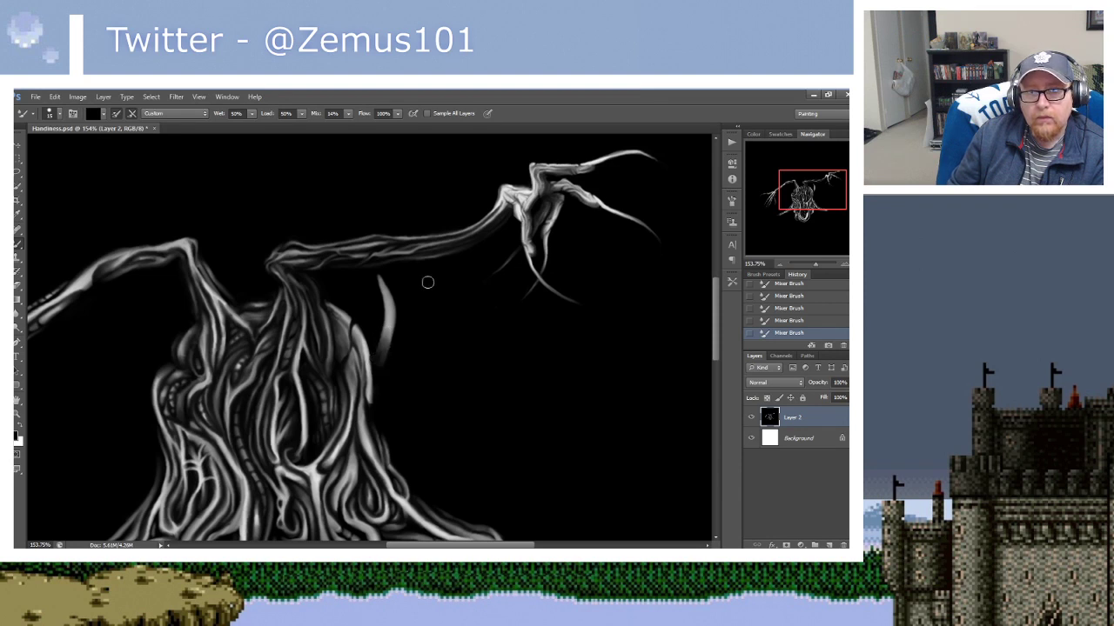
Extend the thin curved tendril beside the trunk upward in white paint.
{"action": "left_click_drag", "start_coordinate": [427, 282], "coordinate": [376, 356]}
{"action": "key", "text": "x"}
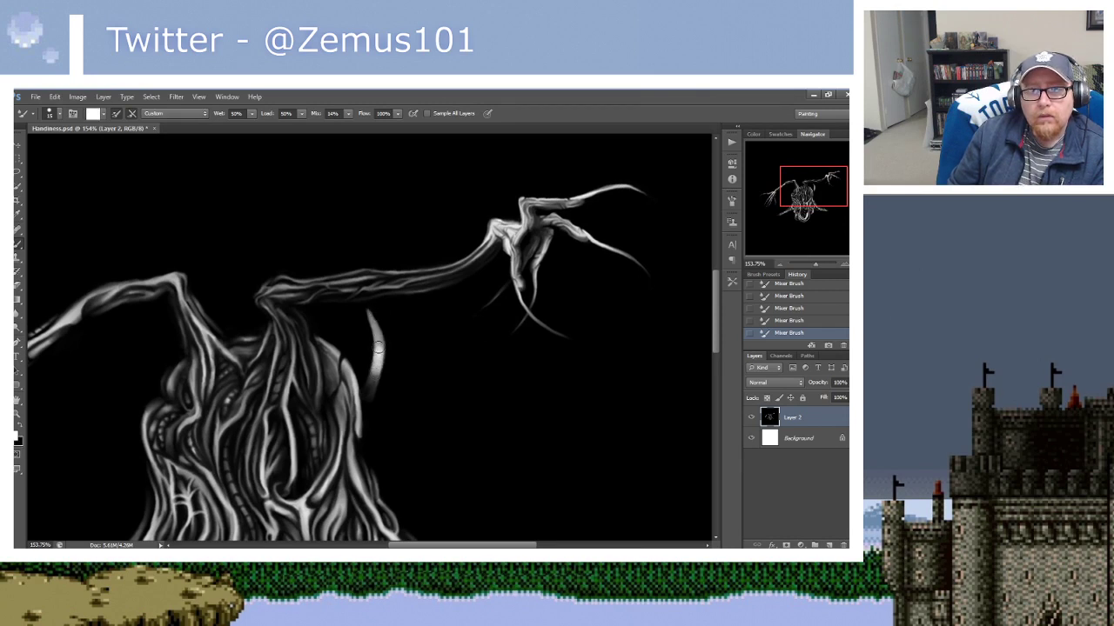
{"action": "mouse_move", "coordinate": [378, 348]}
{"action": "left_mouse_down"}
{"action": "mouse_move", "coordinate": [367, 308]}
{"action": "mouse_move", "coordinate": [371, 334]}
{"action": "left_mouse_up"}
{"action": "key", "text": "x"}
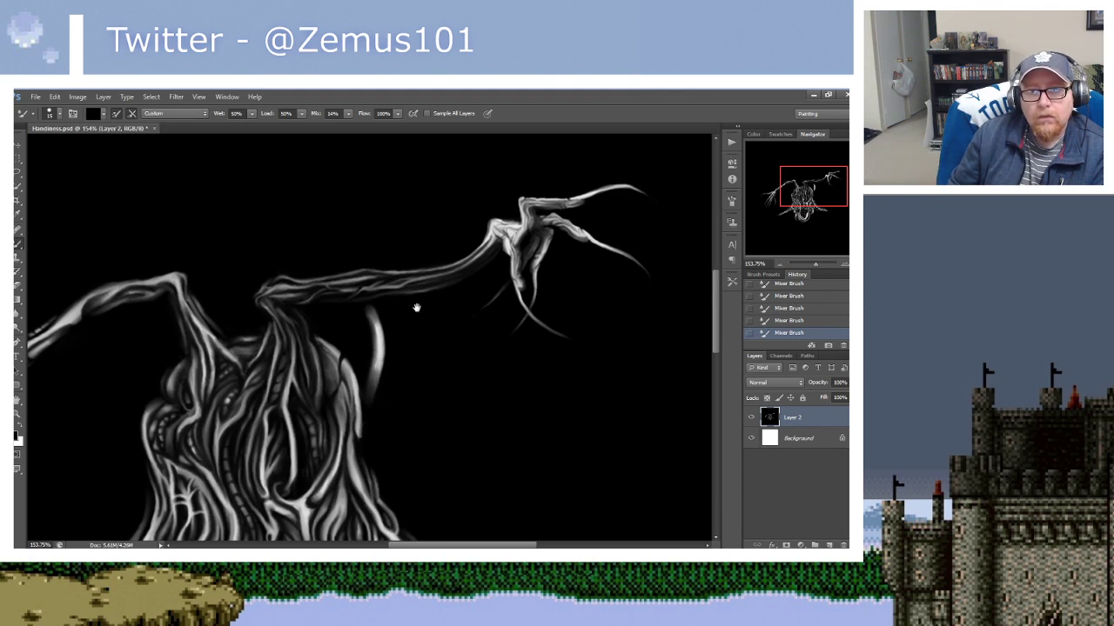
{"action": "left_click_drag", "start_coordinate": [417, 308], "coordinate": [406, 326]}
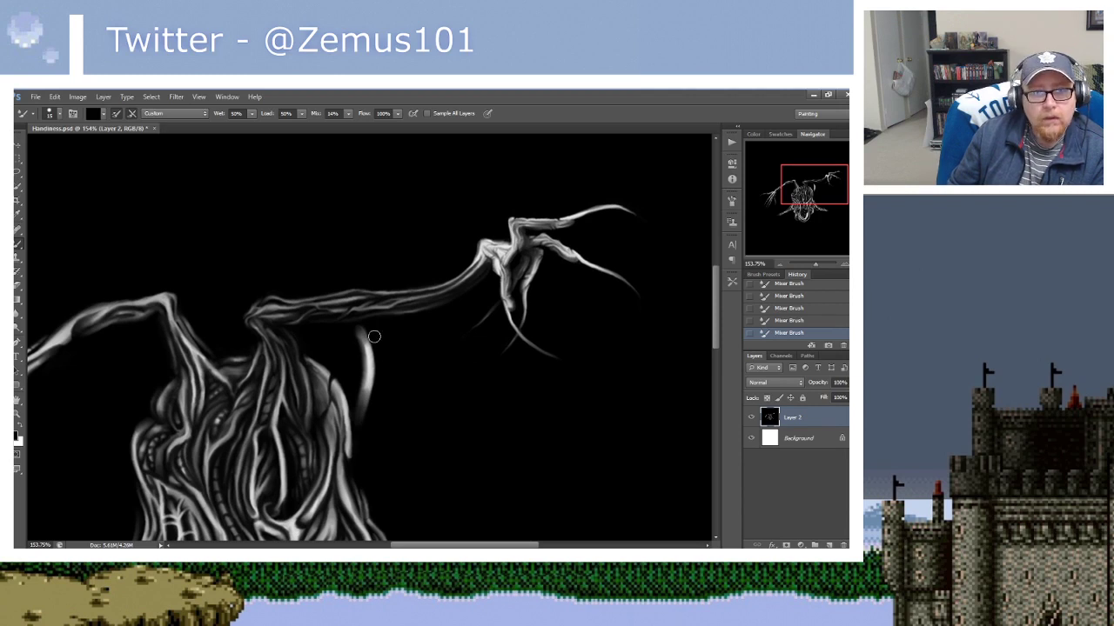
{"action": "key", "text": "x"}
{"action": "key", "text": "x"}
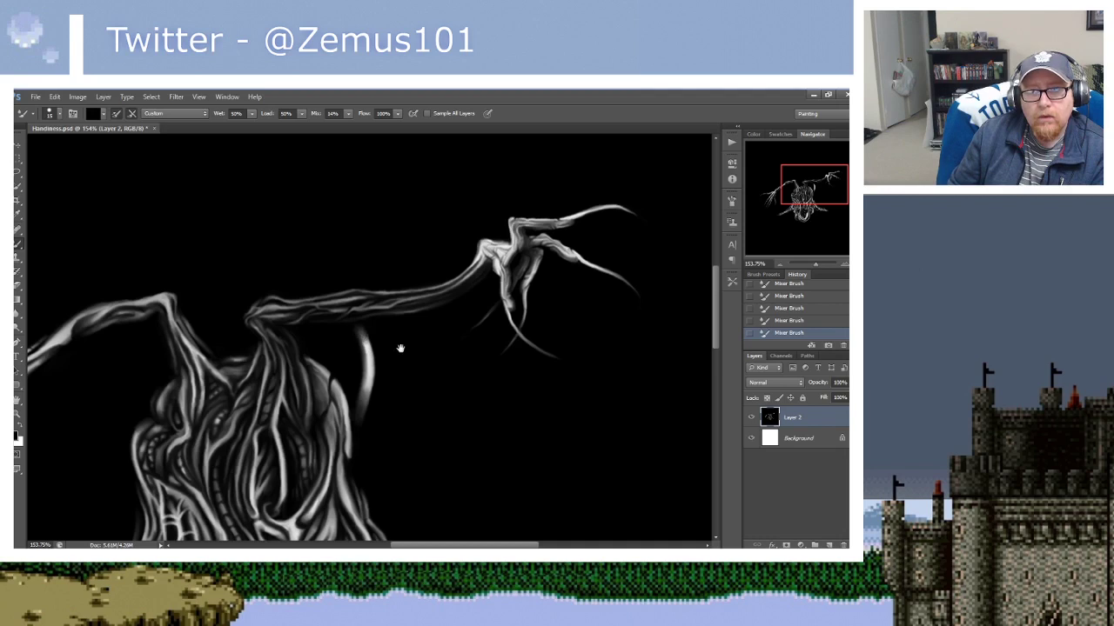
{"action": "mouse_move", "coordinate": [398, 348]}
{"action": "left_mouse_down"}
{"action": "mouse_move", "coordinate": [422, 330]}
{"action": "mouse_move", "coordinate": [417, 216]}
{"action": "left_mouse_up"}
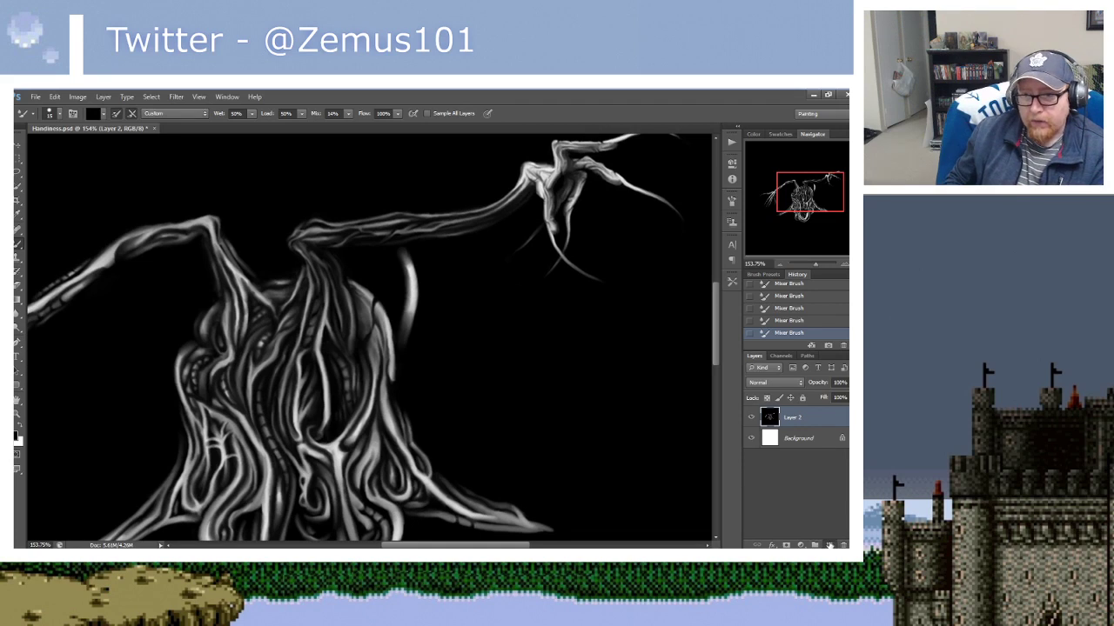
Add Layer 3 set to Multiply blending at 45% opacity.
{"action": "left_click", "coordinate": [816, 545]}
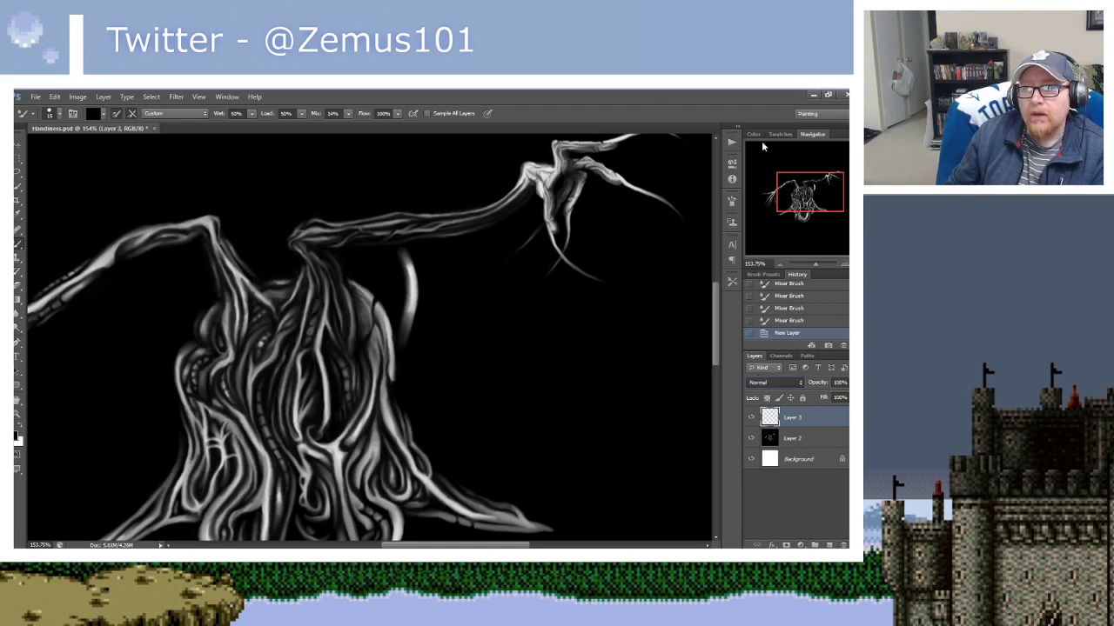
{"action": "key", "text": "shift+alt+m"}
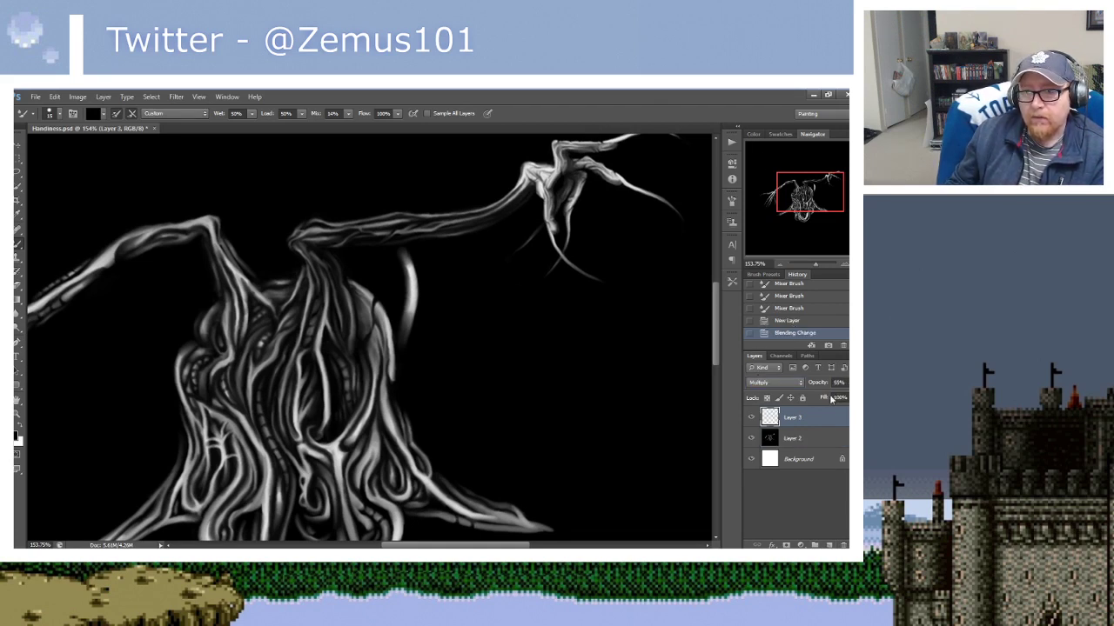
{"action": "key", "text": "Return"}
Darken and then brighten the thin tendril beside the trunk on the new layer.
{"action": "left_click_drag", "start_coordinate": [408, 250], "coordinate": [405, 339]}
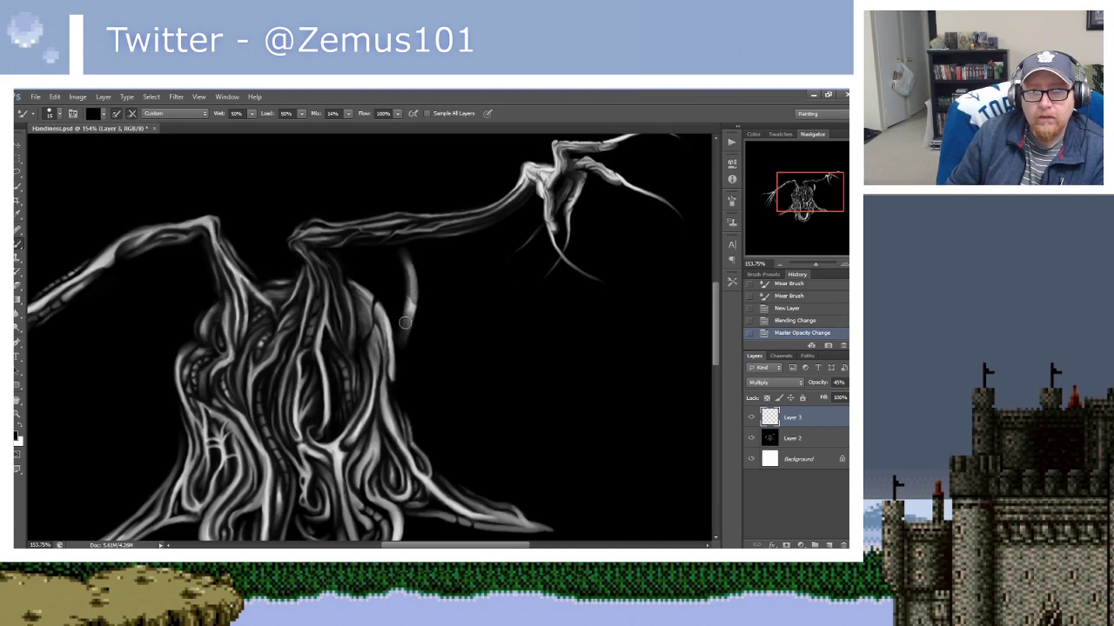
{"action": "key", "text": "x"}
{"action": "mouse_move", "coordinate": [410, 261]}
{"action": "left_mouse_down"}
{"action": "mouse_move", "coordinate": [416, 300]}
{"action": "mouse_move", "coordinate": [402, 346]}
{"action": "left_mouse_up"}
{"action": "left_click_drag", "start_coordinate": [472, 306], "coordinate": [477, 303]}
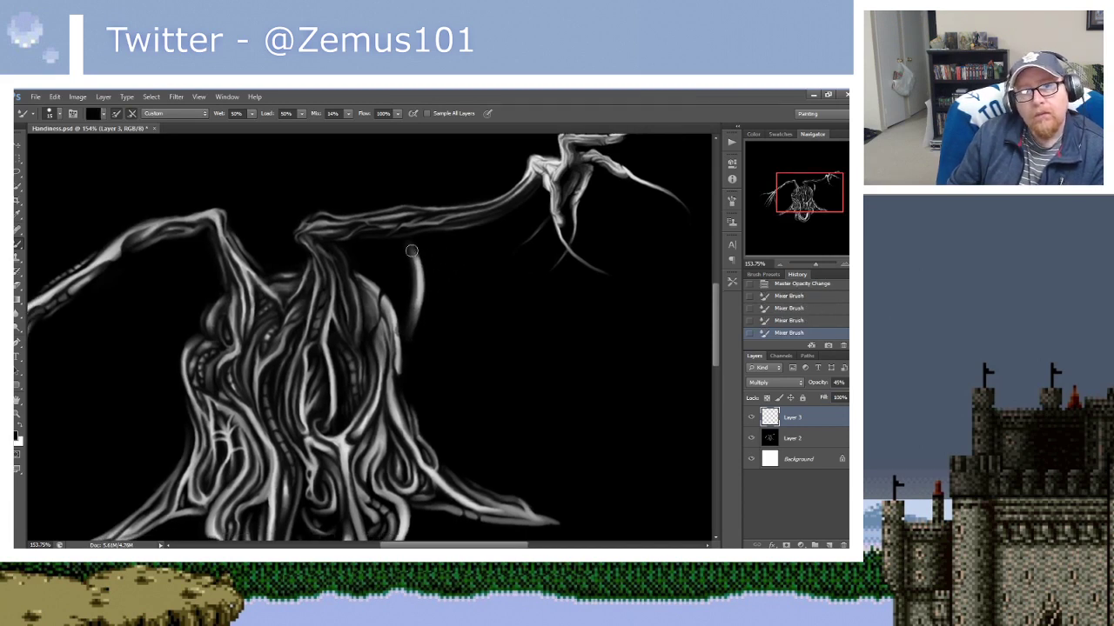
{"action": "left_click_drag", "start_coordinate": [418, 253], "coordinate": [409, 320]}
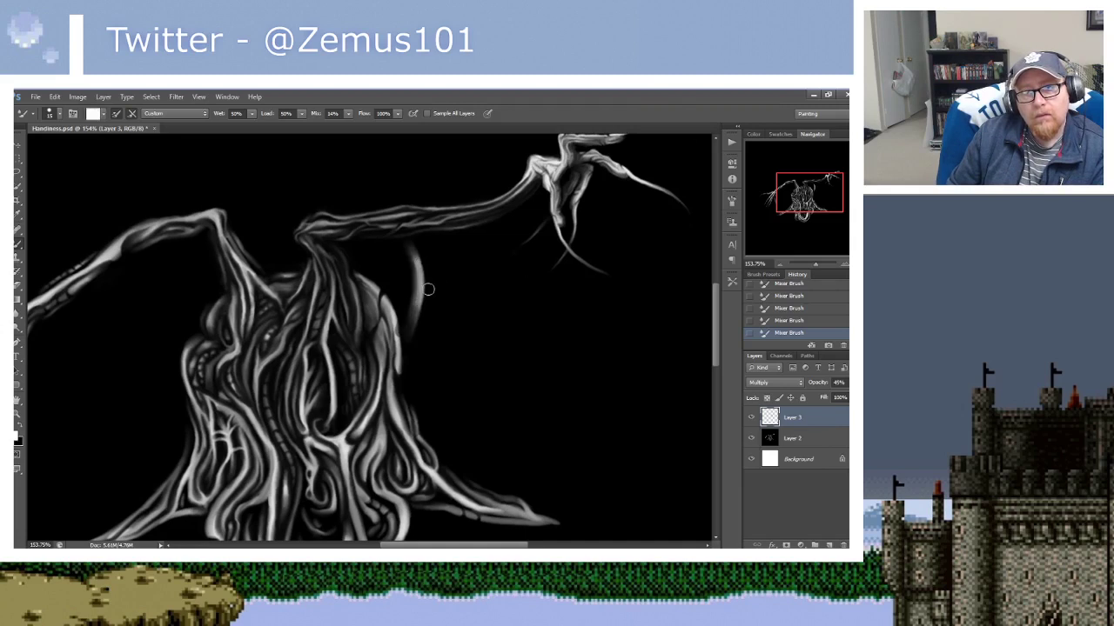
Switch back to black and shade across the raised branch arm and its claw-like tips.
{"action": "mouse_move", "coordinate": [451, 279]}
{"action": "left_mouse_down"}
{"action": "mouse_move", "coordinate": [438, 274]}
{"action": "mouse_move", "coordinate": [444, 281]}
{"action": "left_mouse_up"}
{"action": "key", "text": "x"}
{"action": "key", "text": "x"}
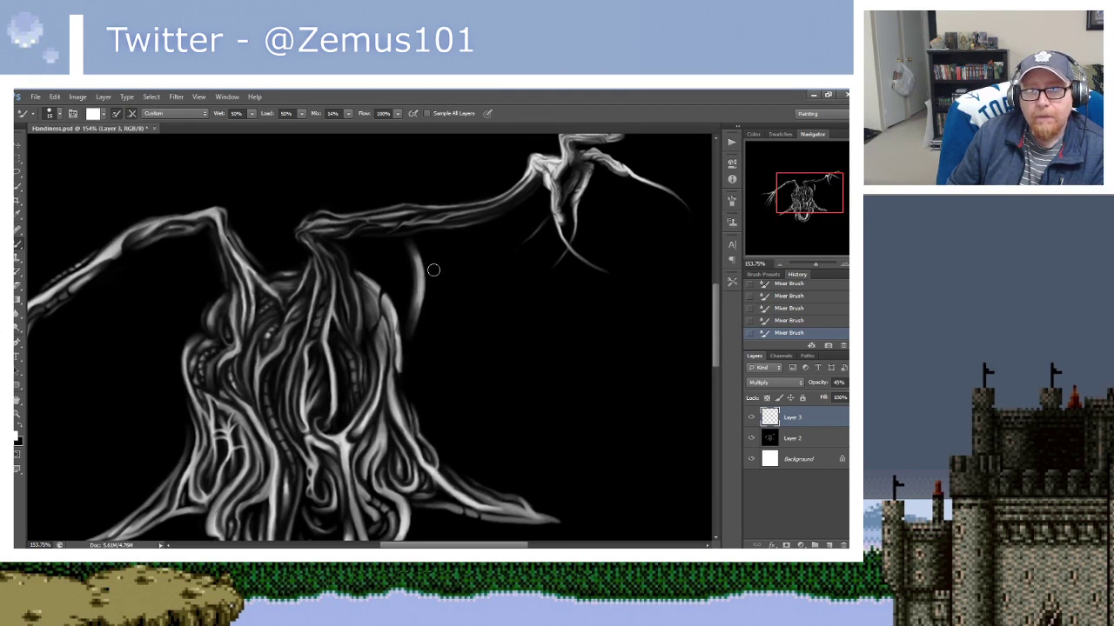
{"action": "left_click_drag", "start_coordinate": [429, 246], "coordinate": [436, 252]}
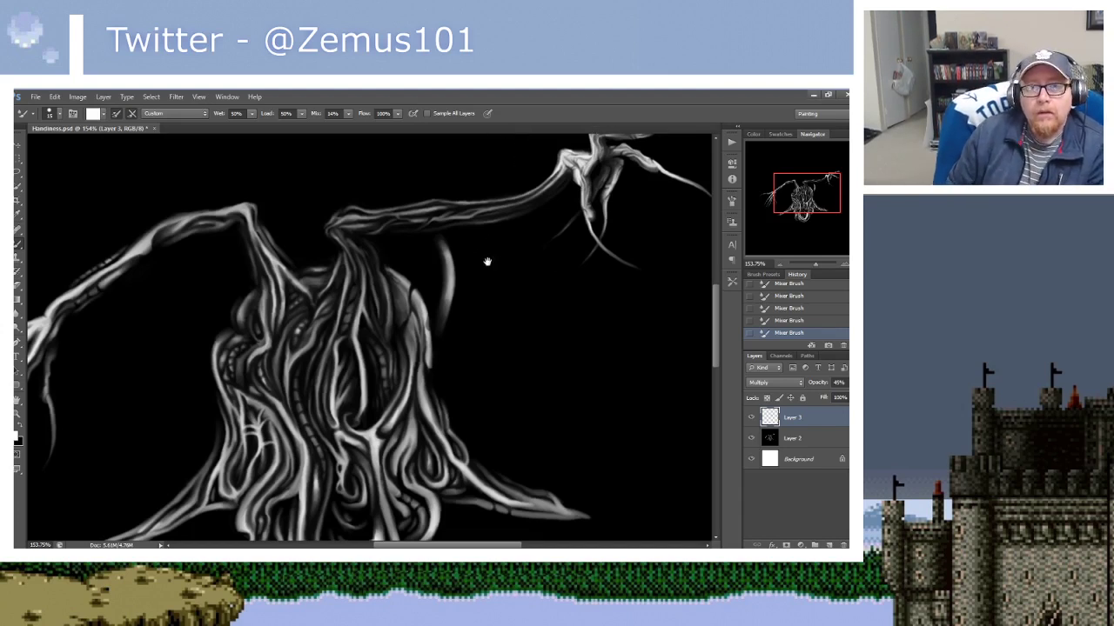
{"action": "left_click_drag", "start_coordinate": [441, 299], "coordinate": [371, 373]}
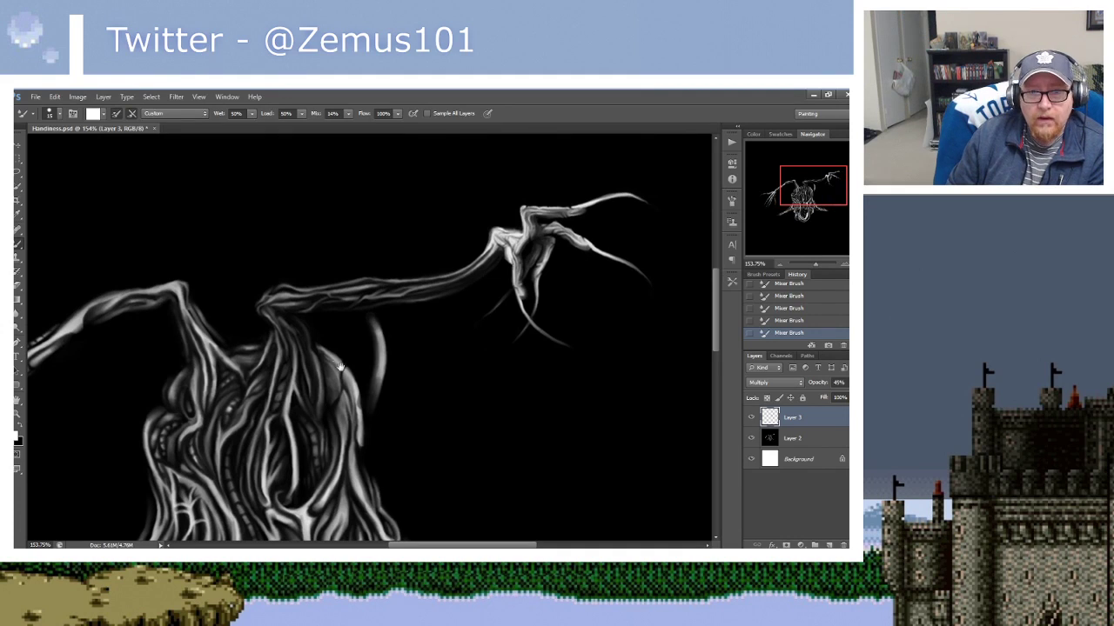
{"action": "scroll", "coordinate": [339, 365], "scroll_direction": "up", "scroll_amount": 1}
{"action": "scroll", "coordinate": [336, 374], "scroll_direction": "down", "scroll_amount": 1}
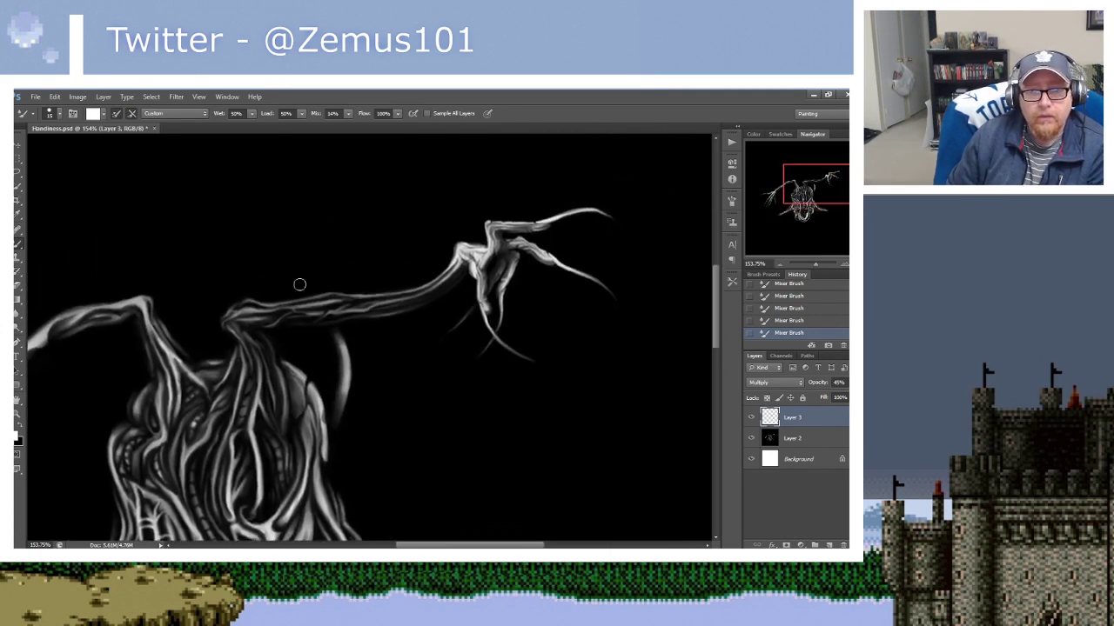
Merge the shading layer with Layer 2 and sample a colour from the canvas.
{"action": "left_click", "coordinate": [813, 444], "text": "shift"}
{"action": "key", "text": "ctrl+e"}
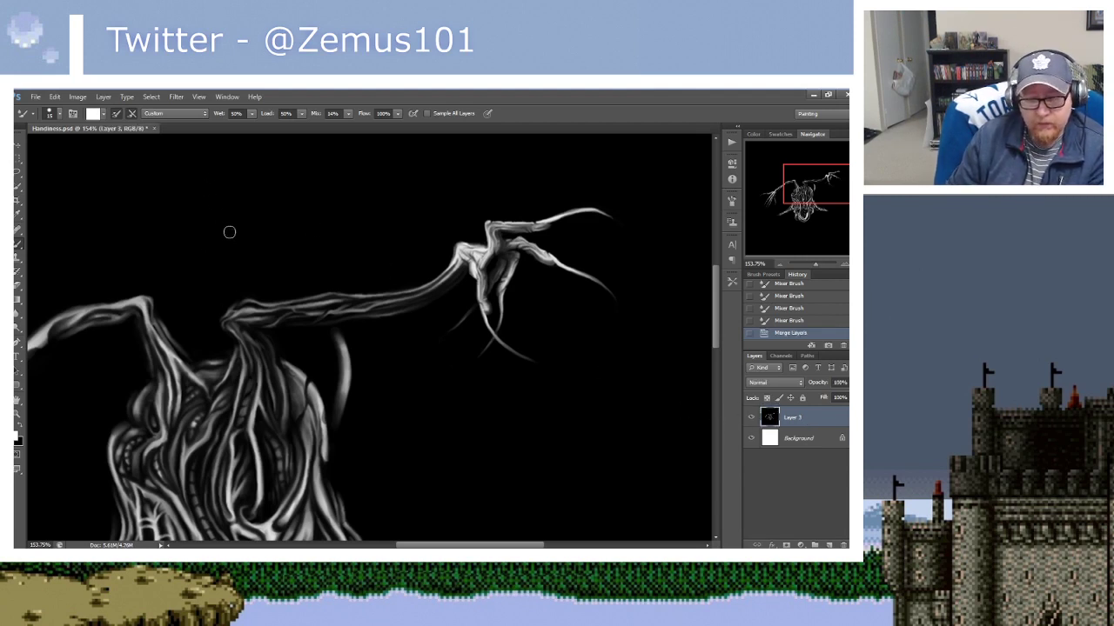
{"action": "key", "text": "i"}
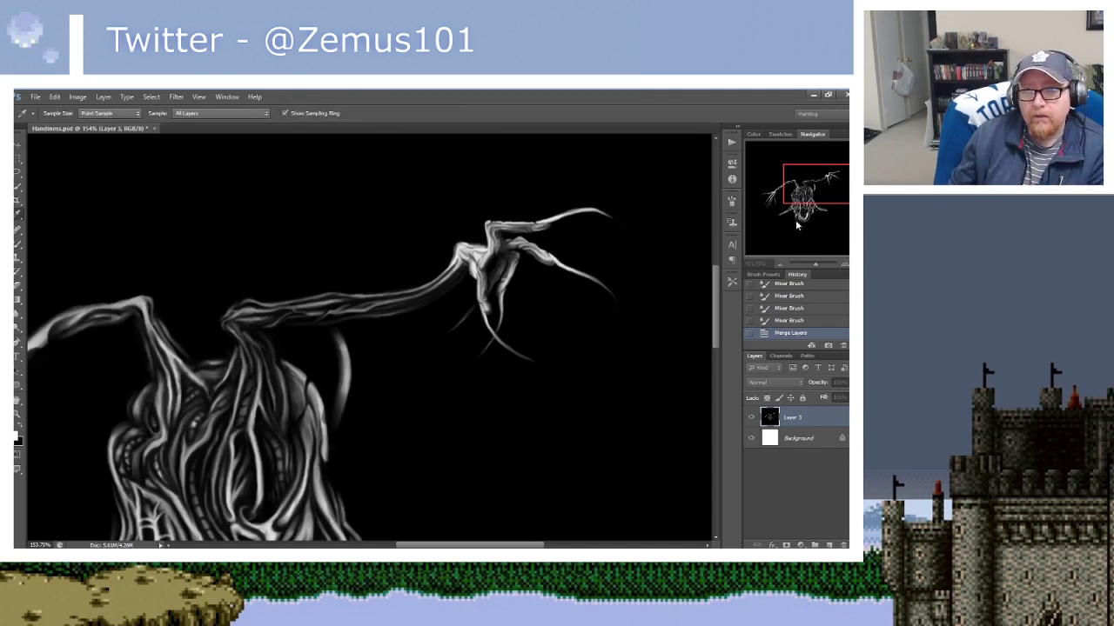
{"action": "key", "text": "b"}
Dab and drag blended Mixer Brush paint along the long right branch arm.
{"action": "left_click_drag", "start_coordinate": [345, 307], "coordinate": [367, 264]}
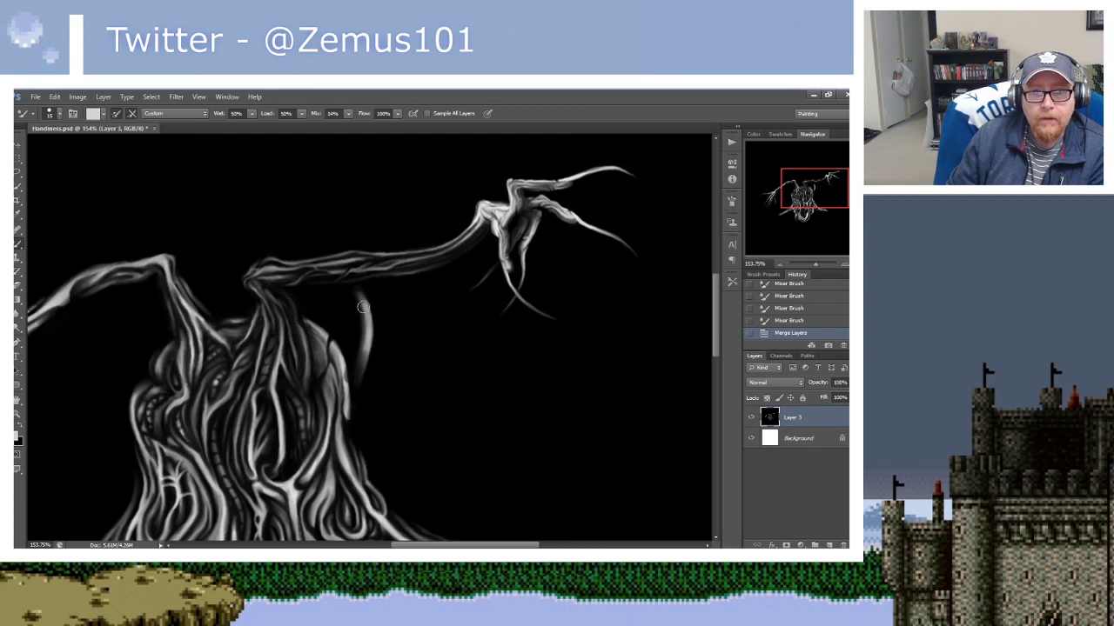
{"action": "left_click", "coordinate": [362, 305]}
{"action": "left_click", "coordinate": [362, 303]}
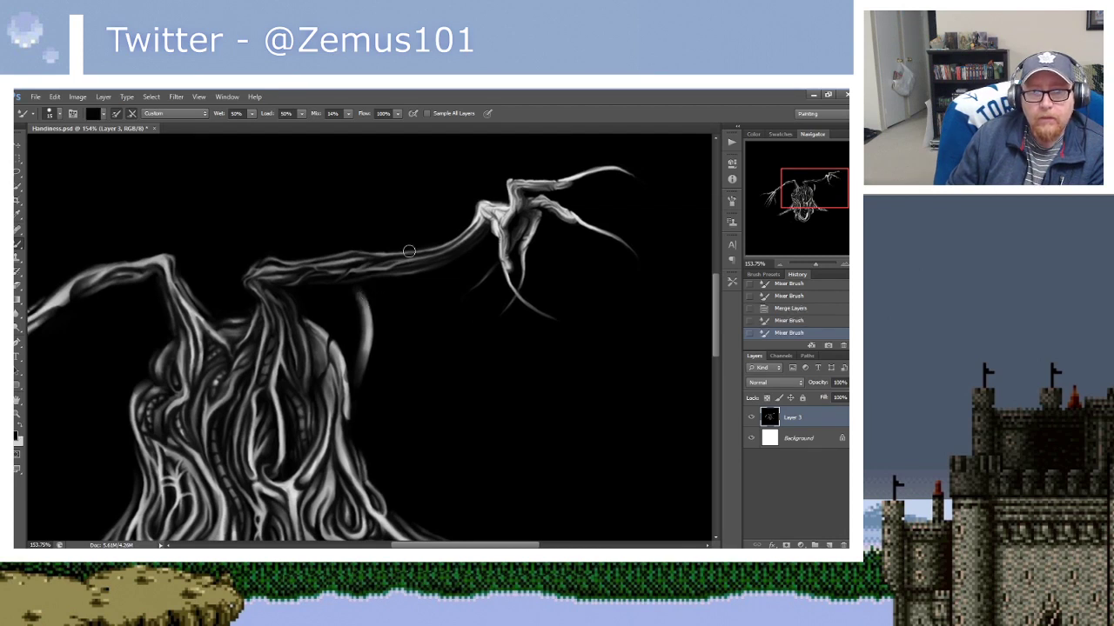
{"action": "mouse_move", "coordinate": [359, 270]}
{"action": "left_mouse_down"}
{"action": "mouse_move", "coordinate": [359, 304]}
{"action": "mouse_move", "coordinate": [387, 320]}
{"action": "left_mouse_up"}
{"action": "left_click", "coordinate": [371, 316]}
{"action": "left_click_drag", "start_coordinate": [423, 385], "coordinate": [458, 281]}
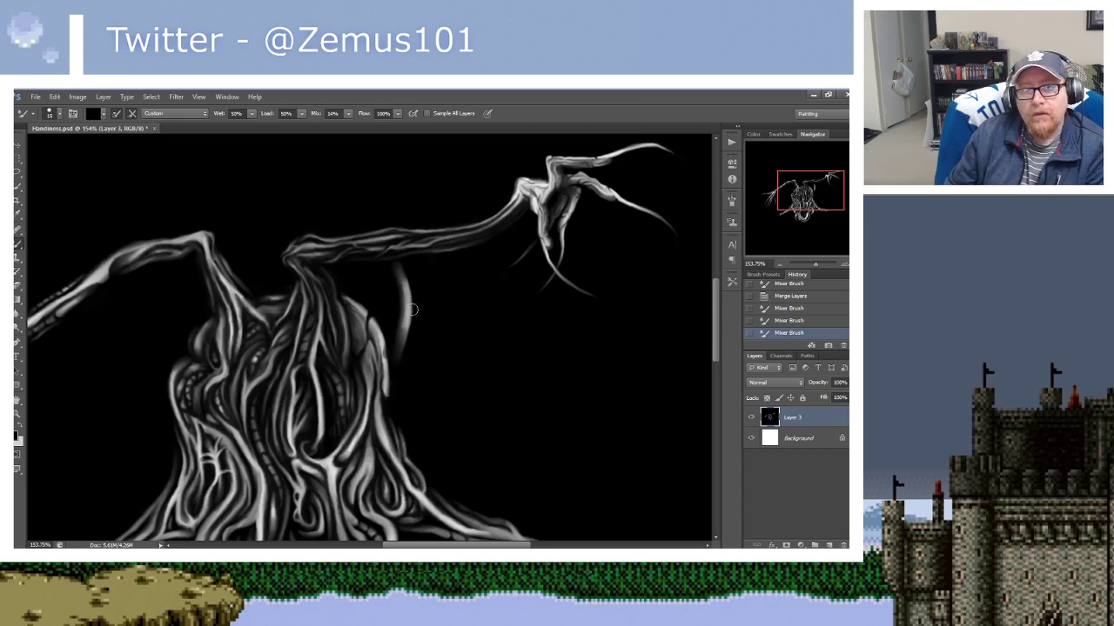
Add a new Multiply layer at 65% opacity and darken the branch with a stroke.
{"action": "left_click", "coordinate": [828, 545]}
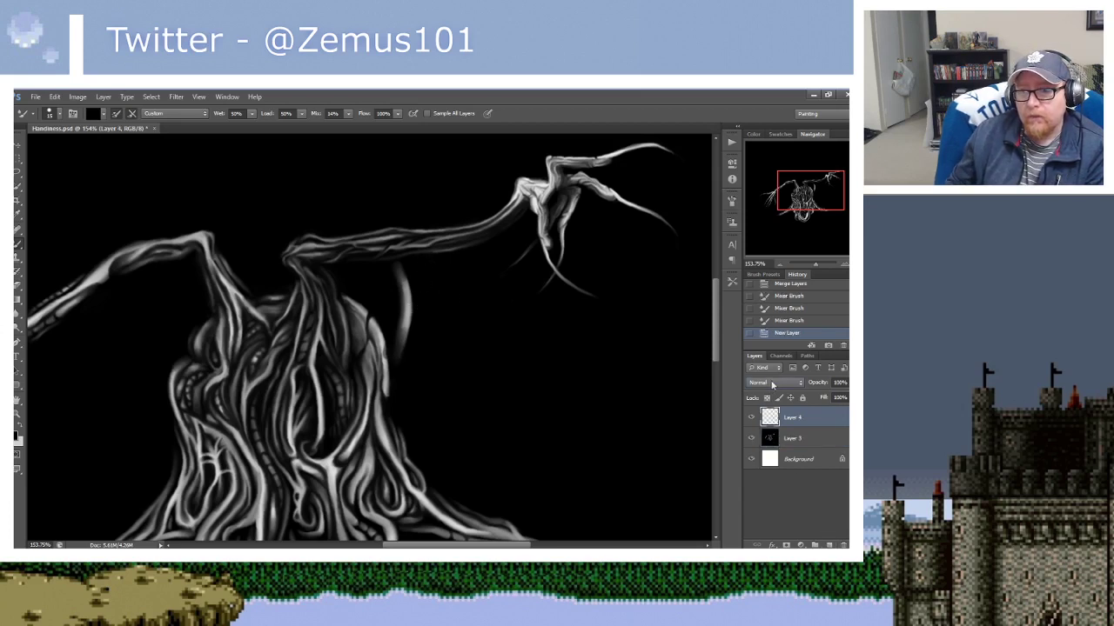
{"action": "key", "text": "shift+alt+m"}
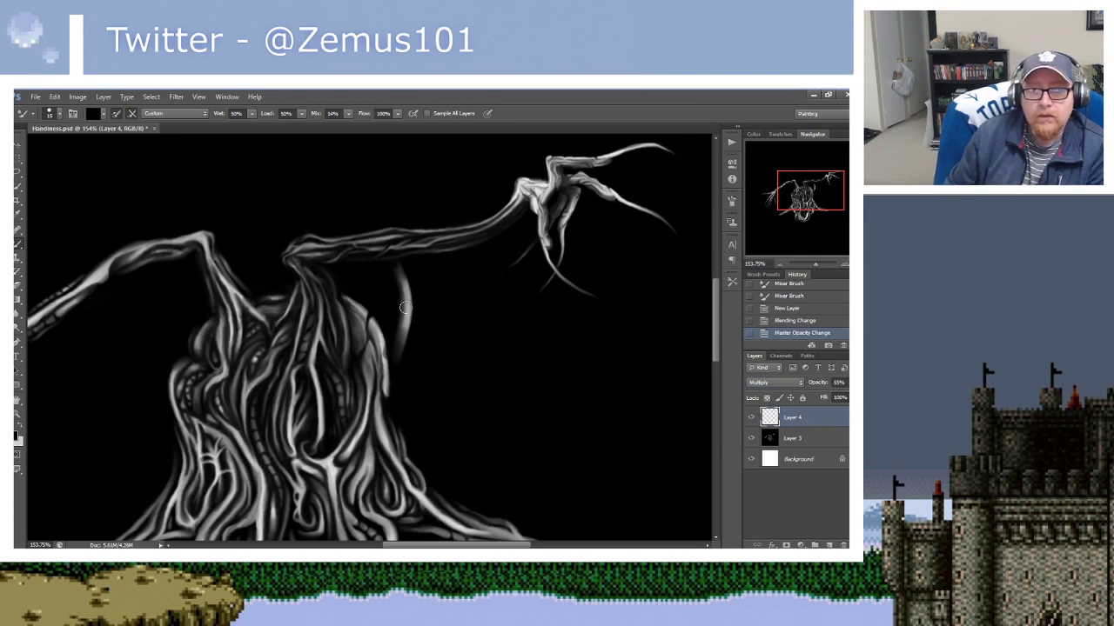
{"action": "left_click_drag", "start_coordinate": [406, 332], "coordinate": [406, 355]}
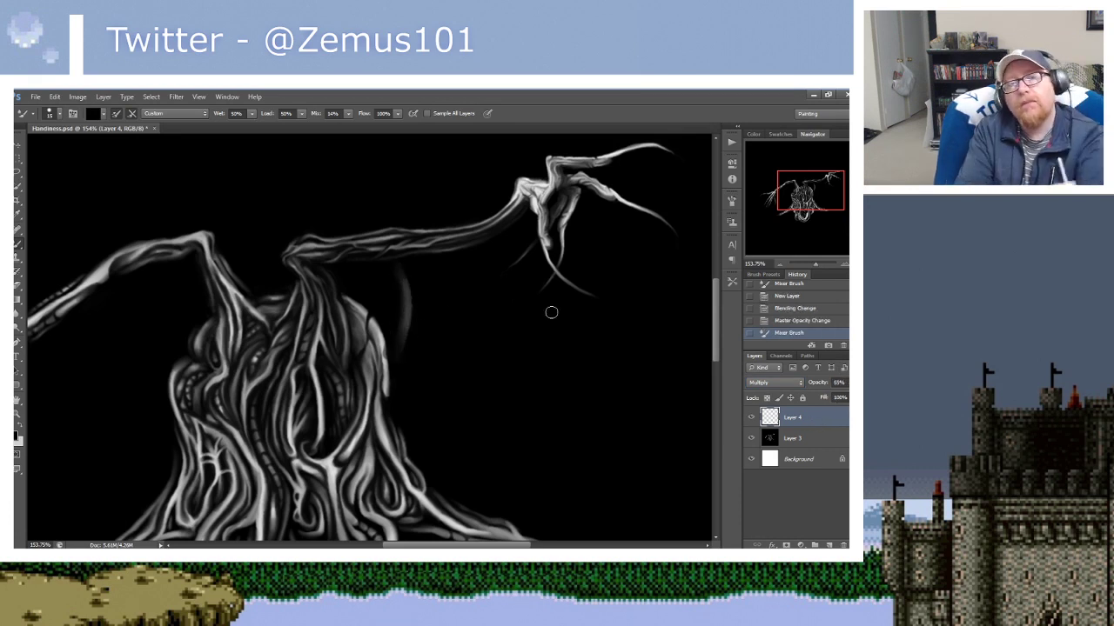
Paint light grey and dark strokes down the length of the long branch arm.
{"action": "left_click", "coordinate": [423, 261], "text": "alt"}
{"action": "mouse_move", "coordinate": [405, 275]}
{"action": "left_mouse_down"}
{"action": "mouse_move", "coordinate": [405, 341]}
{"action": "mouse_move", "coordinate": [403, 326]}
{"action": "left_mouse_up"}
{"action": "left_click", "coordinate": [406, 269], "text": "alt"}
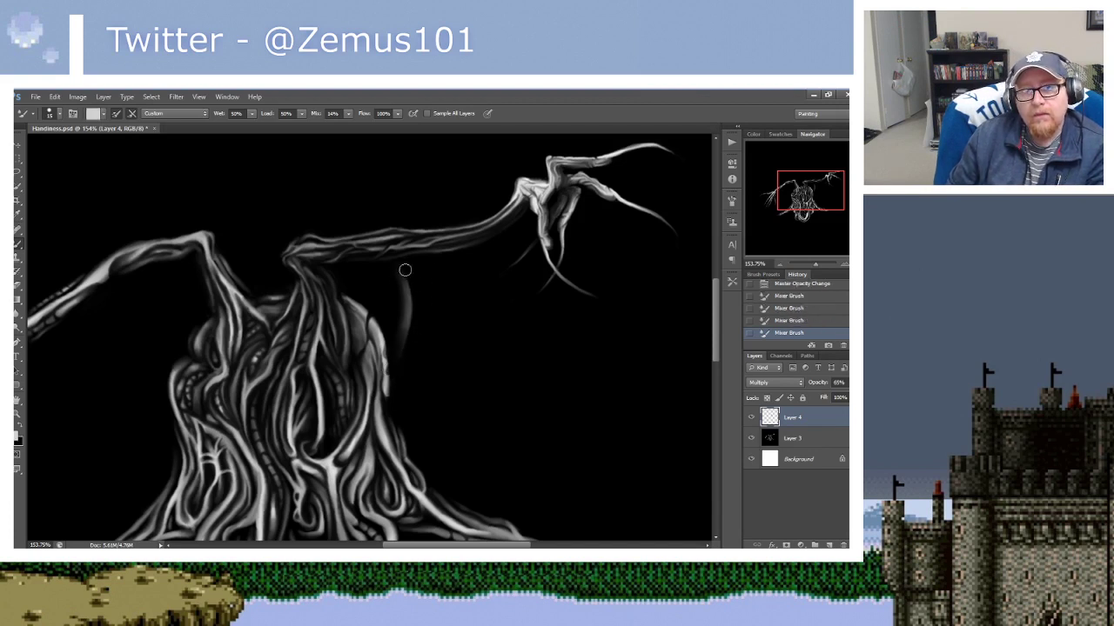
{"action": "left_click_drag", "start_coordinate": [406, 269], "coordinate": [405, 352]}
{"action": "left_click", "coordinate": [392, 355], "text": "alt"}
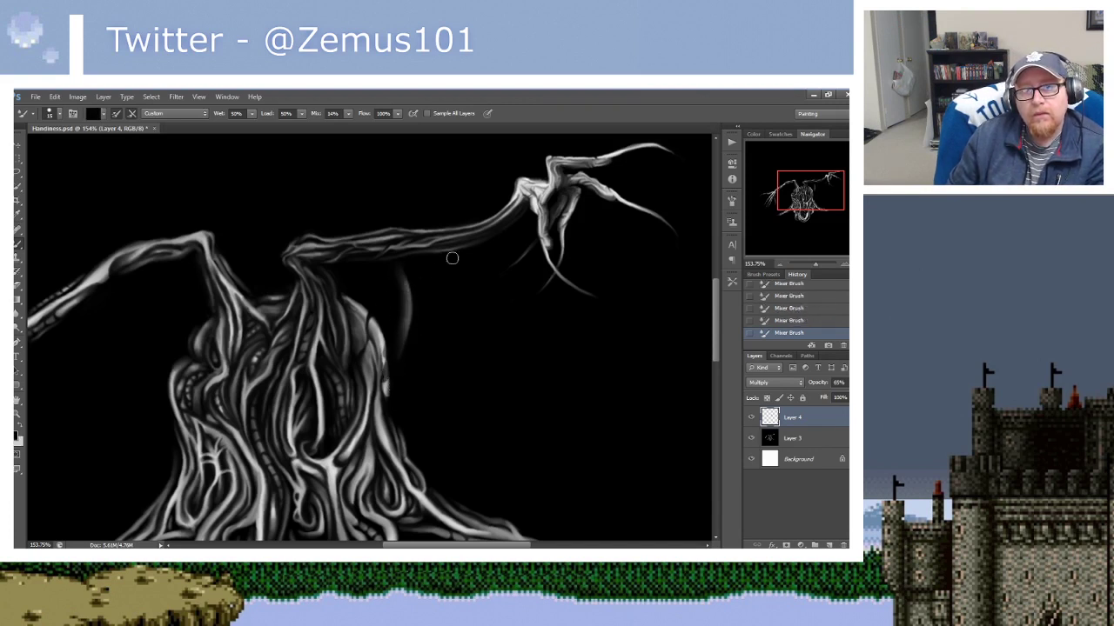
Merge the shading layer with Layer 3 into a single Layer 4.
{"action": "scroll", "coordinate": [465, 298], "scroll_direction": "up", "scroll_amount": 1}
{"action": "scroll", "coordinate": [460, 281], "scroll_direction": "up", "scroll_amount": 4}
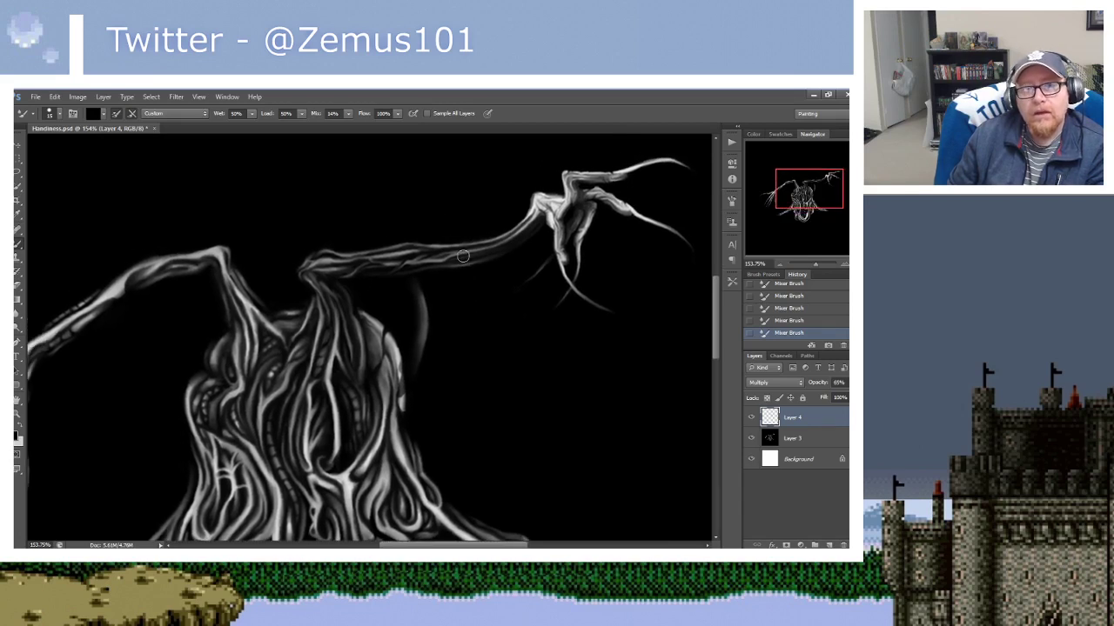
{"action": "left_click", "coordinate": [823, 439], "text": "shift"}
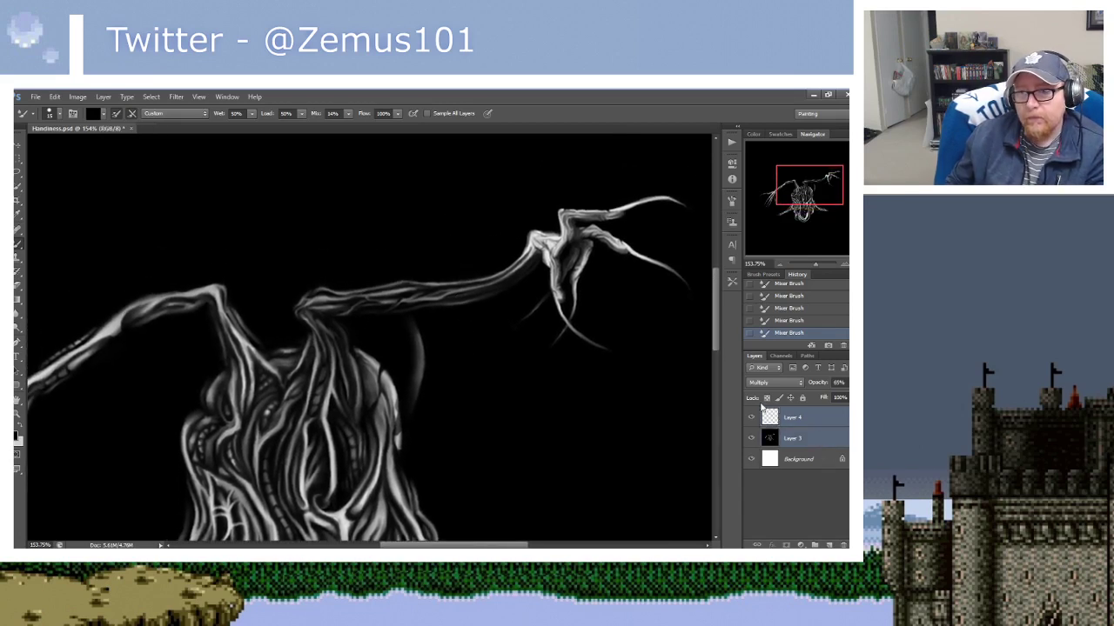
{"action": "key", "text": "ctrl+e"}
Try a vertical smoke tendril above the right branch arm, then undo it.
{"action": "scroll", "coordinate": [313, 253], "scroll_direction": "up", "scroll_amount": 6}
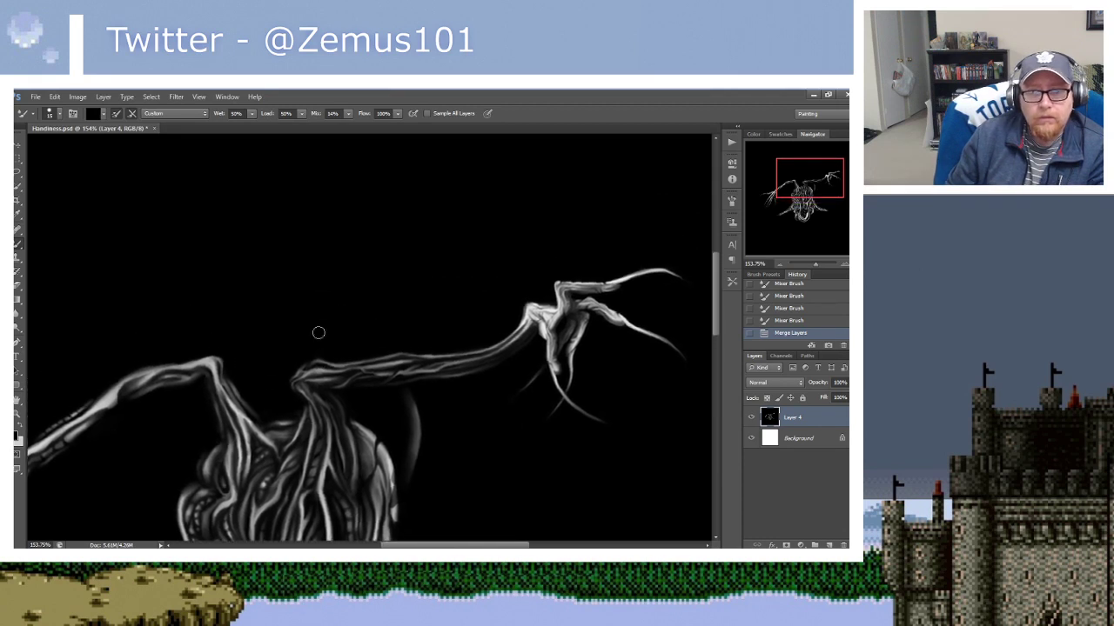
{"action": "left_click_drag", "start_coordinate": [381, 345], "coordinate": [391, 199]}
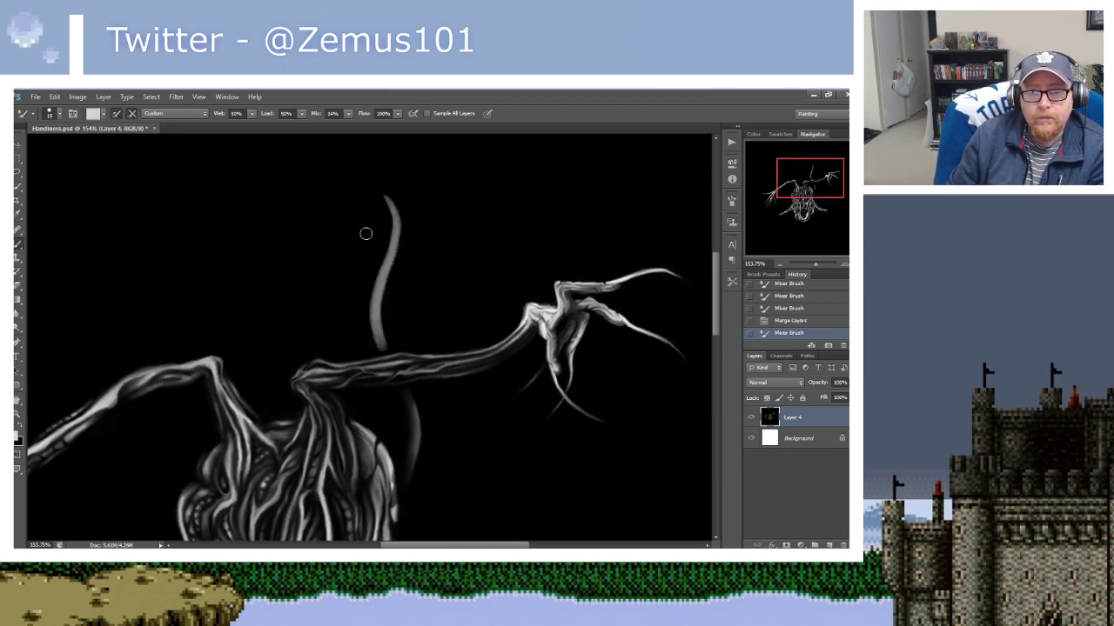
{"action": "key", "text": "ctrl+z"}
{"action": "key", "text": "i"}
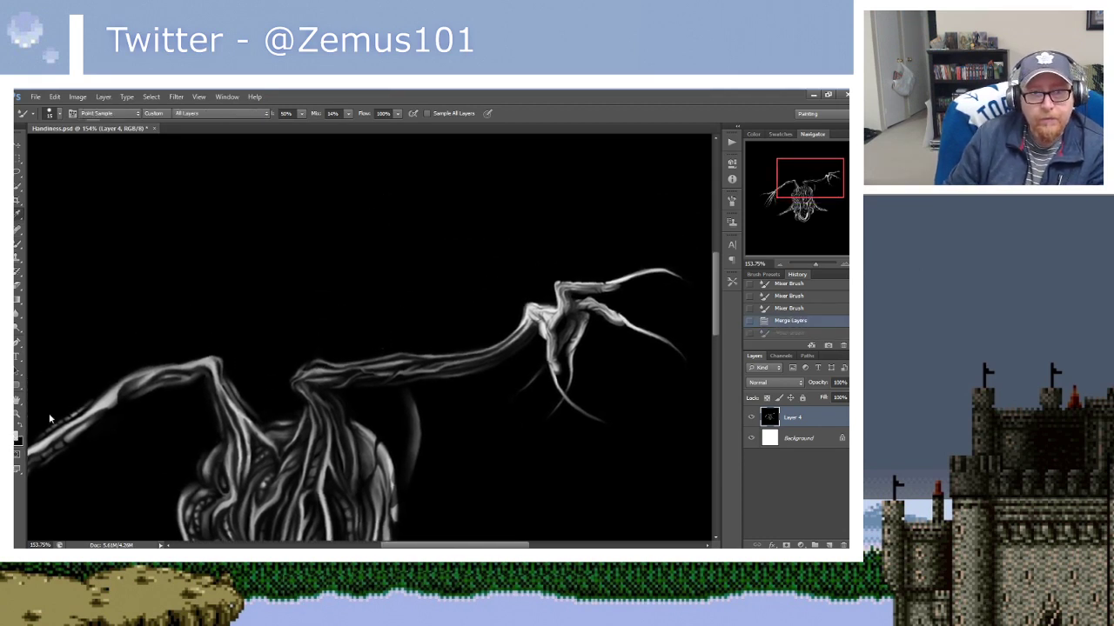
{"action": "key", "text": "b"}
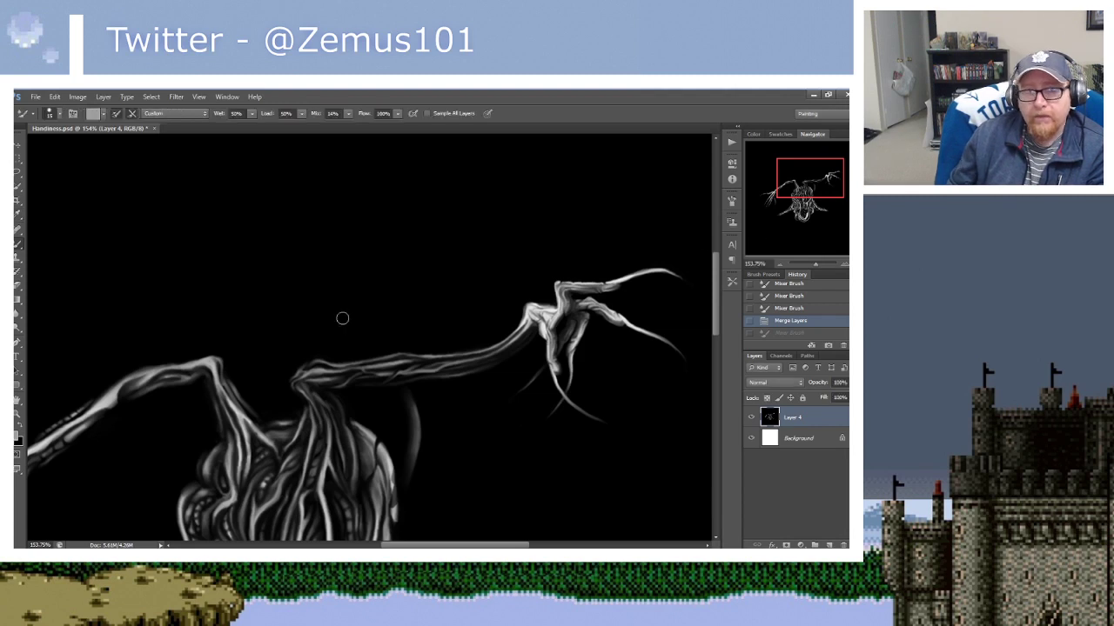
Paint a thin vertical tendril above the branch, softening and darkening its lower part.
{"action": "left_click_drag", "start_coordinate": [383, 345], "coordinate": [391, 198]}
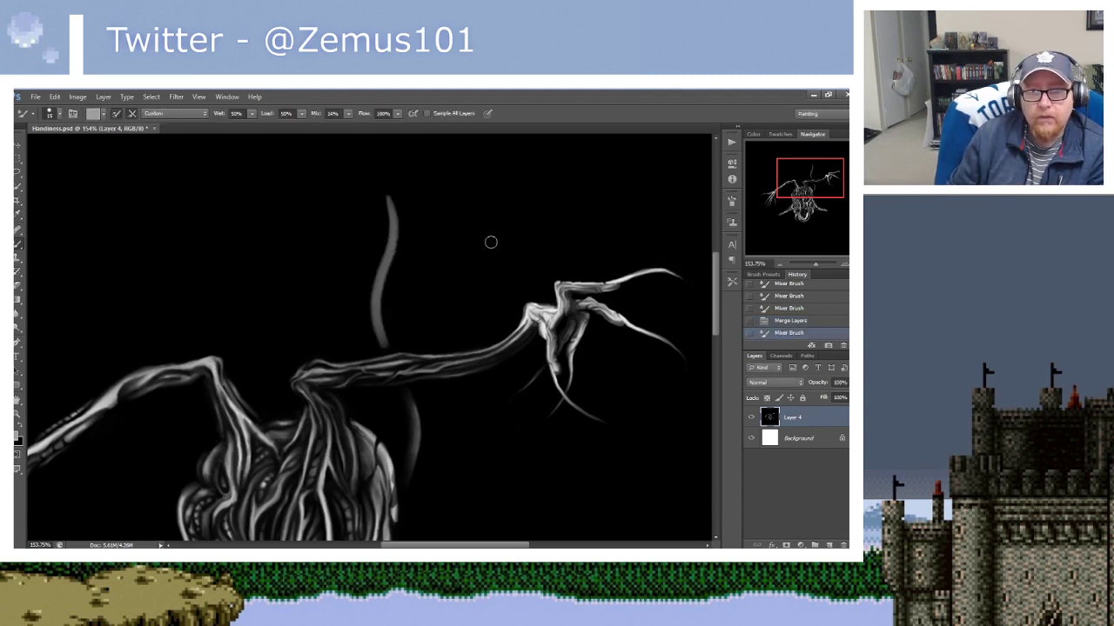
{"action": "left_click_drag", "start_coordinate": [509, 312], "coordinate": [505, 330]}
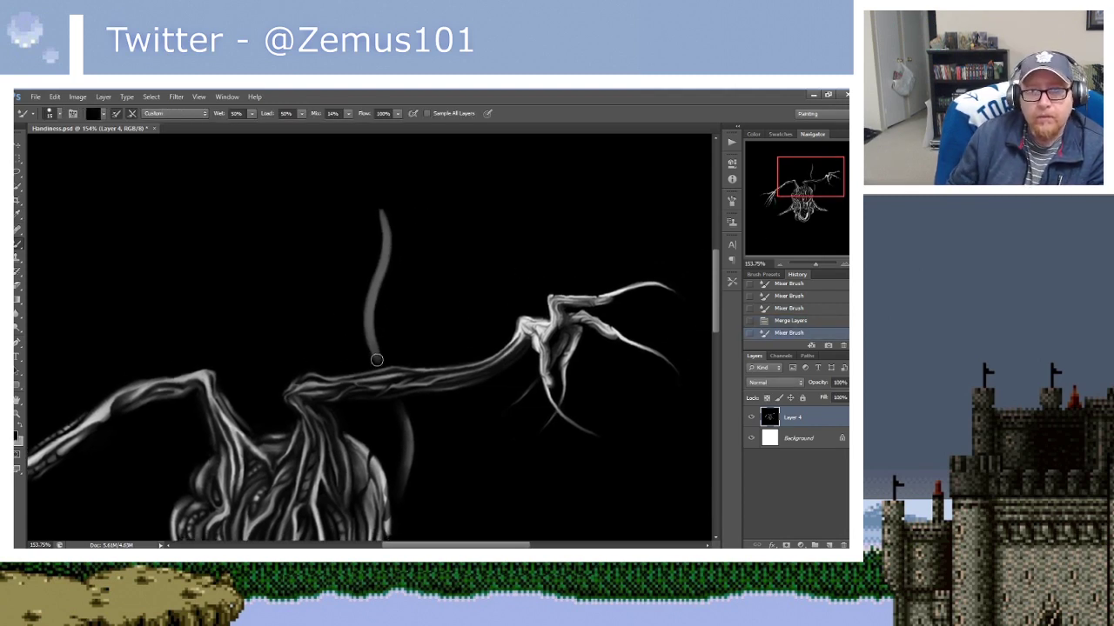
{"action": "mouse_move", "coordinate": [376, 359]}
{"action": "left_mouse_down"}
{"action": "mouse_move", "coordinate": [370, 308]}
{"action": "mouse_move", "coordinate": [375, 355]}
{"action": "mouse_move", "coordinate": [381, 318]}
{"action": "left_mouse_up"}
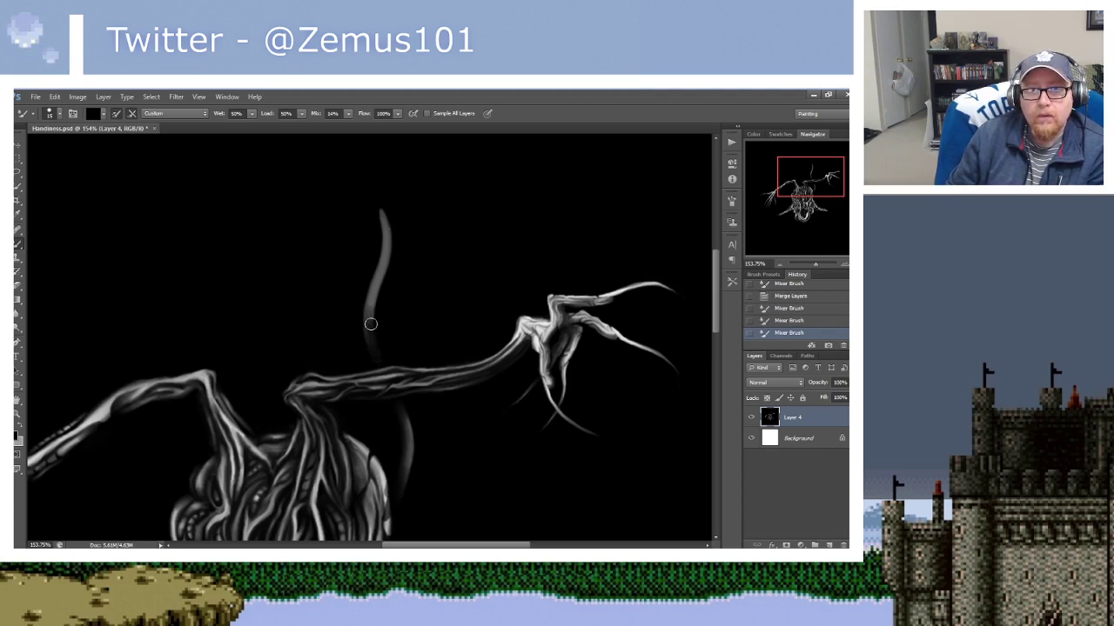
{"action": "key", "text": "ctrl+z"}
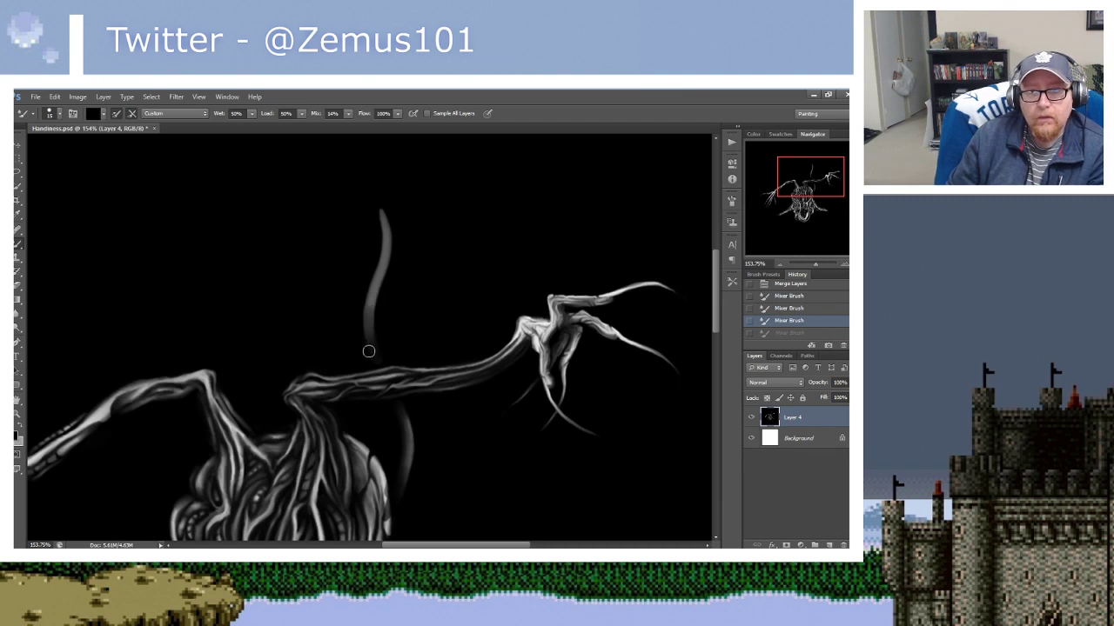
{"action": "left_click_drag", "start_coordinate": [364, 330], "coordinate": [378, 182]}
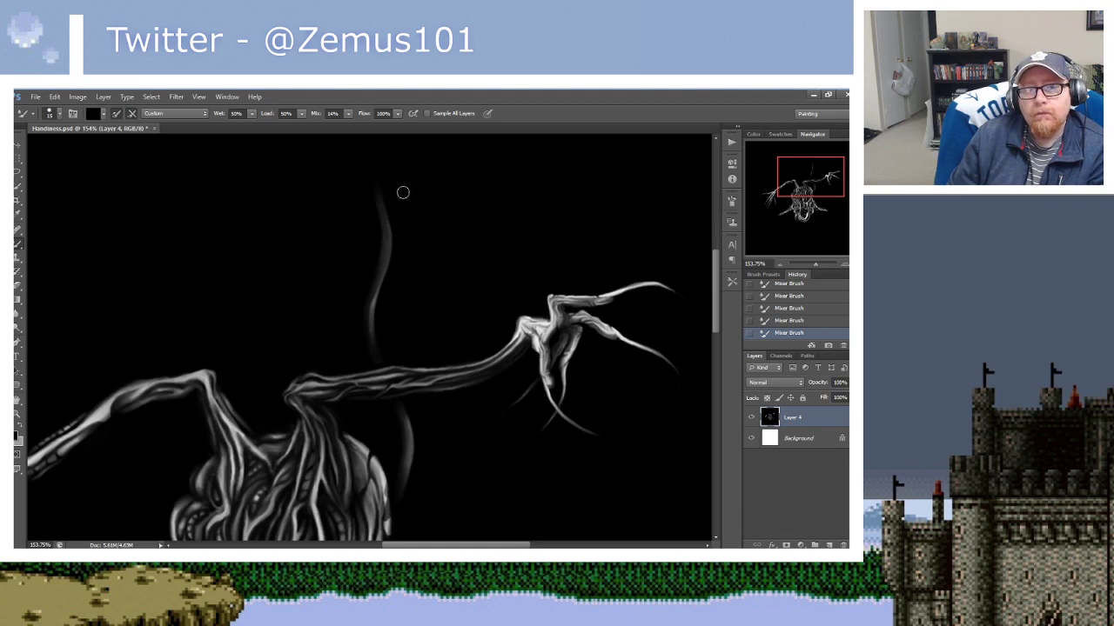
Sample the tendril's grey, switch to black, and blend paint upward along the tendril.
{"action": "left_click_drag", "start_coordinate": [442, 251], "coordinate": [460, 230]}
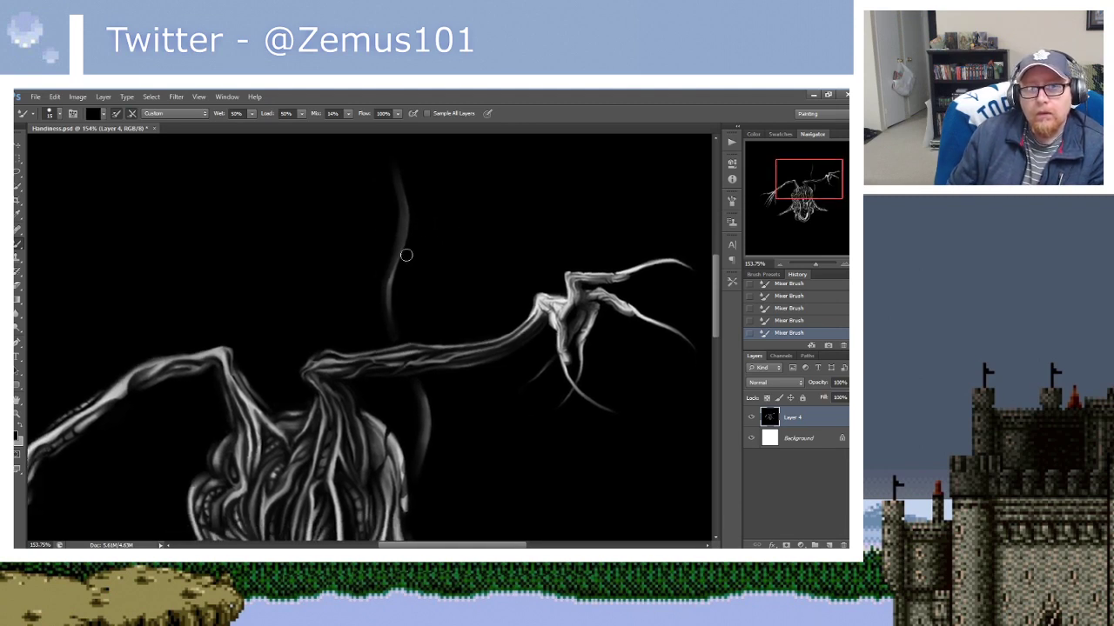
{"action": "left_click", "coordinate": [387, 300], "text": "alt"}
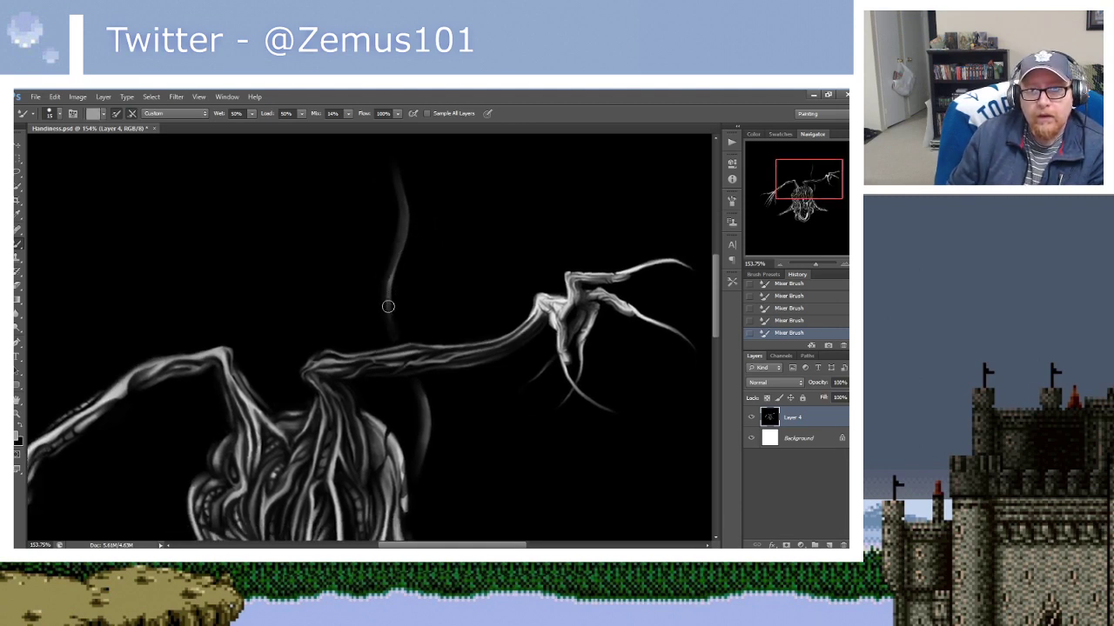
{"action": "key", "text": "x"}
{"action": "mouse_move", "coordinate": [397, 261]}
{"action": "left_mouse_down"}
{"action": "mouse_move", "coordinate": [402, 188]}
{"action": "mouse_move", "coordinate": [421, 275]}
{"action": "left_mouse_up"}
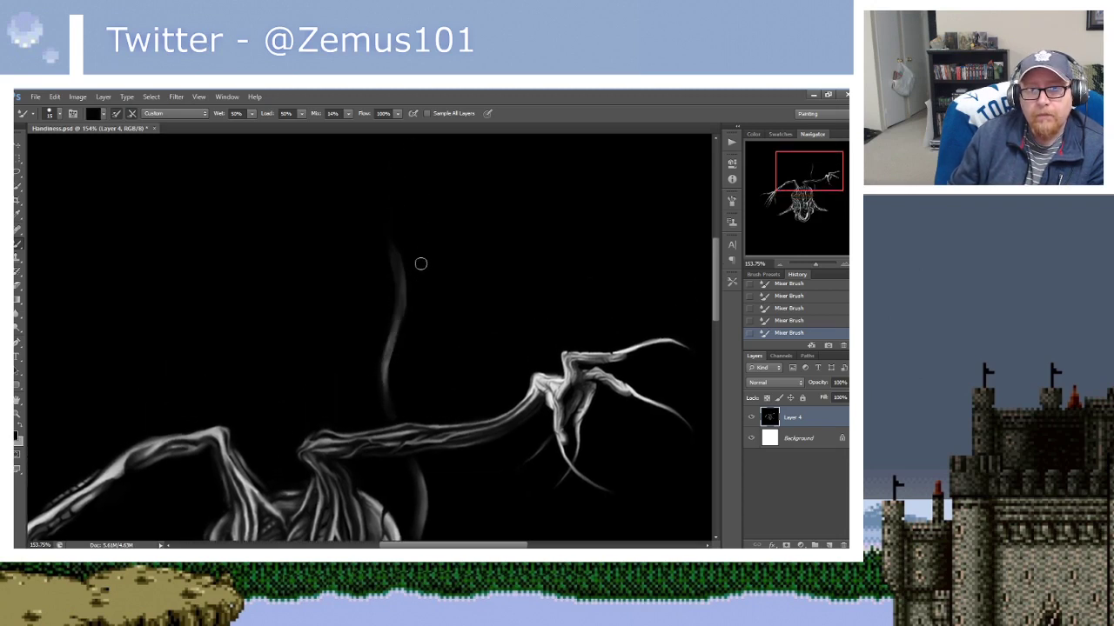
{"action": "key", "text": "ctrl+z"}
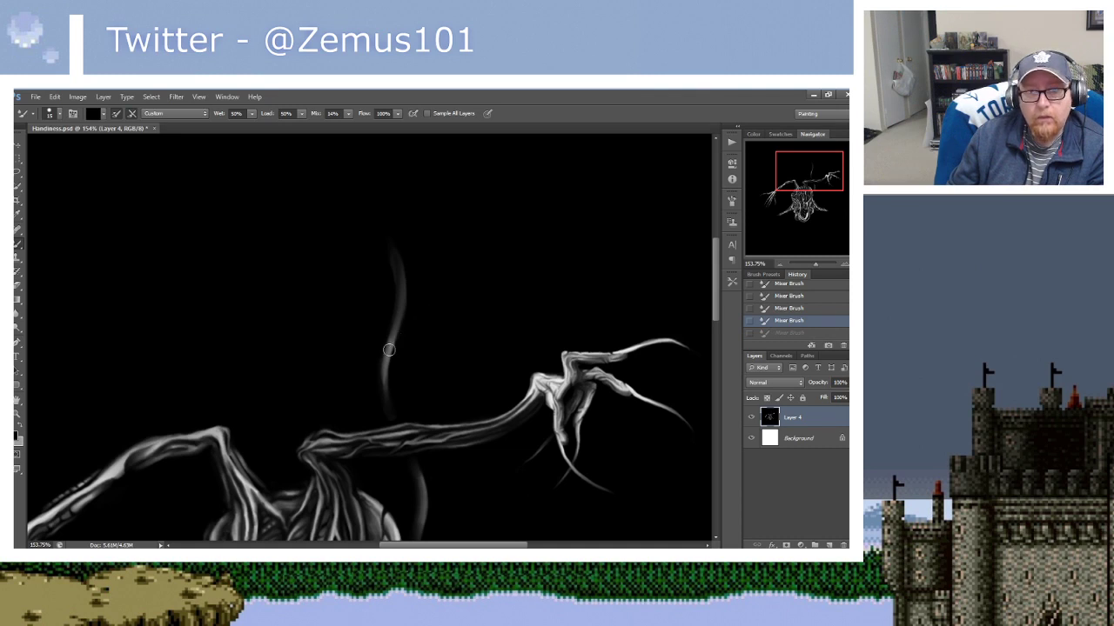
{"action": "left_click_drag", "start_coordinate": [391, 343], "coordinate": [398, 232]}
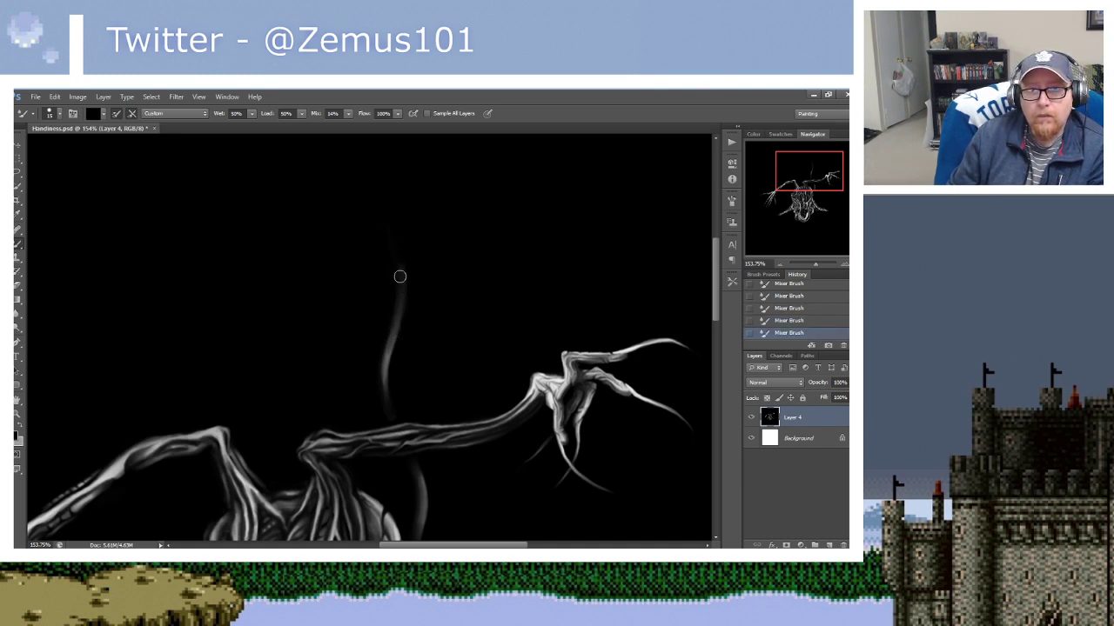
Paint a brighter wispy strand above the branch and extend it down to the branch.
{"action": "mouse_move", "coordinate": [438, 298]}
{"action": "left_mouse_down"}
{"action": "mouse_move", "coordinate": [447, 197]}
{"action": "mouse_move", "coordinate": [392, 279]}
{"action": "left_mouse_up"}
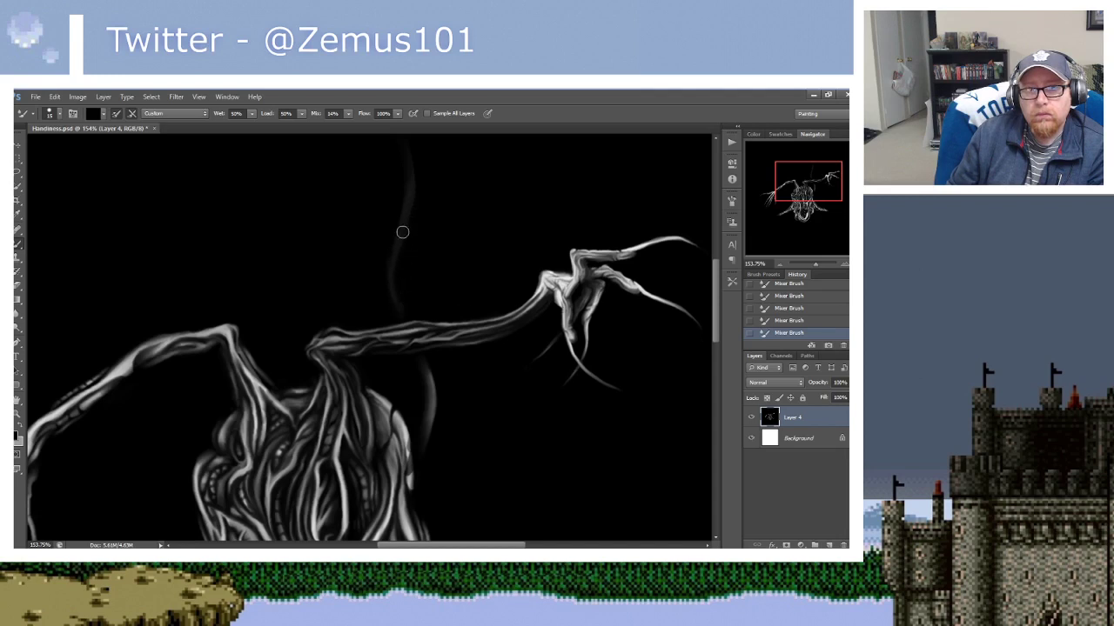
{"action": "left_click_drag", "start_coordinate": [448, 210], "coordinate": [437, 255]}
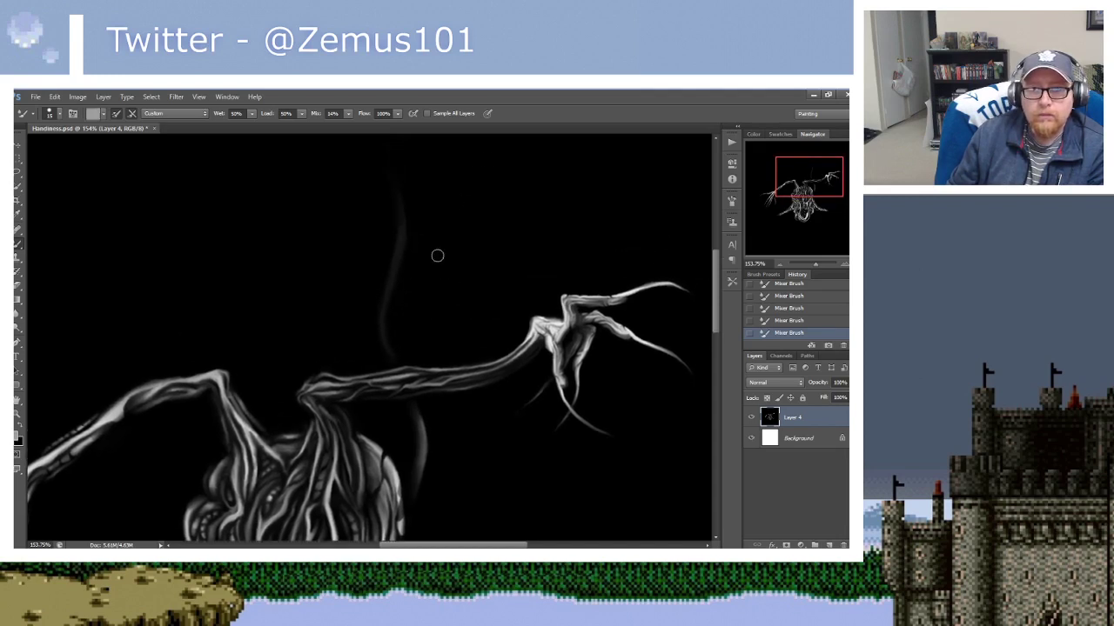
{"action": "key", "text": "i"}
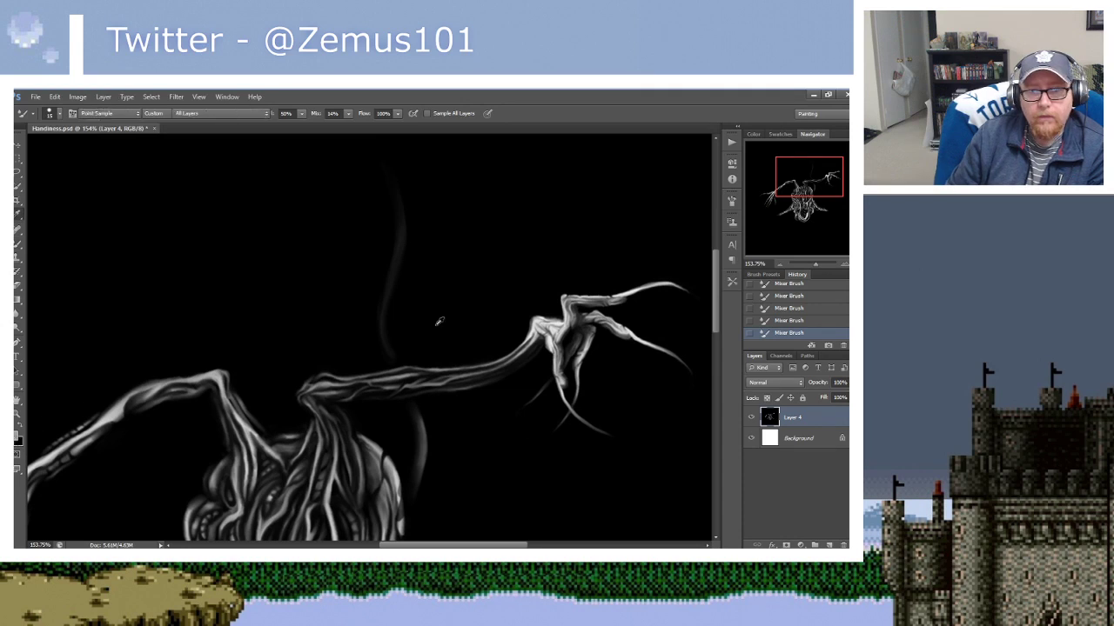
{"action": "key", "text": "b"}
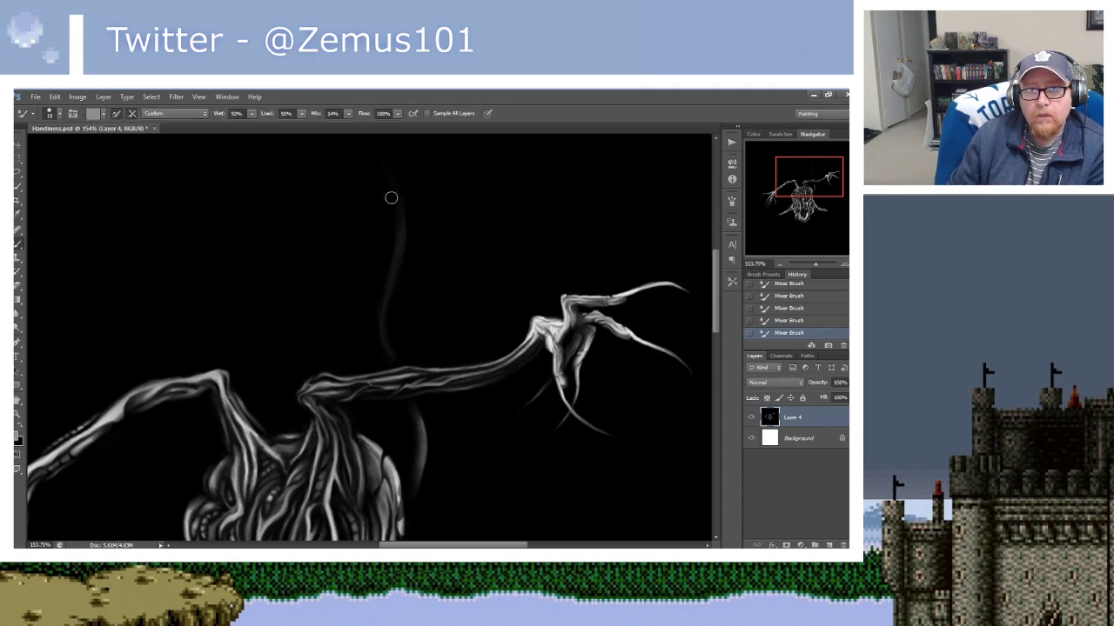
{"action": "mouse_move", "coordinate": [397, 190]}
{"action": "left_mouse_down"}
{"action": "mouse_move", "coordinate": [385, 295]}
{"action": "mouse_move", "coordinate": [393, 361]}
{"action": "left_mouse_up"}
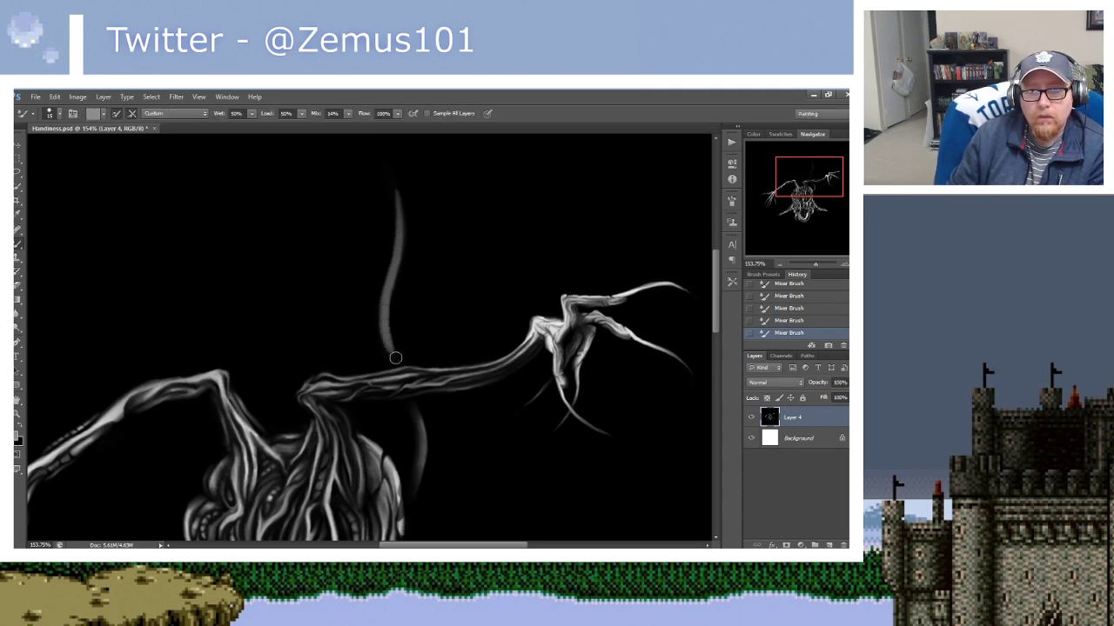
{"action": "scroll", "coordinate": [425, 224], "scroll_direction": "down", "scroll_amount": 2}
{"action": "left_click", "coordinate": [393, 233], "text": "alt"}
{"action": "mouse_move", "coordinate": [390, 291]}
{"action": "left_mouse_down"}
{"action": "mouse_move", "coordinate": [376, 250]}
{"action": "mouse_move", "coordinate": [386, 291]}
{"action": "left_mouse_up"}
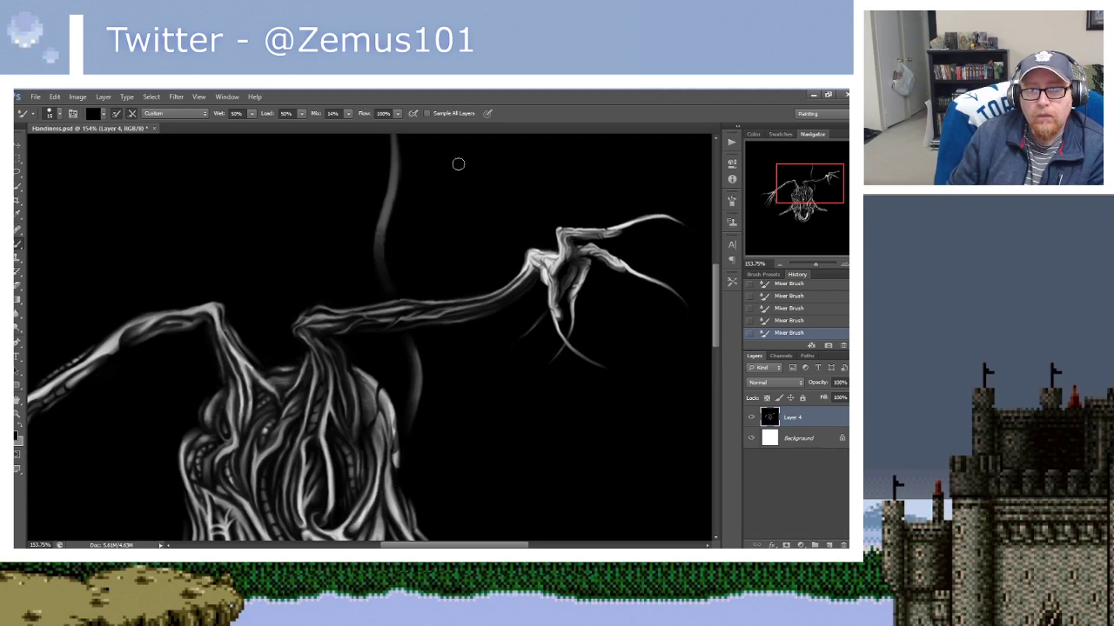
Pan and zoom around the artwork to review the new strands.
{"action": "left_click_drag", "start_coordinate": [435, 233], "coordinate": [413, 301]}
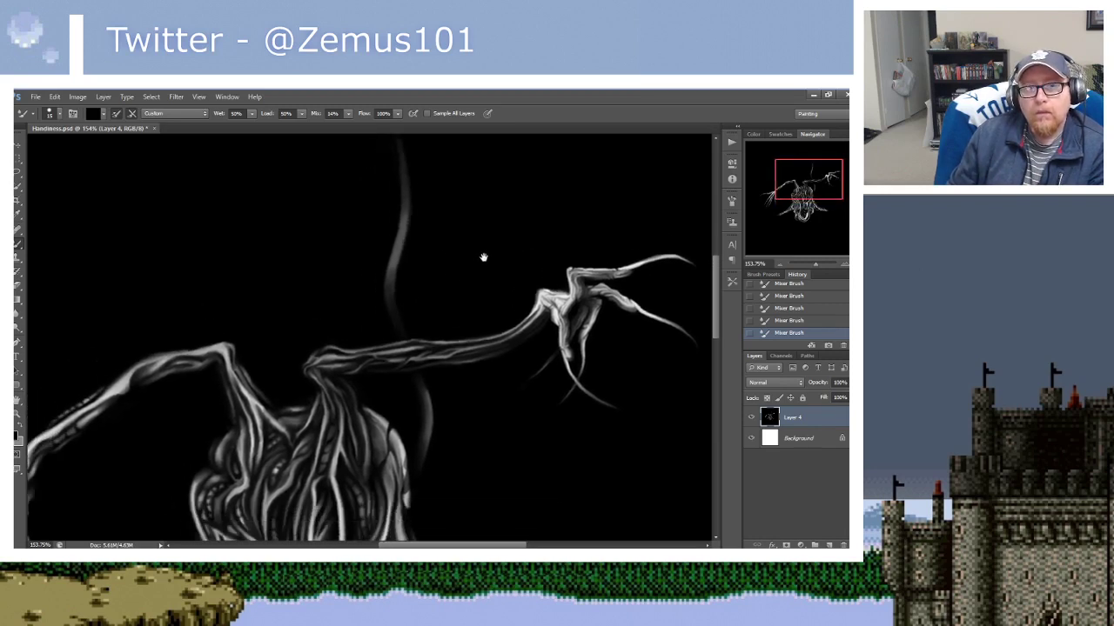
{"action": "scroll", "coordinate": [484, 255], "scroll_direction": "down", "scroll_amount": 5}
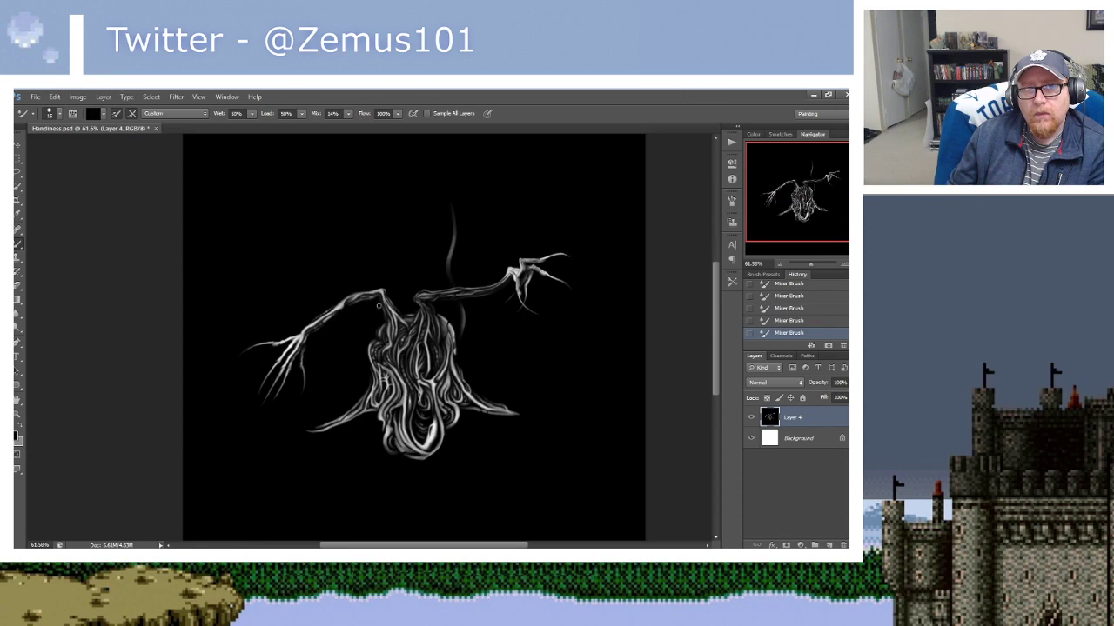
{"action": "scroll", "coordinate": [441, 283], "scroll_direction": "up", "scroll_amount": 4}
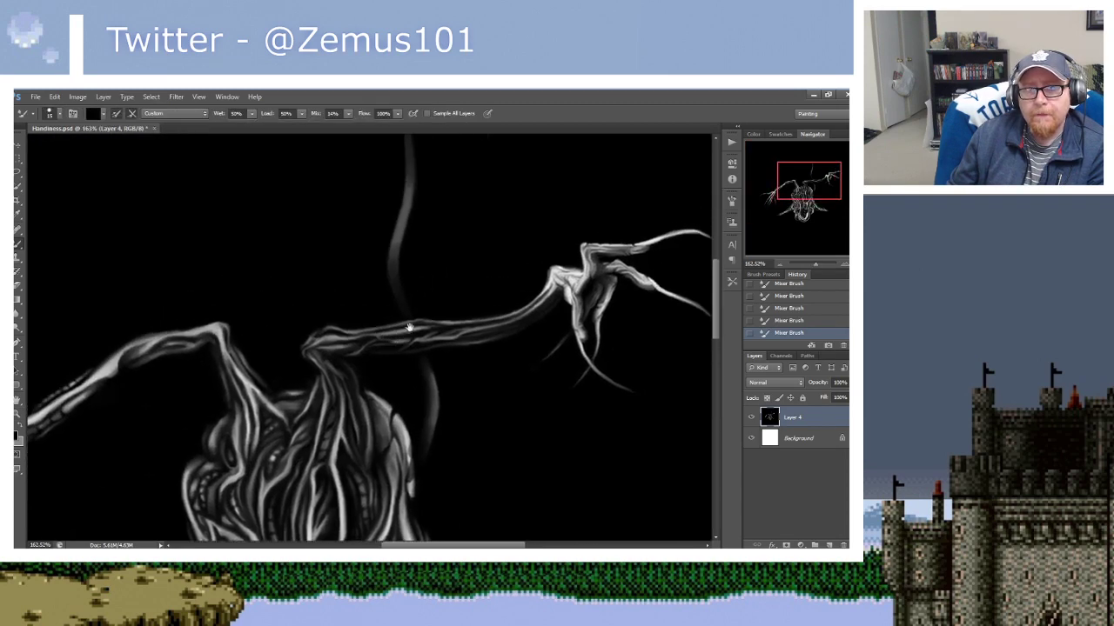
{"action": "scroll", "coordinate": [440, 292], "scroll_direction": "down", "scroll_amount": 2}
{"action": "scroll", "coordinate": [388, 267], "scroll_direction": "down", "scroll_amount": 1}
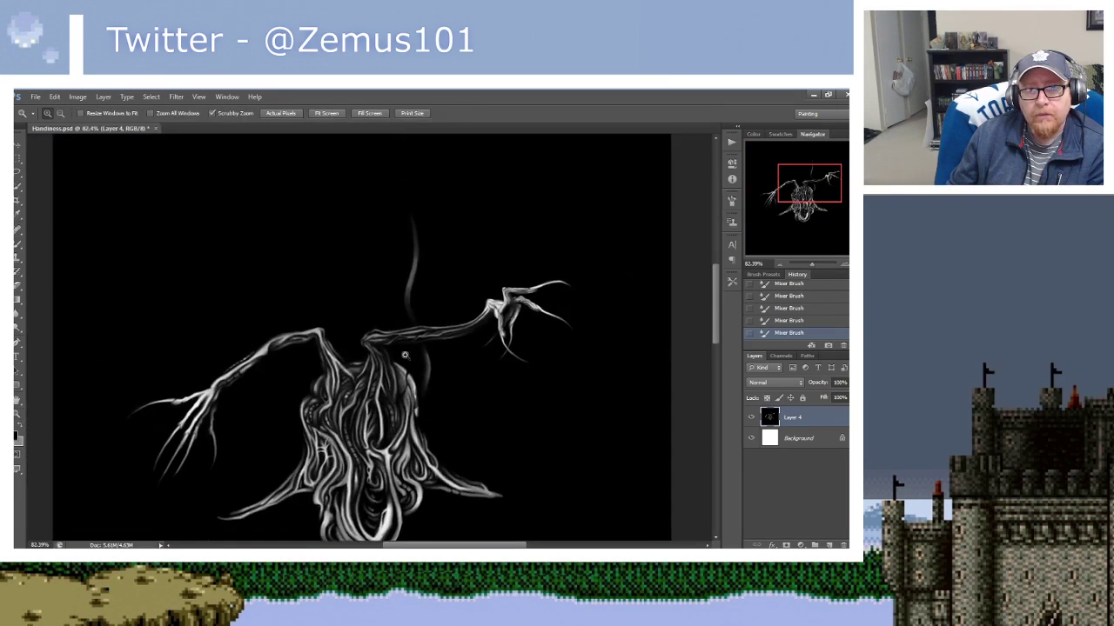
{"action": "left_click_drag", "start_coordinate": [388, 267], "coordinate": [414, 245]}
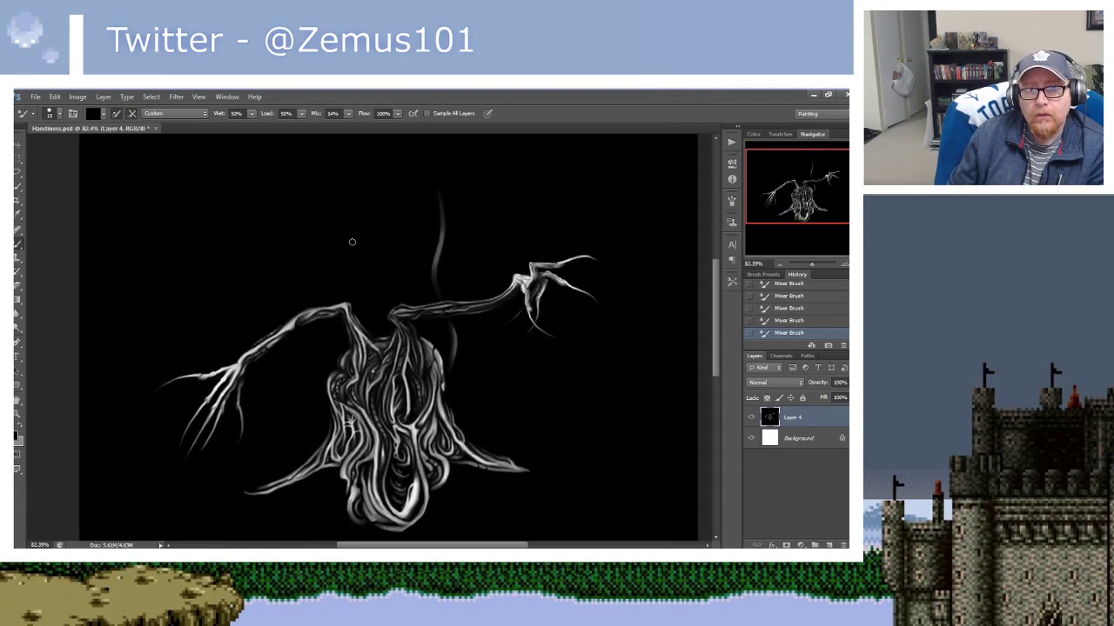
{"action": "scroll", "coordinate": [499, 323], "scroll_direction": "up", "scroll_amount": 3}
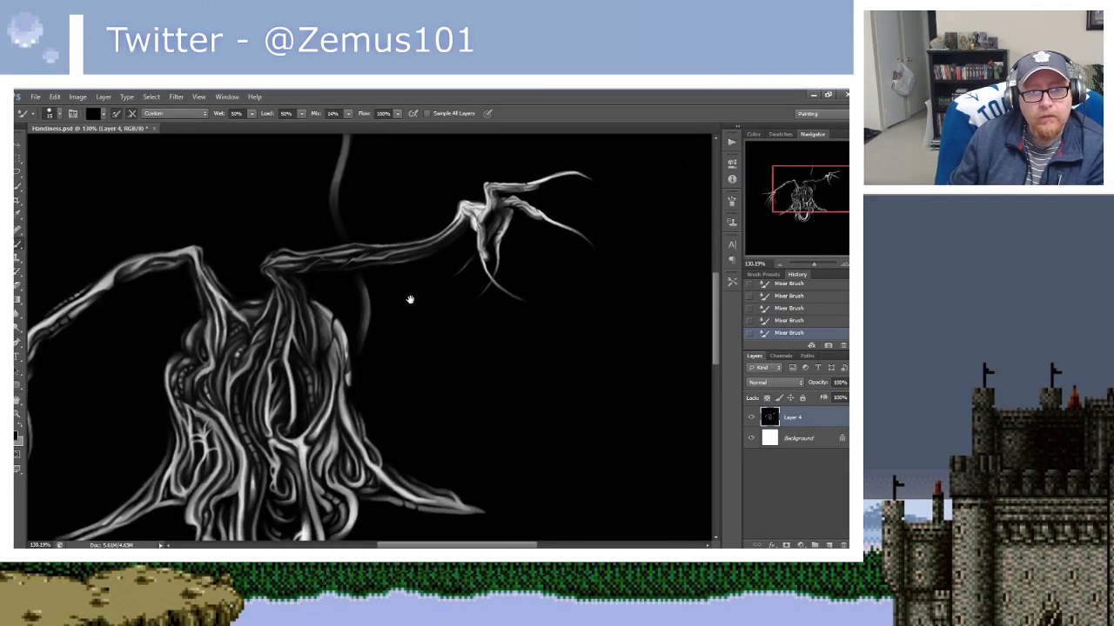
{"action": "scroll", "coordinate": [393, 313], "scroll_direction": "down", "scroll_amount": 1}
{"action": "scroll", "coordinate": [387, 315], "scroll_direction": "up", "scroll_amount": 2}
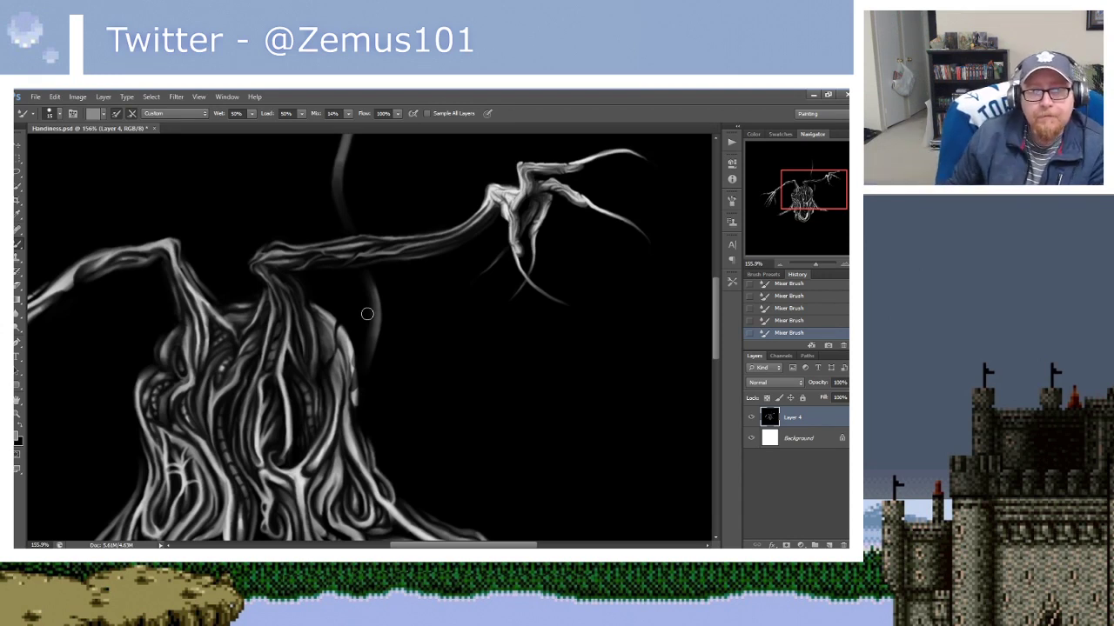
Paint a curved tendril rising beside the trunk and darken its lower part in black.
{"action": "mouse_move", "coordinate": [393, 314]}
{"action": "left_mouse_down"}
{"action": "mouse_move", "coordinate": [346, 329]}
{"action": "mouse_move", "coordinate": [338, 411]}
{"action": "mouse_move", "coordinate": [330, 356]}
{"action": "left_mouse_up"}
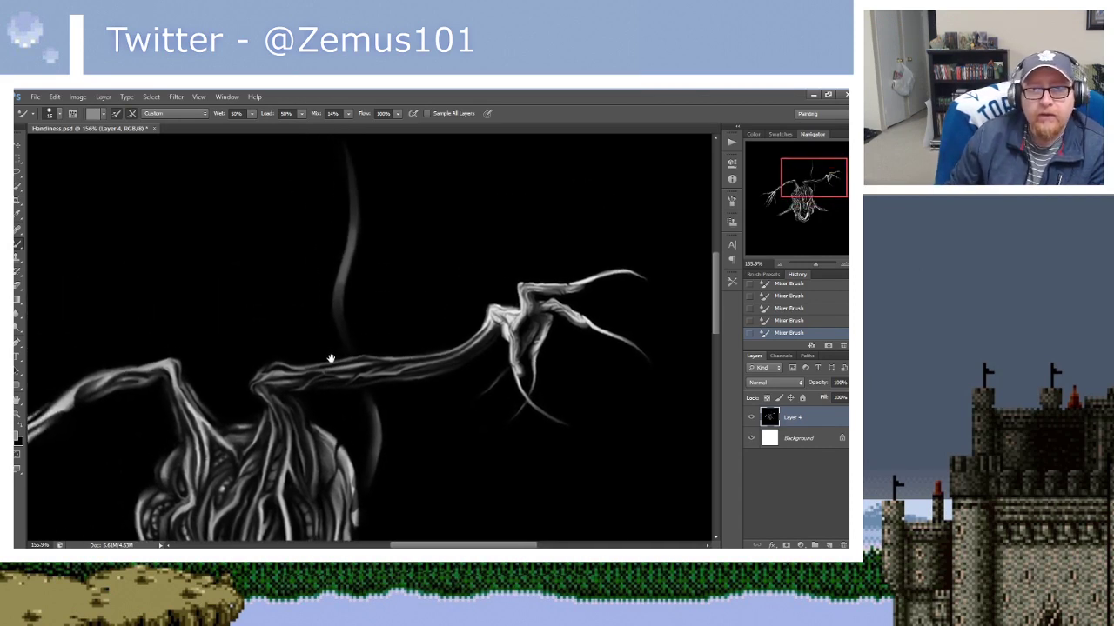
{"action": "left_click_drag", "start_coordinate": [363, 397], "coordinate": [333, 267]}
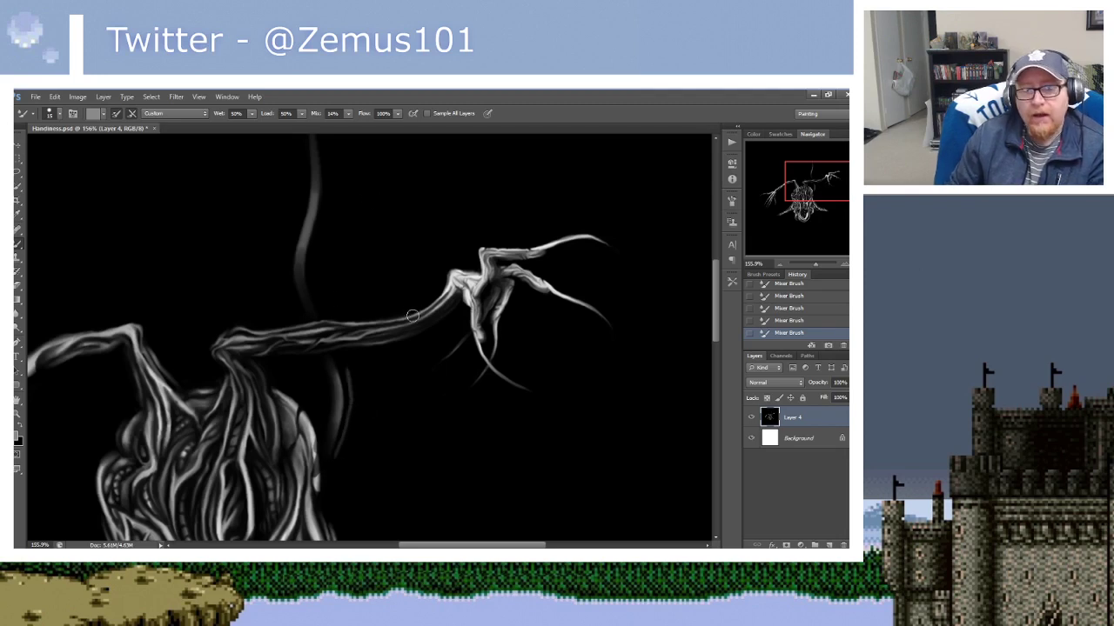
{"action": "key", "text": "ctrl+z"}
{"action": "left_click_drag", "start_coordinate": [356, 400], "coordinate": [356, 363]}
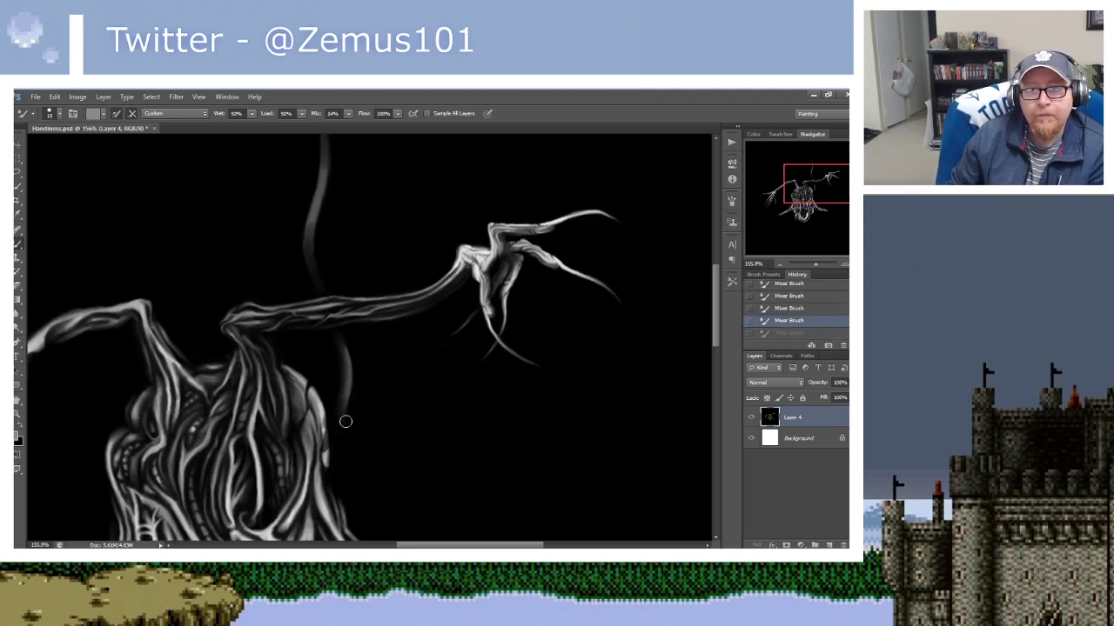
{"action": "mouse_move", "coordinate": [346, 423]}
{"action": "left_mouse_down"}
{"action": "mouse_move", "coordinate": [356, 404]}
{"action": "mouse_move", "coordinate": [324, 354]}
{"action": "left_mouse_up"}
{"action": "mouse_move", "coordinate": [321, 419]}
{"action": "left_mouse_down"}
{"action": "mouse_move", "coordinate": [344, 385]}
{"action": "mouse_move", "coordinate": [363, 257]}
{"action": "left_mouse_up"}
{"action": "key", "text": "x"}
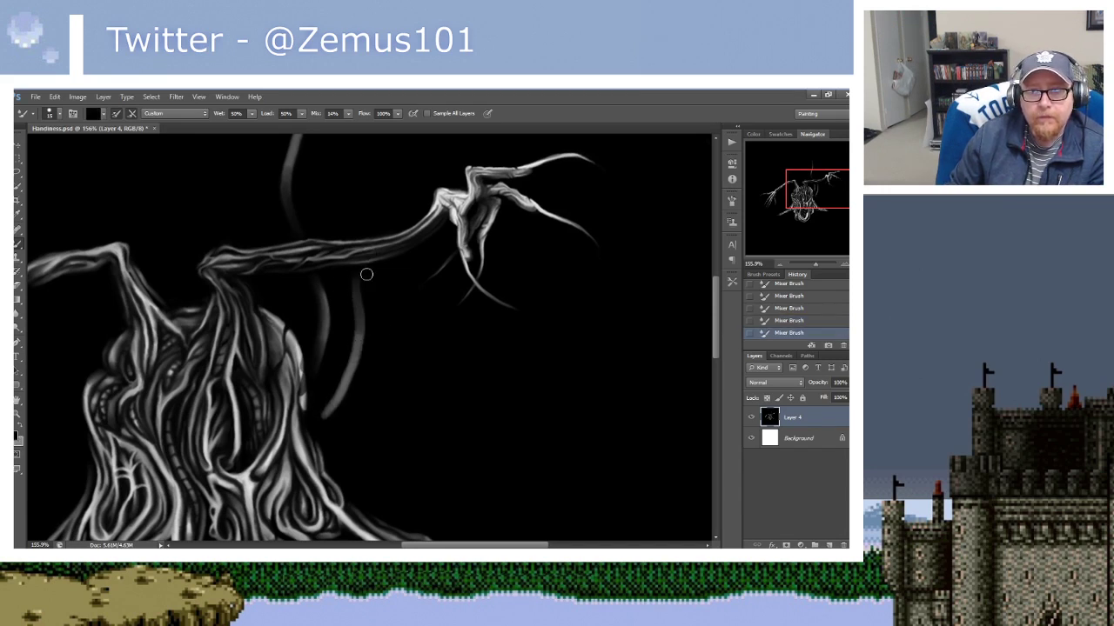
{"action": "mouse_move", "coordinate": [350, 372]}
{"action": "left_mouse_down"}
{"action": "mouse_move", "coordinate": [328, 415]}
{"action": "mouse_move", "coordinate": [336, 398]}
{"action": "left_mouse_up"}
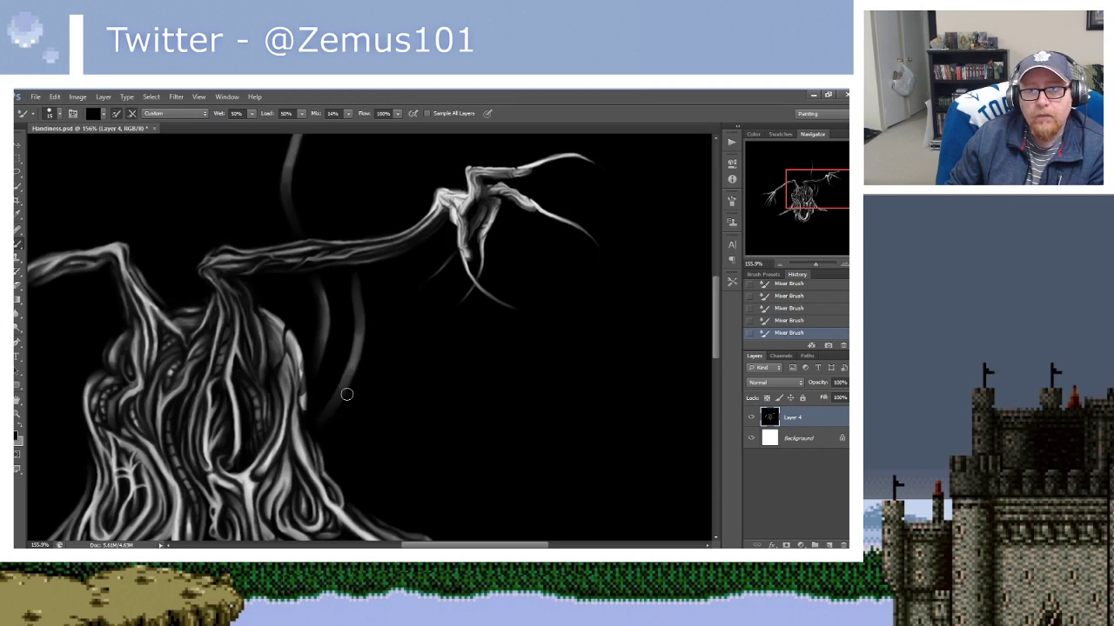
{"action": "left_click_drag", "start_coordinate": [381, 352], "coordinate": [348, 334]}
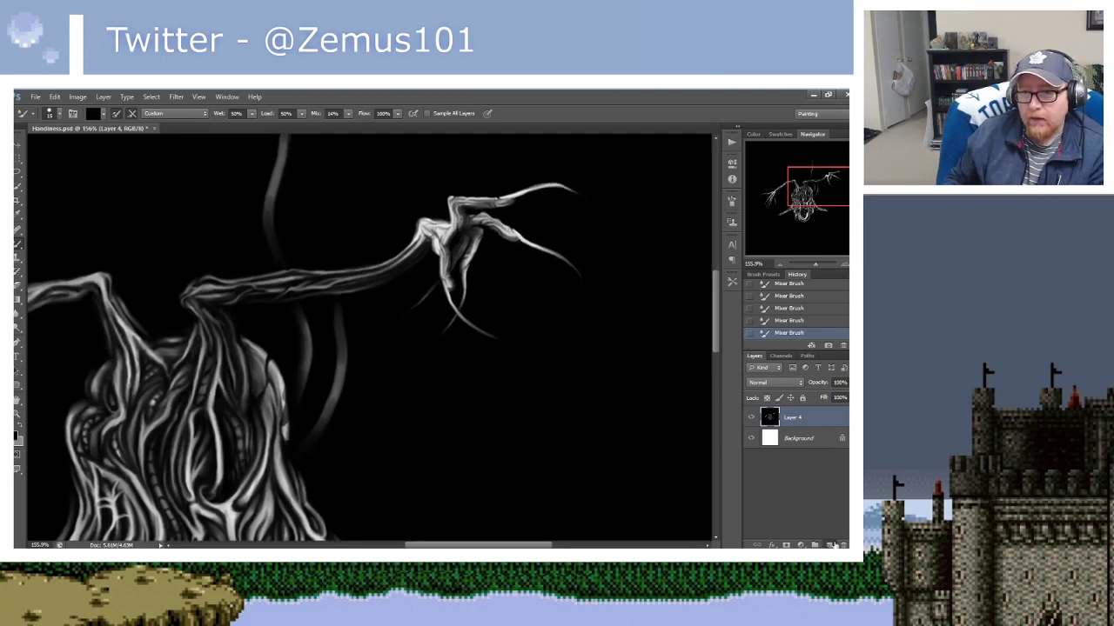
Add Layer 5 above Layer 4 with Multiply blending at 63% opacity.
{"action": "left_click", "coordinate": [829, 545]}
{"action": "left_click", "coordinate": [778, 383]}
{"action": "key", "text": "Down"}
{"action": "key", "text": "Down"}
{"action": "key", "text": "Down"}
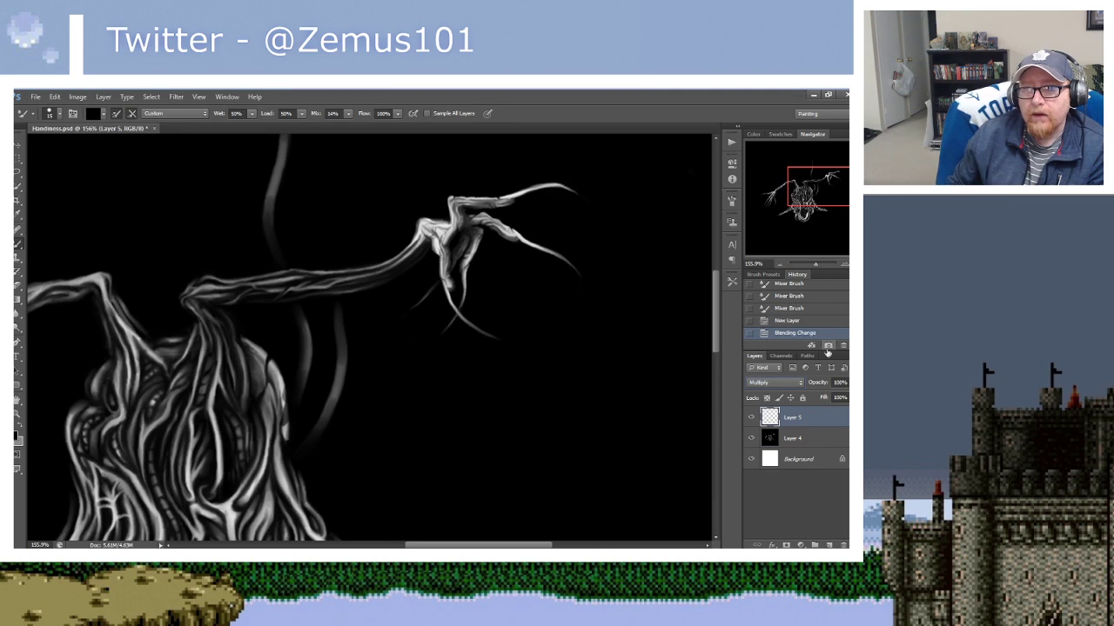
{"action": "left_click_drag", "start_coordinate": [839, 397], "coordinate": [817, 397]}
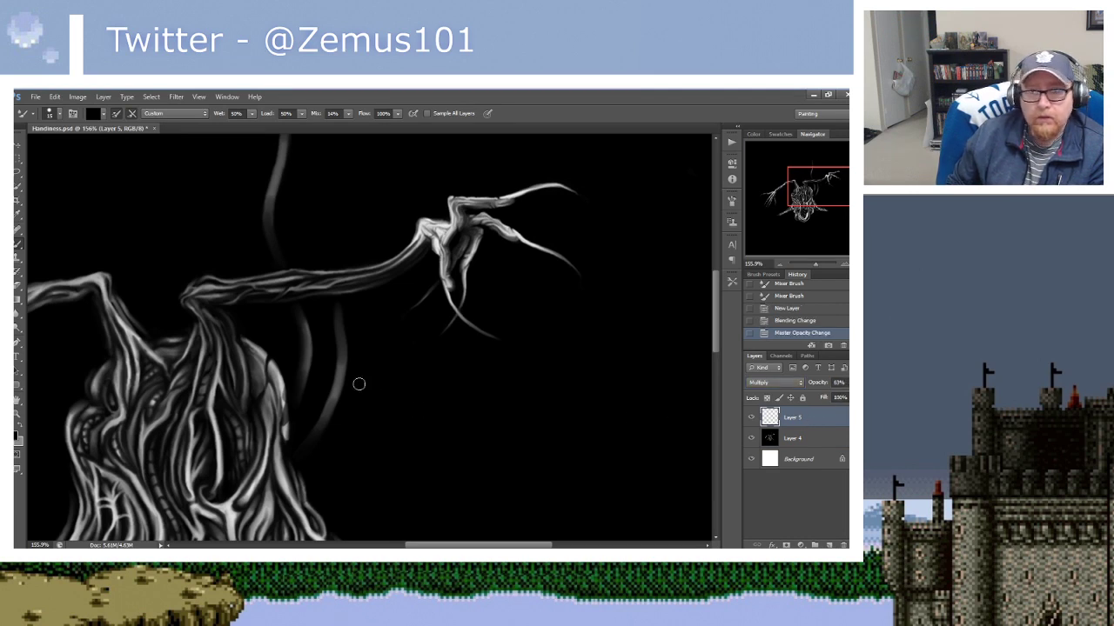
Soften the faint lower tendril on Layer 5 with black Mixer Brush strokes.
{"action": "mouse_move", "coordinate": [337, 376]}
{"action": "left_mouse_down"}
{"action": "mouse_move", "coordinate": [311, 435]}
{"action": "mouse_move", "coordinate": [344, 349]}
{"action": "left_mouse_up"}
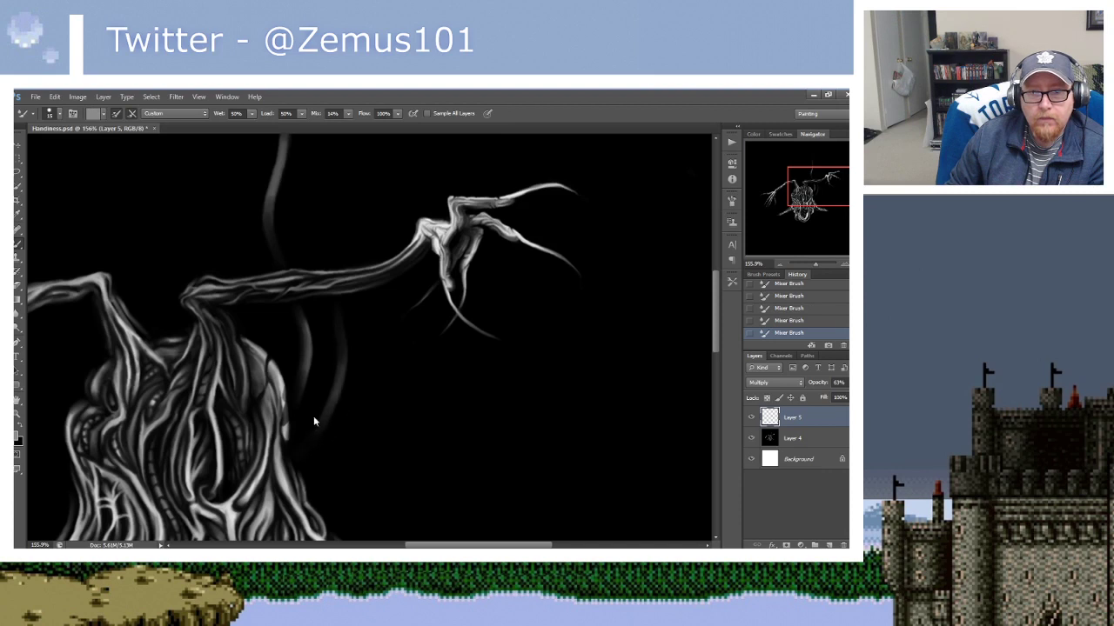
{"action": "left_click", "coordinate": [342, 361], "text": "alt"}
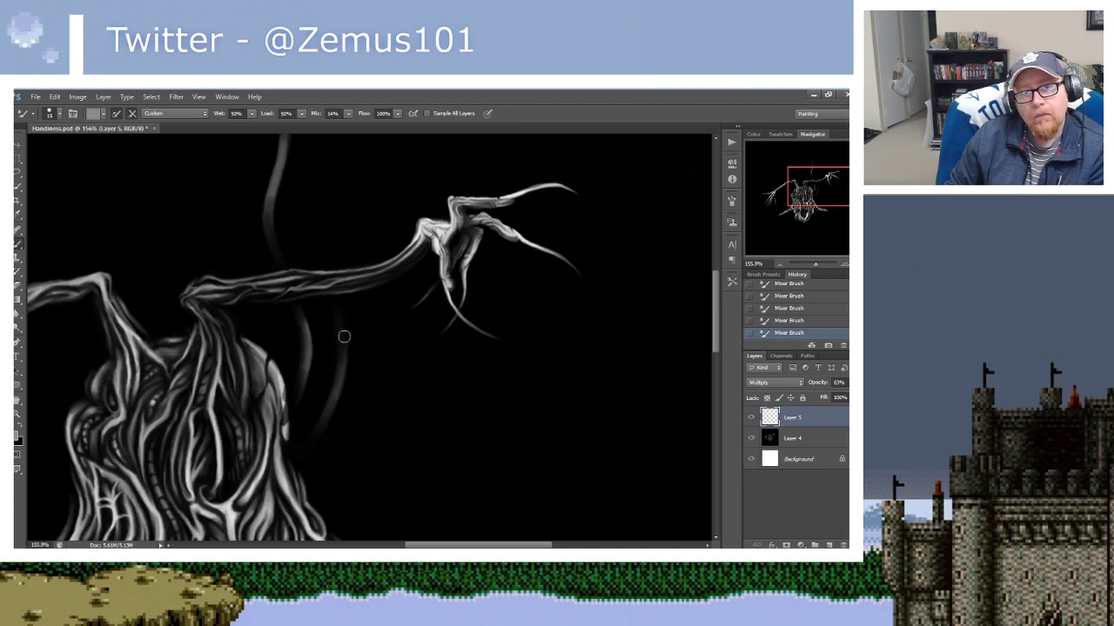
{"action": "left_click_drag", "start_coordinate": [370, 374], "coordinate": [387, 345]}
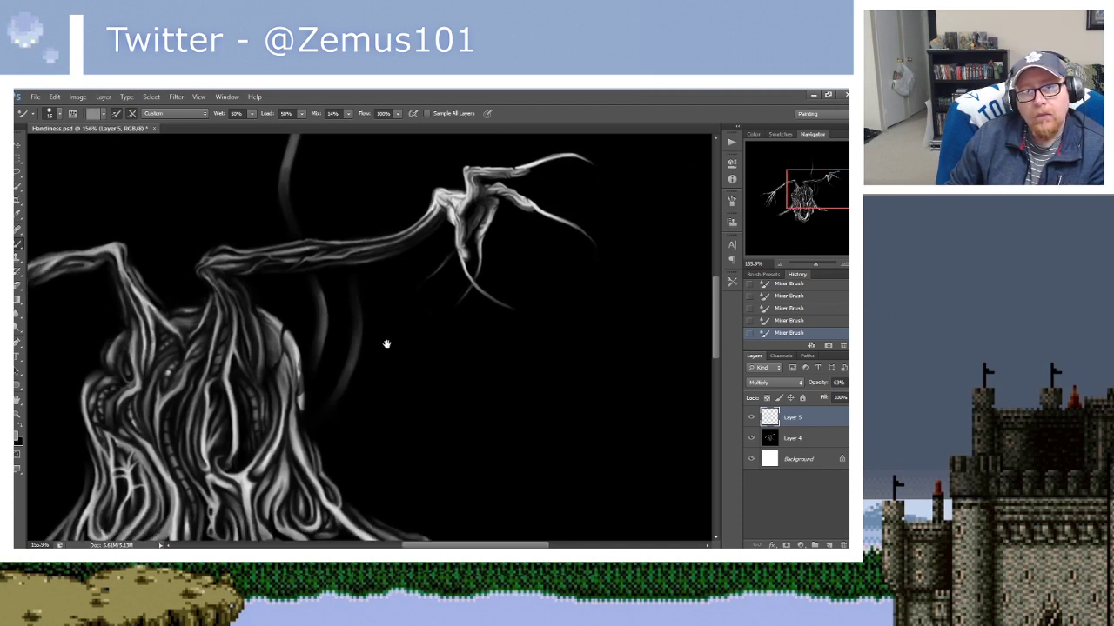
{"action": "left_click", "coordinate": [344, 334], "text": "alt"}
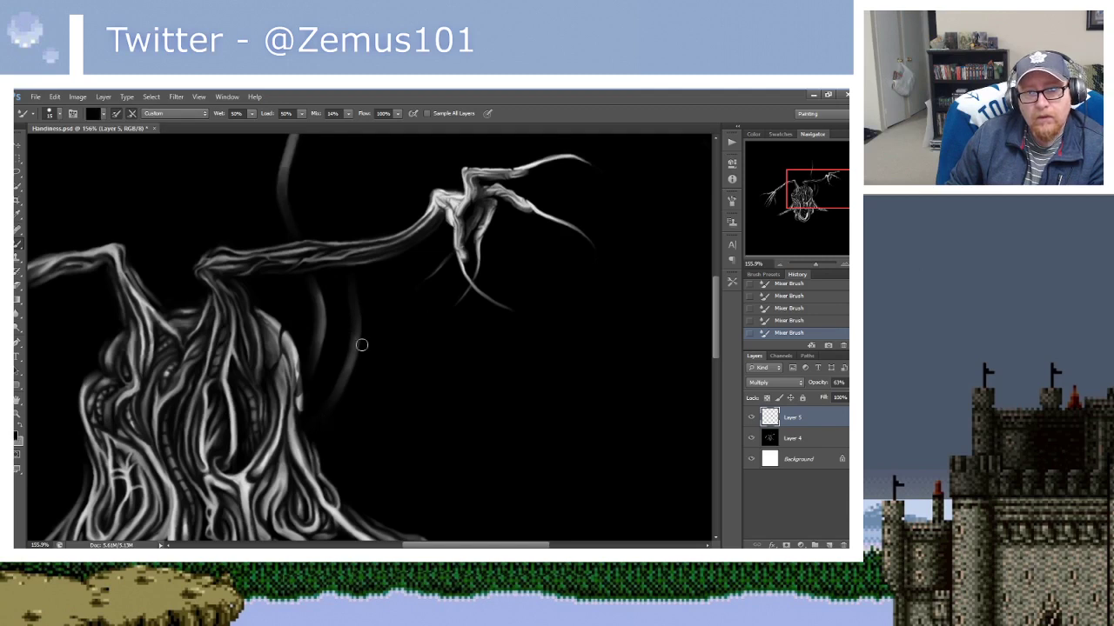
{"action": "left_click_drag", "start_coordinate": [419, 318], "coordinate": [428, 357]}
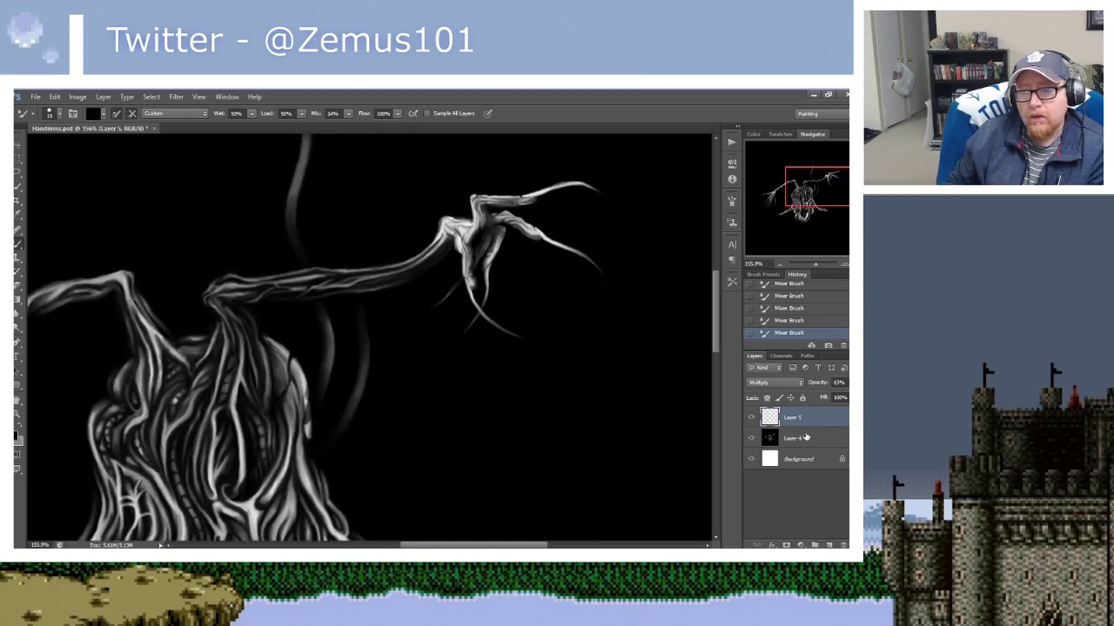
{"action": "key", "text": "alt+bracketleft"}
On Layer 4, paint a thin second strand beside the first tendril, extending it higher and darkening it.
{"action": "left_click_drag", "start_coordinate": [425, 311], "coordinate": [391, 366]}
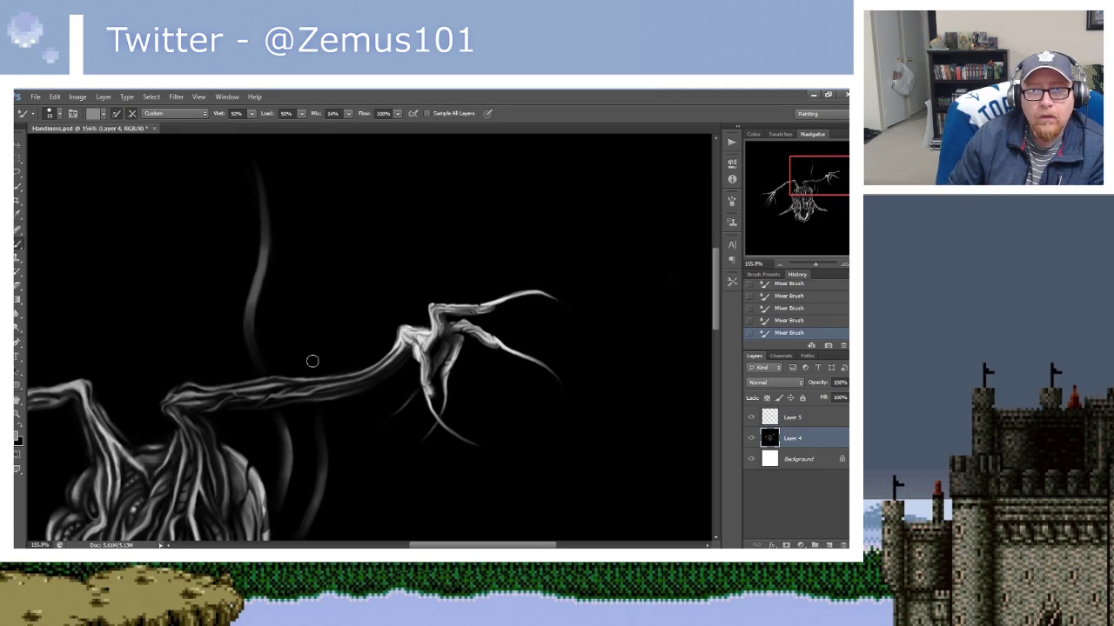
{"action": "left_click_drag", "start_coordinate": [309, 365], "coordinate": [314, 216]}
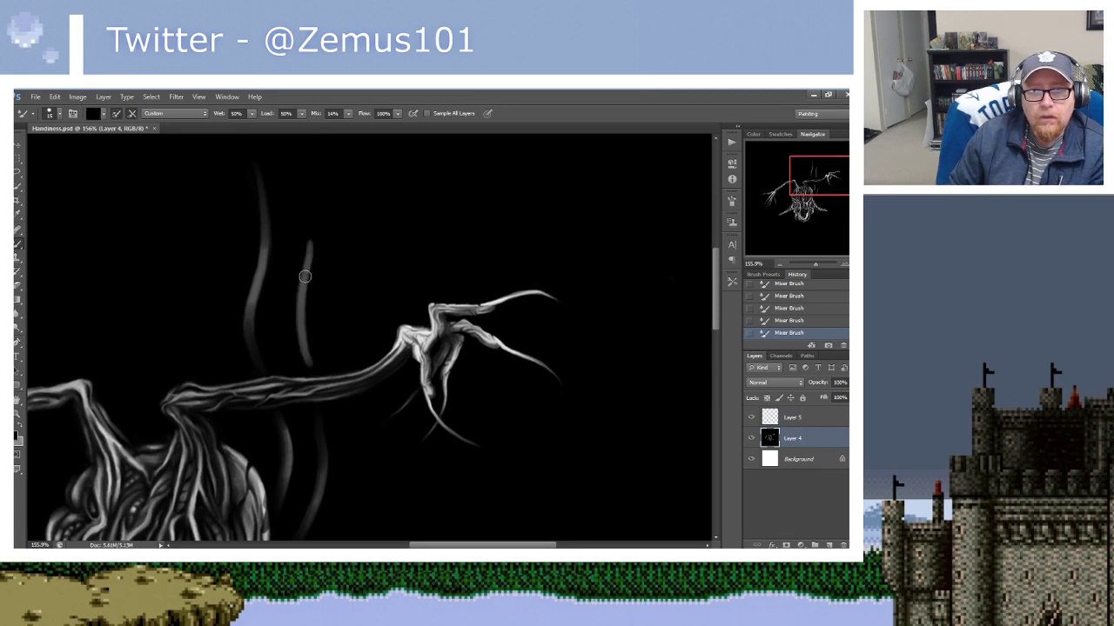
{"action": "left_click_drag", "start_coordinate": [305, 277], "coordinate": [308, 188]}
{"action": "mouse_move", "coordinate": [308, 272]}
{"action": "left_mouse_down"}
{"action": "mouse_move", "coordinate": [298, 318]}
{"action": "mouse_move", "coordinate": [310, 363]}
{"action": "left_mouse_up"}
{"action": "left_click_drag", "start_coordinate": [330, 293], "coordinate": [344, 241]}
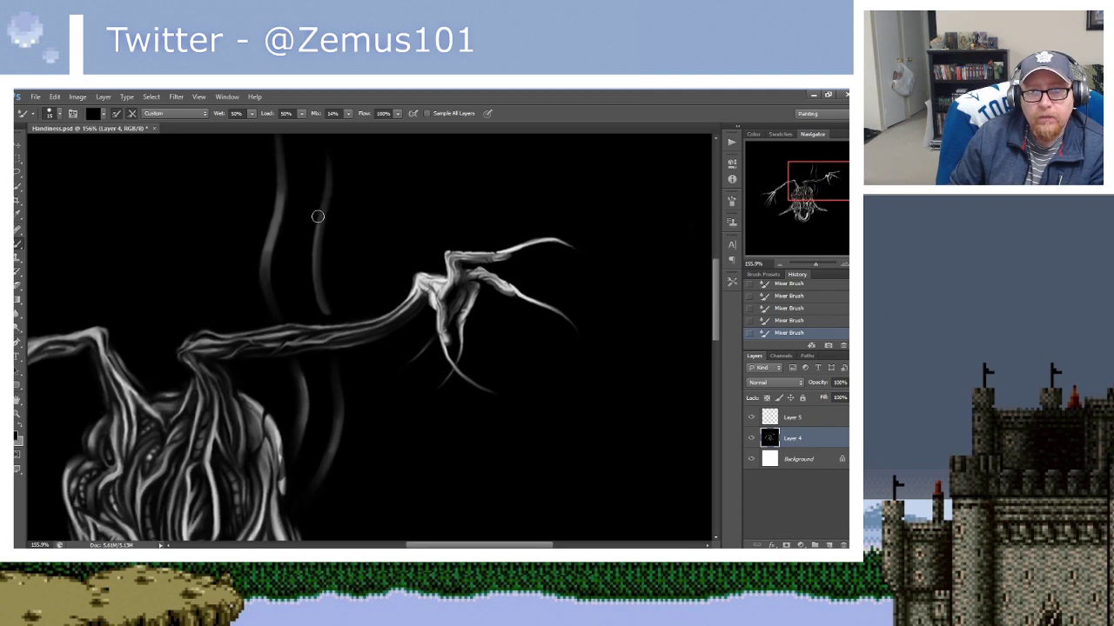
{"action": "mouse_move", "coordinate": [318, 487]}
{"action": "left_mouse_down"}
{"action": "mouse_move", "coordinate": [395, 285]}
{"action": "mouse_move", "coordinate": [310, 497]}
{"action": "left_mouse_up"}
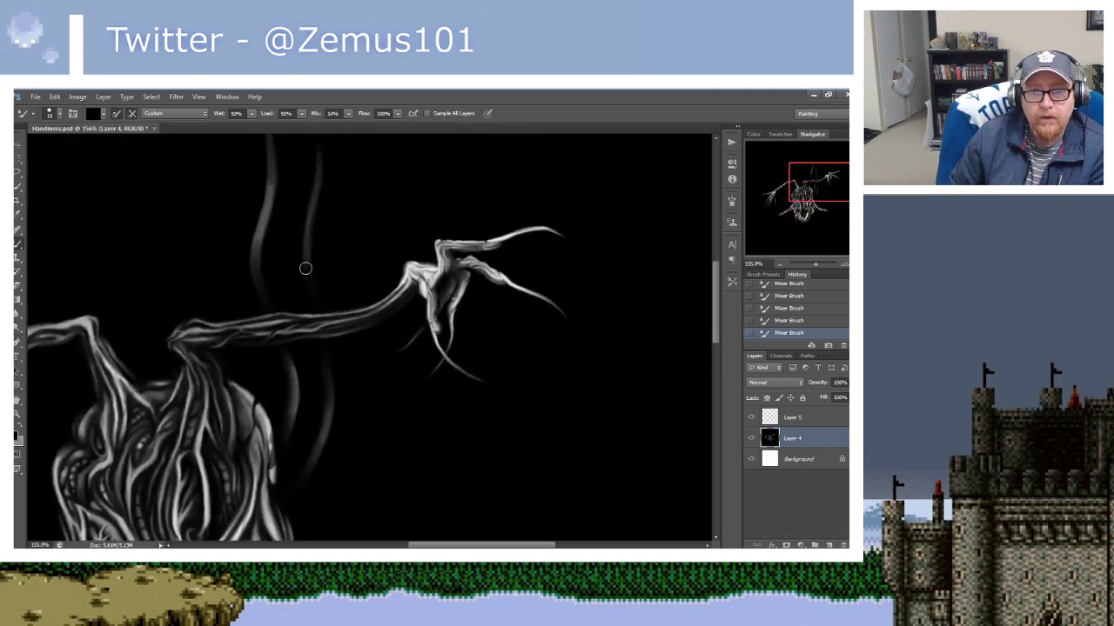
{"action": "left_click_drag", "start_coordinate": [319, 288], "coordinate": [307, 357]}
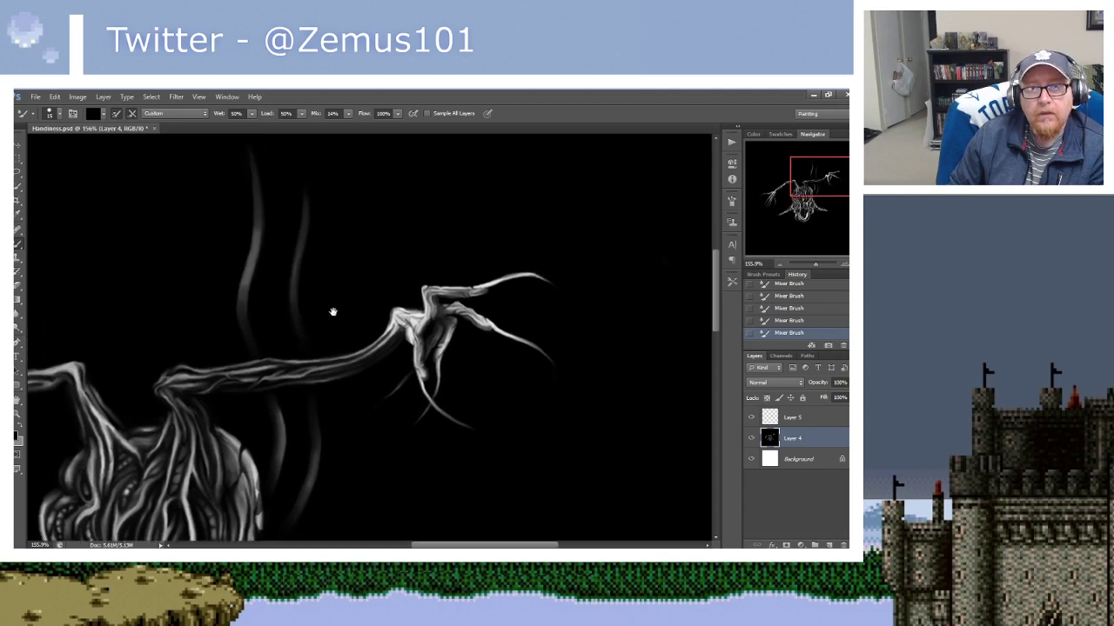
{"action": "left_click", "coordinate": [304, 239], "text": "alt"}
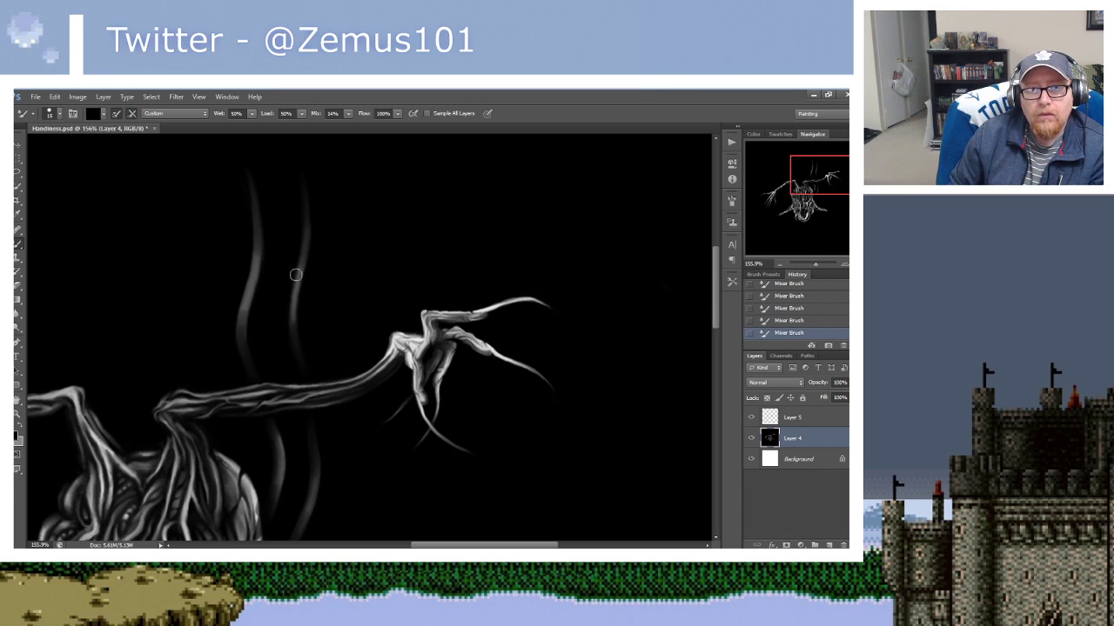
{"action": "left_click_drag", "start_coordinate": [351, 249], "coordinate": [418, 199]}
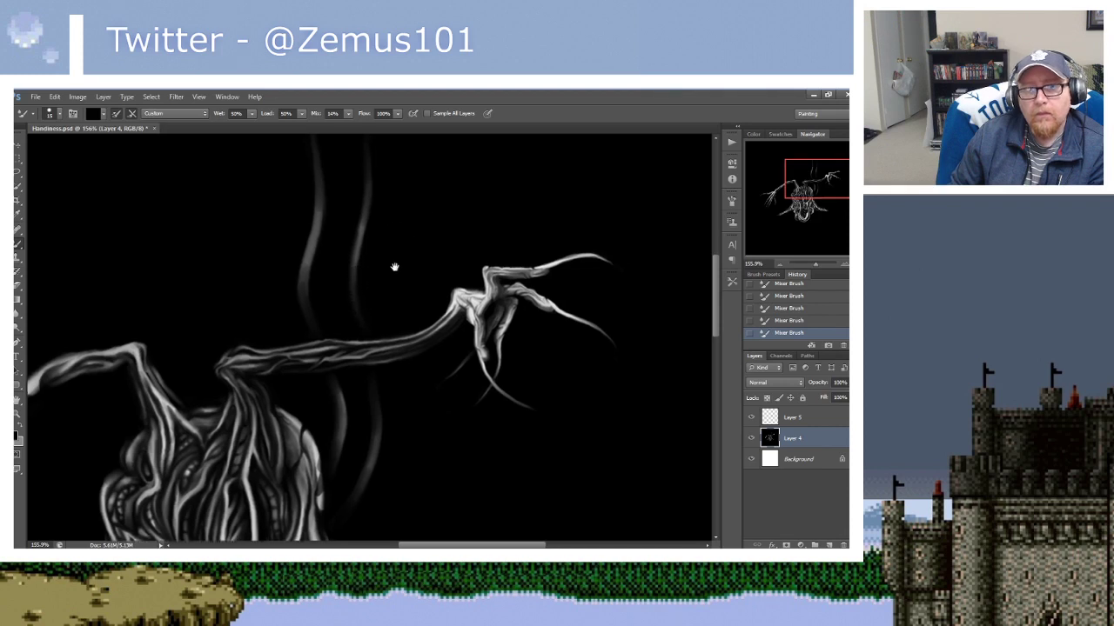
{"action": "left_click_drag", "start_coordinate": [368, 306], "coordinate": [302, 372]}
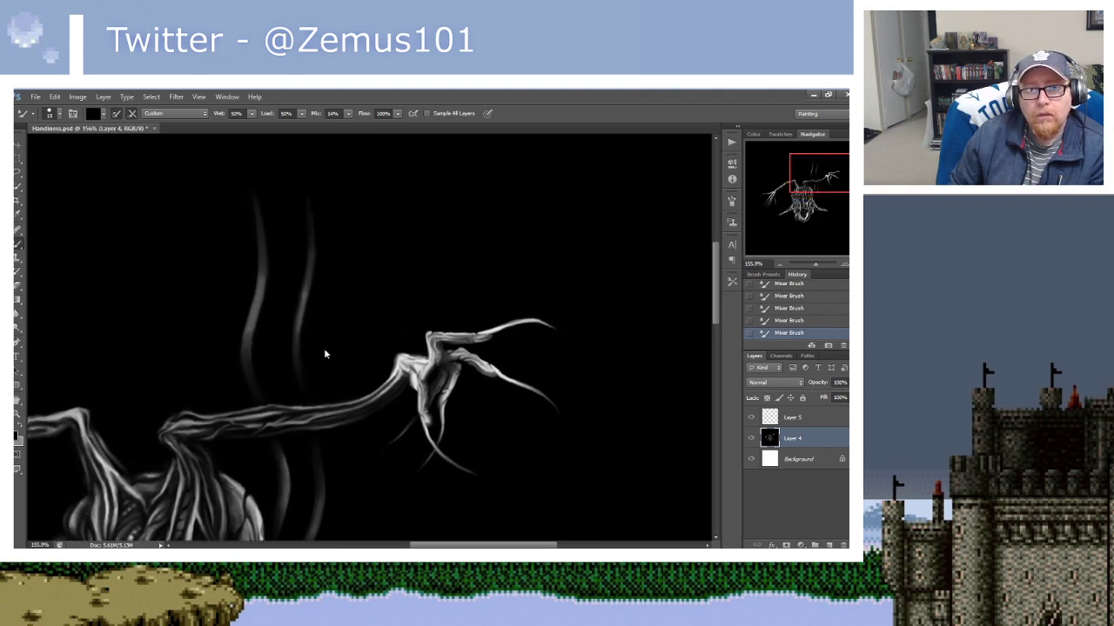
Paint a thin curving grey wisp up from the trunk and darken its lower end black.
{"action": "scroll", "coordinate": [366, 290], "scroll_direction": "down", "scroll_amount": 1}
{"action": "scroll", "coordinate": [373, 281], "scroll_direction": "down", "scroll_amount": 1}
{"action": "scroll", "coordinate": [372, 281], "scroll_direction": "down", "scroll_amount": 2}
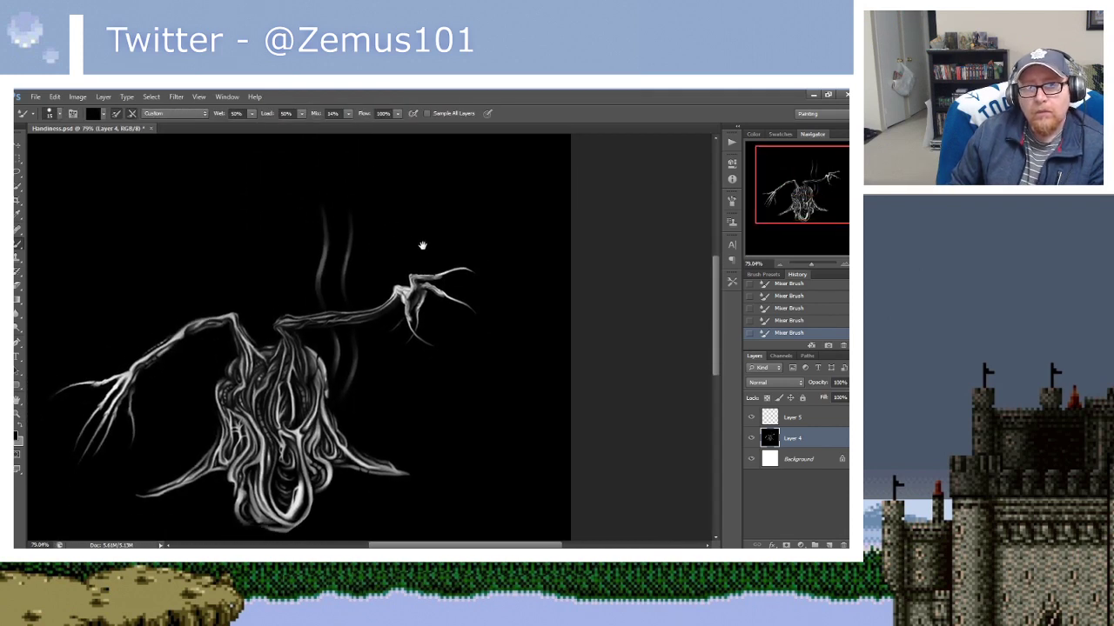
{"action": "scroll", "coordinate": [422, 245], "scroll_direction": "up", "scroll_amount": 1}
{"action": "scroll", "coordinate": [379, 273], "scroll_direction": "up", "scroll_amount": 2}
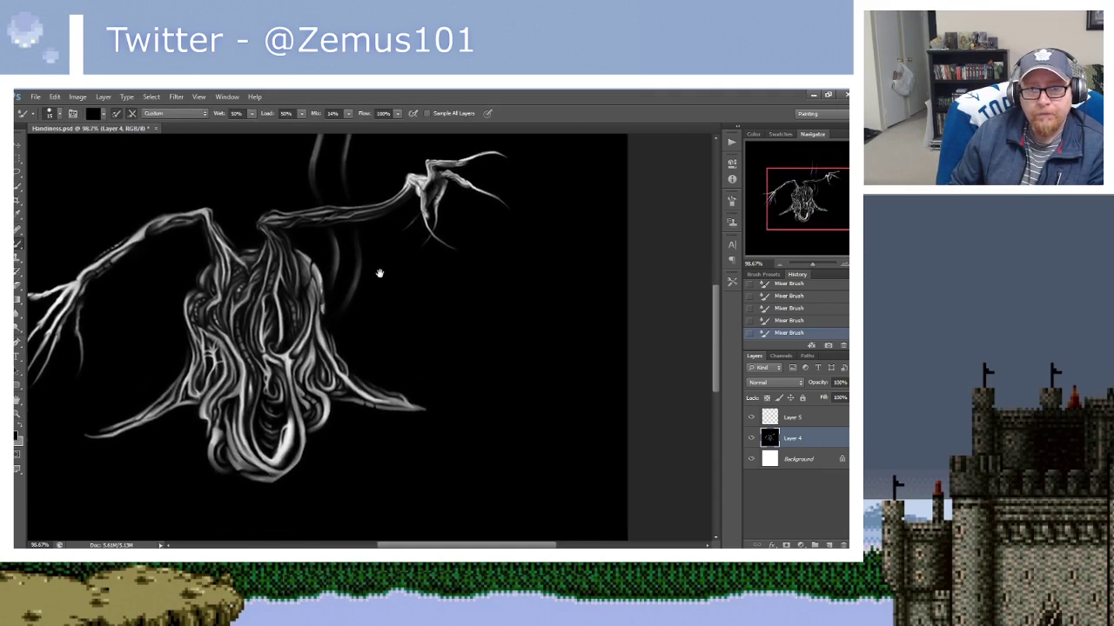
{"action": "scroll", "coordinate": [352, 303], "scroll_direction": "up", "scroll_amount": 2}
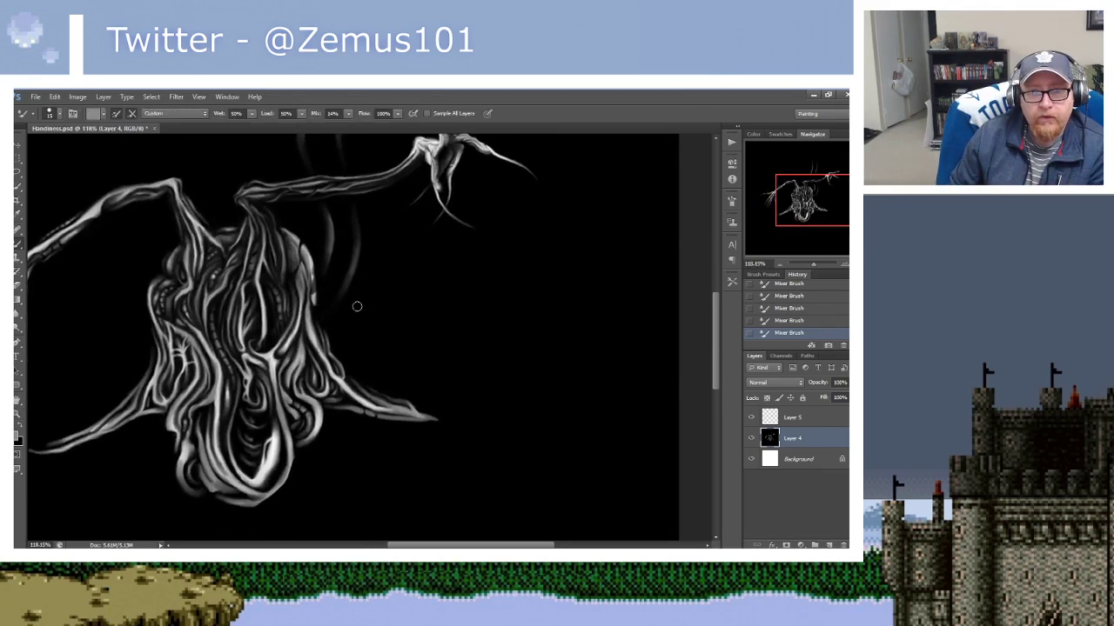
{"action": "left_click_drag", "start_coordinate": [344, 333], "coordinate": [396, 243]}
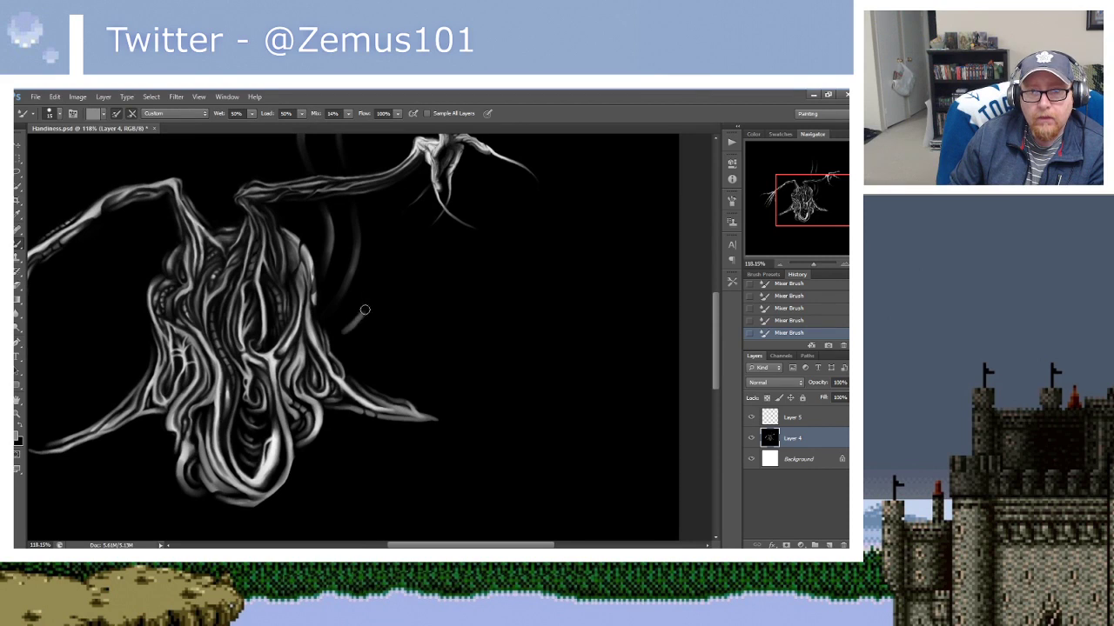
{"action": "key", "text": "x"}
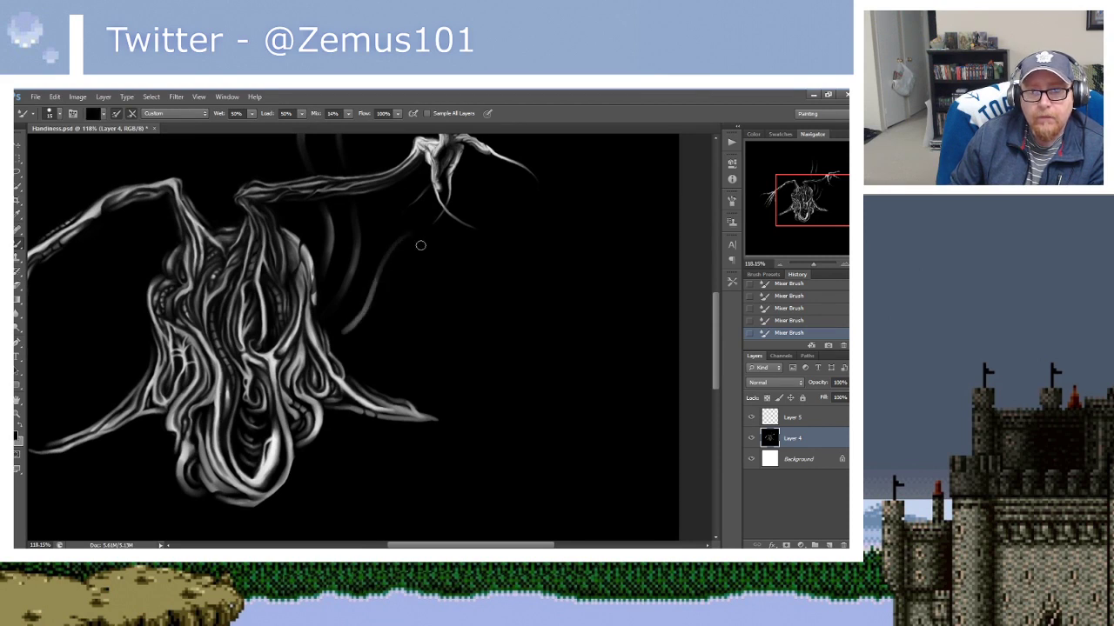
{"action": "left_click_drag", "start_coordinate": [375, 281], "coordinate": [338, 332]}
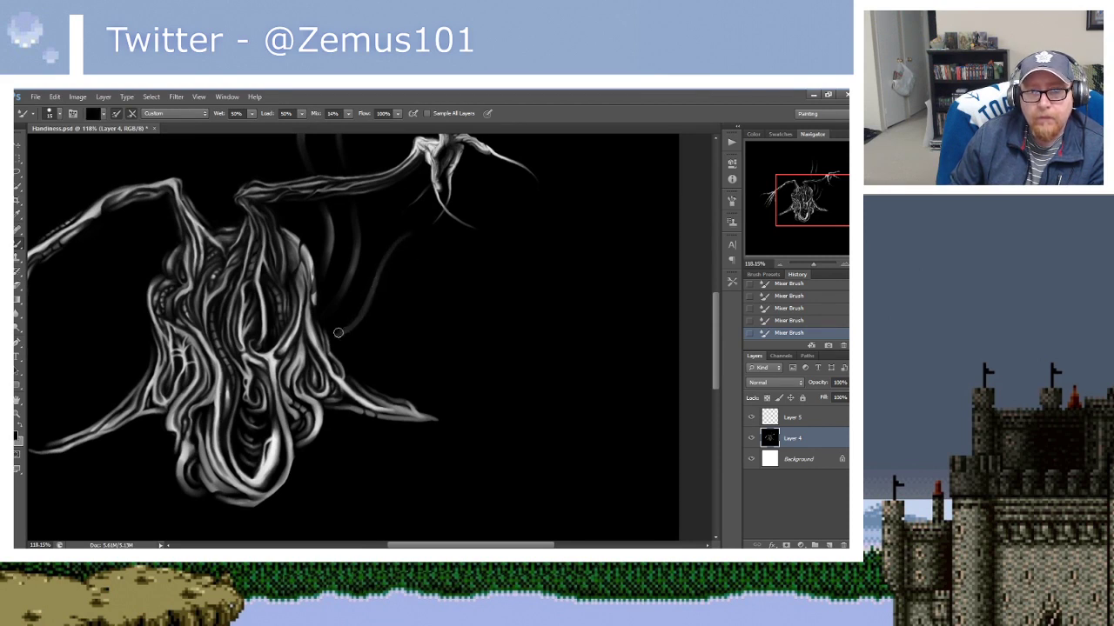
Refine the faint strand beside the trunk in black, then sample grey from the artwork.
{"action": "left_click_drag", "start_coordinate": [399, 277], "coordinate": [380, 304]}
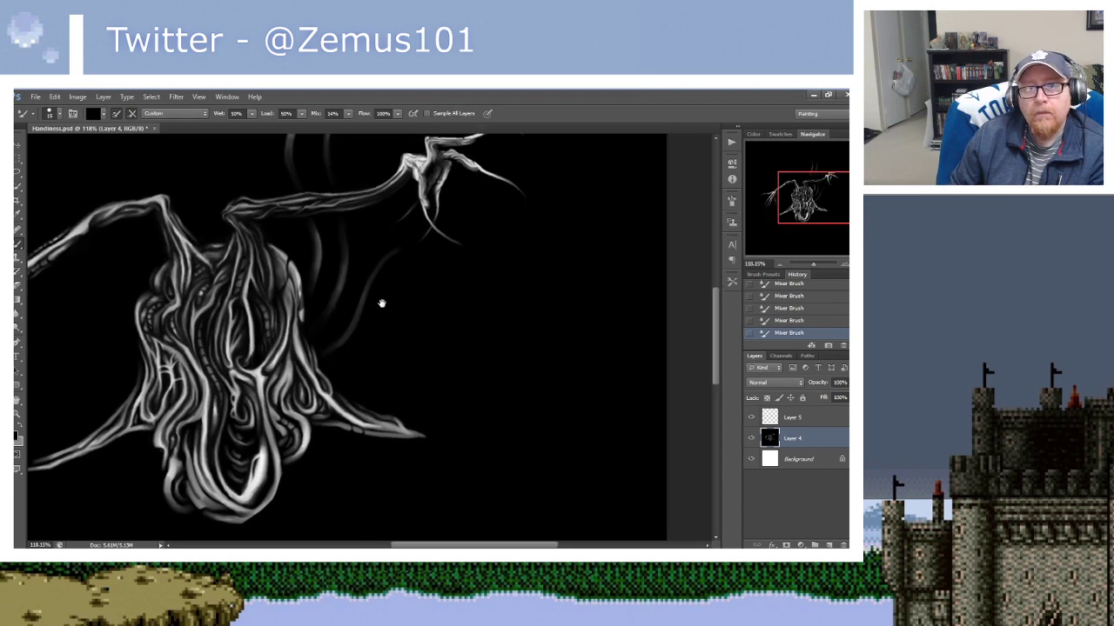
{"action": "key", "text": "x"}
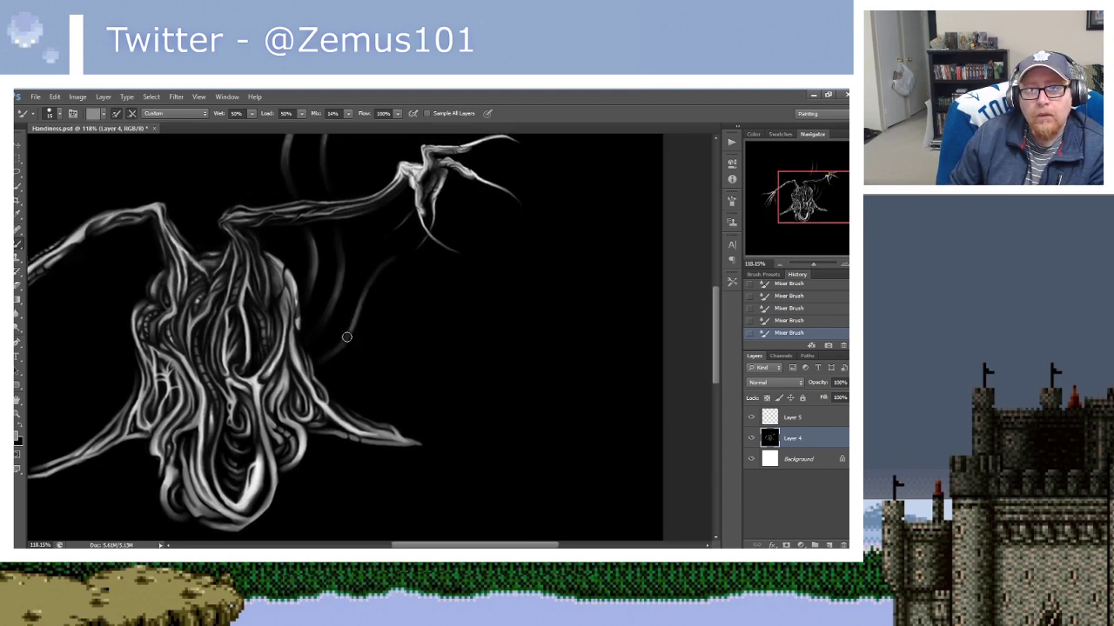
{"action": "key", "text": "x"}
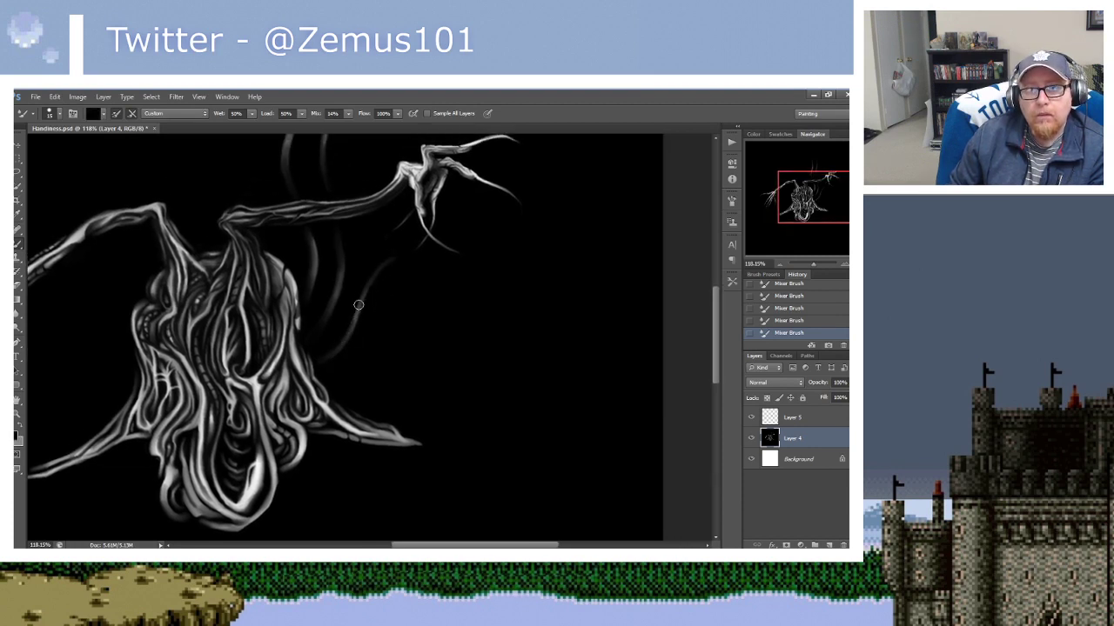
{"action": "scroll", "coordinate": [374, 319], "scroll_direction": "up", "scroll_amount": 2}
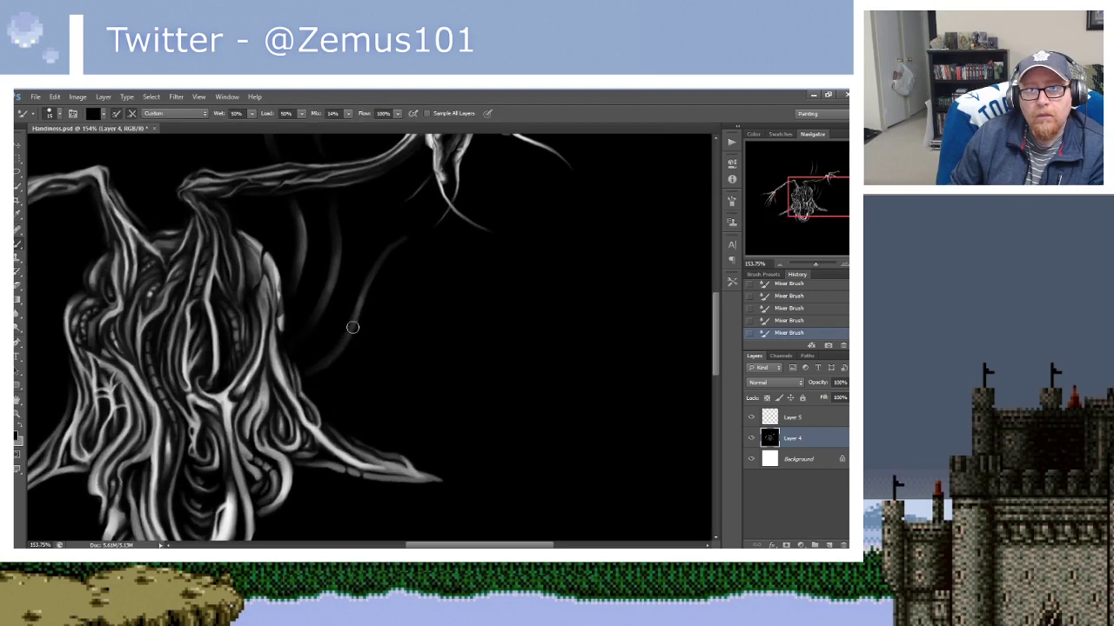
{"action": "left_click_drag", "start_coordinate": [370, 296], "coordinate": [326, 366]}
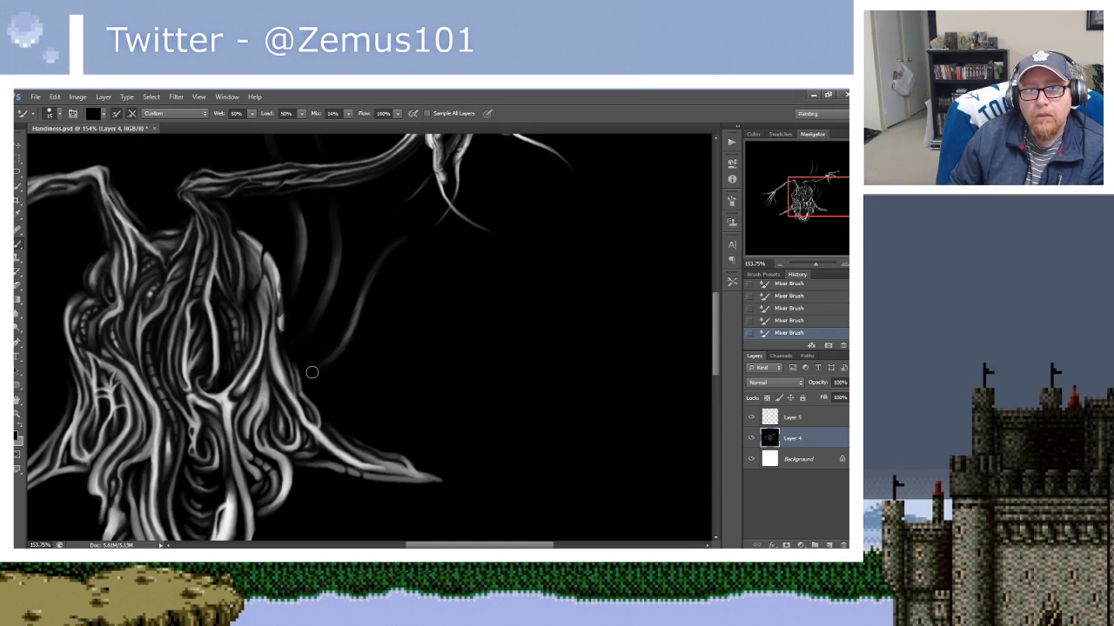
{"action": "left_click_drag", "start_coordinate": [366, 306], "coordinate": [360, 313]}
{"action": "left_click", "coordinate": [354, 314], "text": "alt"}
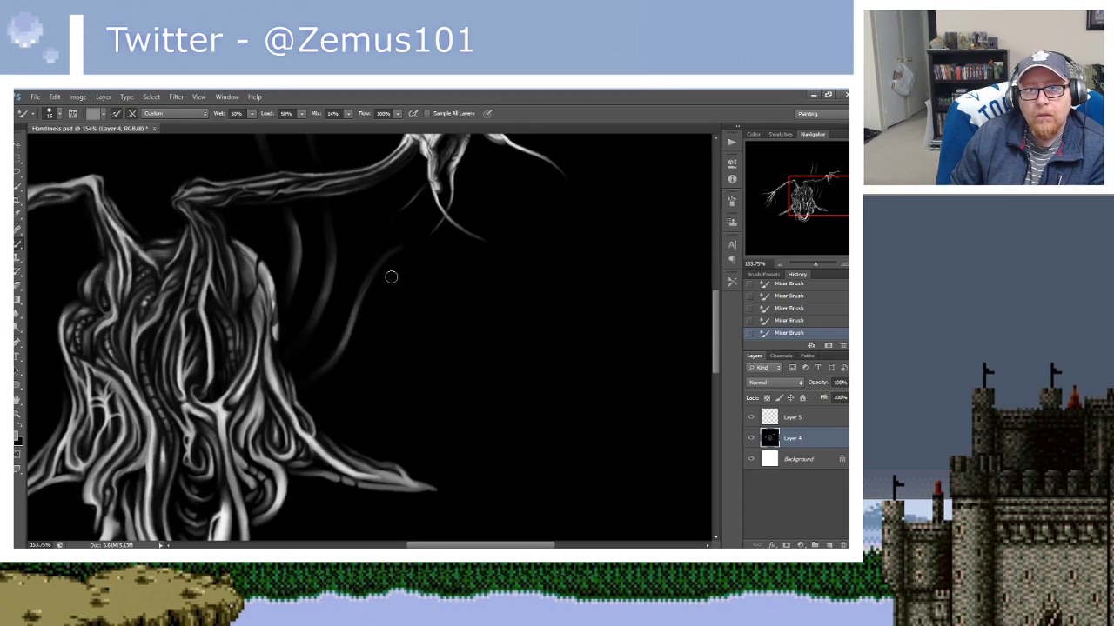
{"action": "left_click_drag", "start_coordinate": [408, 292], "coordinate": [421, 320]}
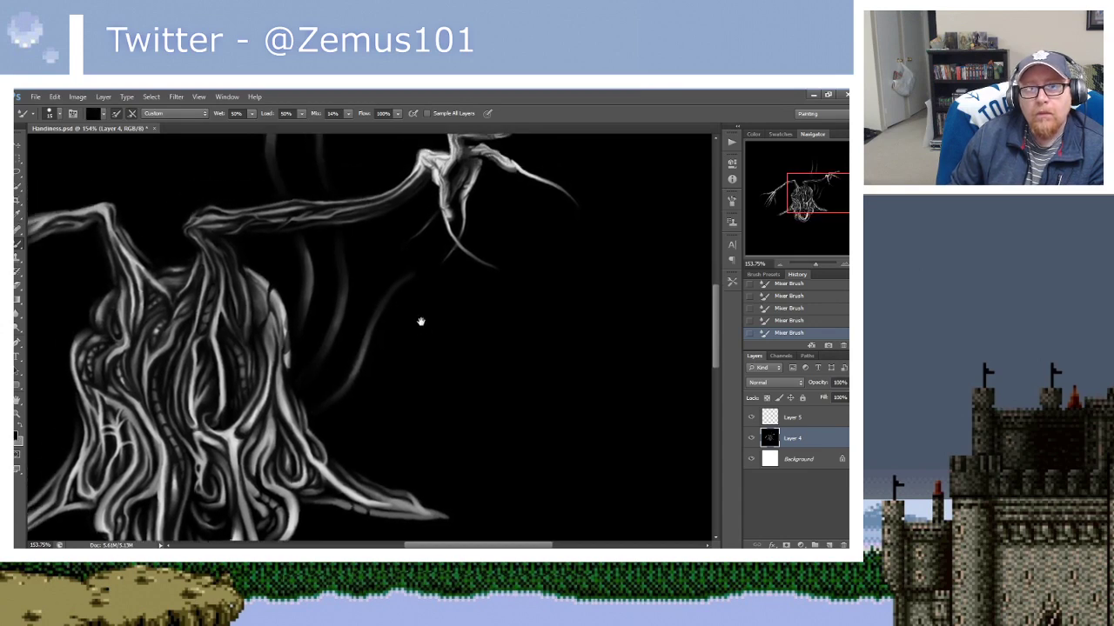
{"action": "scroll", "coordinate": [418, 302], "scroll_direction": "down", "scroll_amount": 3}
Zoom in on the trunk and branch area and load the brush with black.
{"action": "scroll", "coordinate": [391, 296], "scroll_direction": "up", "scroll_amount": 2}
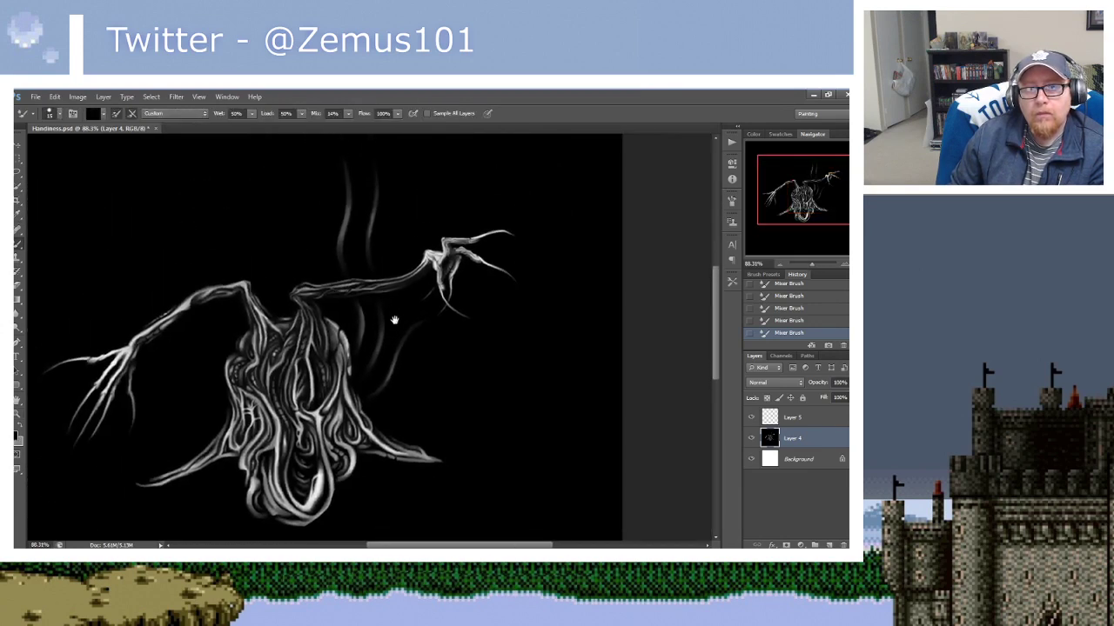
{"action": "scroll", "coordinate": [380, 264], "scroll_direction": "up", "scroll_amount": 2}
{"action": "scroll", "coordinate": [381, 265], "scroll_direction": "up", "scroll_amount": 2}
{"action": "scroll", "coordinate": [348, 278], "scroll_direction": "up", "scroll_amount": 1}
{"action": "scroll", "coordinate": [348, 266], "scroll_direction": "up", "scroll_amount": 1}
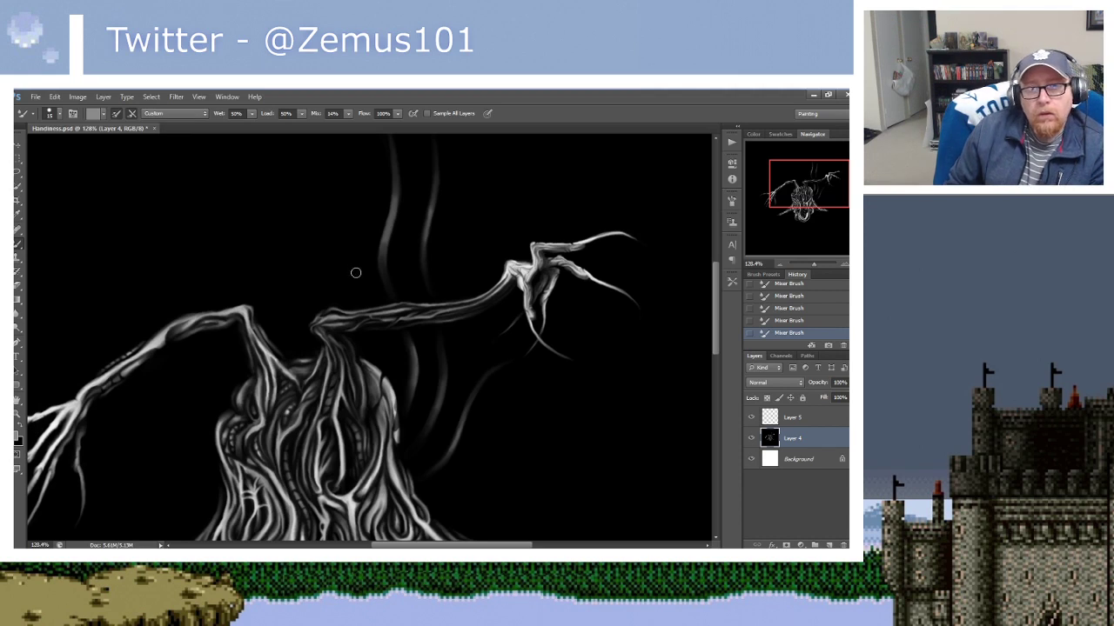
{"action": "left_click", "coordinate": [363, 344], "text": "alt"}
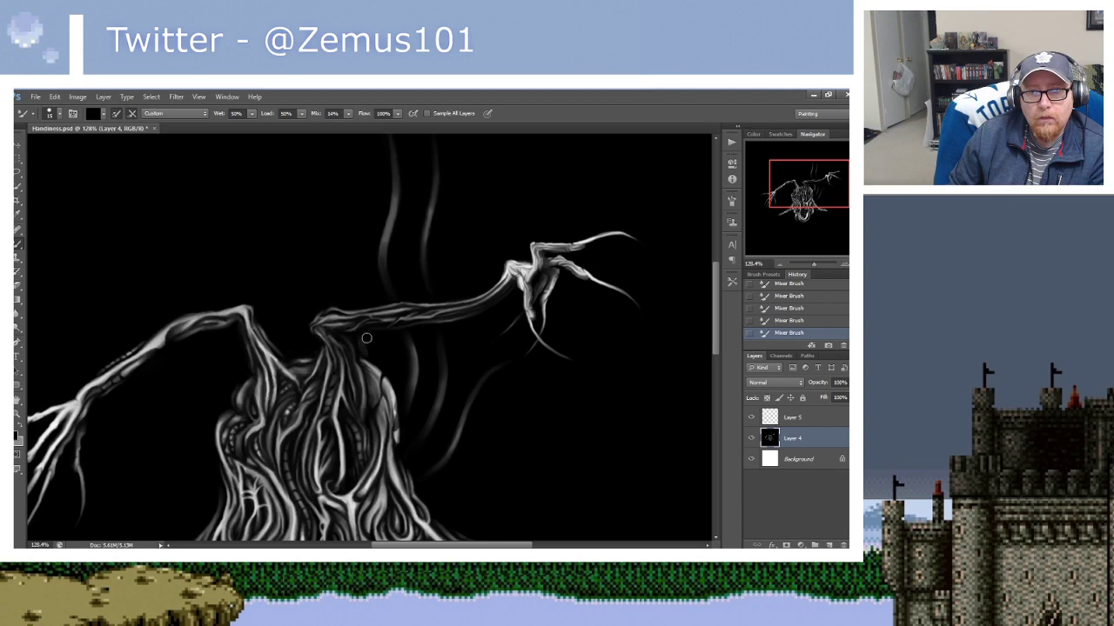
{"action": "left_click_drag", "start_coordinate": [382, 311], "coordinate": [384, 316]}
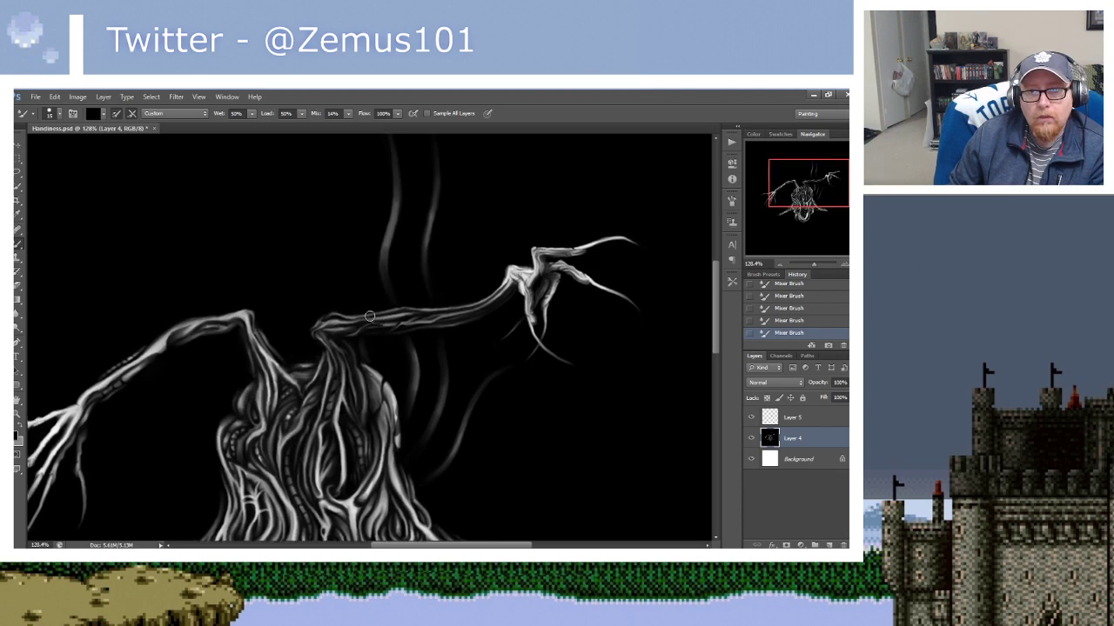
Sample greys from around the trunk and recentre on the tendrils above the right branch.
{"action": "left_click", "coordinate": [362, 348], "text": "alt"}
{"action": "left_click", "coordinate": [369, 341], "text": "alt"}
{"action": "left_click", "coordinate": [381, 334], "text": "alt"}
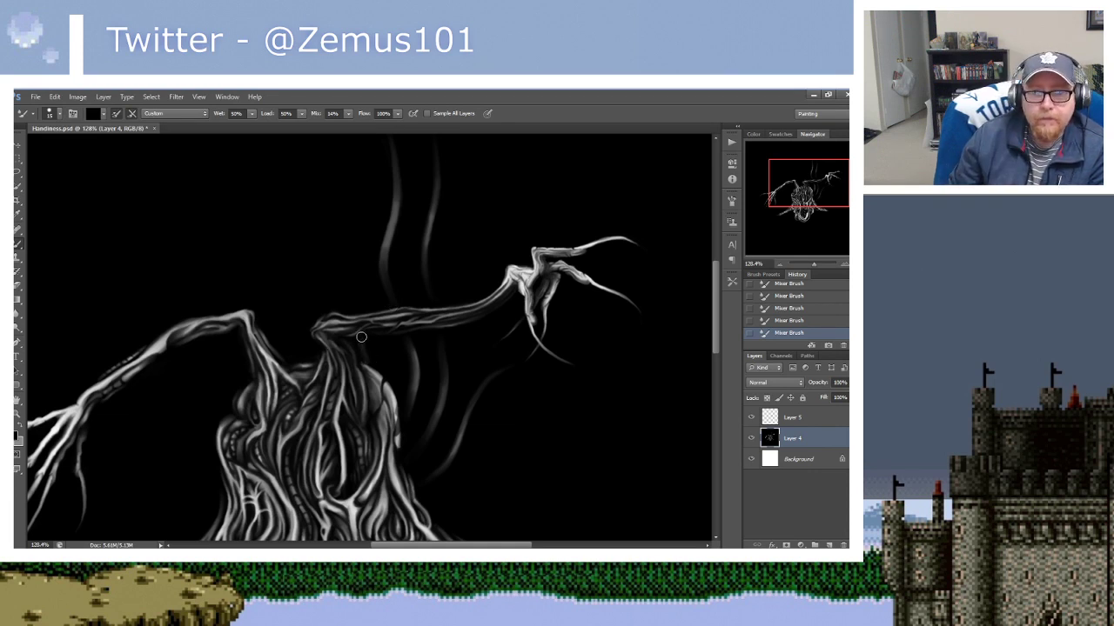
{"action": "mouse_move", "coordinate": [368, 278]}
{"action": "left_mouse_down"}
{"action": "mouse_move", "coordinate": [369, 329]}
{"action": "mouse_move", "coordinate": [348, 228]}
{"action": "left_mouse_up"}
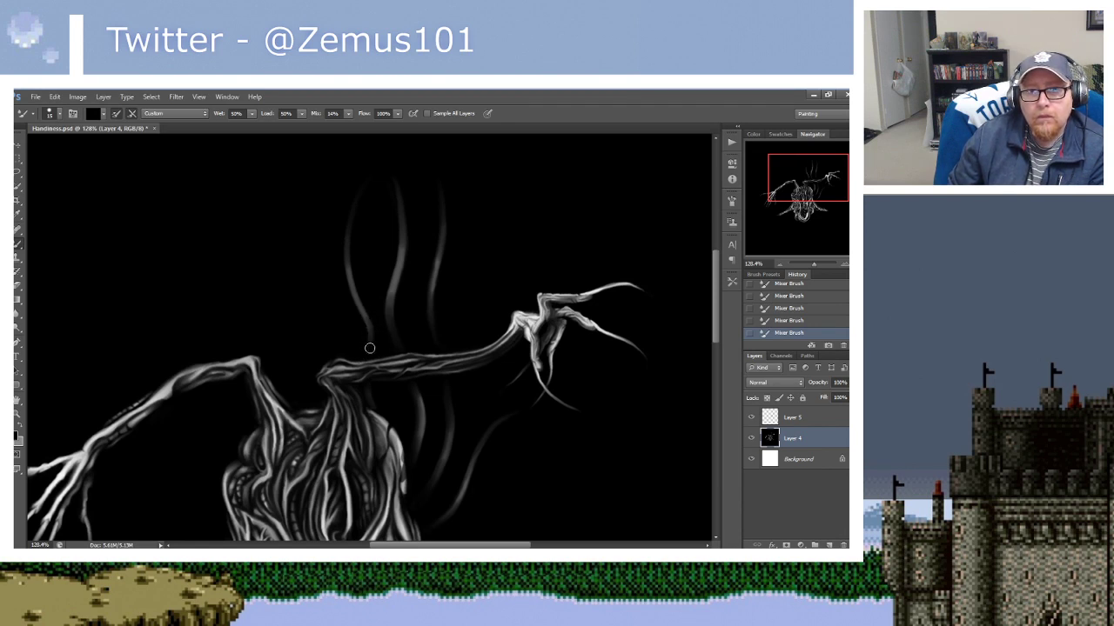
{"action": "left_click_drag", "start_coordinate": [403, 266], "coordinate": [384, 262]}
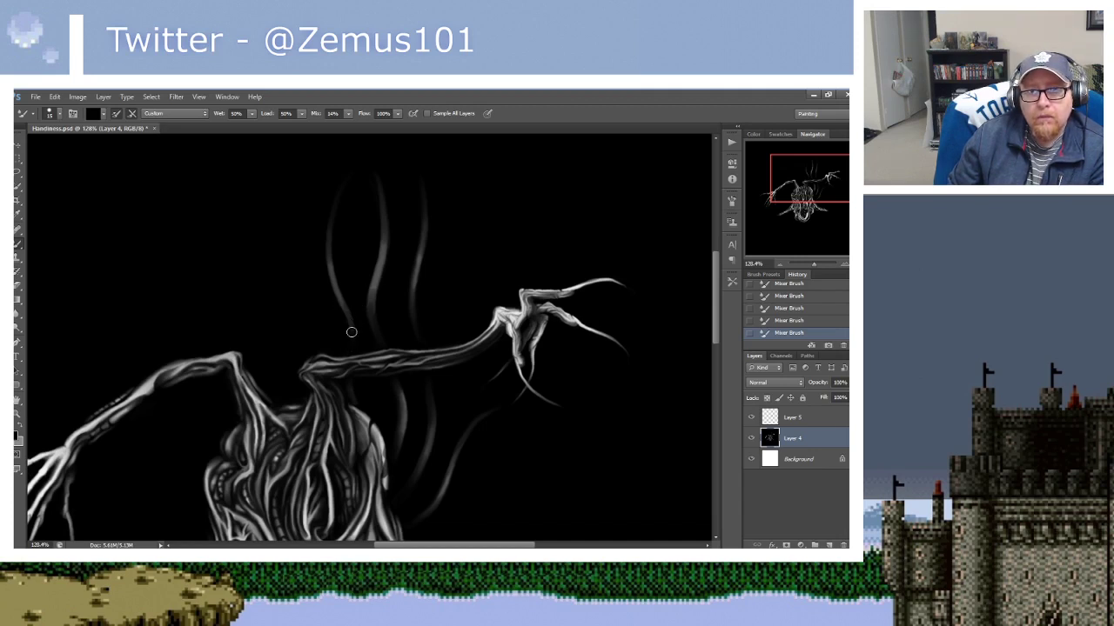
{"action": "scroll", "coordinate": [383, 273], "scroll_direction": "down", "scroll_amount": 5}
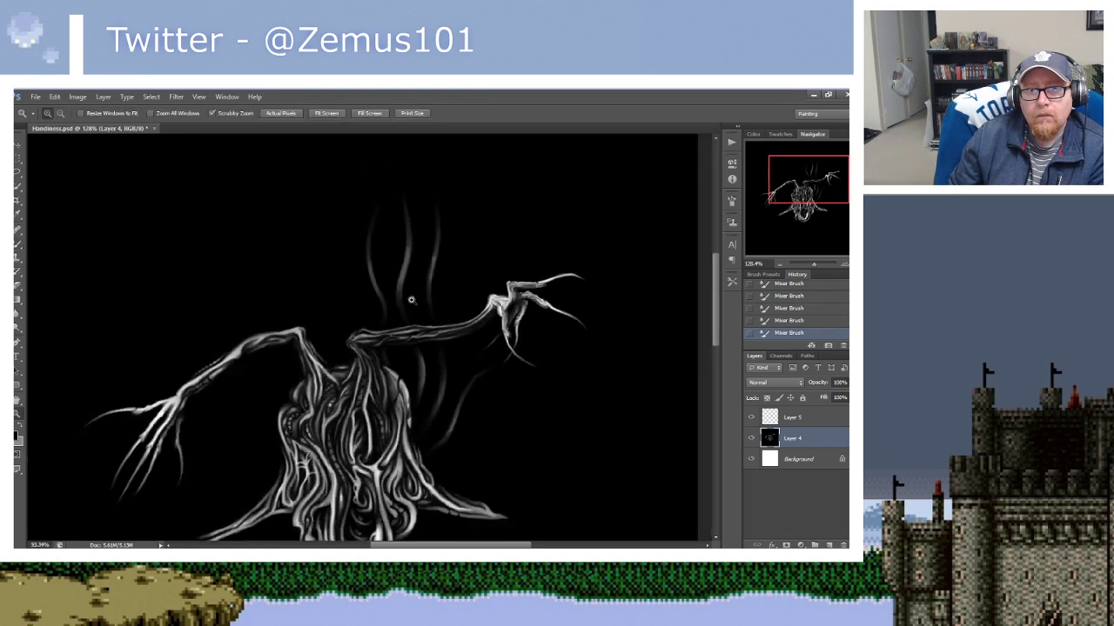
Zoom out and paint a thin vertical wisp up from the branch, continuing it upward.
{"action": "key", "text": "z"}
{"action": "scroll", "coordinate": [377, 307], "scroll_direction": "up", "scroll_amount": 1}
{"action": "scroll", "coordinate": [373, 298], "scroll_direction": "up", "scroll_amount": 2}
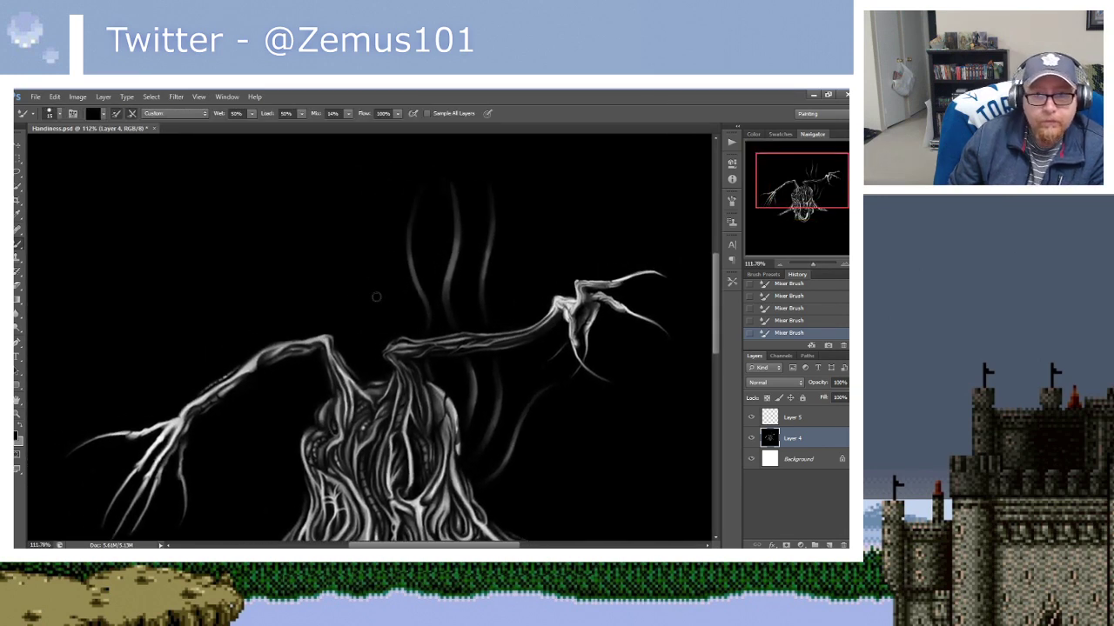
{"action": "key", "text": "b"}
{"action": "left_click_drag", "start_coordinate": [387, 336], "coordinate": [389, 245]}
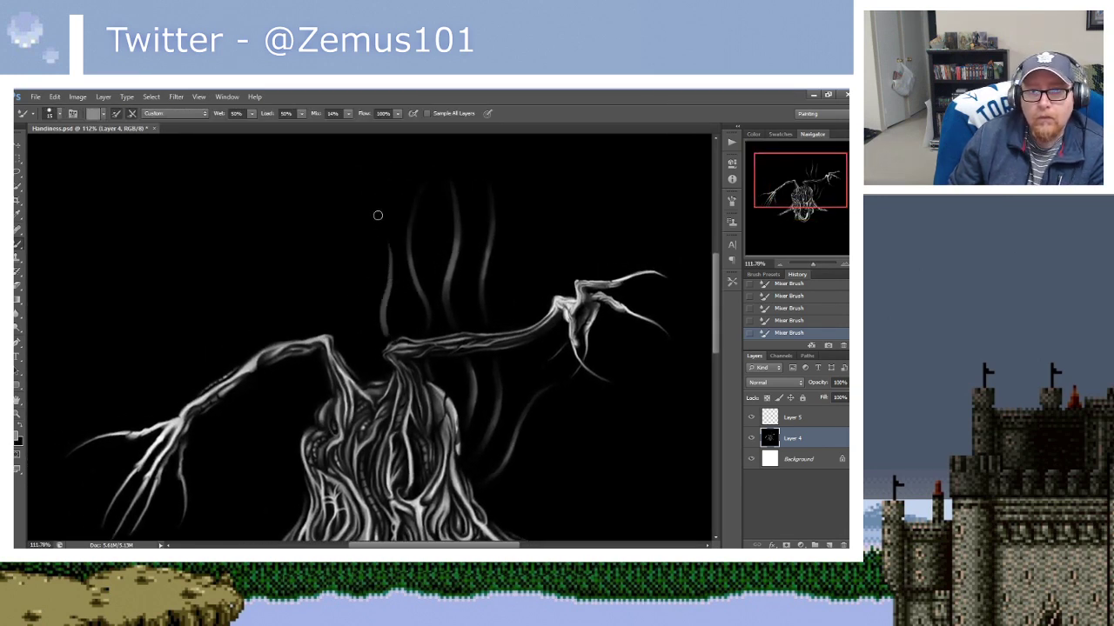
{"action": "key", "text": "x"}
{"action": "left_click_drag", "start_coordinate": [389, 296], "coordinate": [391, 262]}
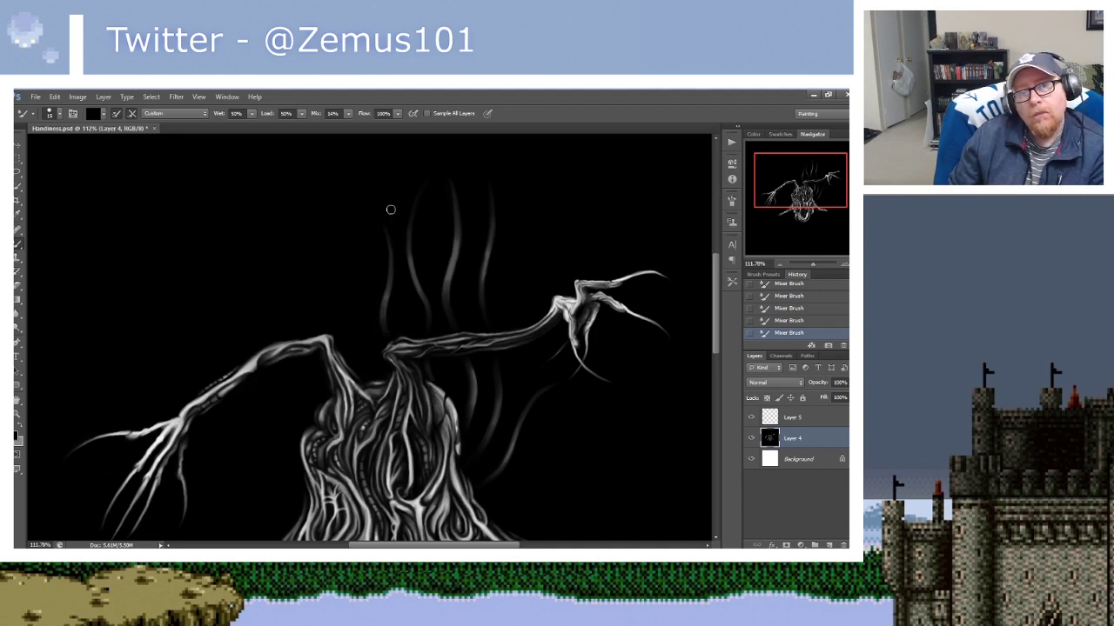
Paint a tall grey wisp rising from the left branch, redoing it once, then darken and blend its base.
{"action": "left_click", "coordinate": [366, 355], "text": "alt"}
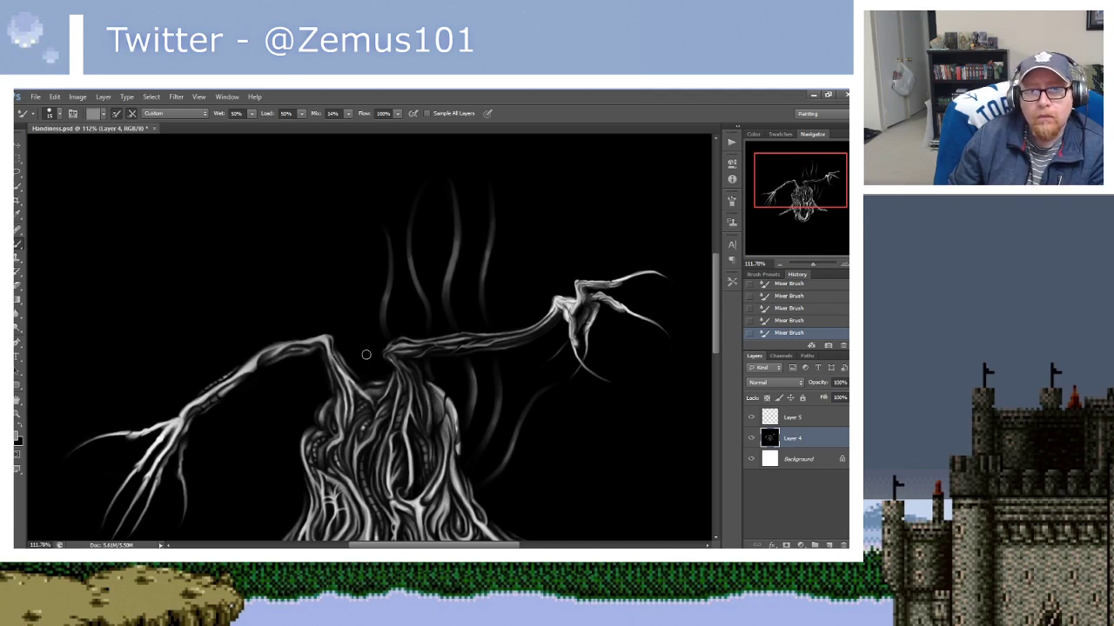
{"action": "left_click_drag", "start_coordinate": [362, 364], "coordinate": [337, 179]}
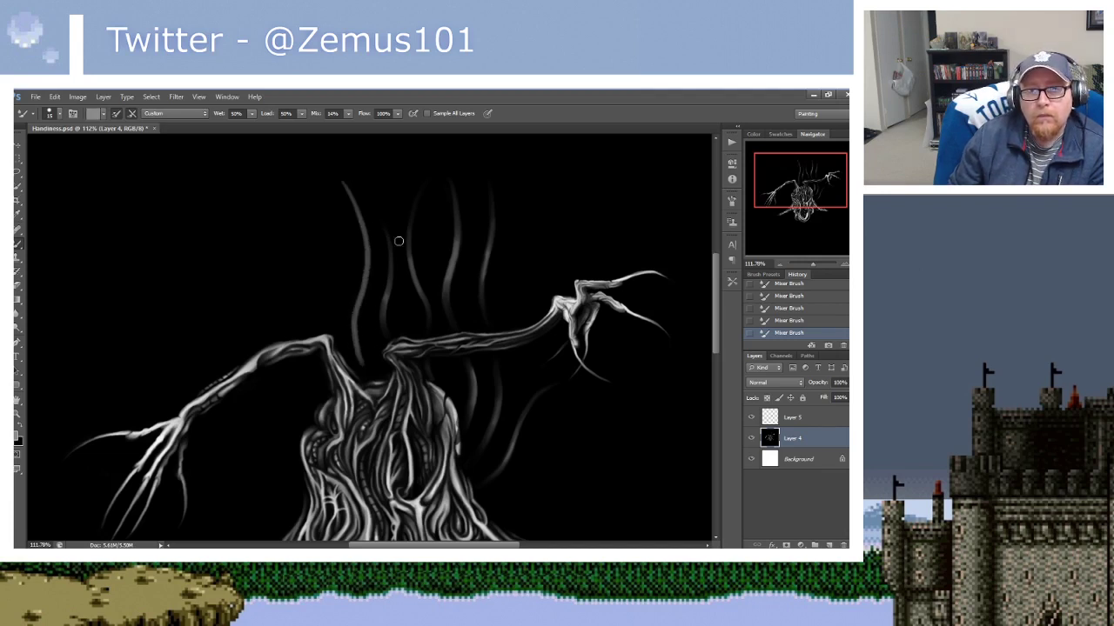
{"action": "key", "text": "ctrl+z"}
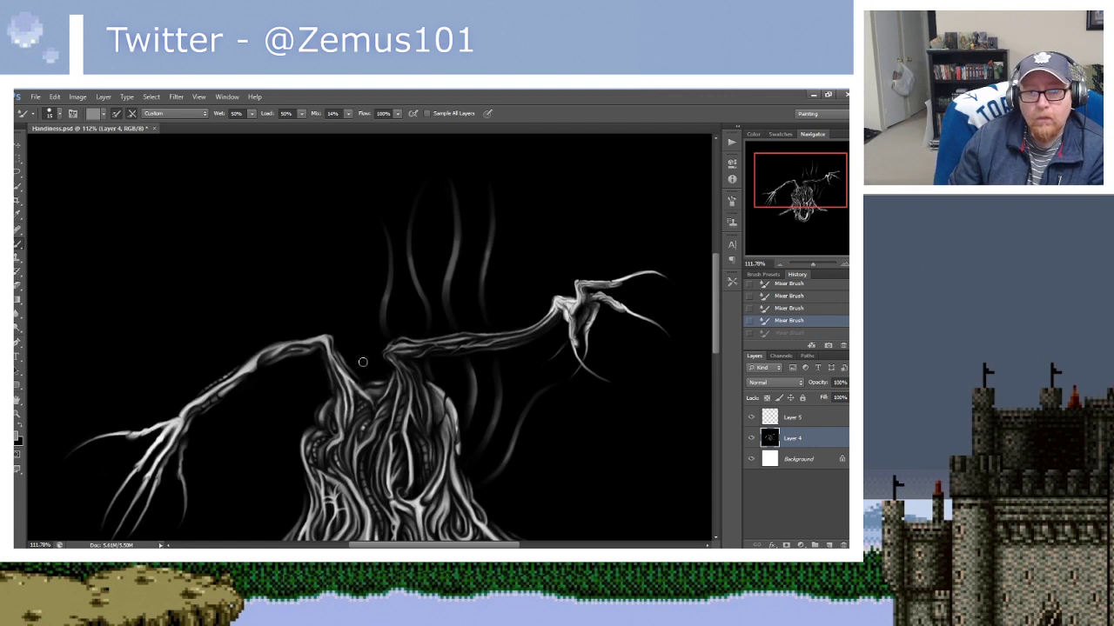
{"action": "mouse_move", "coordinate": [361, 358]}
{"action": "left_mouse_down"}
{"action": "mouse_move", "coordinate": [363, 368]}
{"action": "mouse_move", "coordinate": [351, 205]}
{"action": "left_mouse_up"}
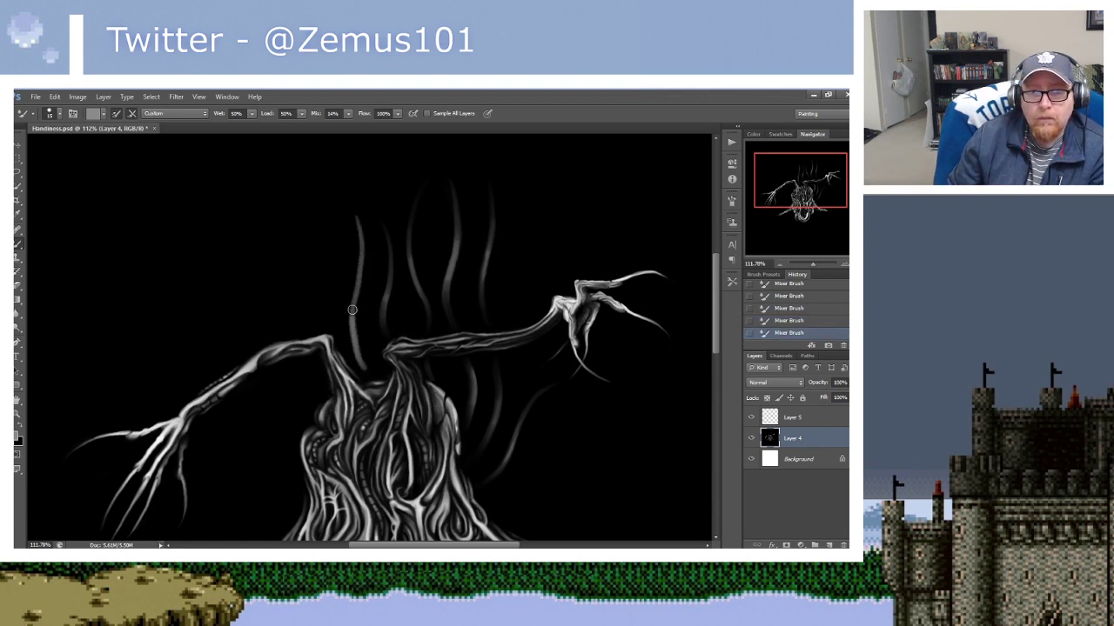
{"action": "left_click_drag", "start_coordinate": [344, 254], "coordinate": [337, 275]}
{"action": "left_click", "coordinate": [335, 347], "text": "alt"}
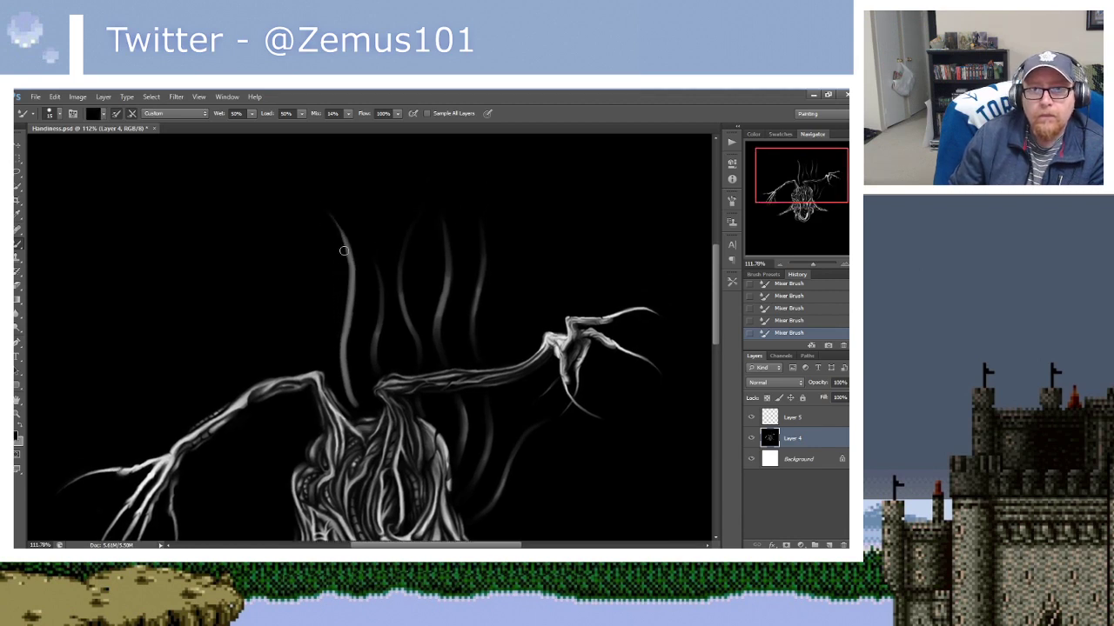
{"action": "left_click_drag", "start_coordinate": [348, 250], "coordinate": [327, 204]}
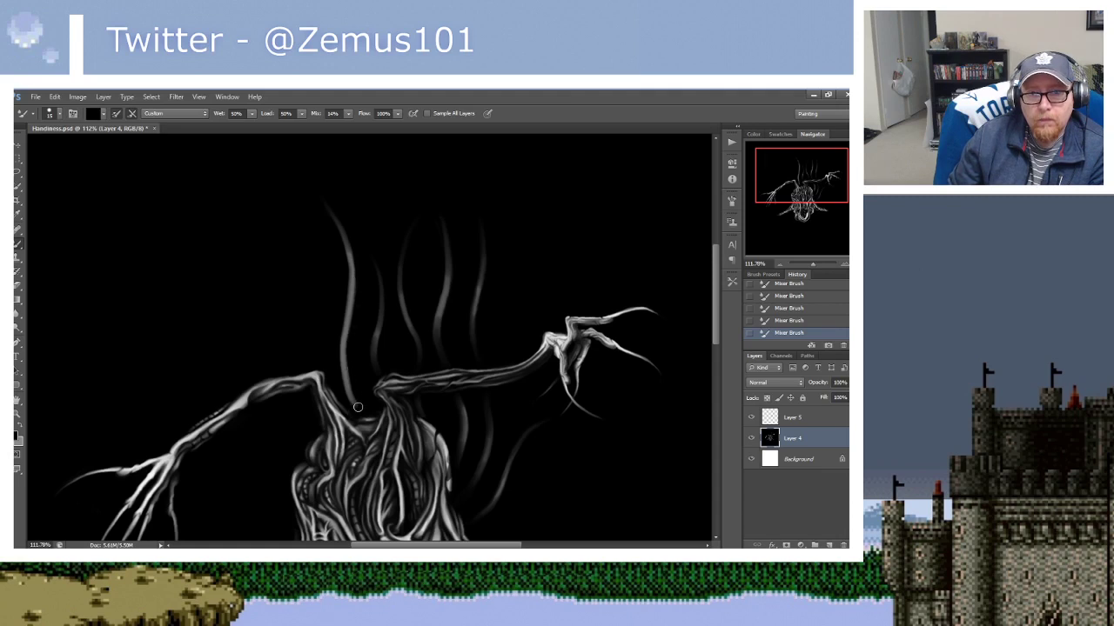
{"action": "left_click_drag", "start_coordinate": [358, 407], "coordinate": [343, 369]}
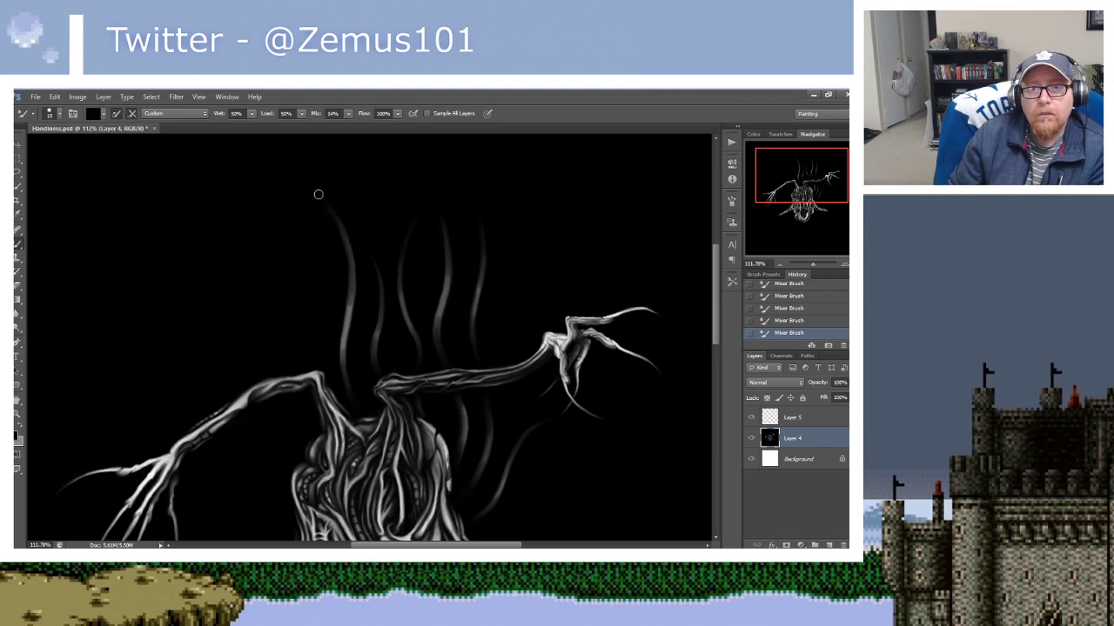
{"action": "key", "text": "z"}
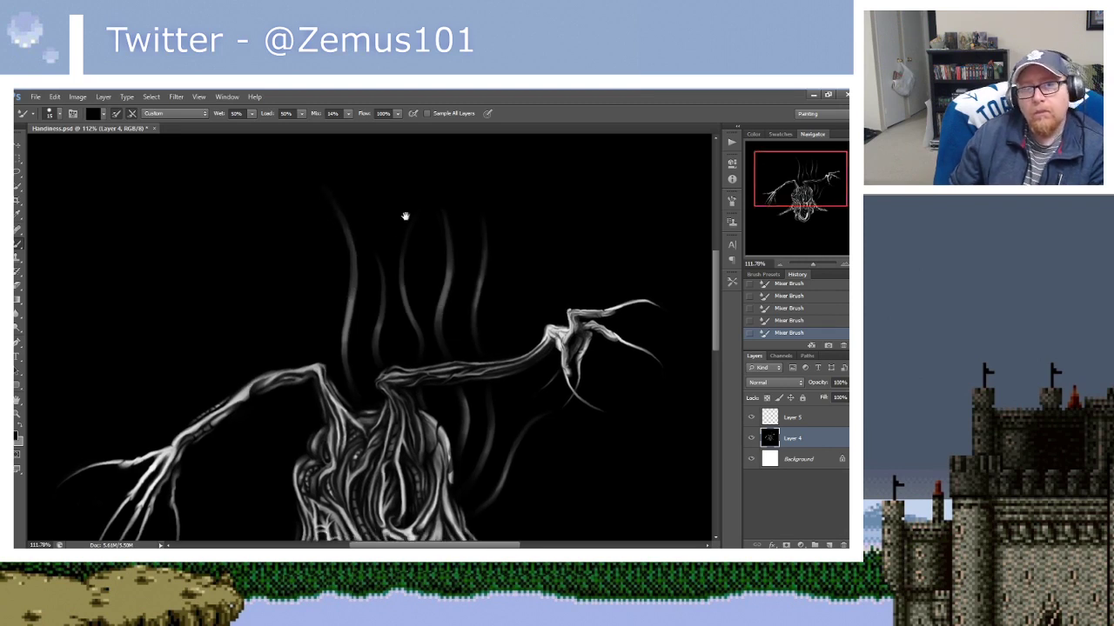
{"action": "mouse_move", "coordinate": [413, 184]}
{"action": "left_mouse_down"}
{"action": "mouse_move", "coordinate": [444, 332]}
{"action": "mouse_move", "coordinate": [522, 332]}
{"action": "left_mouse_up"}
{"action": "key", "text": "b"}
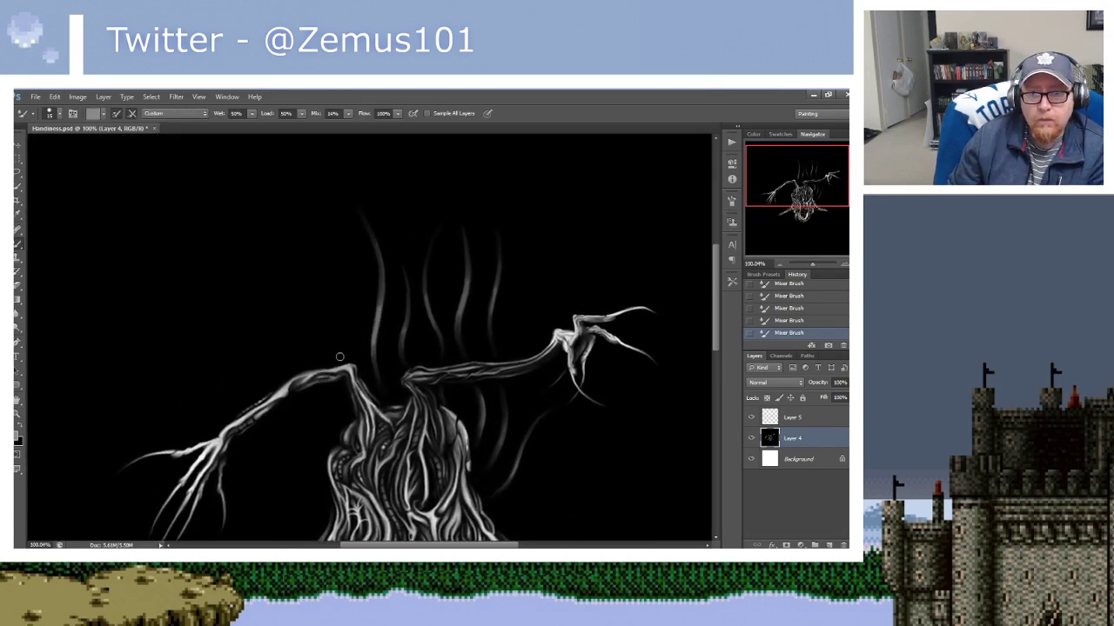
Paint and brighten a faint vertical wisp above the left branch, toggling between black and light paint.
{"action": "mouse_move", "coordinate": [337, 359]}
{"action": "left_mouse_down"}
{"action": "mouse_move", "coordinate": [329, 285]}
{"action": "mouse_move", "coordinate": [341, 254]}
{"action": "left_mouse_up"}
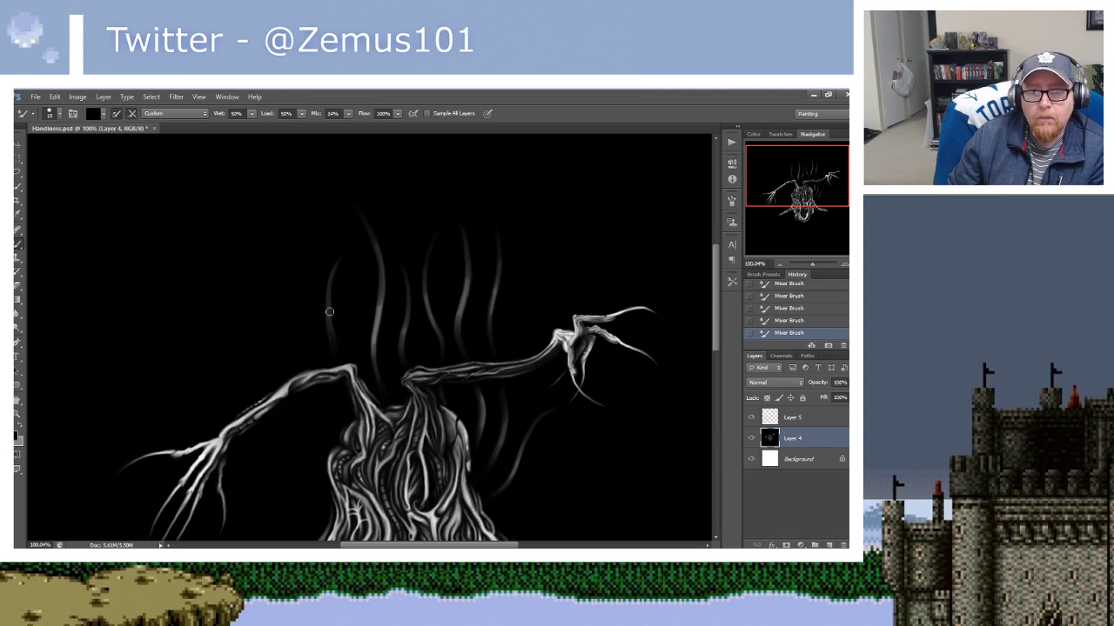
{"action": "mouse_move", "coordinate": [329, 312]}
{"action": "left_mouse_down"}
{"action": "mouse_move", "coordinate": [326, 322]}
{"action": "mouse_move", "coordinate": [339, 266]}
{"action": "mouse_move", "coordinate": [334, 309]}
{"action": "left_mouse_up"}
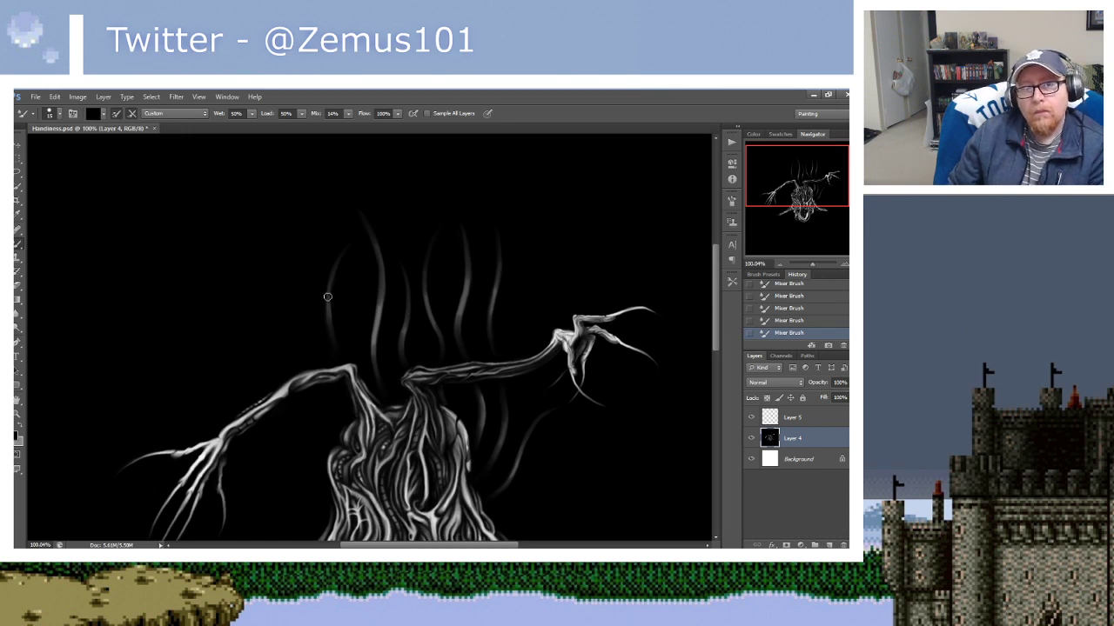
{"action": "scroll", "coordinate": [344, 283], "scroll_direction": "down", "scroll_amount": 3}
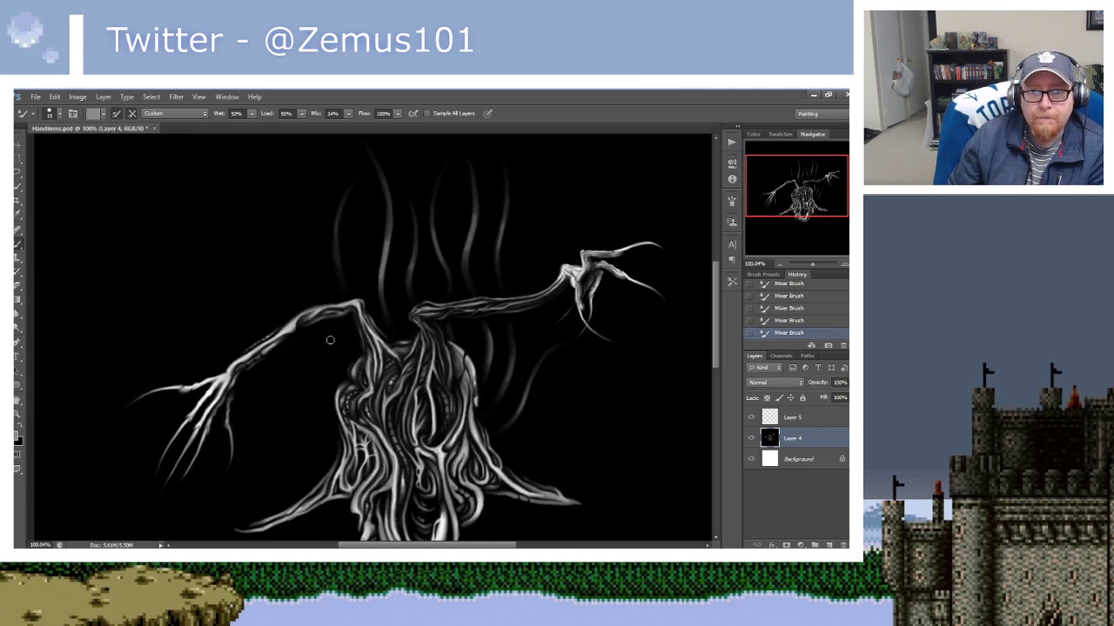
{"action": "key", "text": "d"}
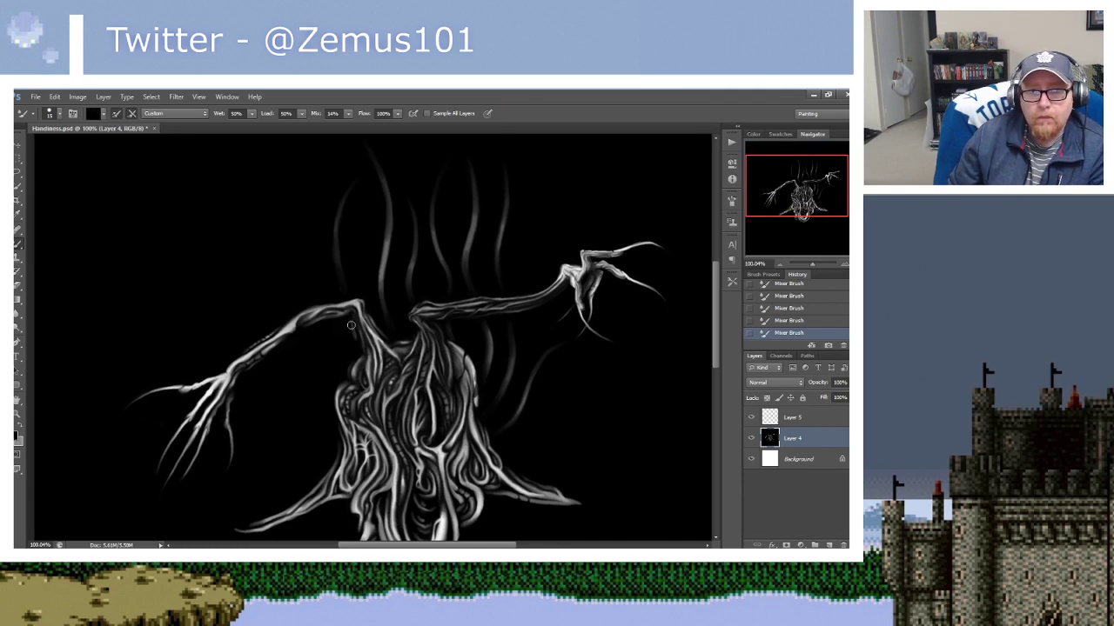
{"action": "left_click_drag", "start_coordinate": [351, 289], "coordinate": [369, 293]}
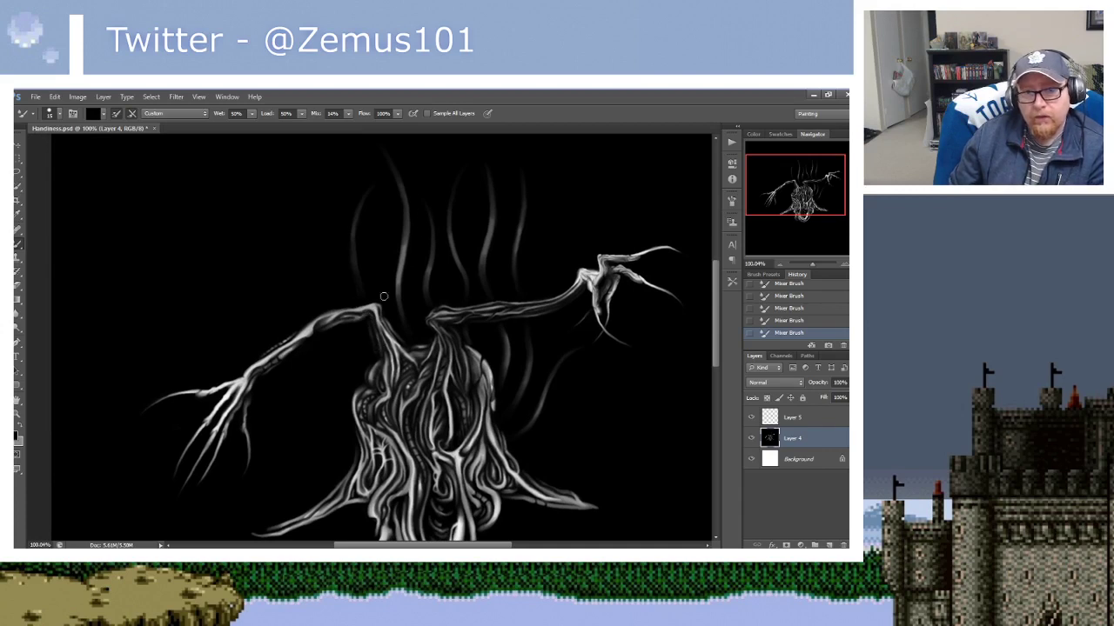
{"action": "left_click_drag", "start_coordinate": [331, 293], "coordinate": [323, 280]}
{"action": "key", "text": "x"}
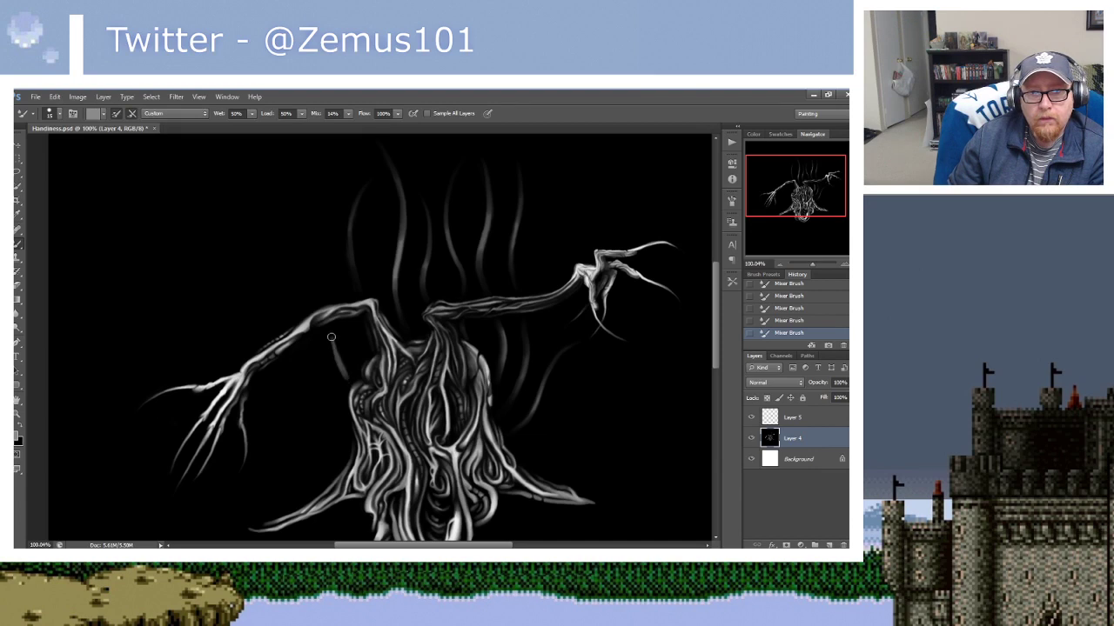
{"action": "key", "text": "x"}
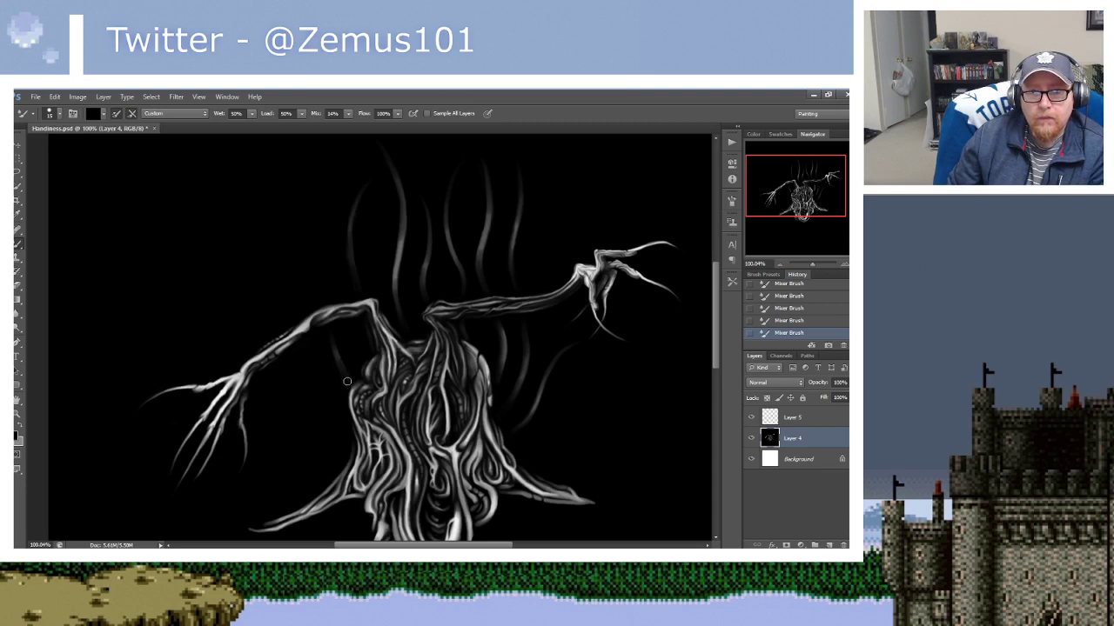
Darken the new strand's lower end and brighten the top of the upper-left strand.
{"action": "mouse_move", "coordinate": [327, 301]}
{"action": "left_mouse_down"}
{"action": "mouse_move", "coordinate": [331, 344]}
{"action": "mouse_move", "coordinate": [323, 212]}
{"action": "left_mouse_up"}
{"action": "key", "text": "x"}
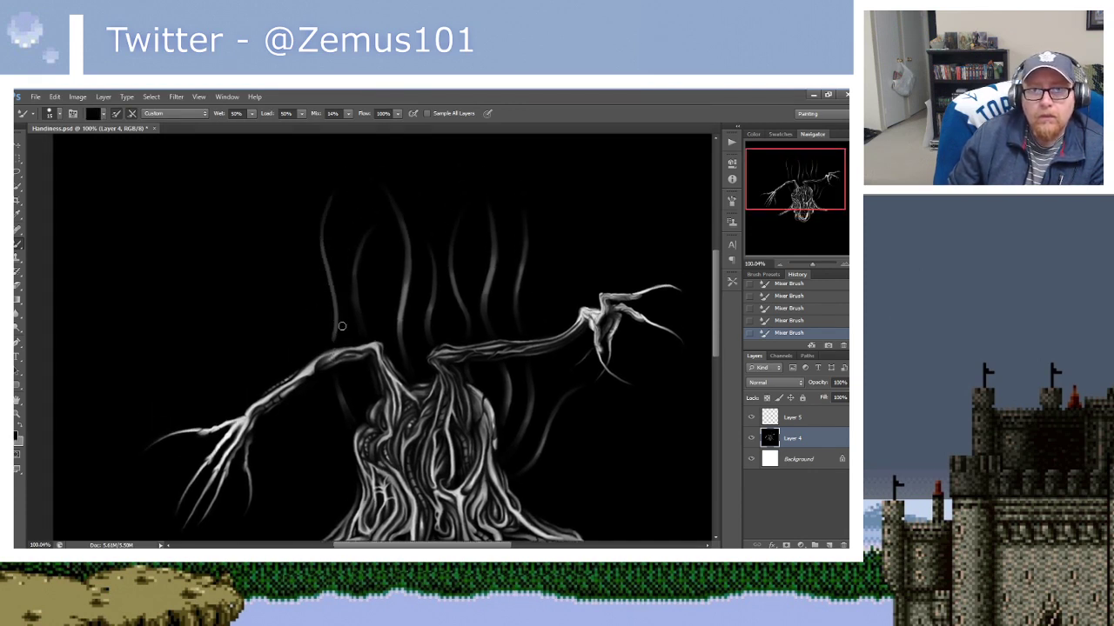
{"action": "left_click_drag", "start_coordinate": [333, 342], "coordinate": [335, 318]}
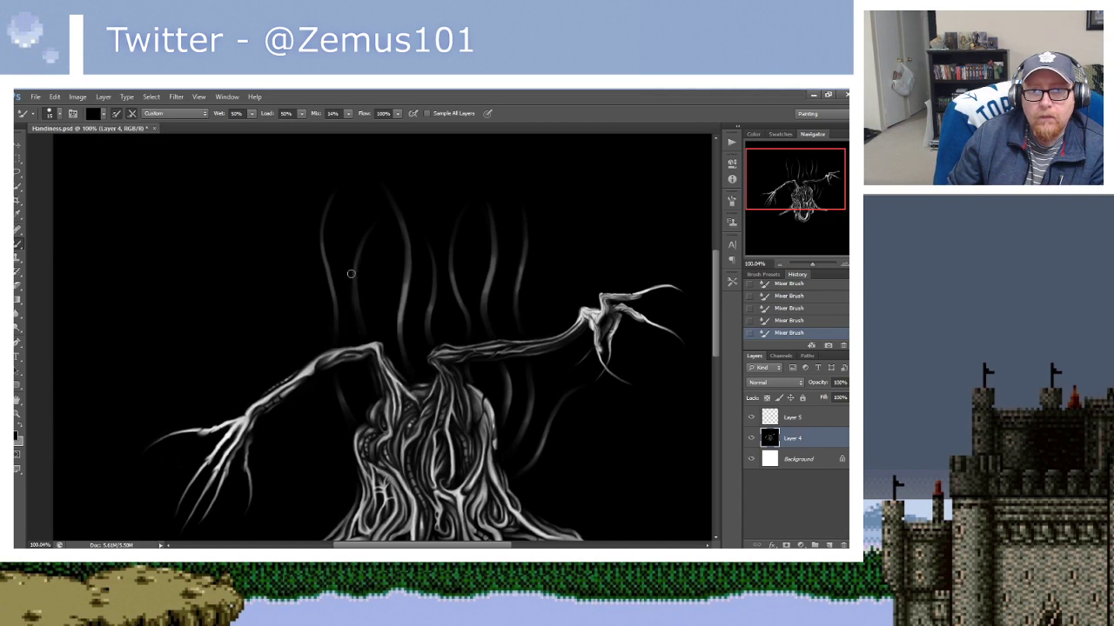
{"action": "left_click_drag", "start_coordinate": [322, 257], "coordinate": [311, 283]}
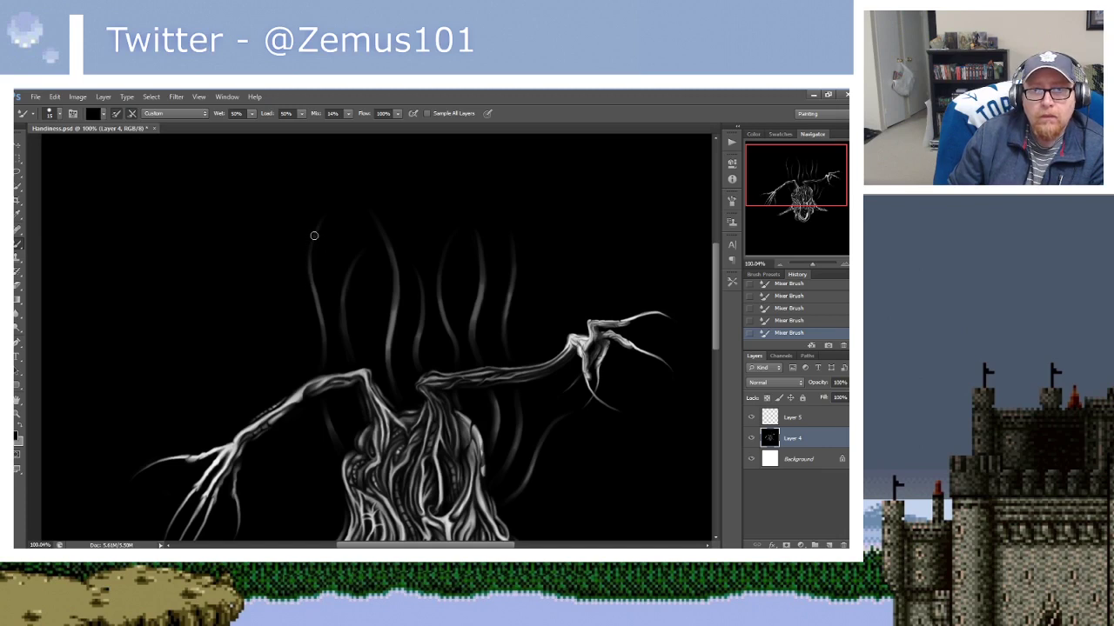
{"action": "left_click_drag", "start_coordinate": [383, 254], "coordinate": [355, 216]}
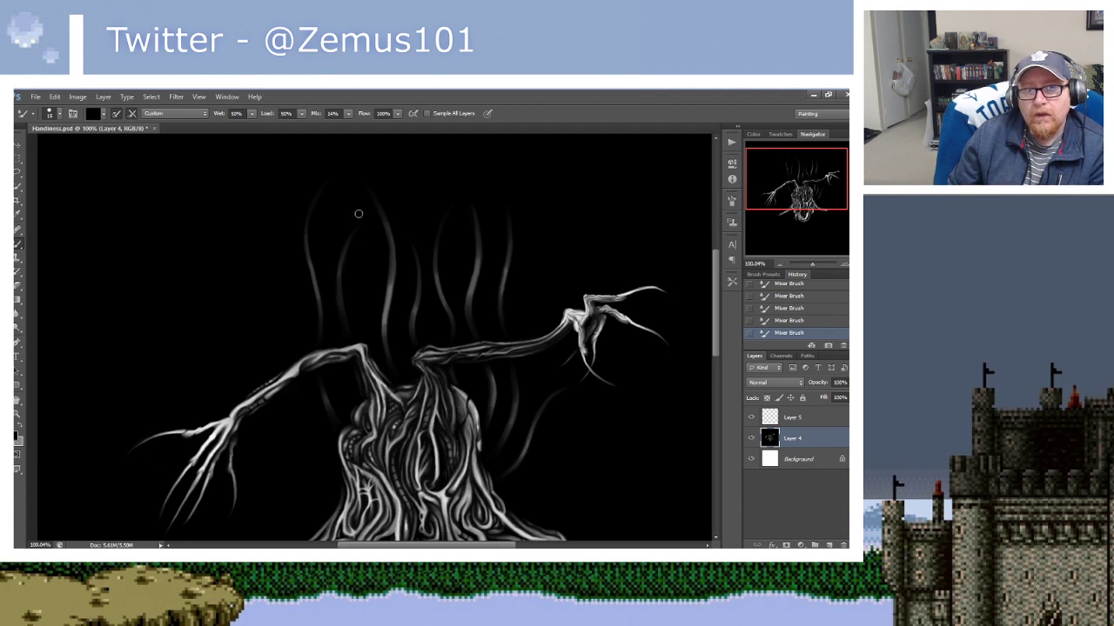
{"action": "left_click_drag", "start_coordinate": [324, 183], "coordinate": [308, 215]}
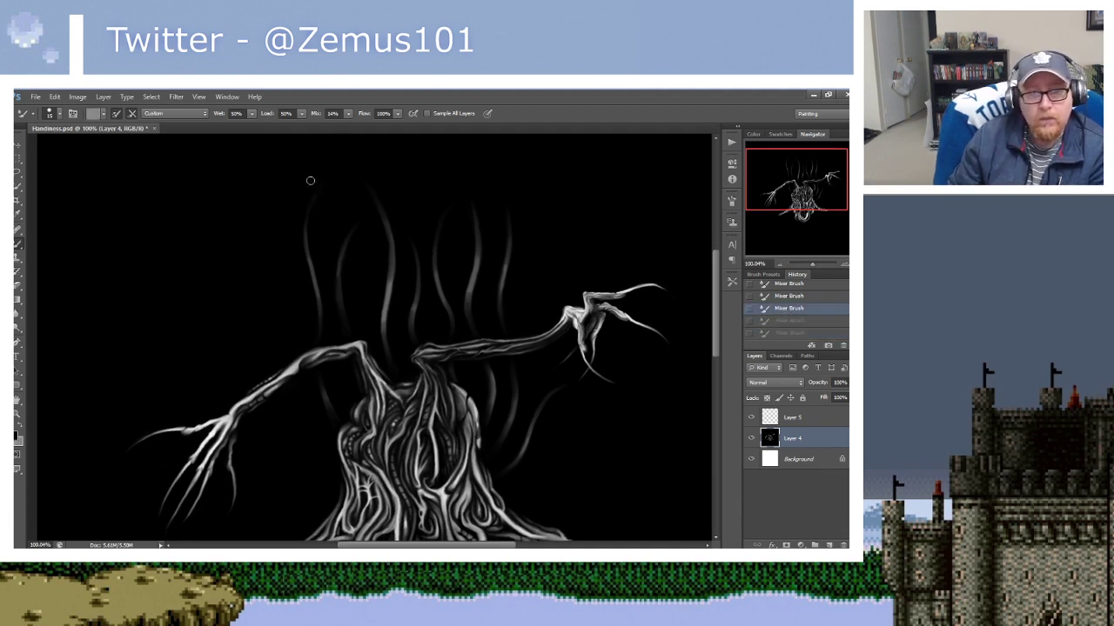
{"action": "mouse_move", "coordinate": [325, 176]}
{"action": "left_mouse_down"}
{"action": "mouse_move", "coordinate": [307, 261]}
{"action": "mouse_move", "coordinate": [321, 203]}
{"action": "left_mouse_up"}
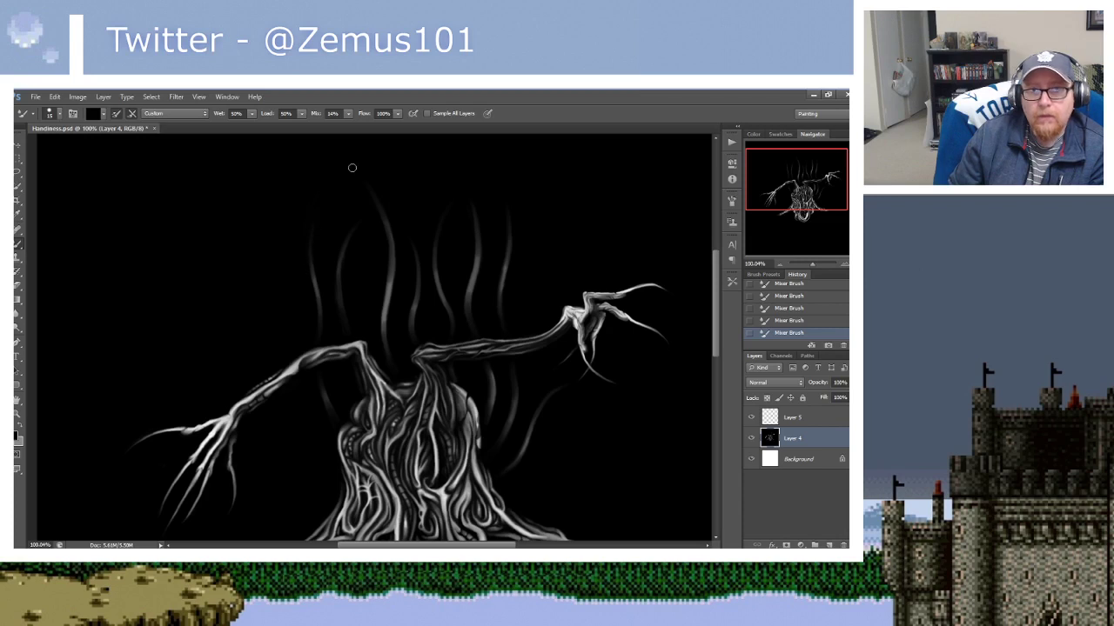
{"action": "scroll", "coordinate": [397, 256], "scroll_direction": "down", "scroll_amount": 2}
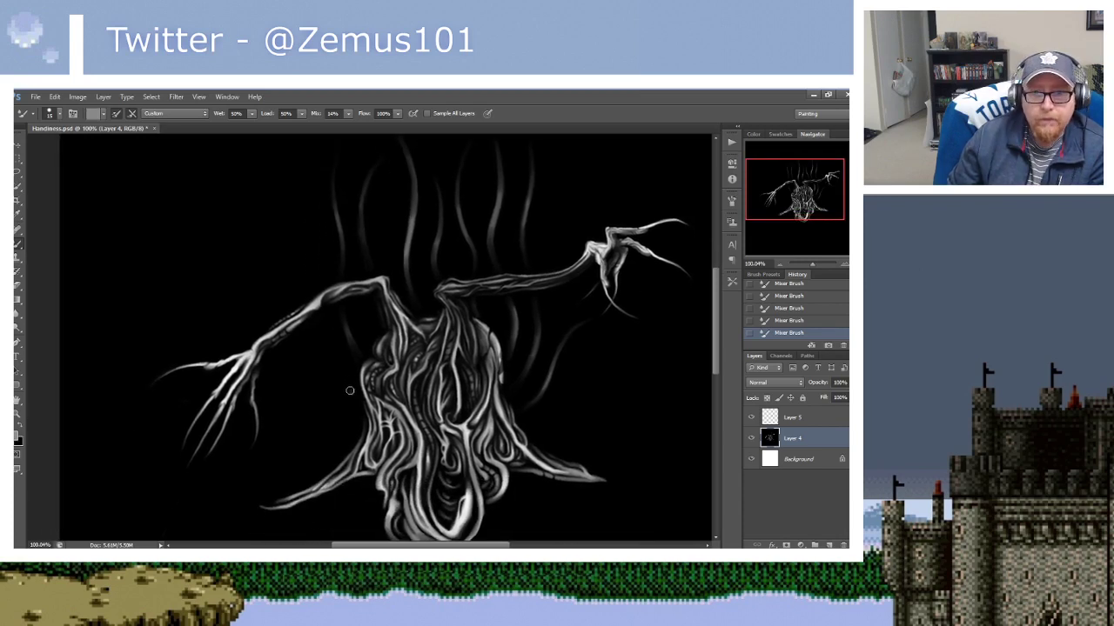
Paint a grey strand rising from the left branch and darken its lower part with black.
{"action": "left_click", "coordinate": [323, 327], "text": "alt"}
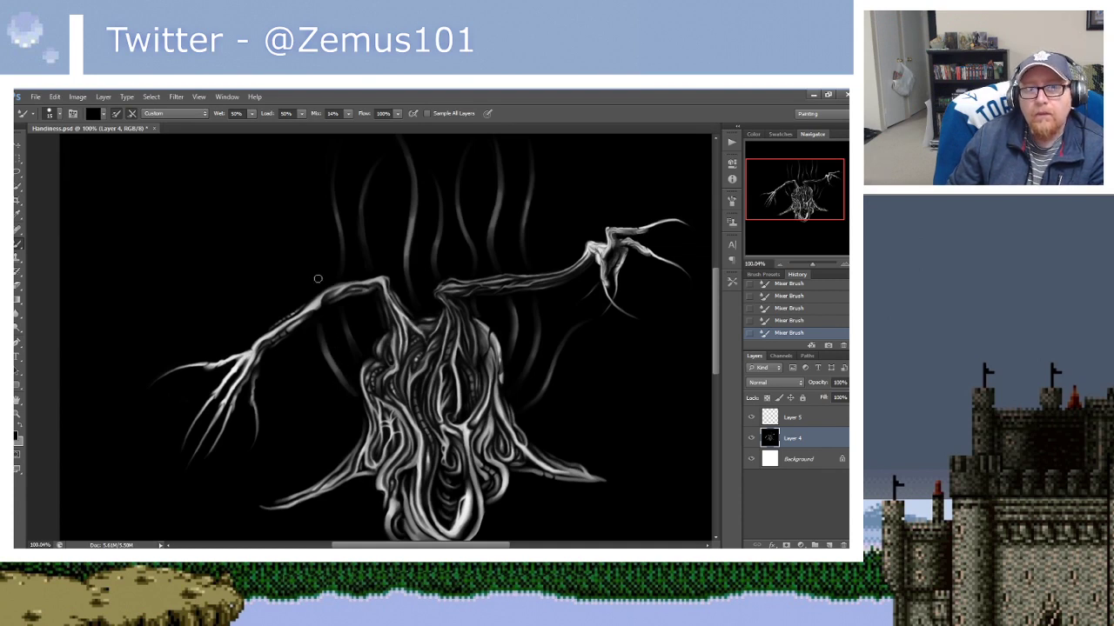
{"action": "mouse_move", "coordinate": [326, 269]}
{"action": "left_mouse_down"}
{"action": "mouse_move", "coordinate": [321, 323]}
{"action": "mouse_move", "coordinate": [289, 247]}
{"action": "left_mouse_up"}
{"action": "left_click", "coordinate": [310, 323], "text": "alt"}
{"action": "key", "text": "d"}
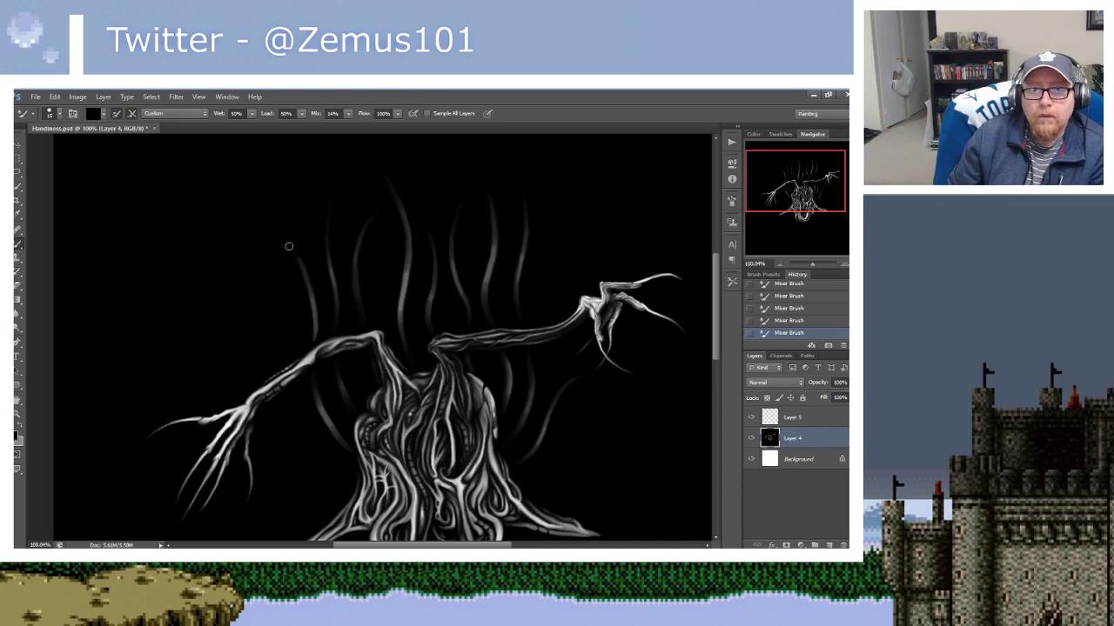
{"action": "left_click_drag", "start_coordinate": [314, 342], "coordinate": [311, 295]}
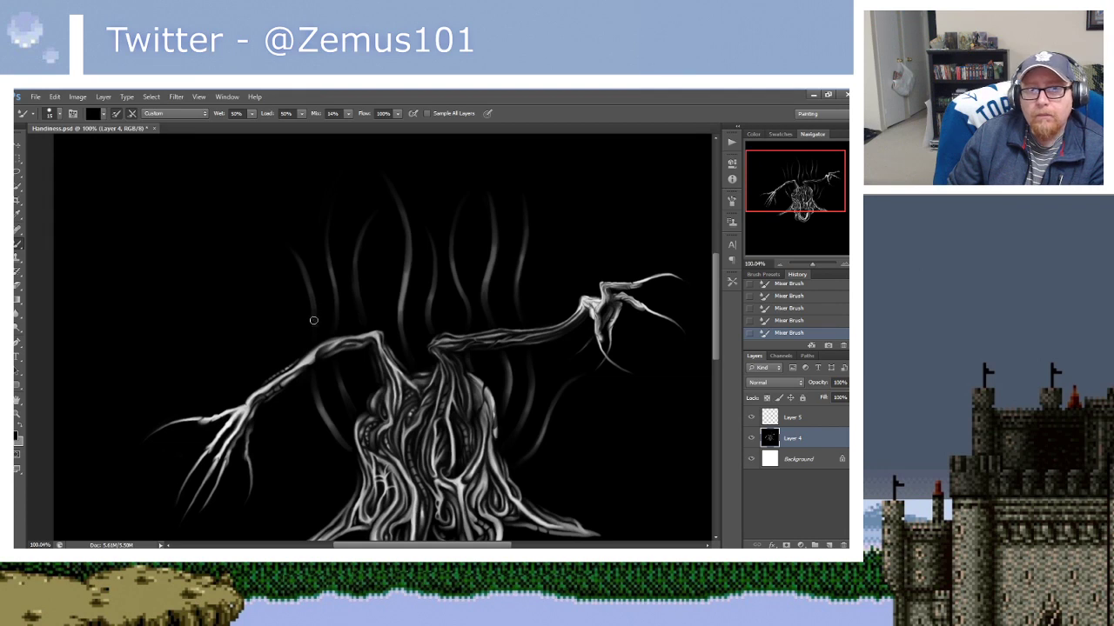
{"action": "mouse_move", "coordinate": [337, 268]}
{"action": "left_mouse_down"}
{"action": "mouse_move", "coordinate": [330, 300]}
{"action": "mouse_move", "coordinate": [357, 238]}
{"action": "mouse_move", "coordinate": [308, 266]}
{"action": "mouse_move", "coordinate": [343, 229]}
{"action": "left_mouse_up"}
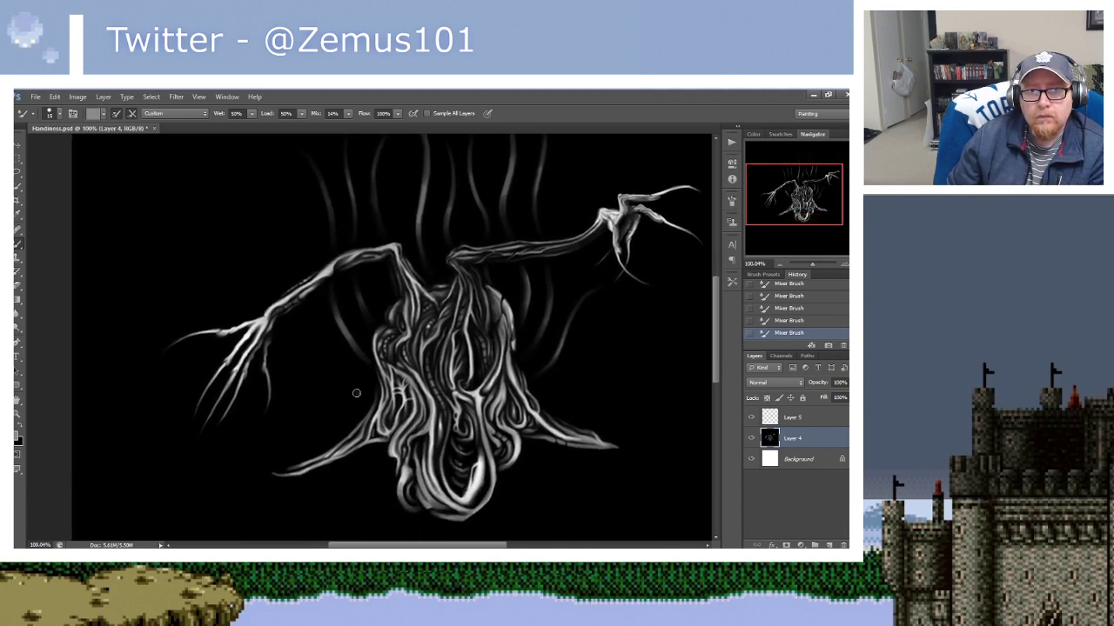
Undo the failed strokes, sample grey, and paint a faint wisp curving up-left from the trunk.
{"action": "key", "text": "ctrl+z"}
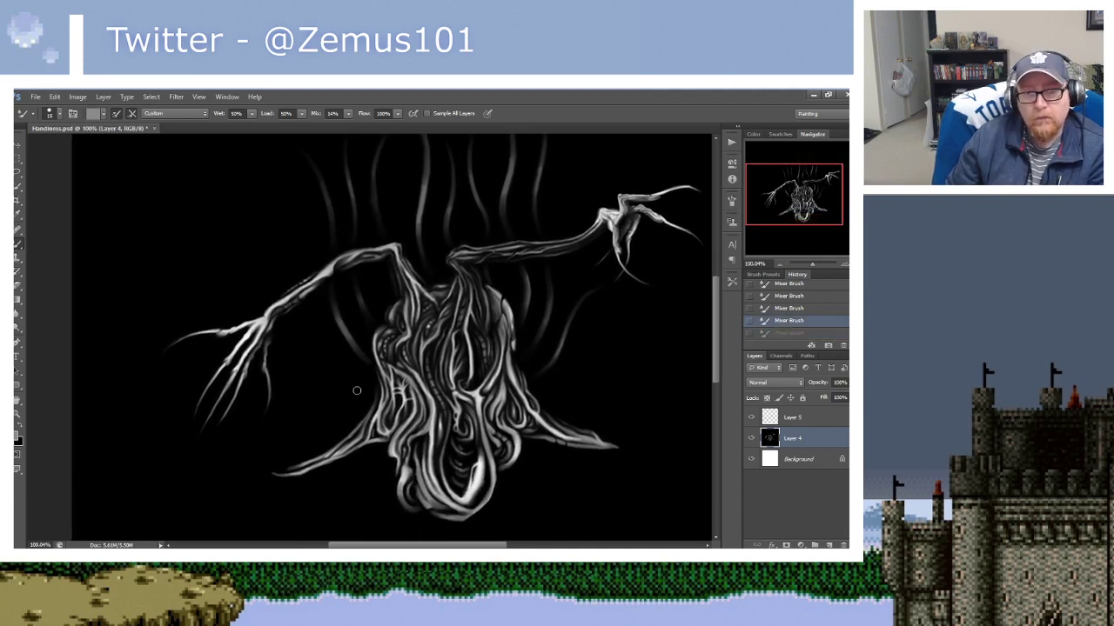
{"action": "left_click_drag", "start_coordinate": [357, 390], "coordinate": [287, 322]}
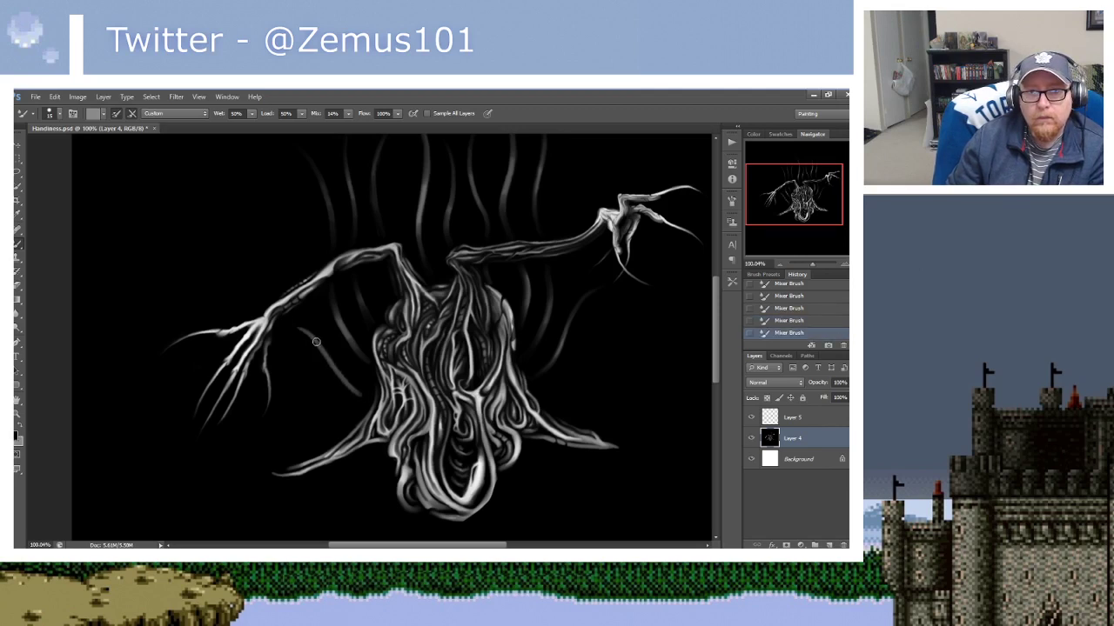
{"action": "key", "text": "ctrl+z"}
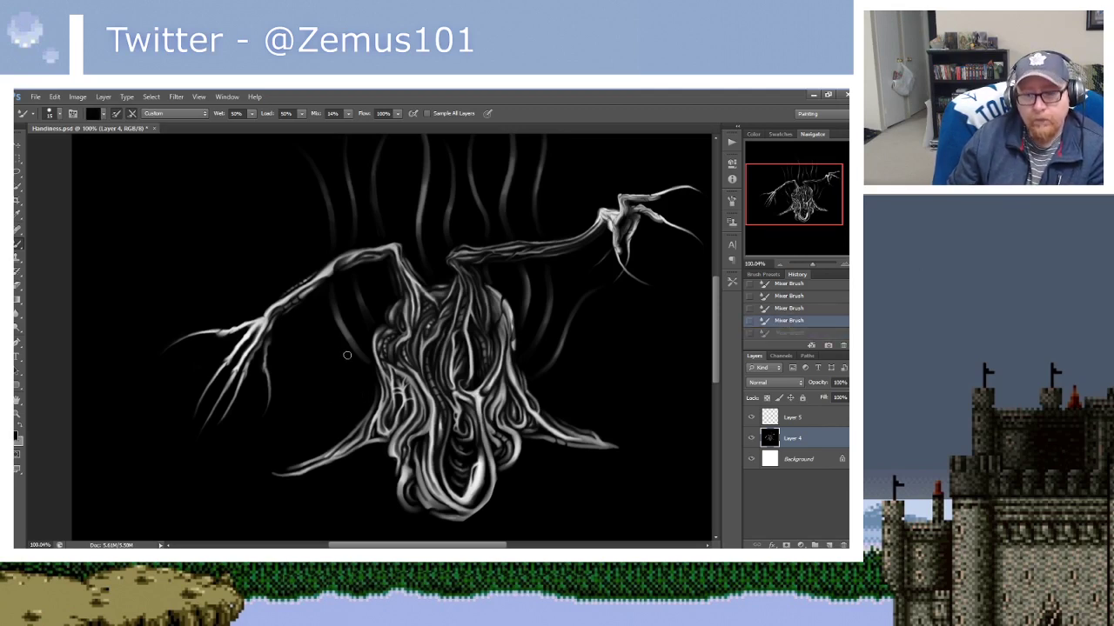
{"action": "left_click", "coordinate": [355, 376], "text": "alt"}
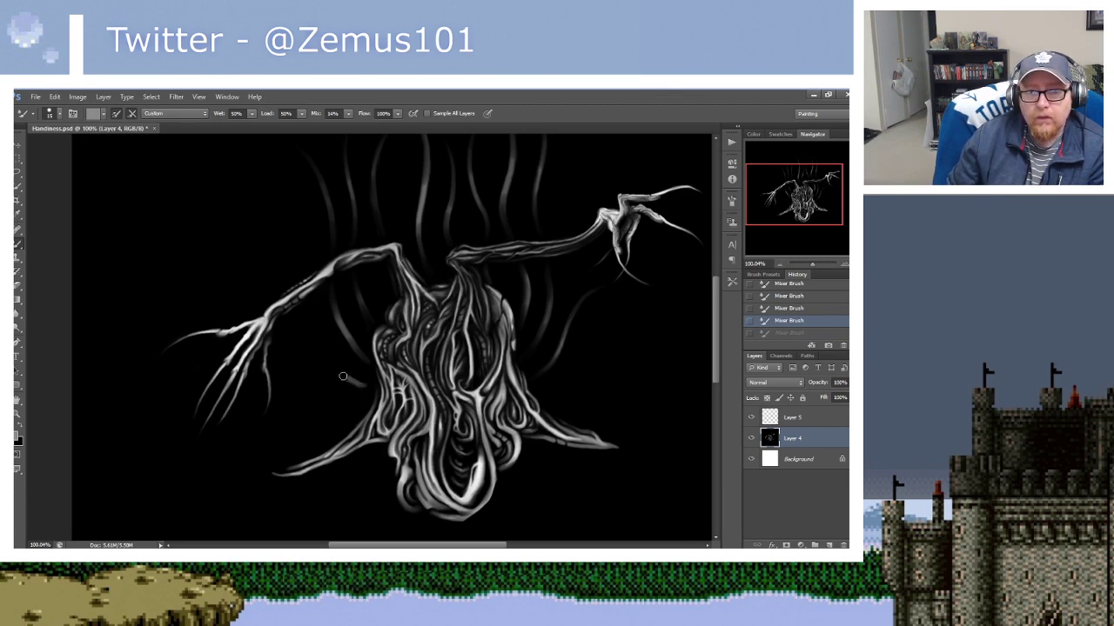
{"action": "left_click_drag", "start_coordinate": [366, 385], "coordinate": [314, 341]}
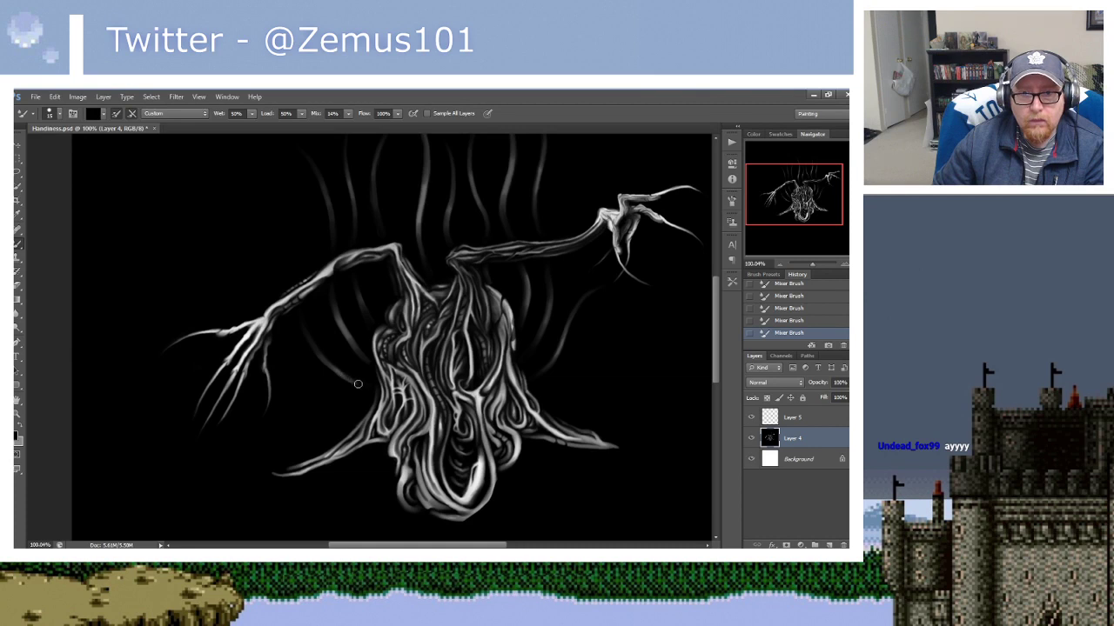
{"action": "left_click_drag", "start_coordinate": [412, 279], "coordinate": [382, 306]}
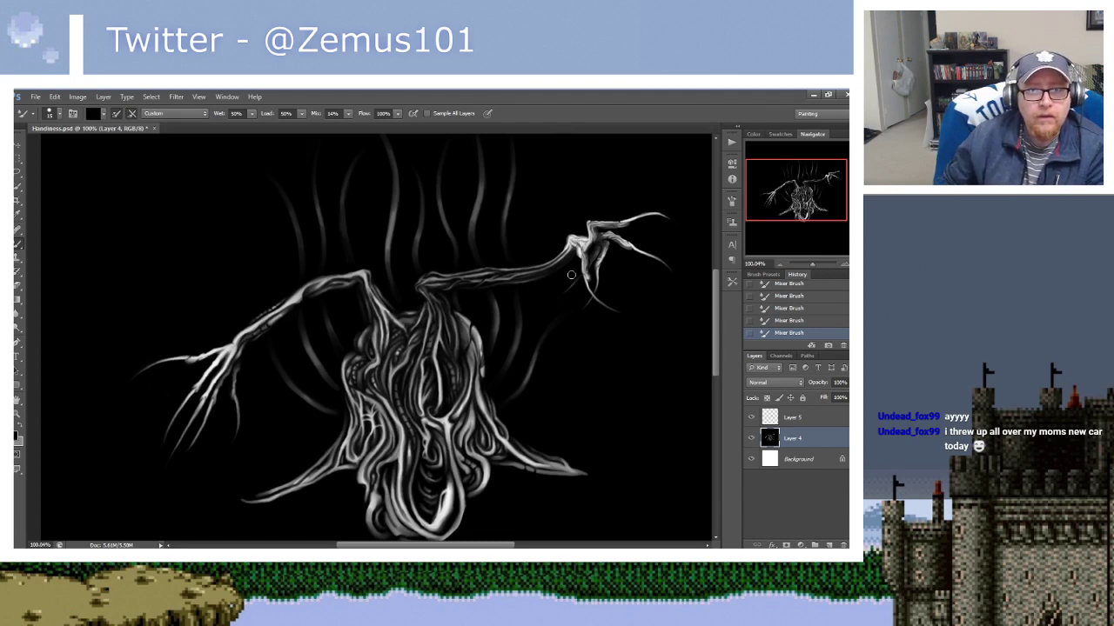
{"action": "left_click_drag", "start_coordinate": [403, 335], "coordinate": [396, 352]}
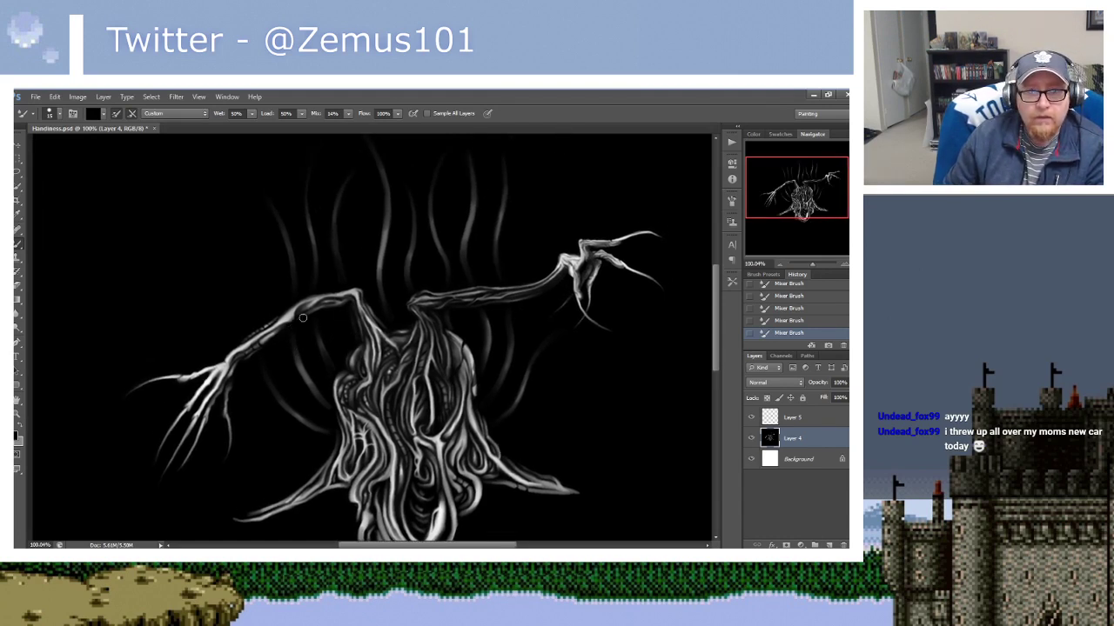
{"action": "left_click_drag", "start_coordinate": [405, 270], "coordinate": [377, 314]}
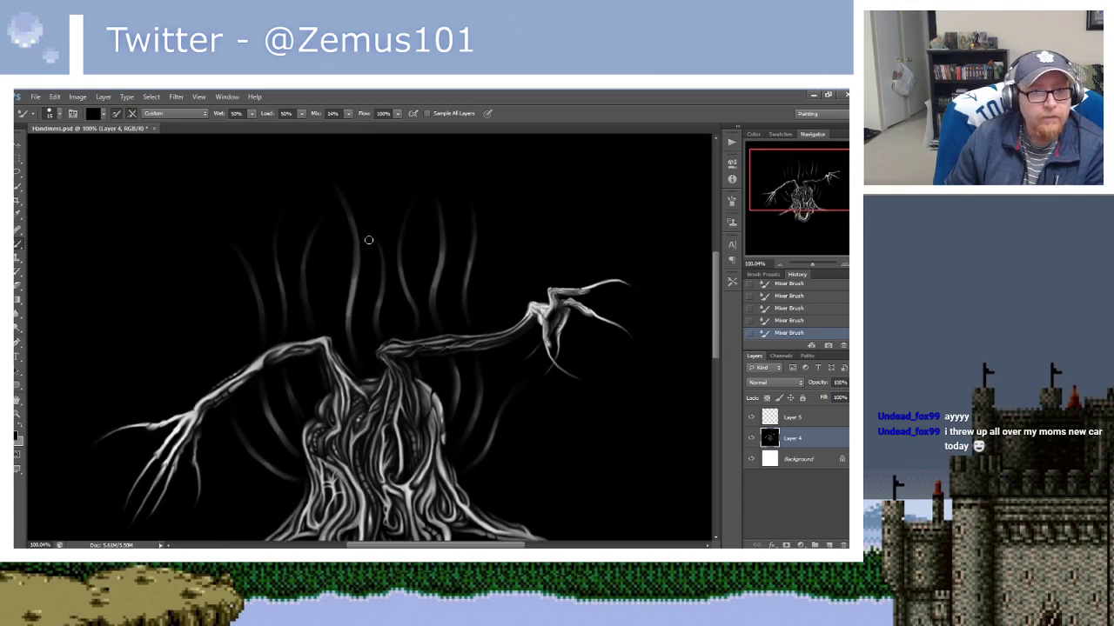
Zoom in on the trunk to about 140% and load black from the background.
{"action": "scroll", "coordinate": [374, 252], "scroll_direction": "down", "scroll_amount": 3}
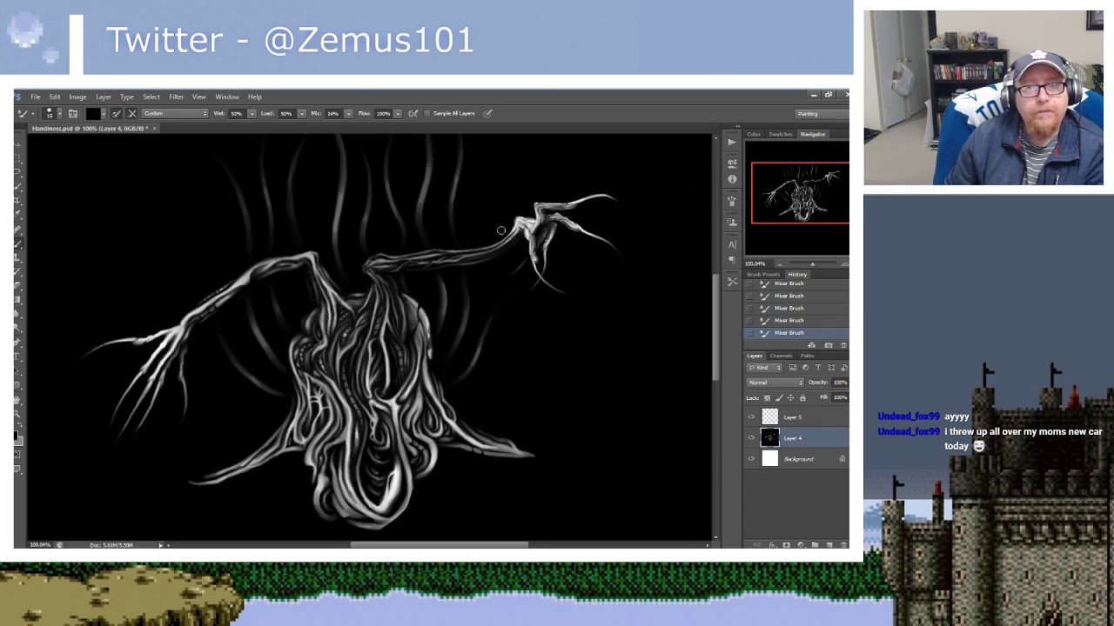
{"action": "left_click_drag", "start_coordinate": [510, 249], "coordinate": [503, 273]}
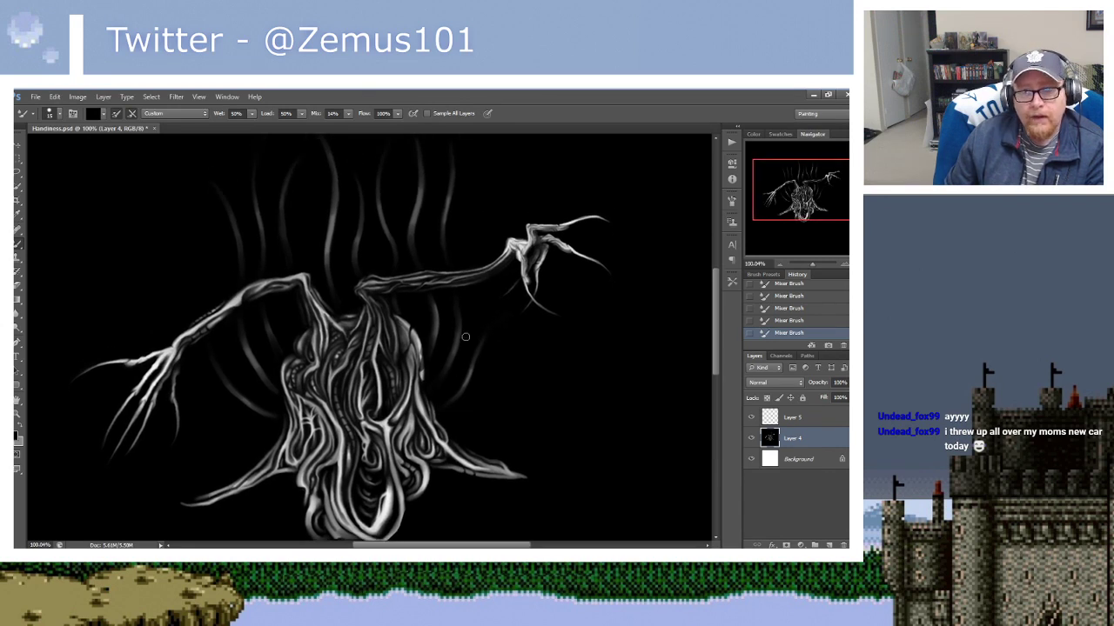
{"action": "key", "text": "z"}
{"action": "left_click_drag", "start_coordinate": [471, 399], "coordinate": [496, 401]}
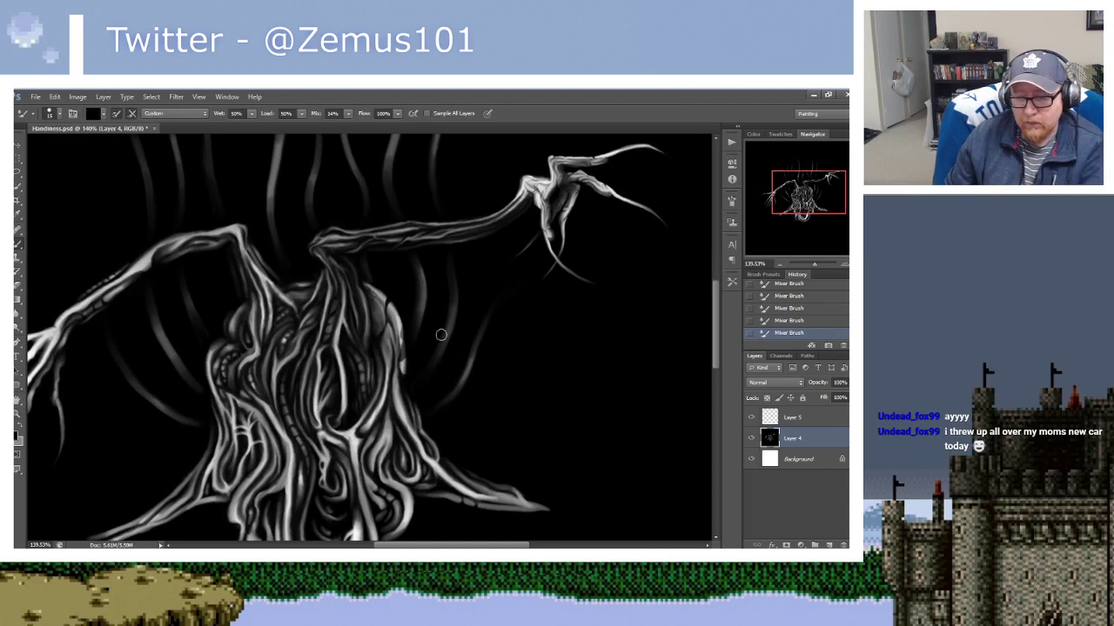
{"action": "left_click_drag", "start_coordinate": [432, 302], "coordinate": [421, 255]}
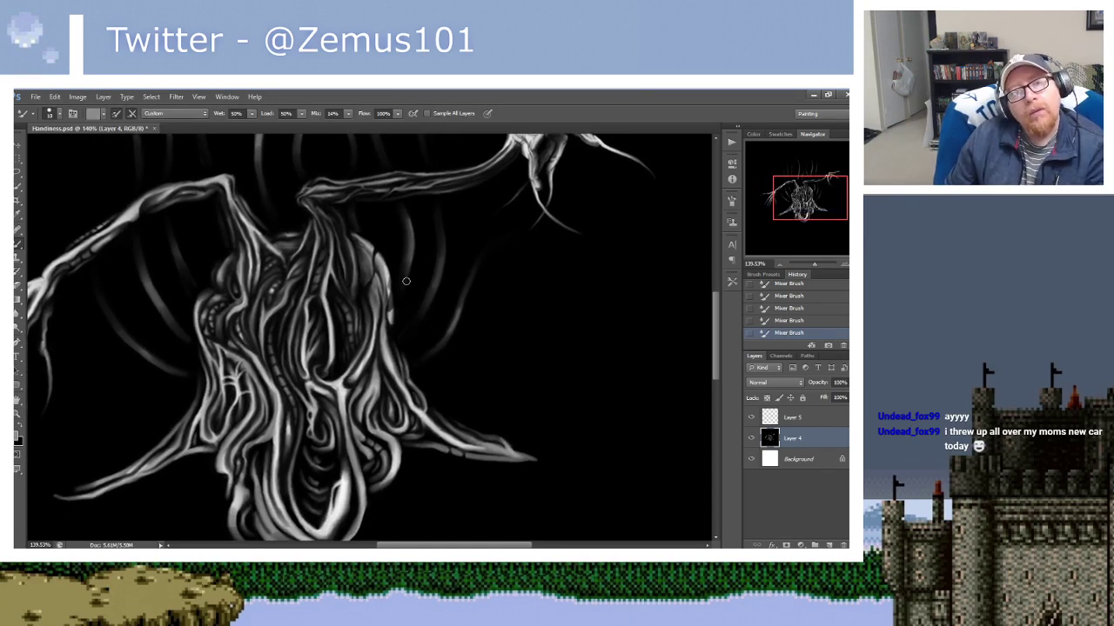
{"action": "key", "text": "i"}
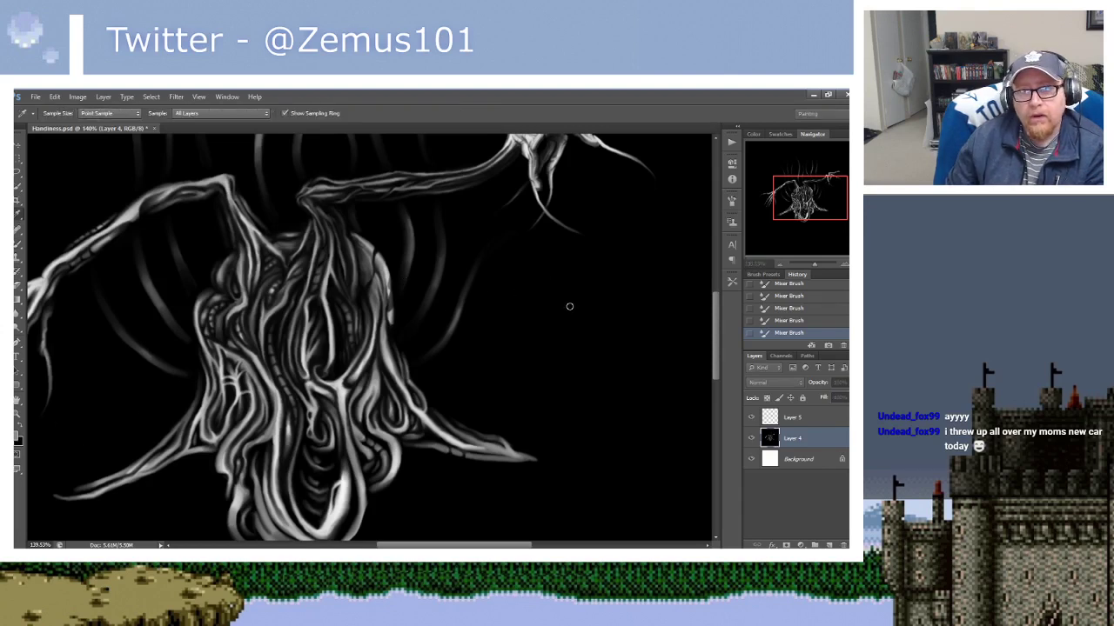
{"action": "key", "text": "b"}
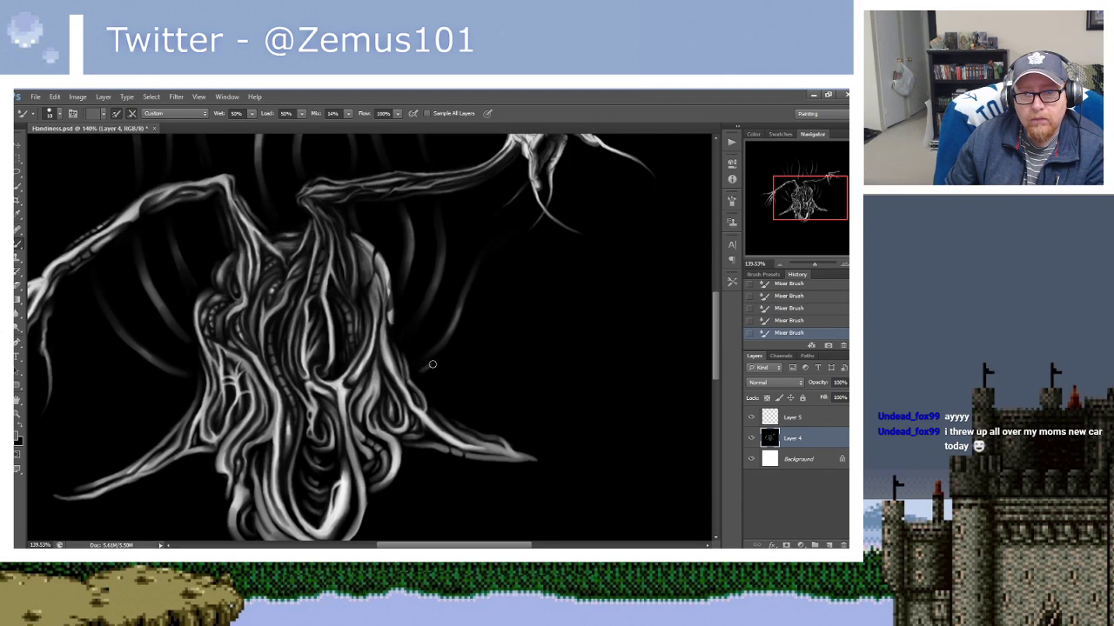
{"action": "left_click", "coordinate": [480, 325], "text": "alt"}
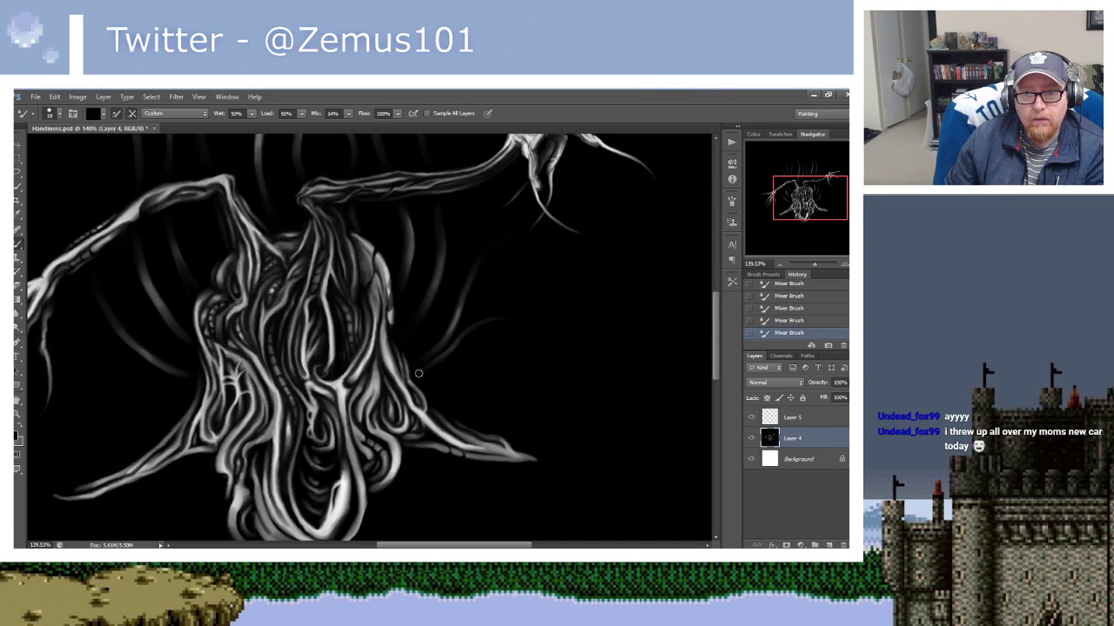
Sample grey and black from the canvas and smudge the tendrils beside the right arm.
{"action": "left_click_drag", "start_coordinate": [418, 373], "coordinate": [401, 400]}
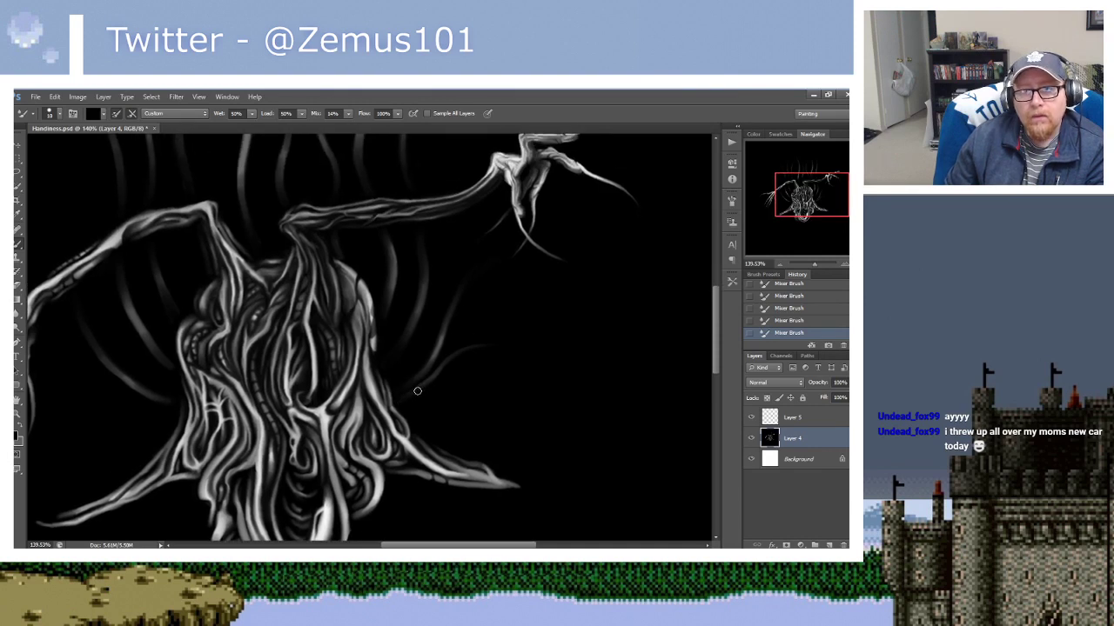
{"action": "left_click", "coordinate": [483, 325], "text": "alt"}
{"action": "left_click", "coordinate": [438, 361], "text": "alt"}
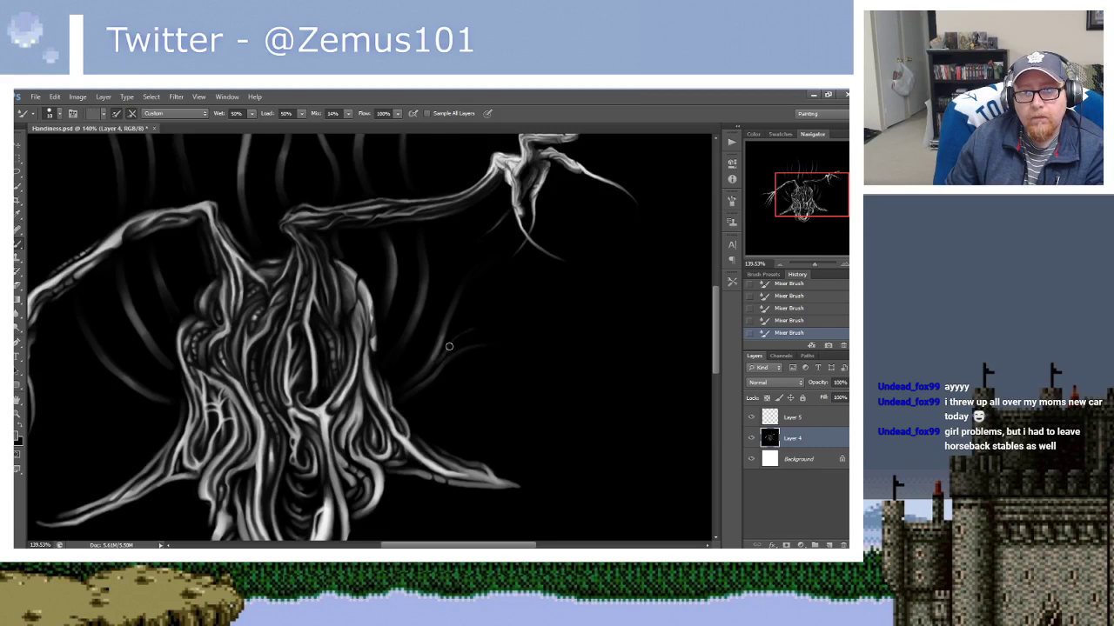
{"action": "left_click", "coordinate": [483, 334], "text": "alt"}
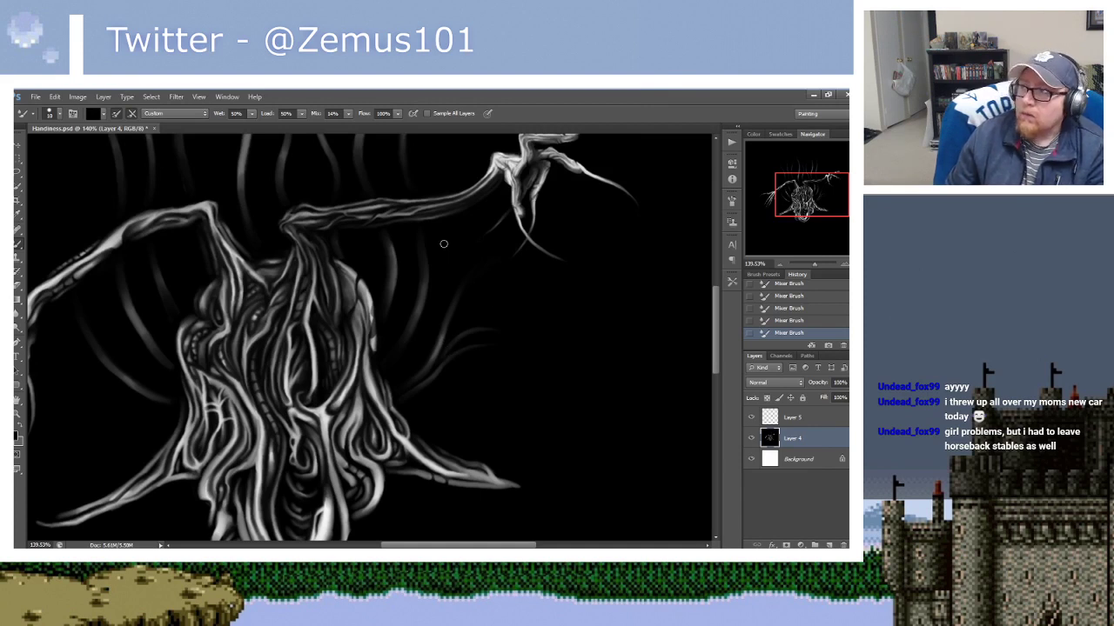
{"action": "mouse_move", "coordinate": [475, 293]}
{"action": "left_mouse_down"}
{"action": "mouse_move", "coordinate": [471, 266]}
{"action": "mouse_move", "coordinate": [446, 275]}
{"action": "left_mouse_up"}
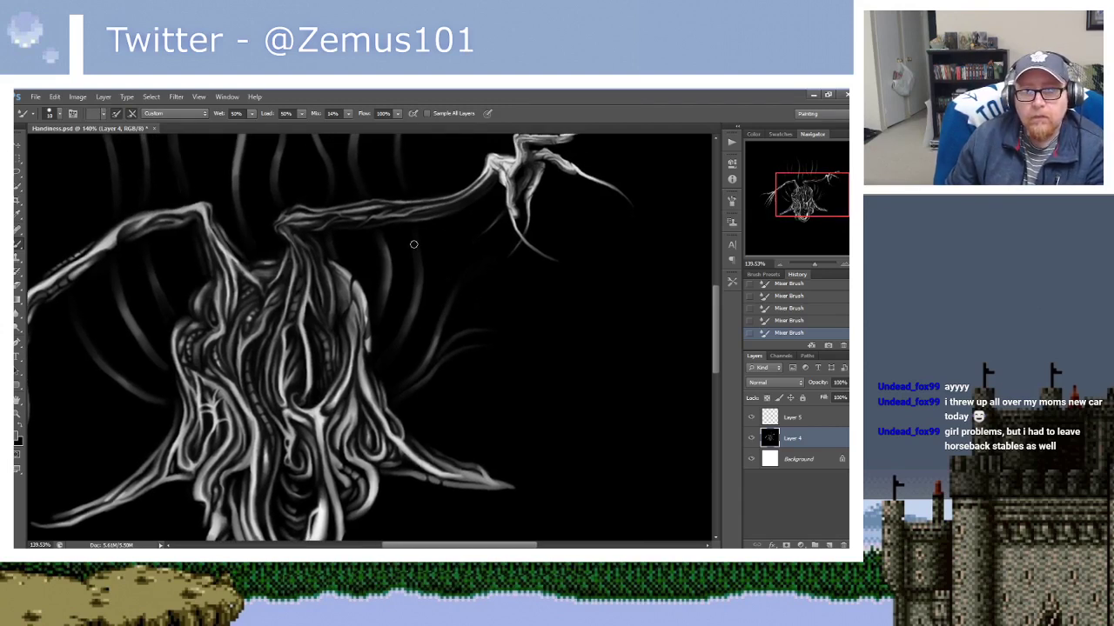
{"action": "left_click", "coordinate": [474, 333], "text": "alt"}
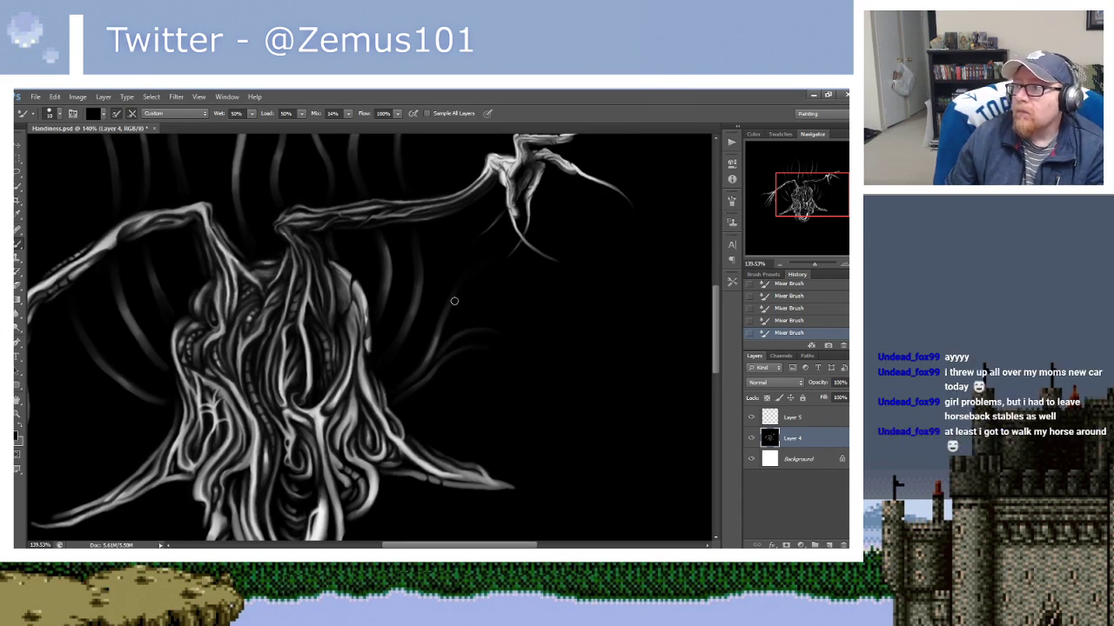
{"action": "left_click_drag", "start_coordinate": [424, 329], "coordinate": [532, 260]}
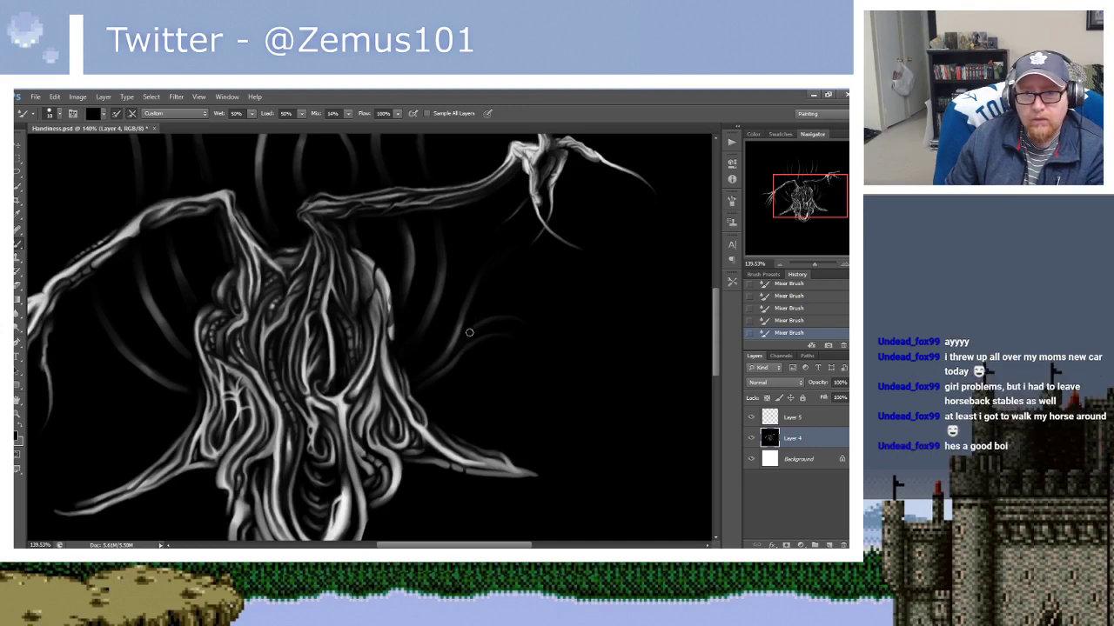
Swap the working colours and resample grey and black to reload the brush with darker paint.
{"action": "key", "text": "x"}
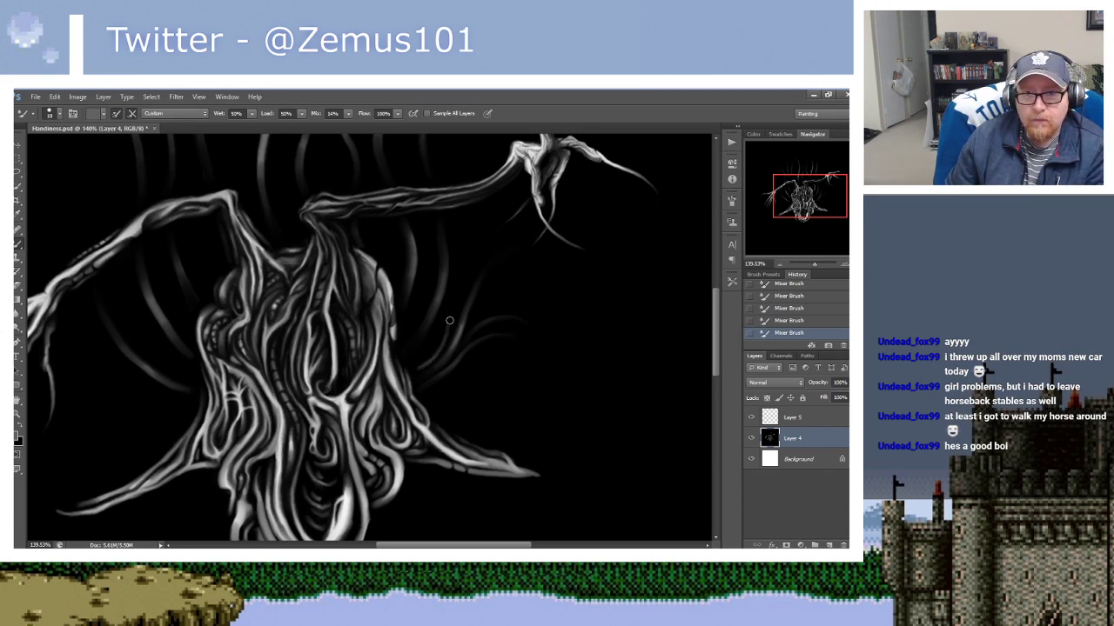
{"action": "key", "text": "x"}
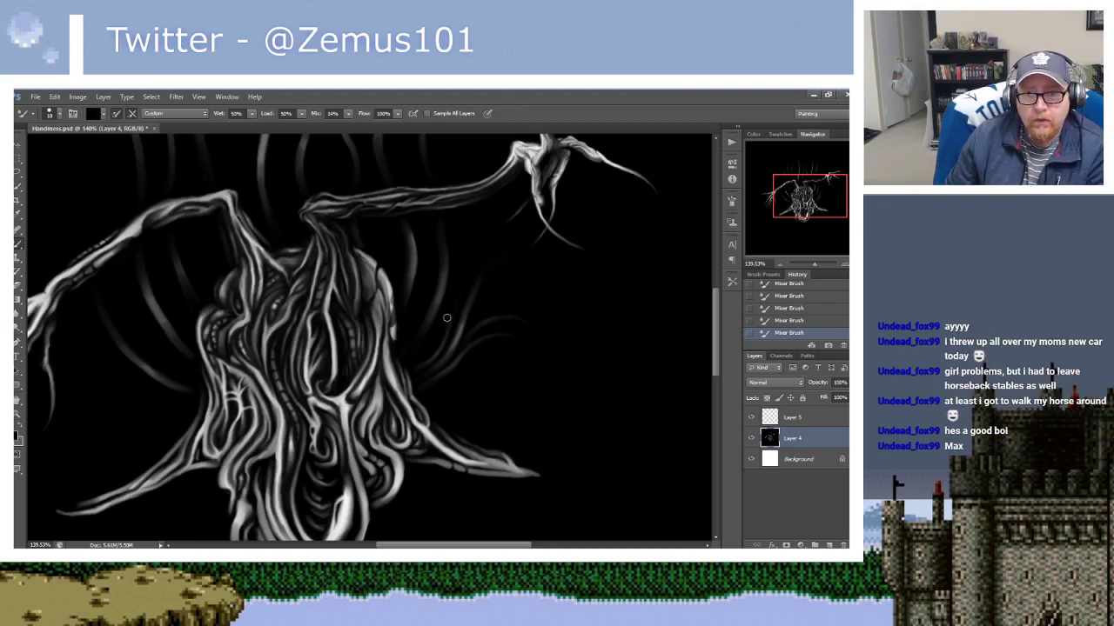
{"action": "left_click", "coordinate": [435, 353], "text": "alt"}
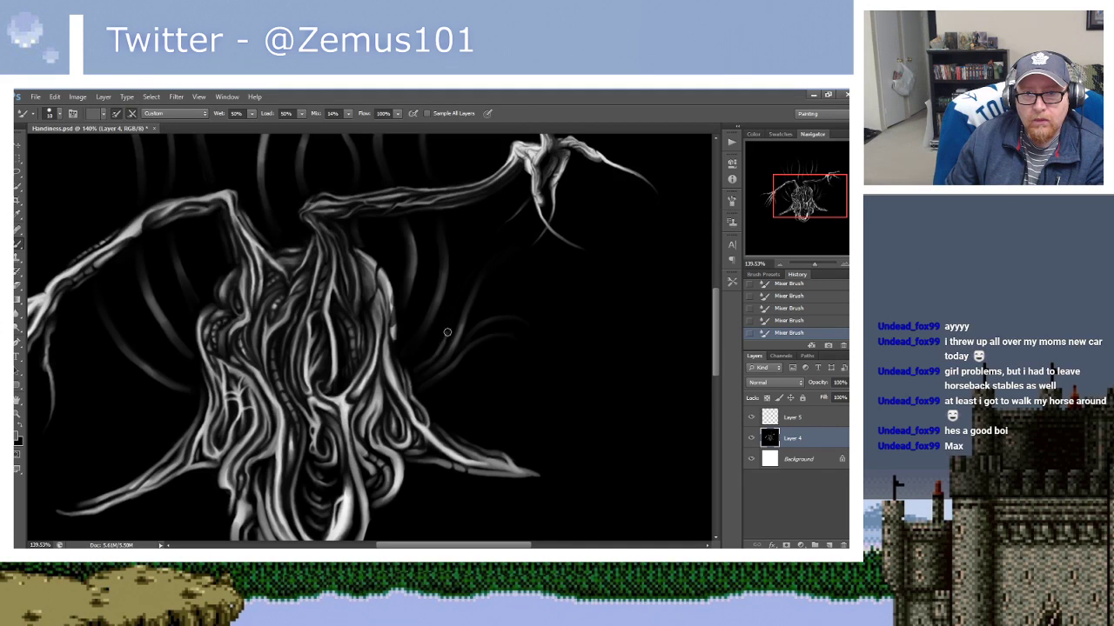
{"action": "left_click", "coordinate": [447, 333], "text": "alt"}
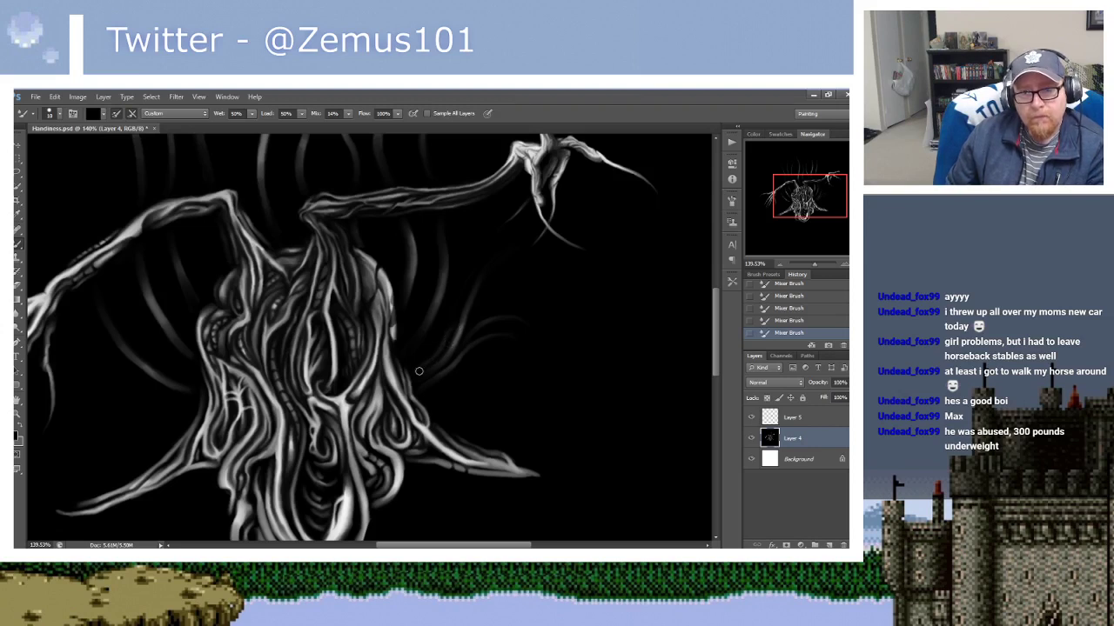
{"action": "key", "text": "x"}
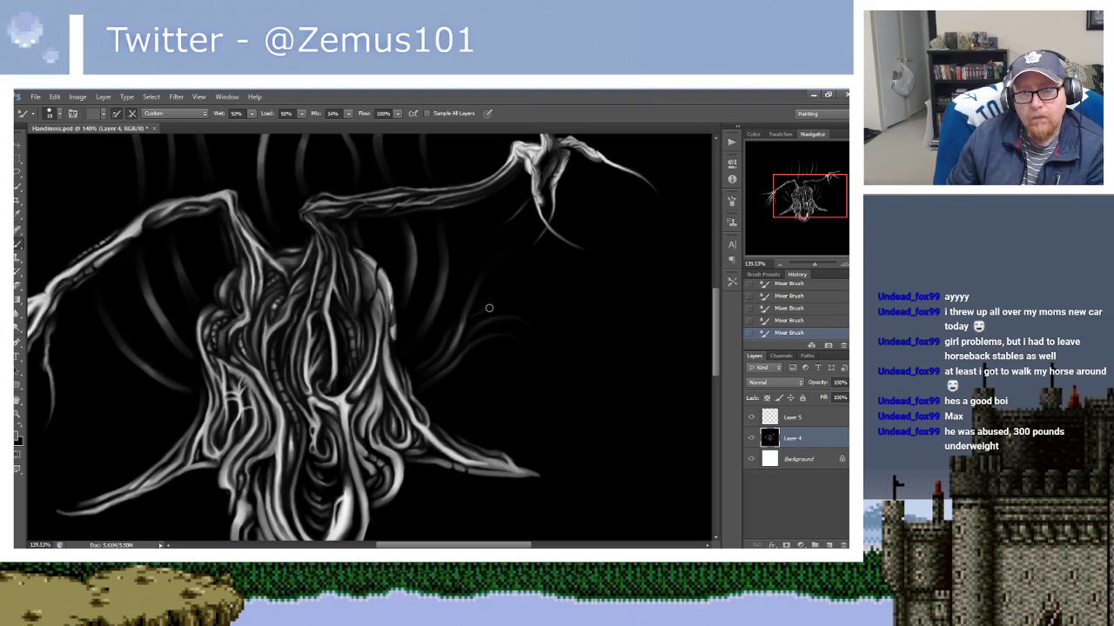
{"action": "key", "text": "x"}
{"action": "key", "text": "x"}
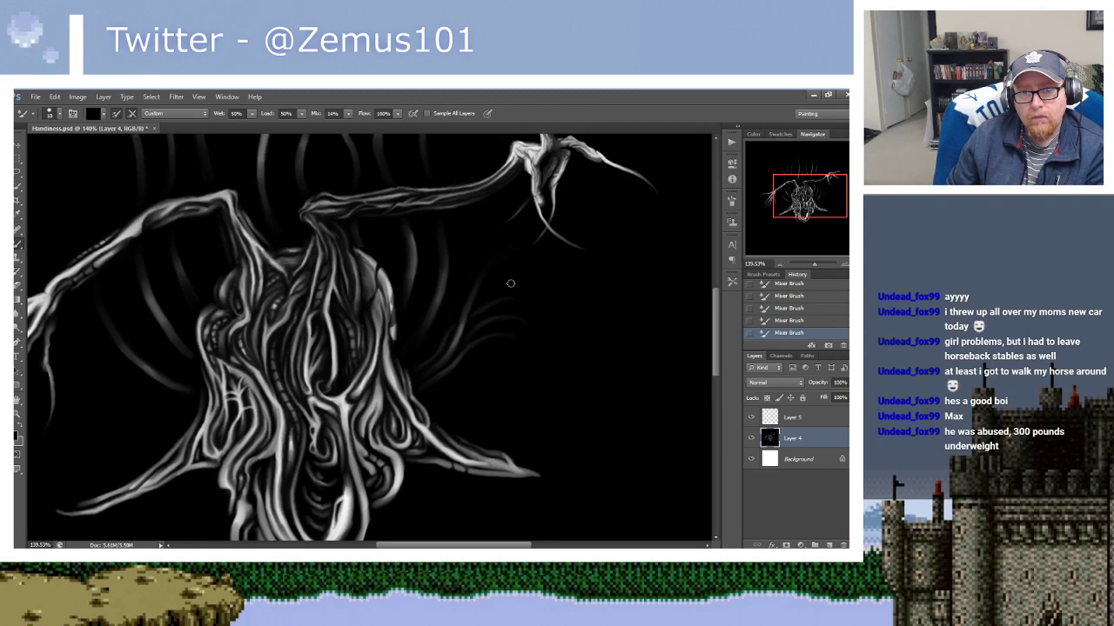
{"action": "scroll", "coordinate": [511, 283], "scroll_direction": "down", "scroll_amount": 3}
{"action": "scroll", "coordinate": [501, 296], "scroll_direction": "down", "scroll_amount": 3}
{"action": "scroll", "coordinate": [487, 309], "scroll_direction": "up", "scroll_amount": 5}
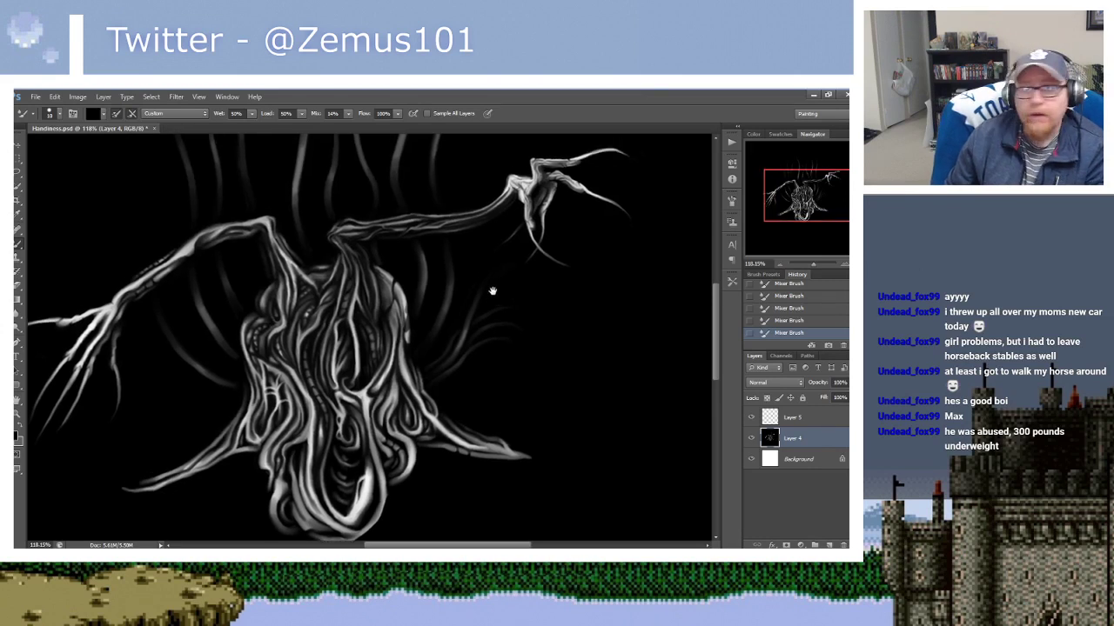
Zoom in close on the trunk's right edge and sample black from the background.
{"action": "scroll", "coordinate": [493, 293], "scroll_direction": "down", "scroll_amount": 1}
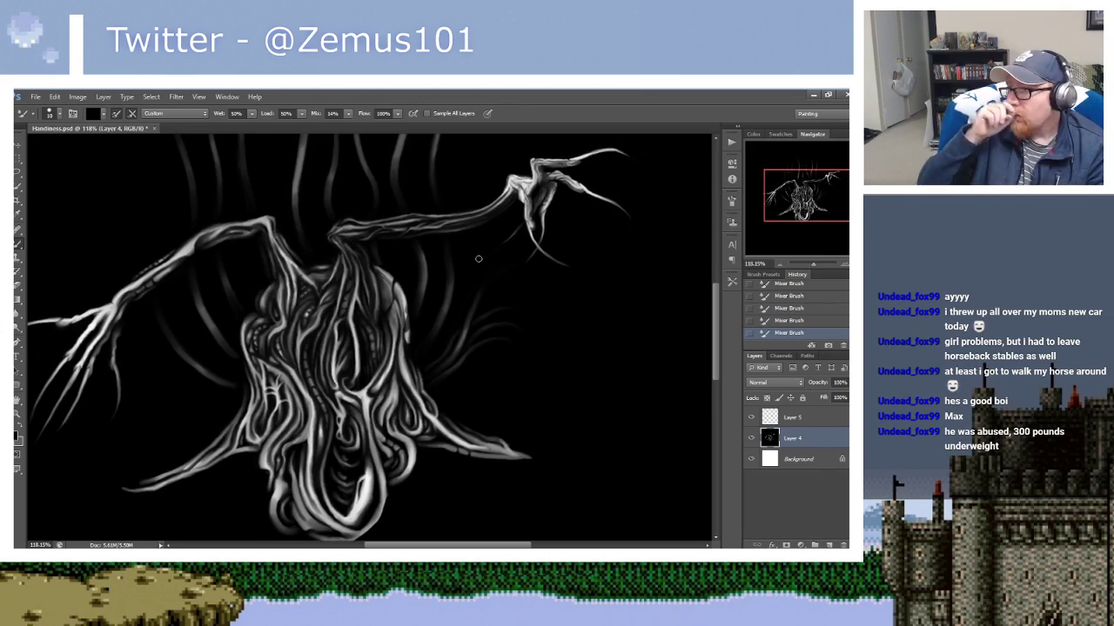
{"action": "key", "text": "x"}
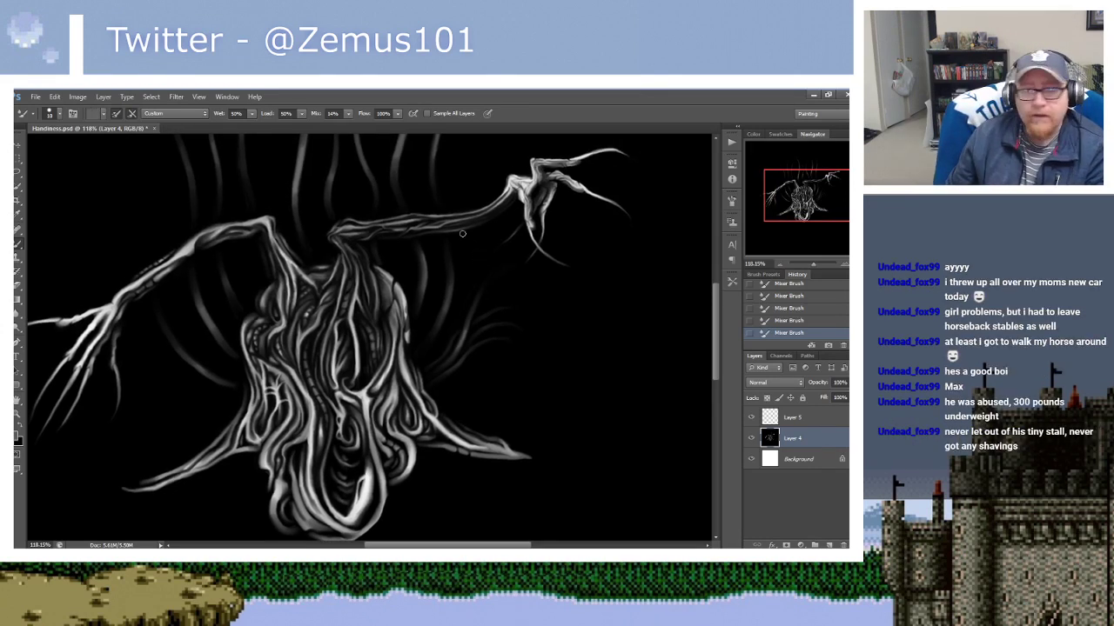
{"action": "left_click_drag", "start_coordinate": [449, 286], "coordinate": [443, 288]}
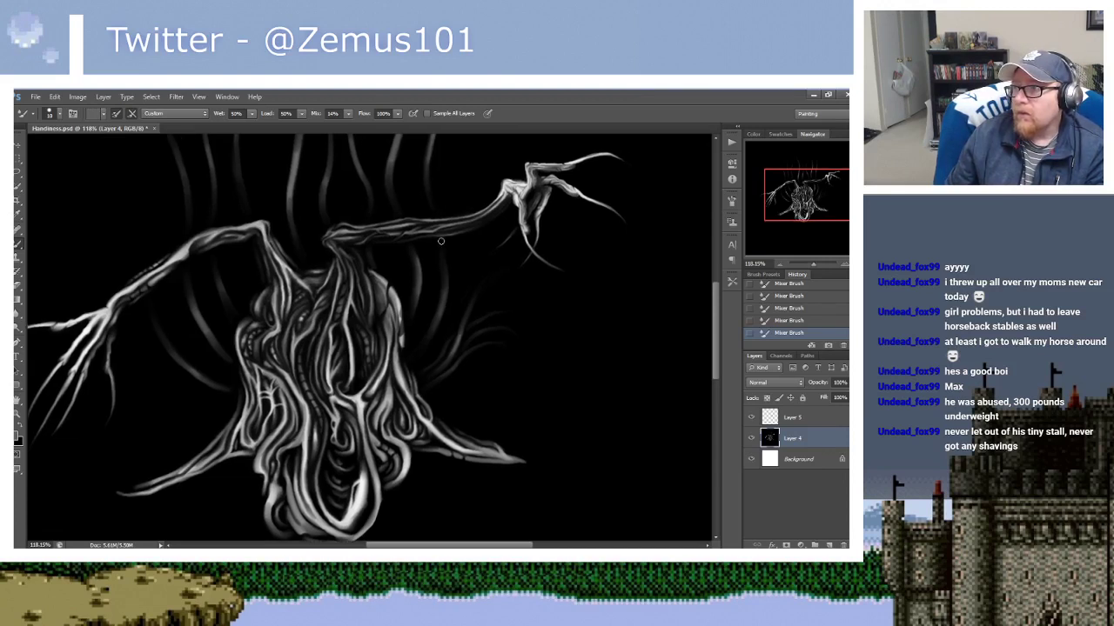
{"action": "left_click_drag", "start_coordinate": [430, 257], "coordinate": [451, 248]}
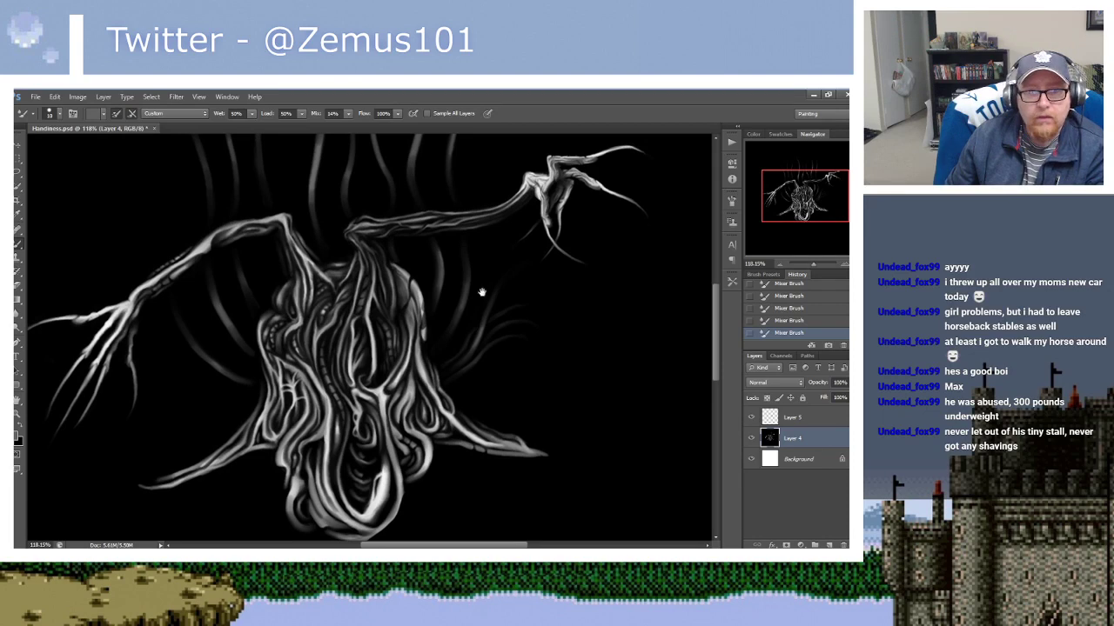
{"action": "left_click_drag", "start_coordinate": [481, 292], "coordinate": [452, 271]}
{"action": "scroll", "coordinate": [451, 271], "scroll_direction": "up", "scroll_amount": 3}
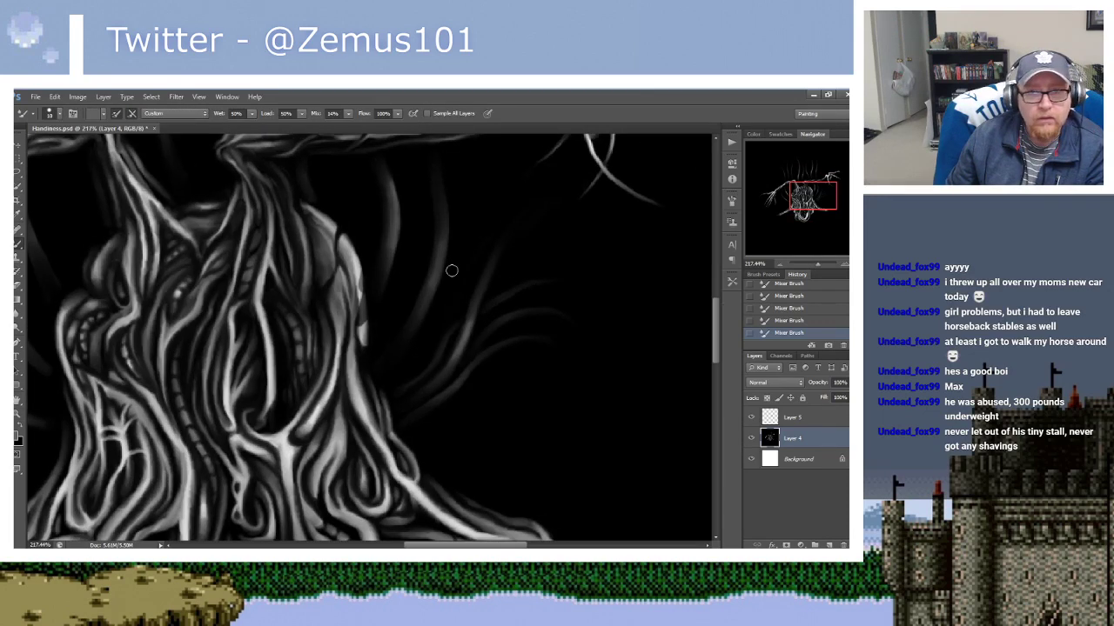
{"action": "left_click", "coordinate": [451, 270], "text": "alt"}
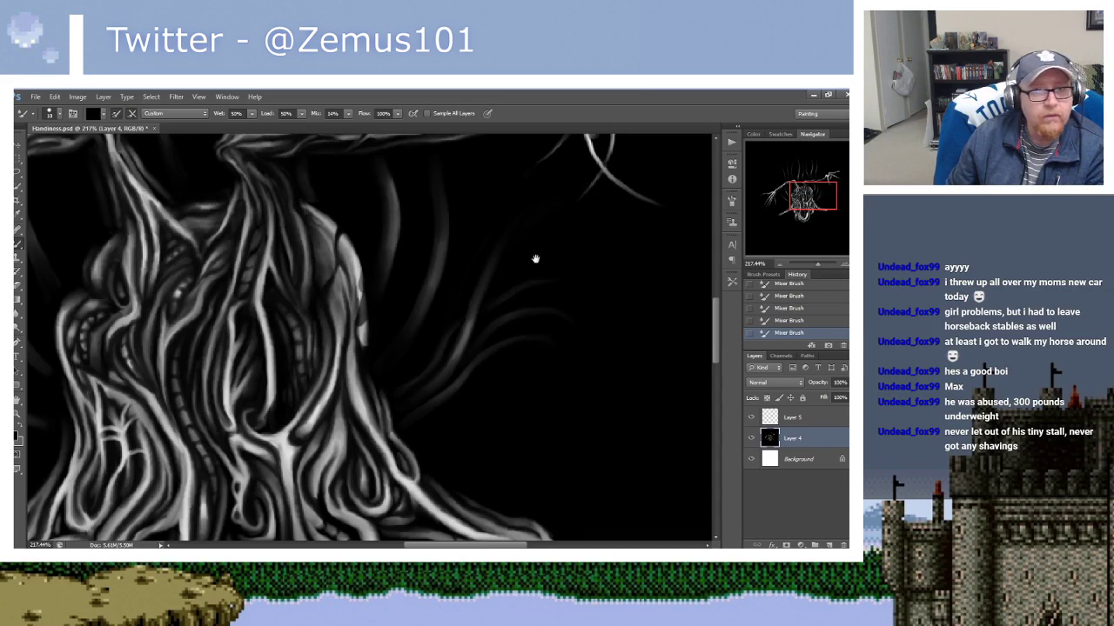
{"action": "mouse_move", "coordinate": [485, 311]}
{"action": "left_mouse_down"}
{"action": "mouse_move", "coordinate": [454, 333]}
{"action": "mouse_move", "coordinate": [435, 328]}
{"action": "left_mouse_up"}
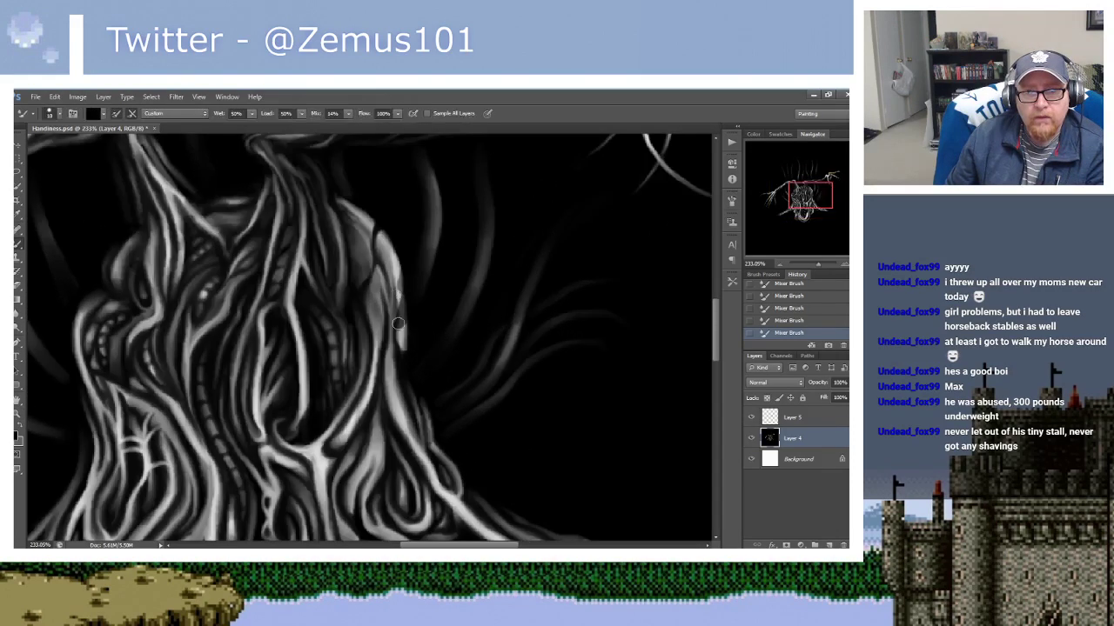
{"action": "left_click_drag", "start_coordinate": [426, 289], "coordinate": [417, 319]}
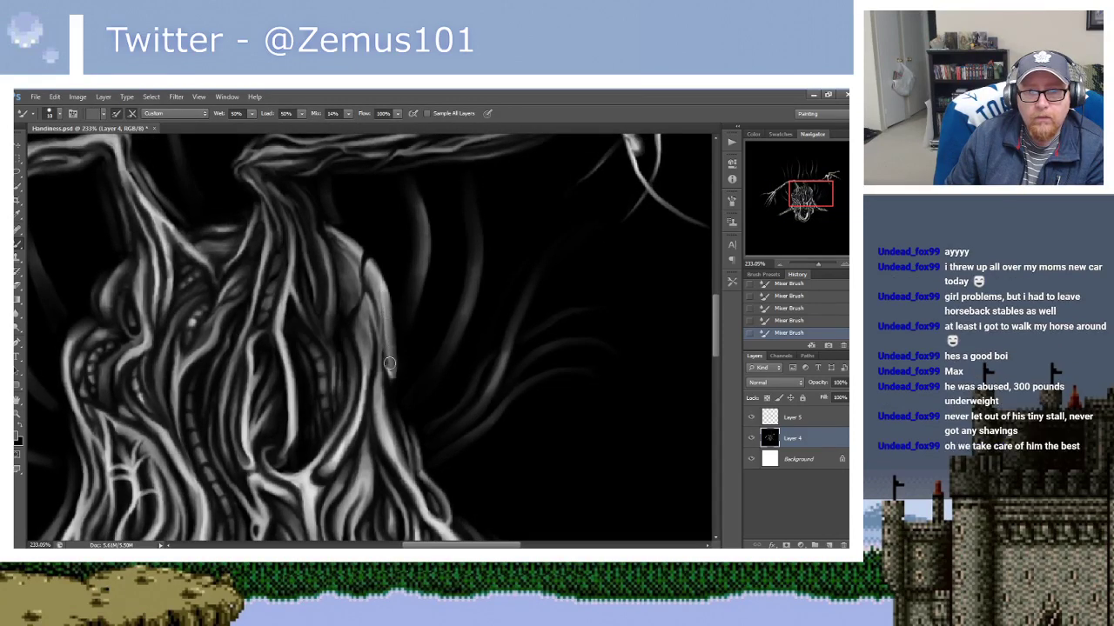
Paint along the trunk's right edge, undo the last two strokes, and also select Layer 5.
{"action": "key", "text": "x"}
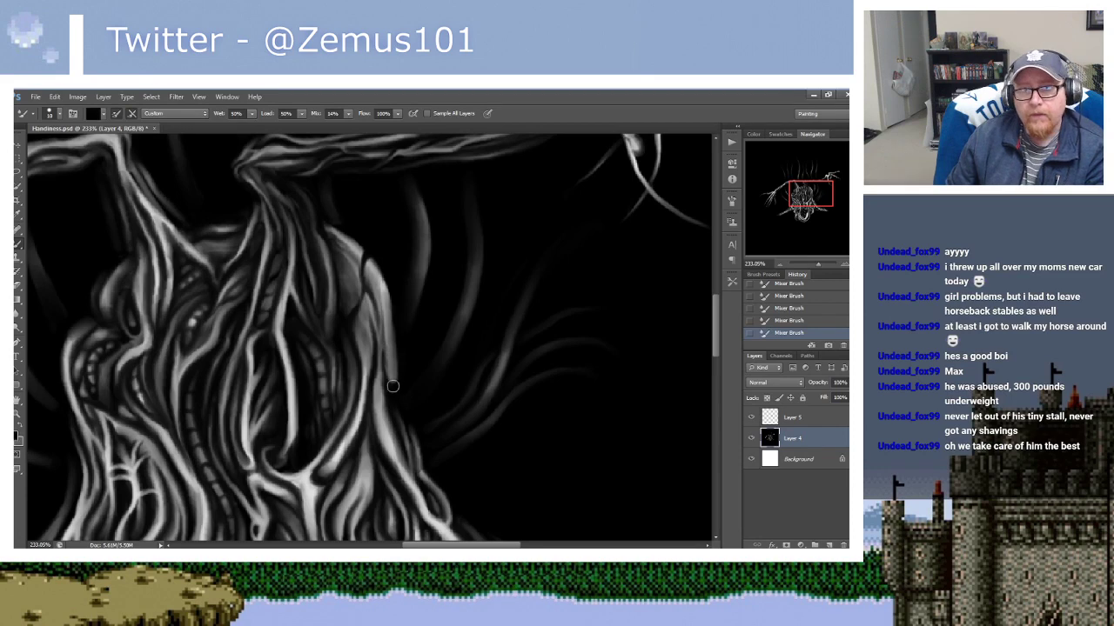
{"action": "left_click_drag", "start_coordinate": [443, 318], "coordinate": [437, 268]}
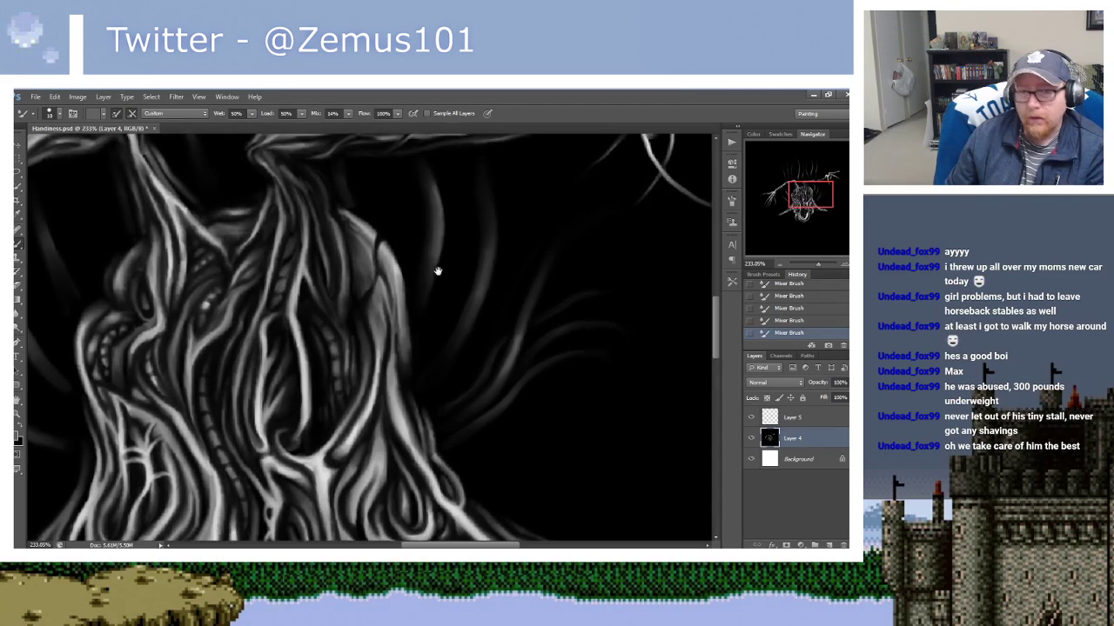
{"action": "left_click_drag", "start_coordinate": [500, 310], "coordinate": [427, 360]}
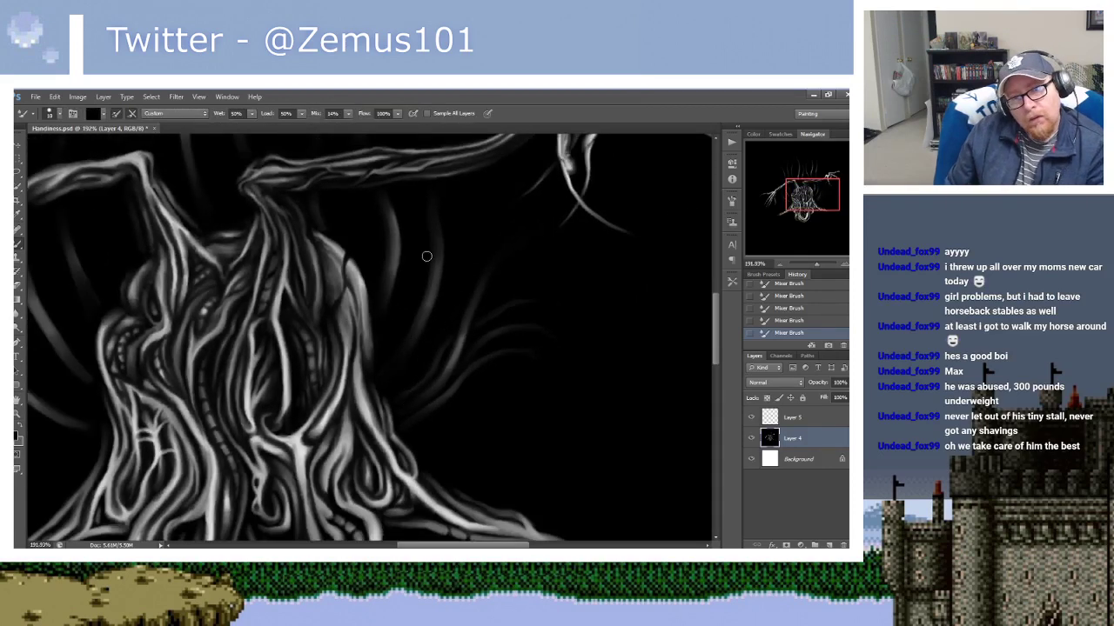
{"action": "key", "text": "x"}
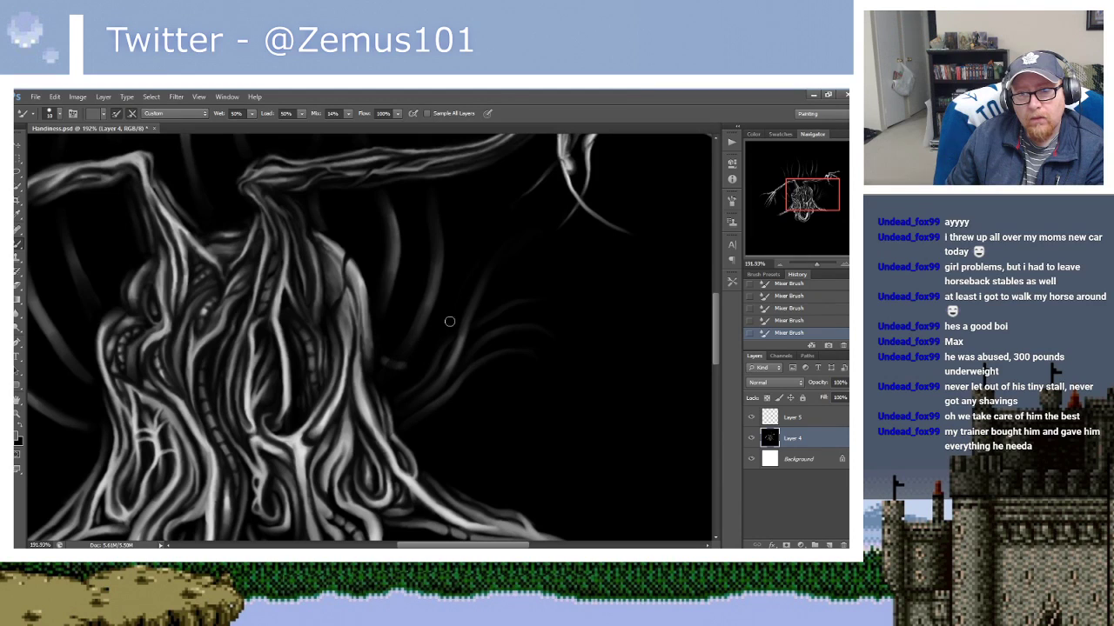
{"action": "key", "text": "ctrl+alt+z"}
{"action": "key", "text": "ctrl+alt+z"}
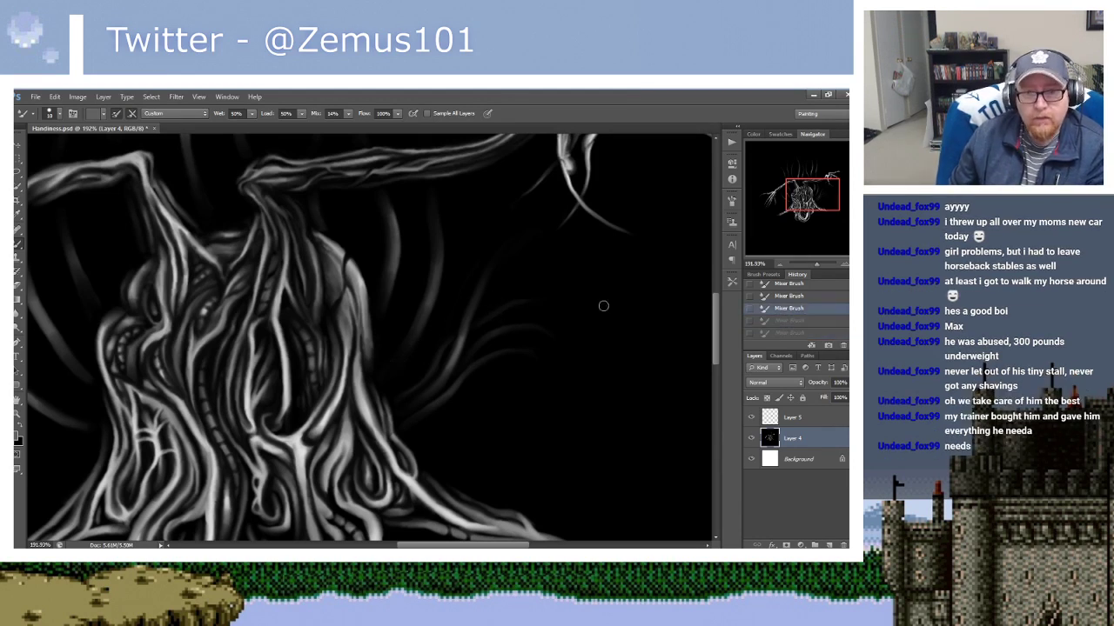
{"action": "left_click", "coordinate": [788, 418]}
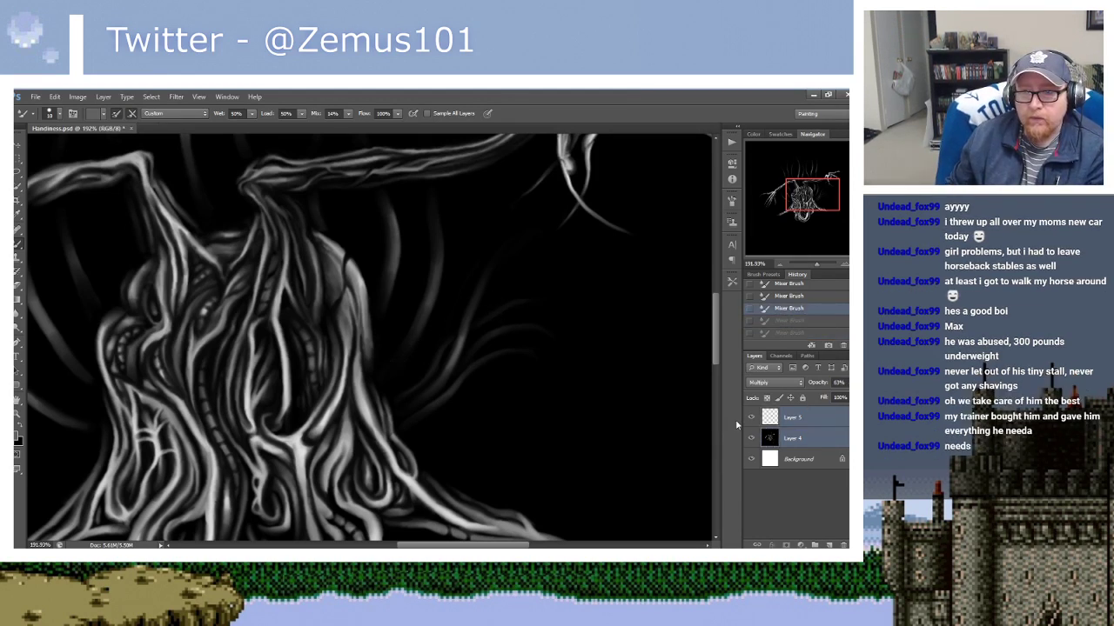
Merge Layer 4 and Layer 5 into Layer 5, blend one stroke, and load black paint.
{"action": "key", "text": "ctrl+e"}
{"action": "left_click_drag", "start_coordinate": [430, 301], "coordinate": [413, 266]}
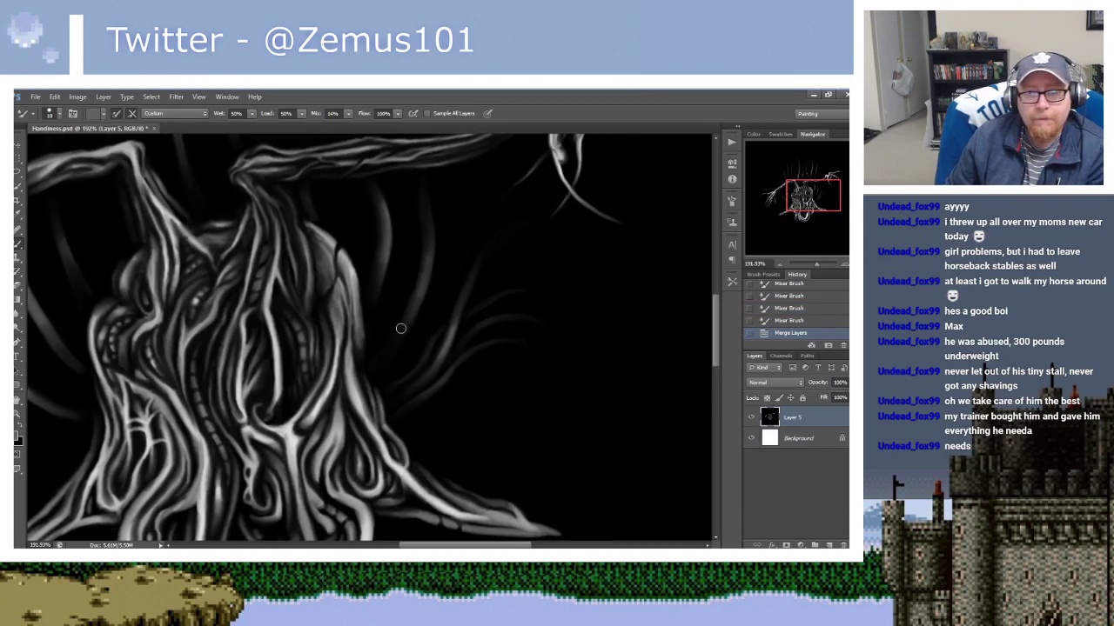
{"action": "mouse_move", "coordinate": [377, 351]}
{"action": "left_mouse_down"}
{"action": "mouse_move", "coordinate": [423, 349]}
{"action": "mouse_move", "coordinate": [447, 306]}
{"action": "left_mouse_up"}
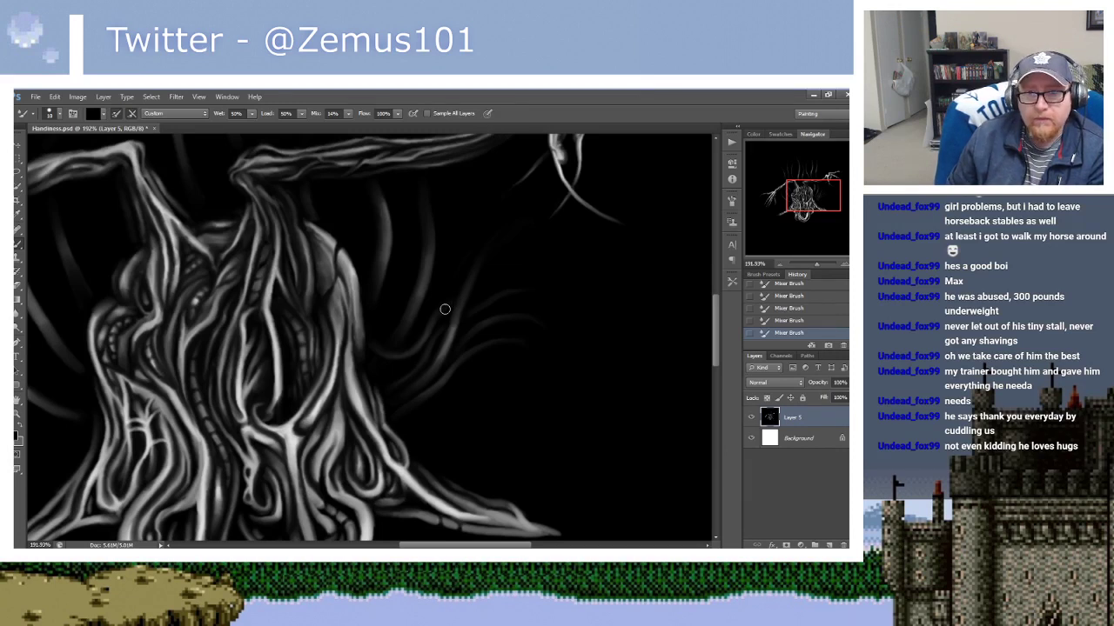
{"action": "scroll", "coordinate": [448, 306], "scroll_direction": "up", "scroll_amount": 1}
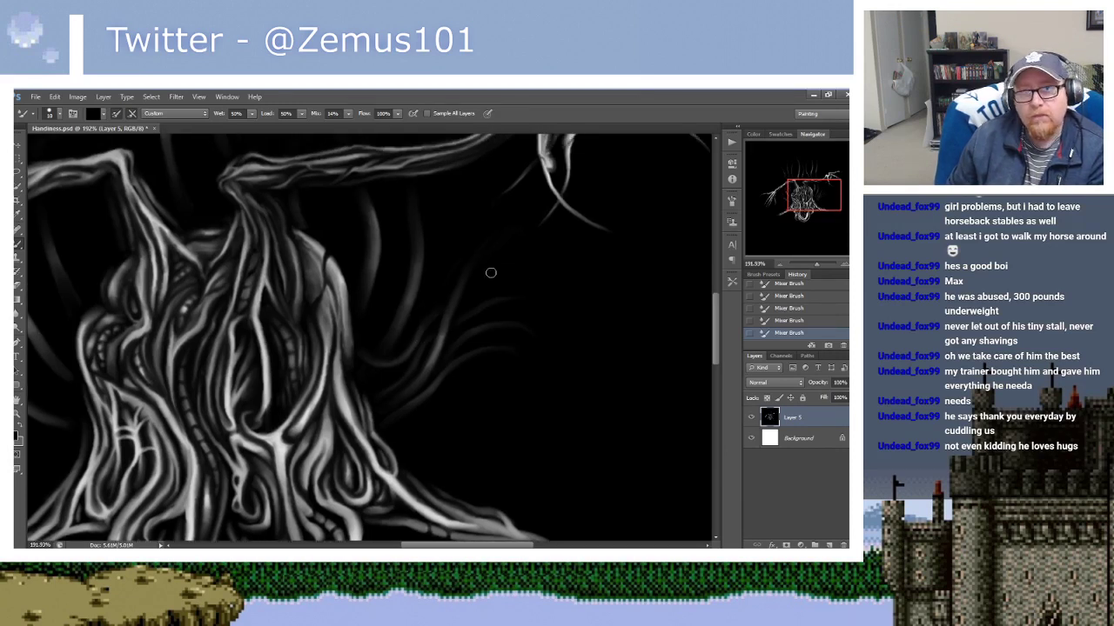
{"action": "left_click", "coordinate": [488, 290], "text": "alt"}
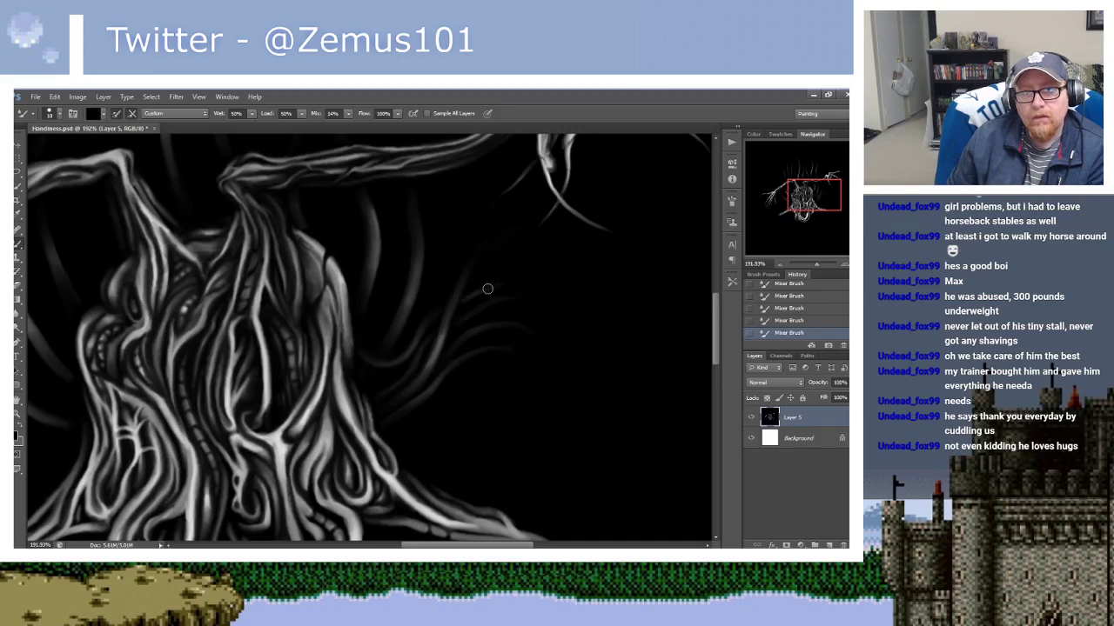
{"action": "scroll", "coordinate": [514, 269], "scroll_direction": "down", "scroll_amount": 4}
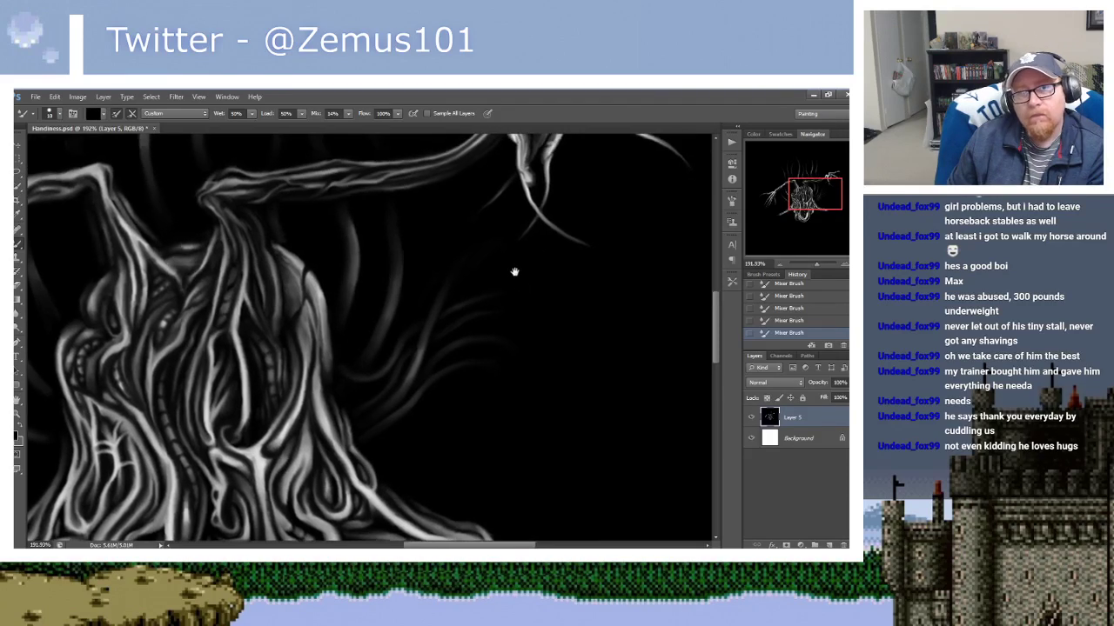
{"action": "scroll", "coordinate": [493, 299], "scroll_direction": "up", "scroll_amount": 5}
Blend a faint strand rising right of the trunk, then reload the brush with black.
{"action": "left_click_drag", "start_coordinate": [489, 272], "coordinate": [497, 288]}
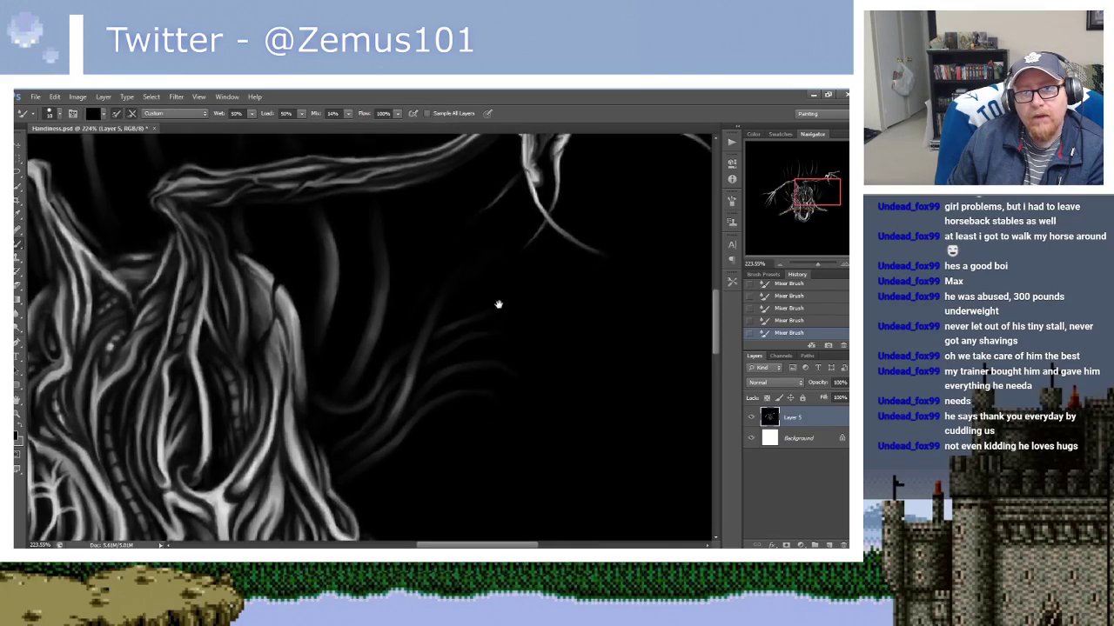
{"action": "left_click_drag", "start_coordinate": [375, 302], "coordinate": [401, 306]}
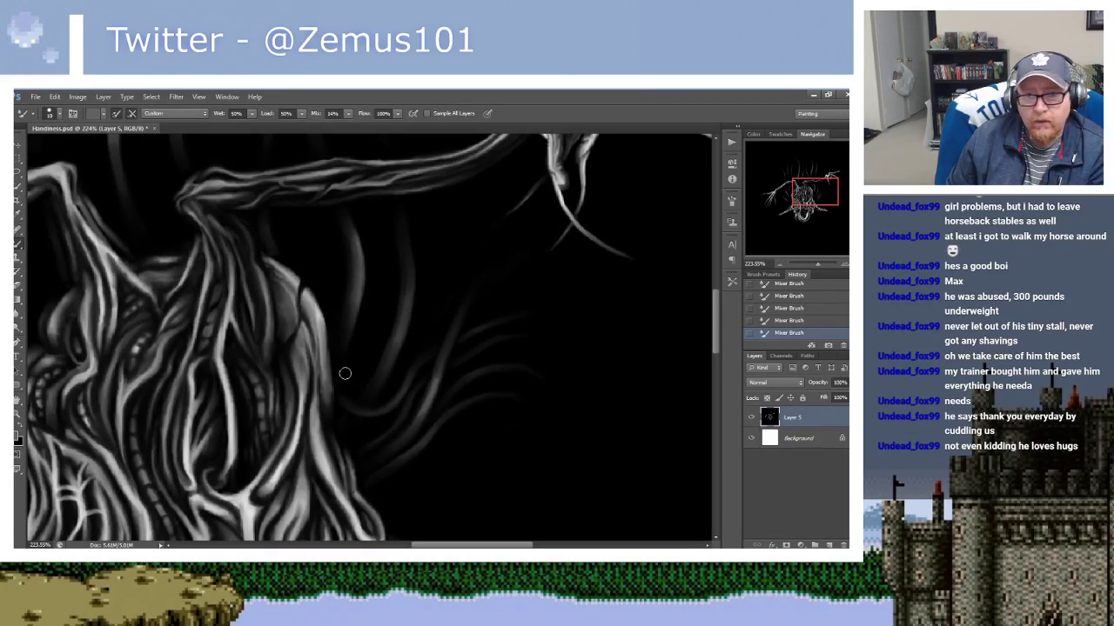
{"action": "mouse_move", "coordinate": [355, 383]}
{"action": "left_mouse_down"}
{"action": "mouse_move", "coordinate": [448, 293]}
{"action": "mouse_move", "coordinate": [513, 261]}
{"action": "left_mouse_up"}
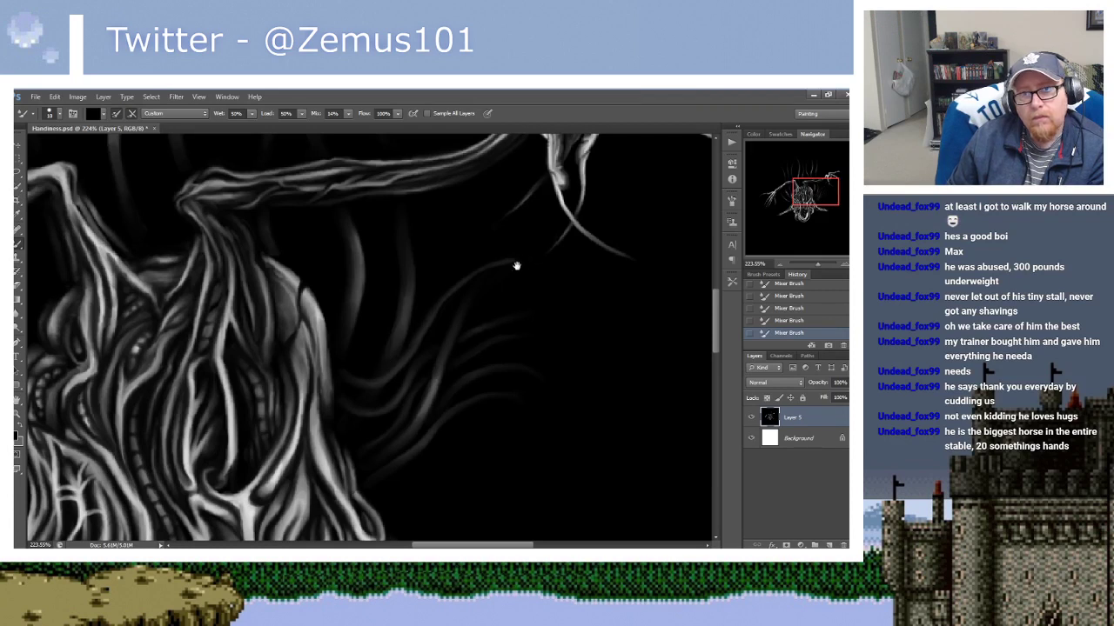
{"action": "left_click_drag", "start_coordinate": [517, 261], "coordinate": [405, 343]}
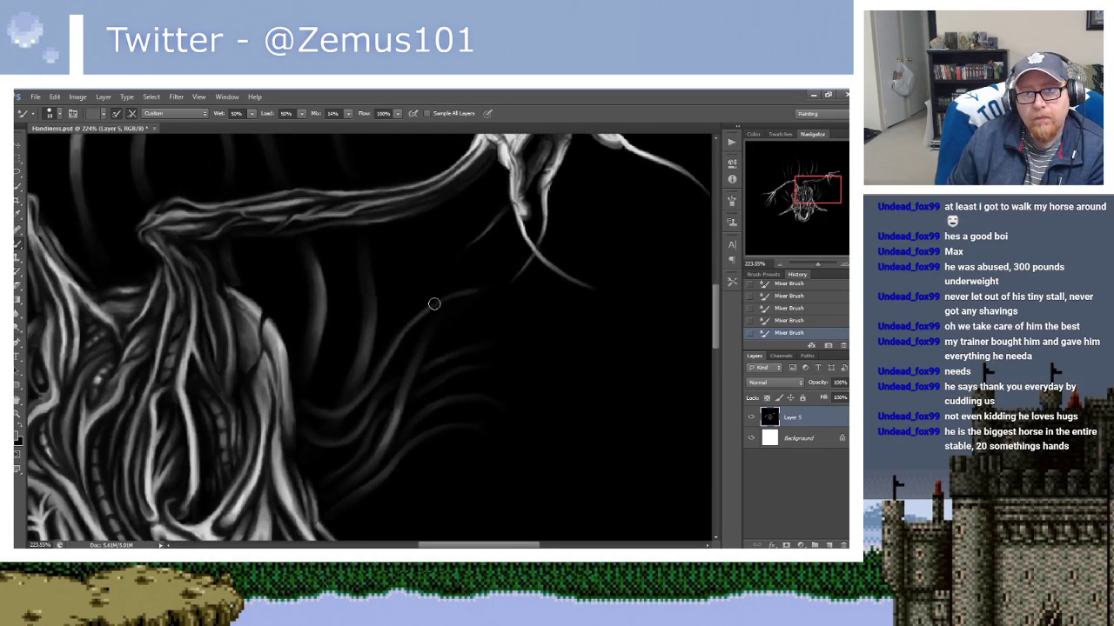
{"action": "left_click", "coordinate": [479, 291], "text": "alt"}
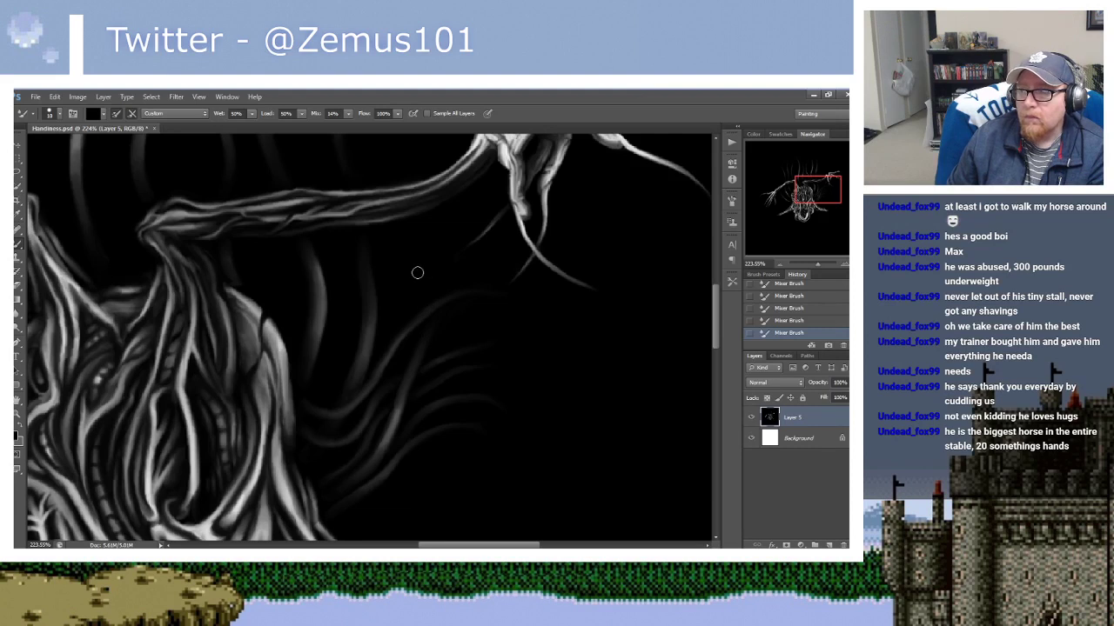
Paint faint white strands rising beside the trunk and darken the new strand's tip with black.
{"action": "key", "text": "x"}
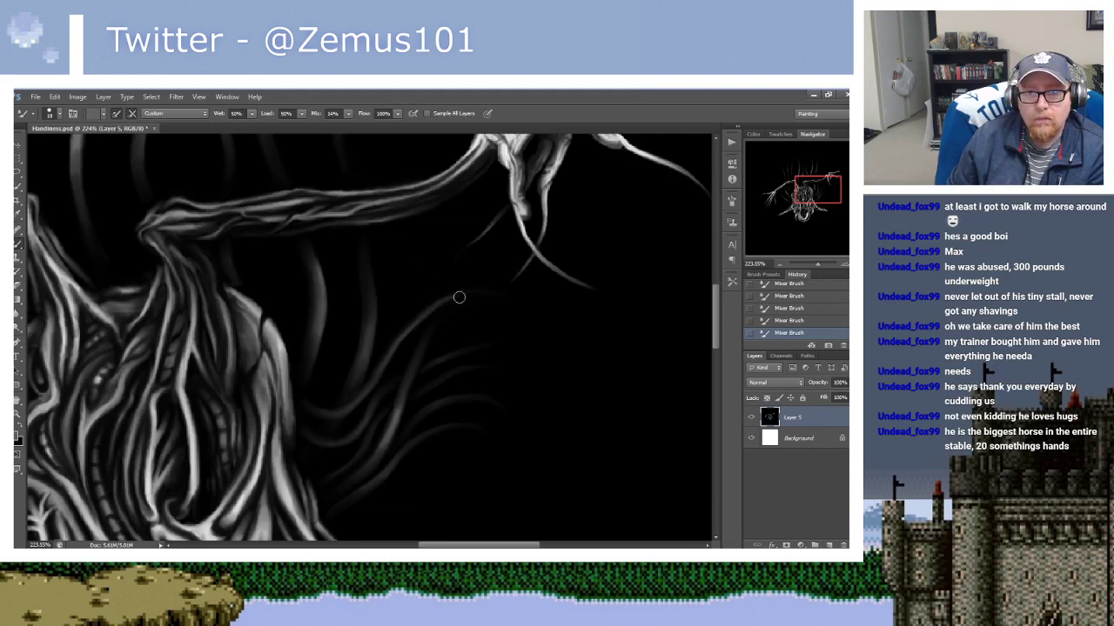
{"action": "key", "text": "x"}
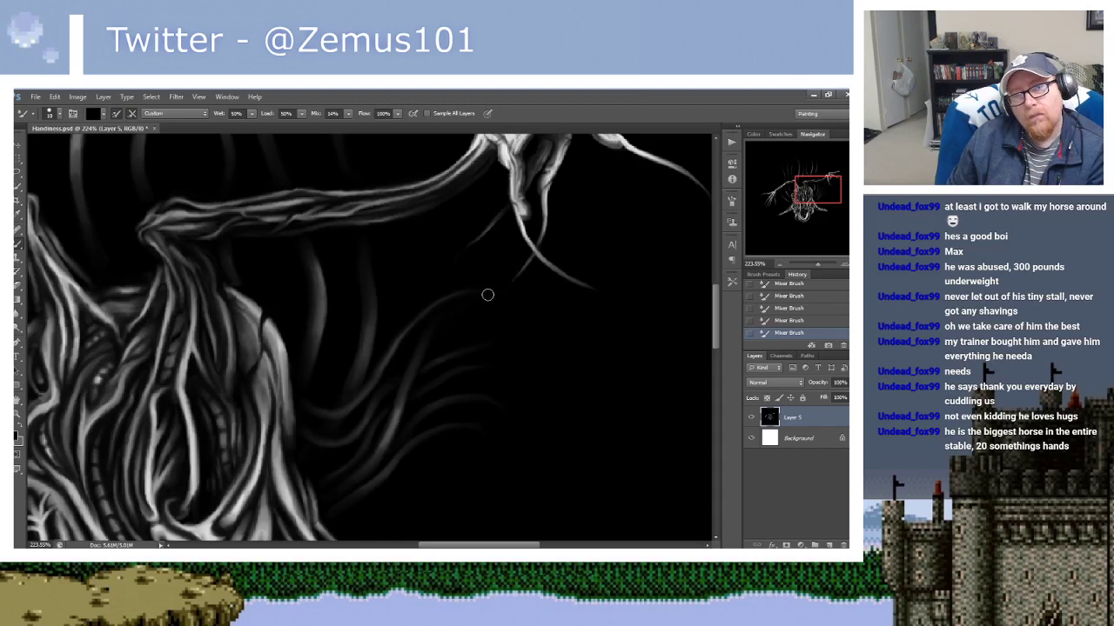
{"action": "mouse_move", "coordinate": [473, 290]}
{"action": "left_mouse_down"}
{"action": "mouse_move", "coordinate": [450, 303]}
{"action": "mouse_move", "coordinate": [405, 380]}
{"action": "mouse_move", "coordinate": [418, 338]}
{"action": "left_mouse_up"}
{"action": "key", "text": "x"}
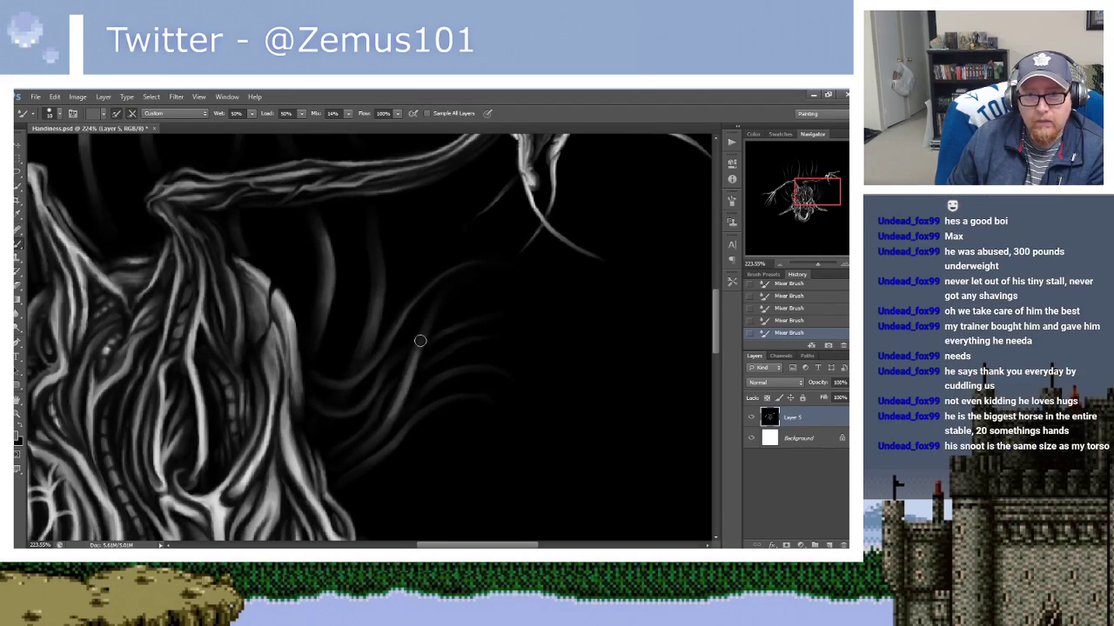
{"action": "mouse_move", "coordinate": [406, 380]}
{"action": "left_mouse_down"}
{"action": "mouse_move", "coordinate": [443, 294]}
{"action": "mouse_move", "coordinate": [443, 214]}
{"action": "left_mouse_up"}
{"action": "key", "text": "x"}
{"action": "left_click_drag", "start_coordinate": [449, 262], "coordinate": [442, 205]}
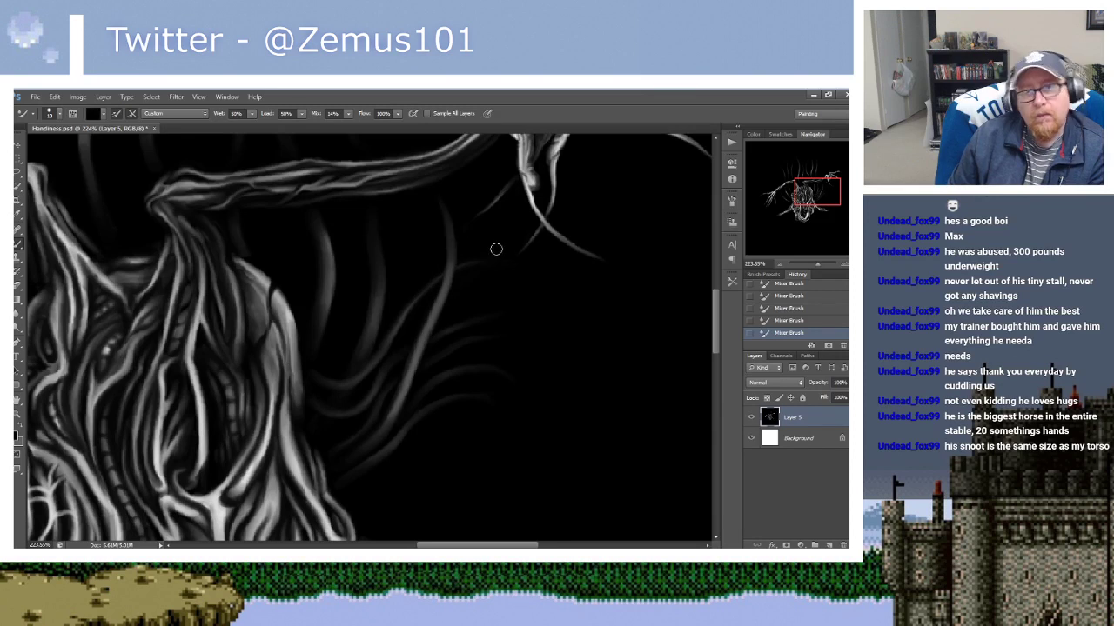
Bring the upper branch and tendrils right of the trunk into view and pick up black paint.
{"action": "left_click_drag", "start_coordinate": [475, 257], "coordinate": [443, 303]}
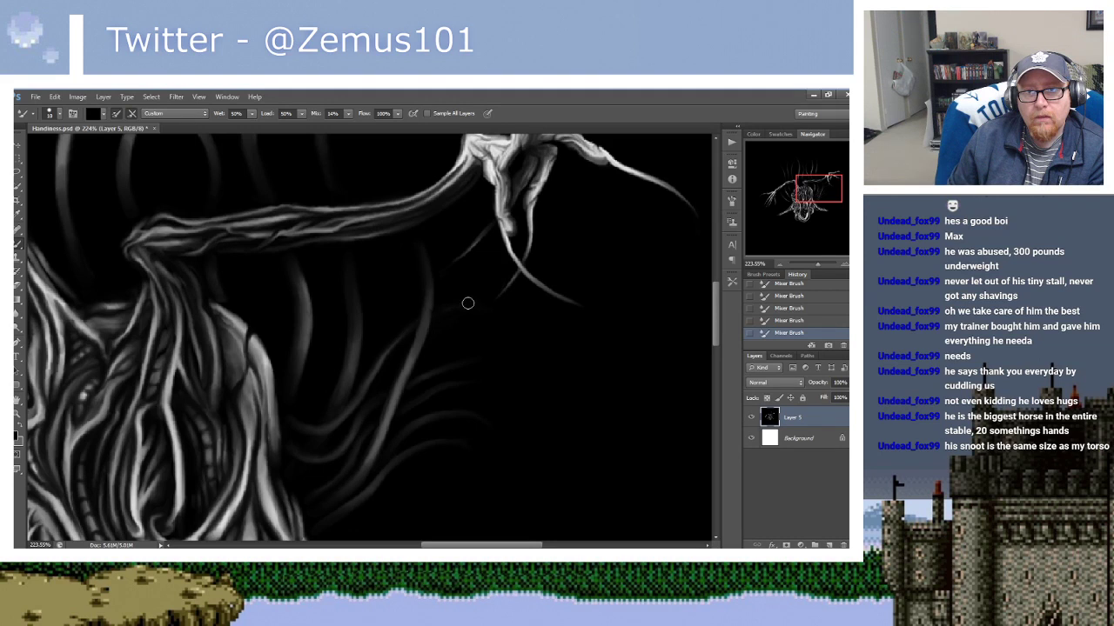
{"action": "left_click_drag", "start_coordinate": [482, 301], "coordinate": [505, 310]}
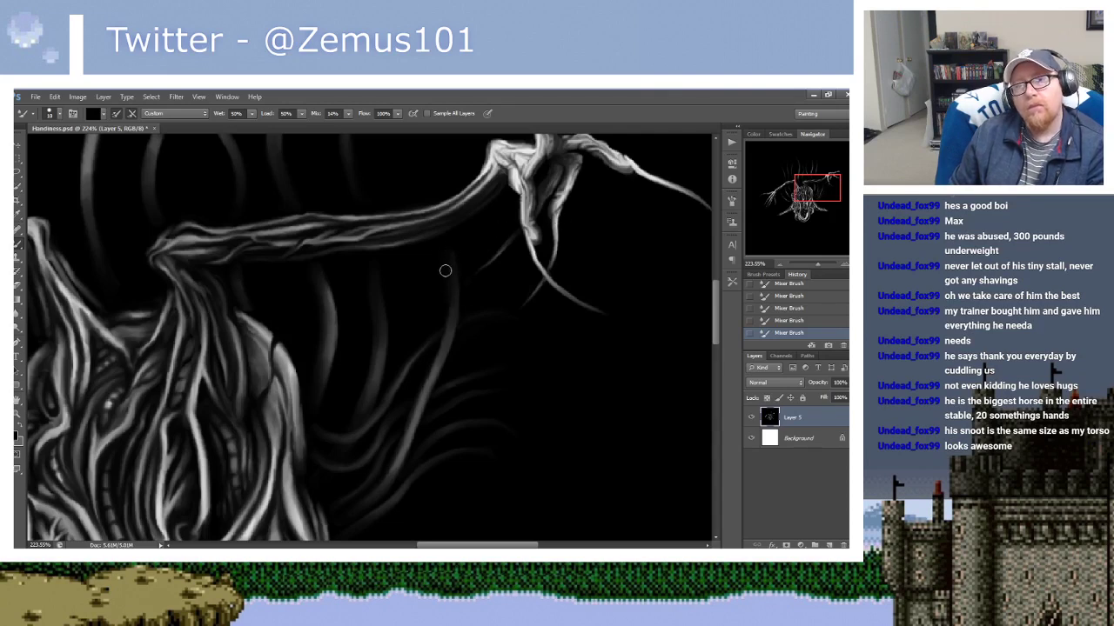
{"action": "left_click_drag", "start_coordinate": [493, 246], "coordinate": [470, 248]}
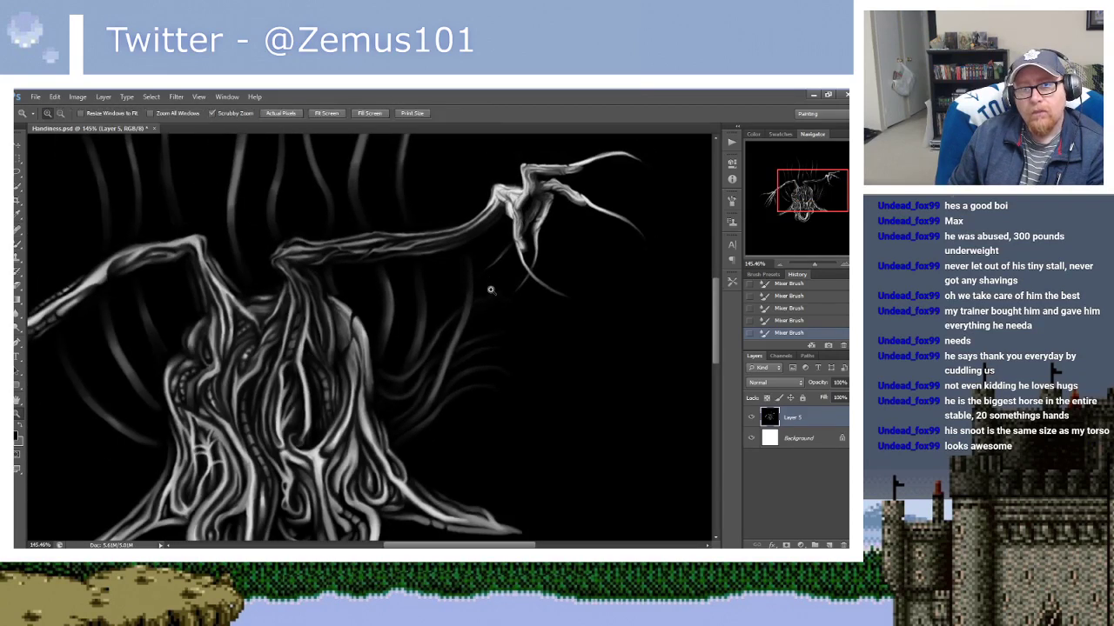
{"action": "left_click_drag", "start_coordinate": [491, 290], "coordinate": [490, 219]}
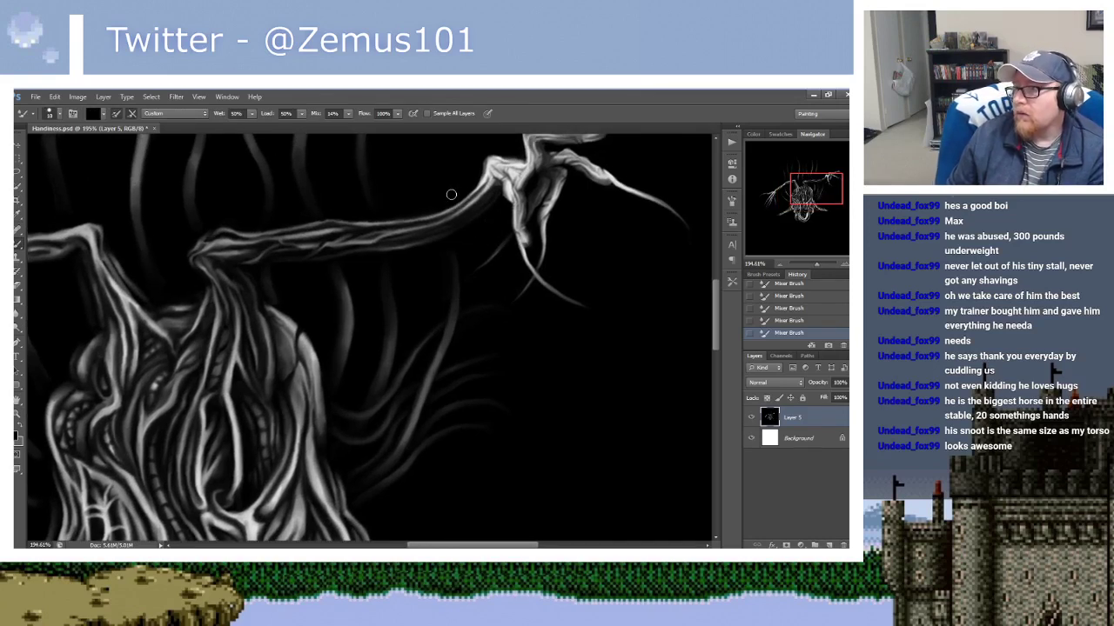
{"action": "left_click_drag", "start_coordinate": [438, 234], "coordinate": [456, 202]}
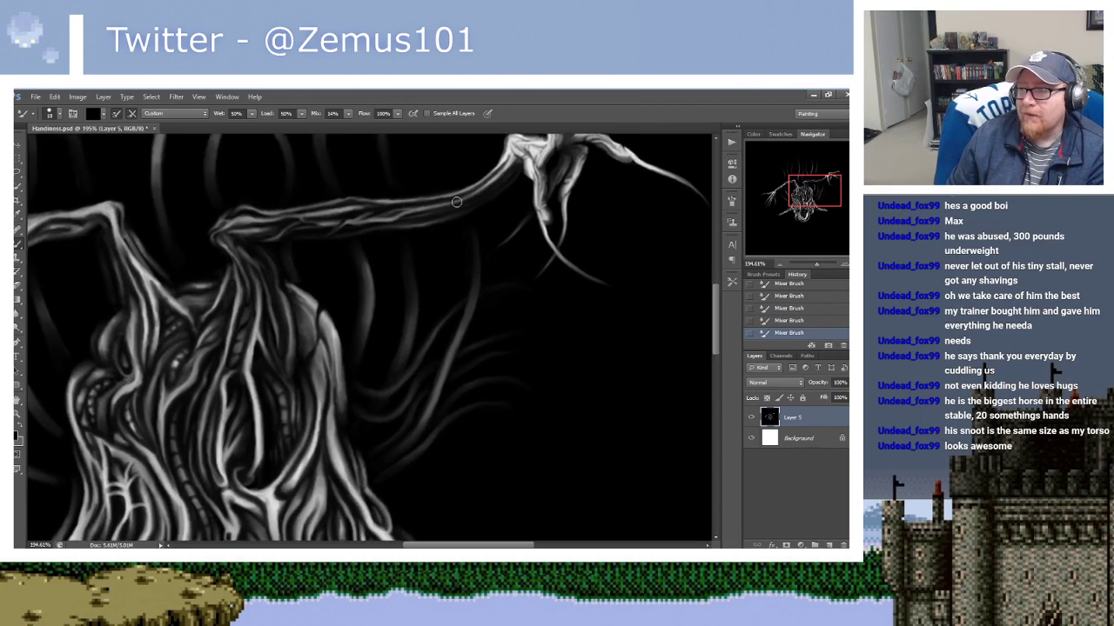
{"action": "left_click_drag", "start_coordinate": [459, 253], "coordinate": [448, 225]}
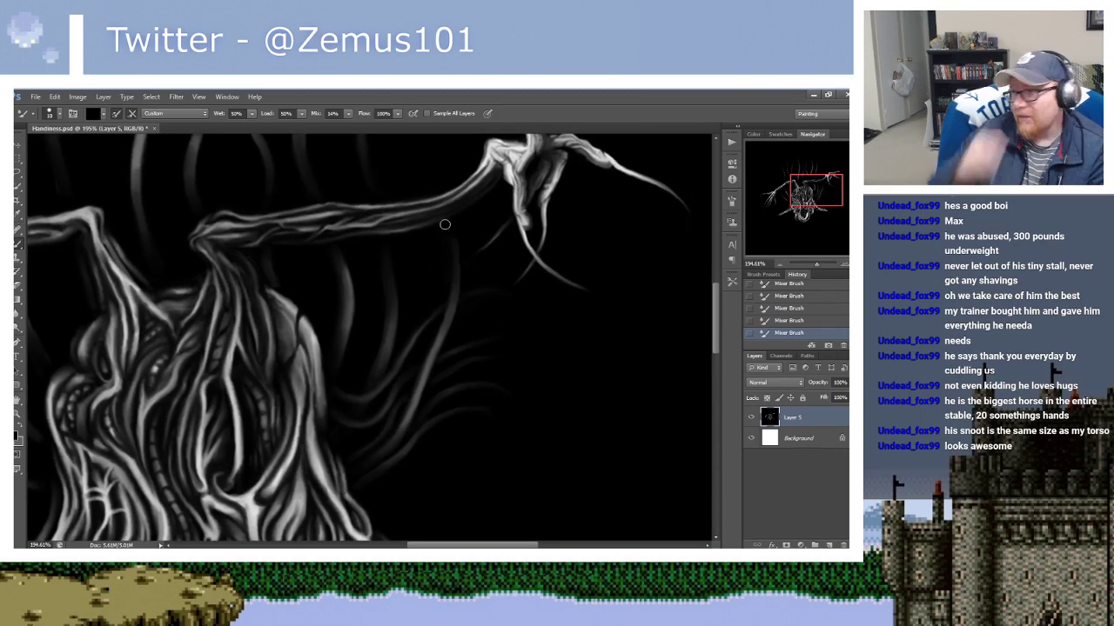
{"action": "mouse_move", "coordinate": [445, 225]}
{"action": "left_mouse_down"}
{"action": "mouse_move", "coordinate": [411, 257]}
{"action": "mouse_move", "coordinate": [455, 267]}
{"action": "mouse_move", "coordinate": [444, 235]}
{"action": "mouse_move", "coordinate": [485, 246]}
{"action": "left_mouse_up"}
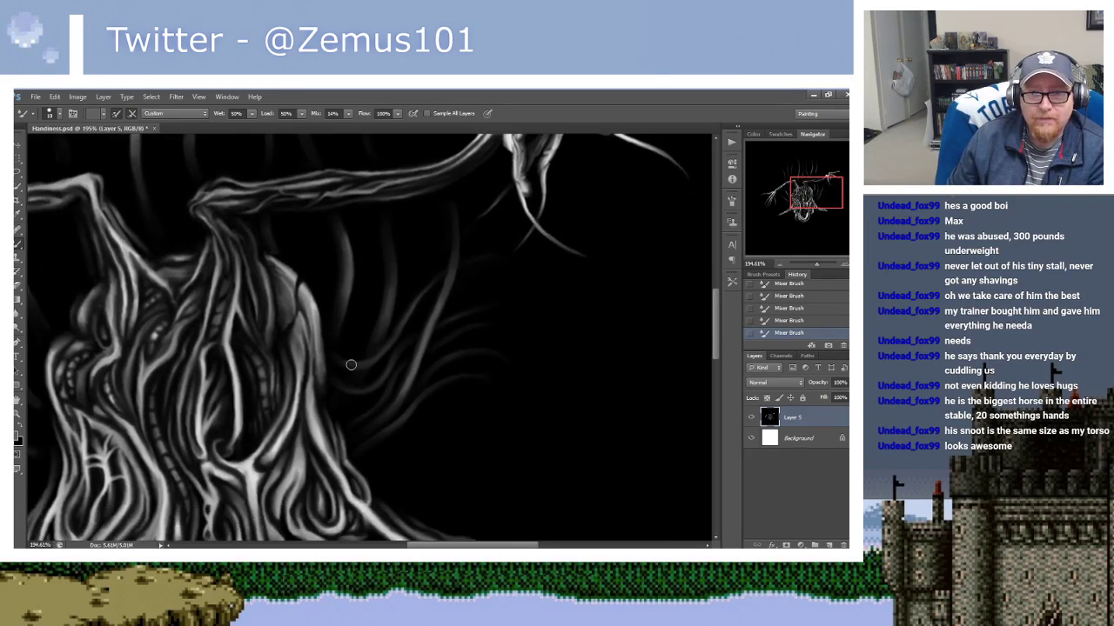
{"action": "left_click", "coordinate": [403, 329], "text": "alt"}
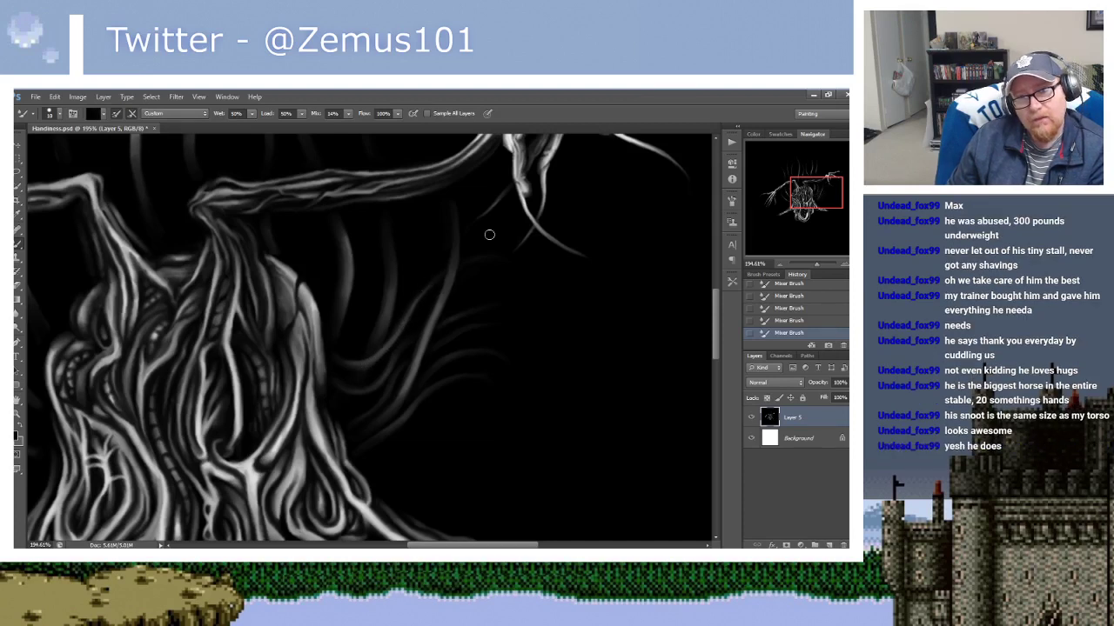
Centre the view on the whole creature and paint a light strand down its centre.
{"action": "key", "text": "space"}
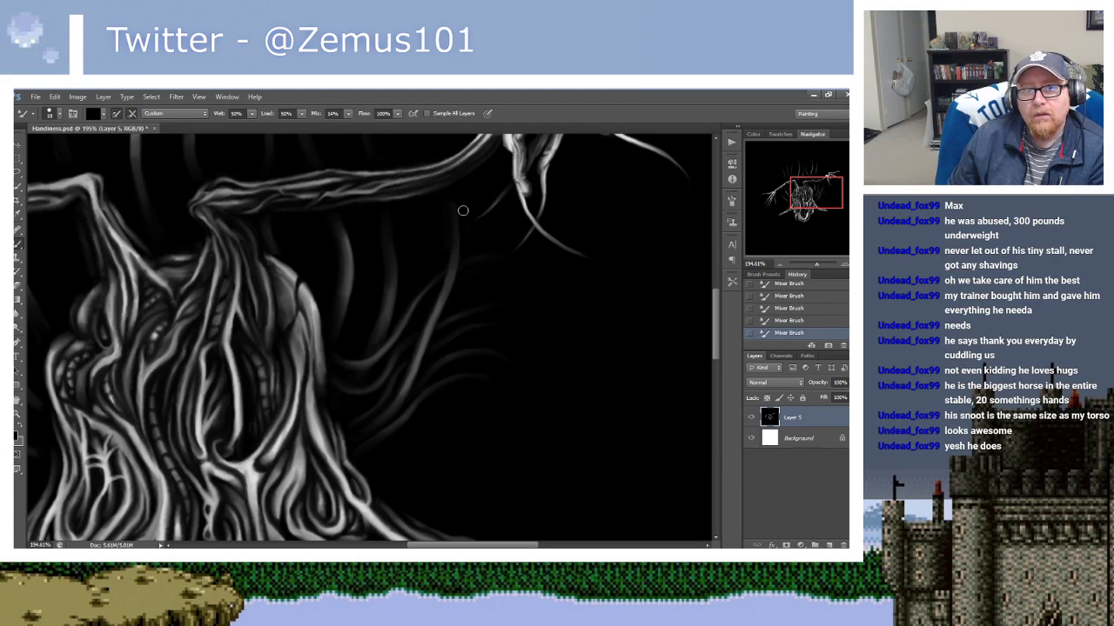
{"action": "left_click_drag", "start_coordinate": [463, 210], "coordinate": [422, 288]}
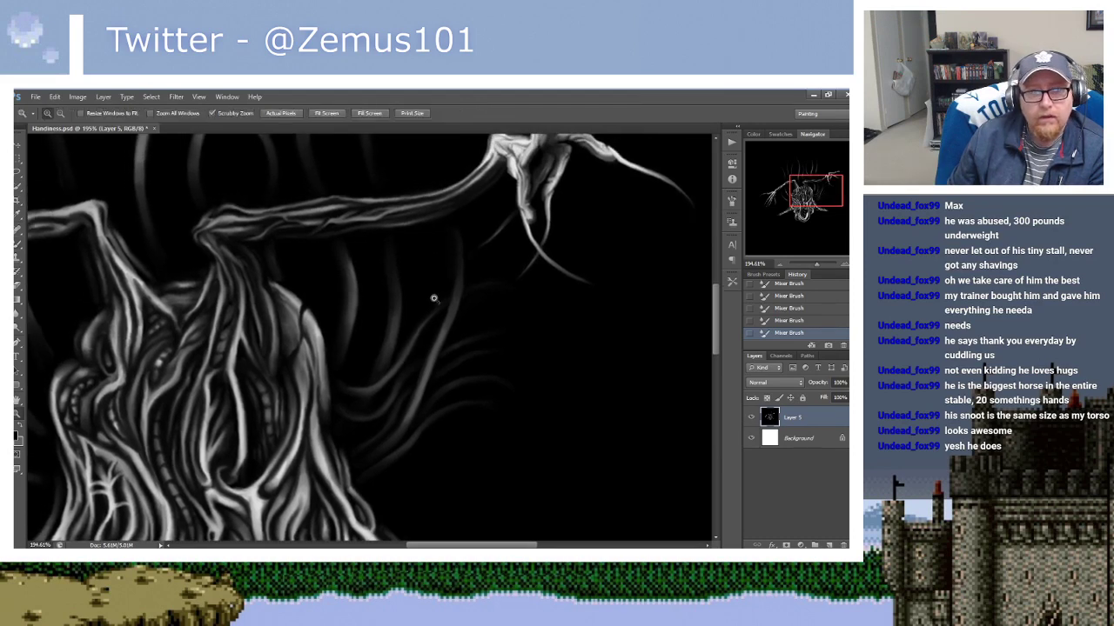
{"action": "scroll", "coordinate": [443, 244], "scroll_direction": "down", "scroll_amount": 3}
{"action": "scroll", "coordinate": [443, 244], "scroll_direction": "up", "scroll_amount": 3}
{"action": "scroll", "coordinate": [447, 261], "scroll_direction": "up", "scroll_amount": 2}
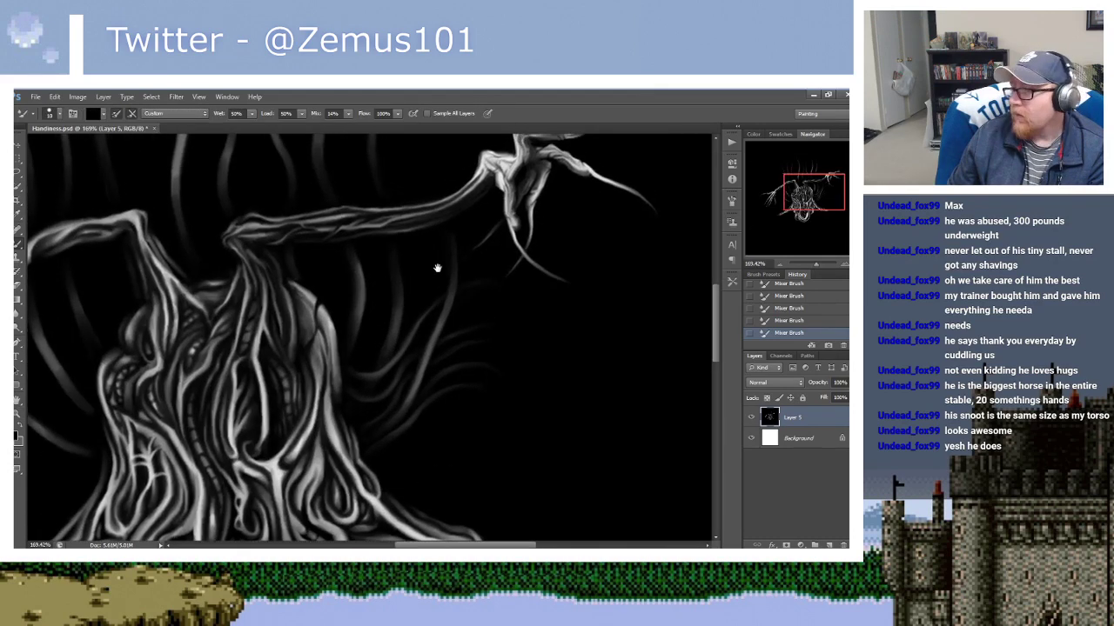
{"action": "mouse_move", "coordinate": [414, 292]}
{"action": "left_mouse_down"}
{"action": "mouse_move", "coordinate": [428, 261]}
{"action": "mouse_move", "coordinate": [403, 277]}
{"action": "mouse_move", "coordinate": [487, 187]}
{"action": "left_mouse_up"}
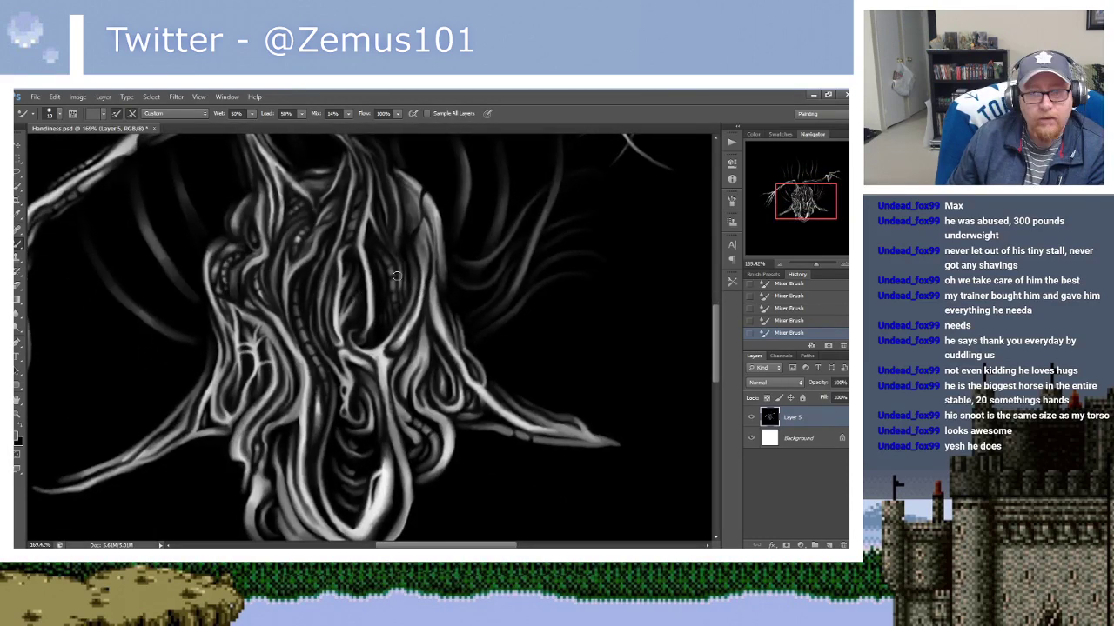
{"action": "mouse_move", "coordinate": [357, 209]}
{"action": "left_mouse_down"}
{"action": "mouse_move", "coordinate": [366, 331]}
{"action": "mouse_move", "coordinate": [350, 295]}
{"action": "mouse_move", "coordinate": [343, 325]}
{"action": "mouse_move", "coordinate": [261, 326]}
{"action": "left_mouse_up"}
{"action": "key", "text": "b"}
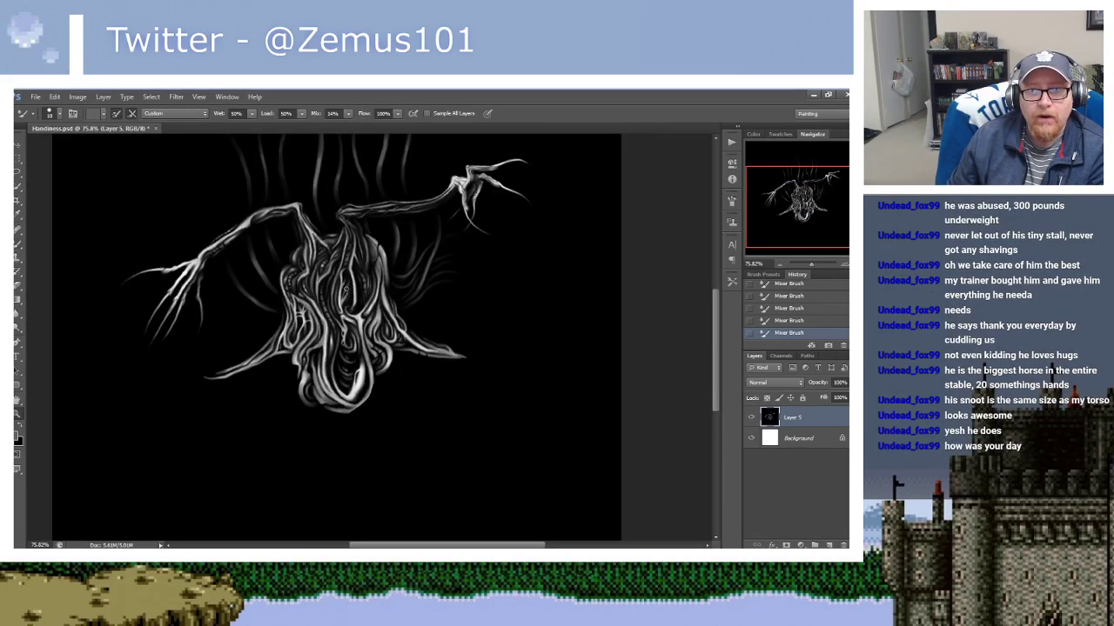
Zoom in on the tendrils beside the trunk and blend them with repeatedly reloaded black paint.
{"action": "scroll", "coordinate": [360, 286], "scroll_direction": "up", "scroll_amount": 3}
{"action": "scroll", "coordinate": [360, 287], "scroll_direction": "up", "scroll_amount": 3}
{"action": "left_click_drag", "start_coordinate": [422, 256], "coordinate": [327, 337]}
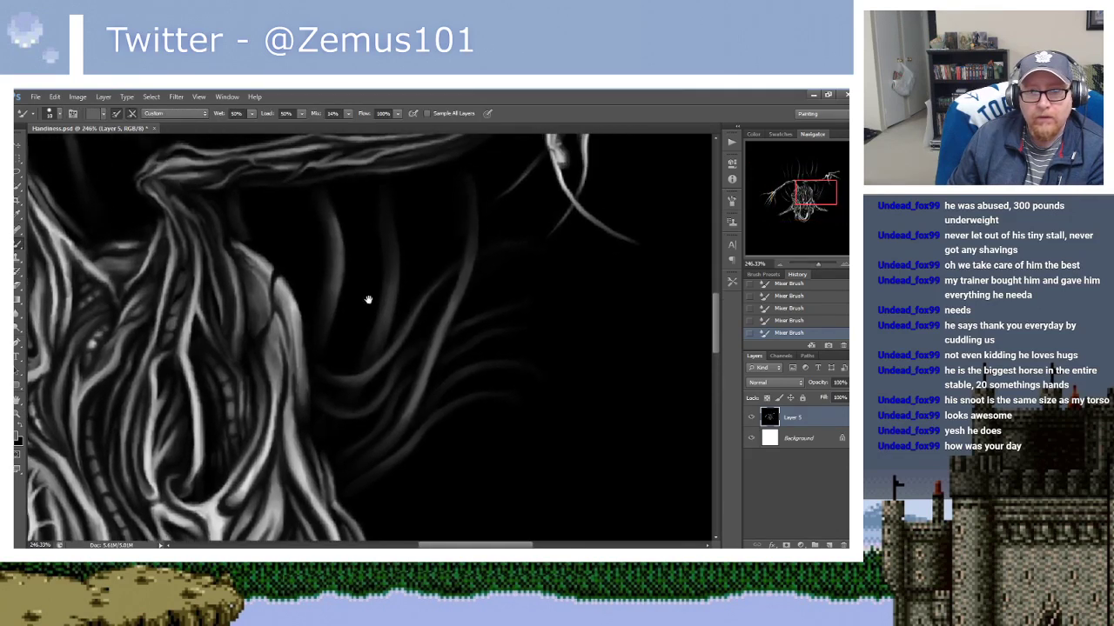
{"action": "left_click", "coordinate": [374, 296], "text": "alt"}
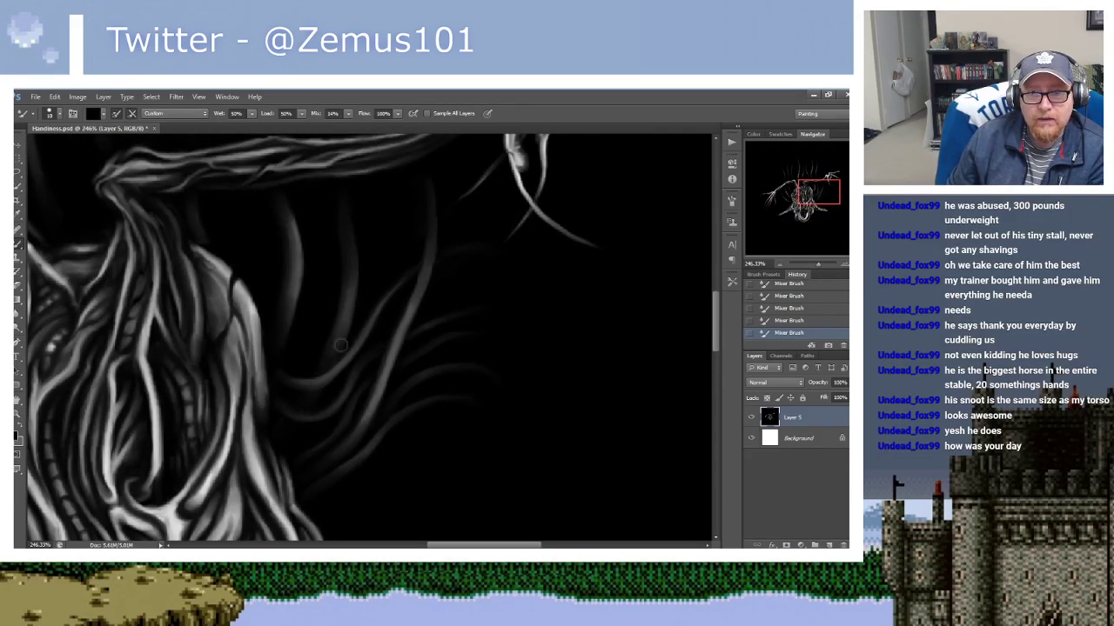
{"action": "mouse_move", "coordinate": [396, 268]}
{"action": "left_mouse_down"}
{"action": "mouse_move", "coordinate": [374, 277]}
{"action": "mouse_move", "coordinate": [419, 286]}
{"action": "left_mouse_up"}
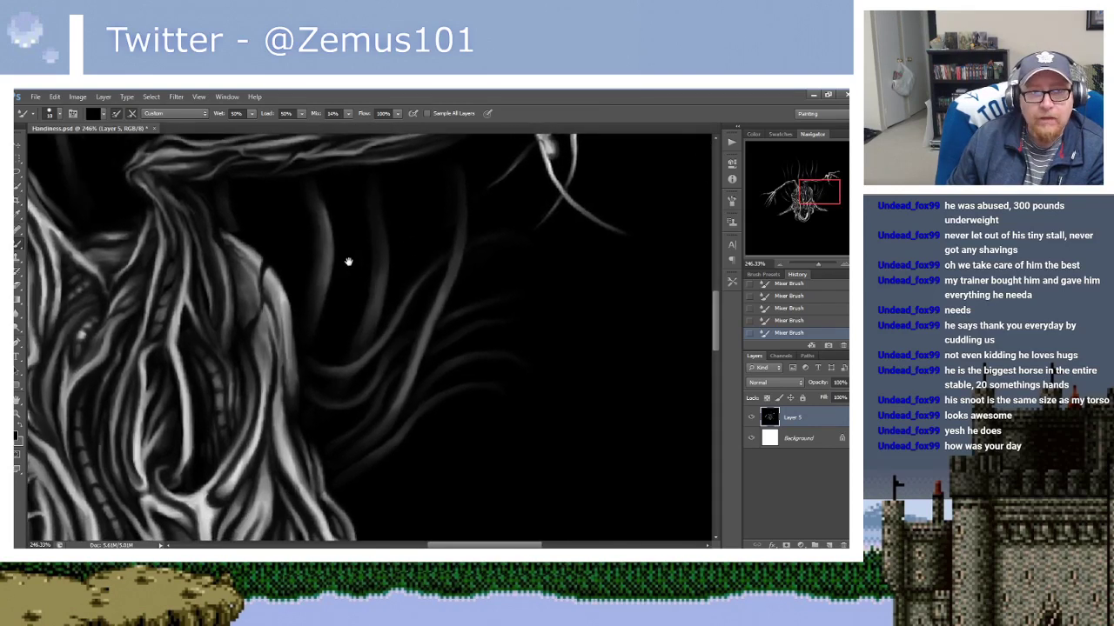
{"action": "left_click", "coordinate": [345, 279], "text": "alt"}
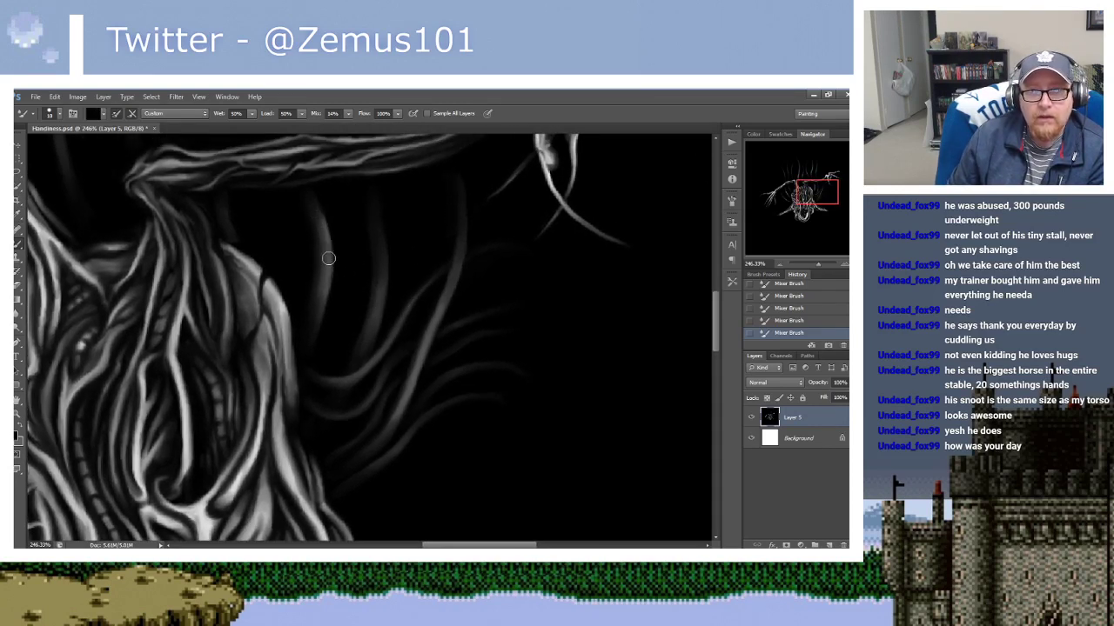
{"action": "left_click_drag", "start_coordinate": [308, 305], "coordinate": [329, 243]}
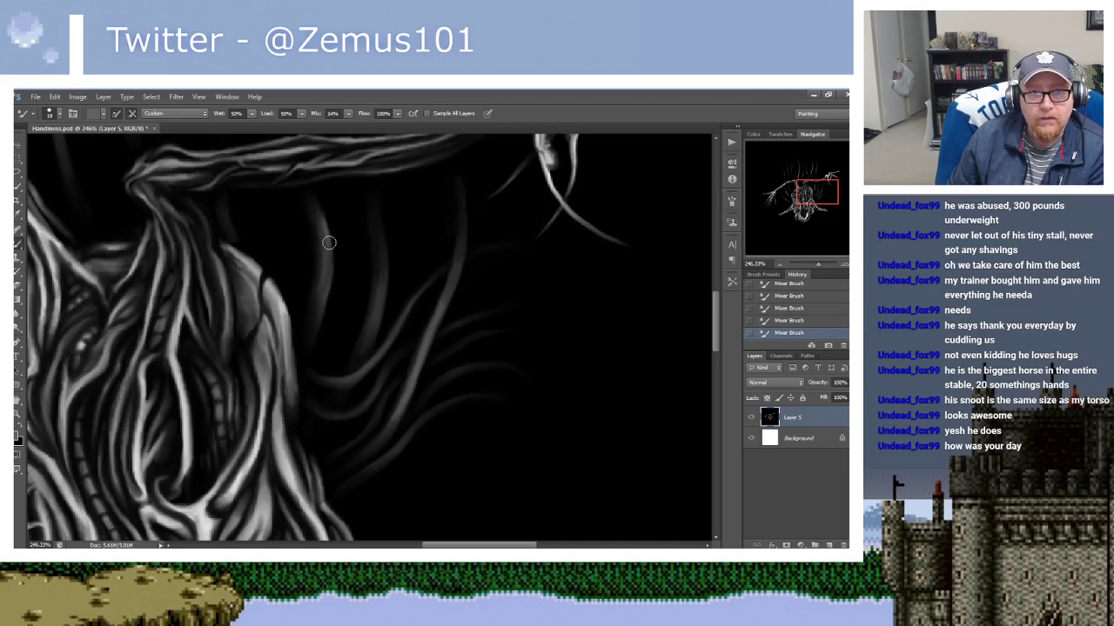
{"action": "left_click", "coordinate": [322, 306], "text": "alt"}
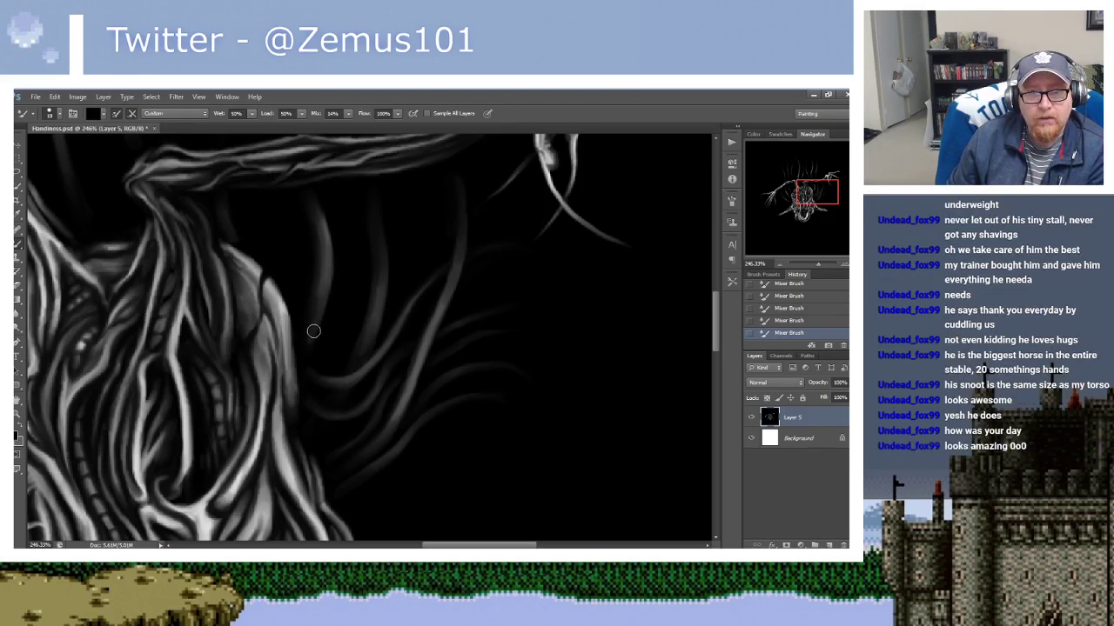
{"action": "left_click_drag", "start_coordinate": [360, 261], "coordinate": [331, 263]}
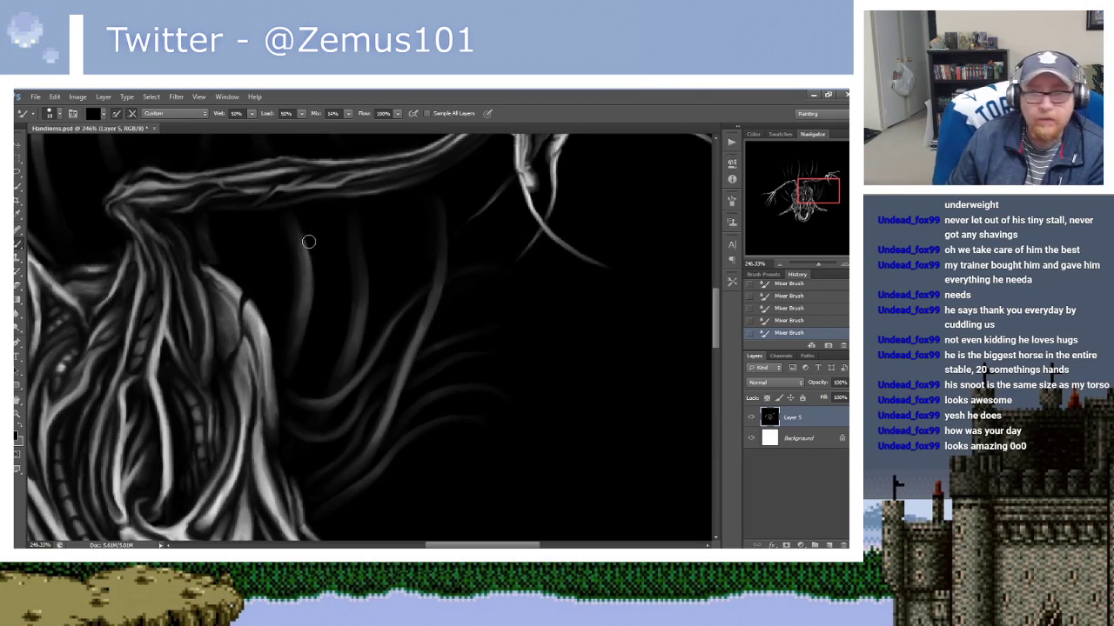
{"action": "mouse_move", "coordinate": [315, 264]}
{"action": "left_mouse_down"}
{"action": "mouse_move", "coordinate": [341, 279]}
{"action": "mouse_move", "coordinate": [408, 286]}
{"action": "left_mouse_up"}
{"action": "scroll", "coordinate": [359, 274], "scroll_direction": "down", "scroll_amount": 3}
{"action": "scroll", "coordinate": [330, 310], "scroll_direction": "down", "scroll_amount": 3}
{"action": "scroll", "coordinate": [348, 293], "scroll_direction": "down", "scroll_amount": 2}
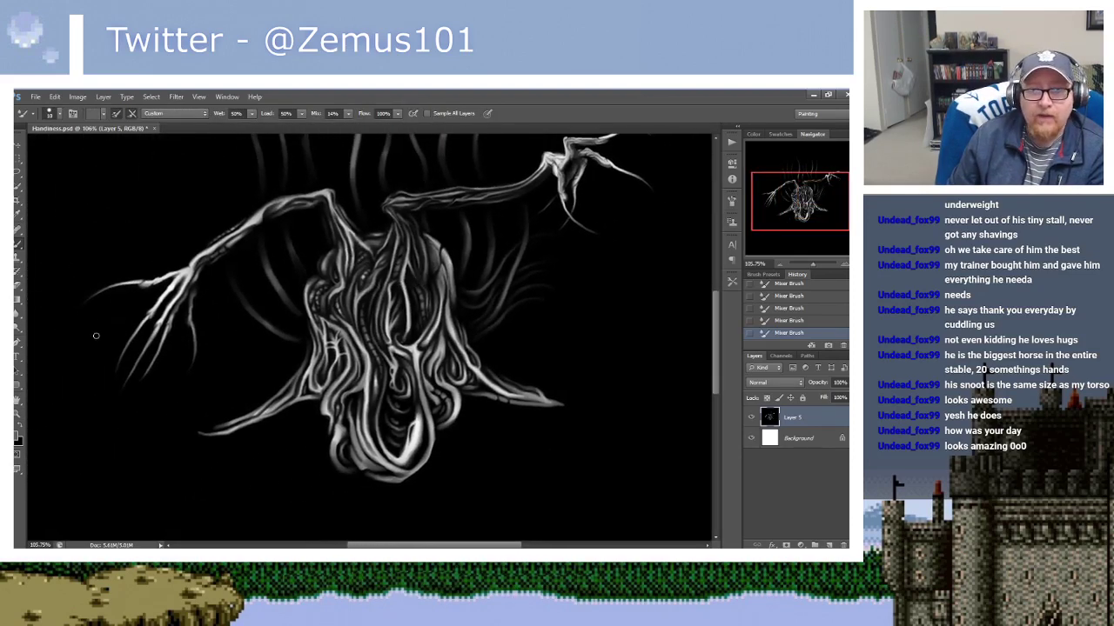
{"action": "left_click_drag", "start_coordinate": [157, 278], "coordinate": [183, 288]}
{"action": "scroll", "coordinate": [261, 261], "scroll_direction": "up", "scroll_amount": 1}
{"action": "scroll", "coordinate": [275, 248], "scroll_direction": "right", "scroll_amount": 1}
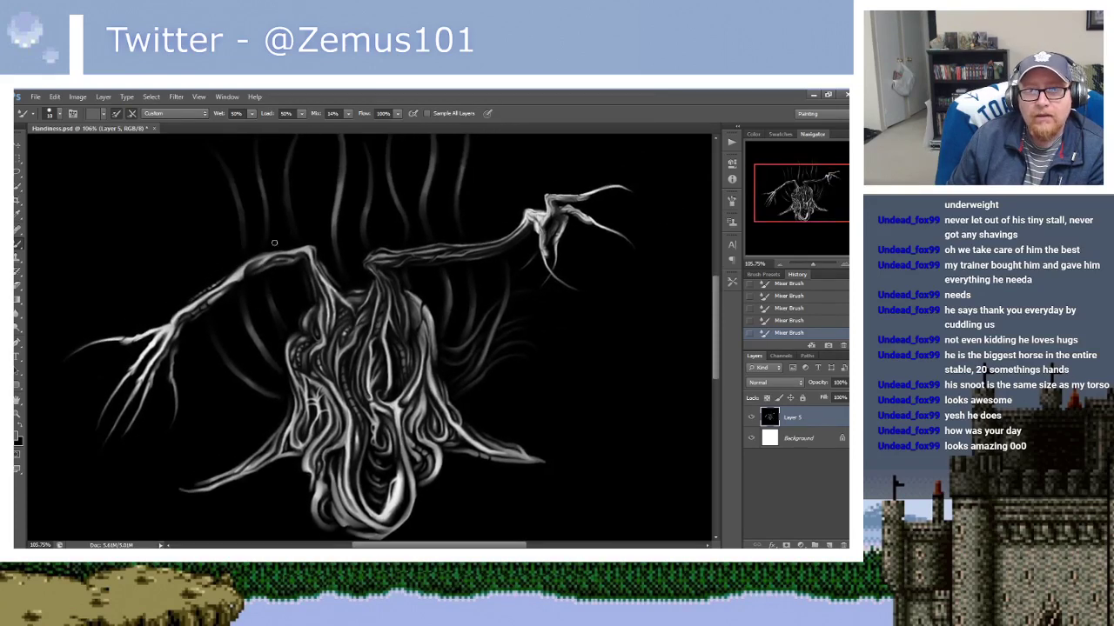
{"action": "scroll", "coordinate": [252, 261], "scroll_direction": "down", "scroll_amount": 1}
{"action": "scroll", "coordinate": [200, 278], "scroll_direction": "left", "scroll_amount": 1}
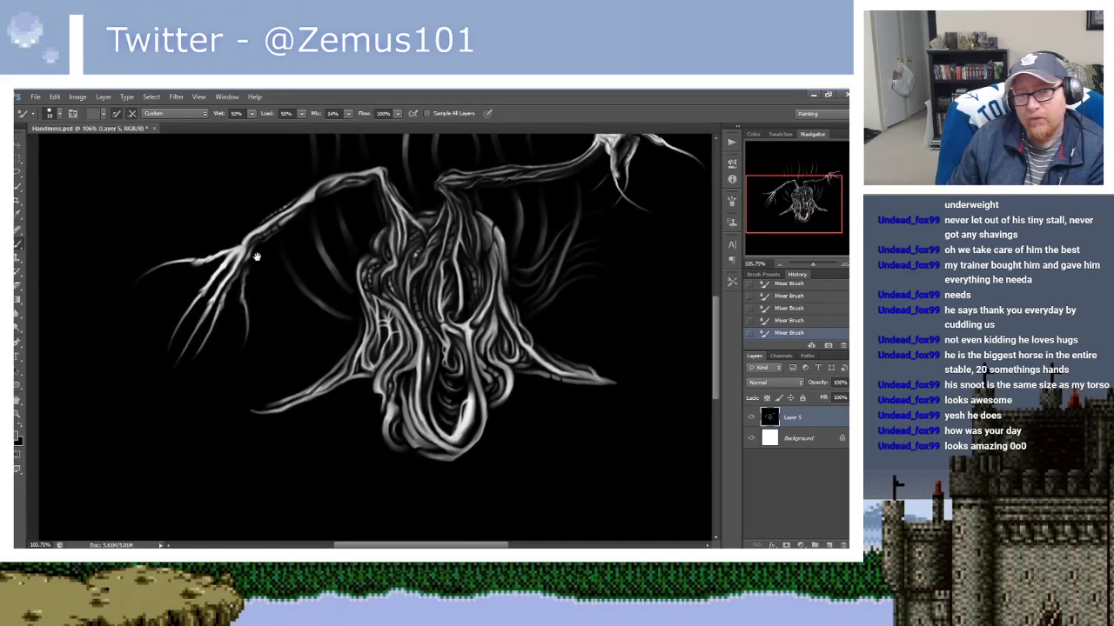
{"action": "left_click_drag", "start_coordinate": [257, 256], "coordinate": [248, 266]}
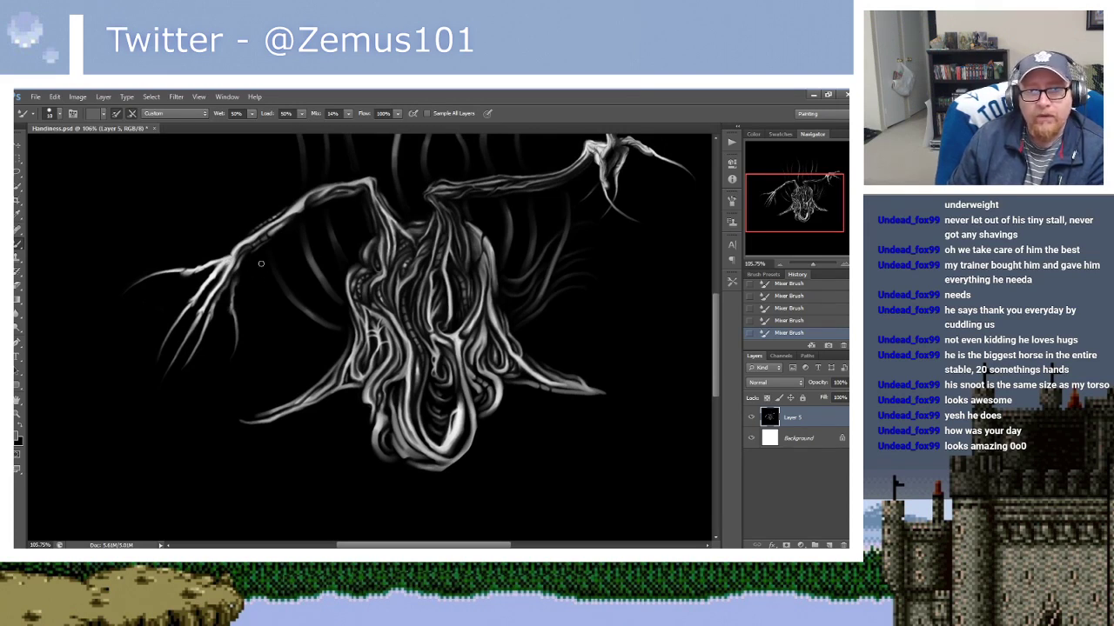
{"action": "scroll", "coordinate": [261, 306], "scroll_direction": "up", "scroll_amount": 1}
{"action": "scroll", "coordinate": [294, 287], "scroll_direction": "right", "scroll_amount": 1}
{"action": "scroll", "coordinate": [244, 298], "scroll_direction": "up", "scroll_amount": 1}
{"action": "scroll", "coordinate": [391, 275], "scroll_direction": "right", "scroll_amount": 1}
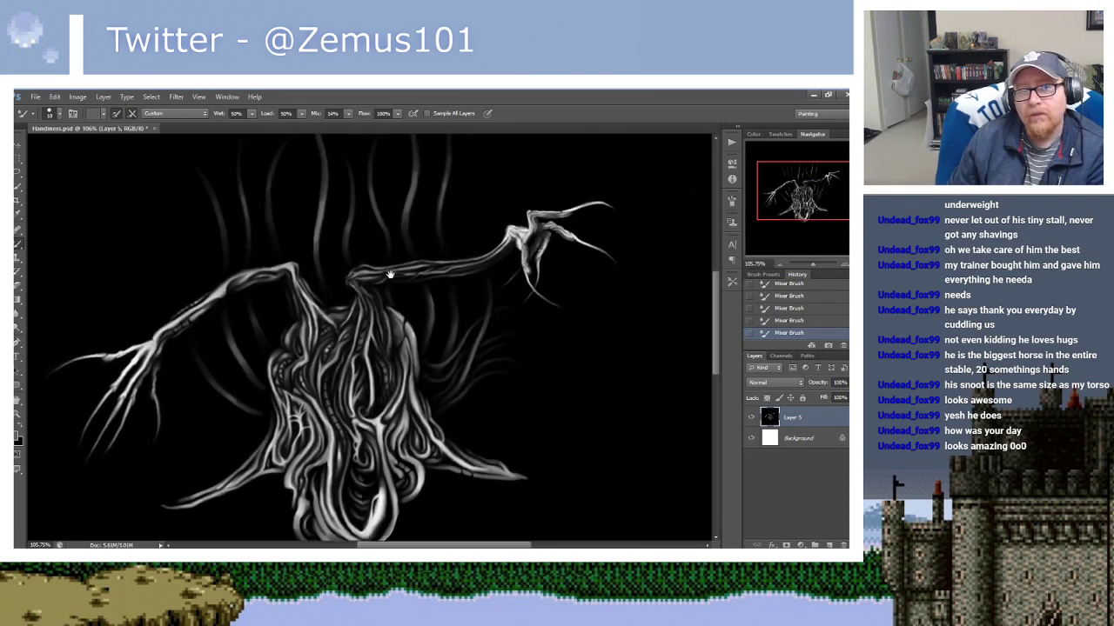
{"action": "left_click_drag", "start_coordinate": [390, 275], "coordinate": [341, 242]}
{"action": "mouse_move", "coordinate": [380, 305]}
{"action": "left_mouse_down"}
{"action": "mouse_move", "coordinate": [348, 279]}
{"action": "mouse_move", "coordinate": [369, 253]}
{"action": "mouse_move", "coordinate": [327, 288]}
{"action": "left_mouse_up"}
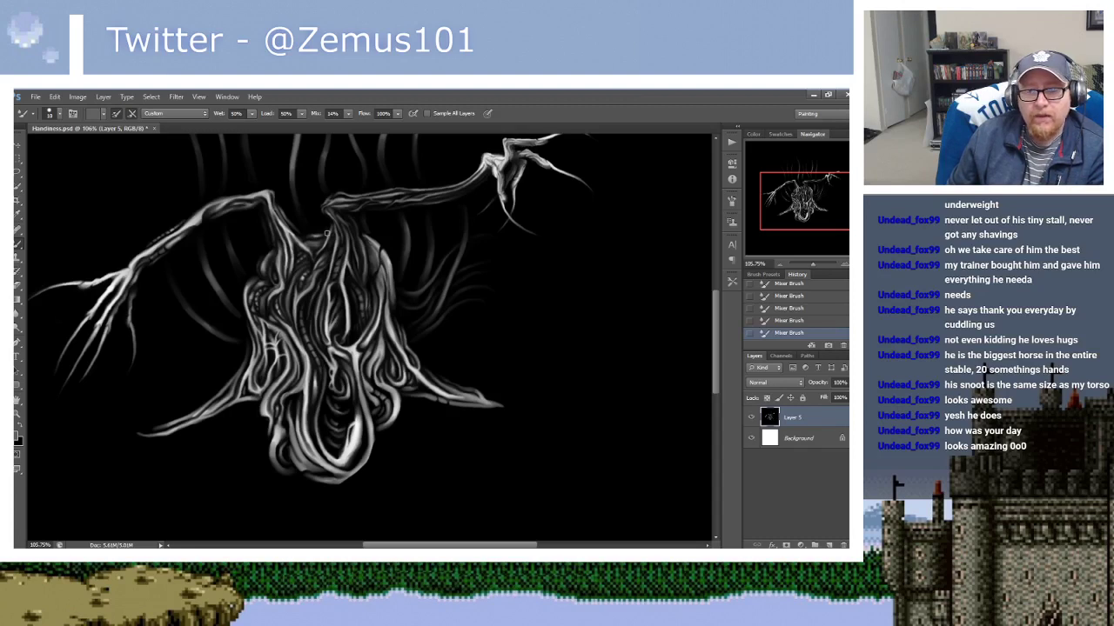
{"action": "mouse_move", "coordinate": [327, 233]}
{"action": "left_mouse_down"}
{"action": "mouse_move", "coordinate": [348, 336]}
{"action": "mouse_move", "coordinate": [295, 375]}
{"action": "mouse_move", "coordinate": [305, 360]}
{"action": "mouse_move", "coordinate": [283, 356]}
{"action": "left_mouse_up"}
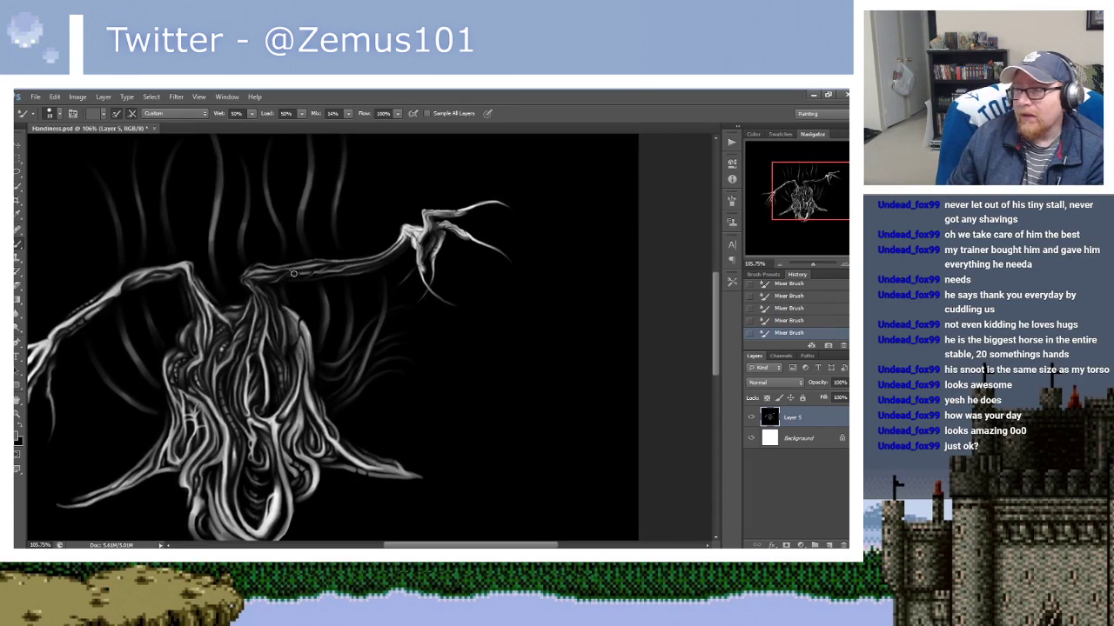
{"action": "mouse_move", "coordinate": [328, 323]}
{"action": "left_mouse_down"}
{"action": "mouse_move", "coordinate": [381, 288]}
{"action": "mouse_move", "coordinate": [339, 338]}
{"action": "mouse_move", "coordinate": [360, 329]}
{"action": "left_mouse_up"}
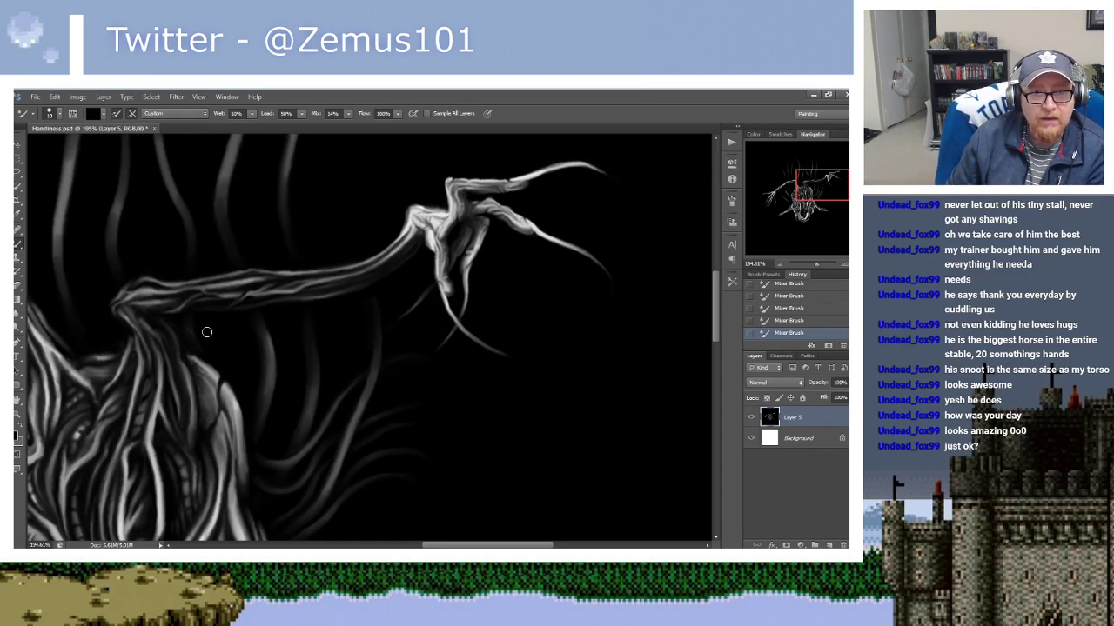
Alternately sample grey from the trunk's edge and black from the background, finishing with grey loaded.
{"action": "scroll", "coordinate": [250, 251], "scroll_direction": "down", "scroll_amount": 2}
{"action": "scroll", "coordinate": [249, 251], "scroll_direction": "left", "scroll_amount": 2}
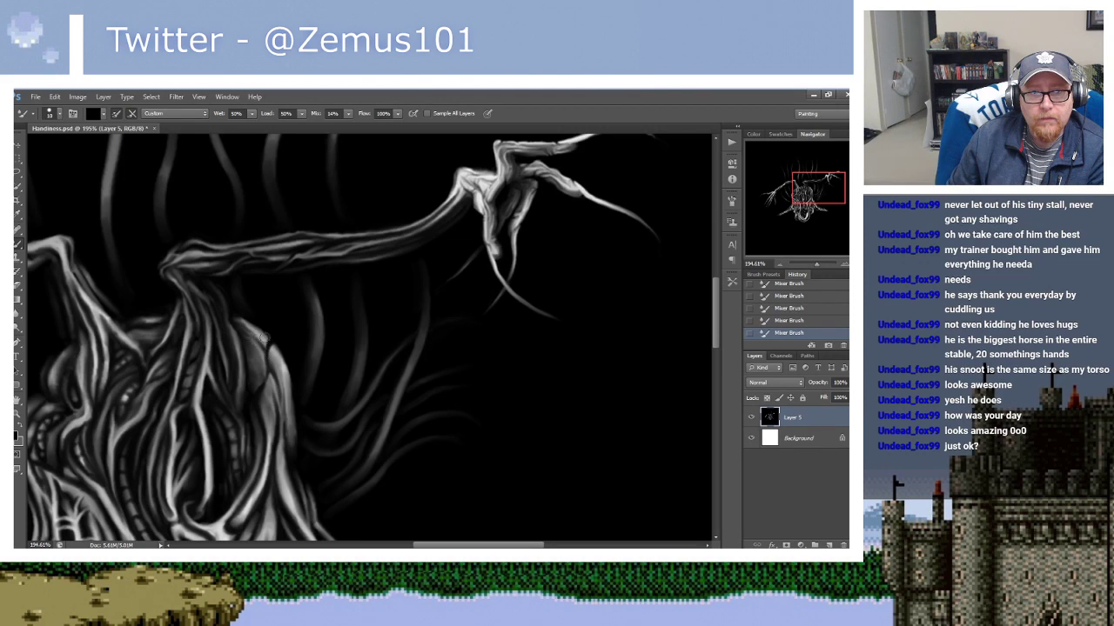
{"action": "scroll", "coordinate": [294, 278], "scroll_direction": "down", "scroll_amount": 2}
{"action": "scroll", "coordinate": [294, 305], "scroll_direction": "left", "scroll_amount": 2}
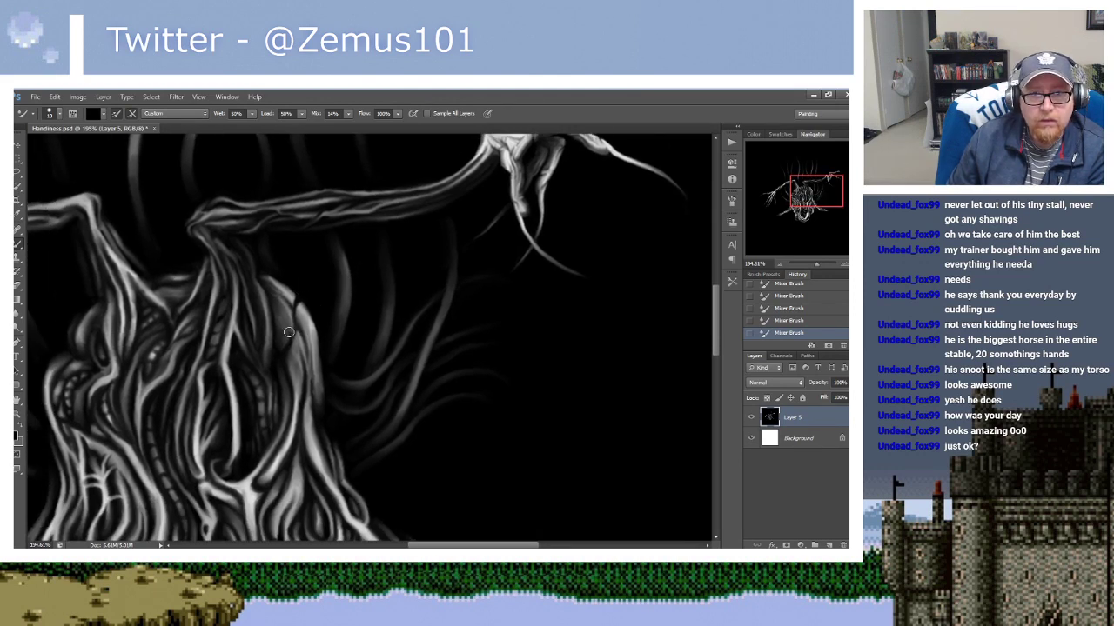
{"action": "left_click", "coordinate": [283, 323], "text": "alt"}
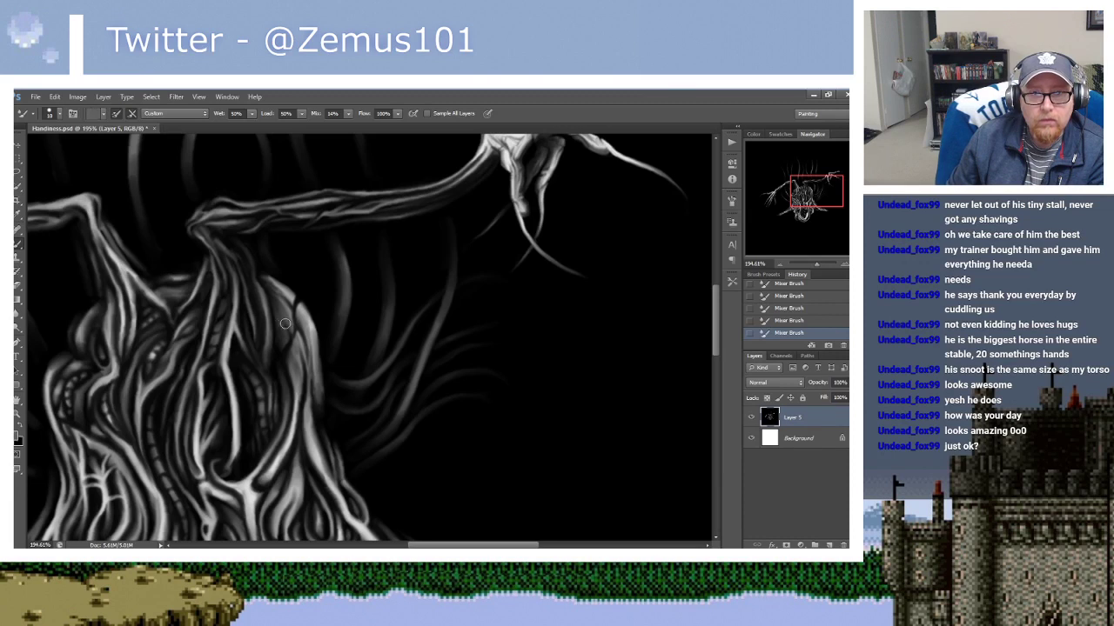
{"action": "scroll", "coordinate": [318, 279], "scroll_direction": "down", "scroll_amount": 1}
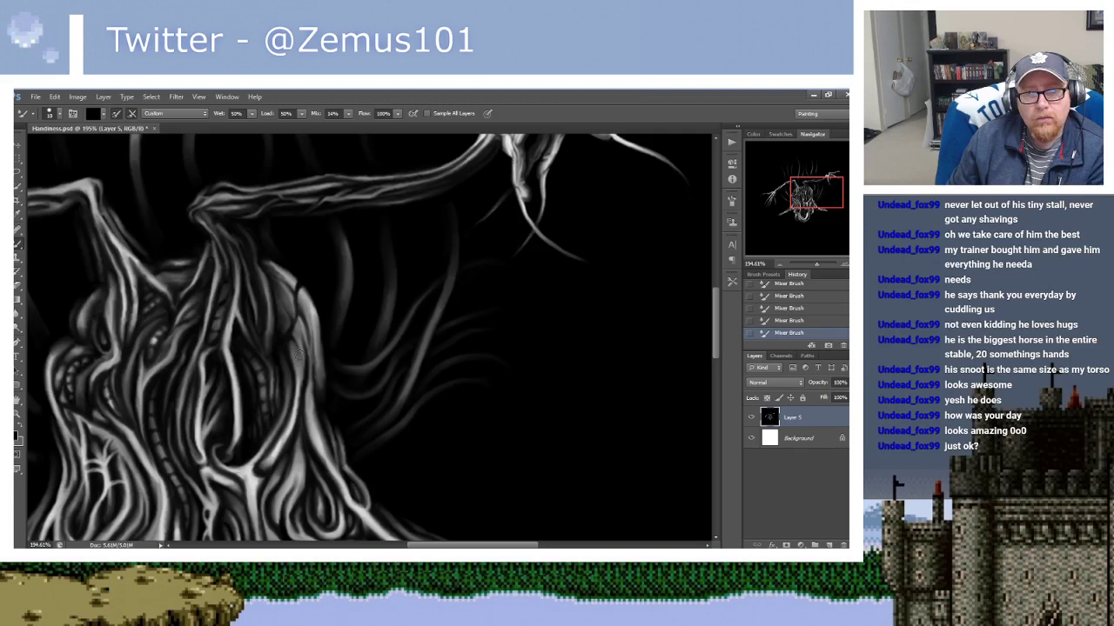
{"action": "left_click", "coordinate": [293, 336], "text": "alt"}
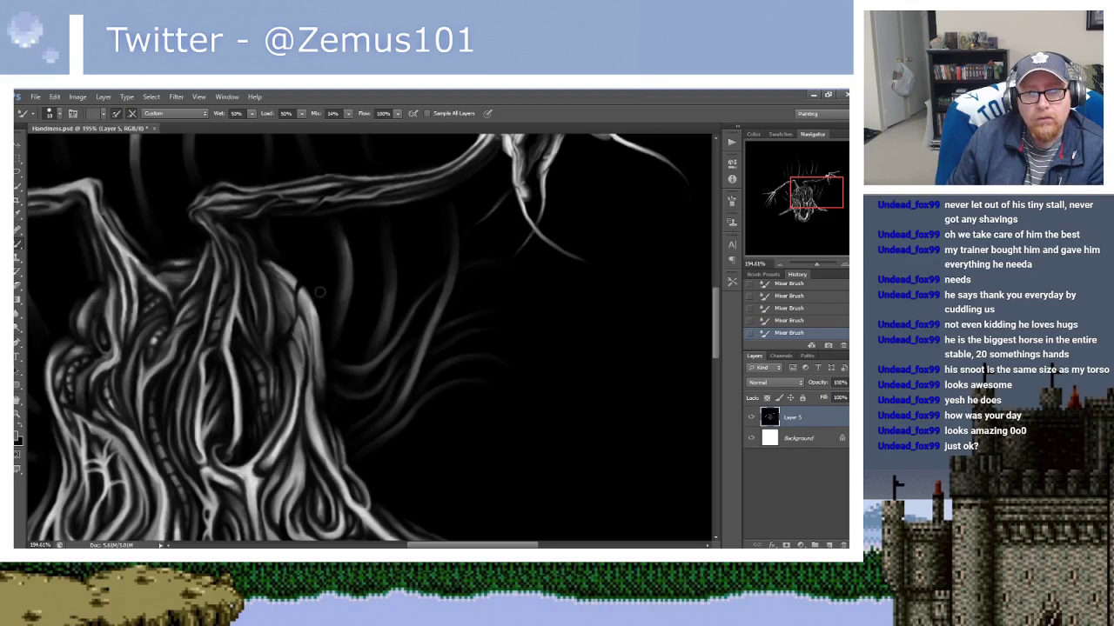
{"action": "left_click", "coordinate": [290, 346], "text": "alt"}
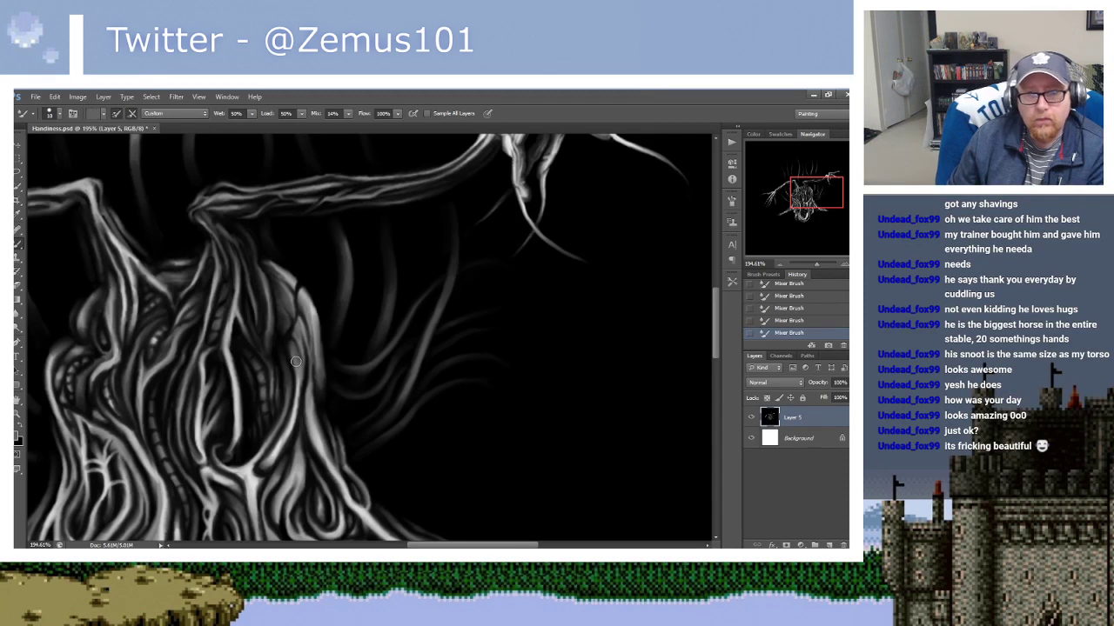
{"action": "left_click", "coordinate": [289, 339], "text": "alt"}
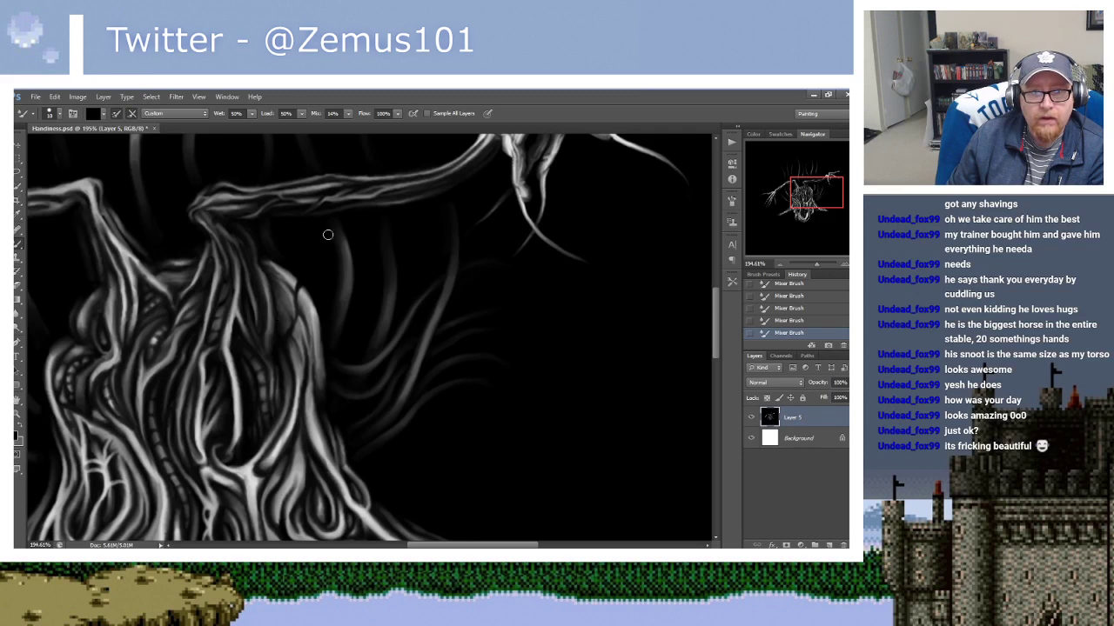
{"action": "scroll", "coordinate": [327, 234], "scroll_direction": "down", "scroll_amount": 2}
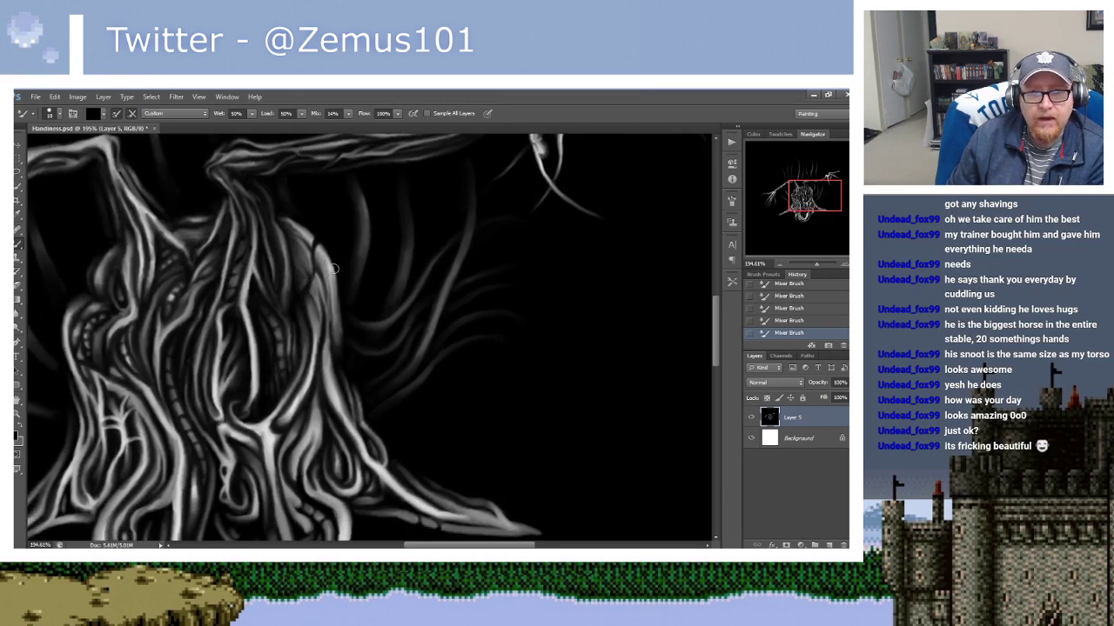
{"action": "left_click", "coordinate": [319, 289], "text": "alt"}
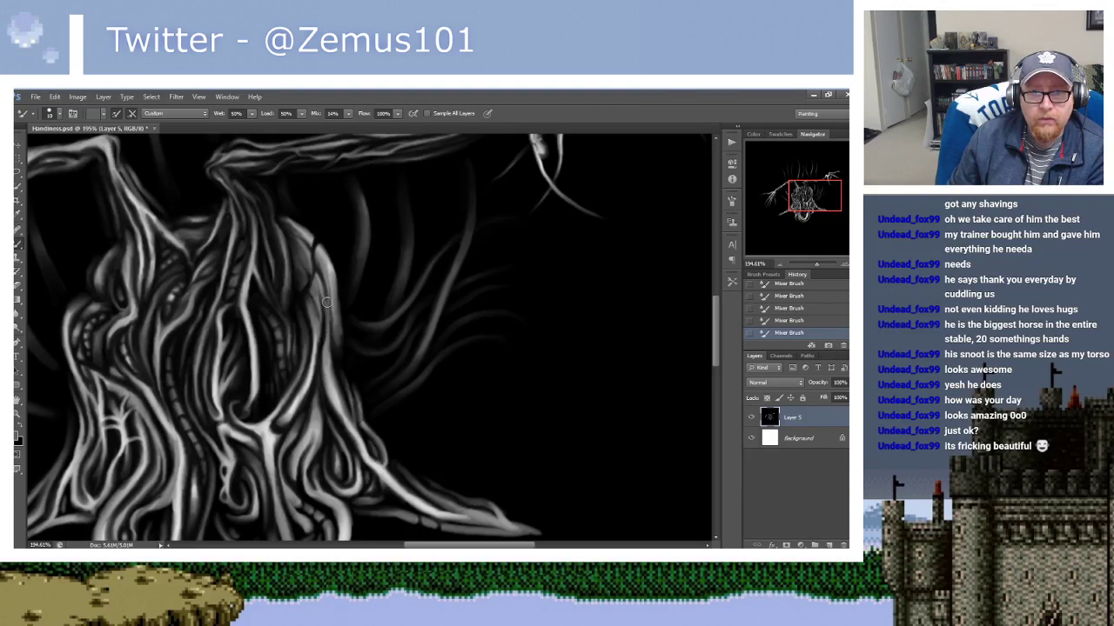
{"action": "left_click", "coordinate": [331, 340], "text": "alt"}
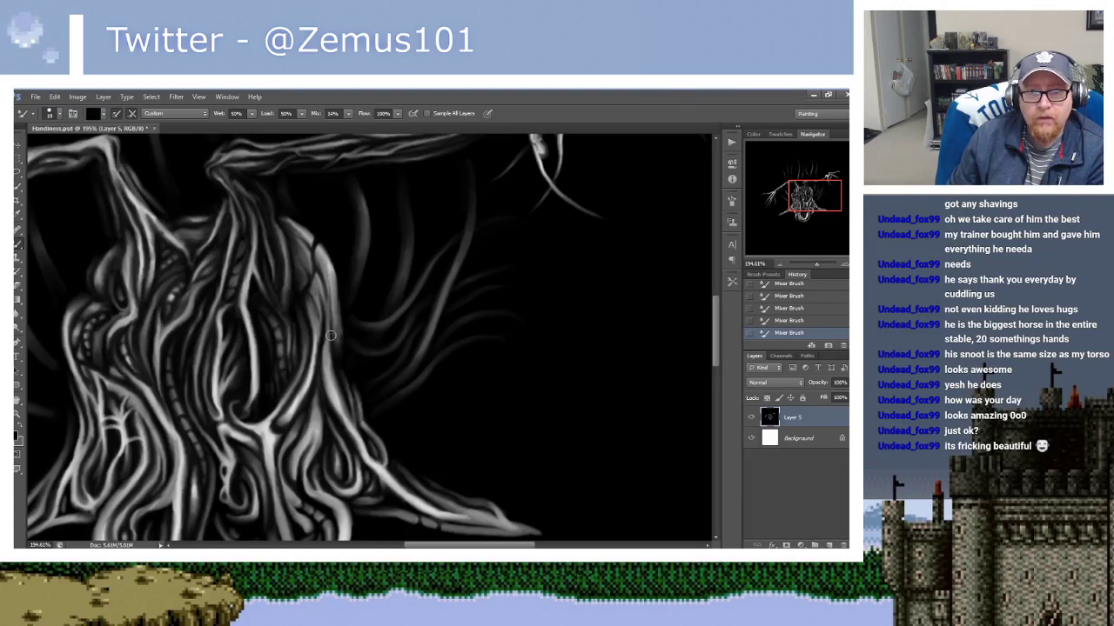
{"action": "left_click", "coordinate": [325, 284], "text": "alt"}
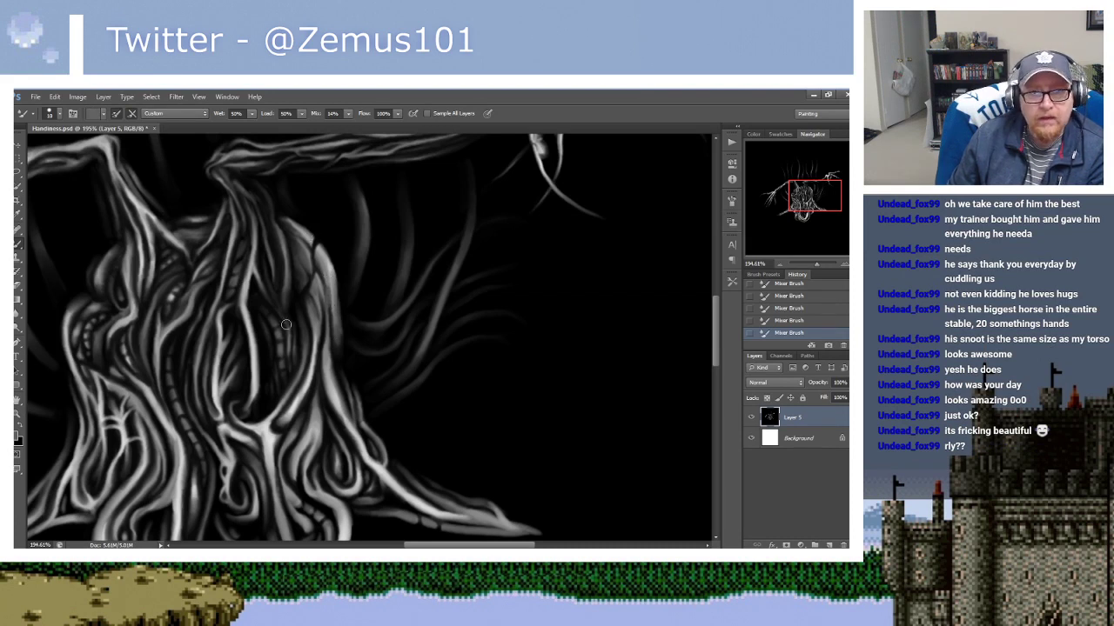
Swap the working colours until black is the paint colour, then pan down to the trunk's base.
{"action": "key", "text": "i"}
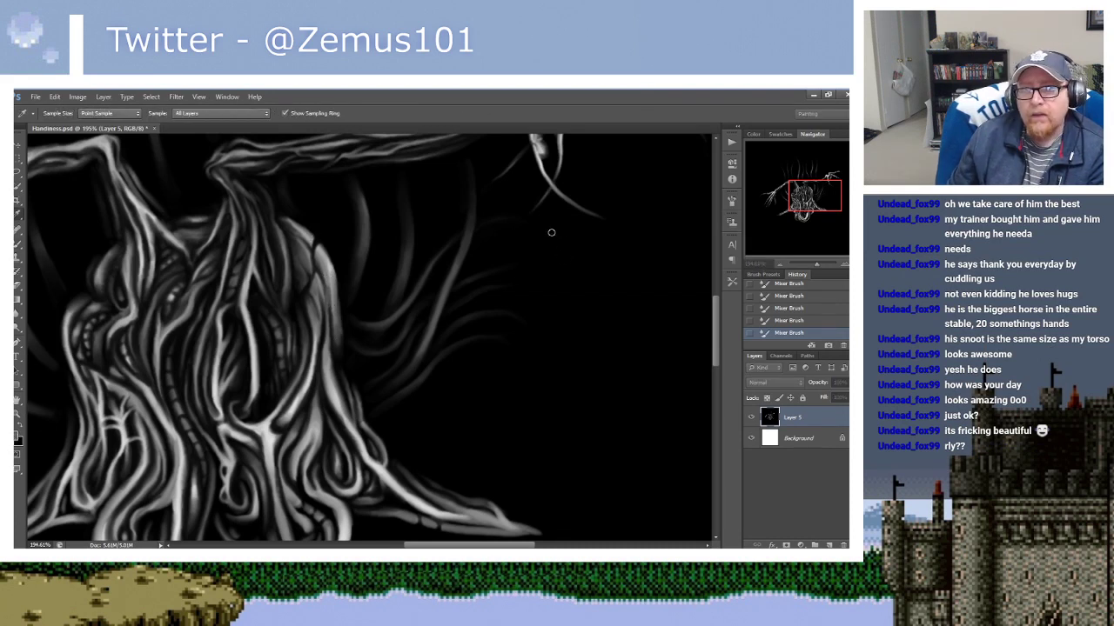
{"action": "key", "text": "b"}
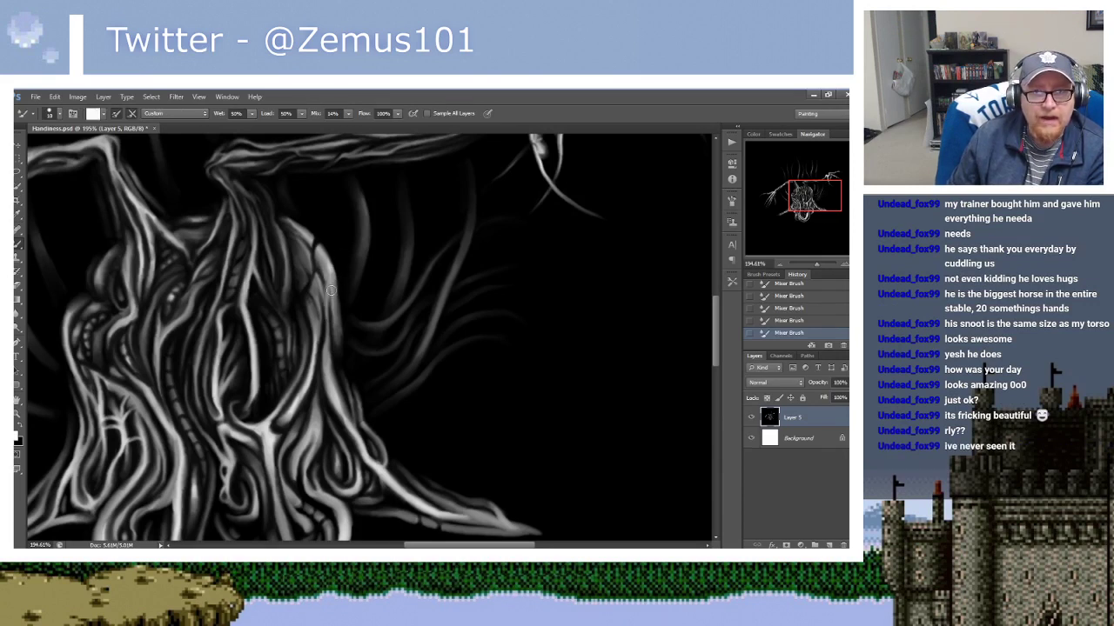
{"action": "key", "text": "x"}
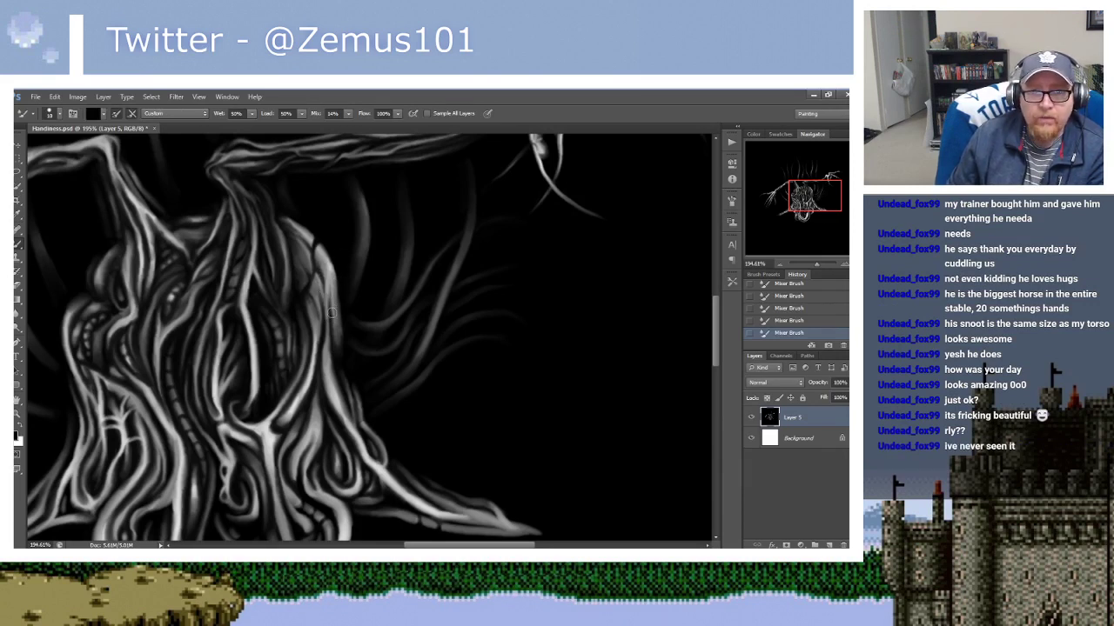
{"action": "key", "text": "x"}
{"action": "key", "text": "x"}
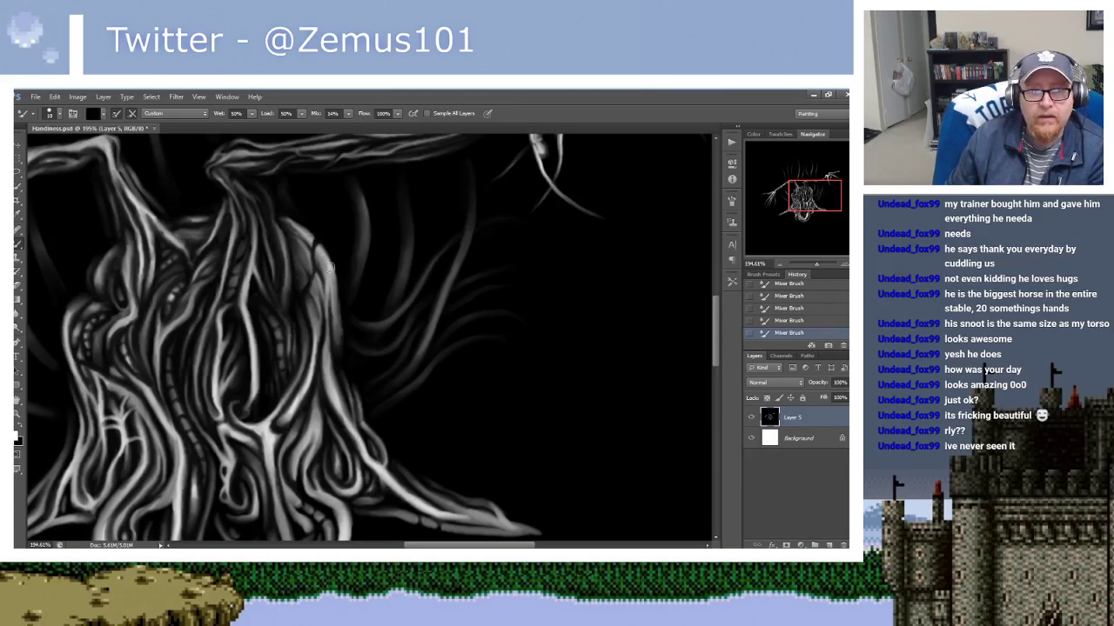
{"action": "key", "text": "x"}
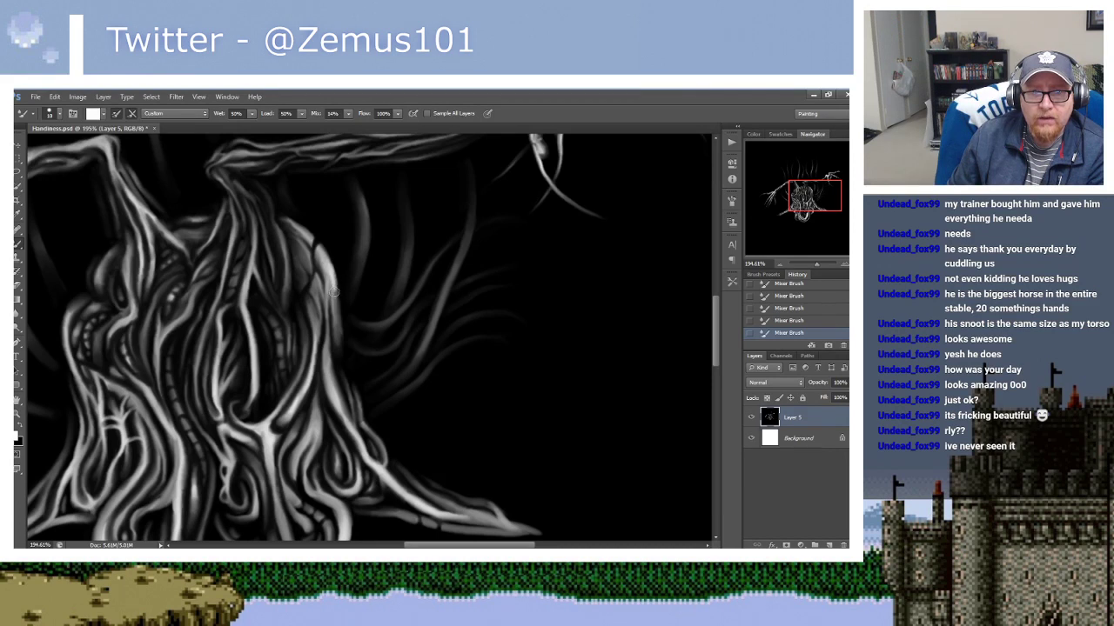
{"action": "key", "text": "x"}
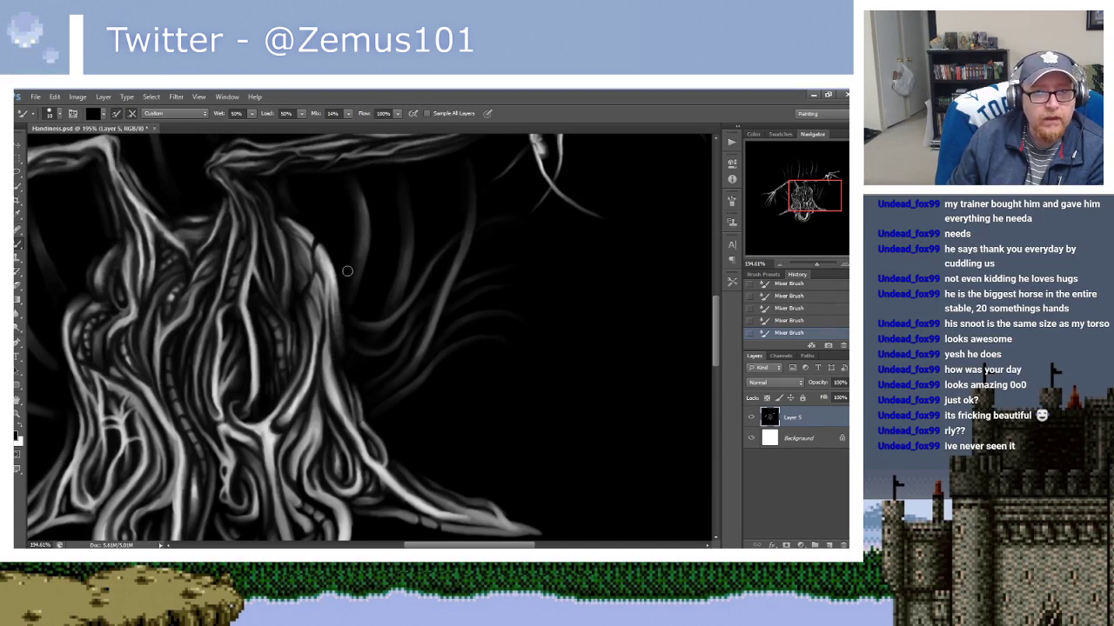
{"action": "key", "text": "x"}
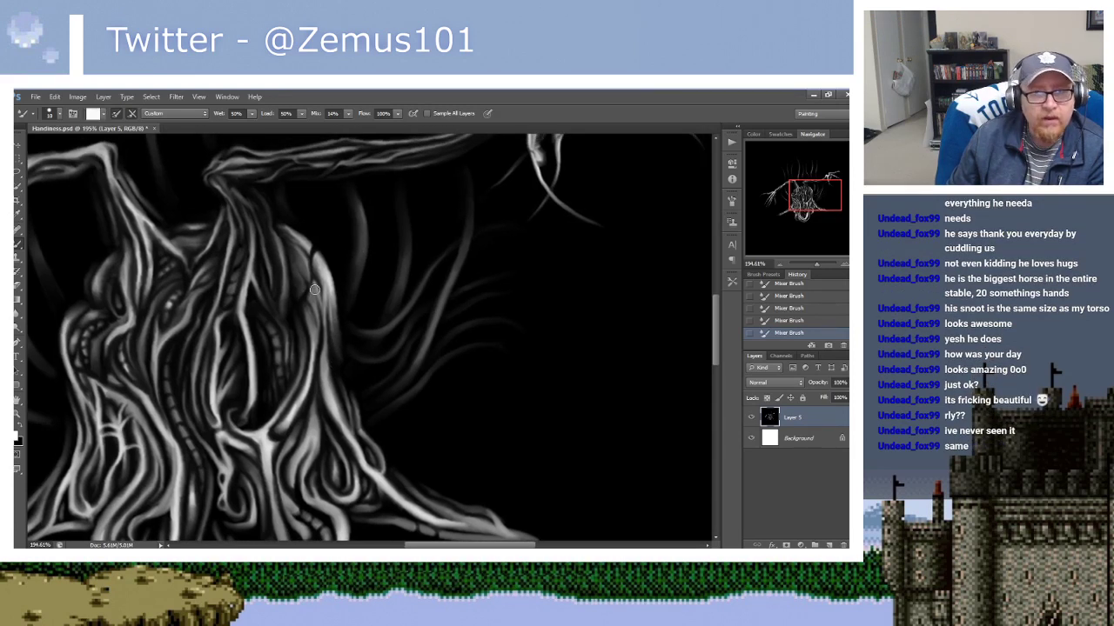
{"action": "key", "text": "x"}
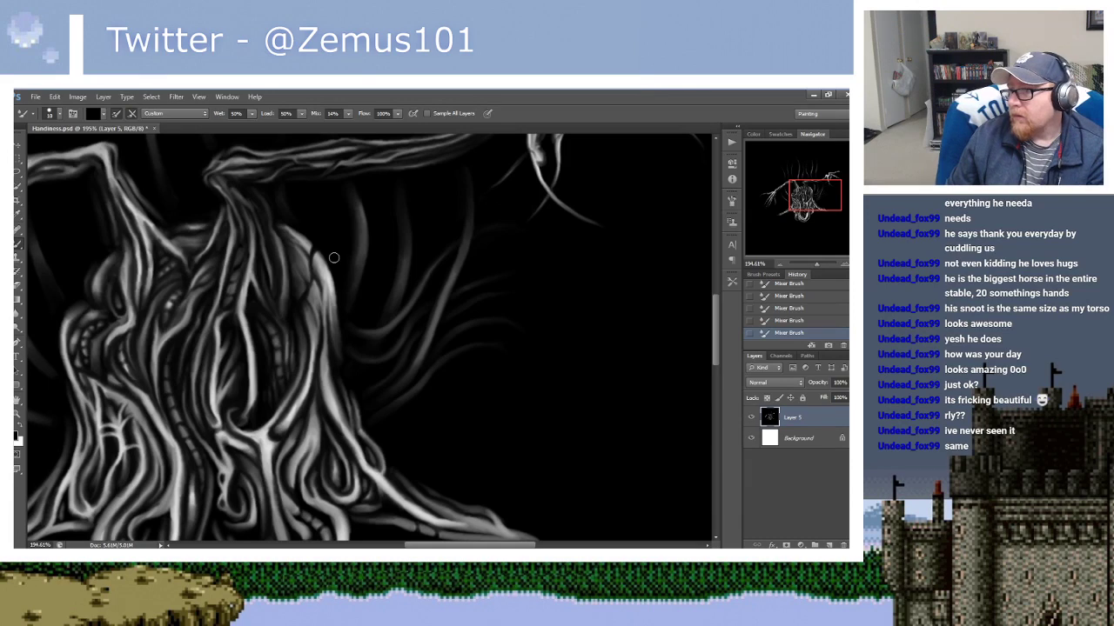
{"action": "mouse_move", "coordinate": [314, 245]}
{"action": "left_mouse_down"}
{"action": "mouse_move", "coordinate": [288, 248]}
{"action": "mouse_move", "coordinate": [297, 264]}
{"action": "mouse_move", "coordinate": [319, 205]}
{"action": "left_mouse_up"}
{"action": "left_click_drag", "start_coordinate": [302, 340], "coordinate": [354, 156]}
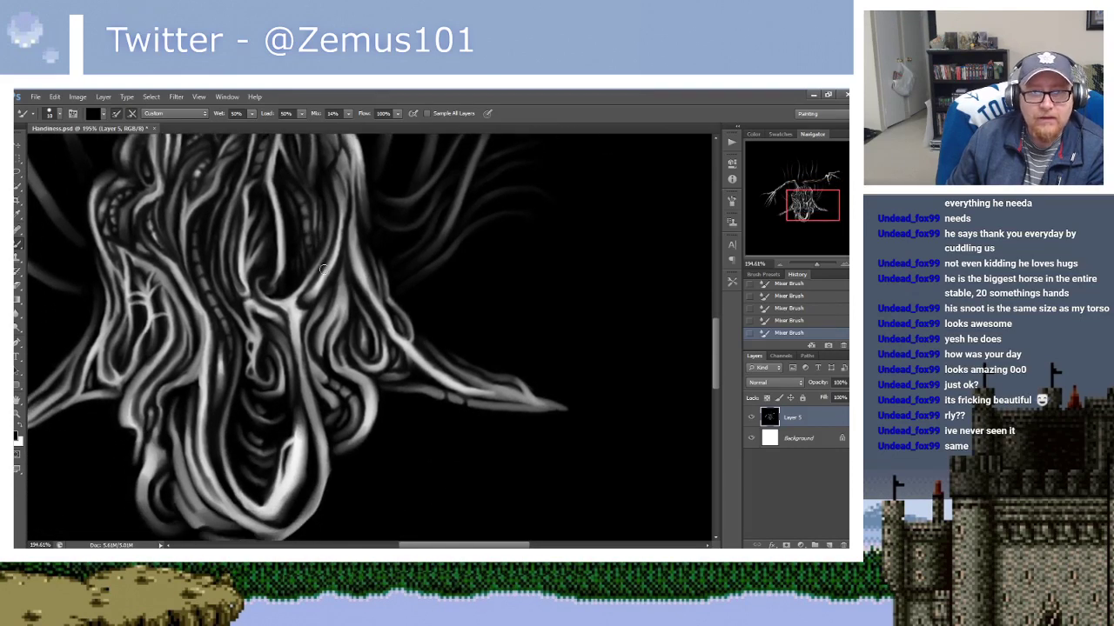
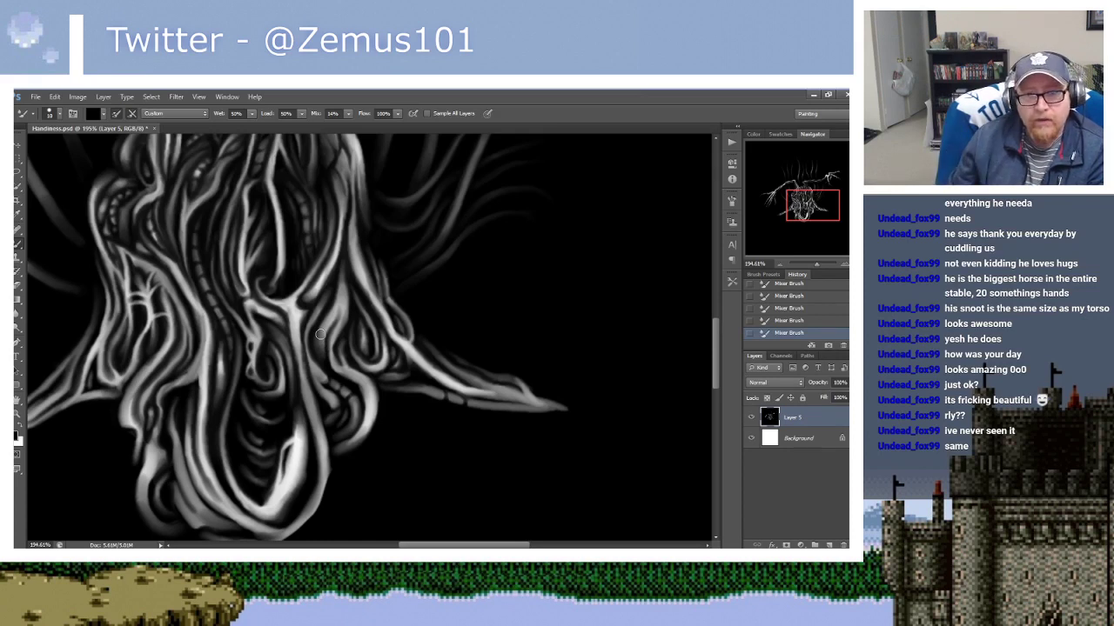
Darken a light strand in the centre of the trunk with a black Mixer Brush stroke.
{"action": "scroll", "coordinate": [296, 270], "scroll_direction": "down", "scroll_amount": 1}
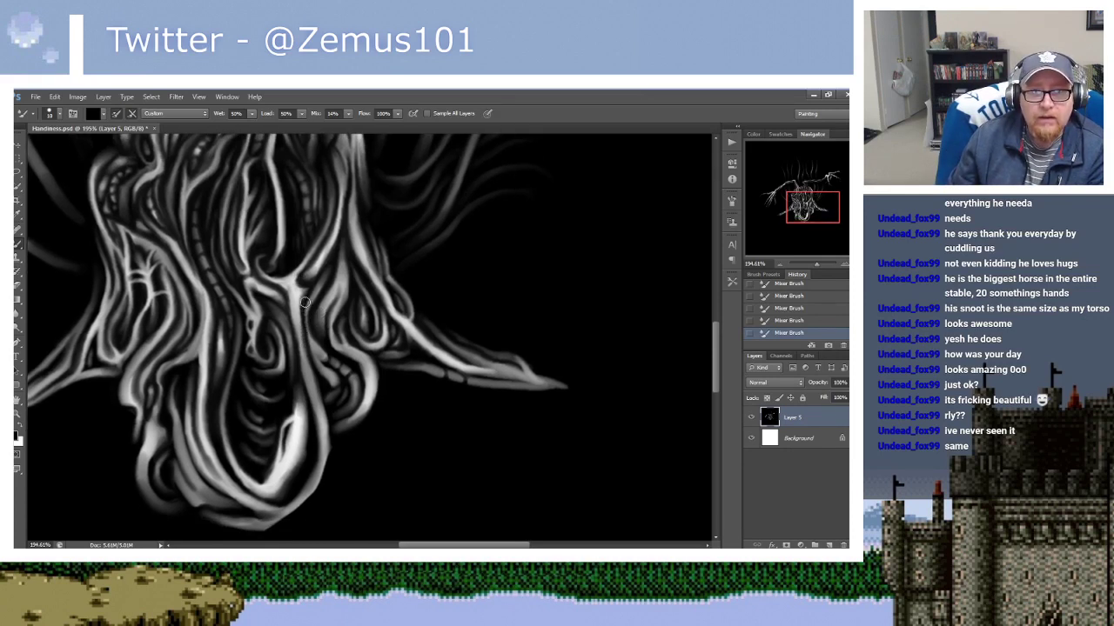
{"action": "key", "text": "x"}
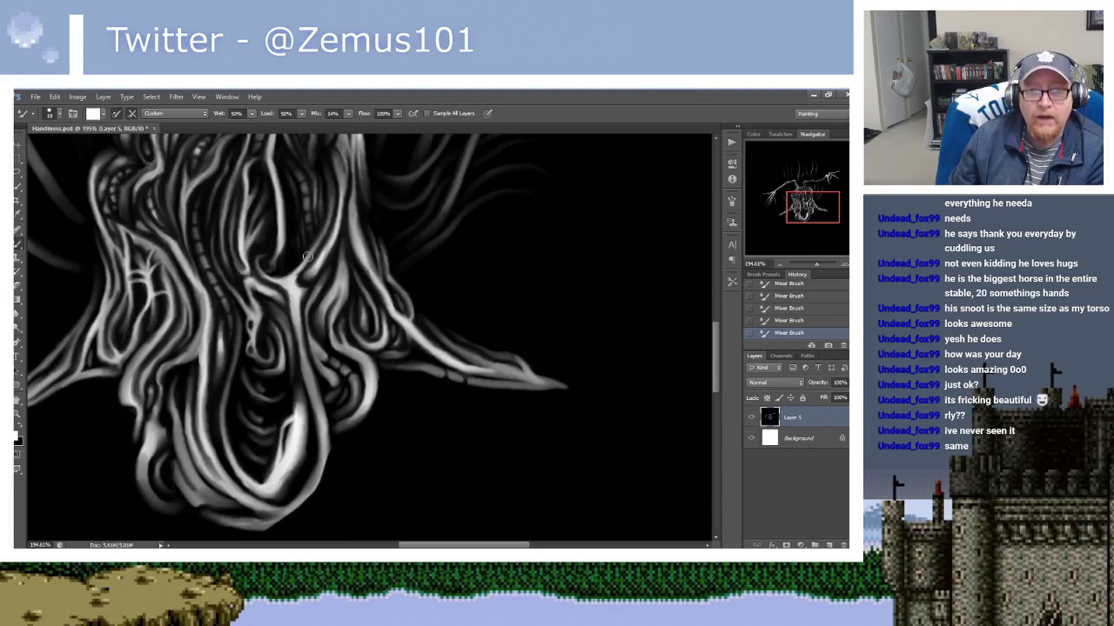
{"action": "mouse_move", "coordinate": [307, 257]}
{"action": "left_mouse_down"}
{"action": "mouse_move", "coordinate": [311, 275]}
{"action": "mouse_move", "coordinate": [286, 270]}
{"action": "mouse_move", "coordinate": [314, 321]}
{"action": "left_mouse_up"}
{"action": "key", "text": "x"}
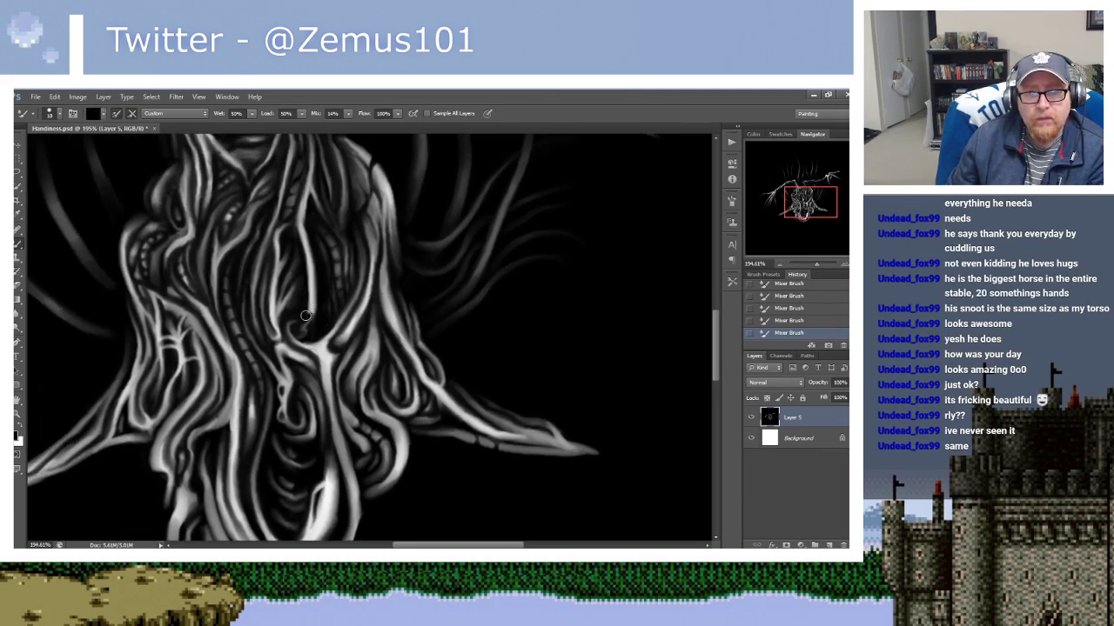
{"action": "left_click_drag", "start_coordinate": [315, 317], "coordinate": [314, 306]}
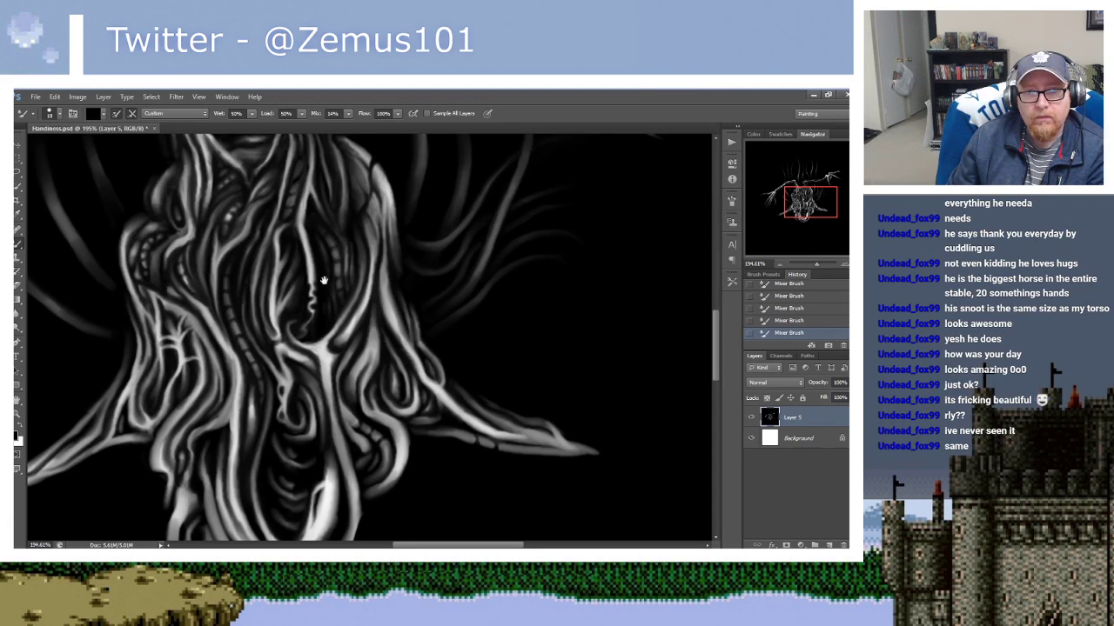
Pan up to the upper branches and upper trunk, keeping the paint colour on black.
{"action": "scroll", "coordinate": [331, 274], "scroll_direction": "up", "scroll_amount": 2}
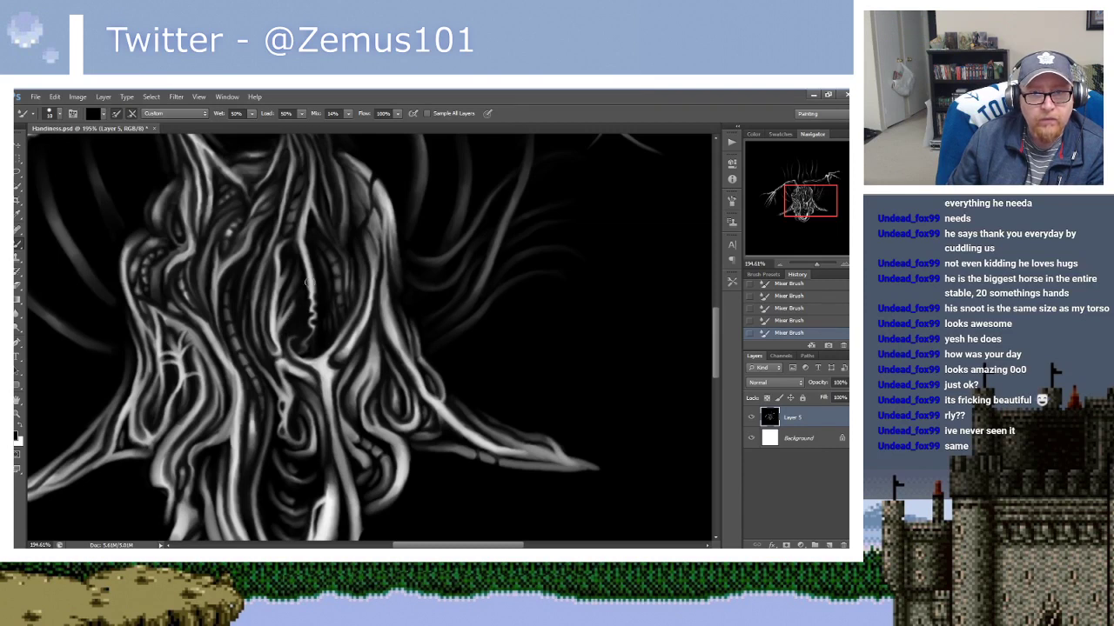
{"action": "scroll", "coordinate": [306, 279], "scroll_direction": "down", "scroll_amount": 1}
{"action": "scroll", "coordinate": [309, 269], "scroll_direction": "down", "scroll_amount": 1}
{"action": "scroll", "coordinate": [313, 257], "scroll_direction": "down", "scroll_amount": 2}
{"action": "scroll", "coordinate": [321, 239], "scroll_direction": "down", "scroll_amount": 1}
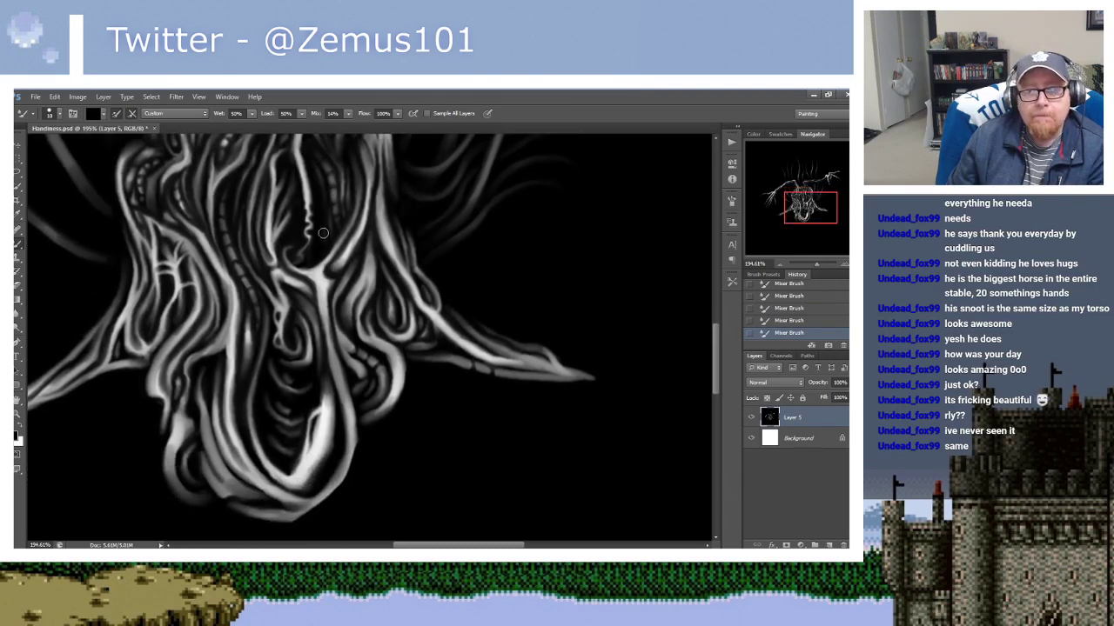
{"action": "scroll", "coordinate": [317, 261], "scroll_direction": "up", "scroll_amount": 1}
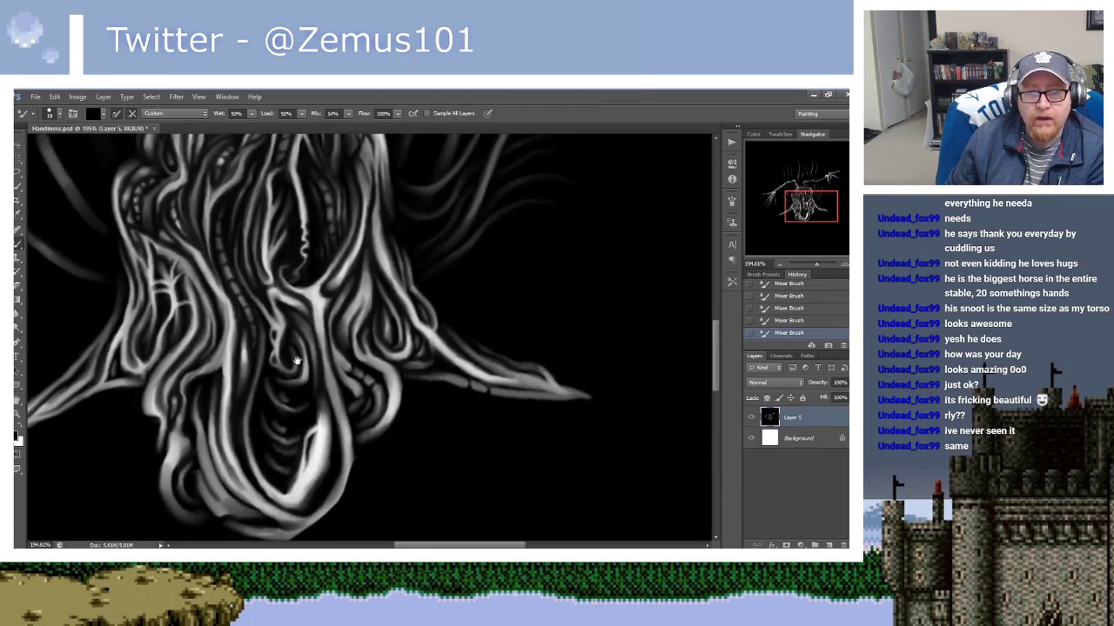
{"action": "scroll", "coordinate": [296, 360], "scroll_direction": "down", "scroll_amount": 1}
{"action": "scroll", "coordinate": [330, 293], "scroll_direction": "up", "scroll_amount": 3}
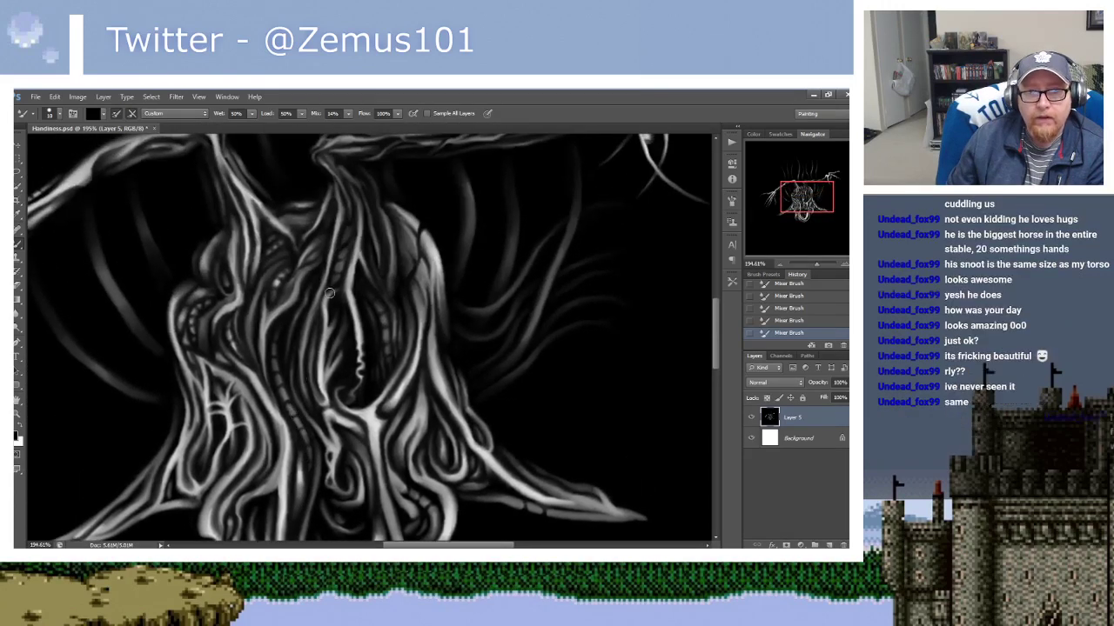
{"action": "scroll", "coordinate": [329, 298], "scroll_direction": "down", "scroll_amount": 1}
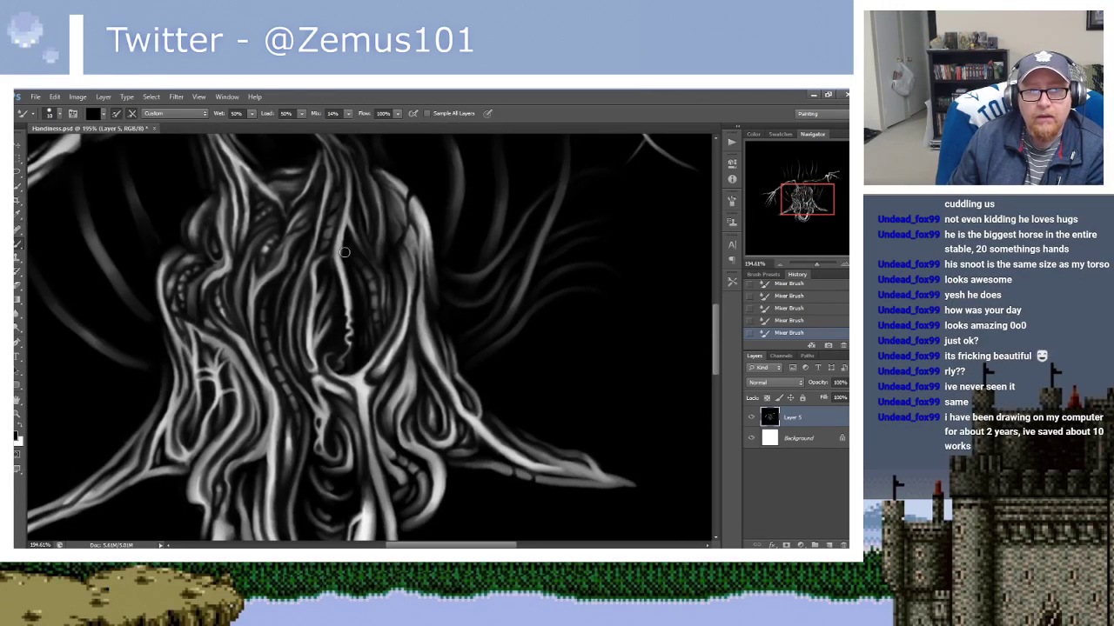
{"action": "mouse_move", "coordinate": [345, 252]}
{"action": "left_mouse_down"}
{"action": "mouse_move", "coordinate": [262, 314]}
{"action": "mouse_move", "coordinate": [346, 305]}
{"action": "left_mouse_up"}
{"action": "key", "text": "x"}
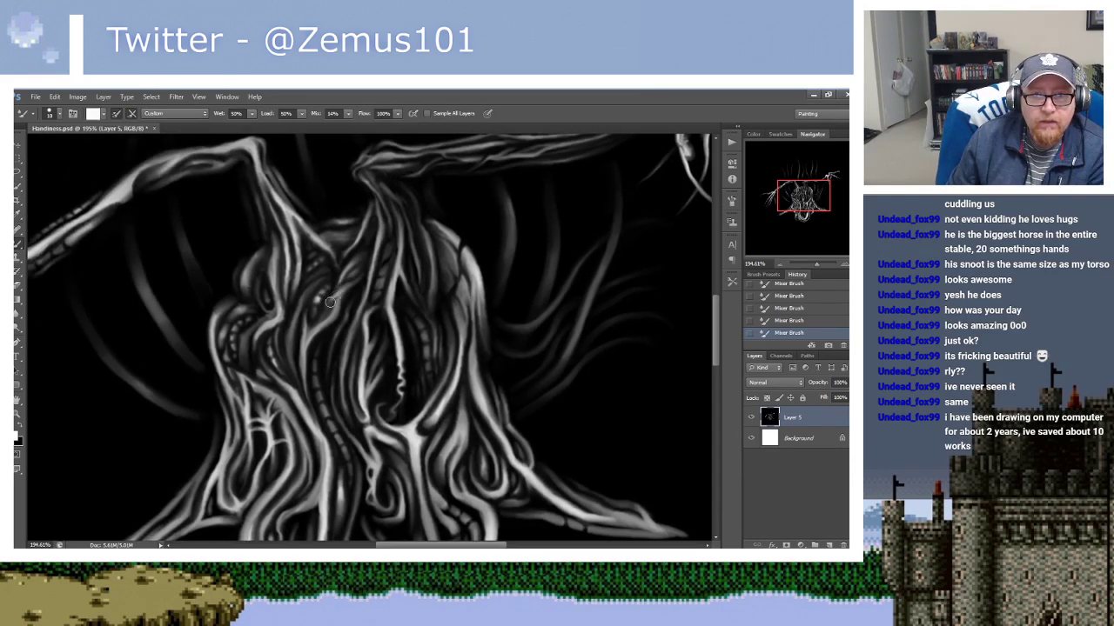
{"action": "key", "text": "x"}
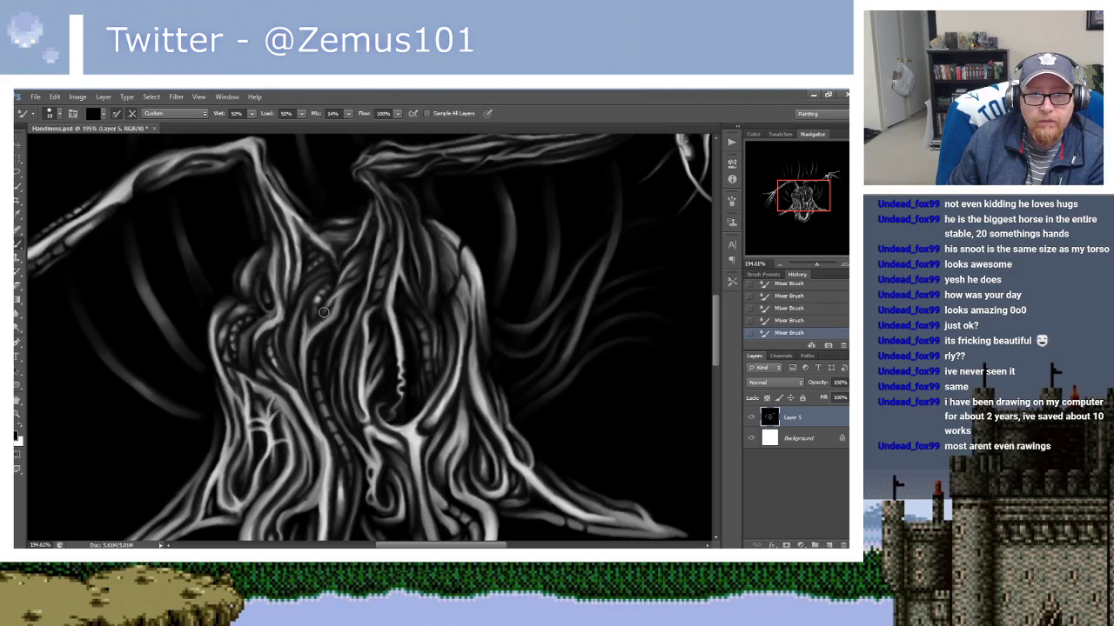
{"action": "left_click_drag", "start_coordinate": [322, 311], "coordinate": [141, 396]}
Sample a tone from the painting and load the Mixer Brush with black near the clawed branch.
{"action": "key", "text": "x"}
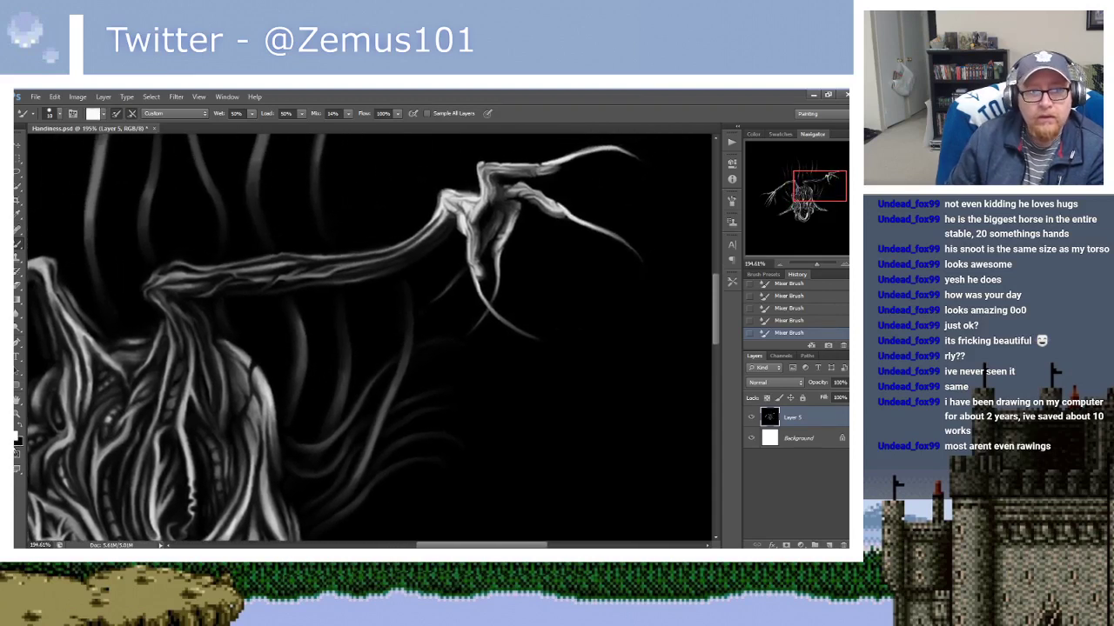
{"action": "key", "text": "i"}
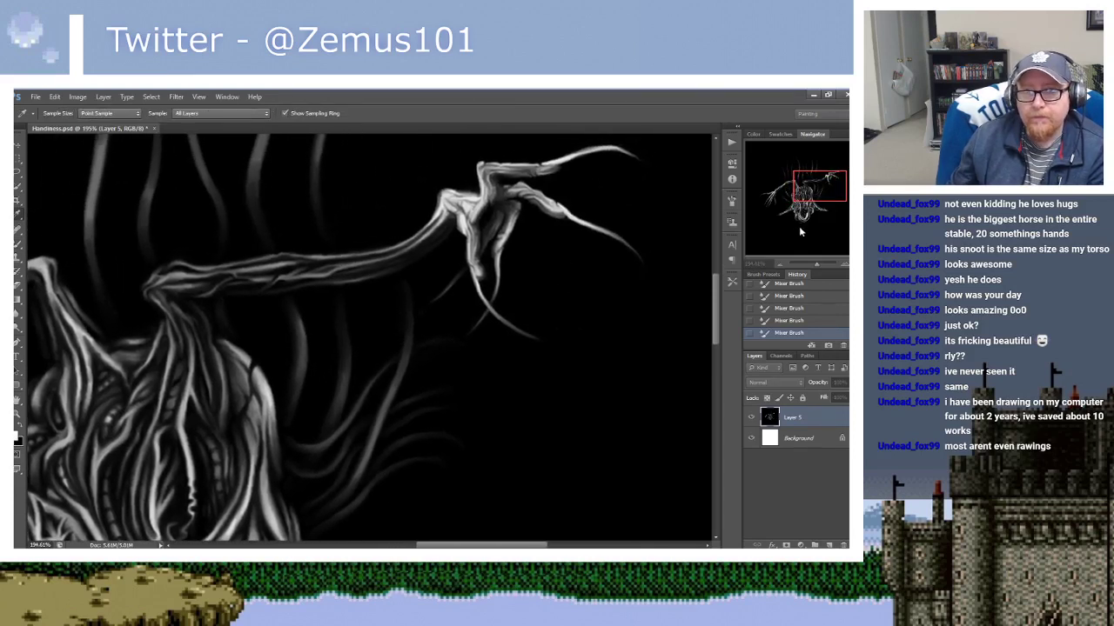
{"action": "key", "text": "b"}
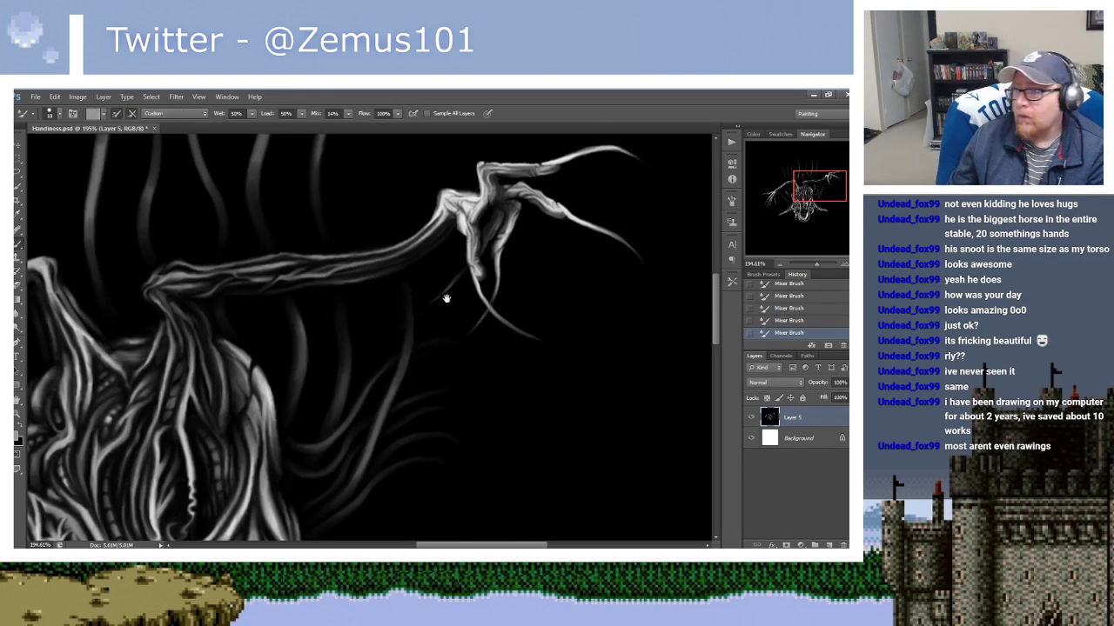
{"action": "left_click_drag", "start_coordinate": [443, 293], "coordinate": [430, 287]}
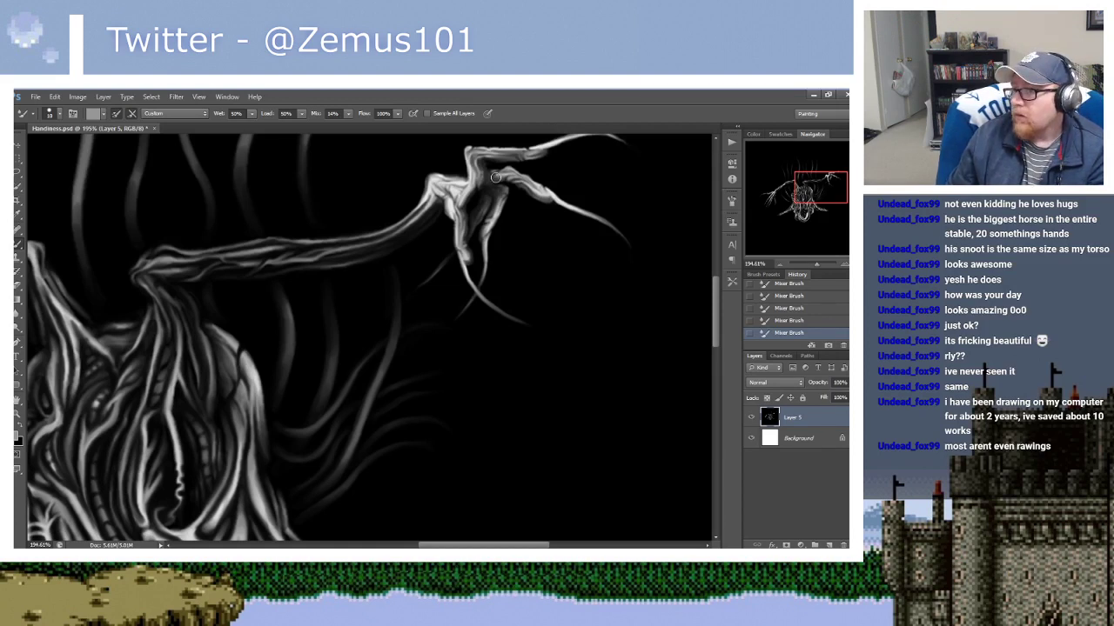
{"action": "left_click_drag", "start_coordinate": [396, 294], "coordinate": [452, 296]}
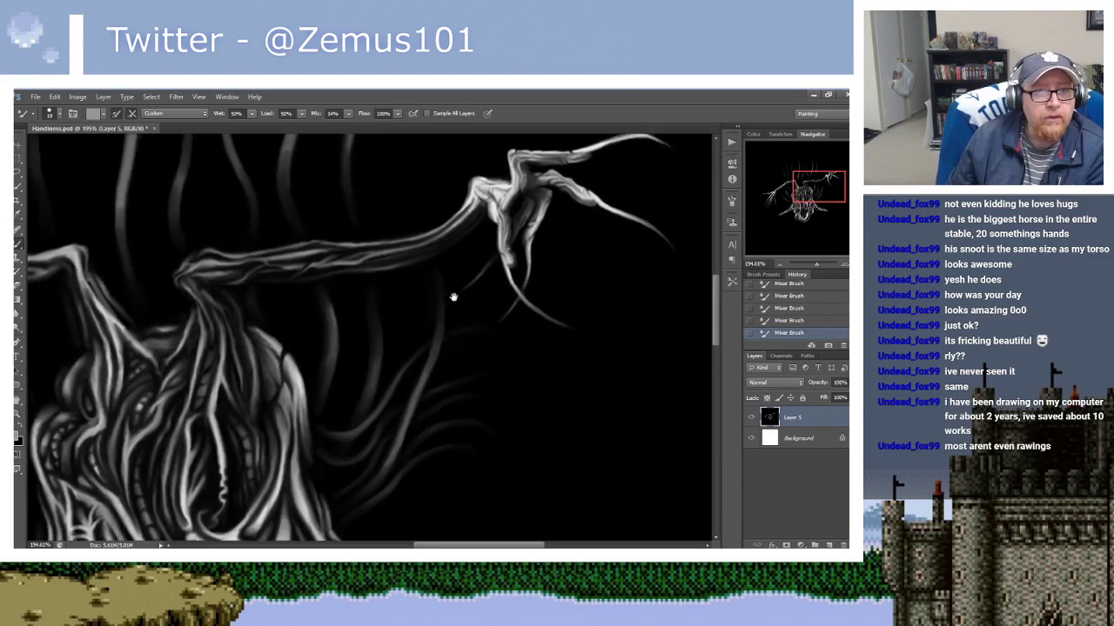
{"action": "left_click", "coordinate": [320, 238], "text": "alt"}
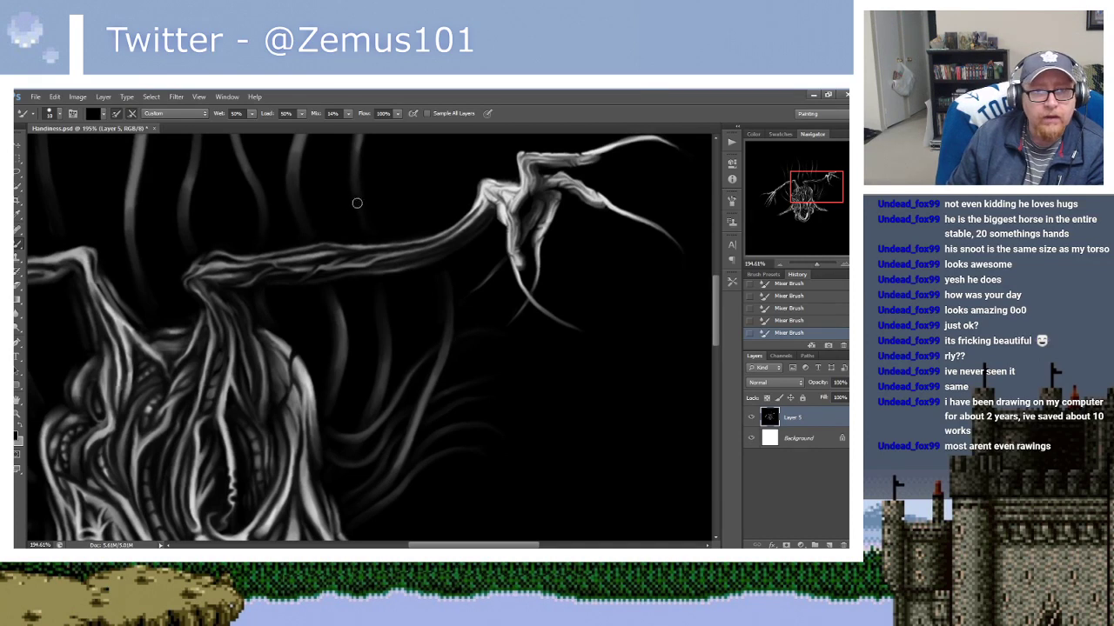
Blend the clawed branch and nearby tendrils with sampled grey and black paint.
{"action": "left_click_drag", "start_coordinate": [403, 360], "coordinate": [398, 353]}
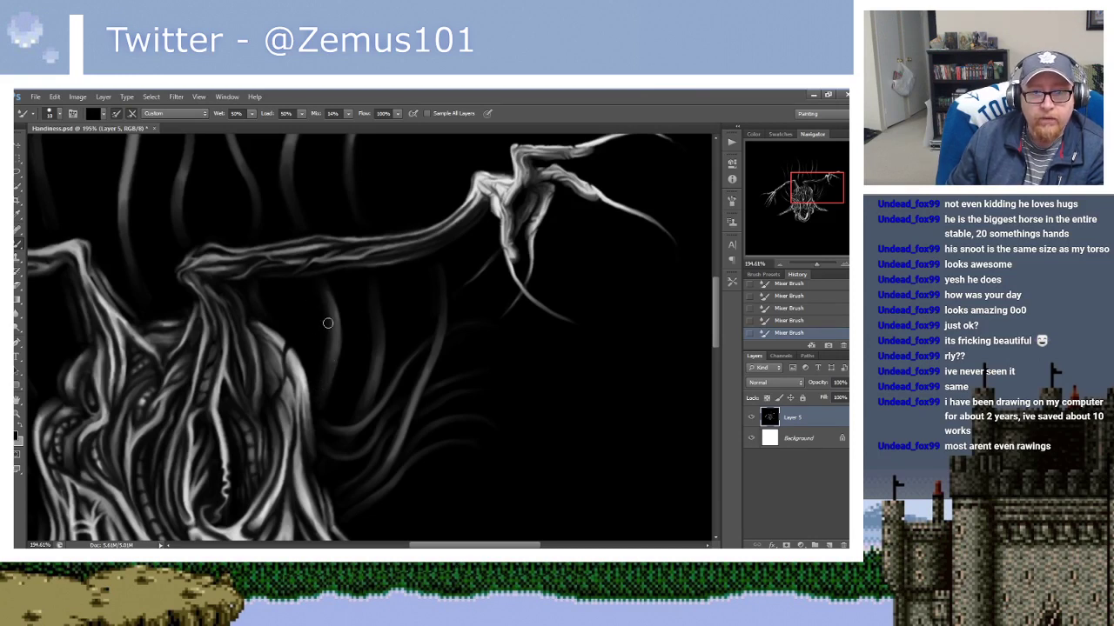
{"action": "mouse_move", "coordinate": [327, 323]}
{"action": "left_mouse_down"}
{"action": "mouse_move", "coordinate": [333, 291]}
{"action": "mouse_move", "coordinate": [202, 406]}
{"action": "left_mouse_up"}
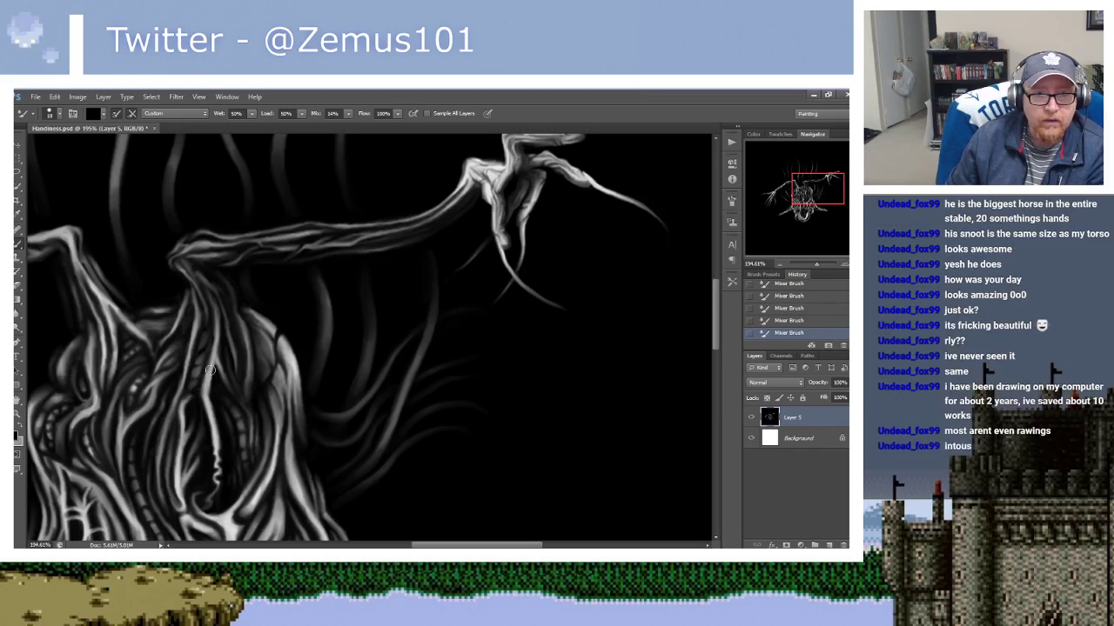
{"action": "left_click", "coordinate": [232, 322], "text": "alt"}
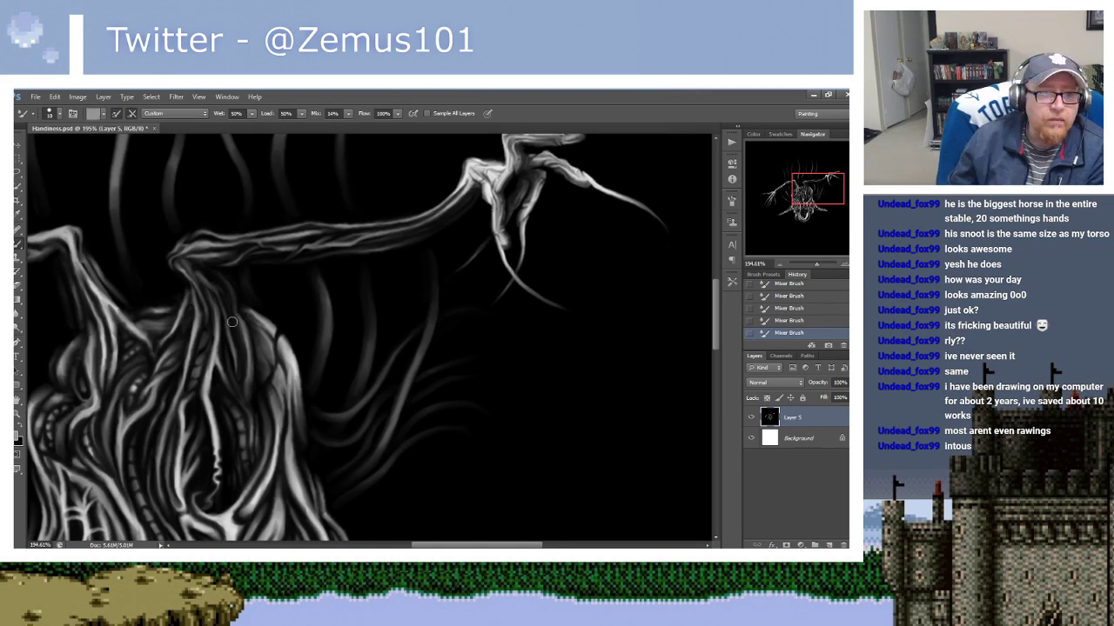
{"action": "left_click", "coordinate": [204, 431], "text": "alt"}
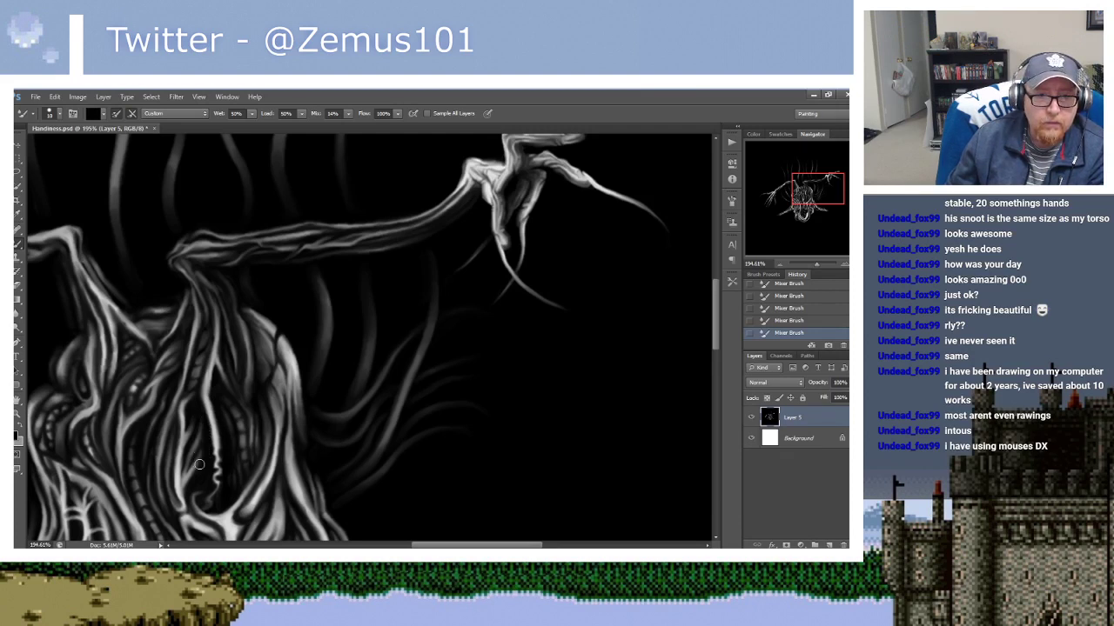
{"action": "mouse_move", "coordinate": [351, 301]}
{"action": "left_mouse_down"}
{"action": "mouse_move", "coordinate": [252, 340]}
{"action": "mouse_move", "coordinate": [293, 353]}
{"action": "mouse_move", "coordinate": [285, 326]}
{"action": "left_mouse_up"}
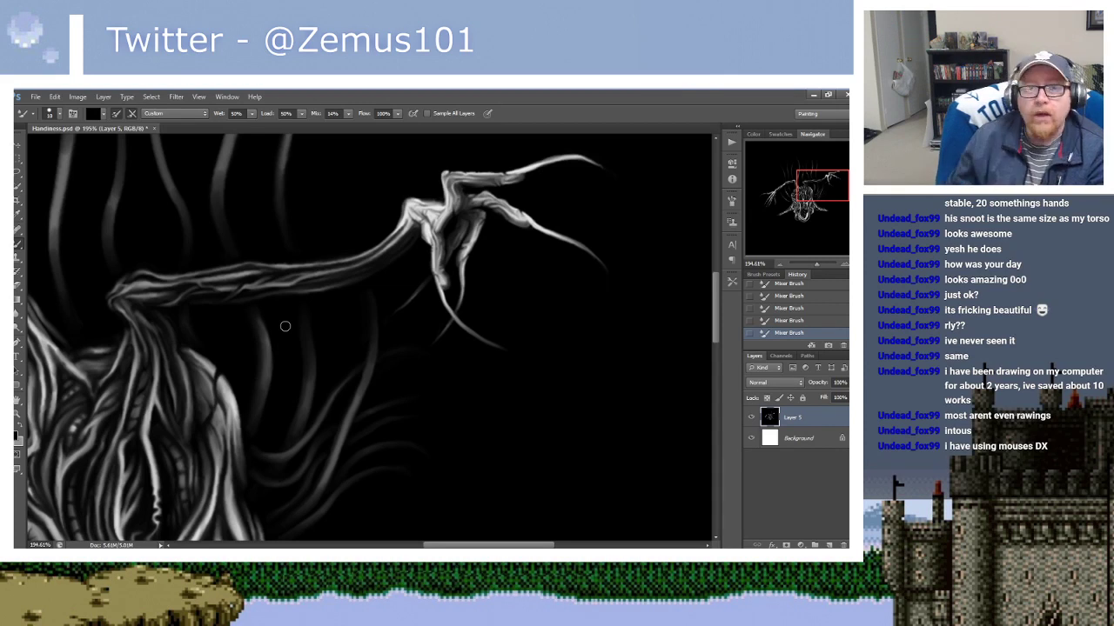
{"action": "left_click", "coordinate": [329, 269], "text": "alt"}
{"action": "mouse_move", "coordinate": [336, 313]}
{"action": "left_mouse_down"}
{"action": "mouse_move", "coordinate": [336, 288]}
{"action": "mouse_move", "coordinate": [373, 250]}
{"action": "left_mouse_up"}
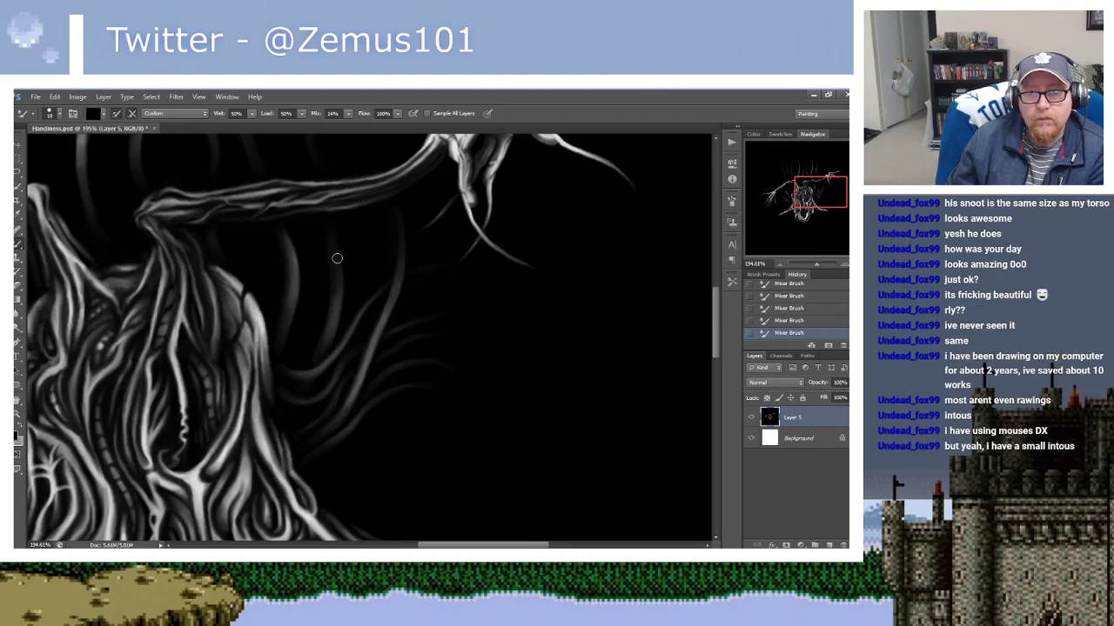
Undo the last stroke among the upper tendrils above the clawed branch and repaint it in black.
{"action": "left_click_drag", "start_coordinate": [348, 323], "coordinate": [374, 275]}
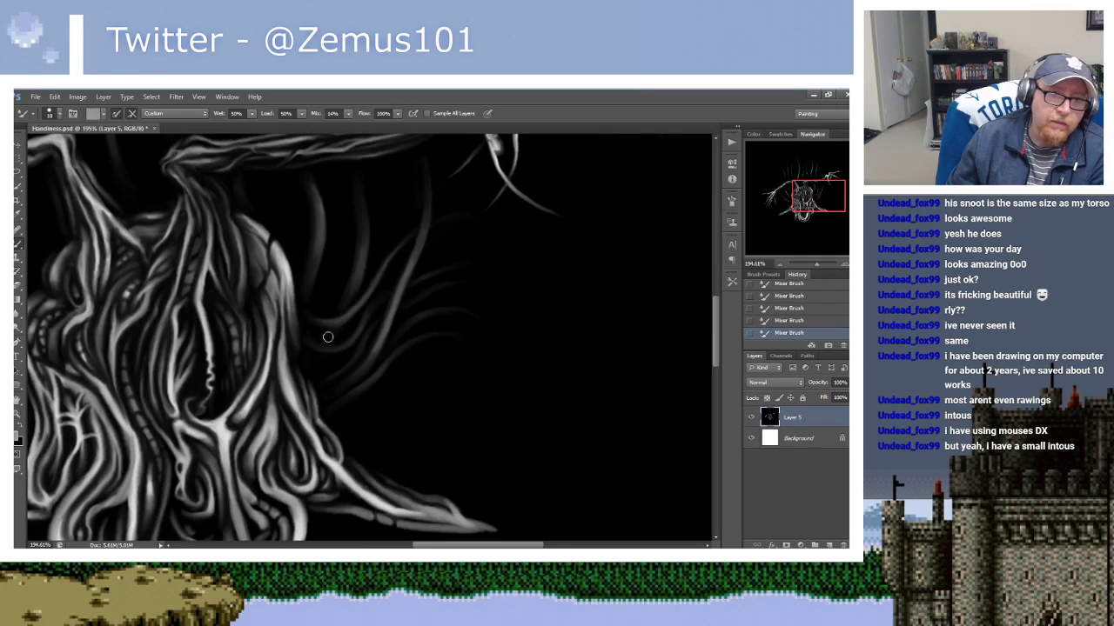
{"action": "key", "text": "d"}
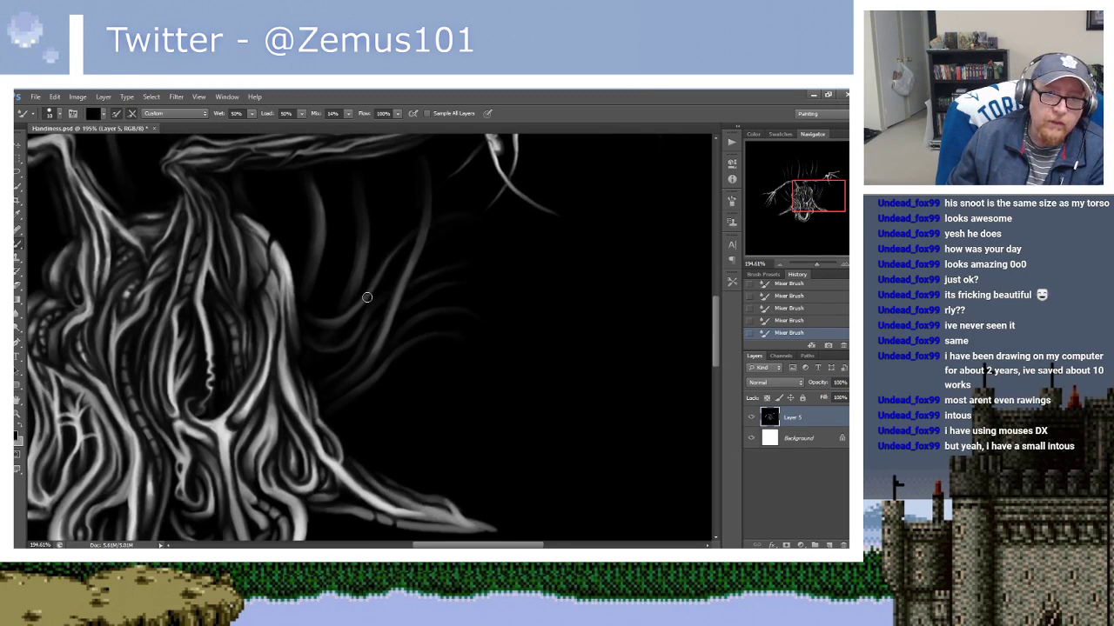
{"action": "left_click_drag", "start_coordinate": [322, 335], "coordinate": [344, 309]}
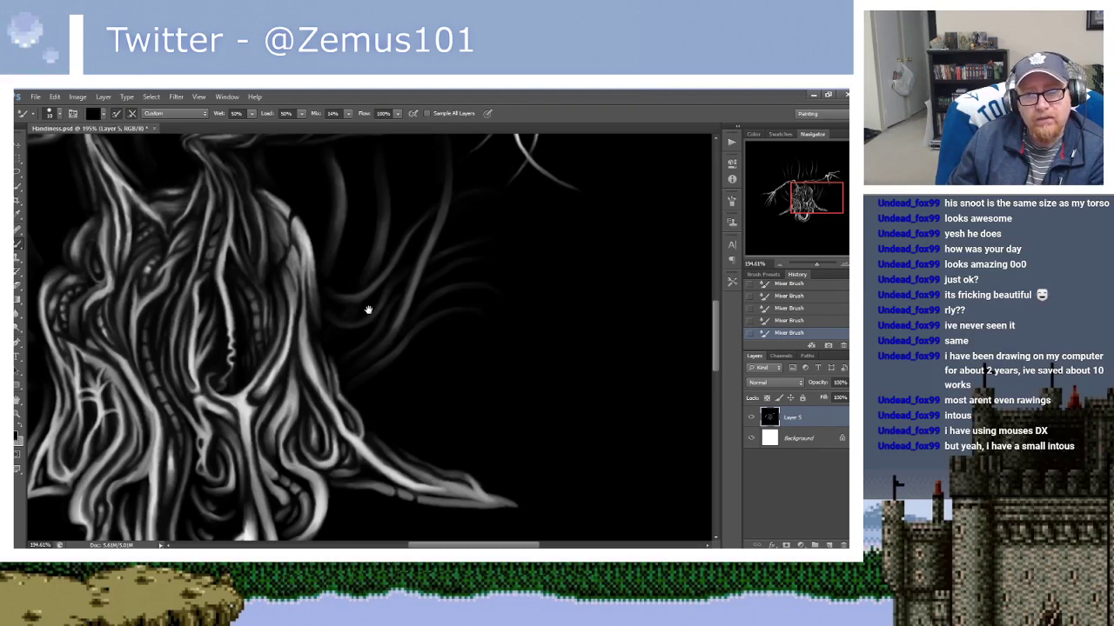
{"action": "left_click_drag", "start_coordinate": [368, 310], "coordinate": [324, 316]}
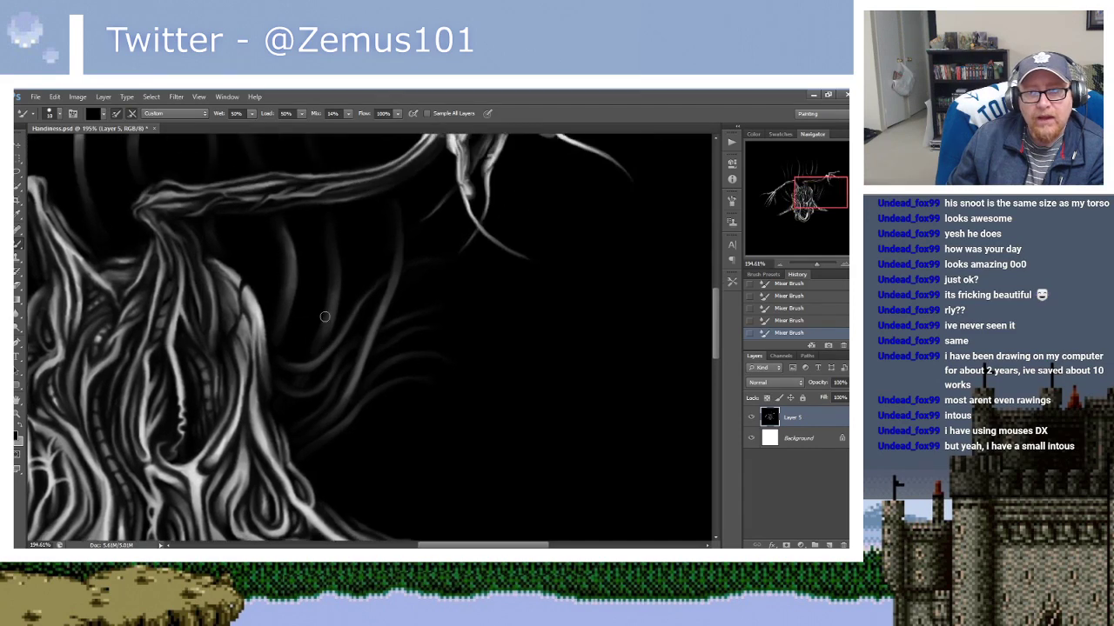
{"action": "mouse_move", "coordinate": [355, 252]}
{"action": "left_mouse_down"}
{"action": "mouse_move", "coordinate": [331, 266]}
{"action": "mouse_move", "coordinate": [338, 255]}
{"action": "mouse_move", "coordinate": [325, 299]}
{"action": "left_mouse_up"}
{"action": "mouse_move", "coordinate": [324, 200]}
{"action": "left_mouse_down"}
{"action": "mouse_move", "coordinate": [323, 283]}
{"action": "mouse_move", "coordinate": [263, 295]}
{"action": "left_mouse_up"}
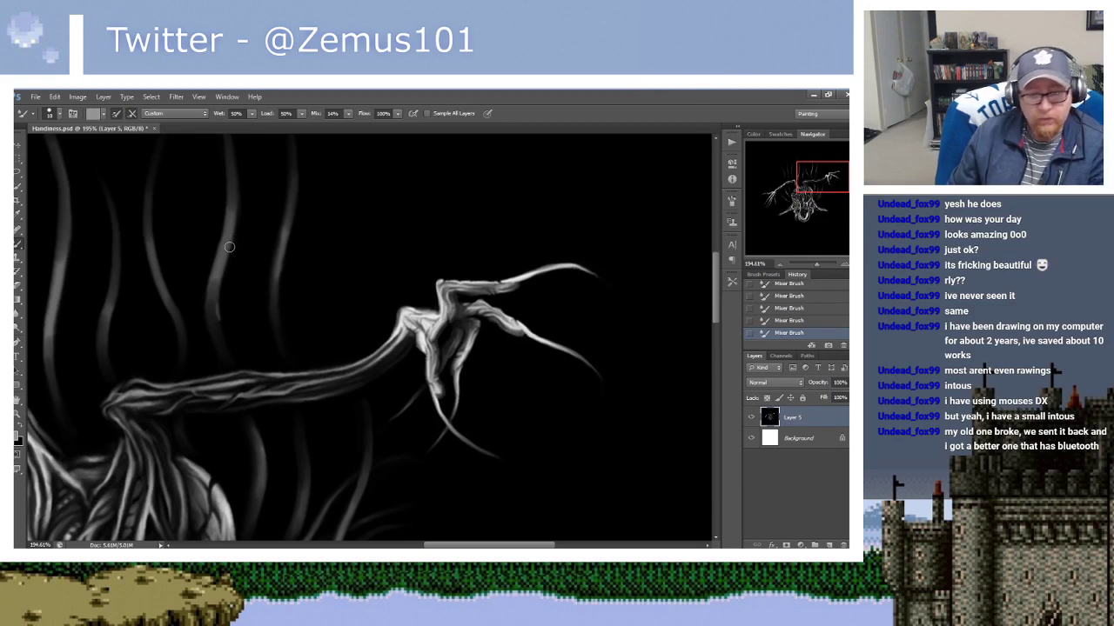
{"action": "key", "text": "ctrl+z"}
{"action": "left_click_drag", "start_coordinate": [217, 301], "coordinate": [221, 330]}
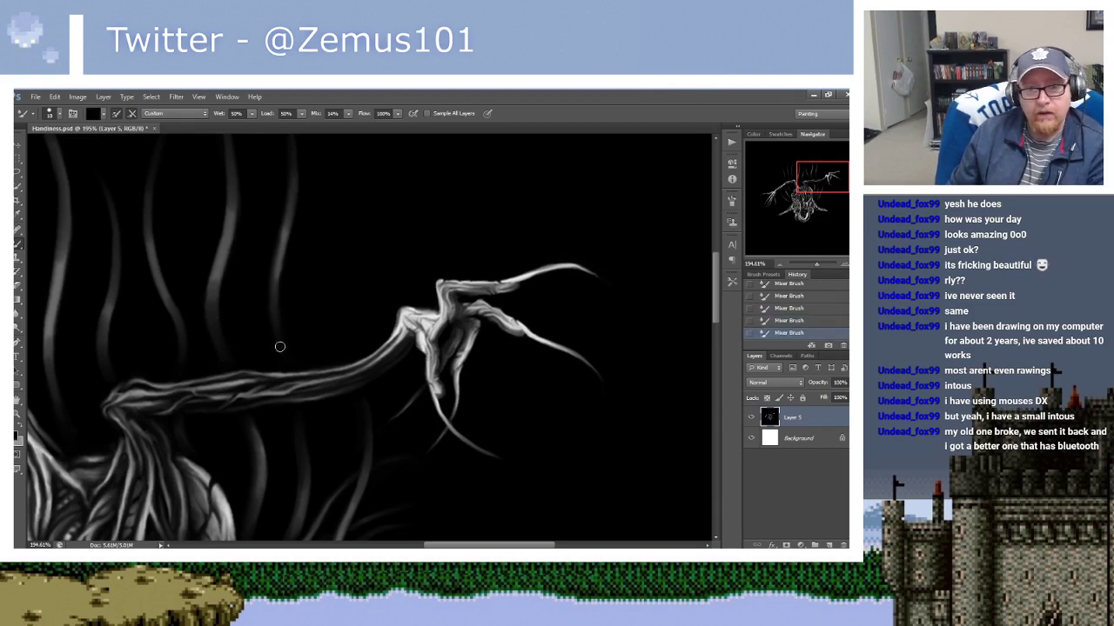
Zoom in beside the trunk and load the Mixer Brush with a mid-grey tone.
{"action": "scroll", "coordinate": [226, 334], "scroll_direction": "up", "scroll_amount": 5}
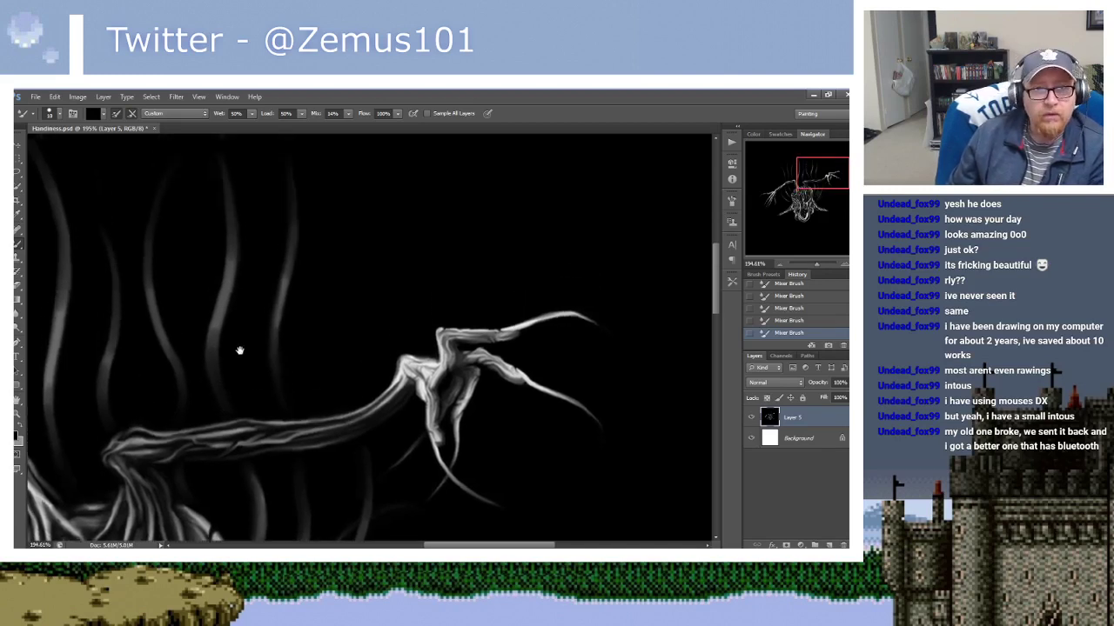
{"action": "scroll", "coordinate": [233, 318], "scroll_direction": "down", "scroll_amount": 2}
{"action": "scroll", "coordinate": [253, 292], "scroll_direction": "down", "scroll_amount": 2}
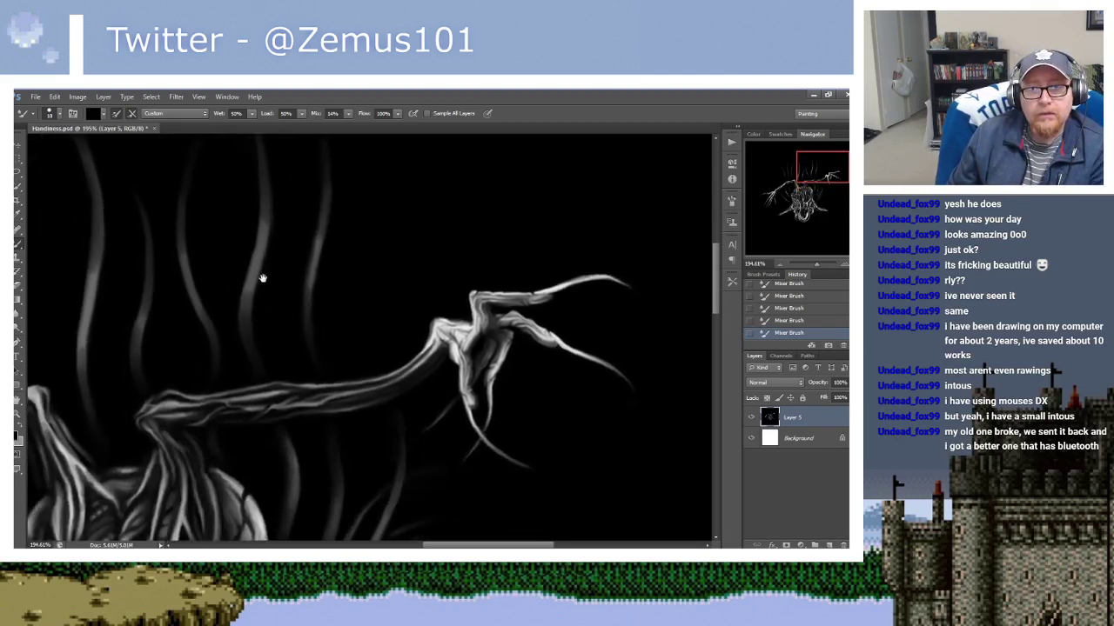
{"action": "scroll", "coordinate": [348, 278], "scroll_direction": "down", "scroll_amount": 2}
{"action": "scroll", "coordinate": [442, 278], "scroll_direction": "down", "scroll_amount": 2}
{"action": "scroll", "coordinate": [392, 382], "scroll_direction": "down", "scroll_amount": 2}
{"action": "scroll", "coordinate": [368, 293], "scroll_direction": "down", "scroll_amount": 2}
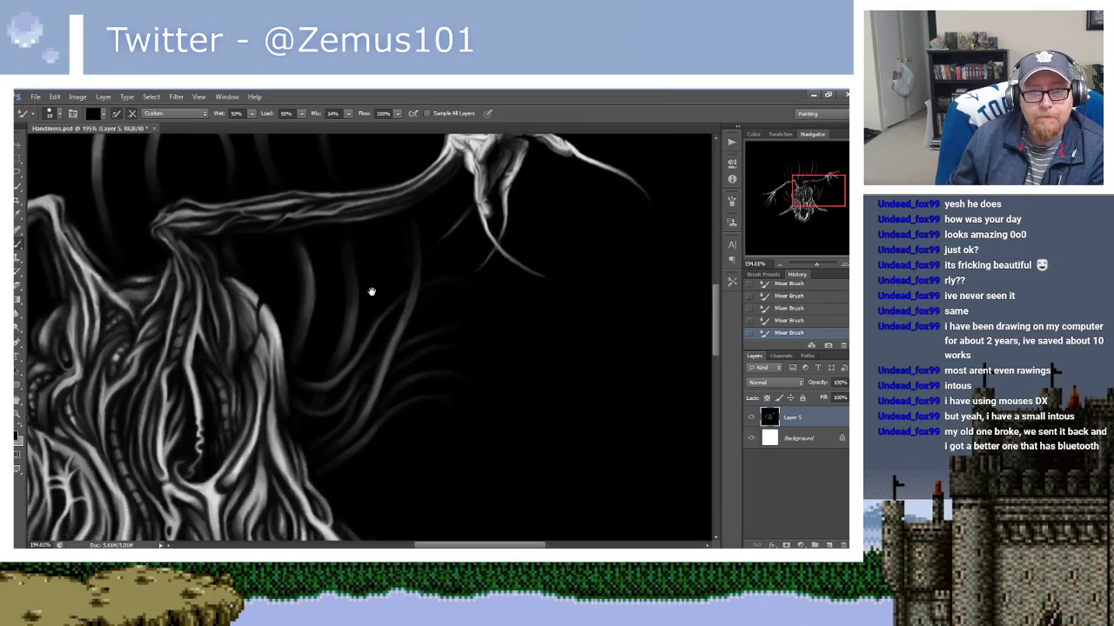
{"action": "scroll", "coordinate": [378, 315], "scroll_direction": "down", "scroll_amount": 1}
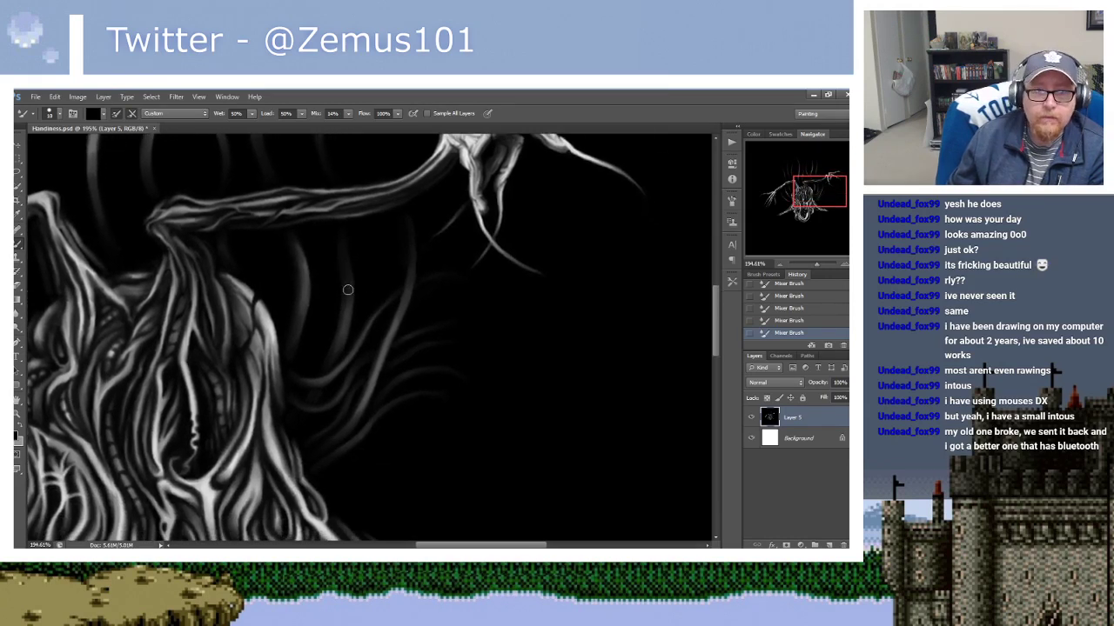
{"action": "left_click", "coordinate": [347, 290], "text": "alt"}
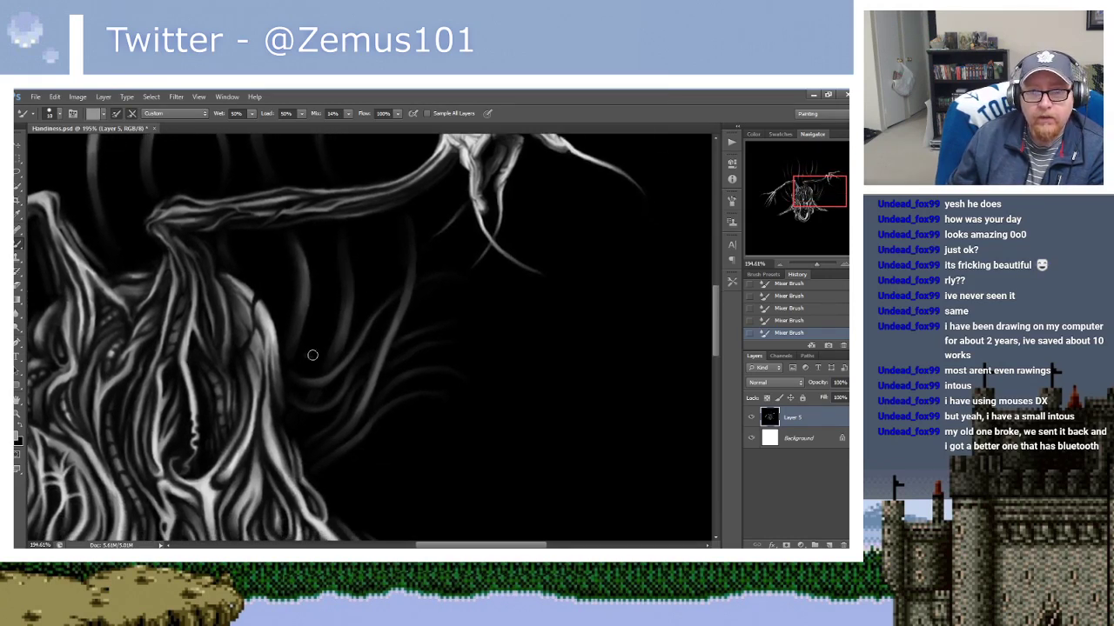
Undo and redo the last stroke, then paint a light tendril curving up-right beside the trunk.
{"action": "key", "text": "ctrl+z"}
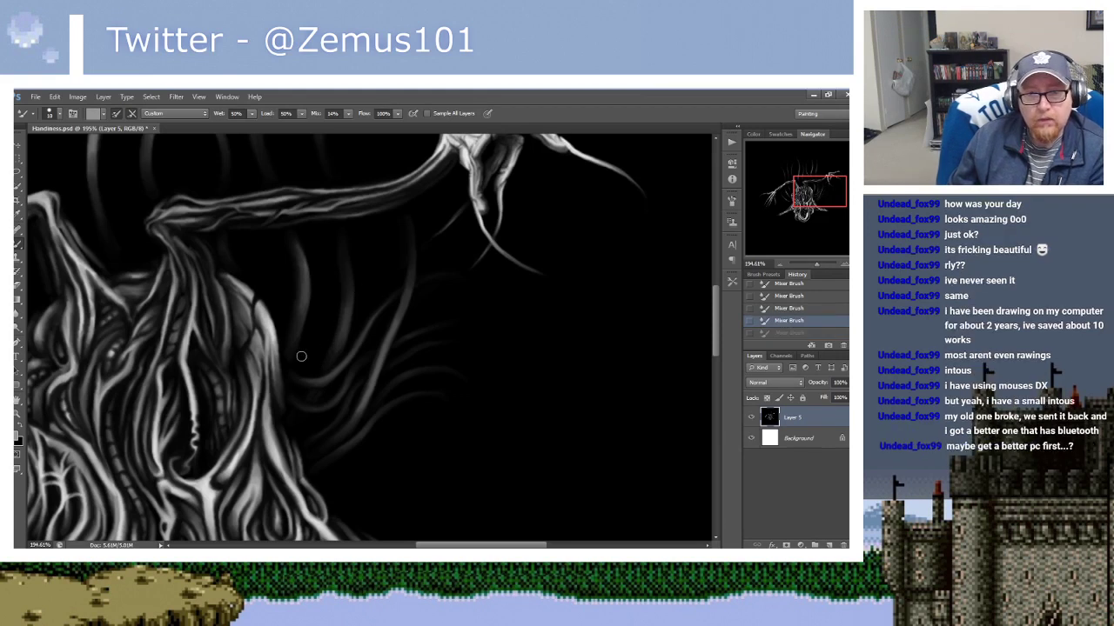
{"action": "key", "text": "ctrl+z"}
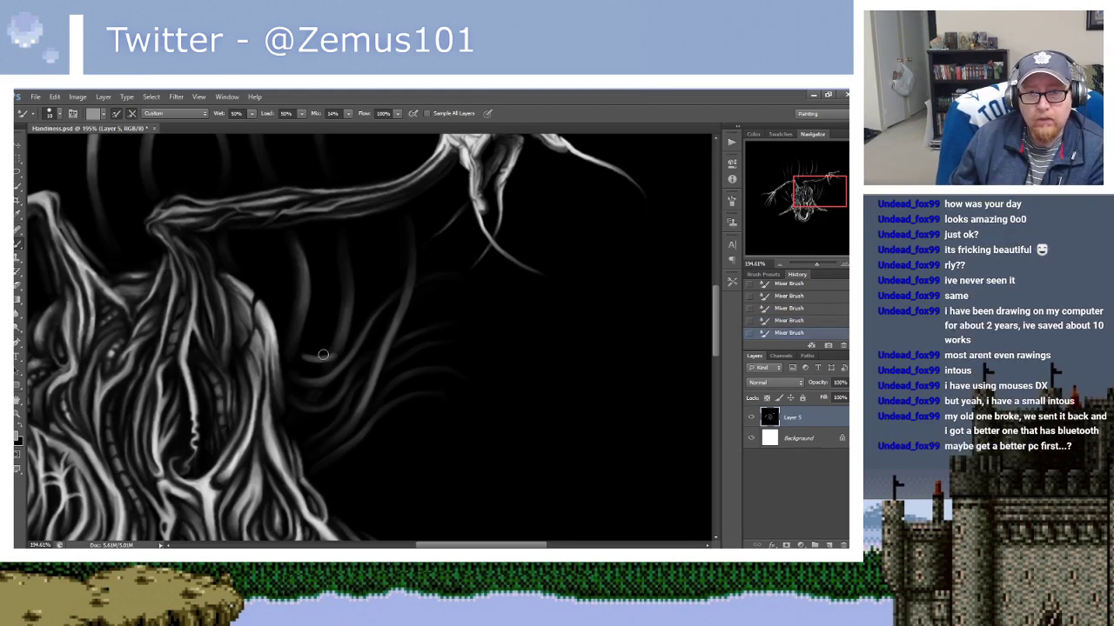
{"action": "mouse_move", "coordinate": [309, 358]}
{"action": "left_mouse_down"}
{"action": "mouse_move", "coordinate": [352, 339]}
{"action": "mouse_move", "coordinate": [397, 249]}
{"action": "left_mouse_up"}
{"action": "left_click", "coordinate": [301, 356], "text": "alt"}
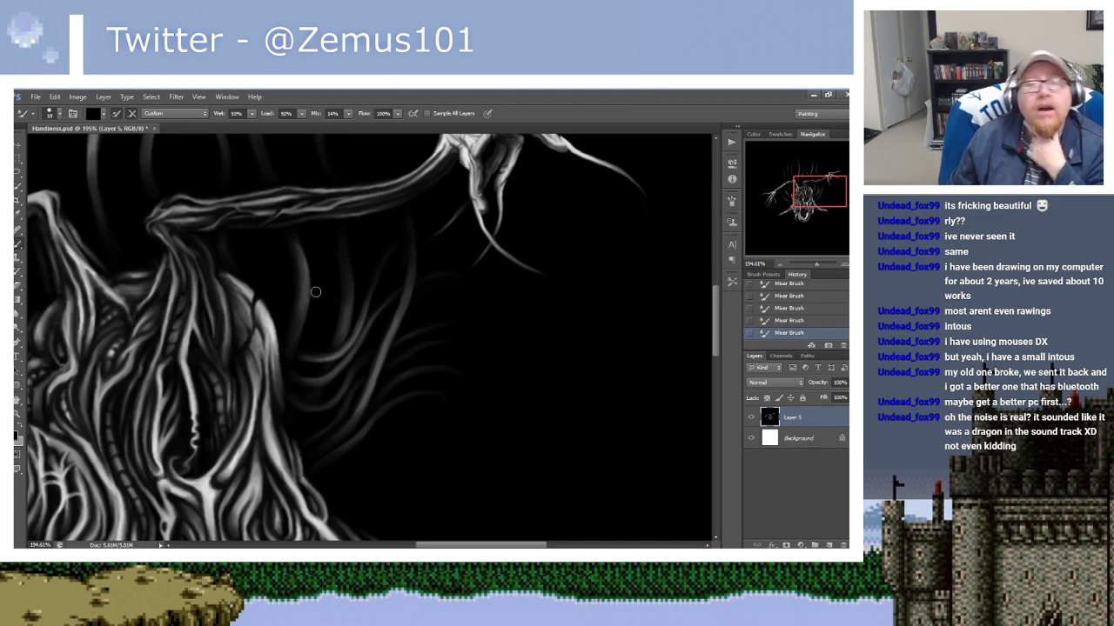
{"action": "scroll", "coordinate": [355, 284], "scroll_direction": "up", "scroll_amount": 2}
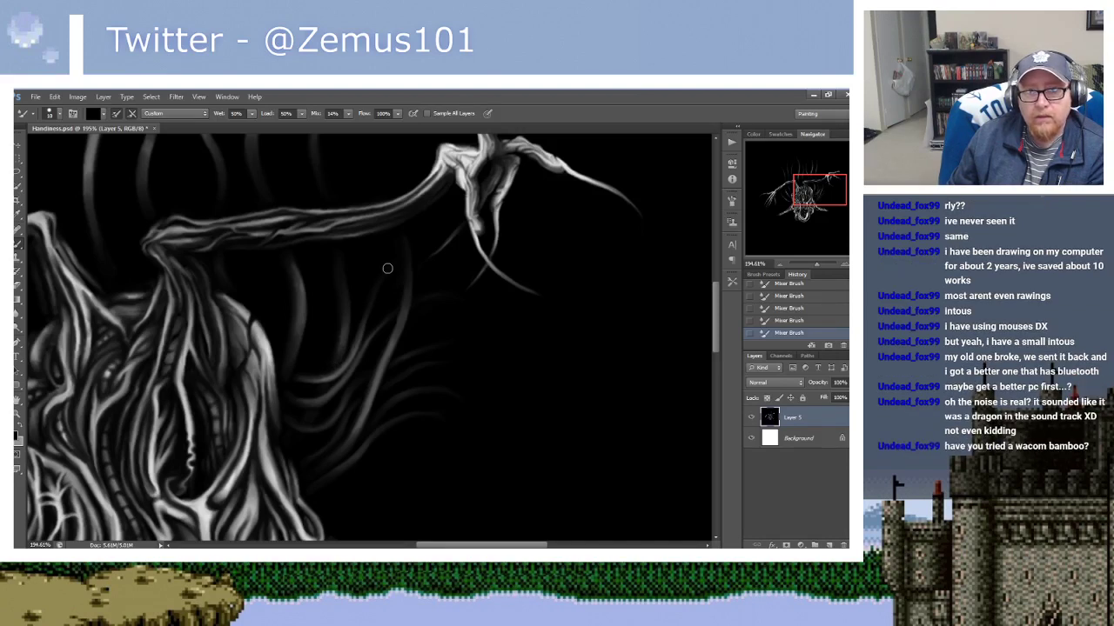
{"action": "scroll", "coordinate": [348, 313], "scroll_direction": "up", "scroll_amount": 2}
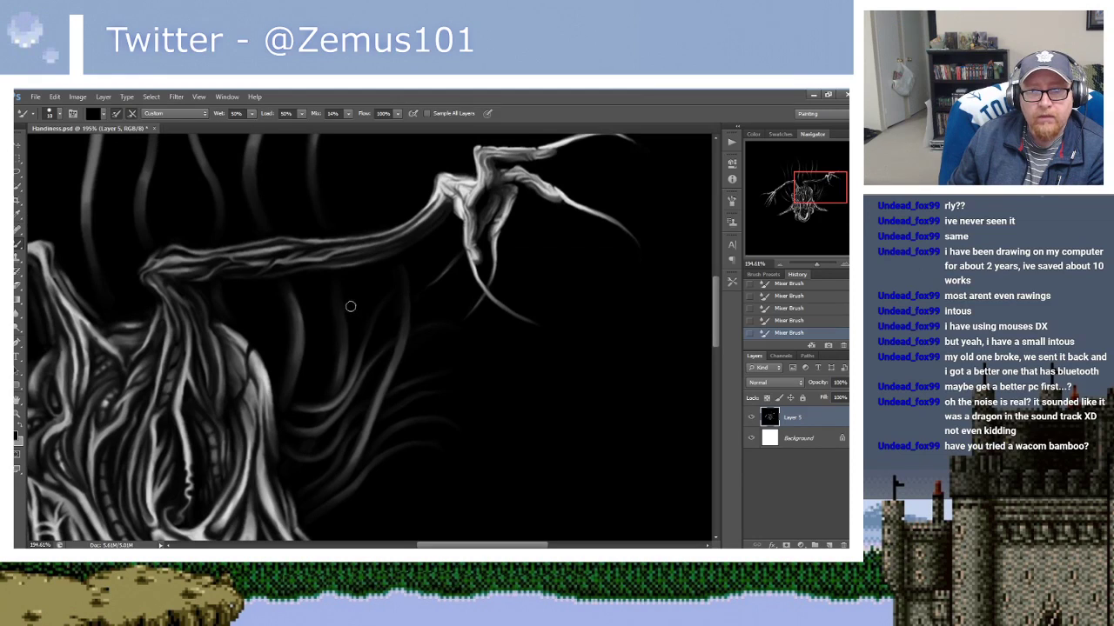
{"action": "left_click_drag", "start_coordinate": [318, 276], "coordinate": [333, 295]}
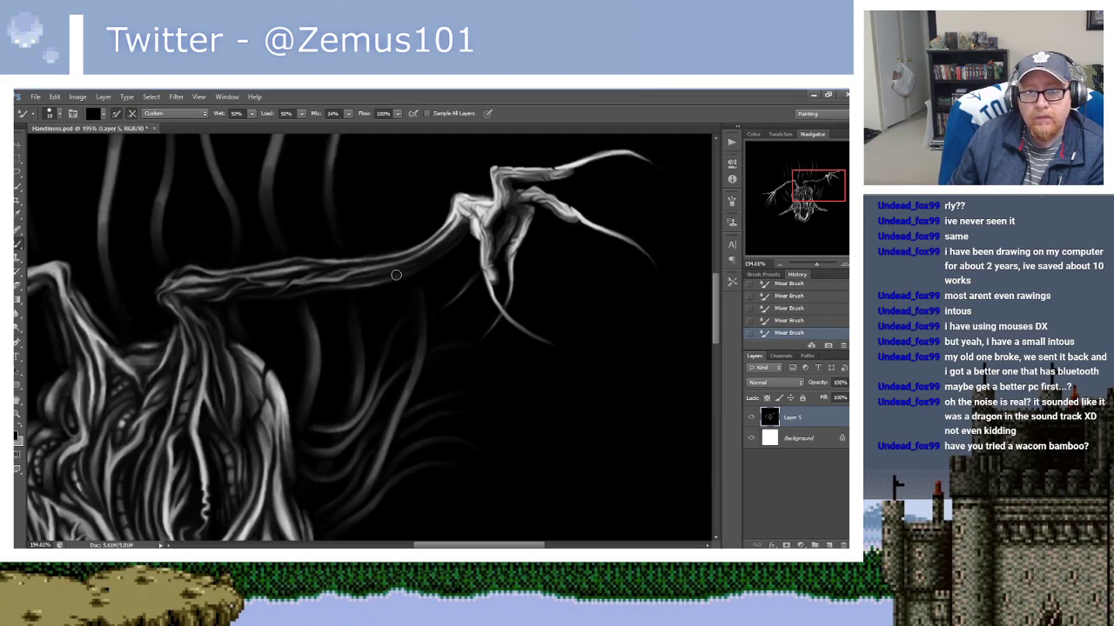
{"action": "scroll", "coordinate": [372, 269], "scroll_direction": "up", "scroll_amount": 2}
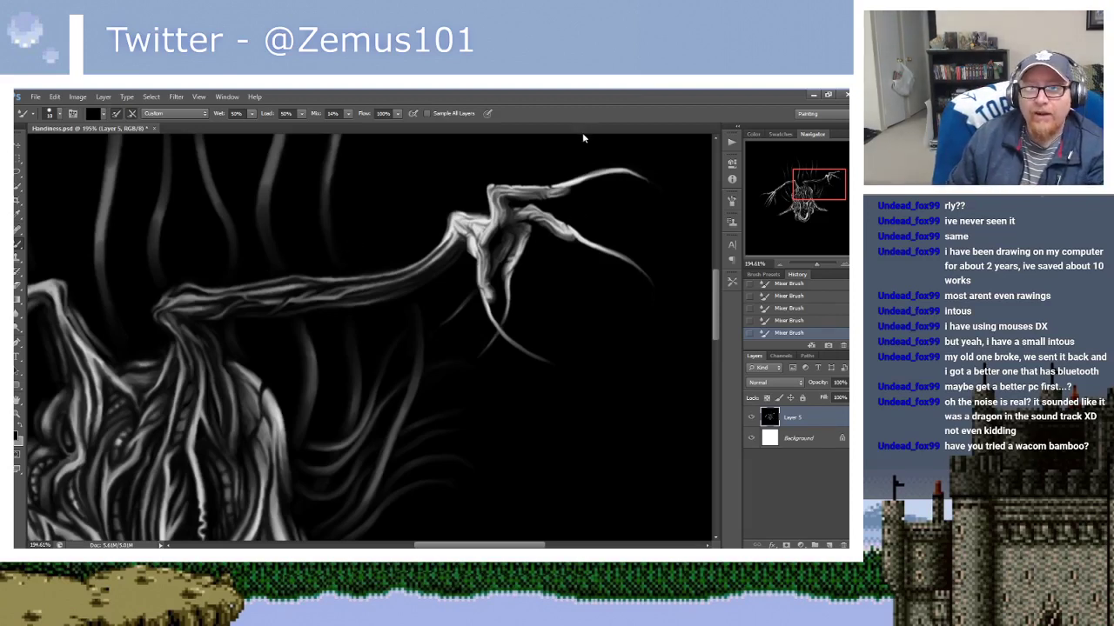
{"action": "mouse_move", "coordinate": [435, 303]}
{"action": "left_mouse_down"}
{"action": "mouse_move", "coordinate": [440, 266]}
{"action": "mouse_move", "coordinate": [461, 321]}
{"action": "mouse_move", "coordinate": [450, 373]}
{"action": "left_mouse_up"}
{"action": "left_click_drag", "start_coordinate": [455, 313], "coordinate": [446, 336]}
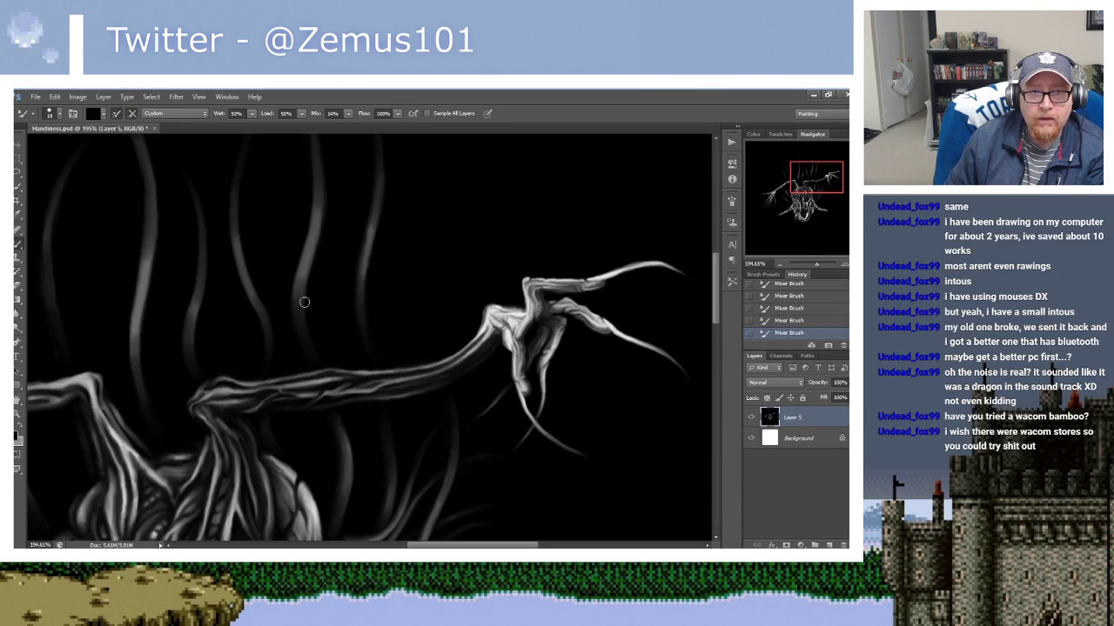
{"action": "left_click_drag", "start_coordinate": [320, 243], "coordinate": [330, 298]}
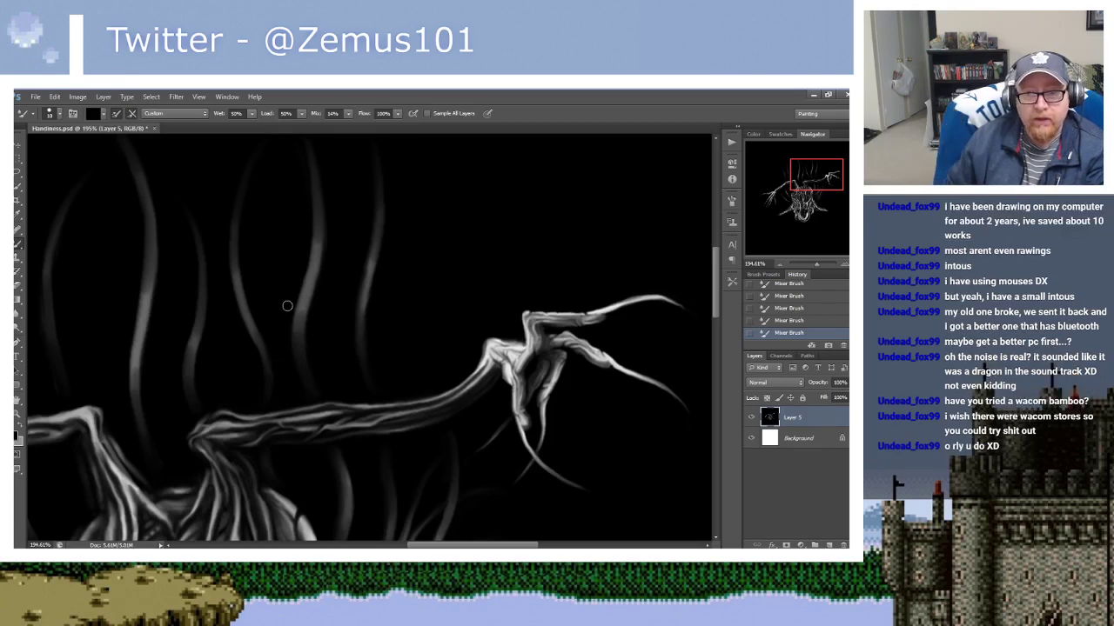
{"action": "left_click_drag", "start_coordinate": [286, 306], "coordinate": [209, 174]}
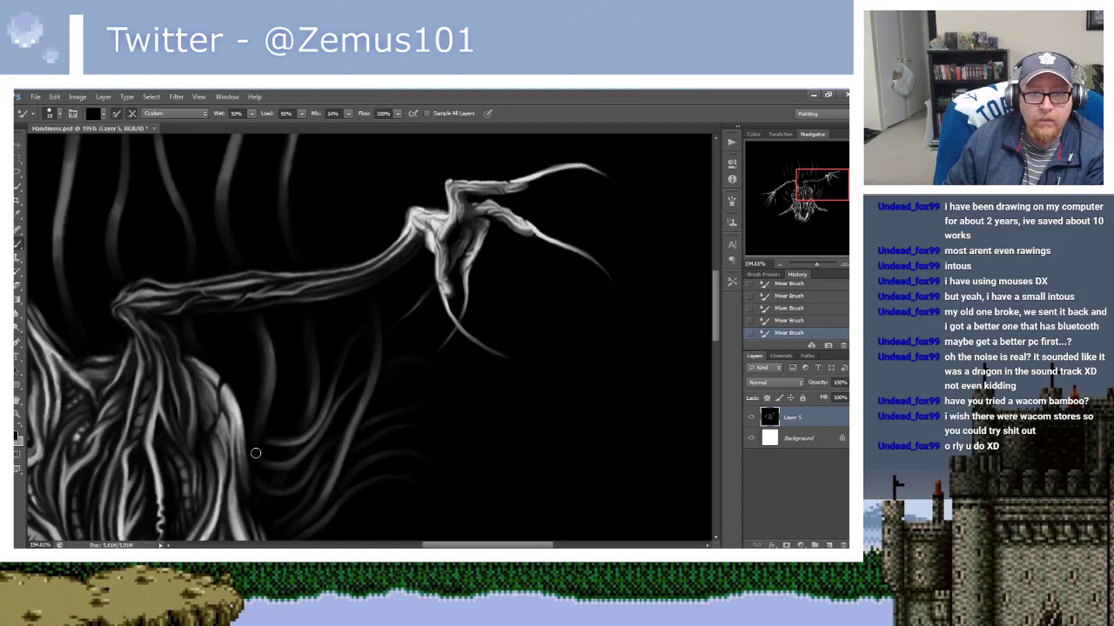
{"action": "scroll", "coordinate": [340, 282], "scroll_direction": "up", "scroll_amount": 1}
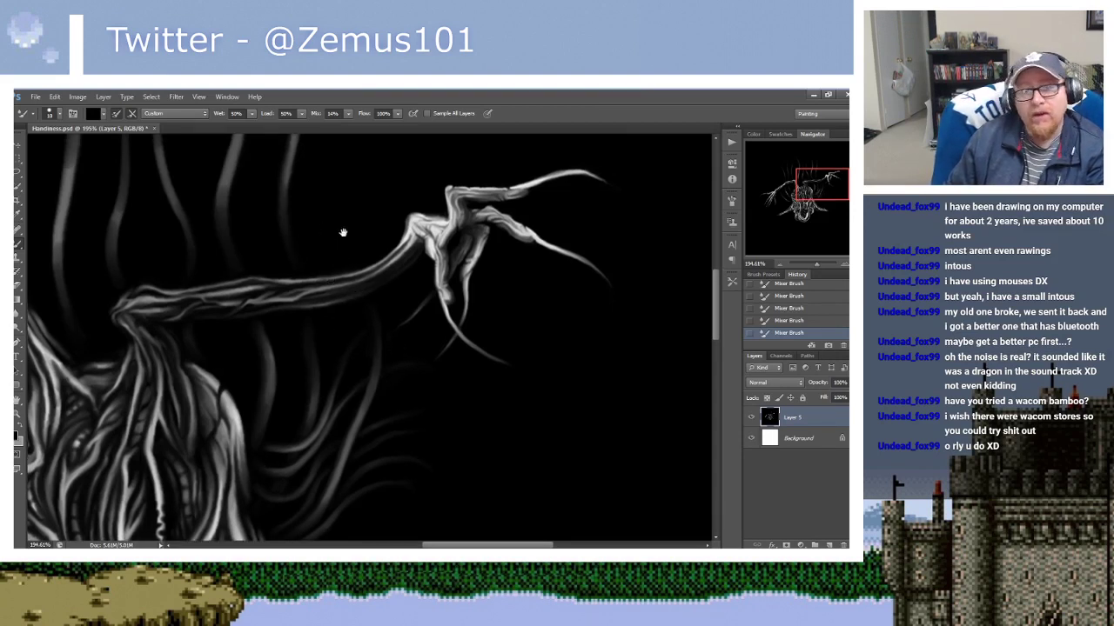
{"action": "scroll", "coordinate": [348, 244], "scroll_direction": "up", "scroll_amount": 1}
{"action": "scroll", "coordinate": [353, 251], "scroll_direction": "up", "scroll_amount": 1}
{"action": "scroll", "coordinate": [356, 256], "scroll_direction": "up", "scroll_amount": 2}
{"action": "scroll", "coordinate": [340, 238], "scroll_direction": "up", "scroll_amount": 2}
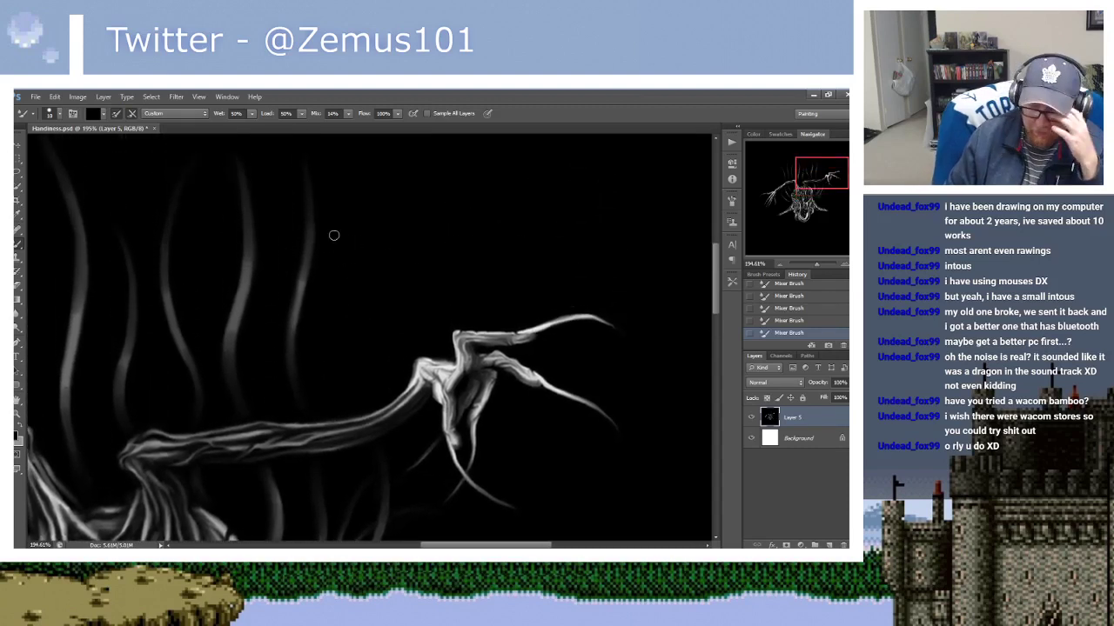
{"action": "scroll", "coordinate": [348, 261], "scroll_direction": "up", "scroll_amount": 1}
Paint a faint tendril curving to the right of the lower trunk.
{"action": "scroll", "coordinate": [358, 284], "scroll_direction": "up", "scroll_amount": 1}
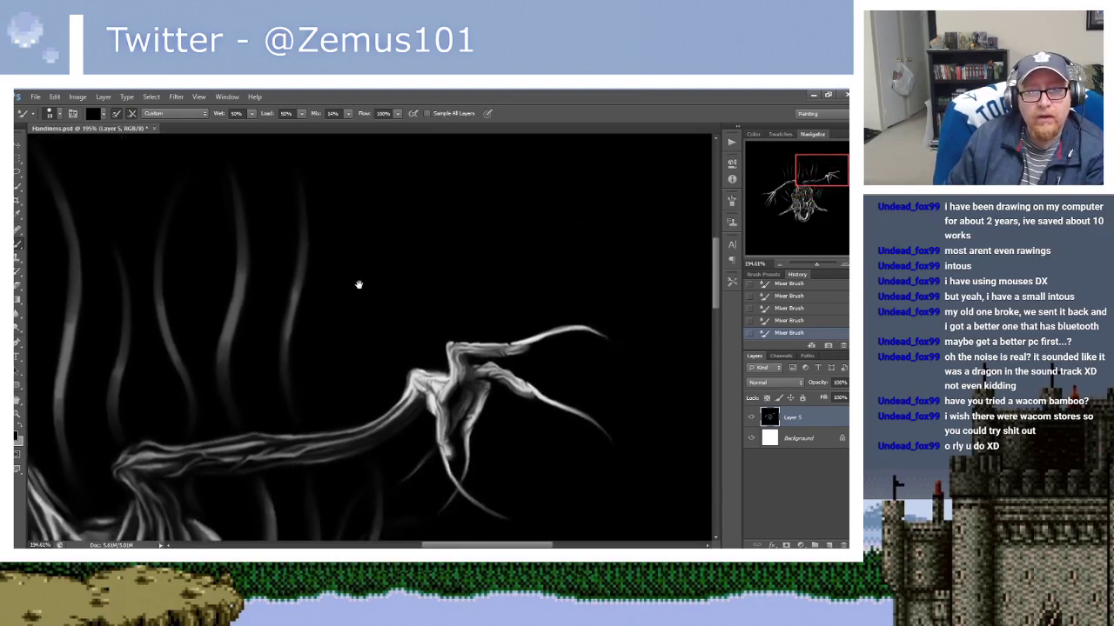
{"action": "scroll", "coordinate": [357, 283], "scroll_direction": "down", "scroll_amount": 3}
{"action": "scroll", "coordinate": [365, 301], "scroll_direction": "down", "scroll_amount": 1}
{"action": "scroll", "coordinate": [361, 252], "scroll_direction": "down", "scroll_amount": 1}
{"action": "scroll", "coordinate": [361, 270], "scroll_direction": "down", "scroll_amount": 1}
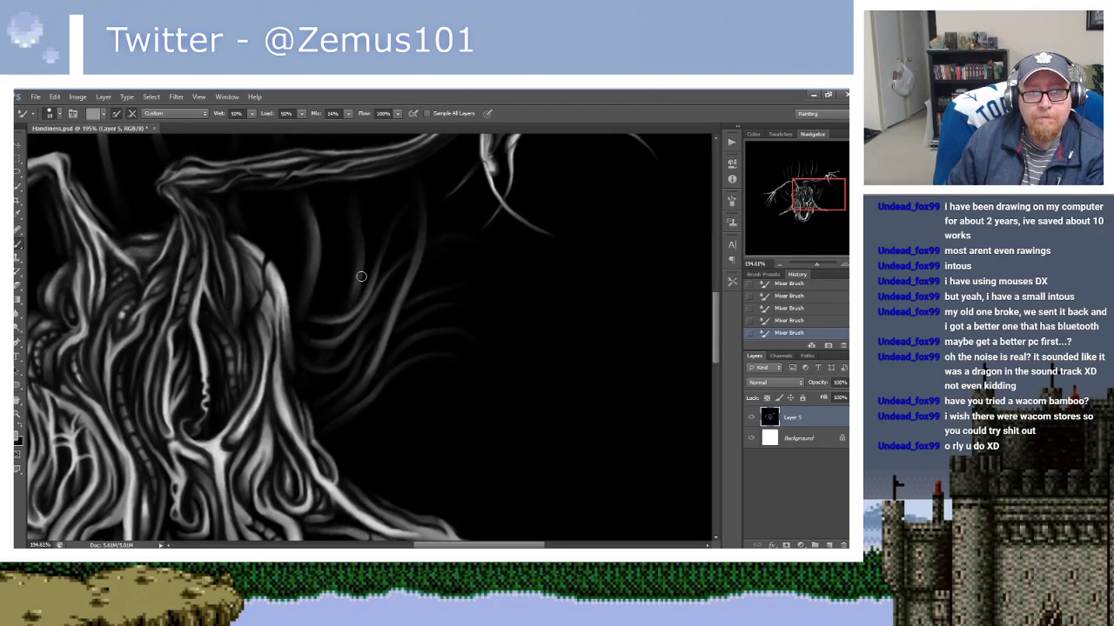
{"action": "scroll", "coordinate": [387, 279], "scroll_direction": "down", "scroll_amount": 3}
{"action": "scroll", "coordinate": [380, 243], "scroll_direction": "down", "scroll_amount": 1}
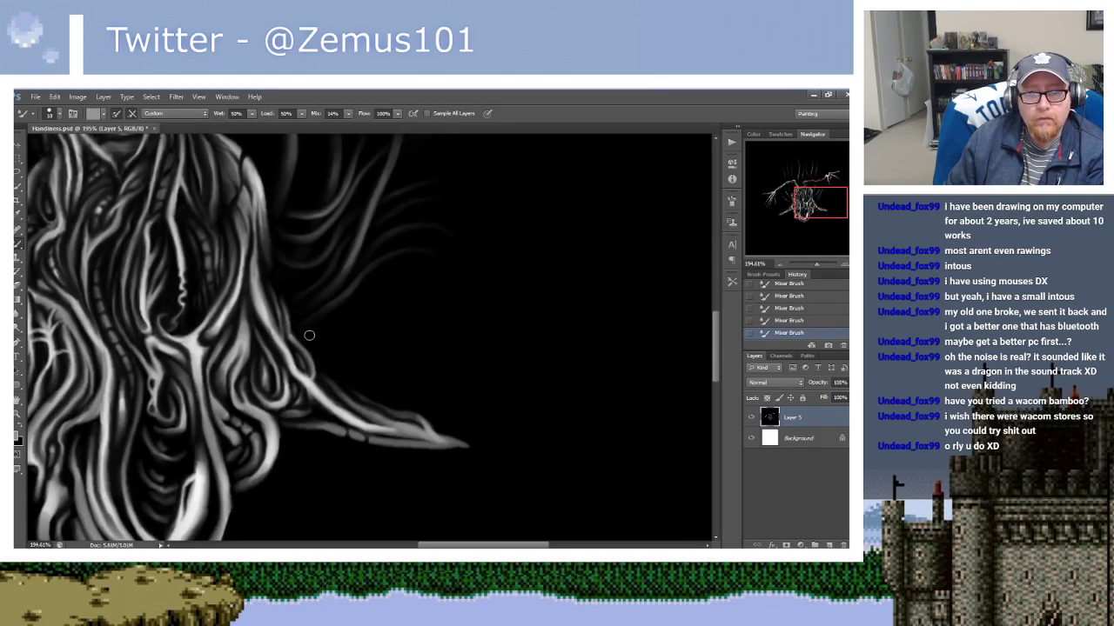
{"action": "left_click_drag", "start_coordinate": [310, 334], "coordinate": [398, 311]}
{"action": "left_click", "coordinate": [315, 332], "text": "alt"}
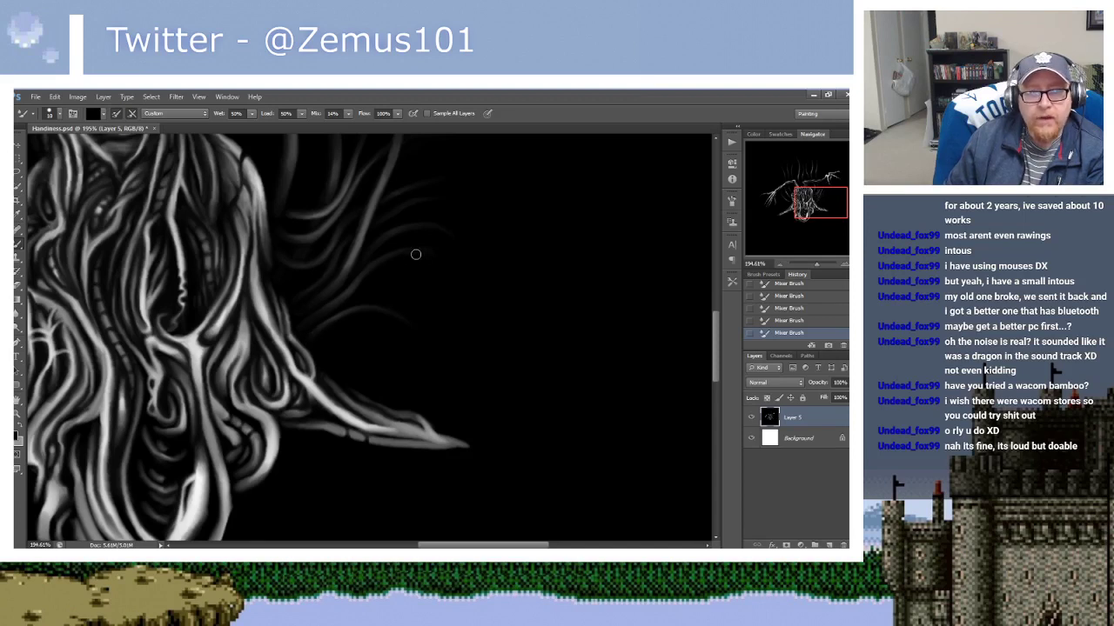
Reframe the view on the trunk and clawed branch, switching the brush load from grey back to black.
{"action": "scroll", "coordinate": [440, 311], "scroll_direction": "up", "scroll_amount": 3}
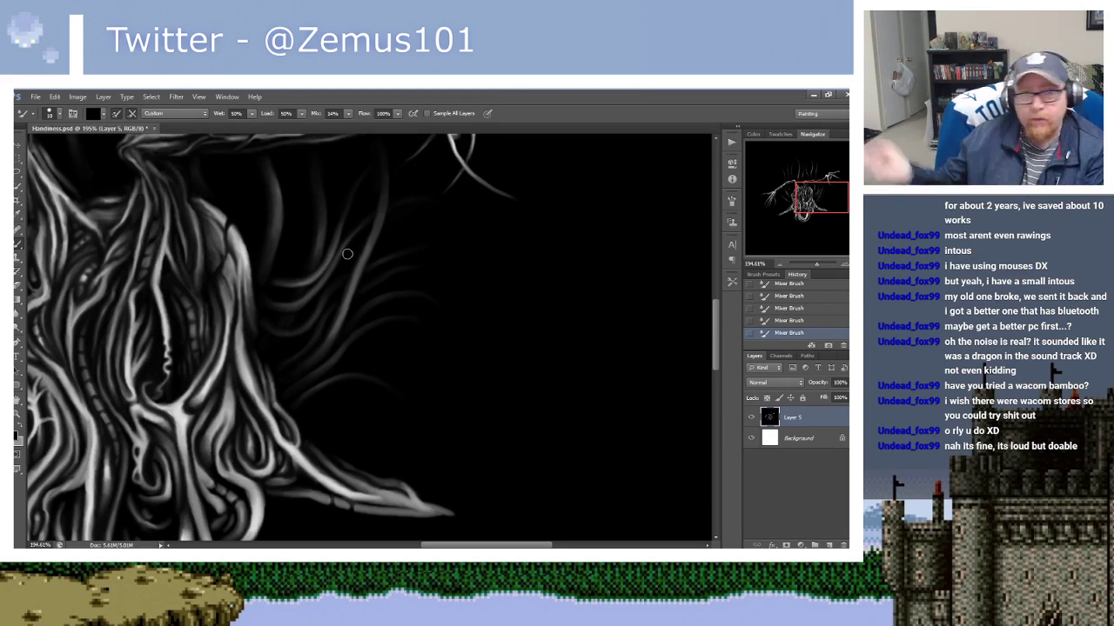
{"action": "scroll", "coordinate": [353, 289], "scroll_direction": "up", "scroll_amount": 2}
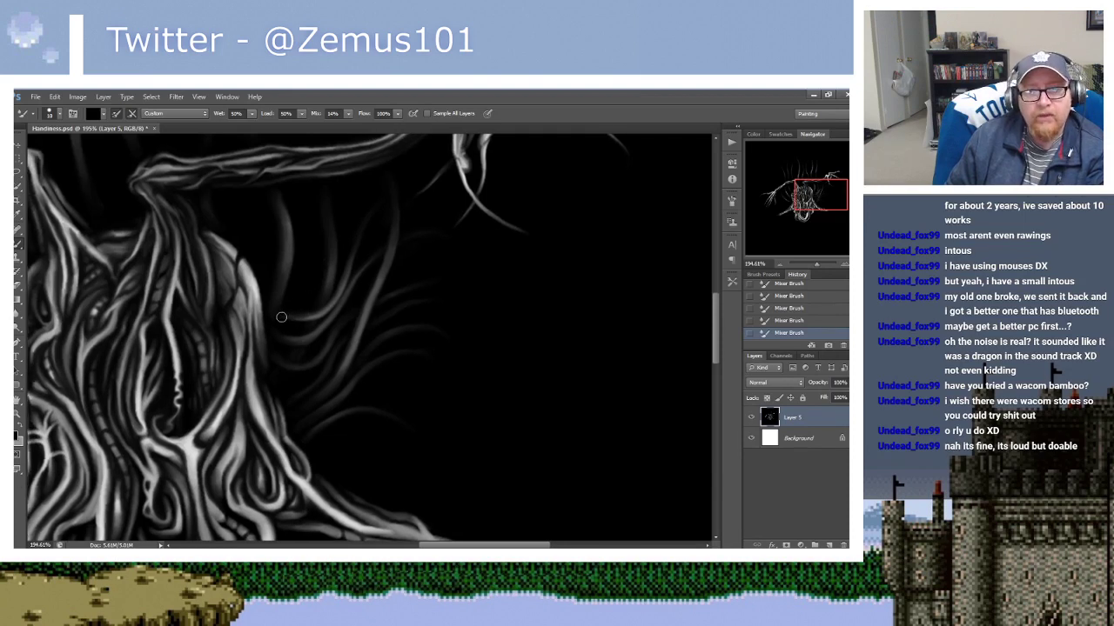
{"action": "scroll", "coordinate": [330, 252], "scroll_direction": "up", "scroll_amount": 1}
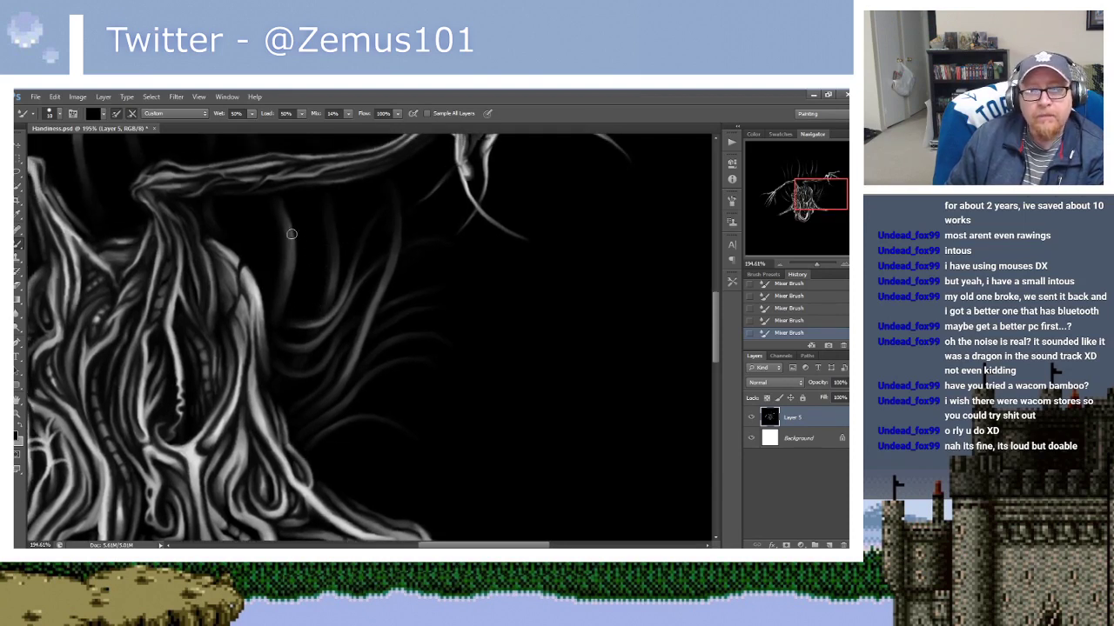
{"action": "scroll", "coordinate": [307, 269], "scroll_direction": "up", "scroll_amount": 1}
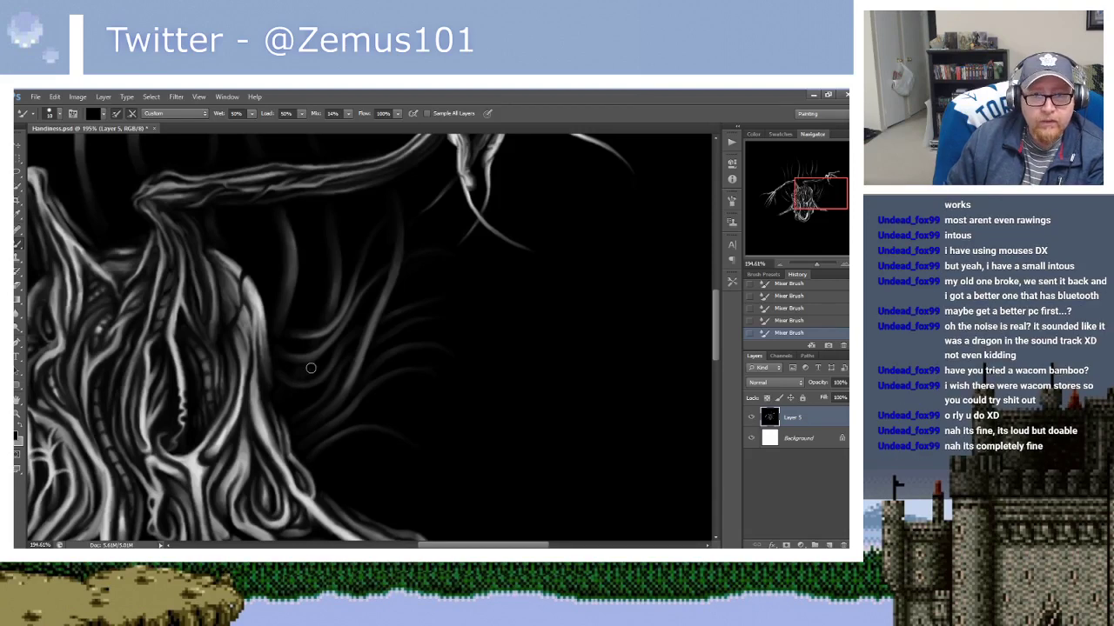
{"action": "scroll", "coordinate": [294, 280], "scroll_direction": "up", "scroll_amount": 1}
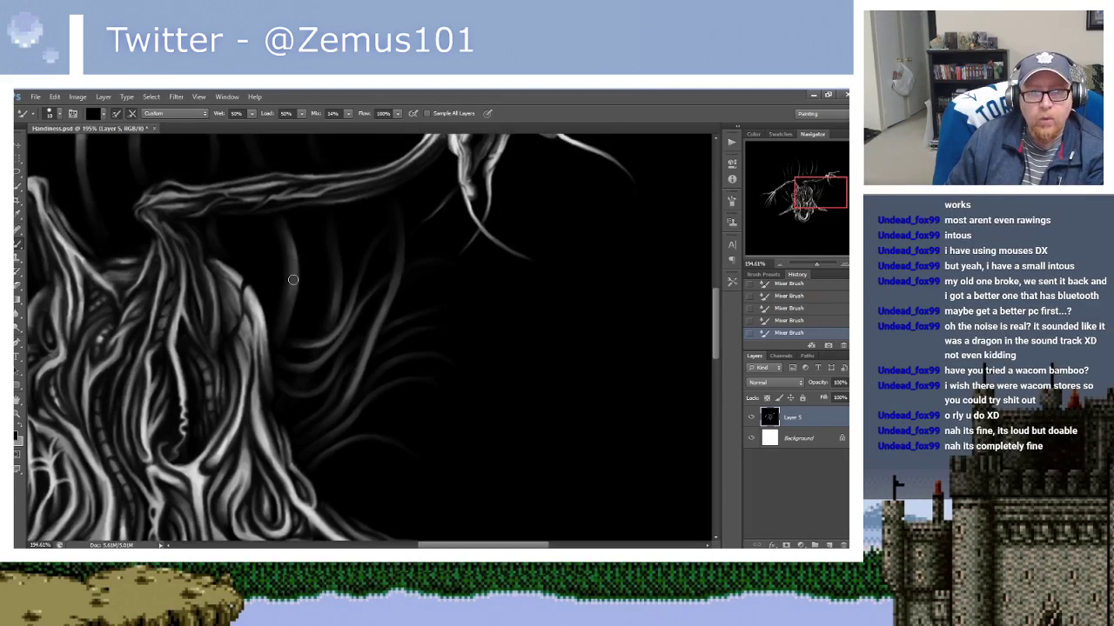
{"action": "scroll", "coordinate": [294, 279], "scroll_direction": "up", "scroll_amount": 1}
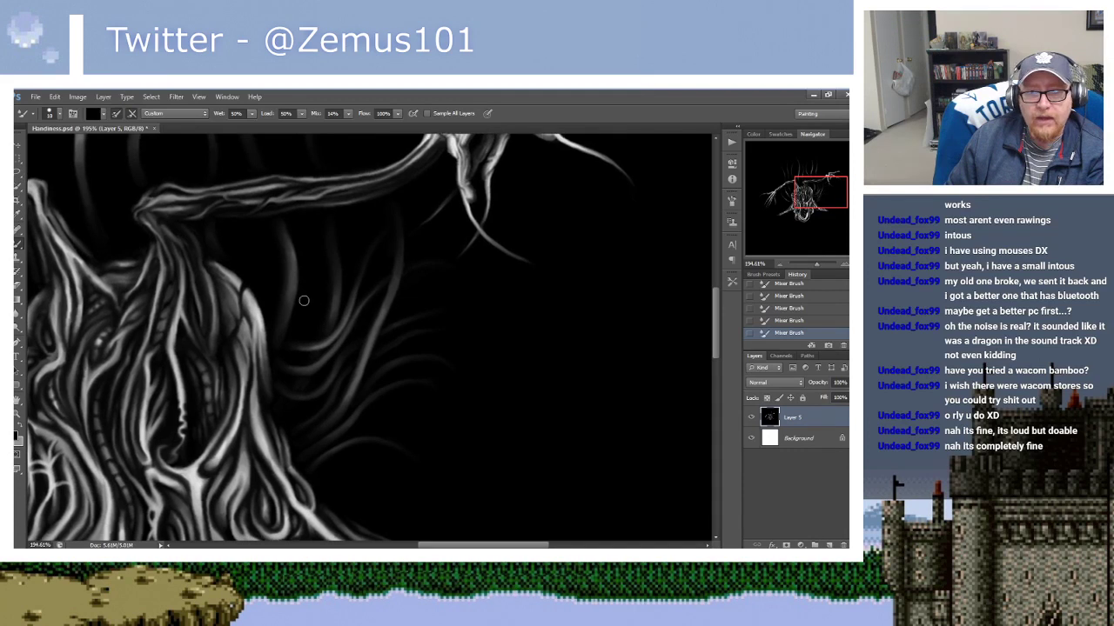
{"action": "scroll", "coordinate": [366, 279], "scroll_direction": "up", "scroll_amount": 1}
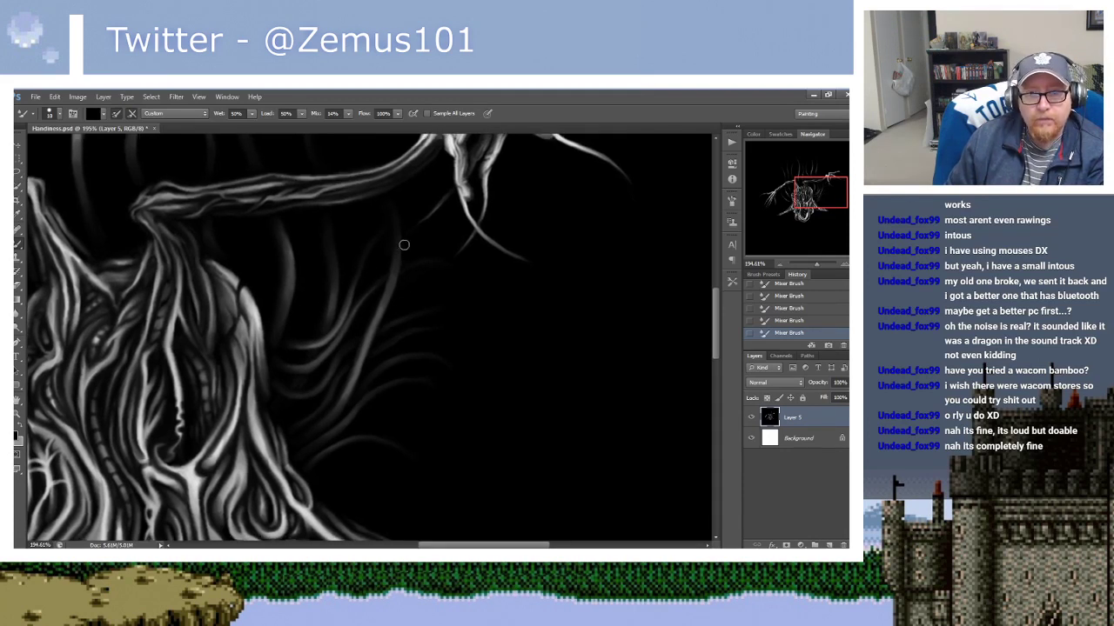
{"action": "scroll", "coordinate": [404, 244], "scroll_direction": "down", "scroll_amount": 2}
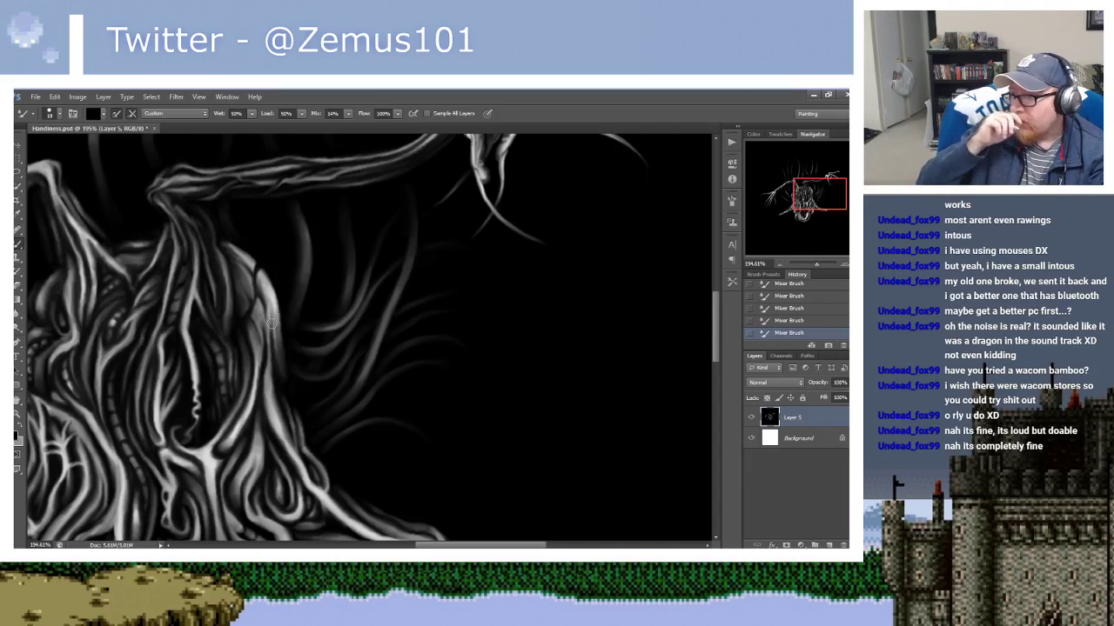
{"action": "mouse_move", "coordinate": [350, 235]}
{"action": "left_mouse_down"}
{"action": "mouse_move", "coordinate": [376, 287]}
{"action": "mouse_move", "coordinate": [372, 269]}
{"action": "mouse_move", "coordinate": [363, 305]}
{"action": "mouse_move", "coordinate": [345, 269]}
{"action": "mouse_move", "coordinate": [358, 297]}
{"action": "left_mouse_up"}
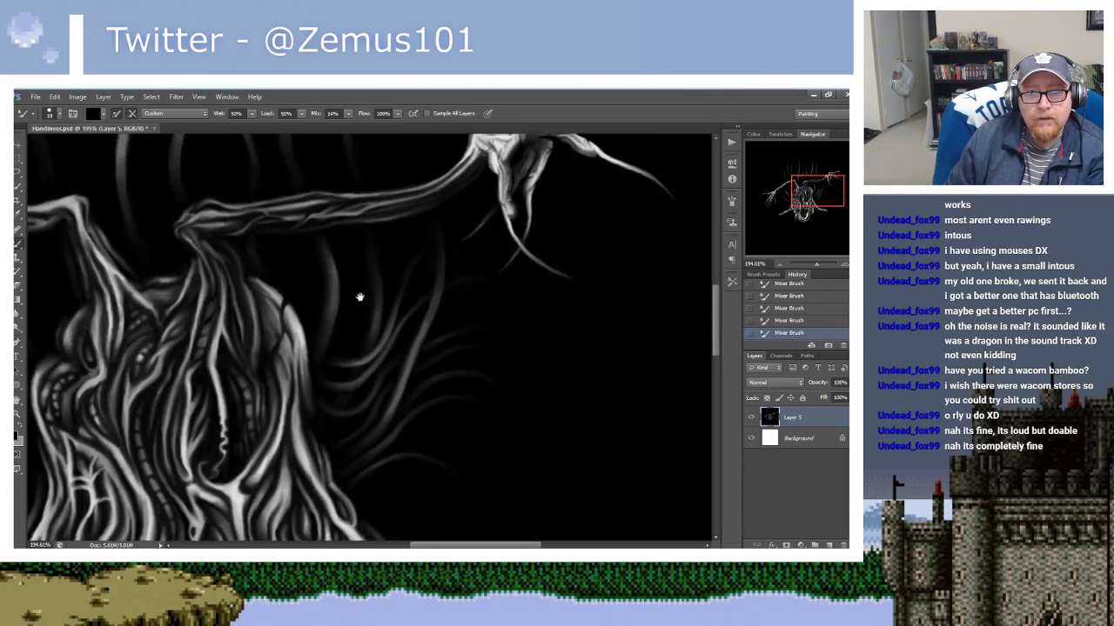
{"action": "left_click", "coordinate": [348, 361], "text": "alt"}
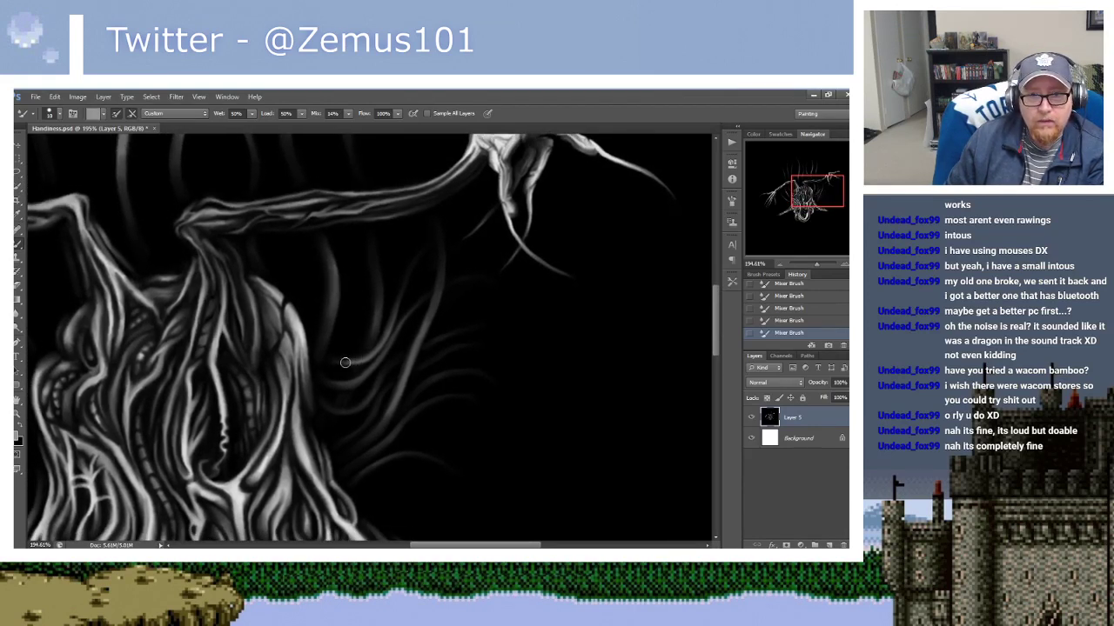
{"action": "left_click", "coordinate": [342, 362], "text": "alt"}
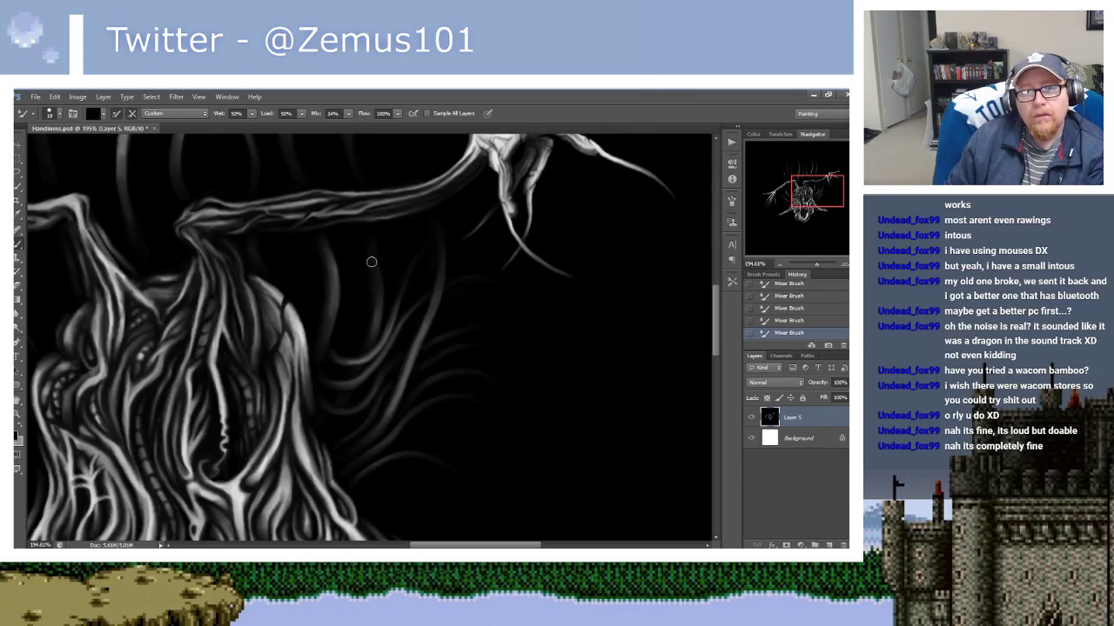
{"action": "mouse_move", "coordinate": [371, 259]}
{"action": "left_mouse_down"}
{"action": "mouse_move", "coordinate": [365, 310]}
{"action": "mouse_move", "coordinate": [324, 328]}
{"action": "left_mouse_up"}
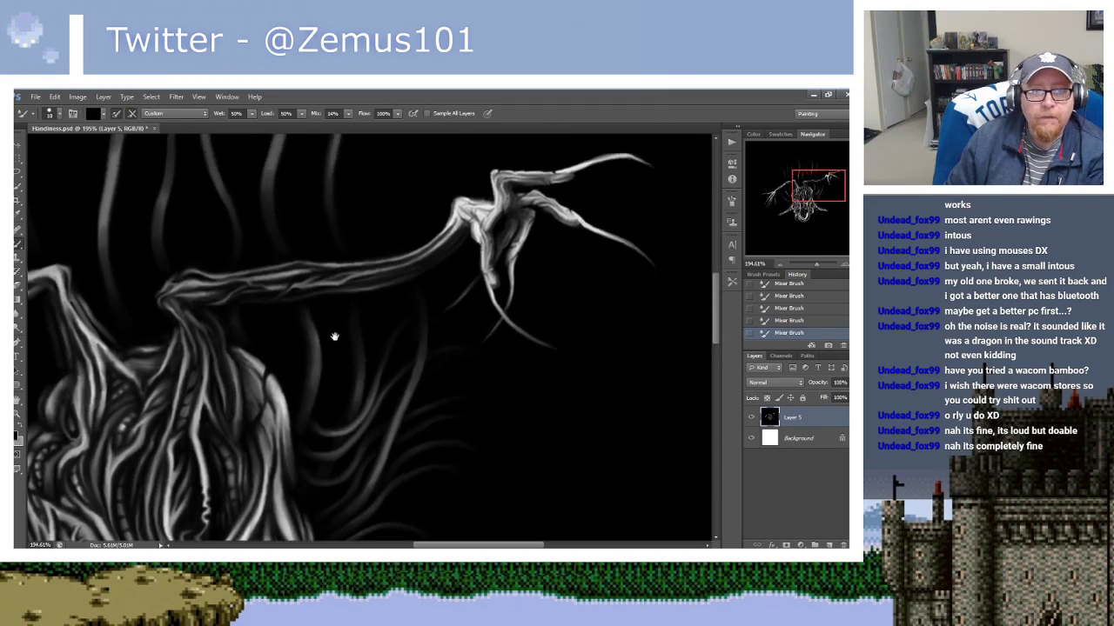
Set the brush paint to black and pan across the clawed branch, then zoom out to about 72%.
{"action": "left_click_drag", "start_coordinate": [331, 260], "coordinate": [331, 322]}
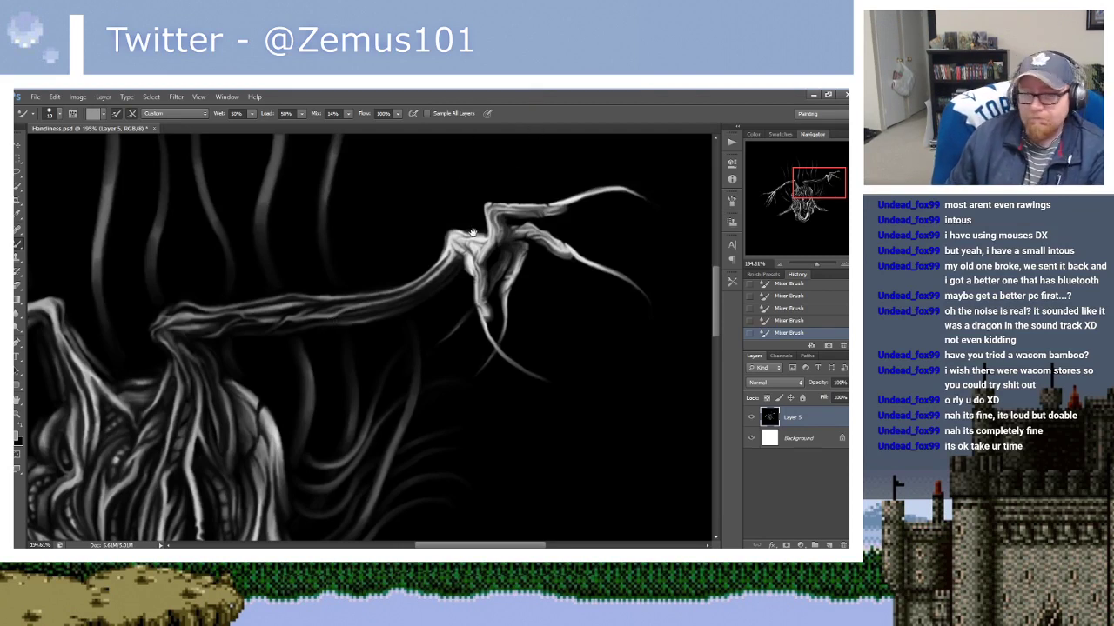
{"action": "left_click_drag", "start_coordinate": [472, 233], "coordinate": [493, 156]}
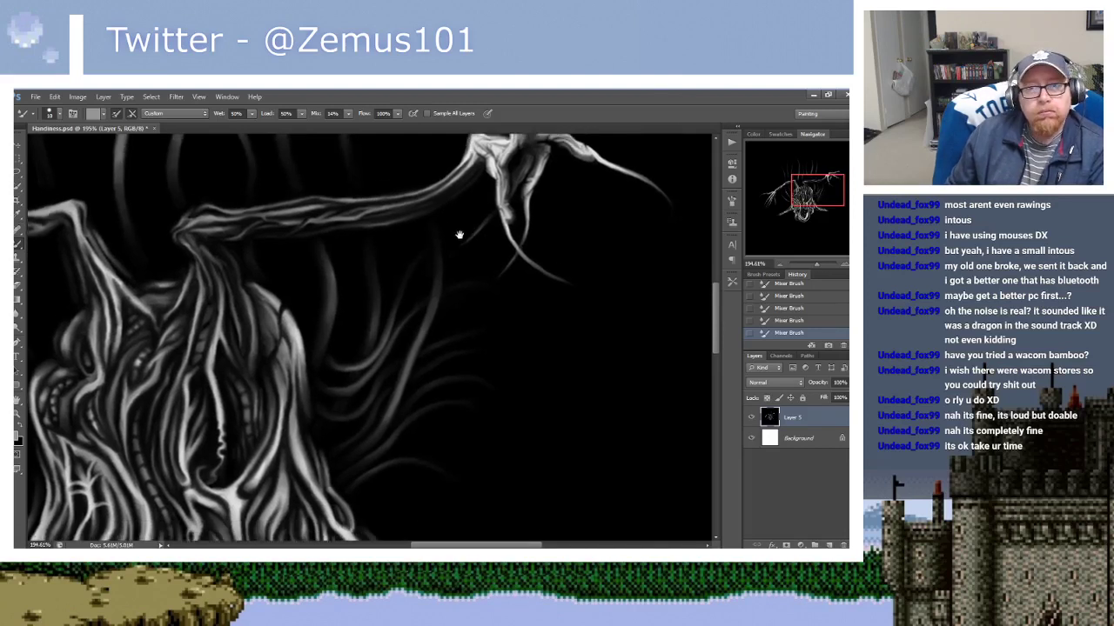
{"action": "mouse_move", "coordinate": [456, 292]}
{"action": "left_mouse_down"}
{"action": "mouse_move", "coordinate": [464, 221]}
{"action": "mouse_move", "coordinate": [450, 217]}
{"action": "mouse_move", "coordinate": [441, 246]}
{"action": "left_mouse_up"}
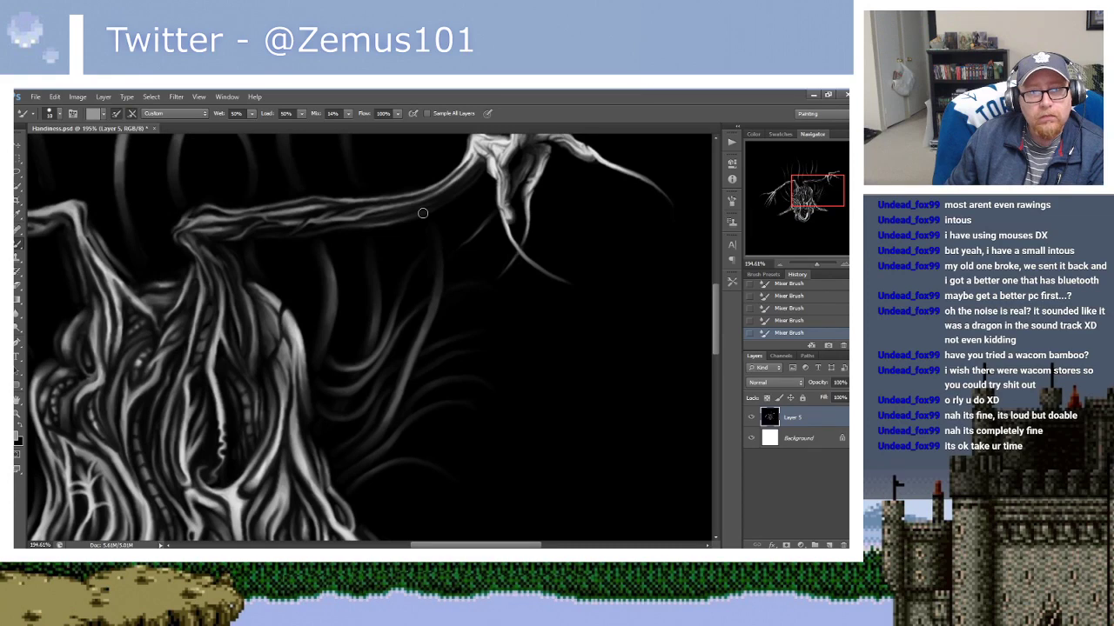
{"action": "key", "text": "x"}
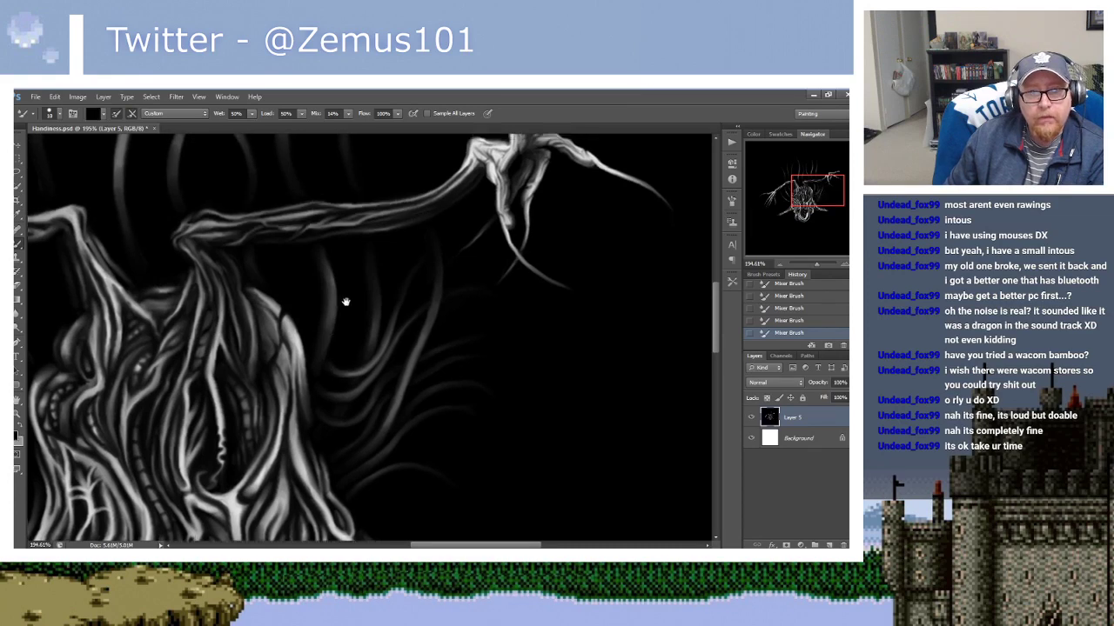
{"action": "left_click_drag", "start_coordinate": [336, 359], "coordinate": [350, 401]}
{"action": "scroll", "coordinate": [277, 274], "scroll_direction": "down", "scroll_amount": 5}
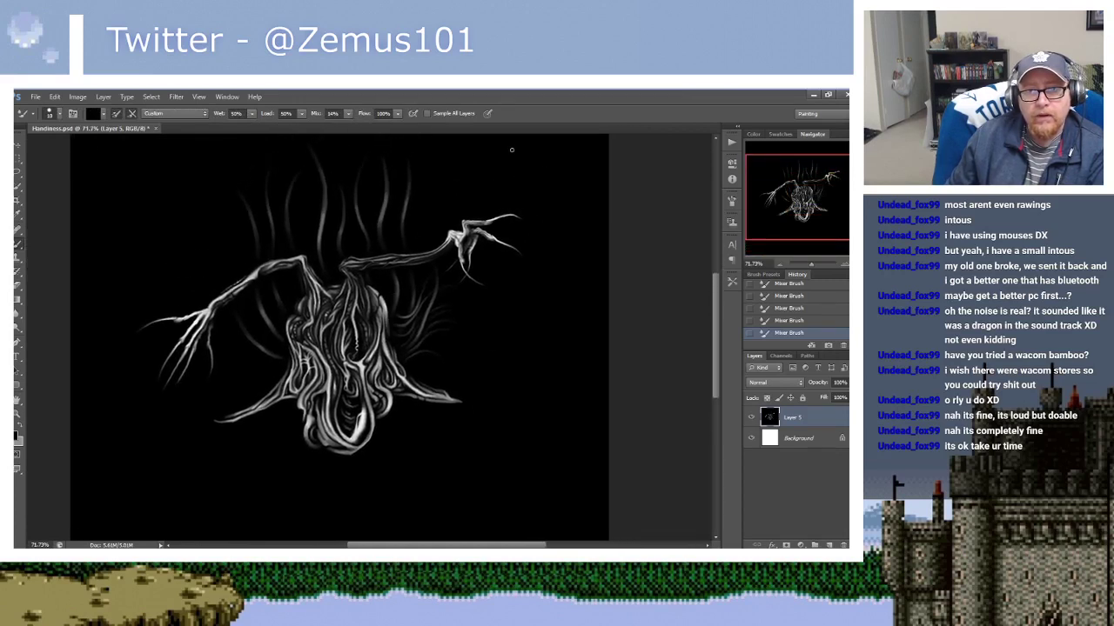
Zoom to about 189%, sample grey, and paint a light tendril right of the trunk.
{"action": "left_click_drag", "start_coordinate": [400, 239], "coordinate": [401, 227]}
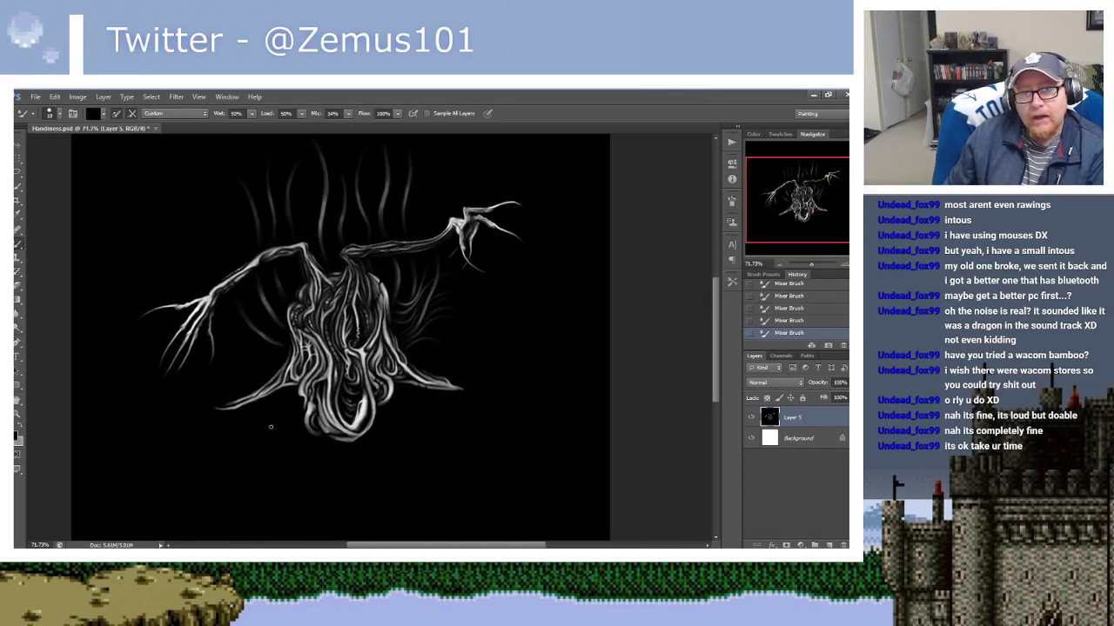
{"action": "left_click_drag", "start_coordinate": [351, 317], "coordinate": [370, 279]}
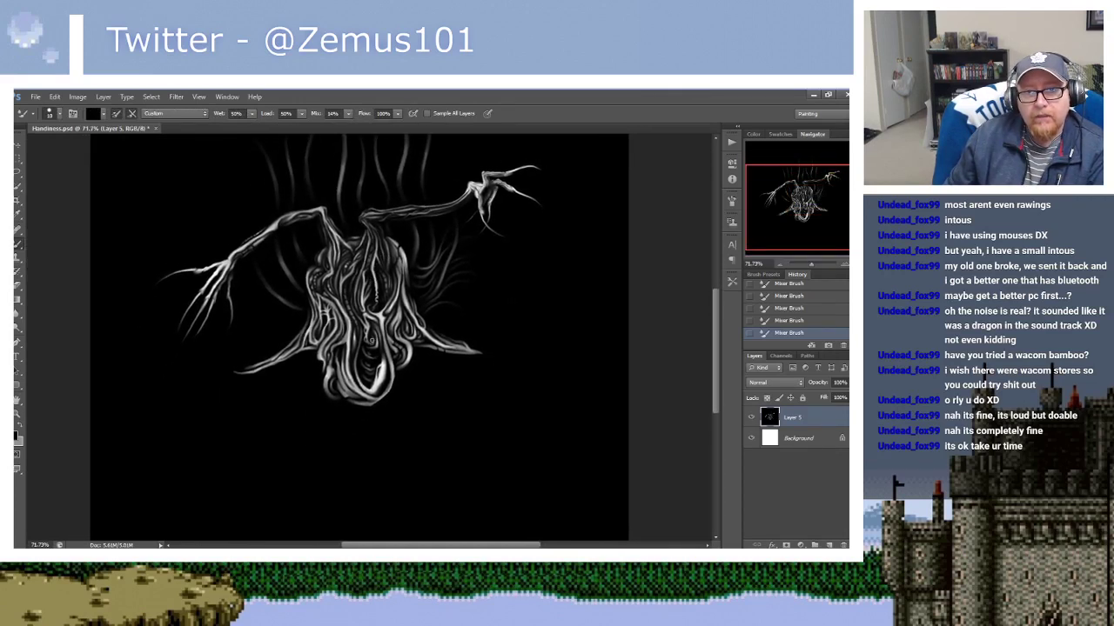
{"action": "scroll", "coordinate": [412, 306], "scroll_direction": "up", "scroll_amount": 4}
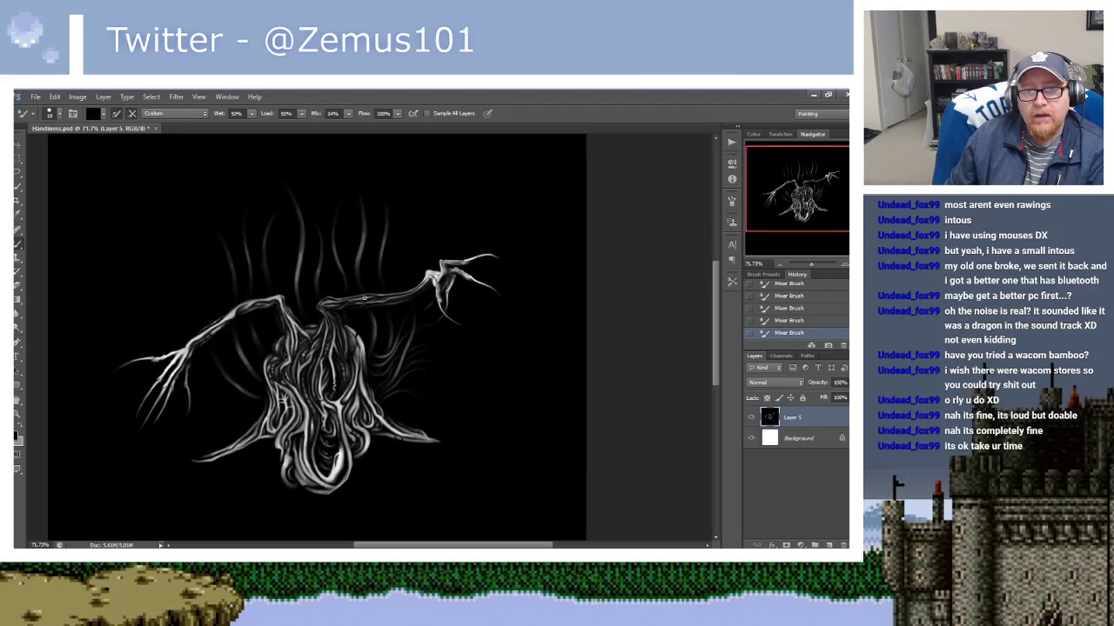
{"action": "left_click_drag", "start_coordinate": [413, 305], "coordinate": [398, 268]}
{"action": "scroll", "coordinate": [397, 268], "scroll_direction": "up", "scroll_amount": 2}
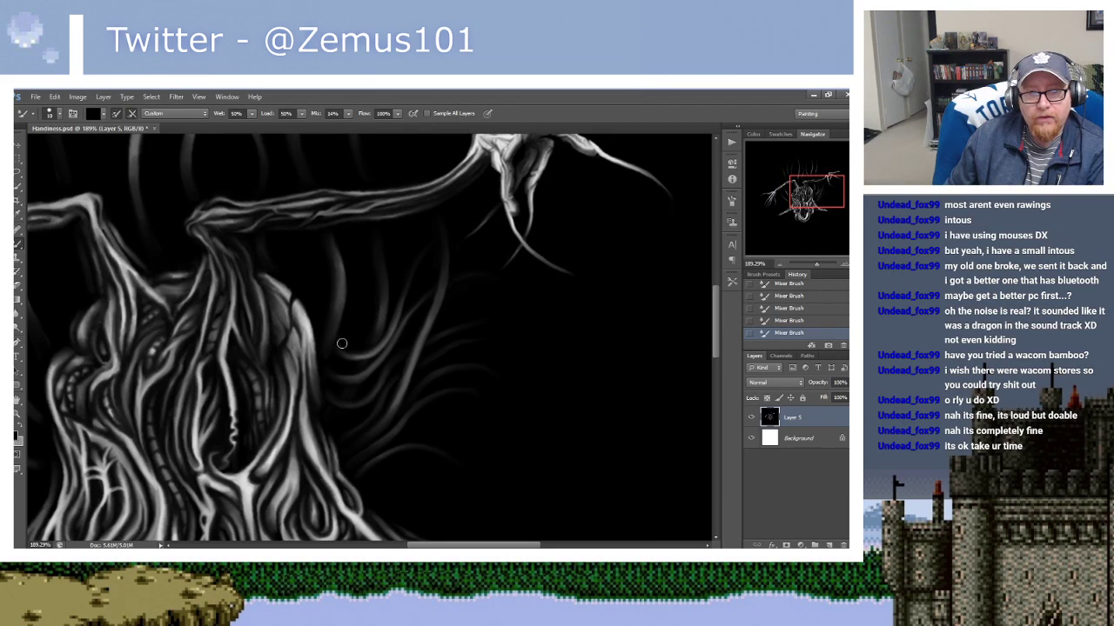
{"action": "left_click", "coordinate": [365, 293], "text": "alt"}
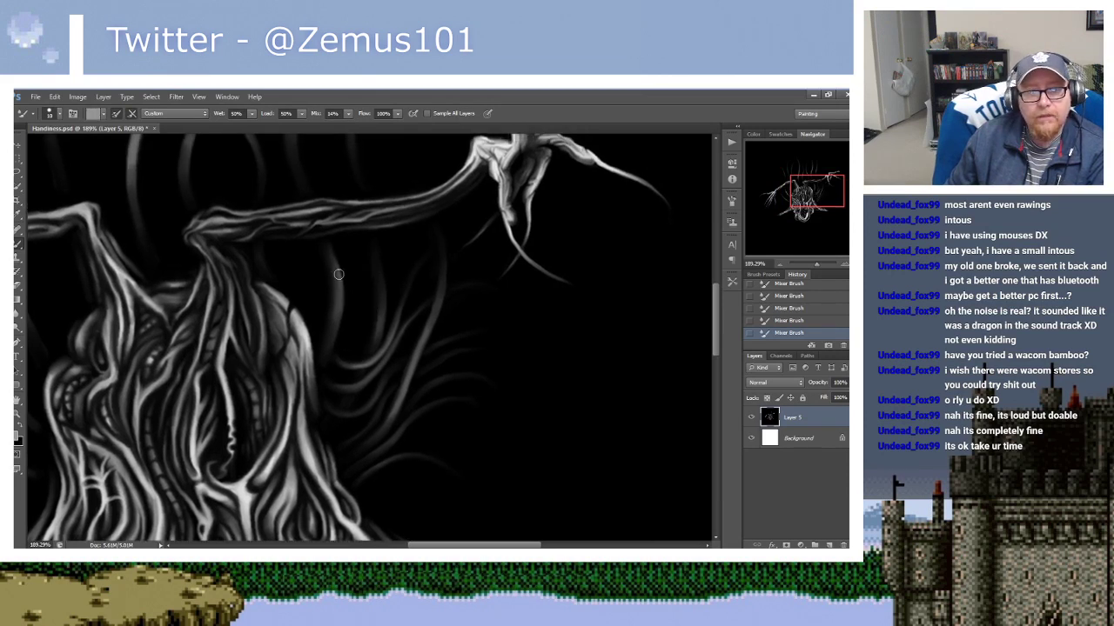
{"action": "scroll", "coordinate": [338, 274], "scroll_direction": "up", "scroll_amount": 1}
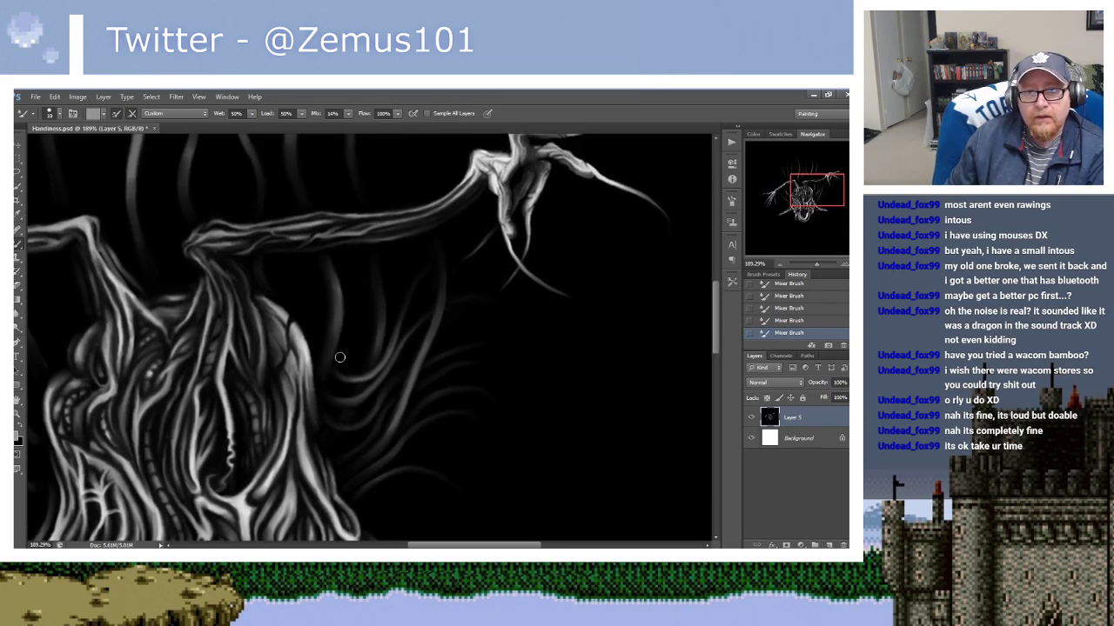
{"action": "left_click_drag", "start_coordinate": [338, 276], "coordinate": [338, 341]}
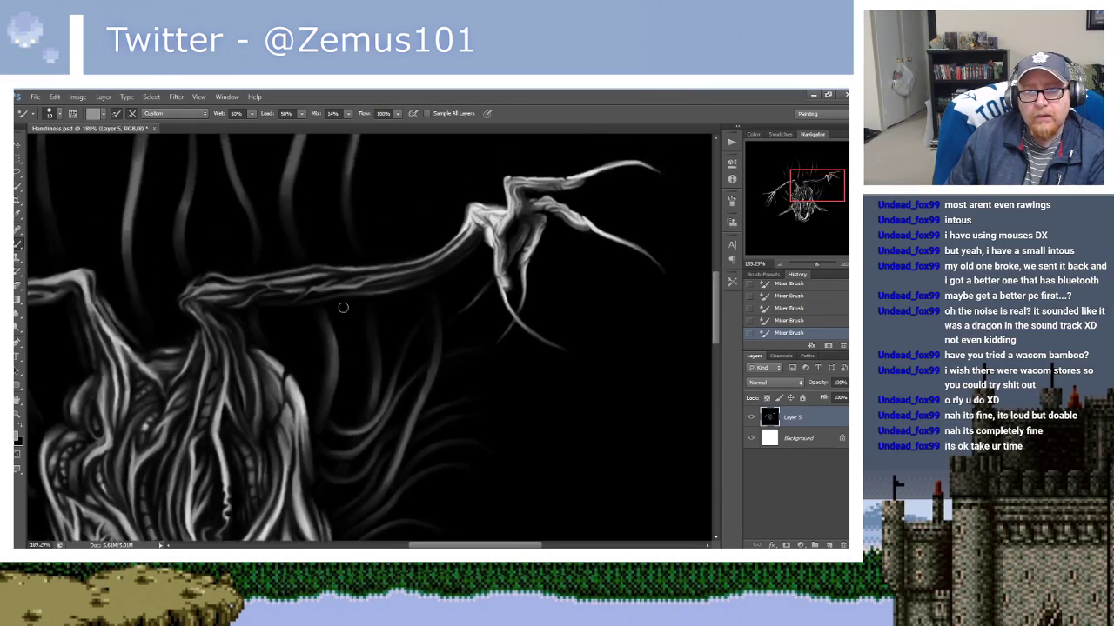
{"action": "scroll", "coordinate": [375, 329], "scroll_direction": "down", "scroll_amount": 3}
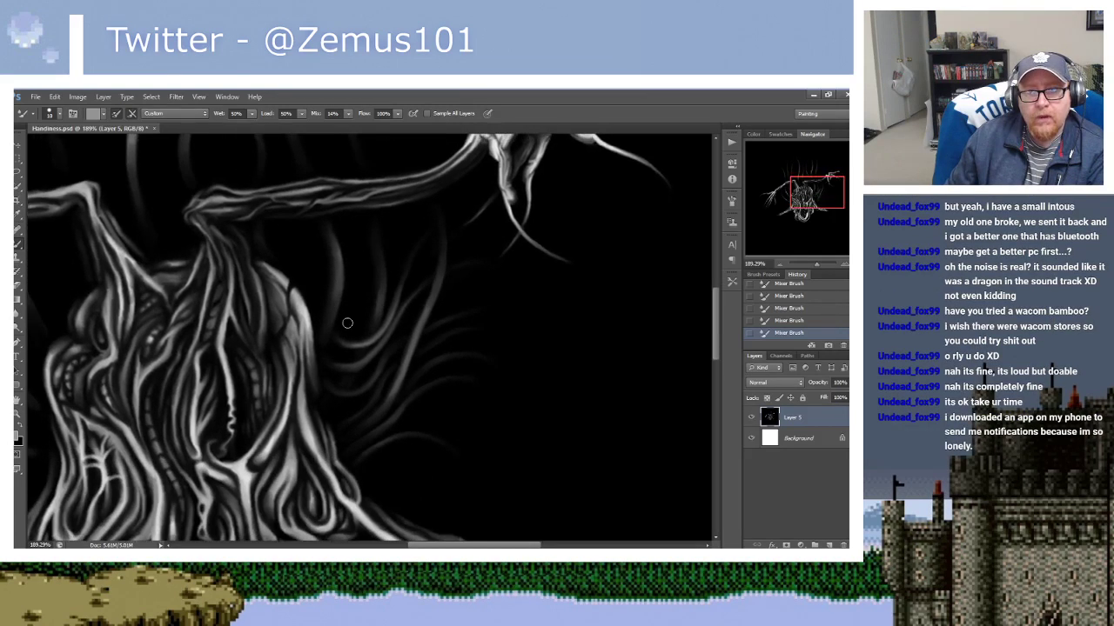
{"action": "left_click_drag", "start_coordinate": [343, 318], "coordinate": [372, 266]}
Alternate grey samples and black paint, then smear the middle branch into a lower shape.
{"action": "key", "text": "d"}
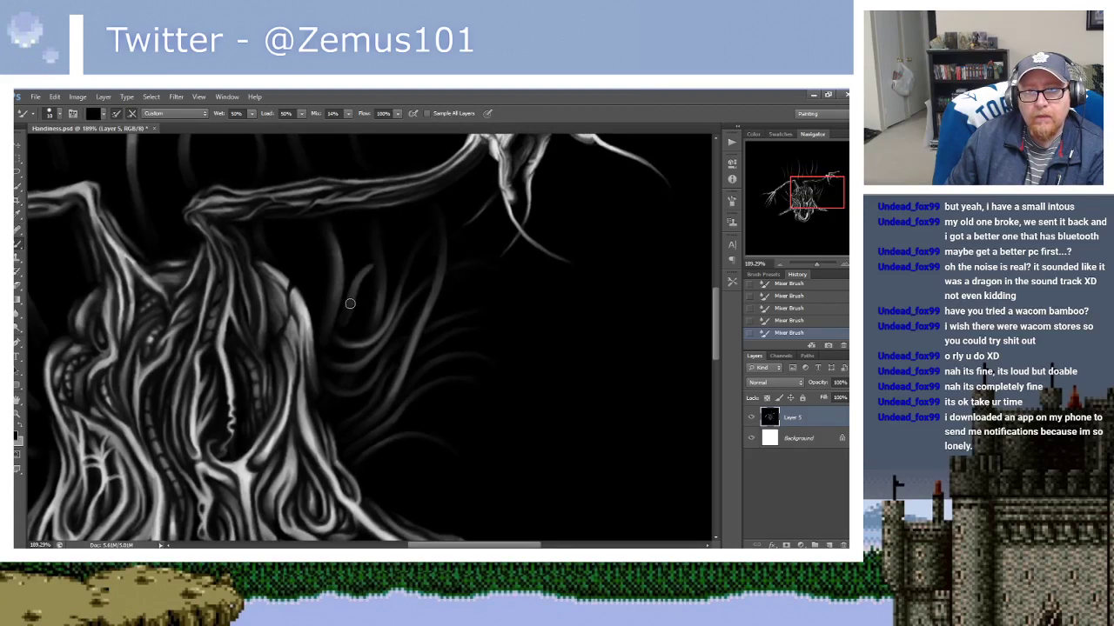
{"action": "left_click", "coordinate": [363, 275], "text": "alt"}
{"action": "key", "text": "d"}
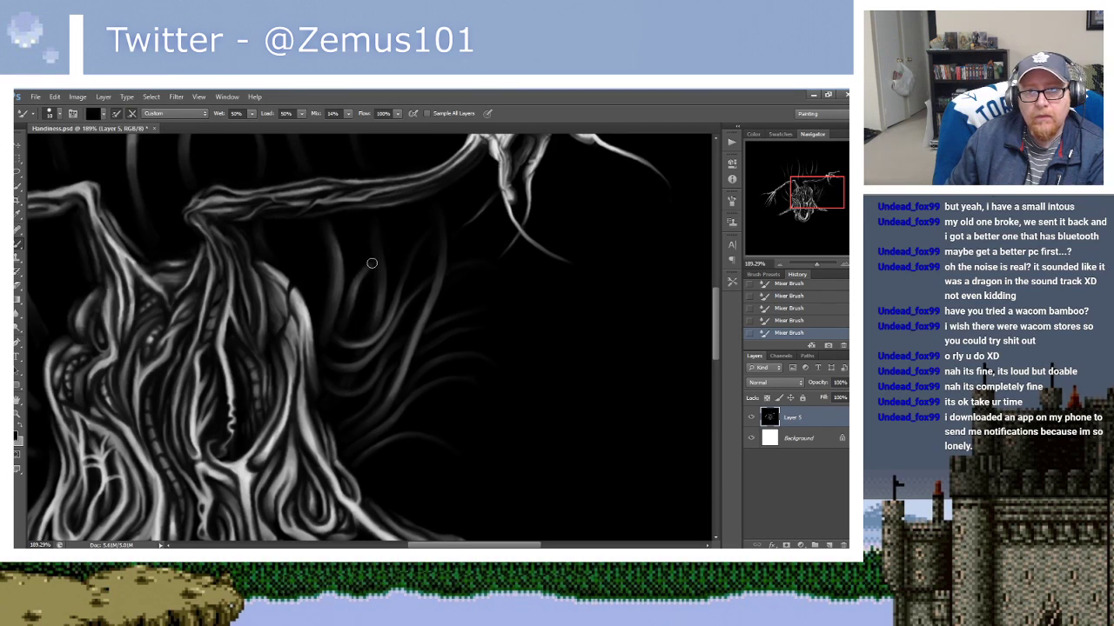
{"action": "left_click_drag", "start_coordinate": [381, 259], "coordinate": [379, 280]}
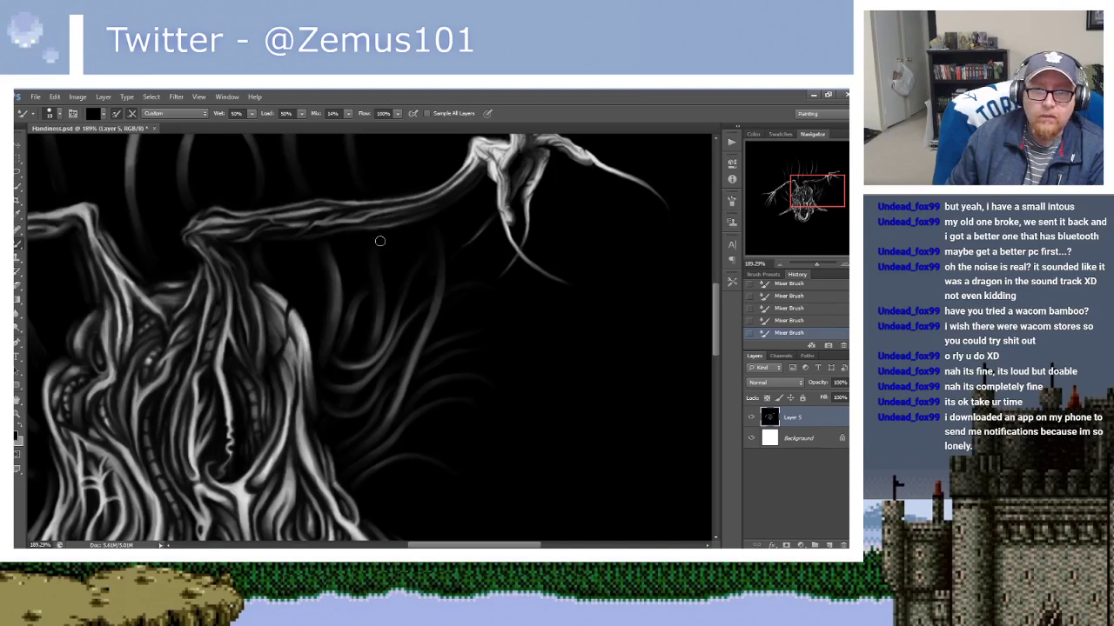
{"action": "left_click", "coordinate": [363, 297], "text": "alt"}
{"action": "left_click", "coordinate": [356, 310], "text": "alt"}
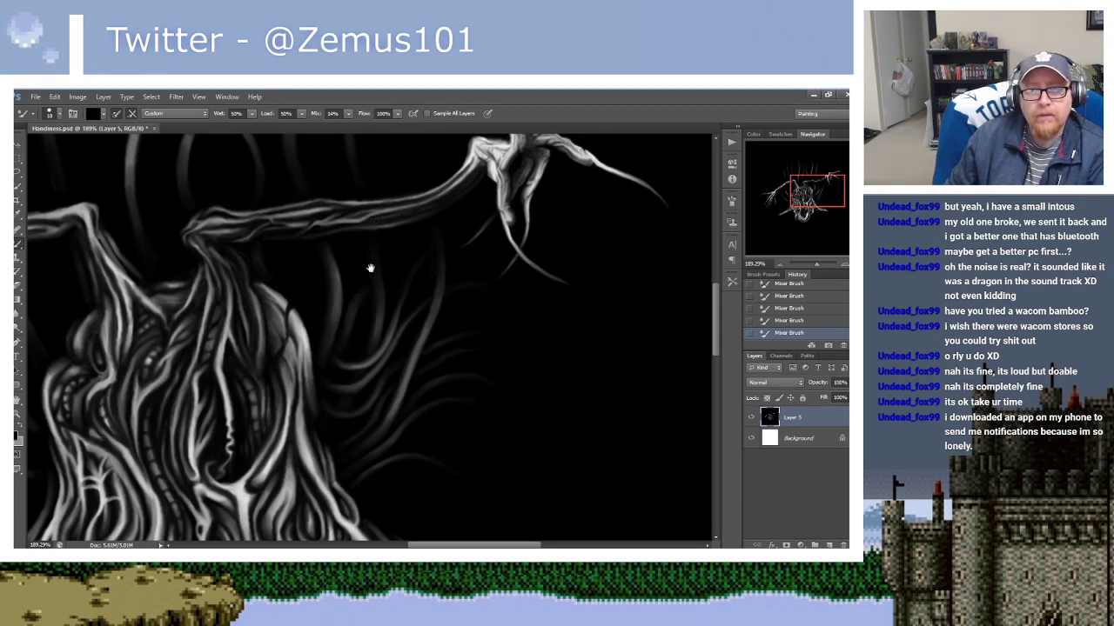
{"action": "left_click_drag", "start_coordinate": [358, 311], "coordinate": [762, 405]}
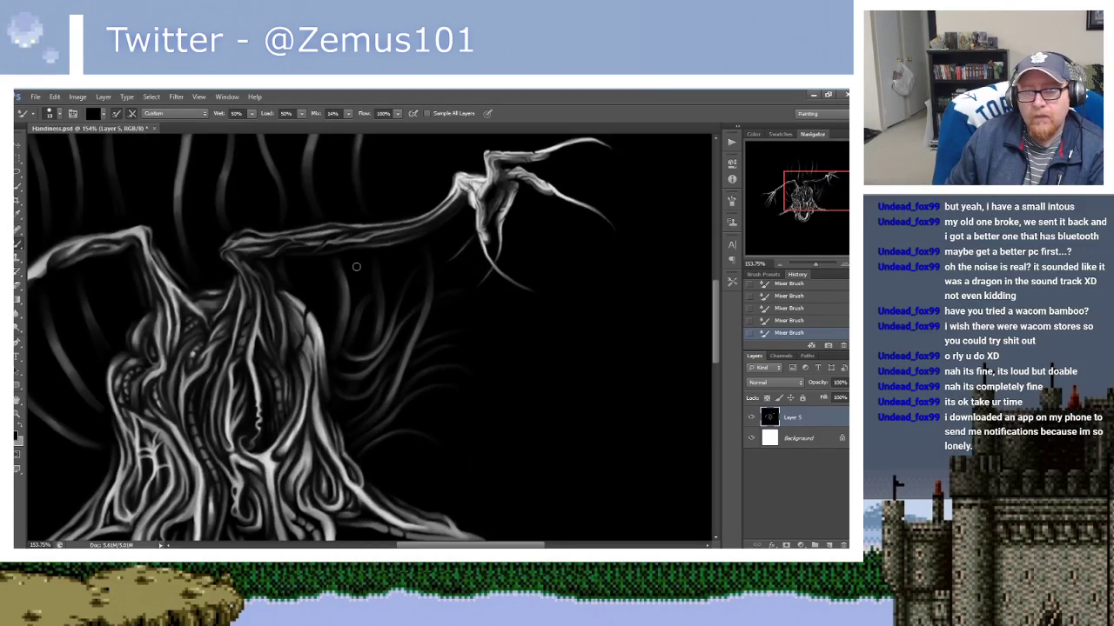
{"action": "mouse_move", "coordinate": [387, 234]}
{"action": "left_mouse_down"}
{"action": "mouse_move", "coordinate": [361, 258]}
{"action": "mouse_move", "coordinate": [382, 249]}
{"action": "mouse_move", "coordinate": [409, 292]}
{"action": "left_mouse_up"}
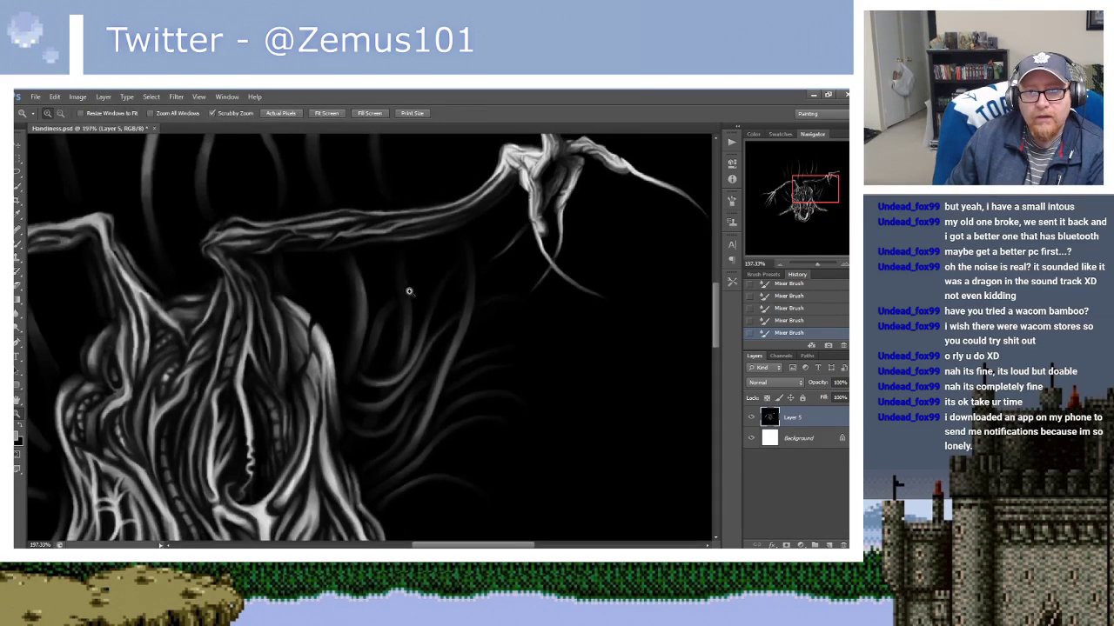
Darken the lower part of the thin grey tendril using sampled grey paint.
{"action": "key", "text": "b"}
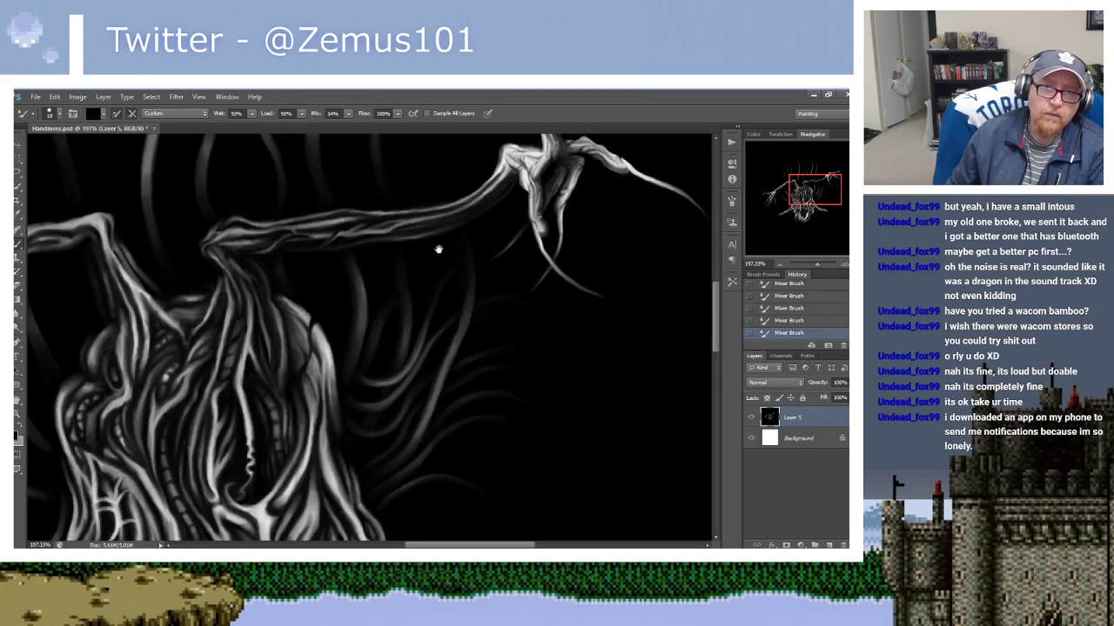
{"action": "left_click_drag", "start_coordinate": [384, 294], "coordinate": [377, 290]}
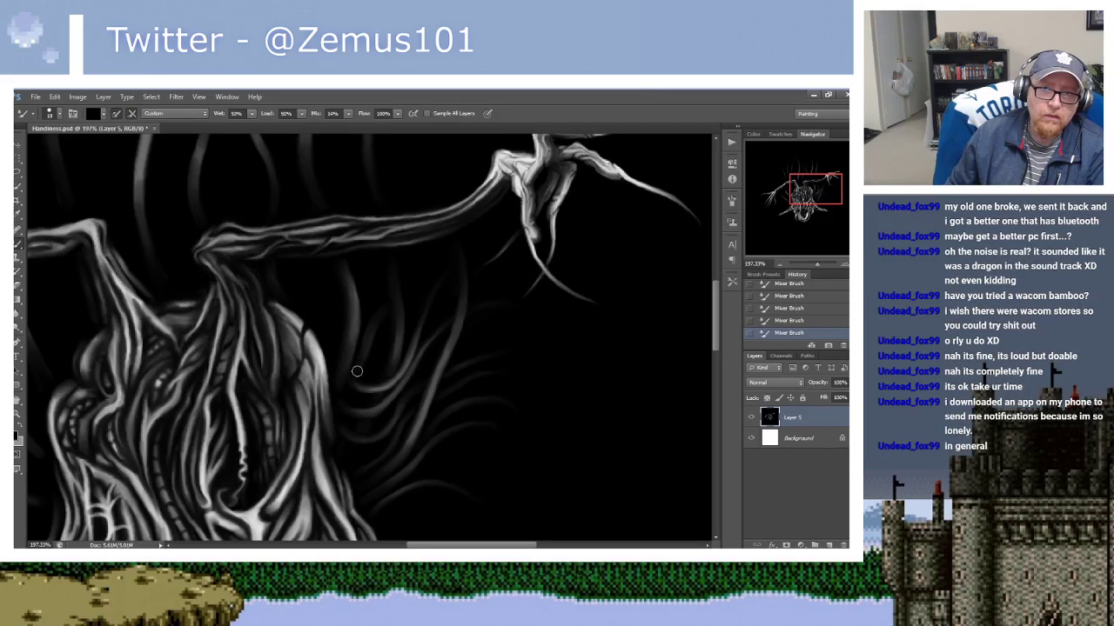
{"action": "left_click_drag", "start_coordinate": [382, 291], "coordinate": [380, 300]}
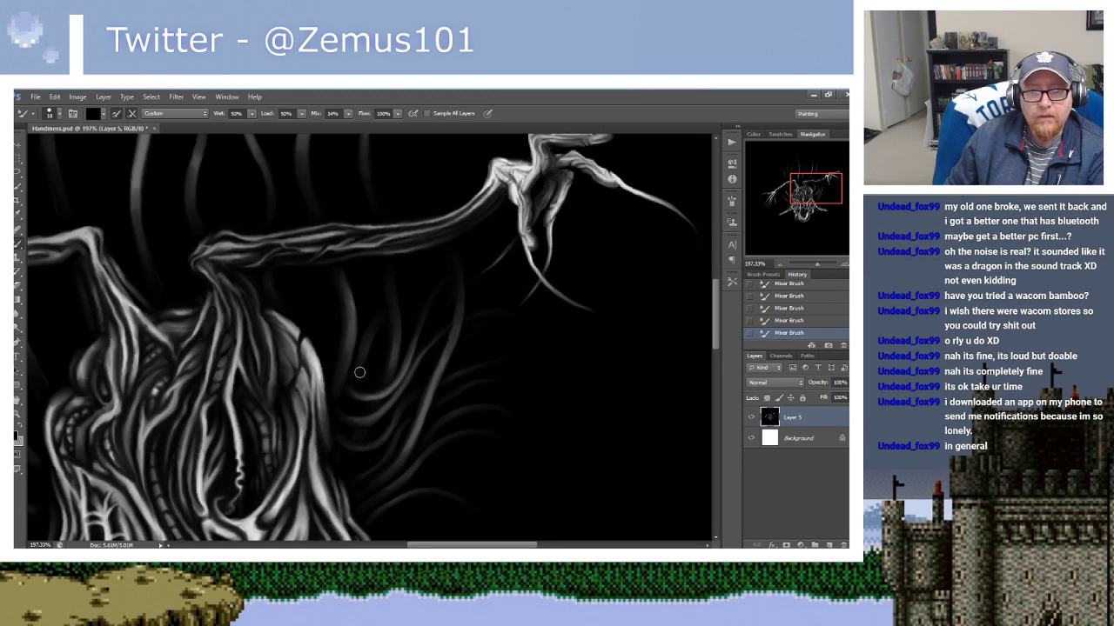
{"action": "mouse_move", "coordinate": [395, 305]}
{"action": "left_mouse_down"}
{"action": "mouse_move", "coordinate": [379, 321]}
{"action": "mouse_move", "coordinate": [404, 274]}
{"action": "left_mouse_up"}
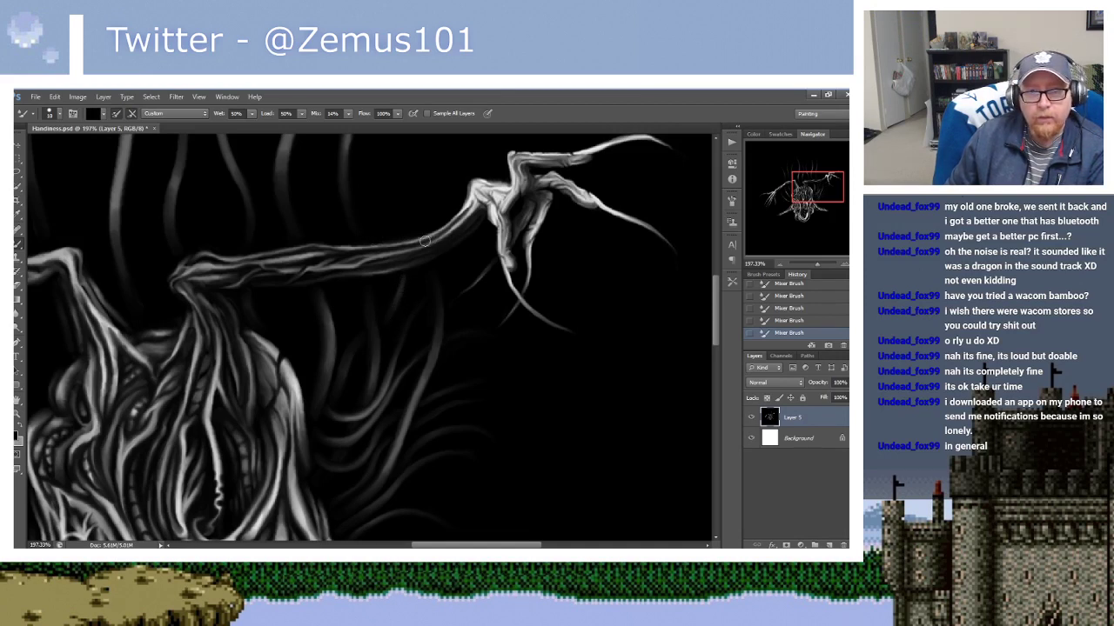
{"action": "left_click_drag", "start_coordinate": [425, 241], "coordinate": [390, 289]}
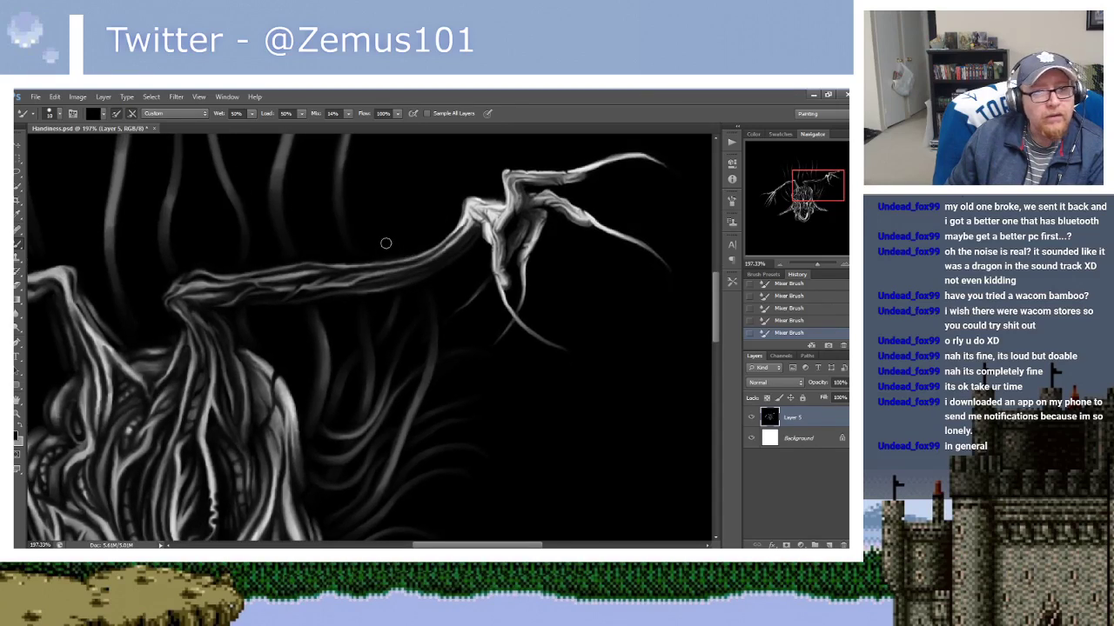
{"action": "mouse_move", "coordinate": [403, 246]}
{"action": "left_mouse_down"}
{"action": "mouse_move", "coordinate": [399, 234]}
{"action": "mouse_move", "coordinate": [382, 287]}
{"action": "mouse_move", "coordinate": [396, 316]}
{"action": "left_mouse_up"}
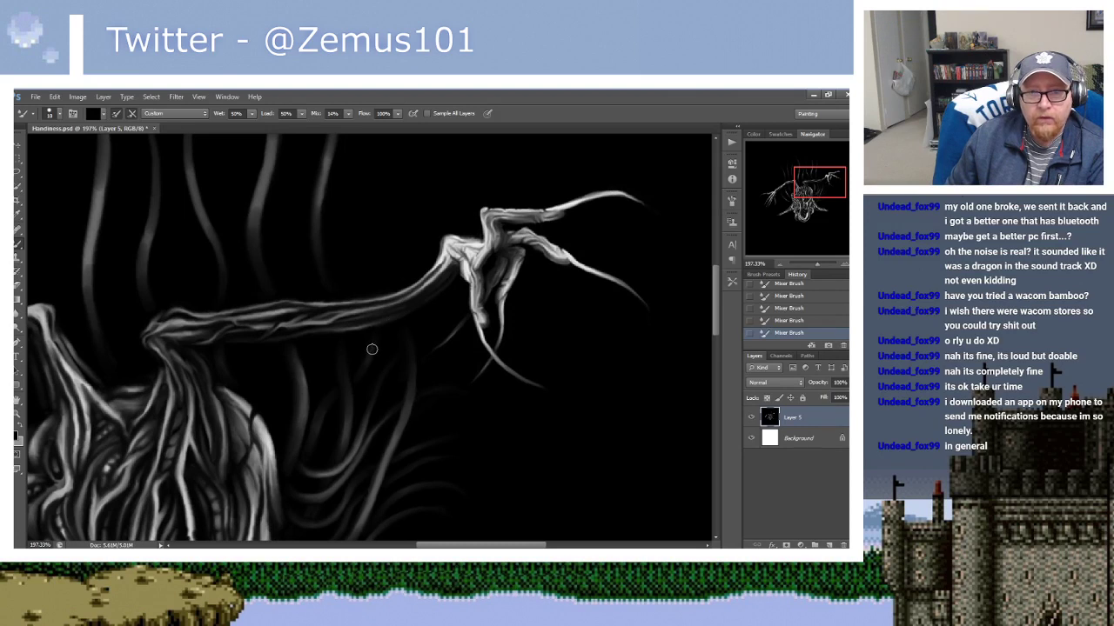
{"action": "mouse_move", "coordinate": [410, 274]}
{"action": "left_mouse_down"}
{"action": "mouse_move", "coordinate": [403, 303]}
{"action": "mouse_move", "coordinate": [371, 222]}
{"action": "left_mouse_up"}
{"action": "left_click", "coordinate": [382, 312], "text": "alt"}
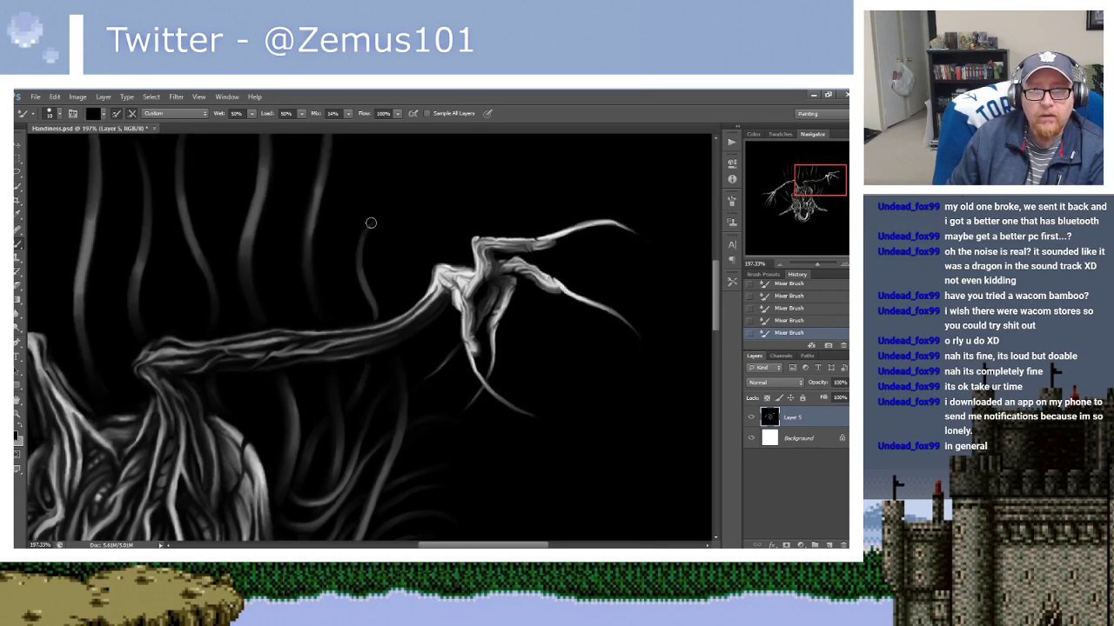
{"action": "left_click_drag", "start_coordinate": [376, 322], "coordinate": [369, 296]}
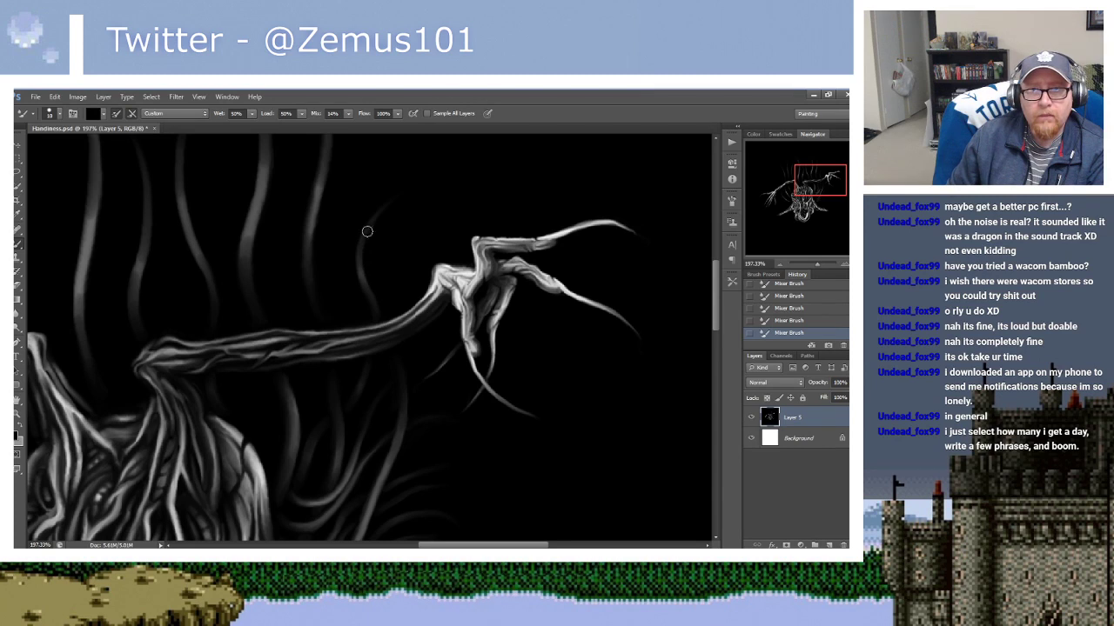
{"action": "left_click", "coordinate": [362, 266], "text": "alt"}
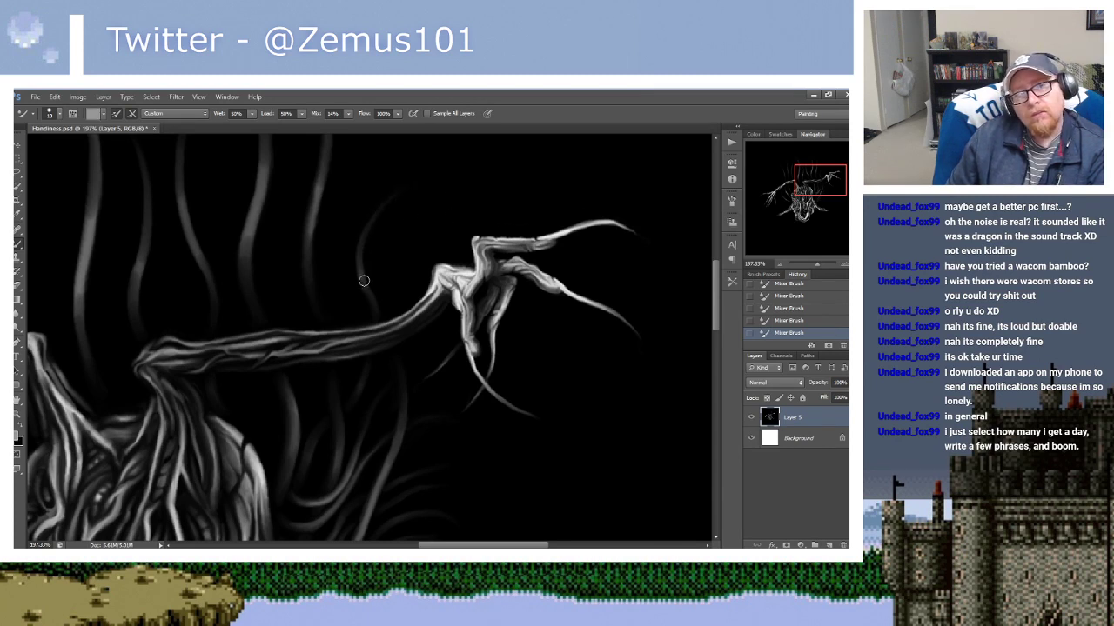
{"action": "key", "text": "d"}
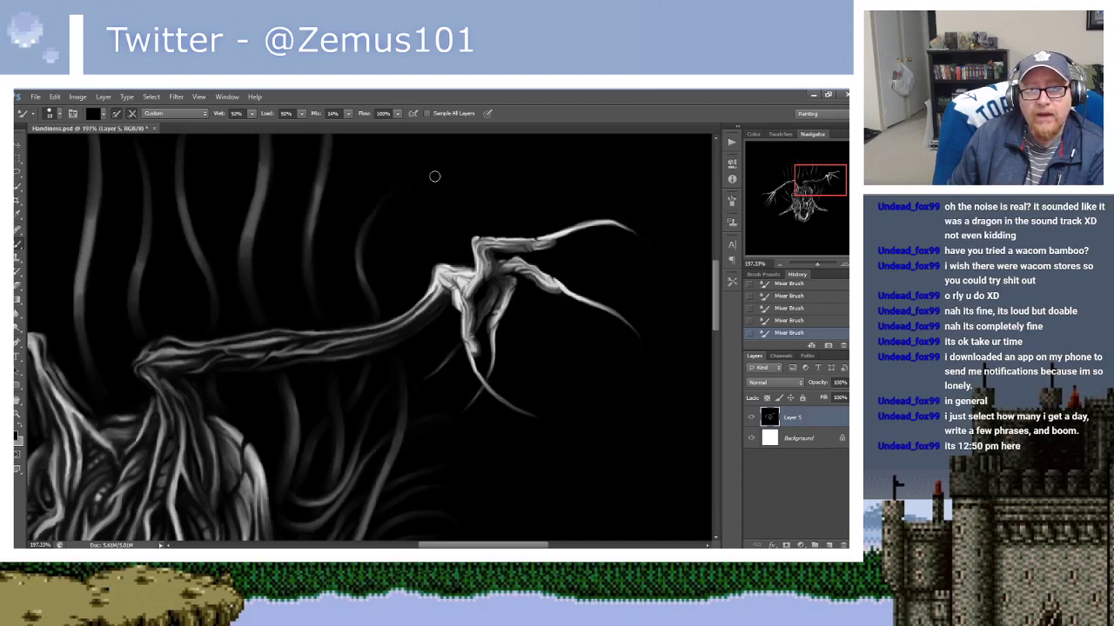
Zoom in close on the clawed branch and paint a thin stroke along its claw.
{"action": "scroll", "coordinate": [415, 192], "scroll_direction": "down", "scroll_amount": 1}
{"action": "left_click_drag", "start_coordinate": [409, 212], "coordinate": [409, 219]}
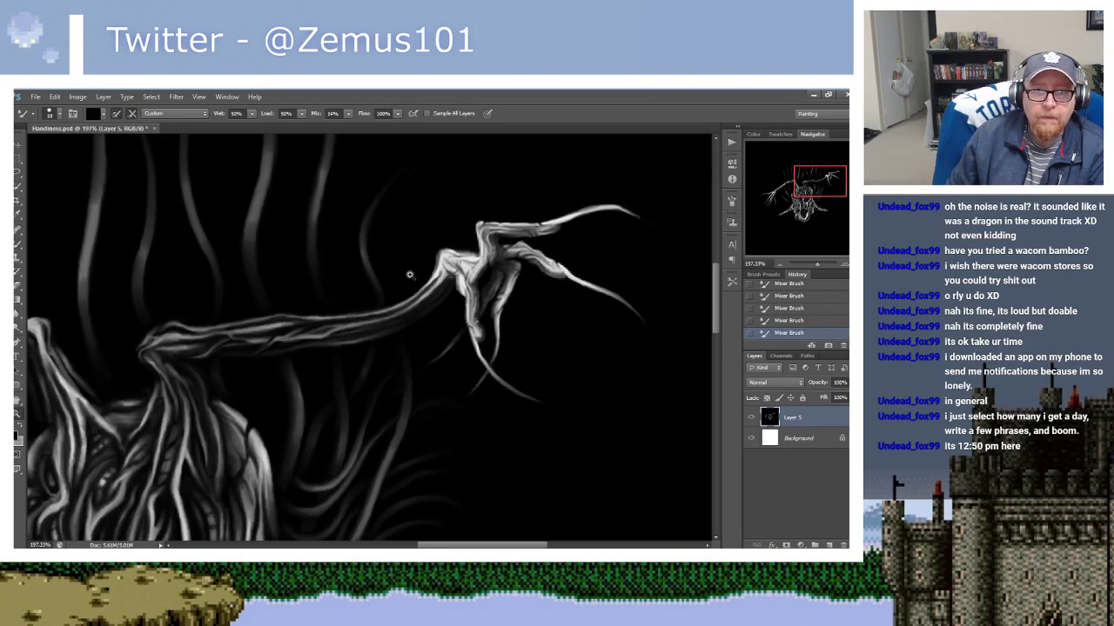
{"action": "mouse_move", "coordinate": [374, 190]}
{"action": "left_mouse_down"}
{"action": "mouse_move", "coordinate": [392, 269]}
{"action": "mouse_move", "coordinate": [403, 261]}
{"action": "mouse_move", "coordinate": [373, 194]}
{"action": "left_mouse_up"}
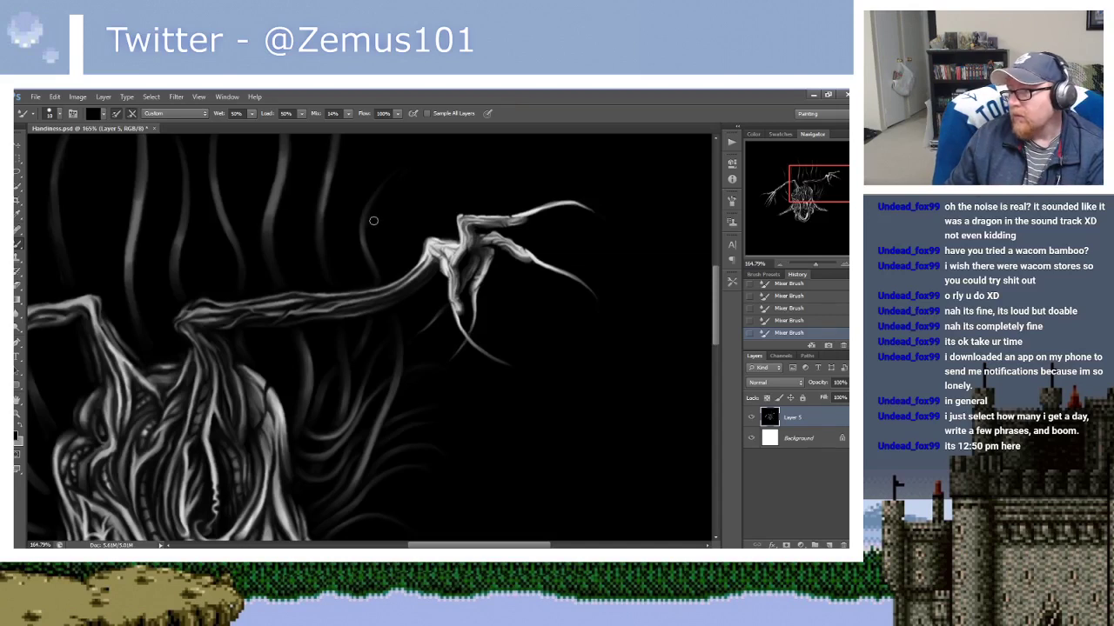
{"action": "mouse_move", "coordinate": [413, 249]}
{"action": "left_mouse_down"}
{"action": "mouse_move", "coordinate": [398, 232]}
{"action": "mouse_move", "coordinate": [392, 241]}
{"action": "mouse_move", "coordinate": [405, 226]}
{"action": "left_mouse_up"}
{"action": "scroll", "coordinate": [404, 227], "scroll_direction": "up", "scroll_amount": 1}
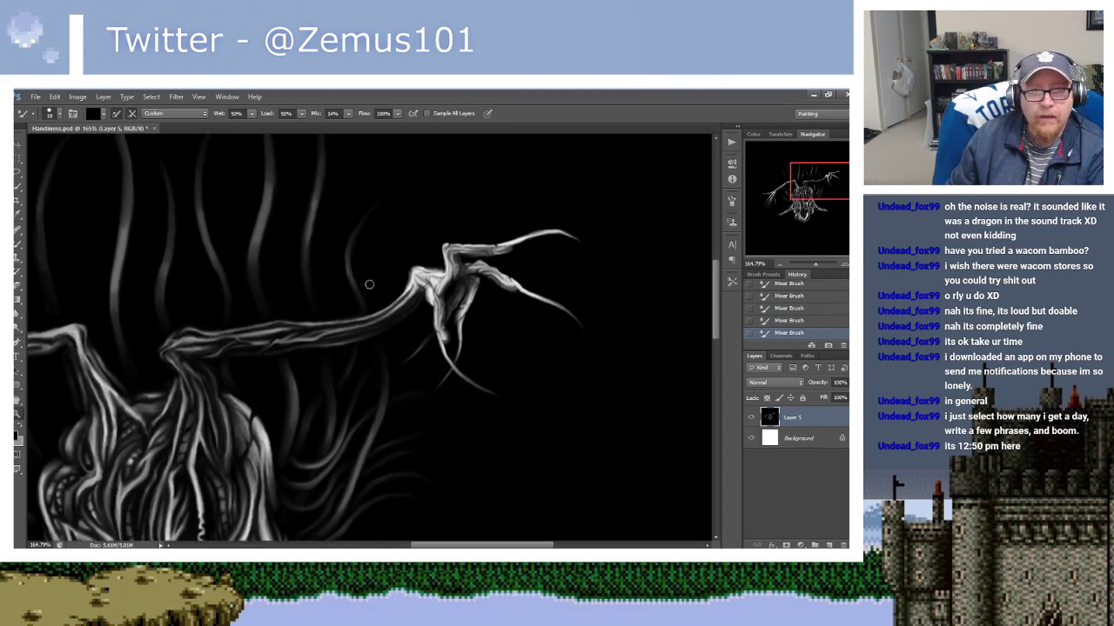
{"action": "mouse_move", "coordinate": [373, 281]}
{"action": "left_mouse_down"}
{"action": "mouse_move", "coordinate": [382, 259]}
{"action": "mouse_move", "coordinate": [381, 286]}
{"action": "left_mouse_up"}
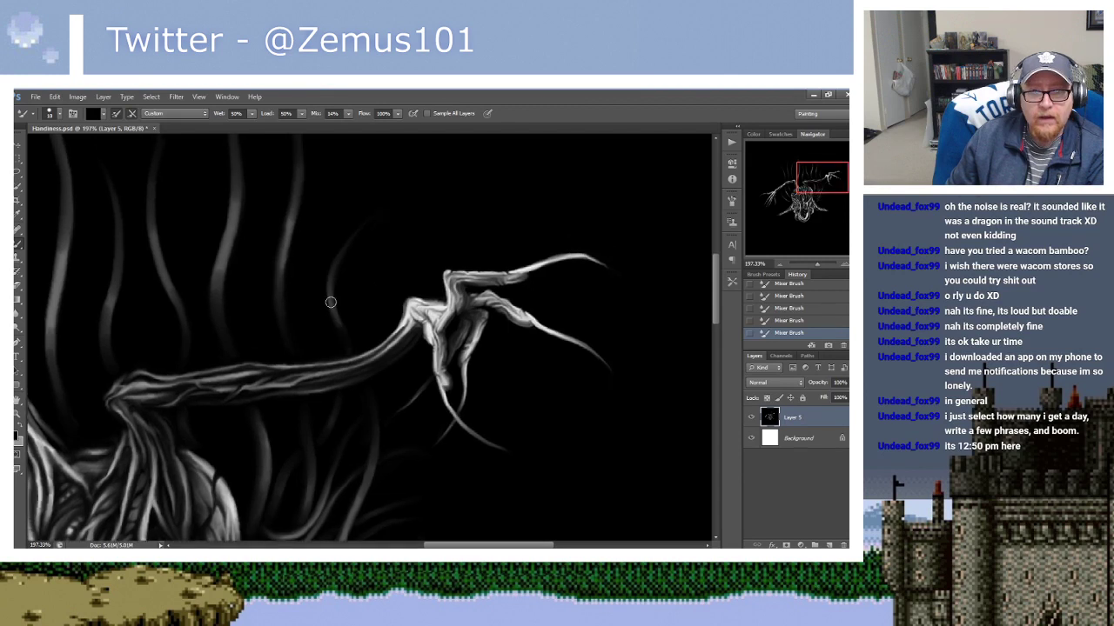
{"action": "scroll", "coordinate": [331, 302], "scroll_direction": "down", "scroll_amount": 3}
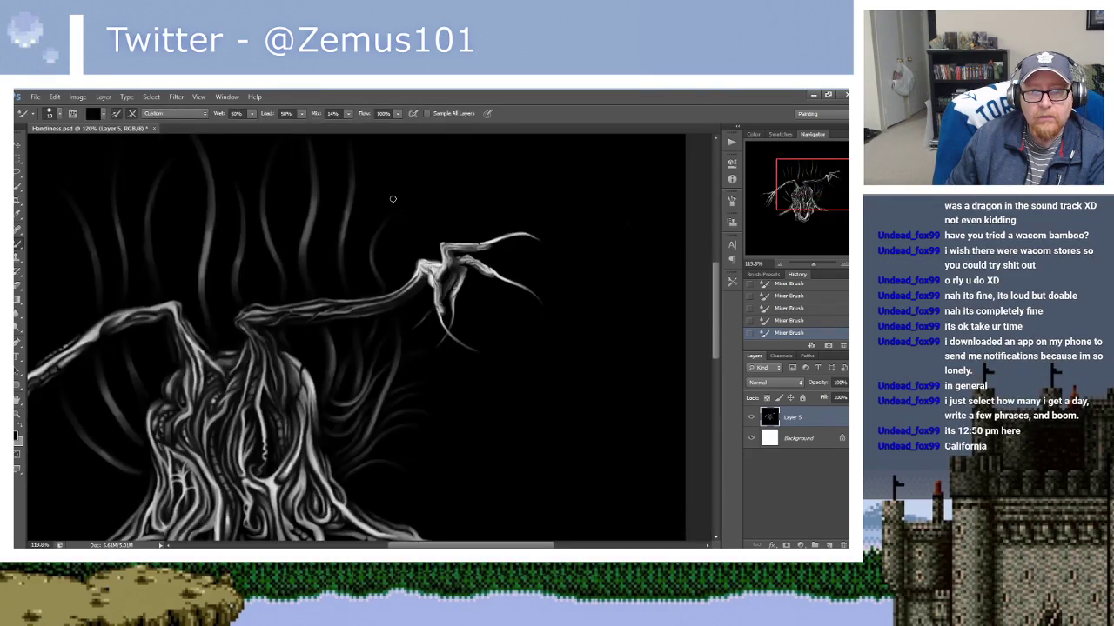
{"action": "scroll", "coordinate": [393, 199], "scroll_direction": "up", "scroll_amount": 2}
{"action": "left_click_drag", "start_coordinate": [395, 241], "coordinate": [365, 305]}
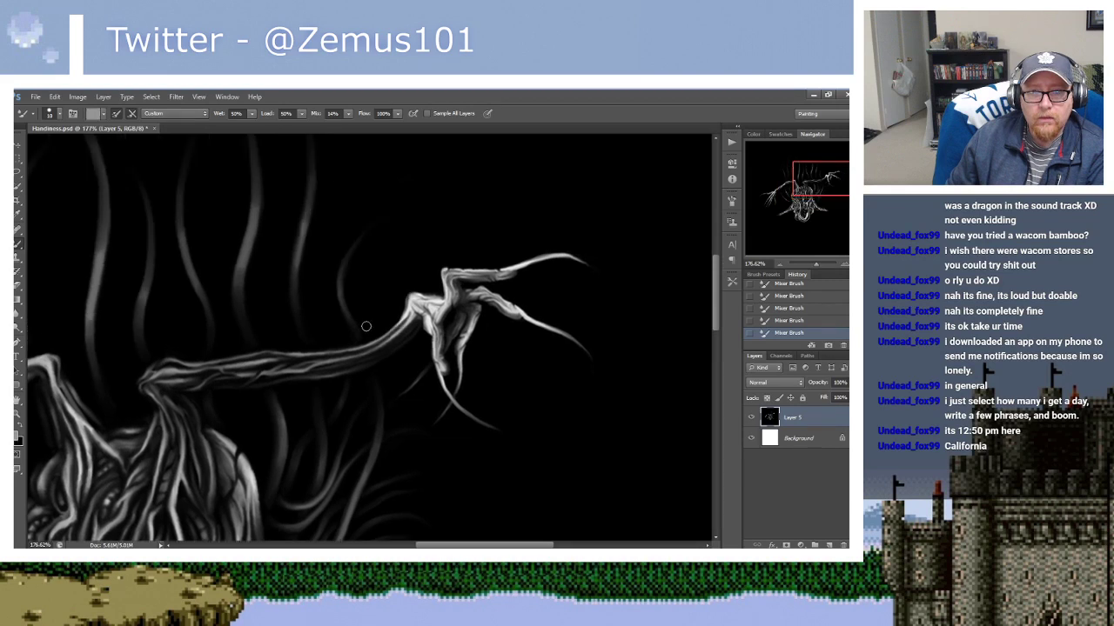
{"action": "left_click_drag", "start_coordinate": [383, 275], "coordinate": [405, 236]}
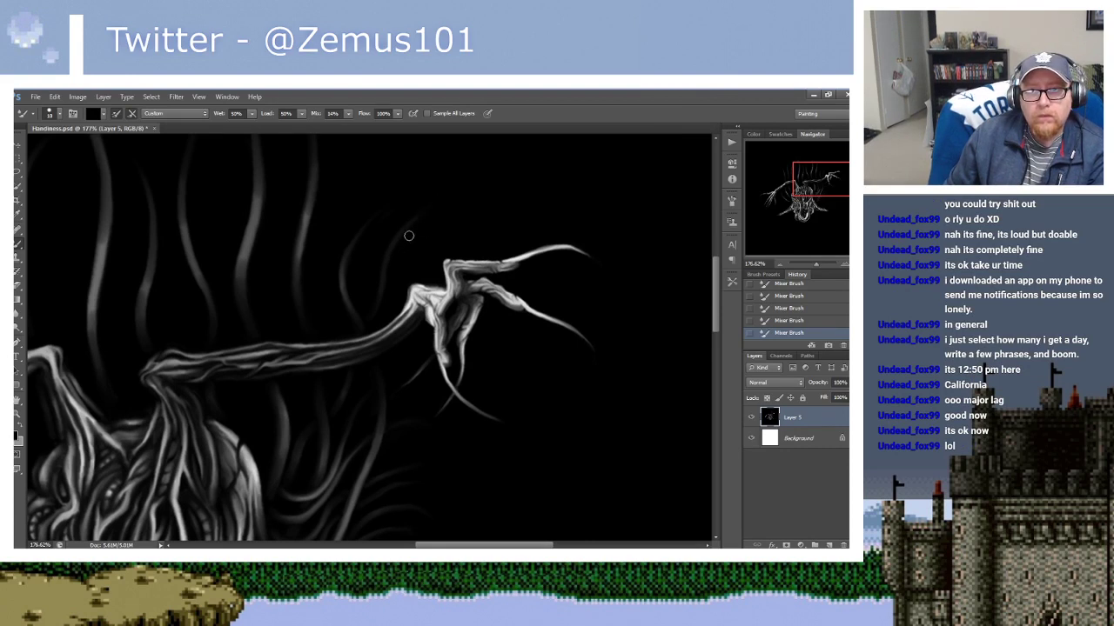
Pan down to the lower trunk and zoom back out.
{"action": "left_click_drag", "start_coordinate": [417, 257], "coordinate": [427, 225]}
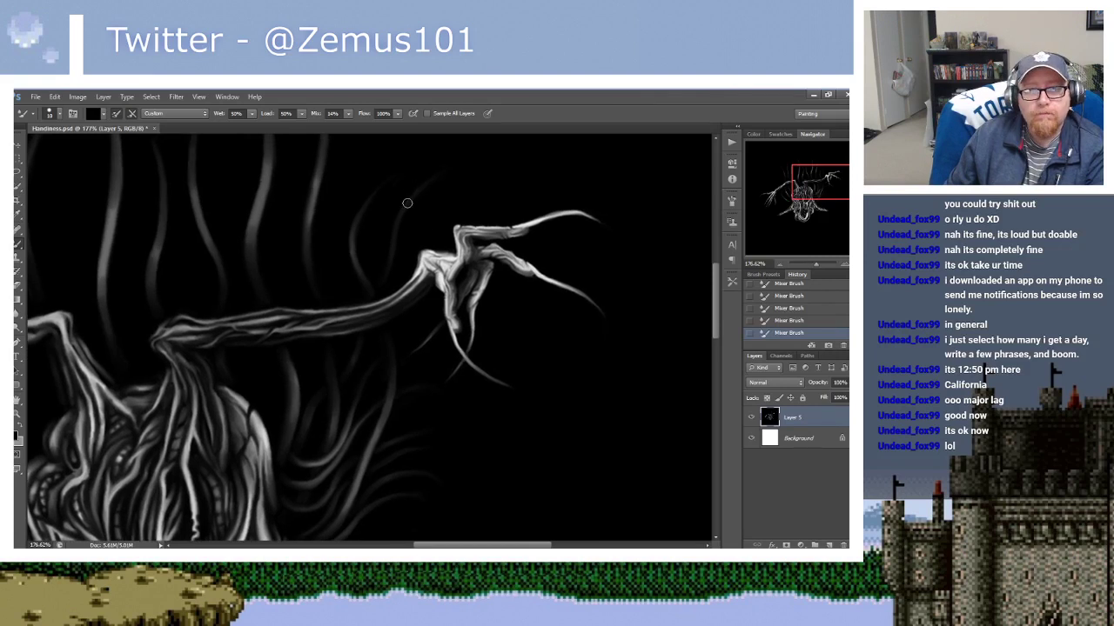
{"action": "left_click_drag", "start_coordinate": [401, 187], "coordinate": [412, 249]}
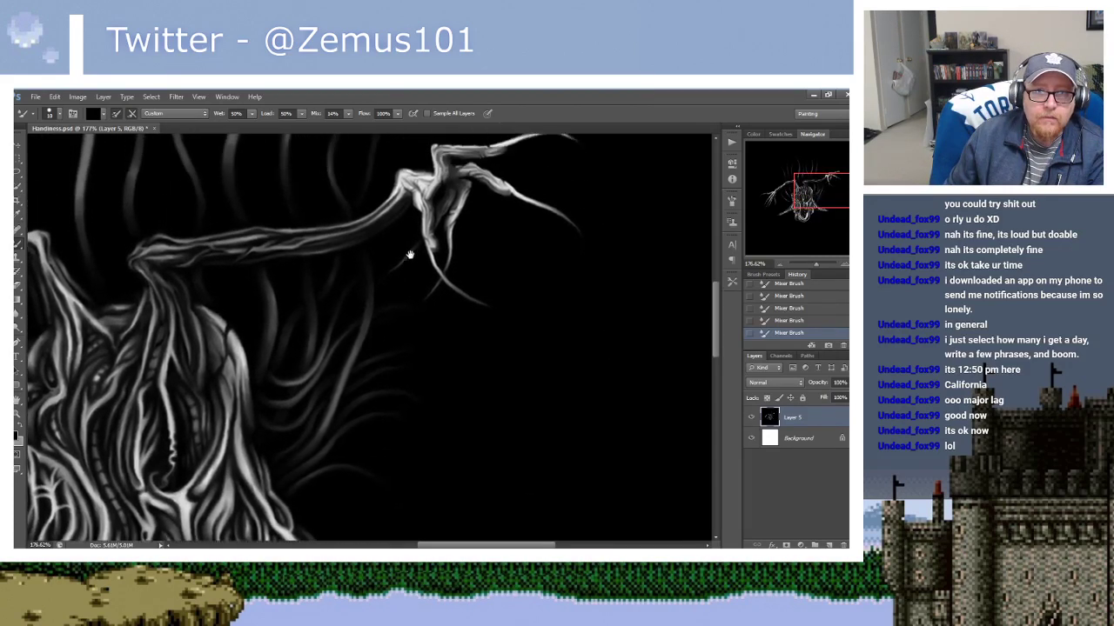
{"action": "scroll", "coordinate": [412, 249], "scroll_direction": "up", "scroll_amount": 5}
{"action": "scroll", "coordinate": [407, 253], "scroll_direction": "up", "scroll_amount": 2}
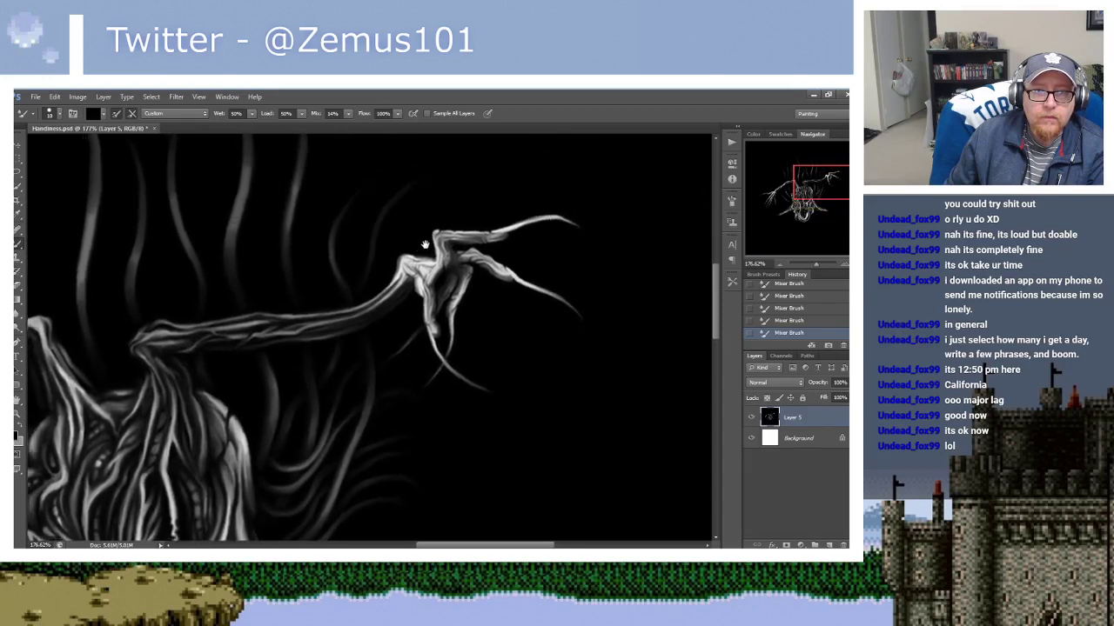
{"action": "scroll", "coordinate": [332, 325], "scroll_direction": "up", "scroll_amount": 1}
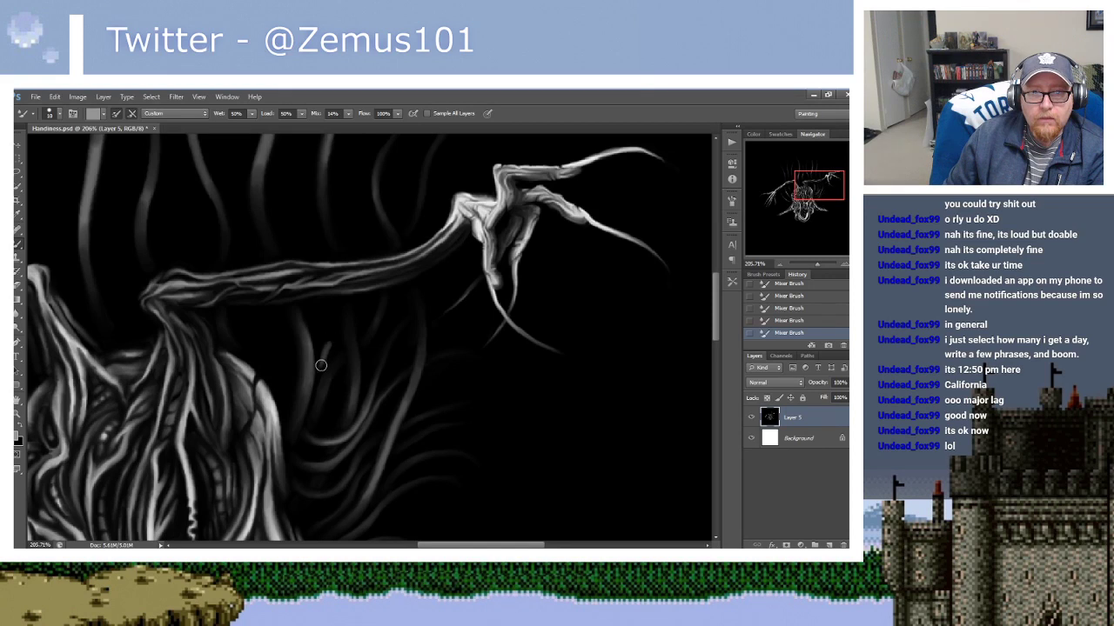
Reset colours and sample black and dark tones around the branch with the Mixer Brush.
{"action": "key", "text": "d"}
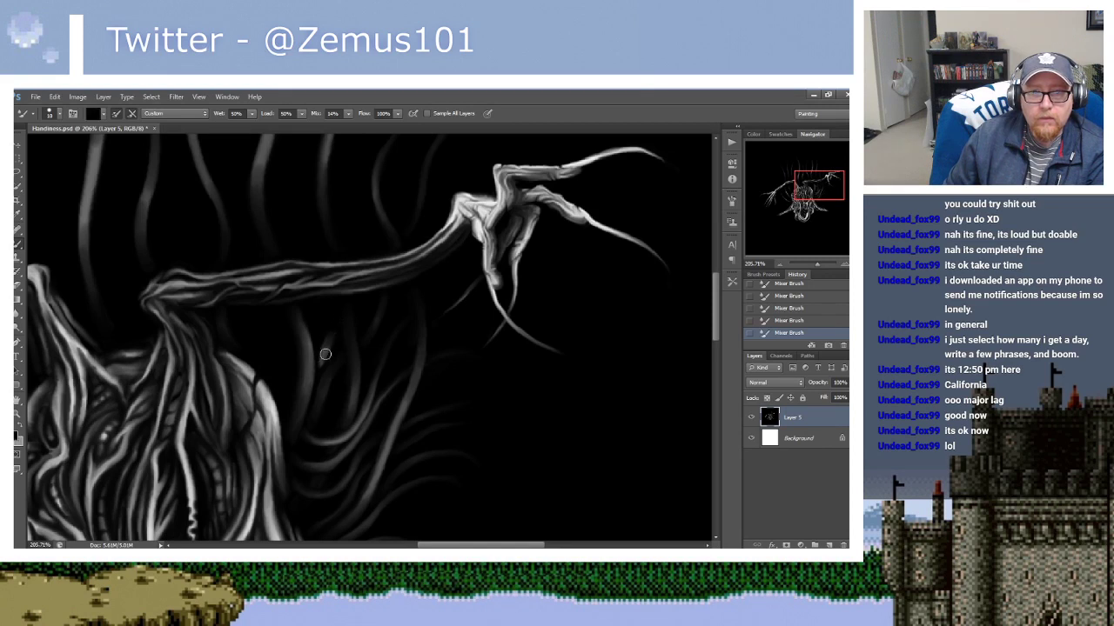
{"action": "key", "text": "i"}
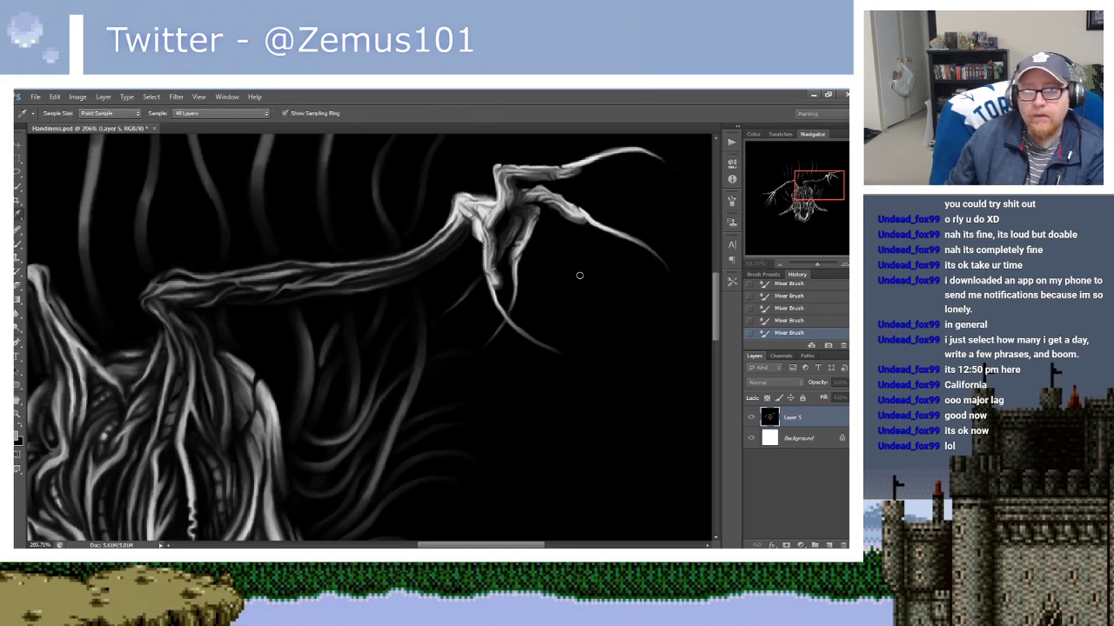
{"action": "key", "text": "b"}
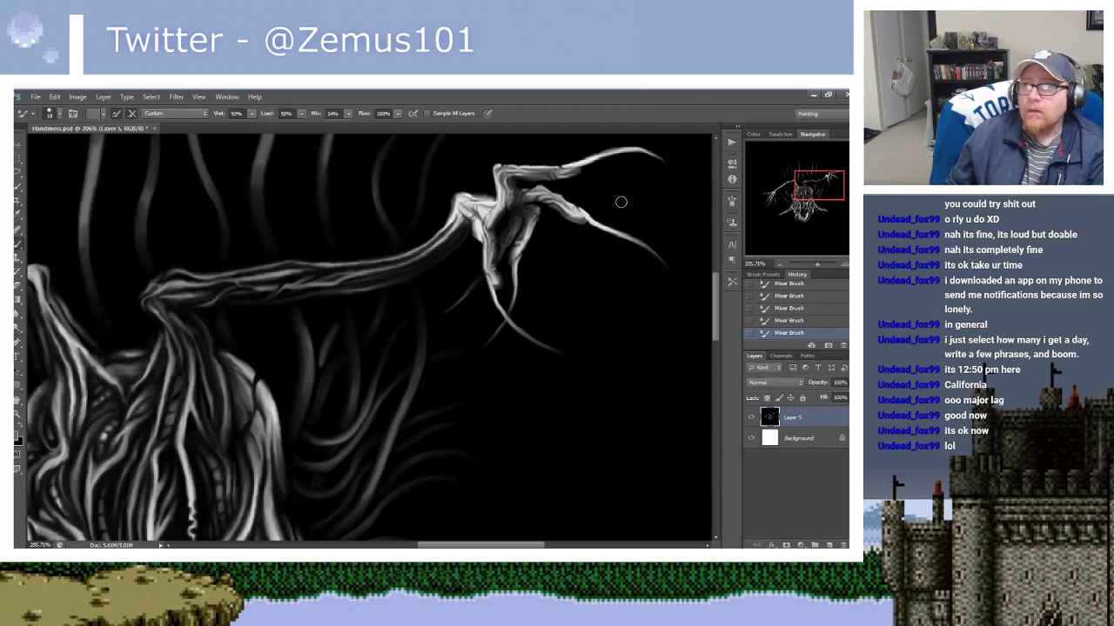
{"action": "left_click", "coordinate": [313, 357], "text": "alt"}
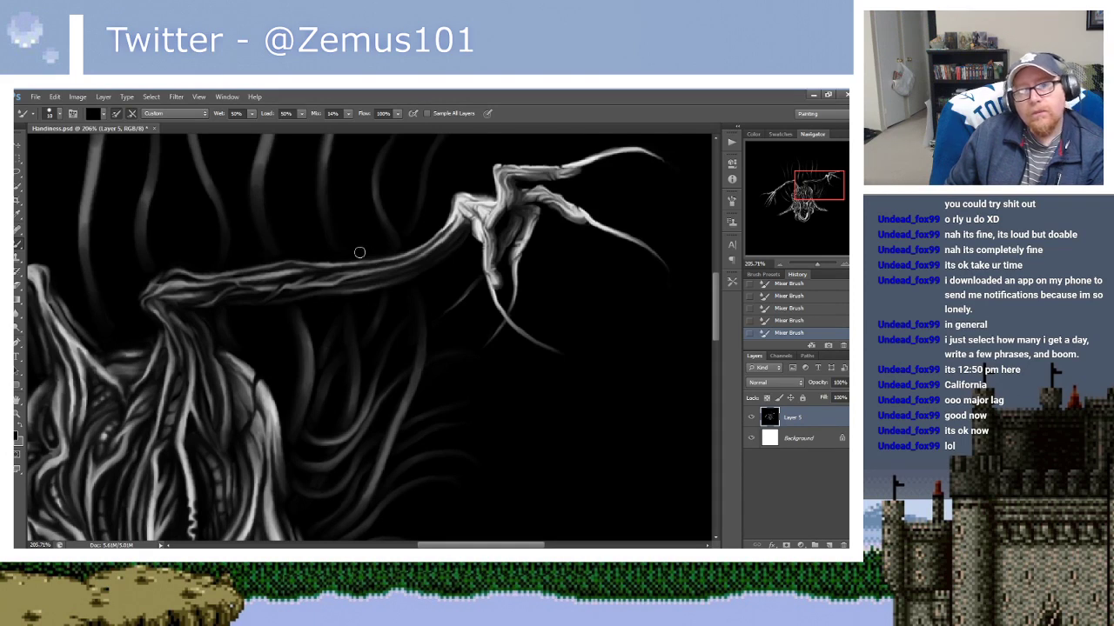
{"action": "left_click_drag", "start_coordinate": [362, 297], "coordinate": [351, 308]}
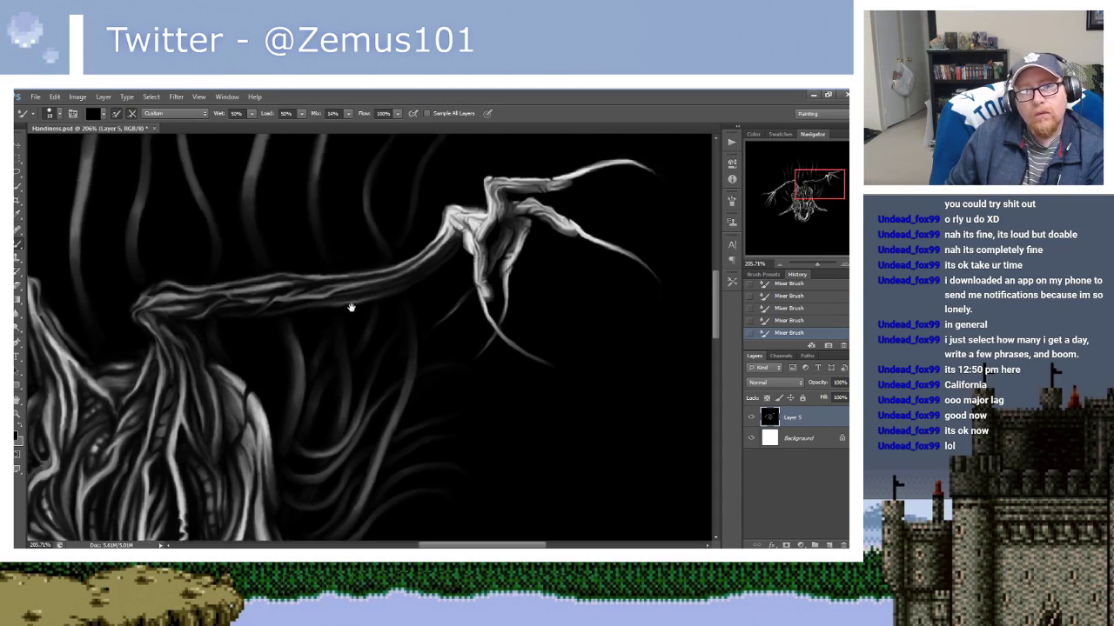
{"action": "left_click", "coordinate": [346, 318], "text": "alt"}
{"action": "left_click", "coordinate": [352, 310], "text": "alt"}
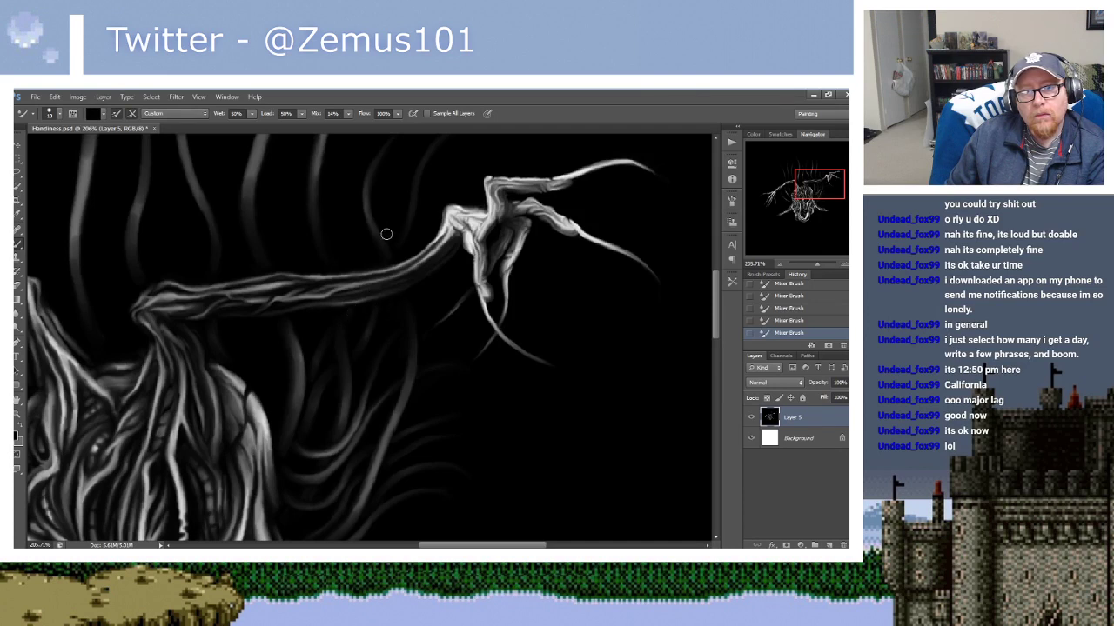
Sample mid and lighter grey tones from the tendrils and branch, alternating with black.
{"action": "left_click", "coordinate": [345, 335], "text": "alt"}
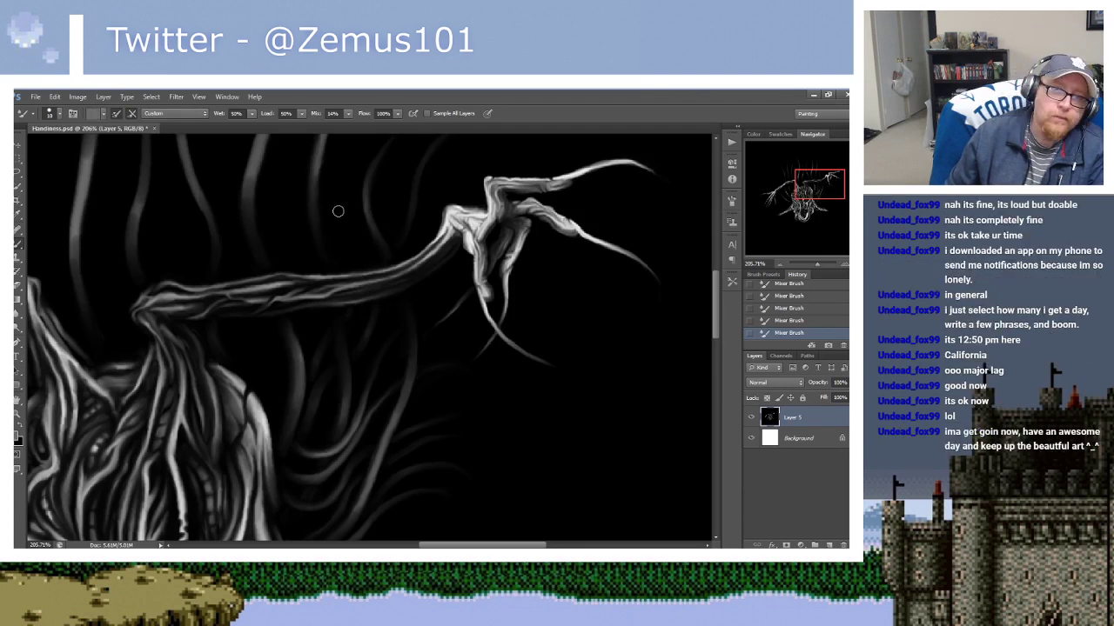
{"action": "left_click", "coordinate": [347, 383], "text": "alt"}
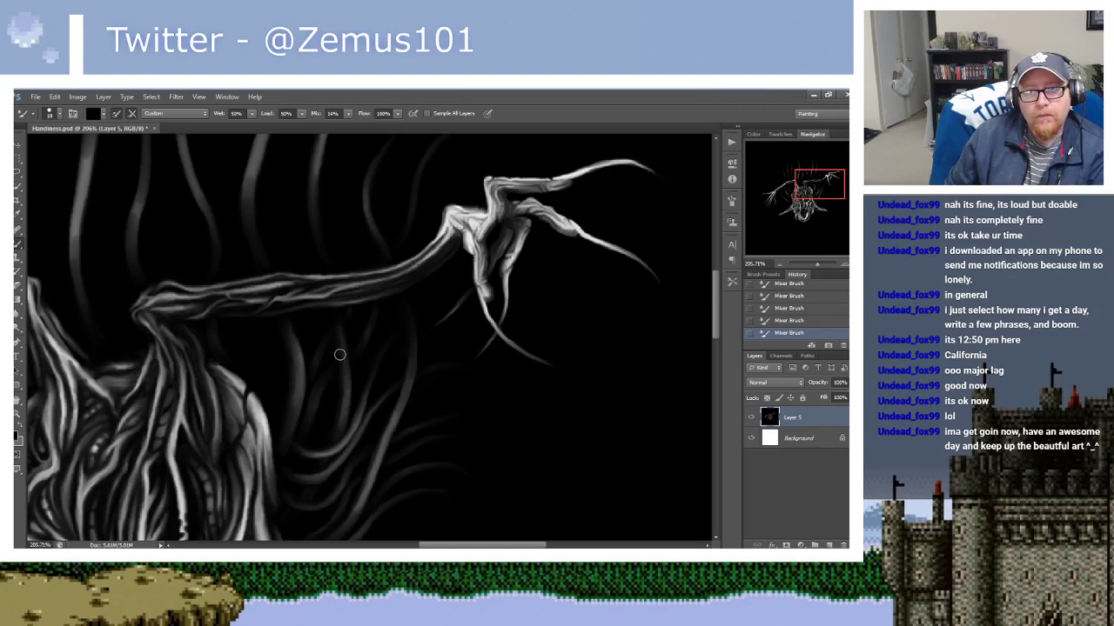
{"action": "scroll", "coordinate": [383, 261], "scroll_direction": "up", "scroll_amount": 2}
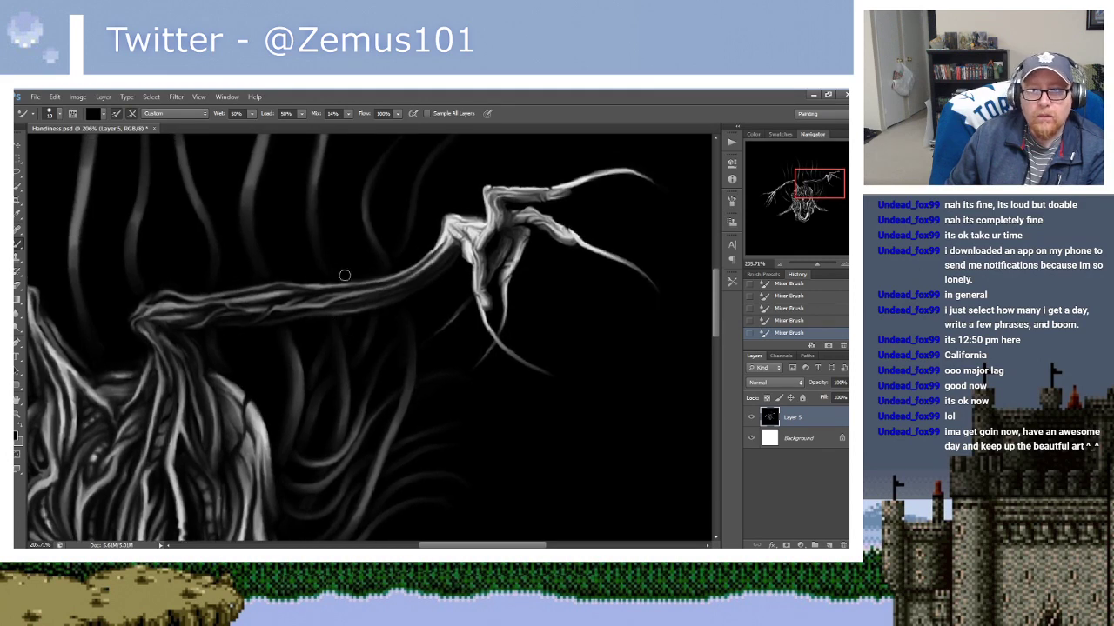
{"action": "scroll", "coordinate": [351, 287], "scroll_direction": "up", "scroll_amount": 3}
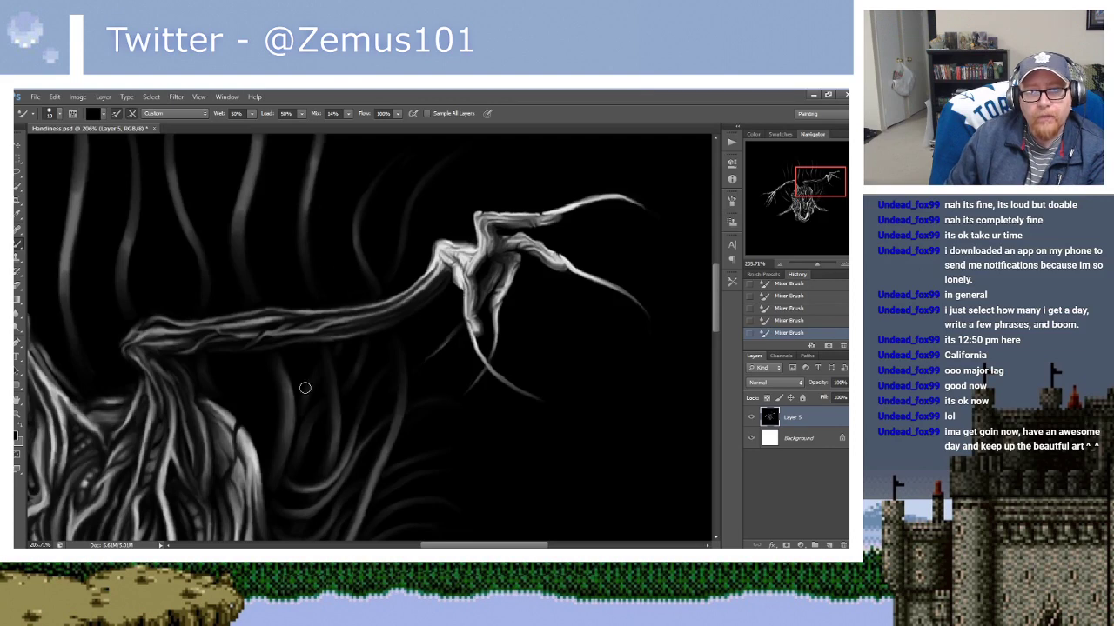
{"action": "left_click", "coordinate": [363, 288], "text": "alt"}
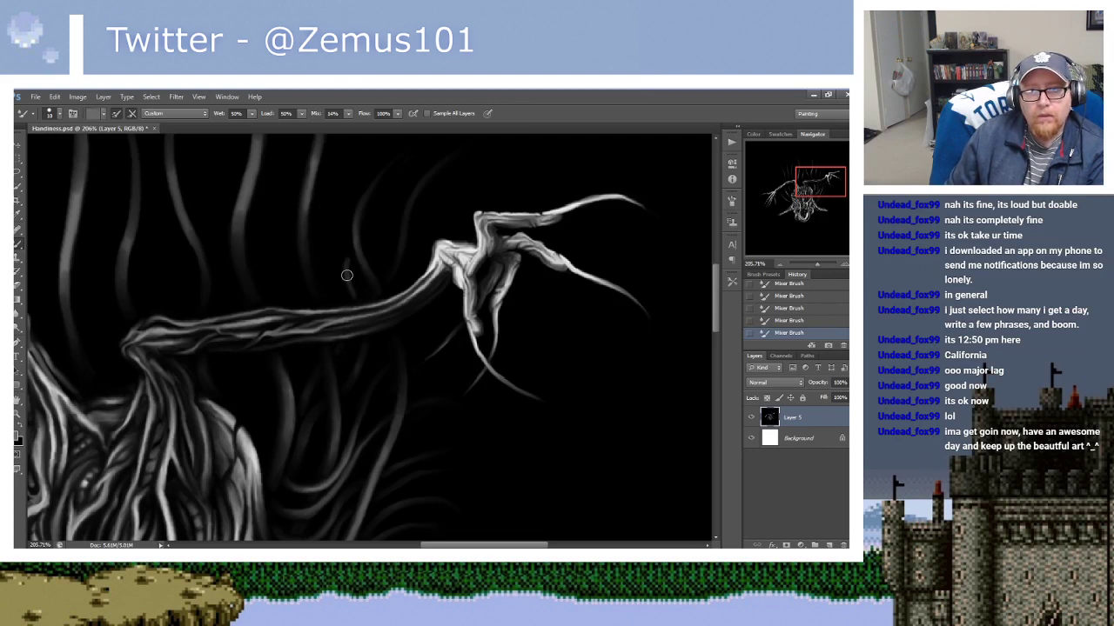
{"action": "left_click", "coordinate": [348, 285], "text": "alt"}
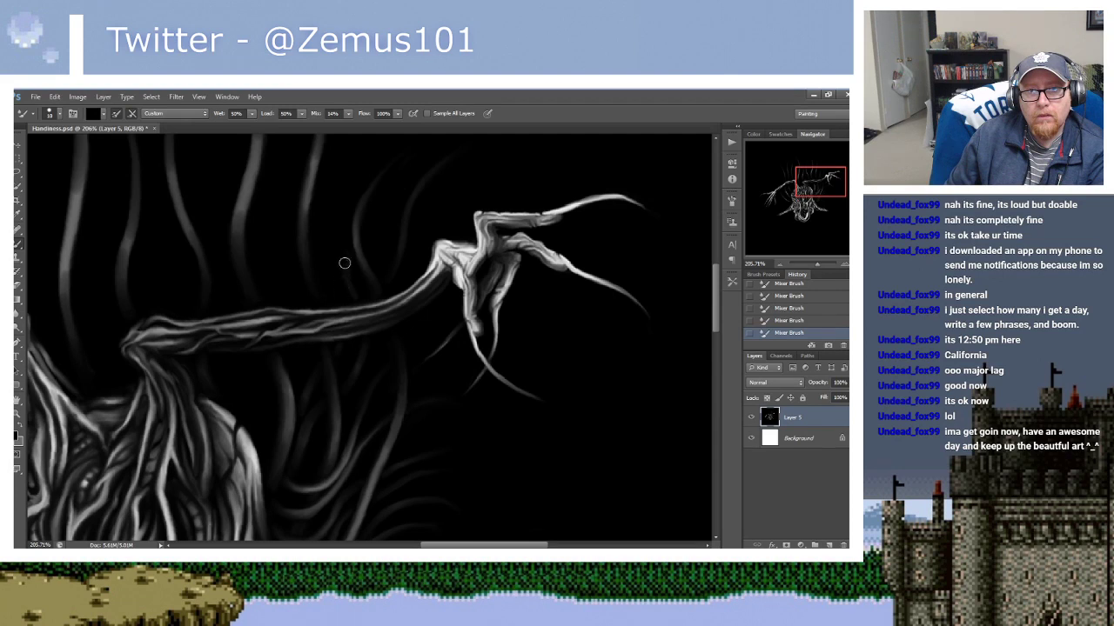
{"action": "left_click", "coordinate": [358, 217], "text": "alt"}
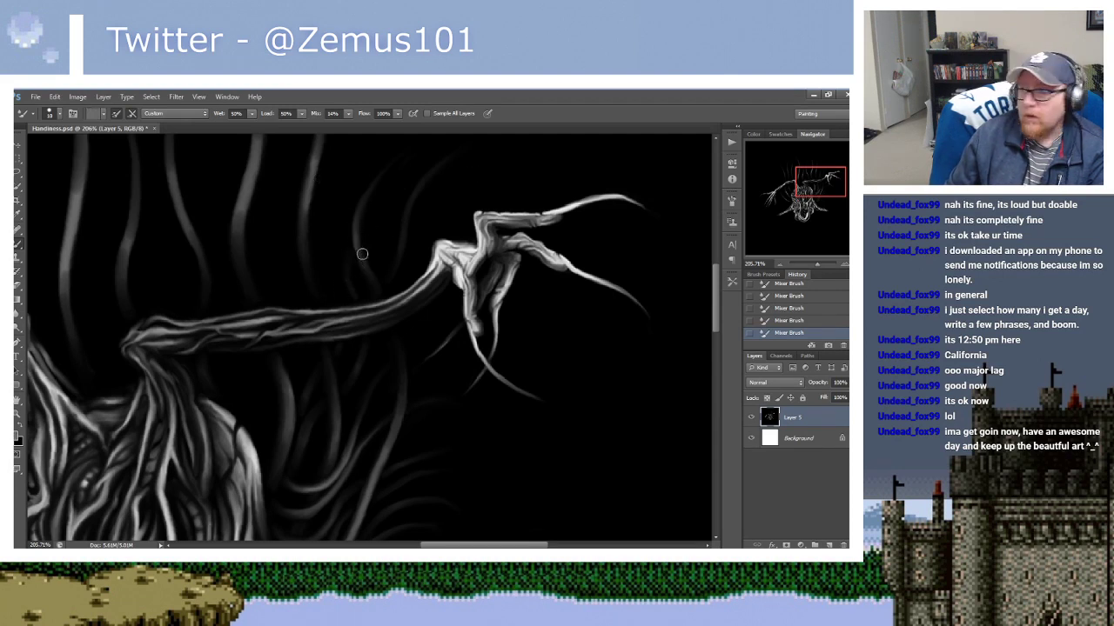
{"action": "left_click", "coordinate": [356, 243], "text": "alt"}
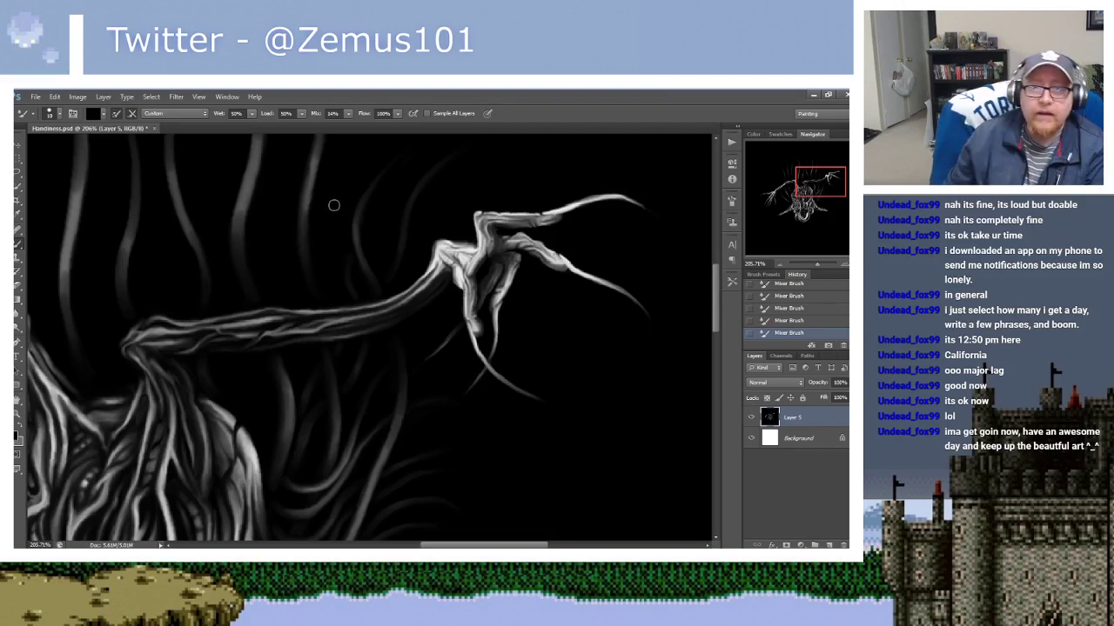
Undo the last stroke on the central branch and swap the brush colour.
{"action": "key", "text": "ctrl+z"}
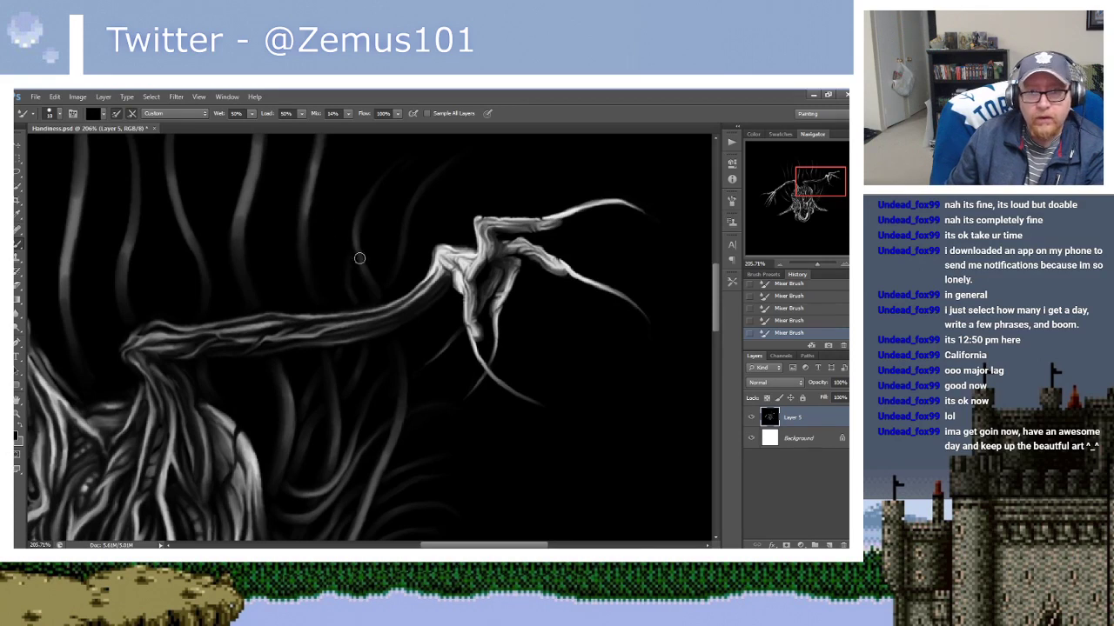
{"action": "mouse_move", "coordinate": [397, 213]}
{"action": "left_mouse_down"}
{"action": "mouse_move", "coordinate": [378, 201]}
{"action": "mouse_move", "coordinate": [358, 214]}
{"action": "left_mouse_up"}
{"action": "key", "text": "x"}
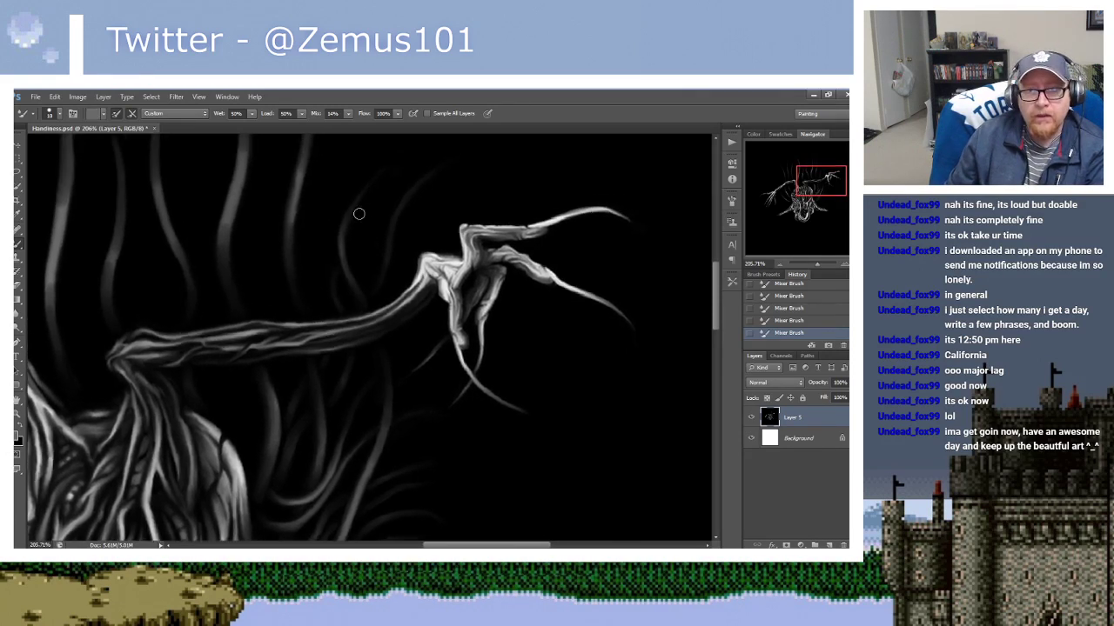
Load black and a tendril grey, then paint a light curved strand below the branch.
{"action": "scroll", "coordinate": [378, 224], "scroll_direction": "up", "scroll_amount": 2}
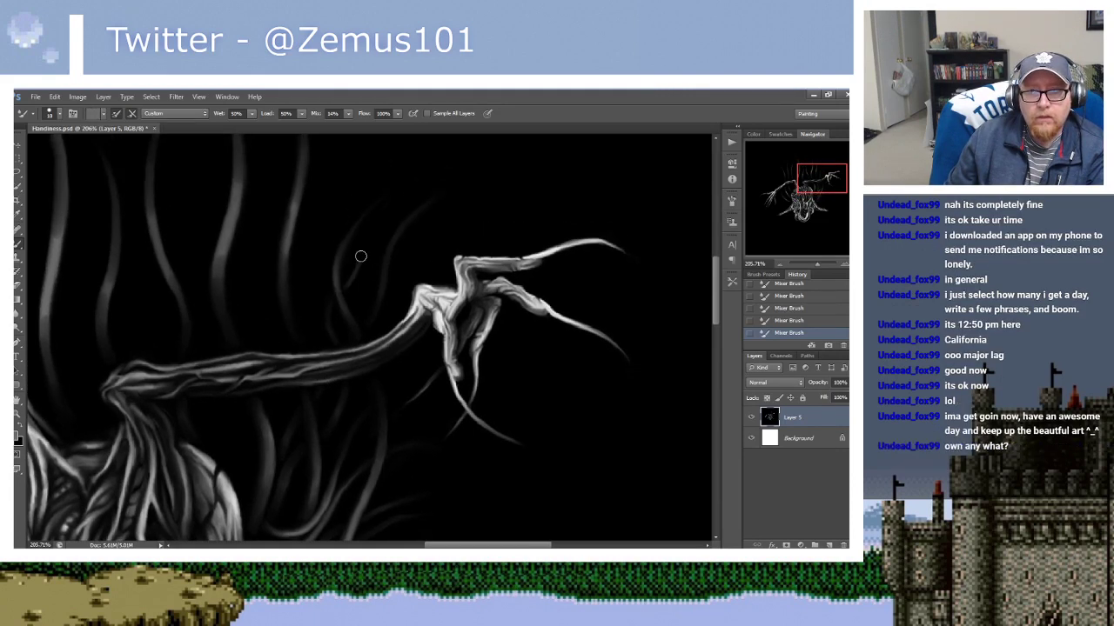
{"action": "key", "text": "x"}
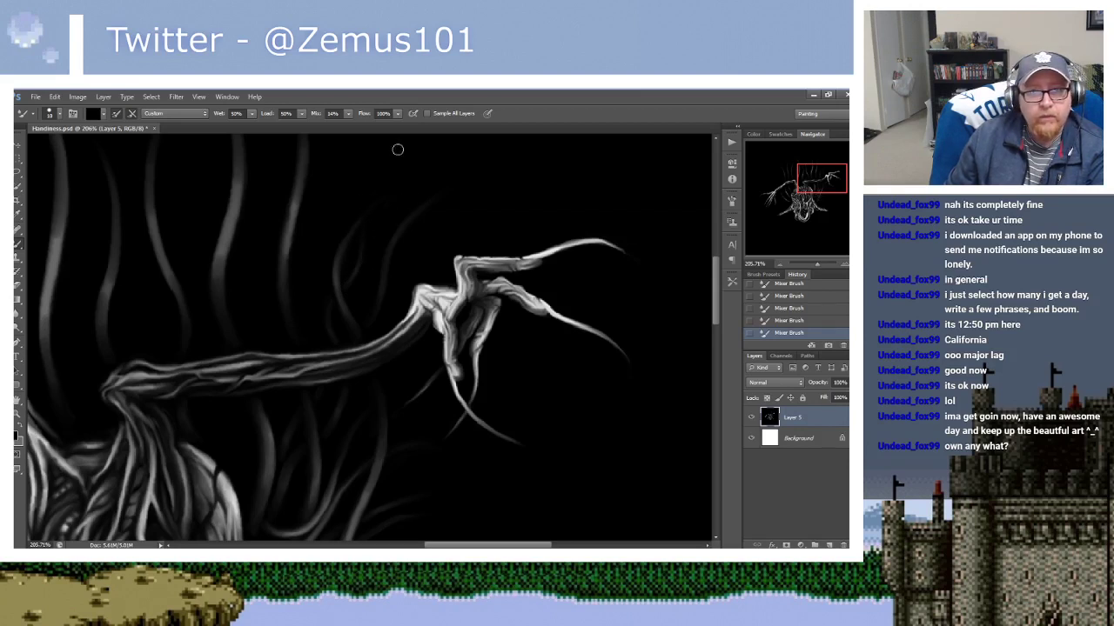
{"action": "scroll", "coordinate": [374, 209], "scroll_direction": "up", "scroll_amount": 2}
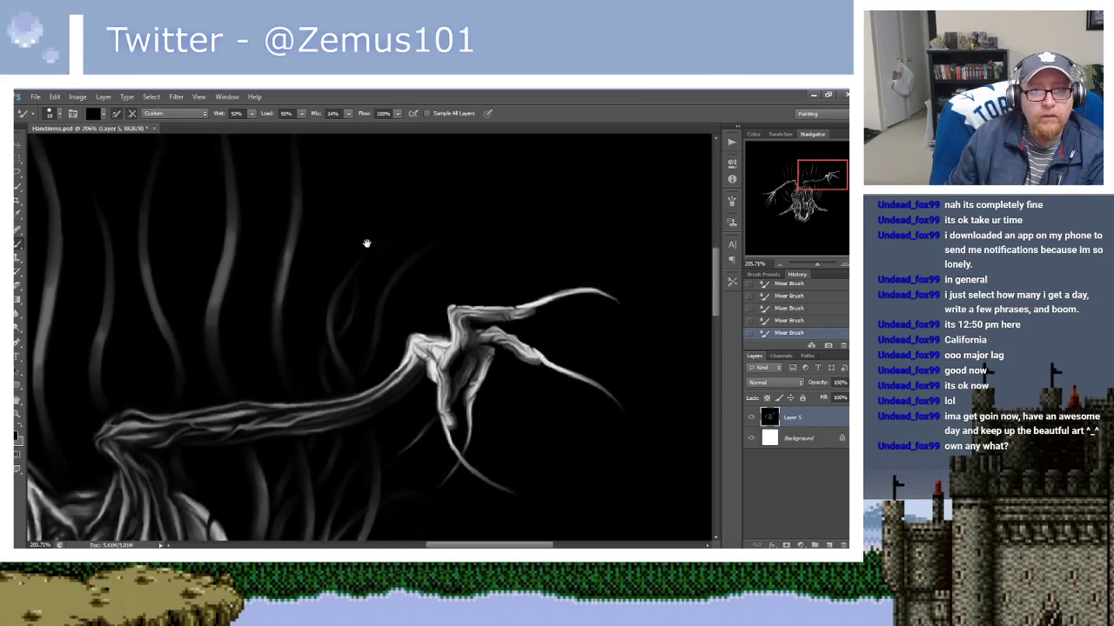
{"action": "left_click", "coordinate": [353, 315], "text": "alt"}
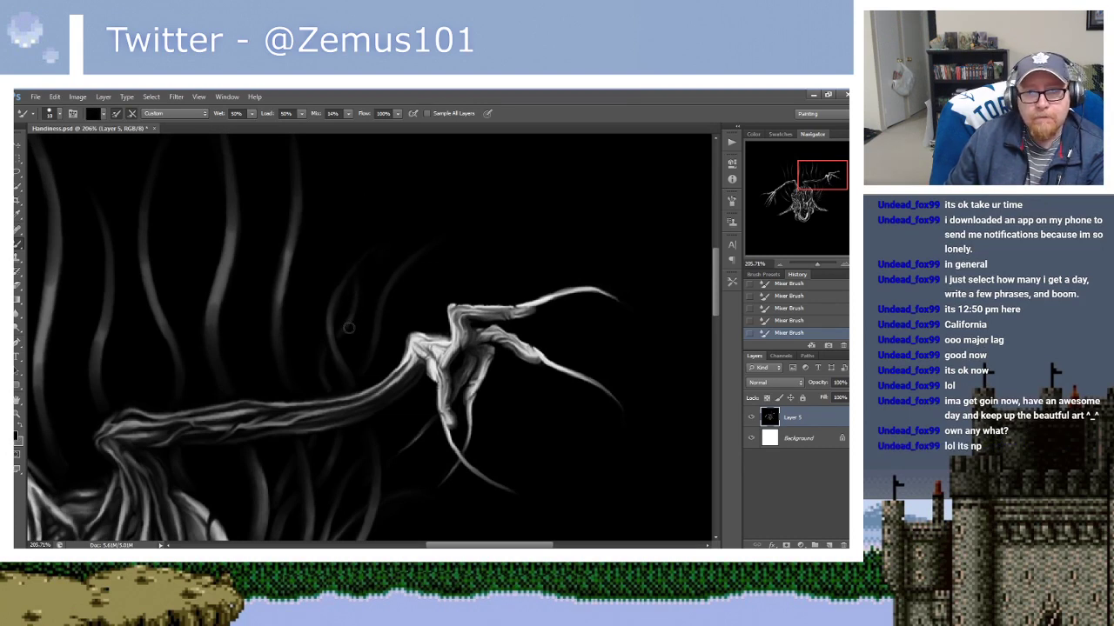
{"action": "left_click", "coordinate": [352, 261], "text": "alt"}
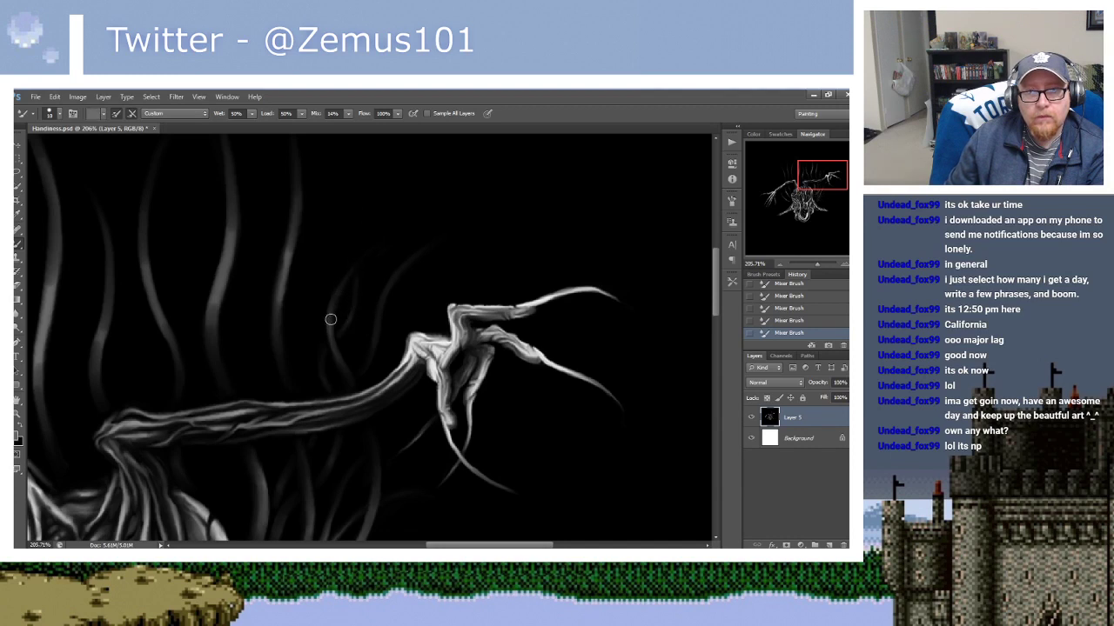
{"action": "left_click_drag", "start_coordinate": [331, 331], "coordinate": [348, 278]}
Paint a faint tendril strand above the branch, then reset the blending paint to black.
{"action": "key", "text": "d"}
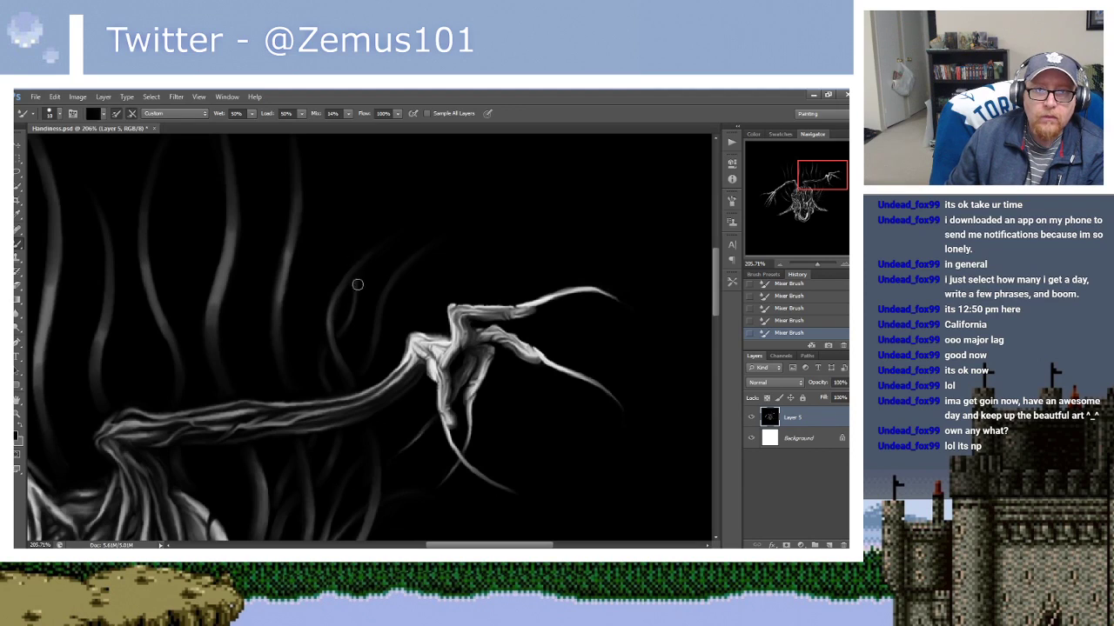
{"action": "key", "text": "x"}
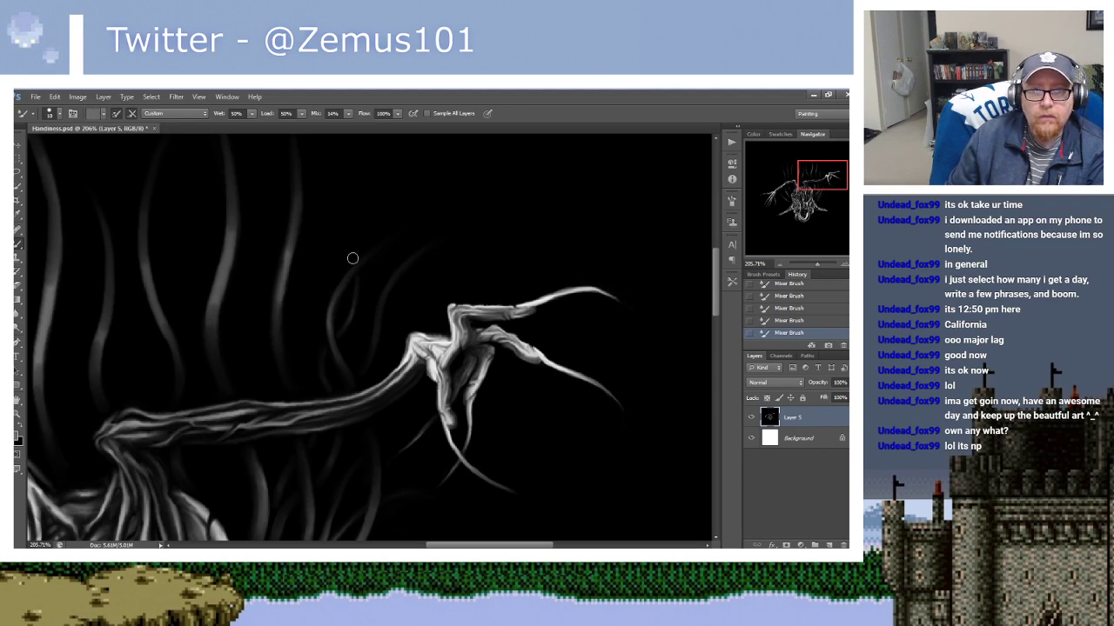
{"action": "left_click_drag", "start_coordinate": [352, 259], "coordinate": [336, 218]}
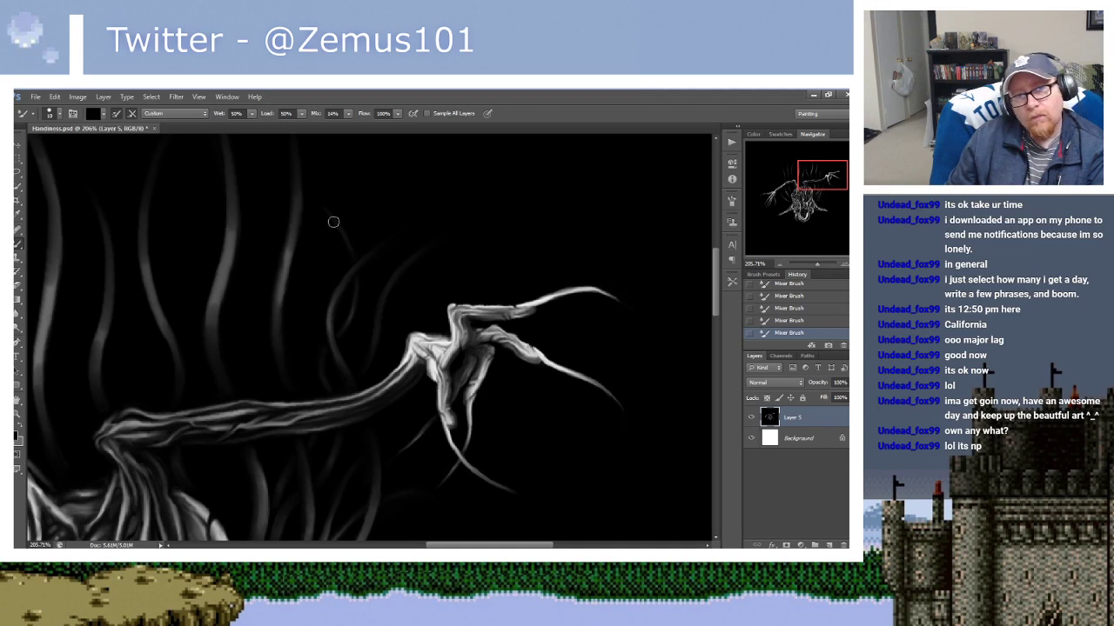
{"action": "scroll", "coordinate": [334, 218], "scroll_direction": "up", "scroll_amount": 2}
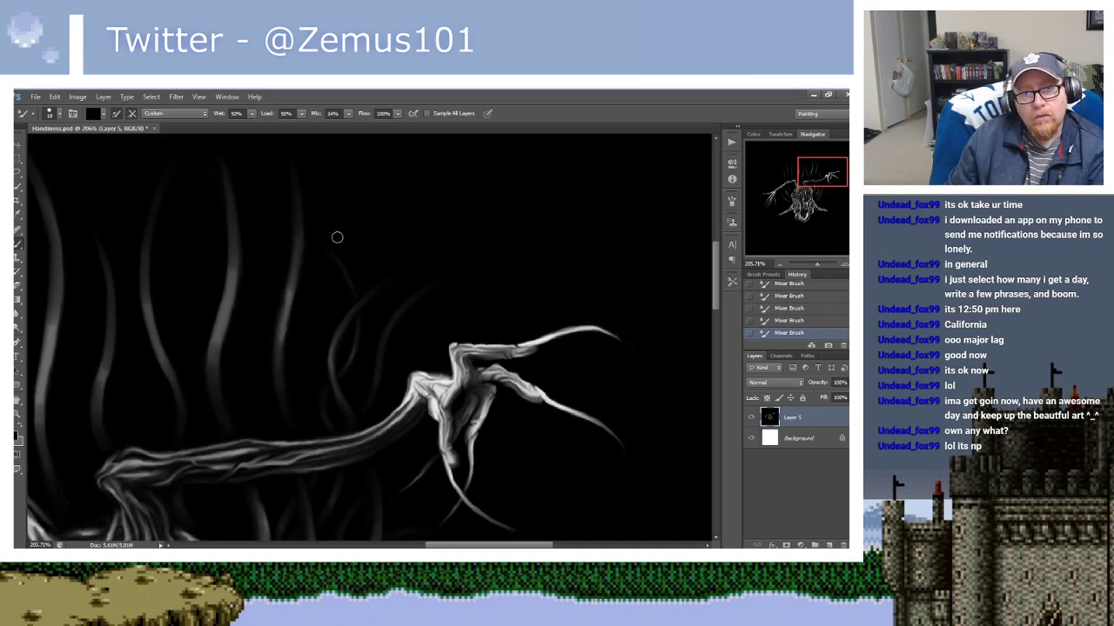
{"action": "scroll", "coordinate": [339, 248], "scroll_direction": "down", "scroll_amount": 3}
{"action": "scroll", "coordinate": [391, 226], "scroll_direction": "down", "scroll_amount": 2}
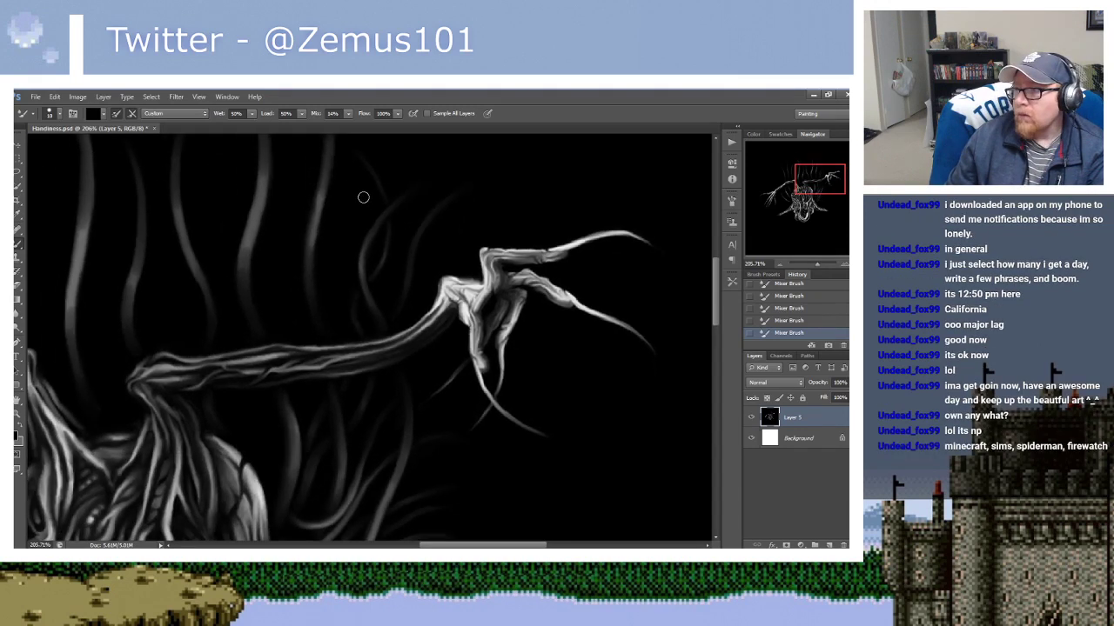
{"action": "scroll", "coordinate": [363, 197], "scroll_direction": "up", "scroll_amount": 1}
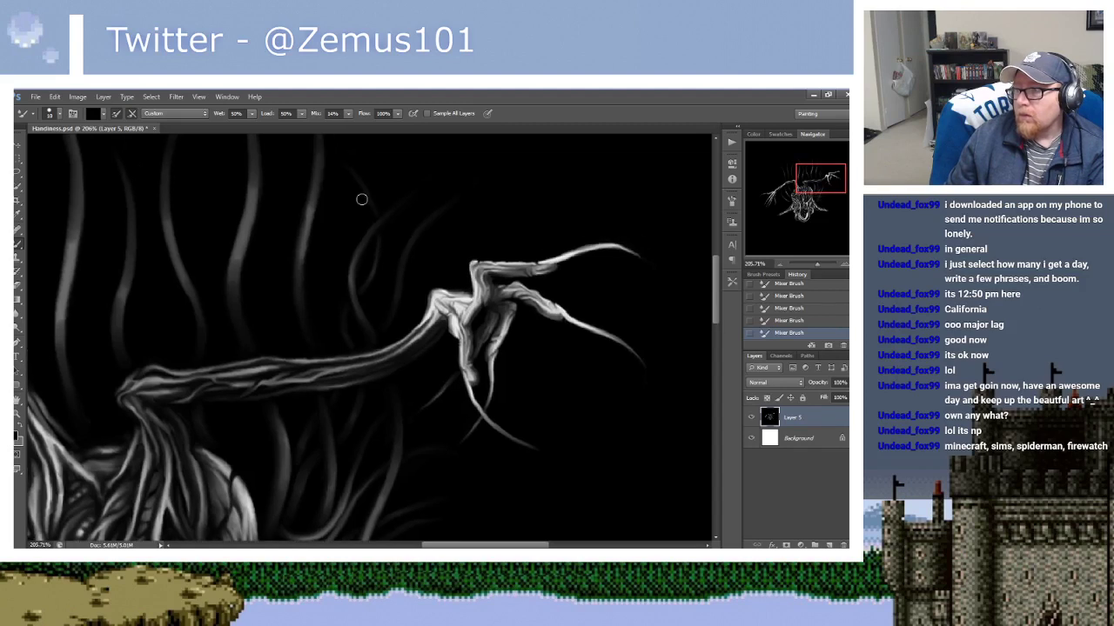
{"action": "scroll", "coordinate": [377, 240], "scroll_direction": "up", "scroll_amount": 1}
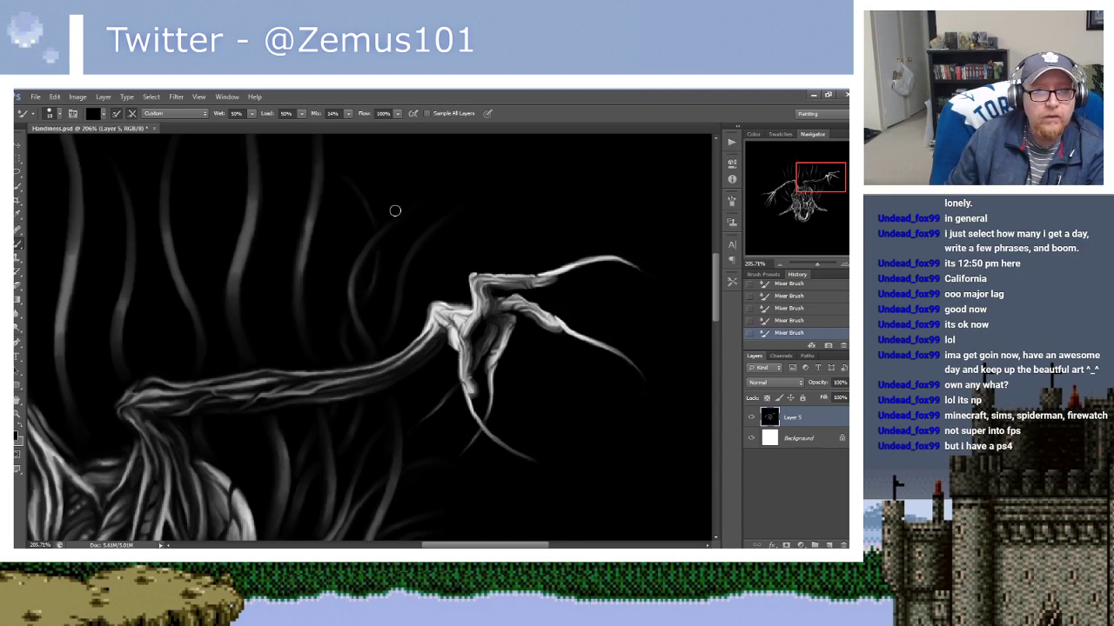
{"action": "left_click_drag", "start_coordinate": [391, 203], "coordinate": [353, 278]}
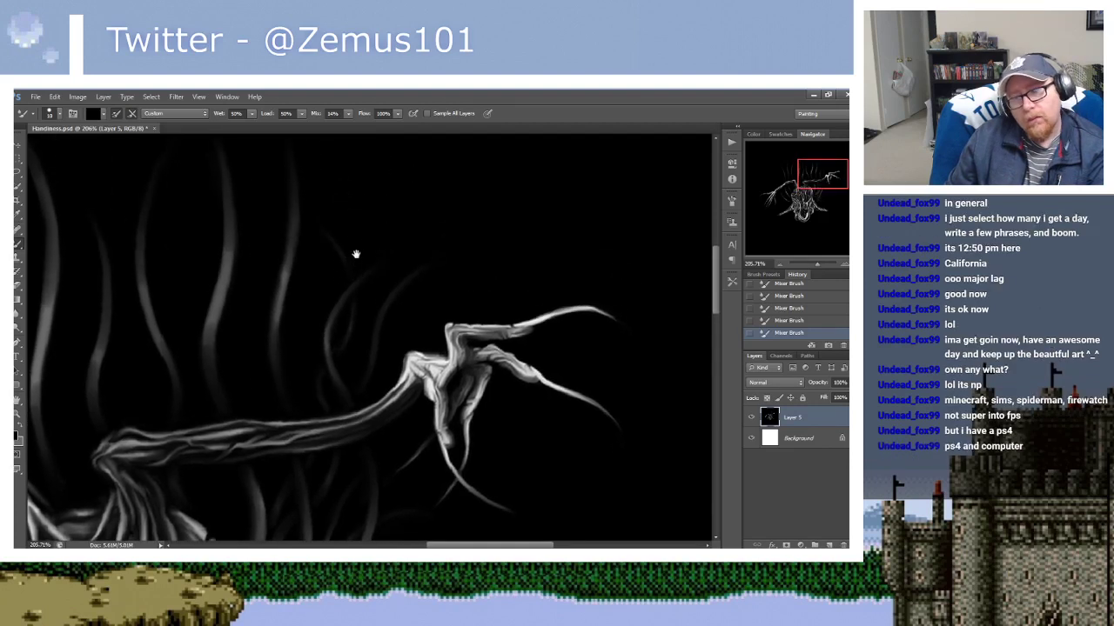
{"action": "left_click_drag", "start_coordinate": [356, 254], "coordinate": [348, 247]}
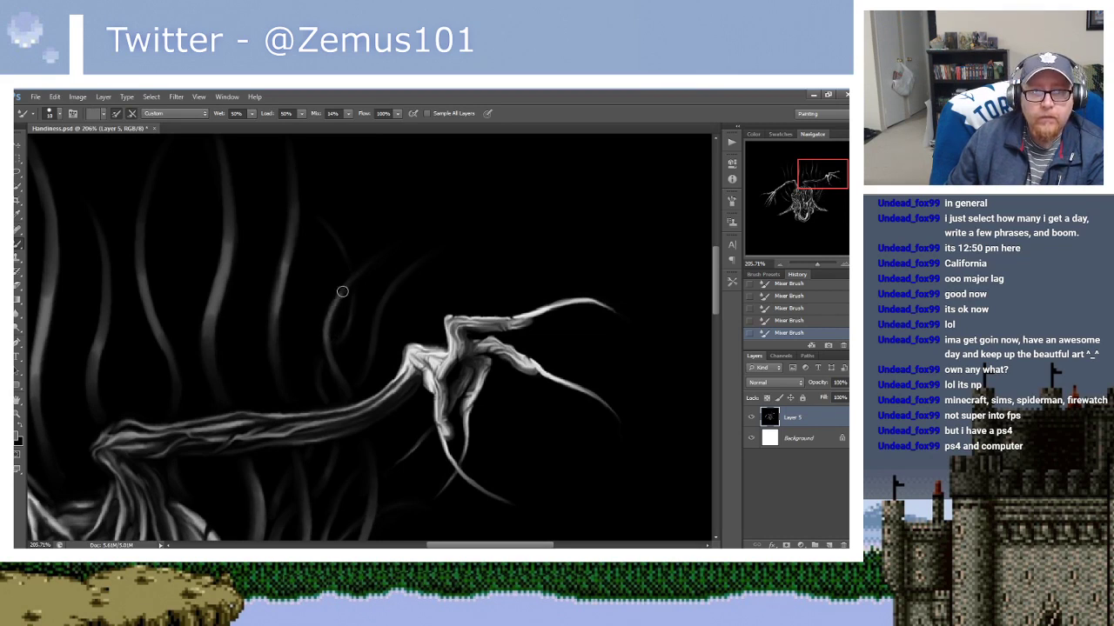
{"action": "key", "text": "d"}
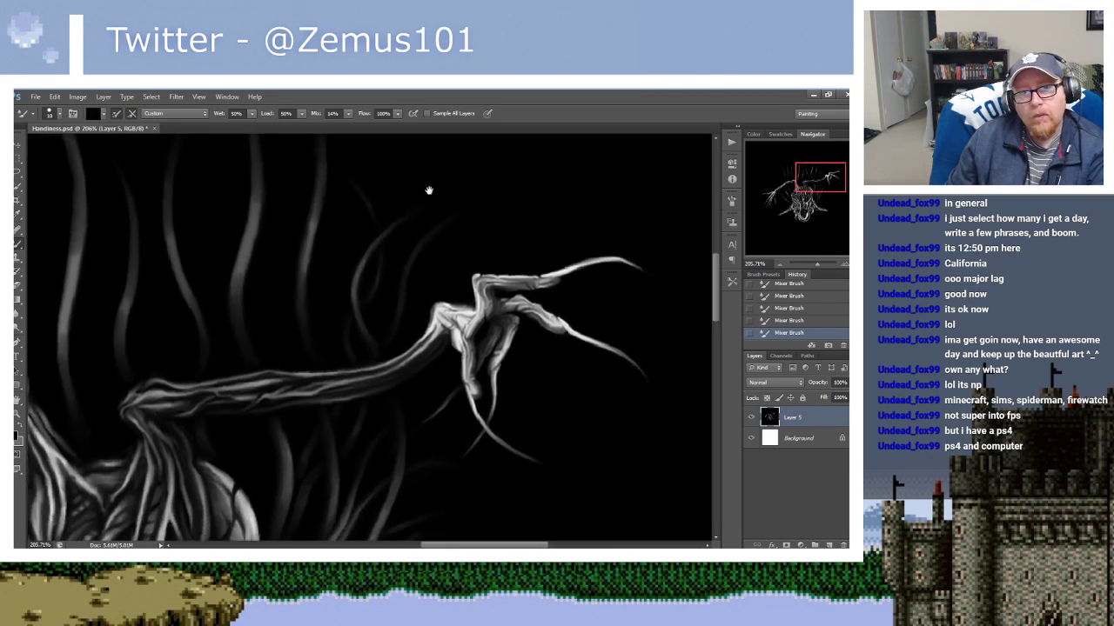
{"action": "left_click_drag", "start_coordinate": [416, 200], "coordinate": [485, 108]}
Sample black from the background and smear the tendrils beneath the branch together.
{"action": "scroll", "coordinate": [352, 239], "scroll_direction": "down", "scroll_amount": 1}
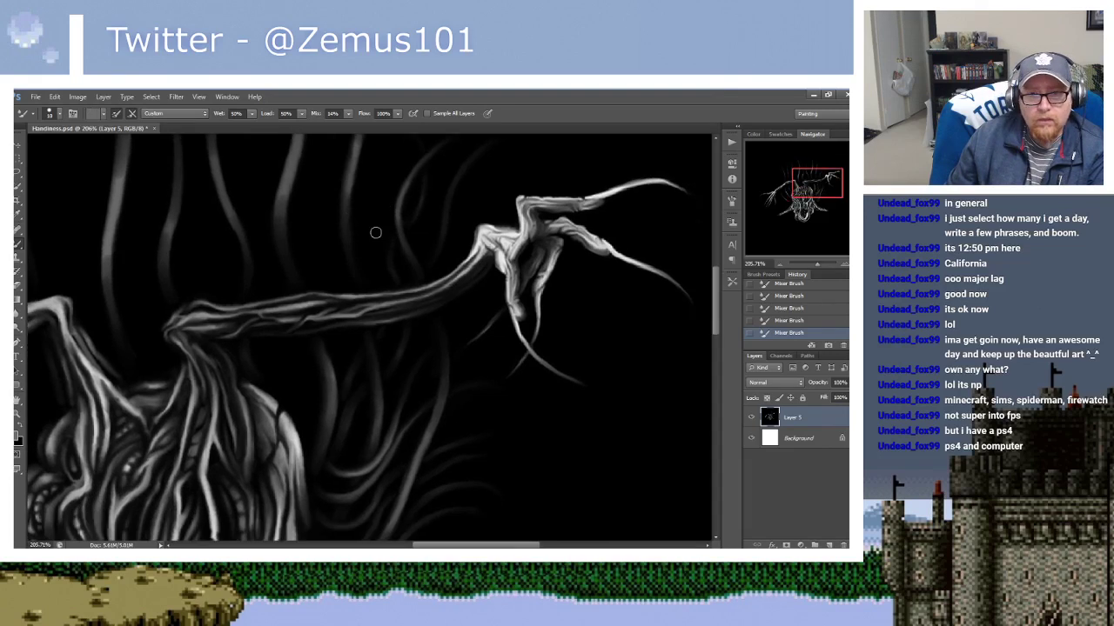
{"action": "scroll", "coordinate": [353, 328], "scroll_direction": "down", "scroll_amount": 1}
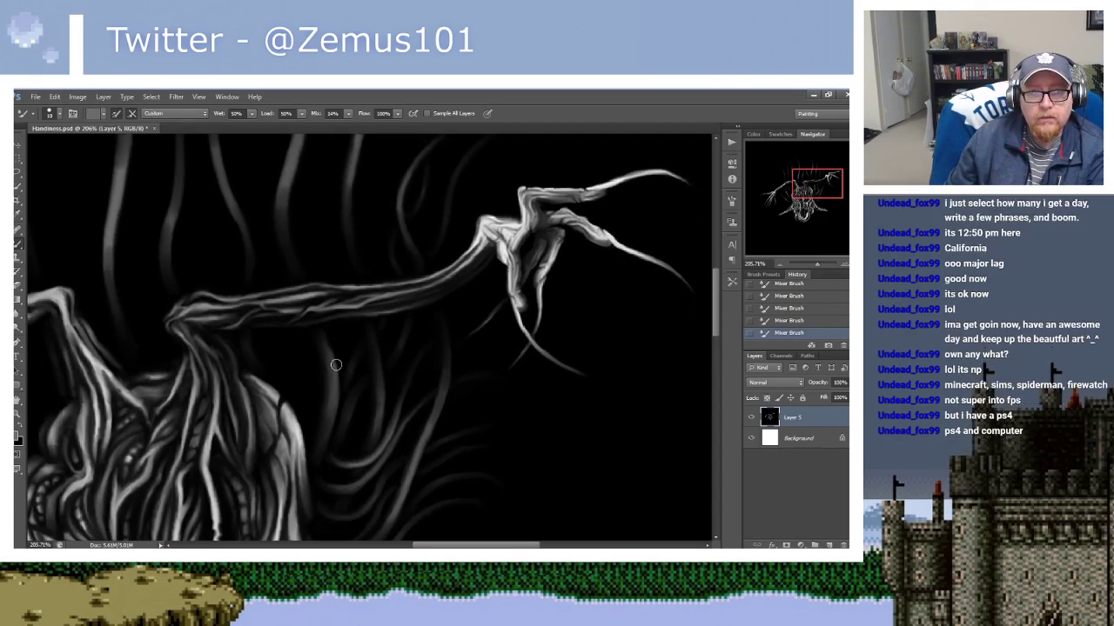
{"action": "left_click", "coordinate": [329, 344], "text": "alt"}
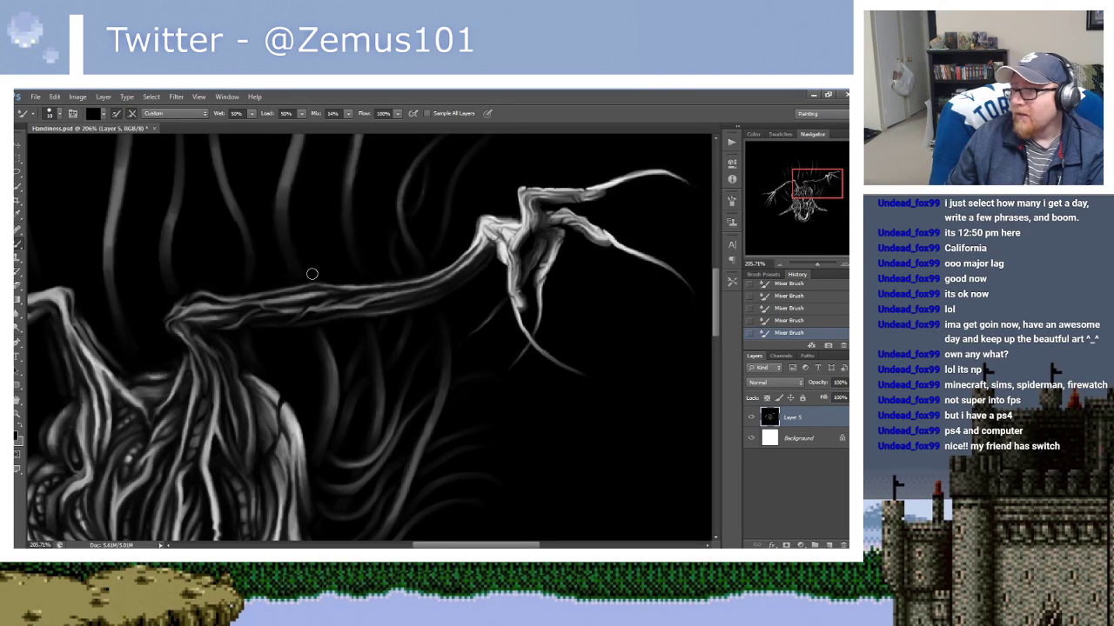
{"action": "left_click_drag", "start_coordinate": [339, 301], "coordinate": [344, 287]}
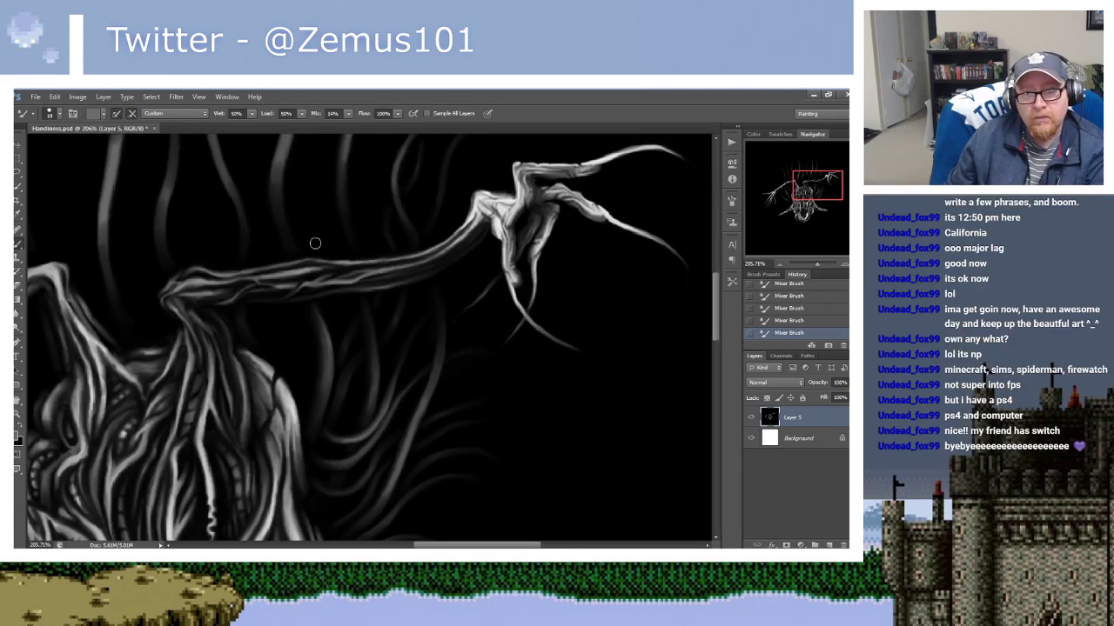
{"action": "key", "text": "x"}
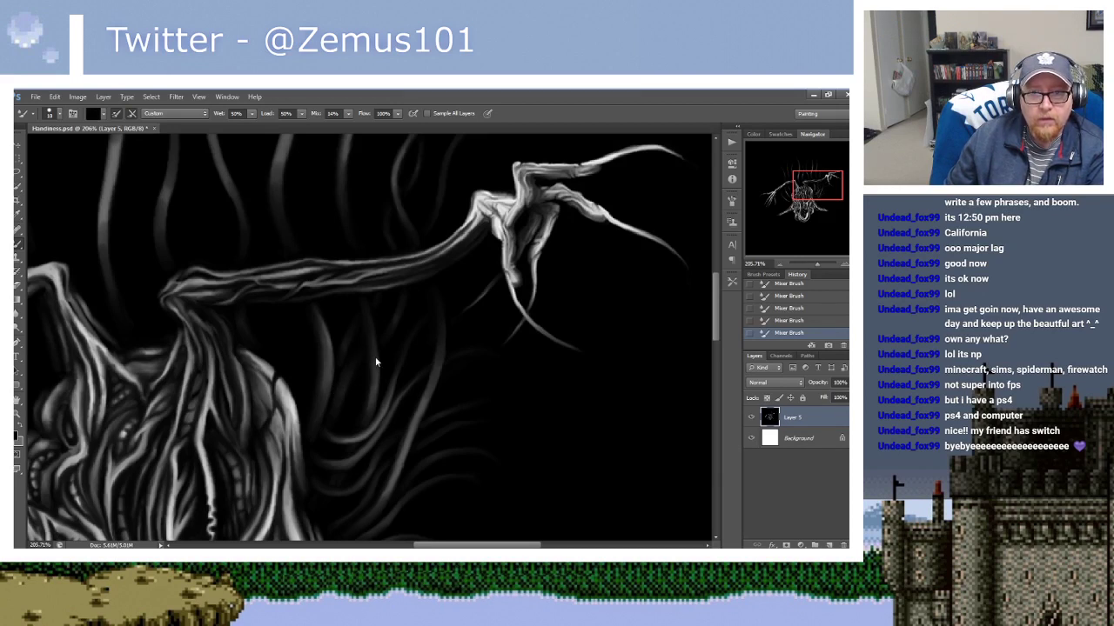
{"action": "left_click_drag", "start_coordinate": [356, 288], "coordinate": [338, 298]}
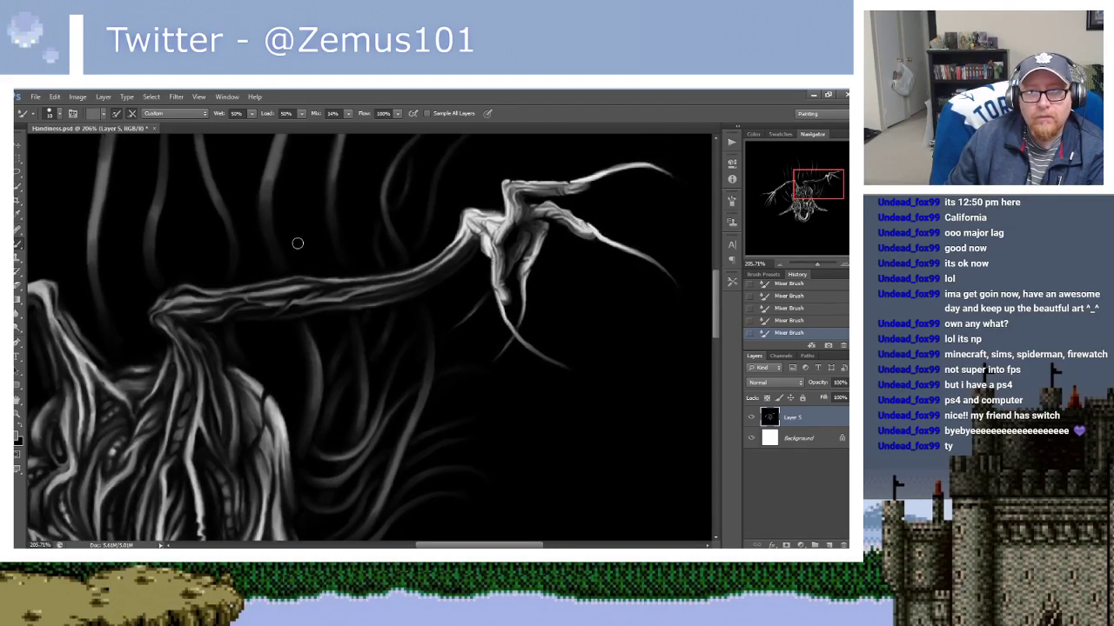
{"action": "left_click_drag", "start_coordinate": [295, 242], "coordinate": [335, 279]}
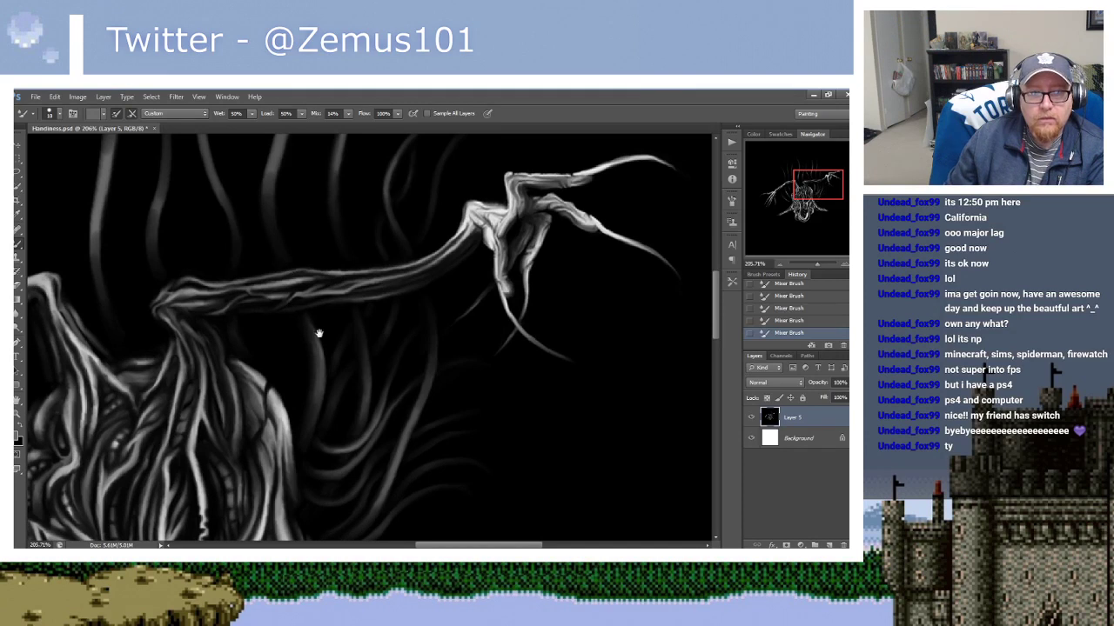
{"action": "left_click_drag", "start_coordinate": [318, 331], "coordinate": [317, 325]}
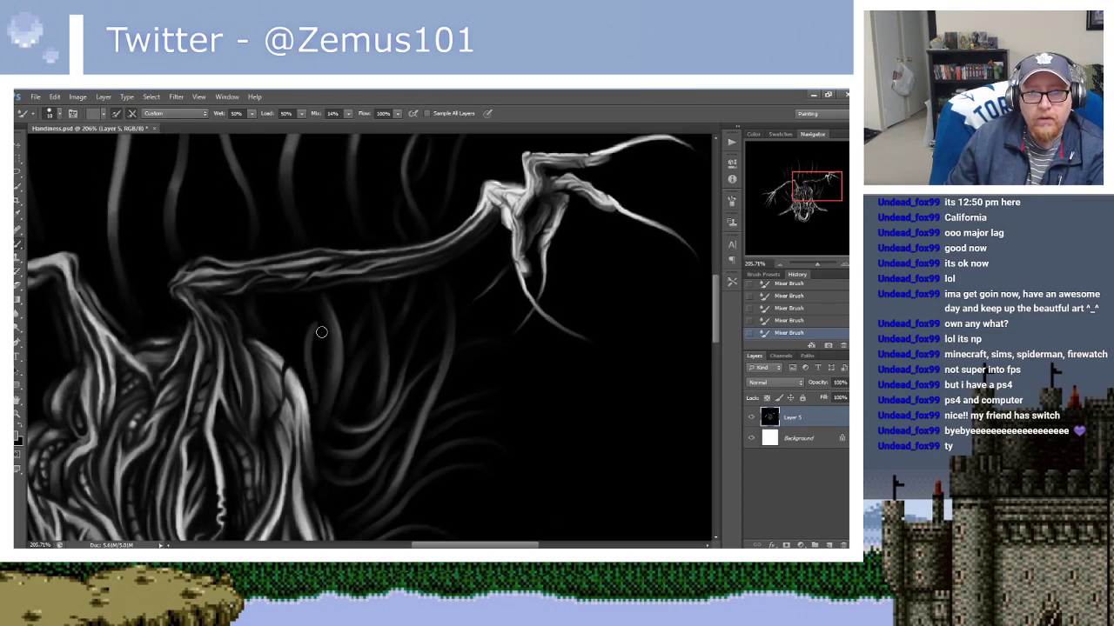
{"action": "key", "text": "x"}
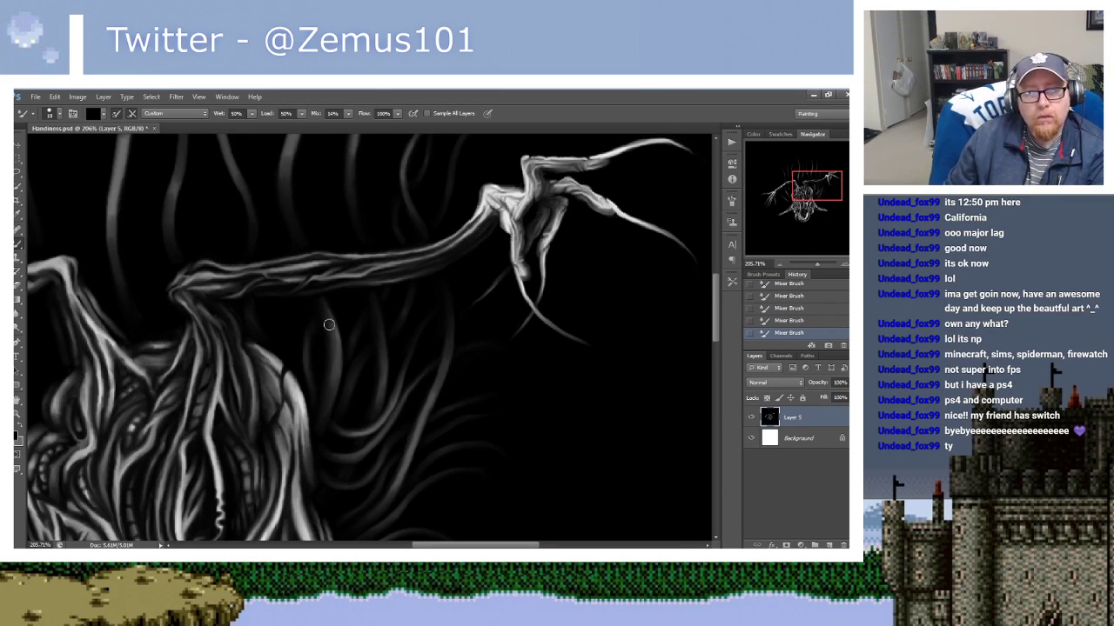
{"action": "left_click", "coordinate": [300, 348], "text": "alt"}
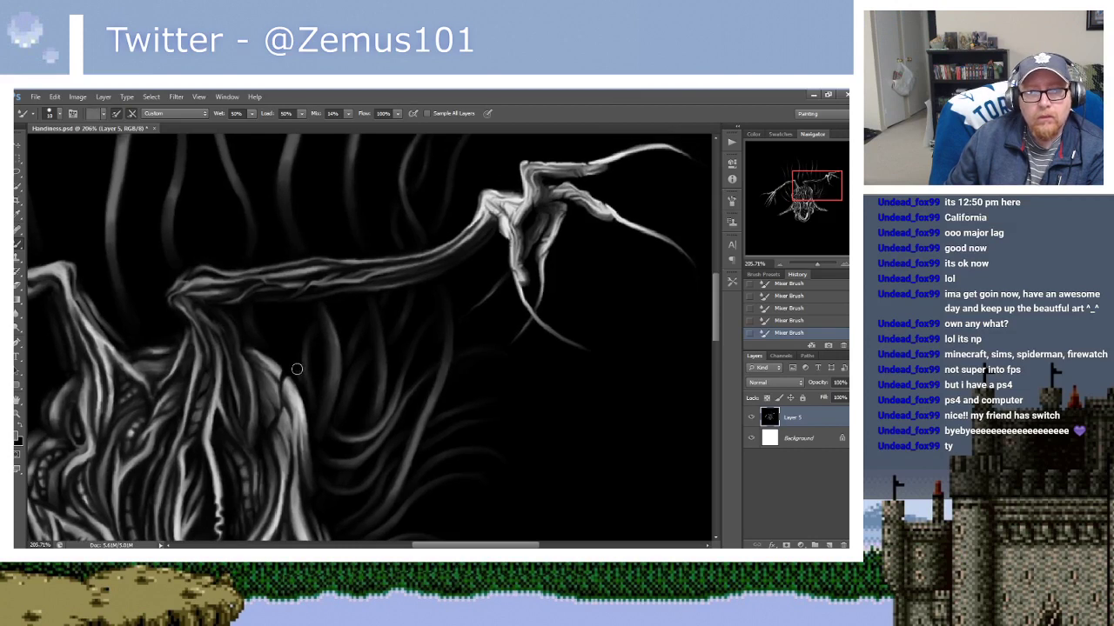
{"action": "left_click", "coordinate": [298, 322], "text": "alt"}
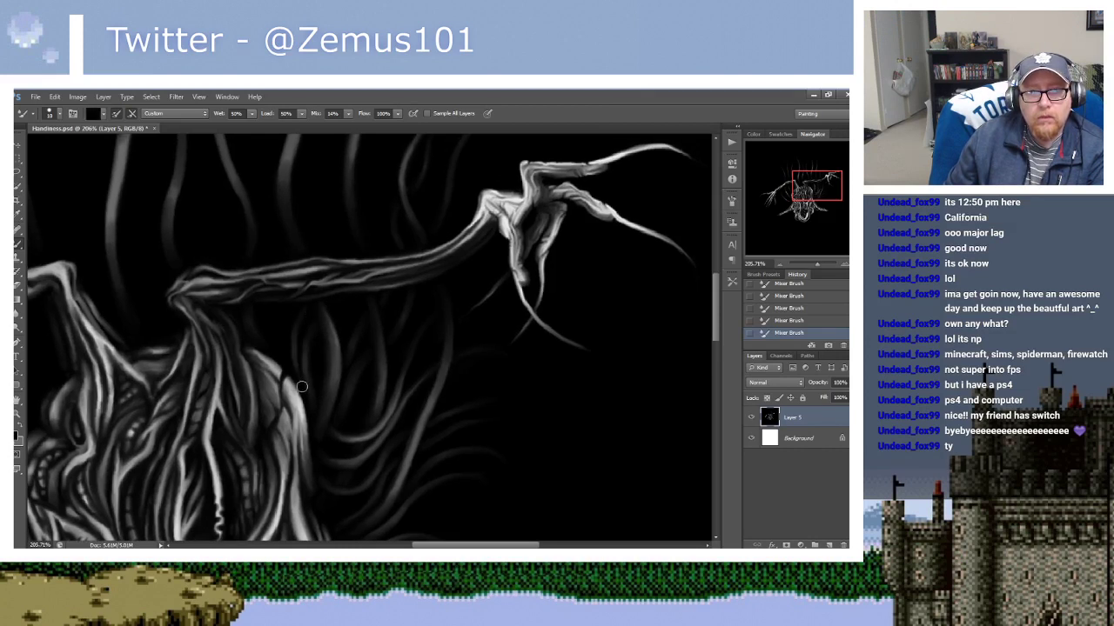
{"action": "left_click_drag", "start_coordinate": [335, 253], "coordinate": [335, 264]}
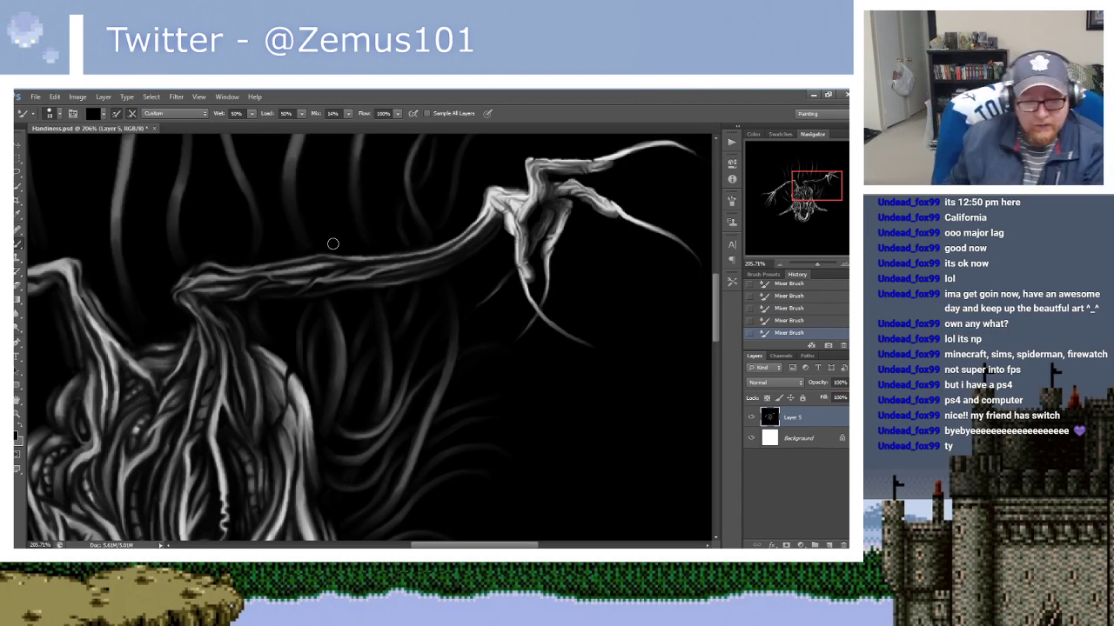
{"action": "left_click_drag", "start_coordinate": [429, 292], "coordinate": [420, 297]}
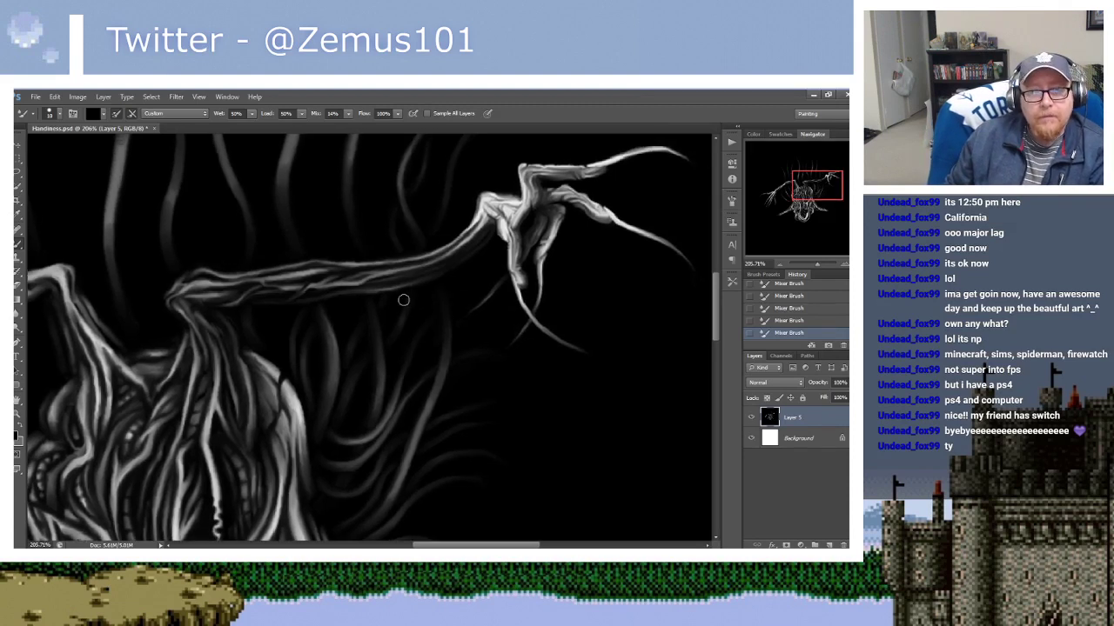
{"action": "scroll", "coordinate": [410, 286], "scroll_direction": "down", "scroll_amount": 2}
{"action": "scroll", "coordinate": [392, 277], "scroll_direction": "down", "scroll_amount": 2}
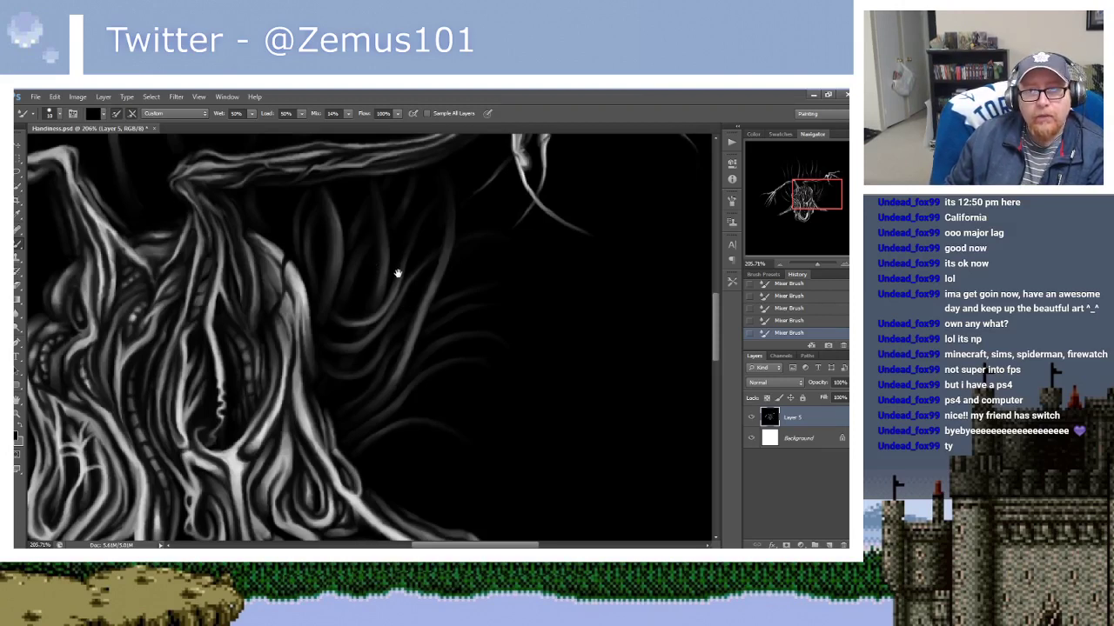
{"action": "mouse_move", "coordinate": [396, 274]}
{"action": "left_mouse_down"}
{"action": "mouse_move", "coordinate": [367, 273]}
{"action": "mouse_move", "coordinate": [380, 252]}
{"action": "left_mouse_up"}
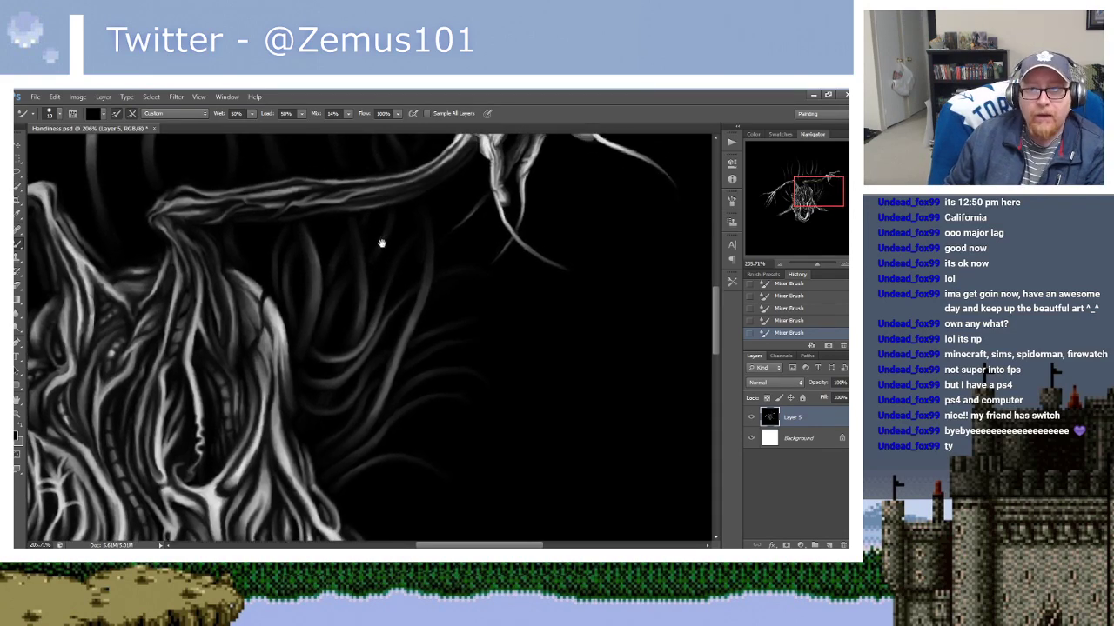
{"action": "scroll", "coordinate": [374, 239], "scroll_direction": "up", "scroll_amount": 2}
{"action": "scroll", "coordinate": [366, 243], "scroll_direction": "up", "scroll_amount": 2}
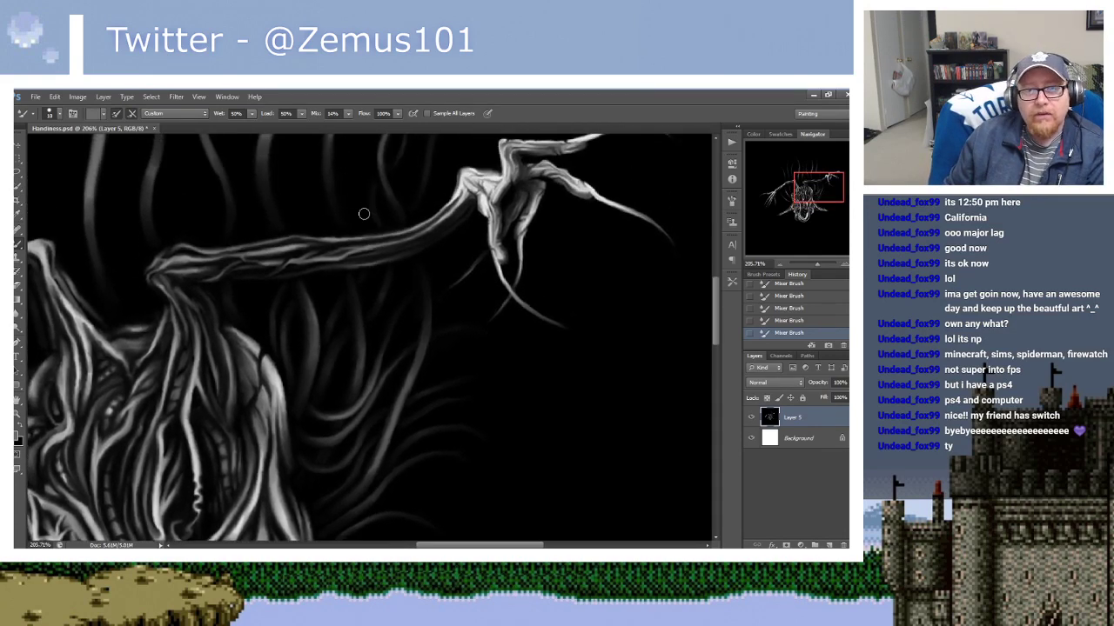
{"action": "left_click", "coordinate": [323, 283], "text": "alt"}
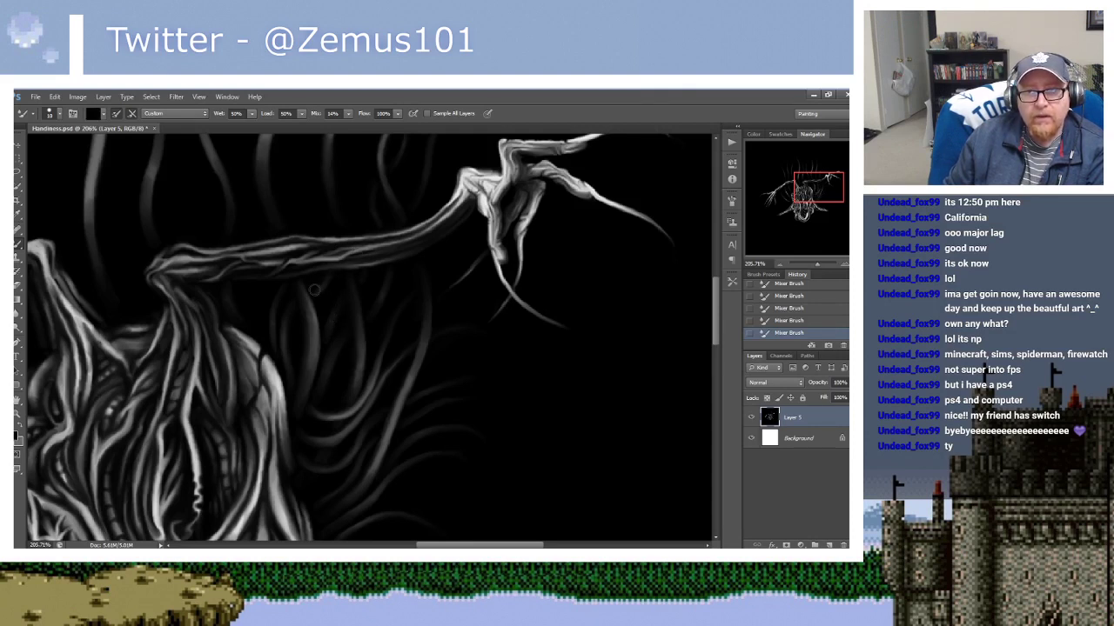
{"action": "left_click_drag", "start_coordinate": [342, 252], "coordinate": [337, 265]}
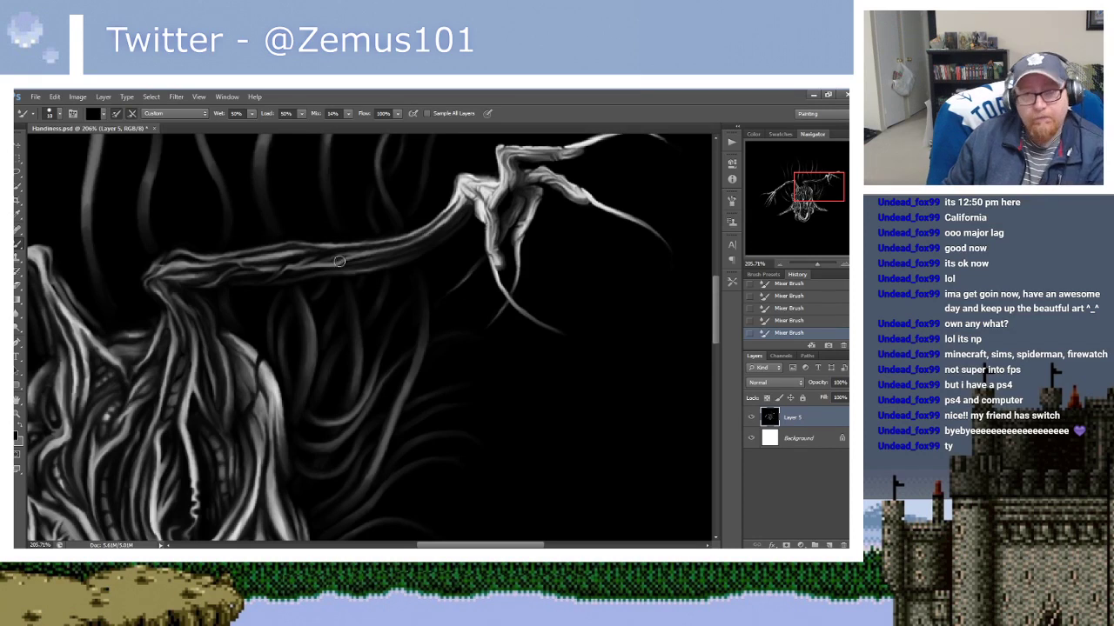
{"action": "left_click_drag", "start_coordinate": [331, 245], "coordinate": [329, 252]}
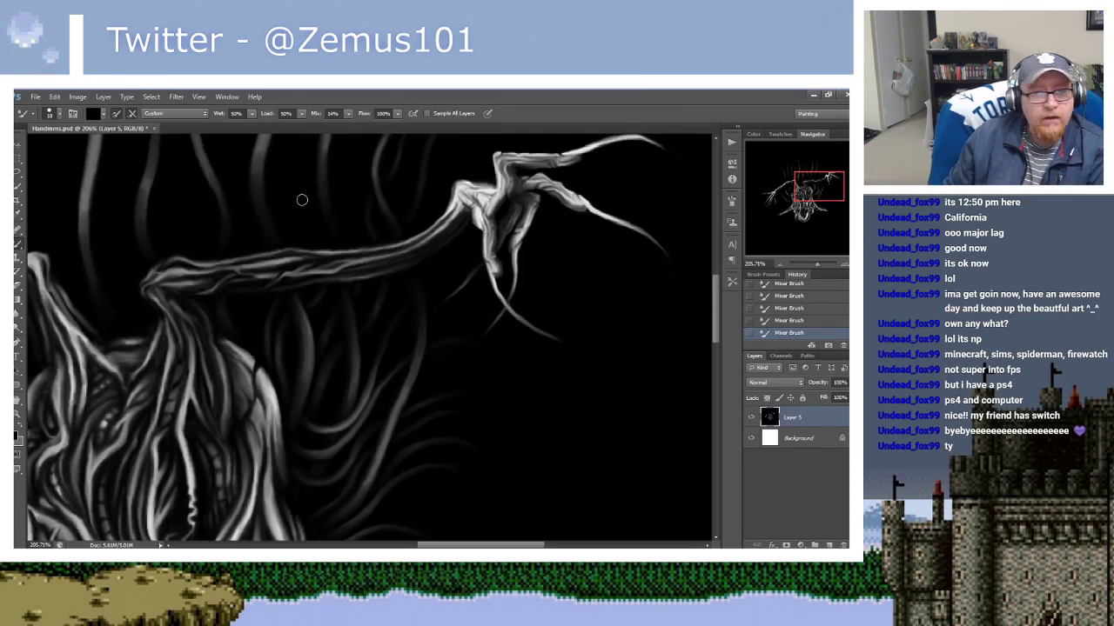
{"action": "left_click_drag", "start_coordinate": [301, 200], "coordinate": [305, 204]}
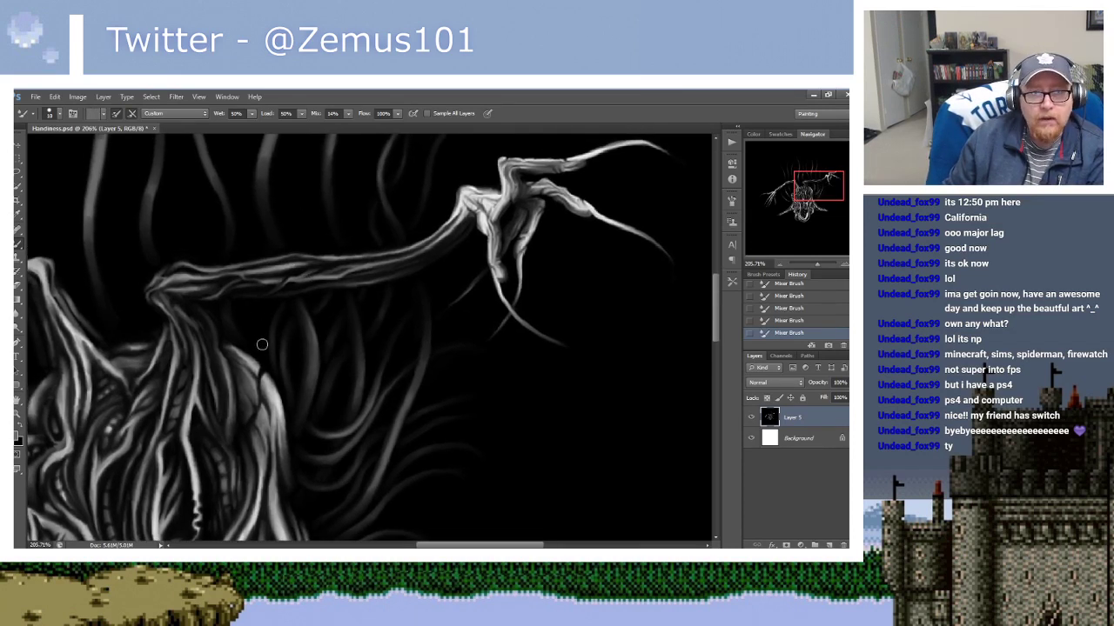
{"action": "key", "text": "x"}
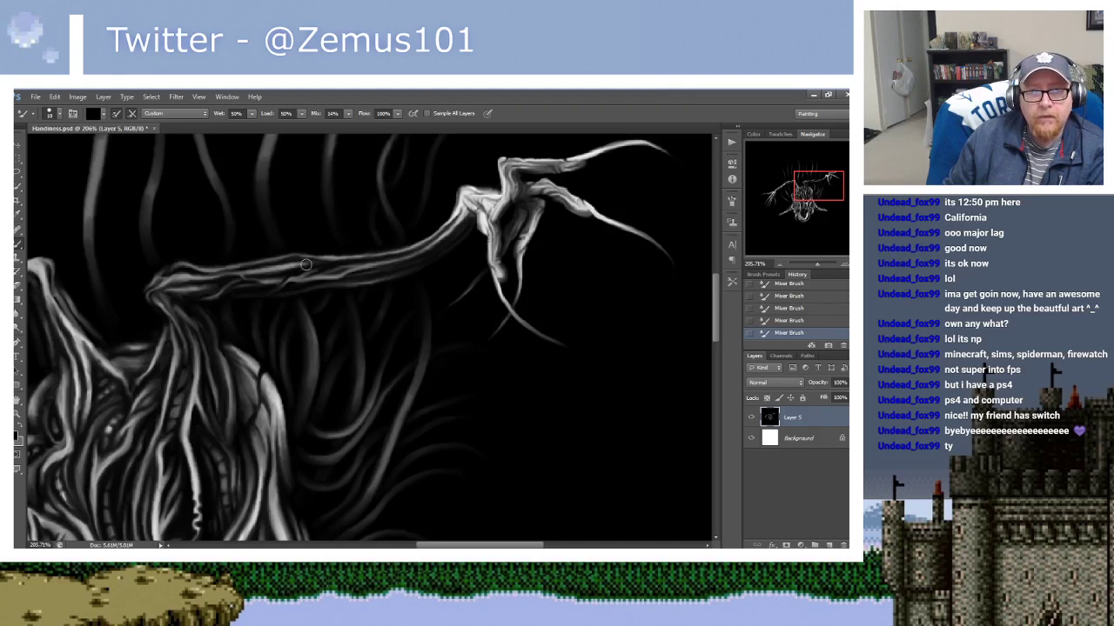
{"action": "mouse_move", "coordinate": [296, 225]}
{"action": "left_mouse_down"}
{"action": "mouse_move", "coordinate": [295, 296]}
{"action": "mouse_move", "coordinate": [260, 307]}
{"action": "left_mouse_up"}
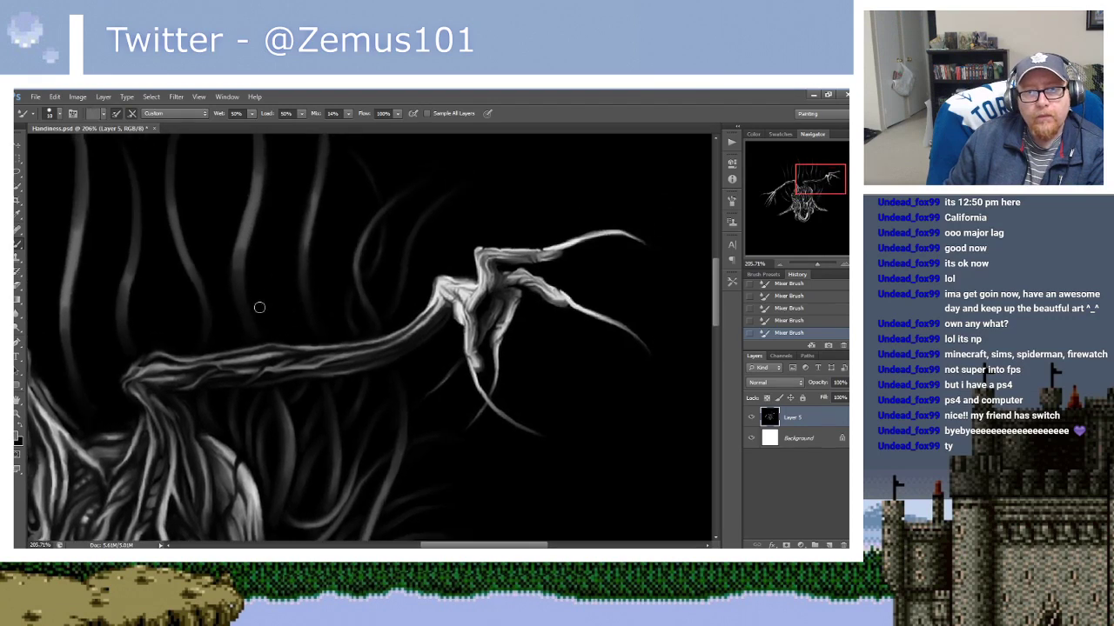
Load black into the Mixer Brush and paint two faint light tendril strokes above the branch.
{"action": "left_click", "coordinate": [270, 244], "text": "alt"}
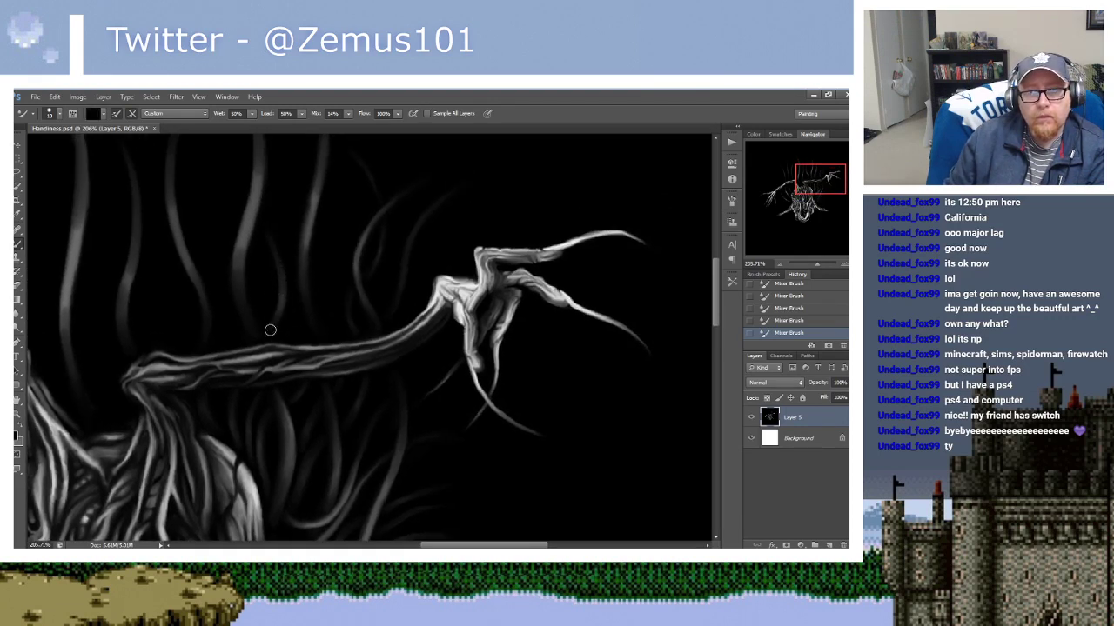
{"action": "left_click_drag", "start_coordinate": [298, 249], "coordinate": [241, 266]}
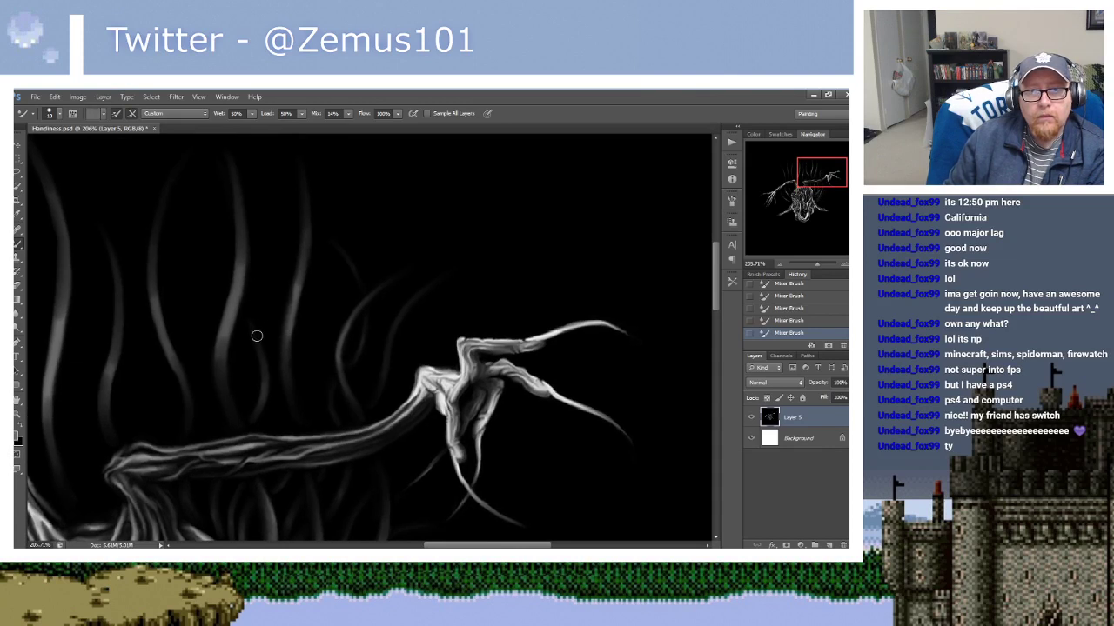
{"action": "left_click", "coordinate": [263, 375], "text": "alt"}
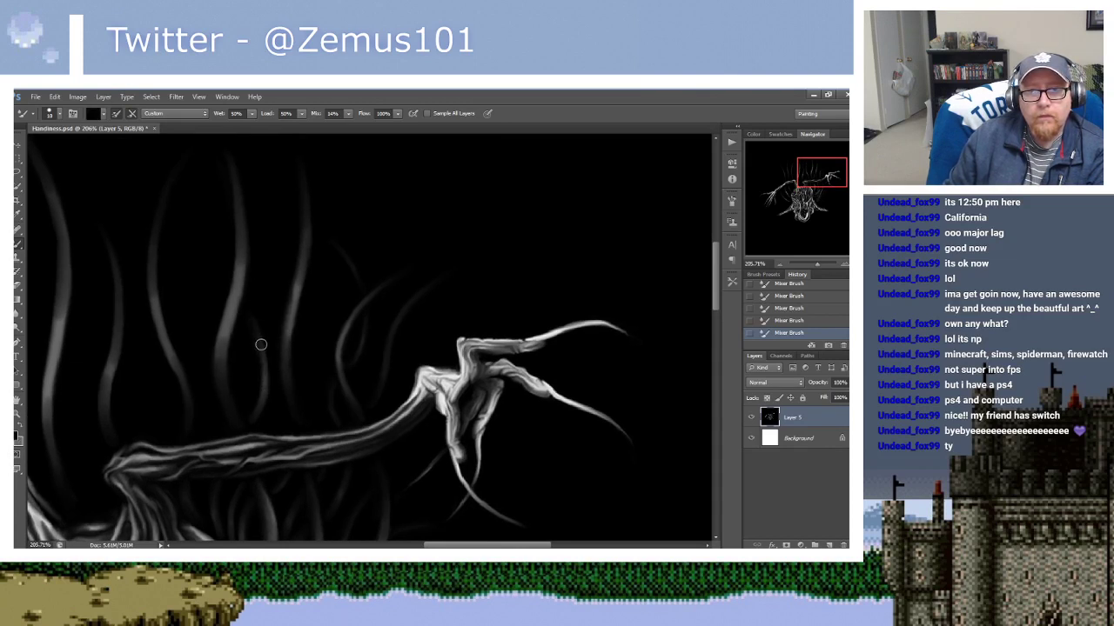
{"action": "left_click_drag", "start_coordinate": [261, 348], "coordinate": [261, 266]}
{"action": "mouse_move", "coordinate": [256, 318]}
{"action": "left_mouse_down"}
{"action": "mouse_move", "coordinate": [259, 274]}
{"action": "mouse_move", "coordinate": [321, 194]}
{"action": "left_mouse_up"}
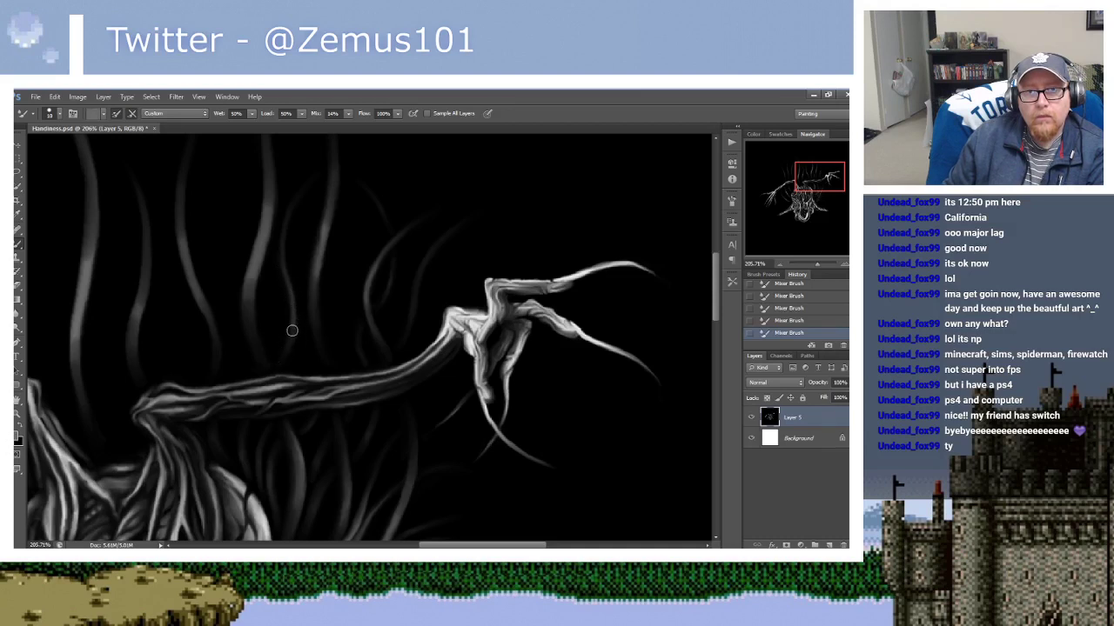
{"action": "mouse_move", "coordinate": [301, 291]}
{"action": "left_mouse_down"}
{"action": "mouse_move", "coordinate": [298, 228]}
{"action": "mouse_move", "coordinate": [313, 288]}
{"action": "left_mouse_up"}
Zoom in with Ctrl+Space and pan to frame the upper tendrils above the branch.
{"action": "scroll", "coordinate": [314, 288], "scroll_direction": "down", "scroll_amount": 2}
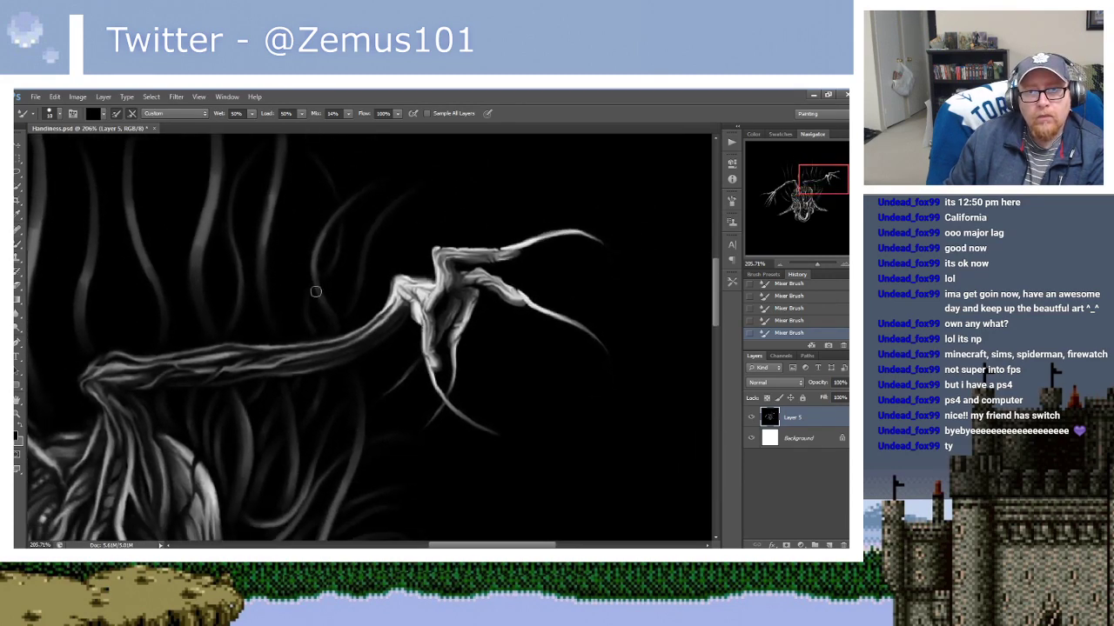
{"action": "scroll", "coordinate": [316, 291], "scroll_direction": "down", "scroll_amount": 2}
{"action": "scroll", "coordinate": [290, 308], "scroll_direction": "down", "scroll_amount": 2}
{"action": "scroll", "coordinate": [377, 238], "scroll_direction": "down", "scroll_amount": 1}
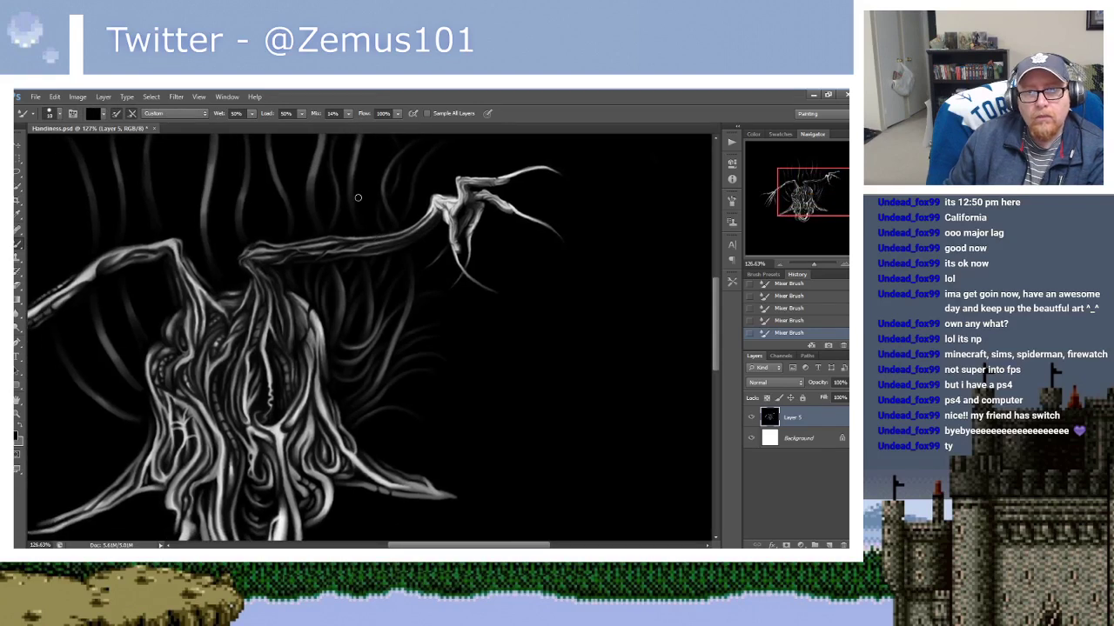
{"action": "left_click_drag", "start_coordinate": [356, 244], "coordinate": [336, 335]}
{"action": "key", "text": "ctrl+space"}
{"action": "scroll", "coordinate": [317, 333], "scroll_direction": "up", "scroll_amount": 1}
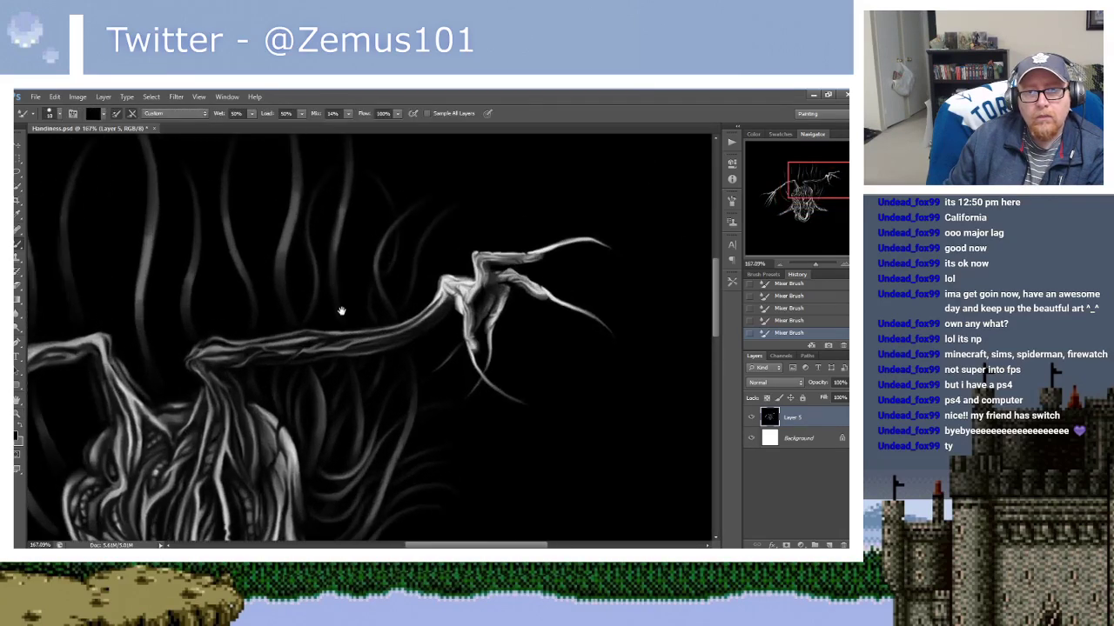
{"action": "scroll", "coordinate": [340, 311], "scroll_direction": "up", "scroll_amount": 1}
{"action": "scroll", "coordinate": [331, 253], "scroll_direction": "up", "scroll_amount": 2}
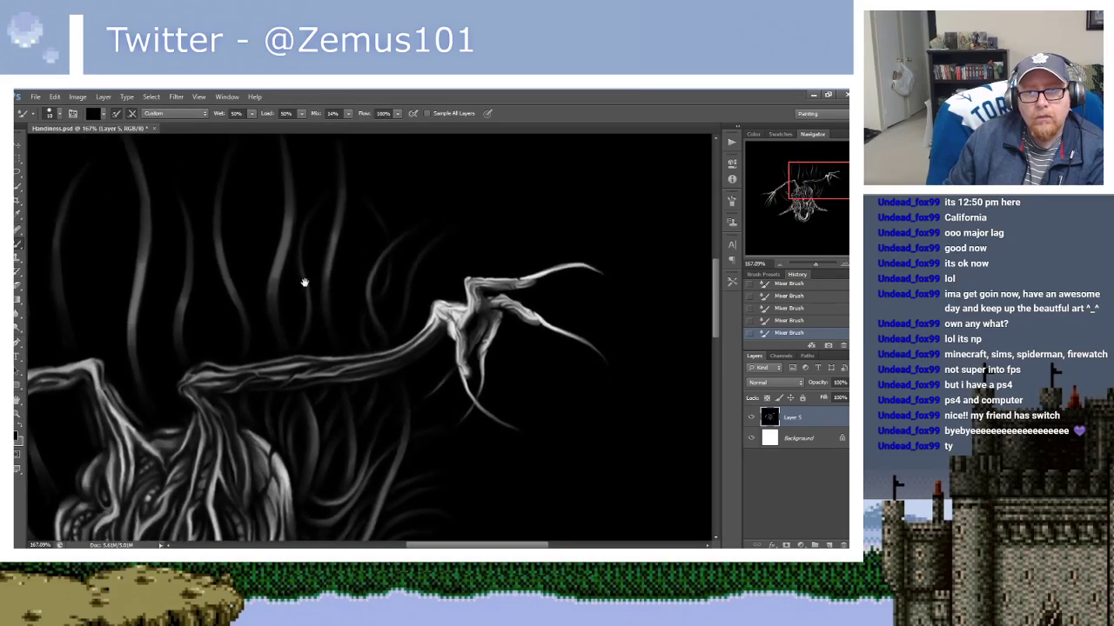
{"action": "scroll", "coordinate": [314, 306], "scroll_direction": "down", "scroll_amount": 3}
{"action": "scroll", "coordinate": [306, 305], "scroll_direction": "up", "scroll_amount": 1}
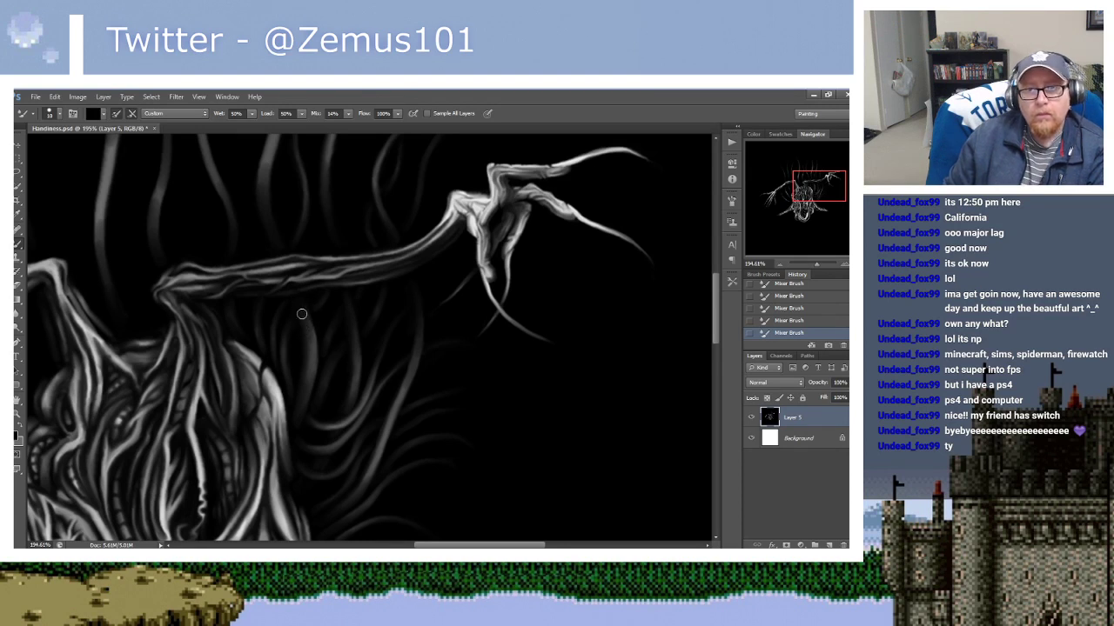
{"action": "mouse_move", "coordinate": [322, 225]}
{"action": "left_mouse_down"}
{"action": "mouse_move", "coordinate": [357, 276]}
{"action": "mouse_move", "coordinate": [343, 232]}
{"action": "left_mouse_up"}
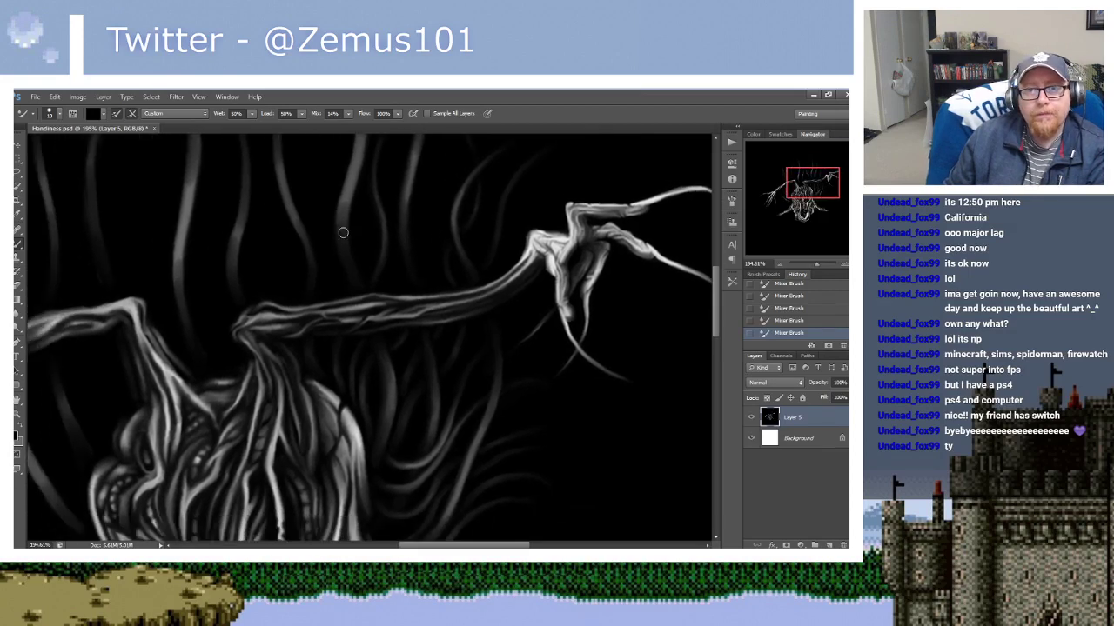
{"action": "mouse_move", "coordinate": [348, 276]}
{"action": "left_mouse_down"}
{"action": "mouse_move", "coordinate": [344, 287]}
{"action": "mouse_move", "coordinate": [339, 251]}
{"action": "left_mouse_up"}
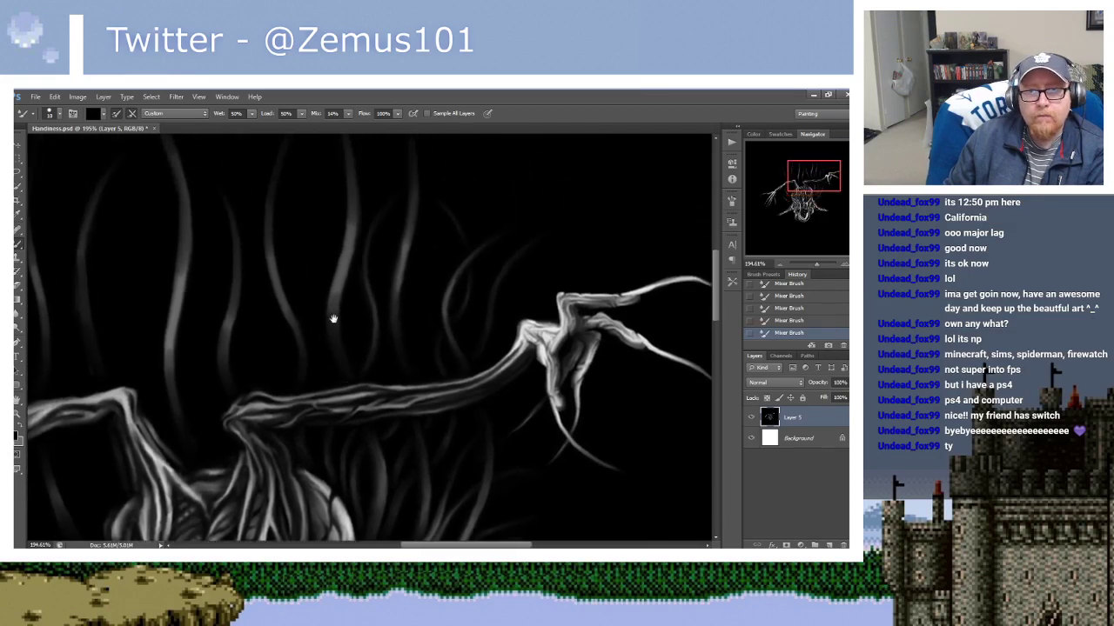
{"action": "mouse_move", "coordinate": [333, 318]}
{"action": "left_mouse_down"}
{"action": "mouse_move", "coordinate": [313, 291]}
{"action": "mouse_move", "coordinate": [337, 239]}
{"action": "left_mouse_up"}
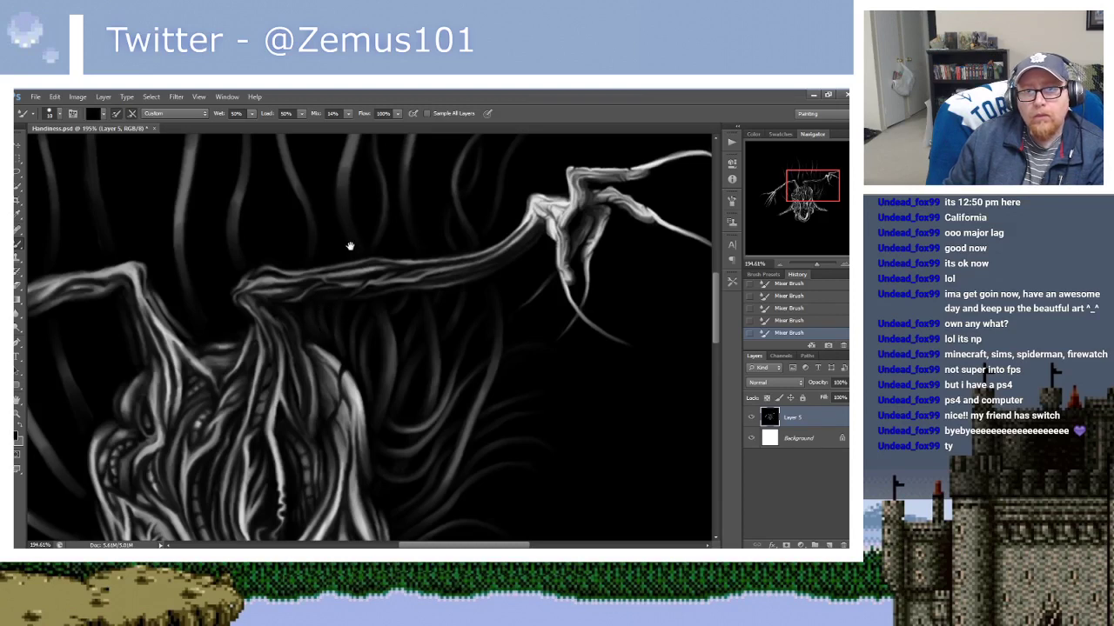
{"action": "left_click_drag", "start_coordinate": [348, 246], "coordinate": [320, 277]}
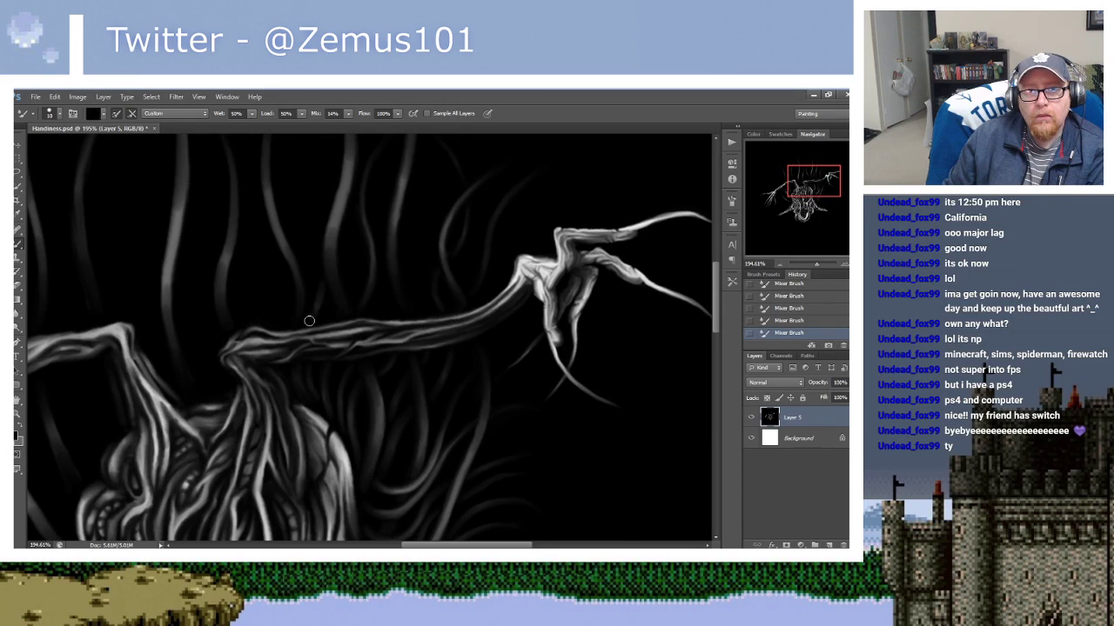
{"action": "left_click_drag", "start_coordinate": [311, 263], "coordinate": [301, 317]}
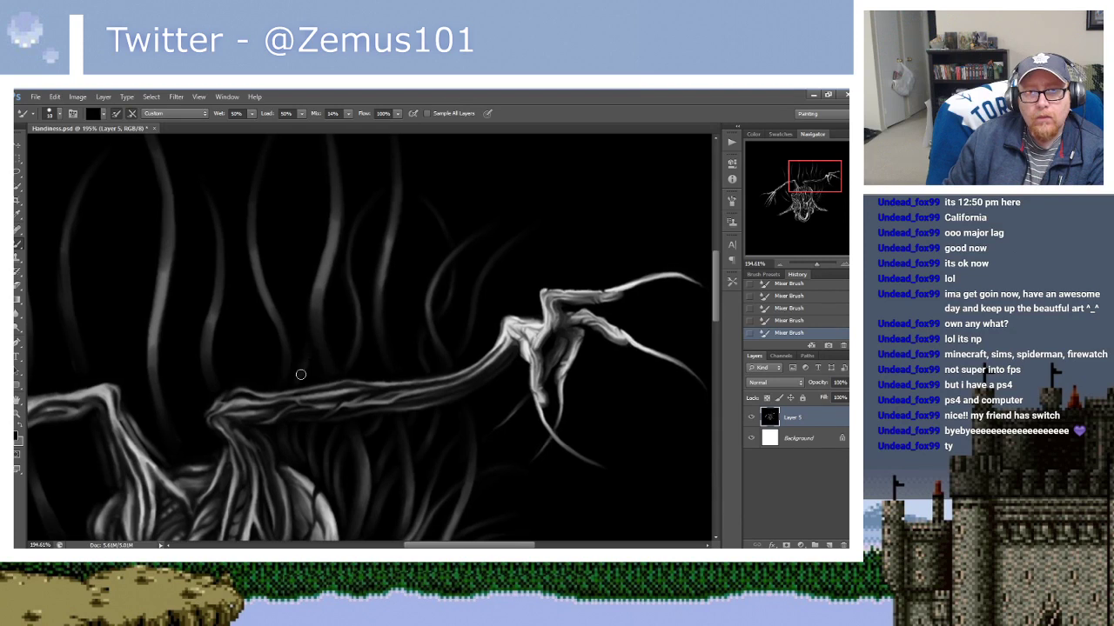
{"action": "left_click_drag", "start_coordinate": [301, 374], "coordinate": [301, 411]}
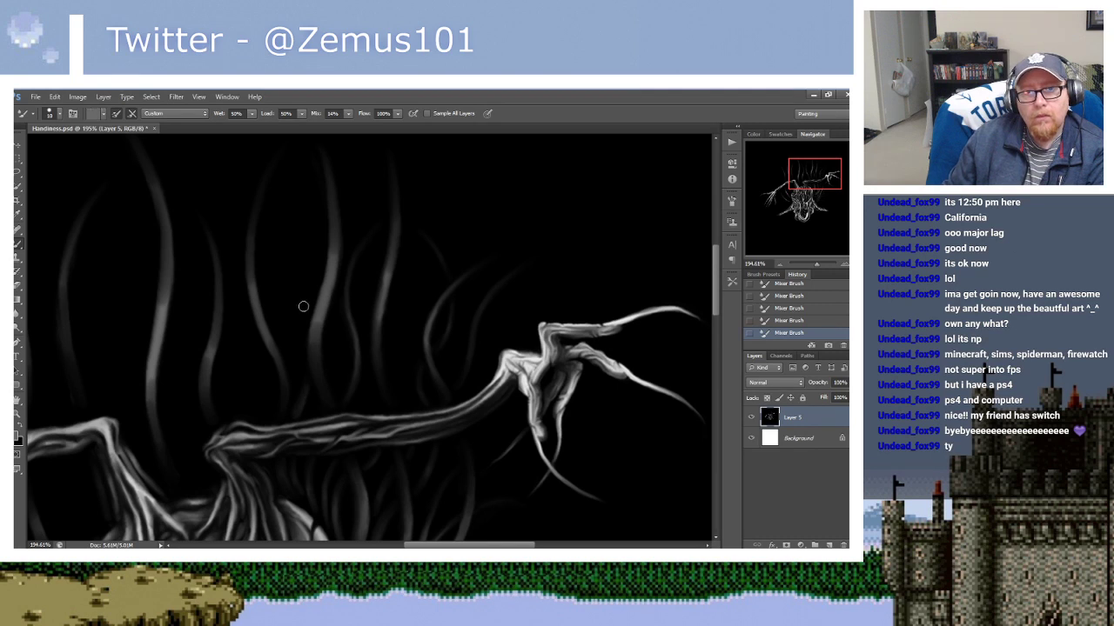
Paint a new grey tendril stroke rising above the branch.
{"action": "scroll", "coordinate": [296, 296], "scroll_direction": "up", "scroll_amount": 1}
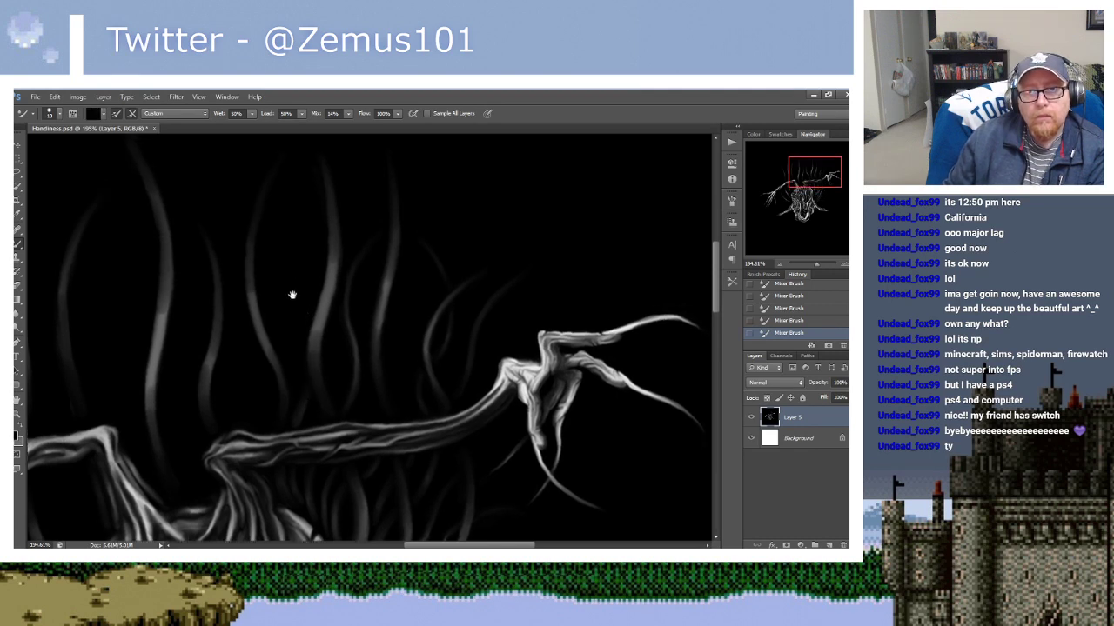
{"action": "scroll", "coordinate": [304, 340], "scroll_direction": "up", "scroll_amount": 1}
{"action": "mouse_move", "coordinate": [308, 357]}
{"action": "left_mouse_down"}
{"action": "mouse_move", "coordinate": [275, 277]}
{"action": "mouse_move", "coordinate": [292, 237]}
{"action": "left_mouse_up"}
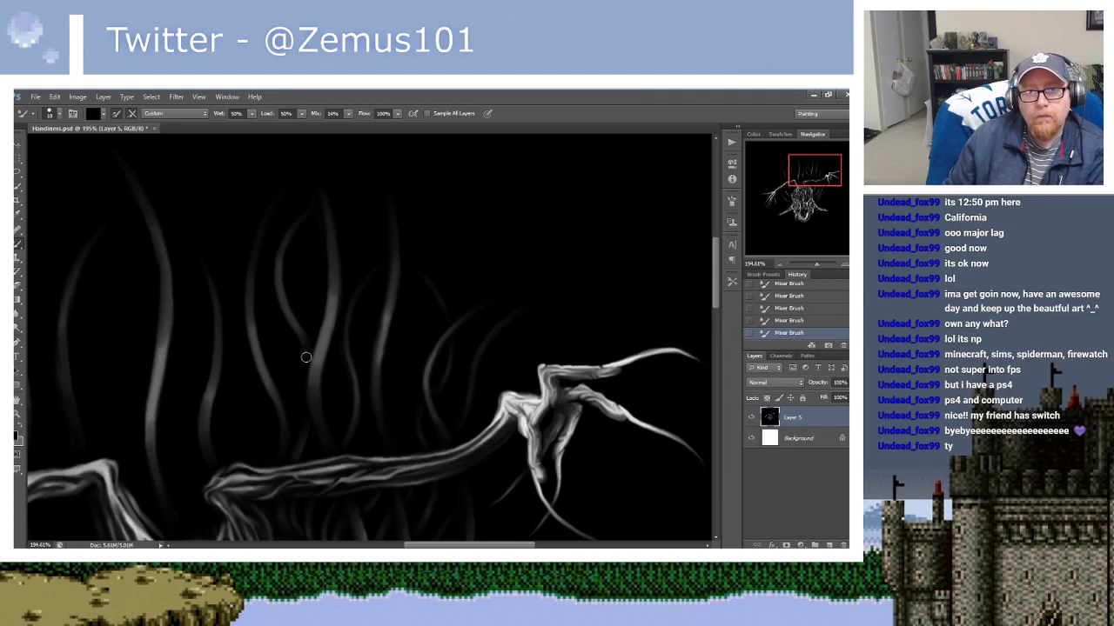
{"action": "left_click_drag", "start_coordinate": [333, 260], "coordinate": [336, 291]}
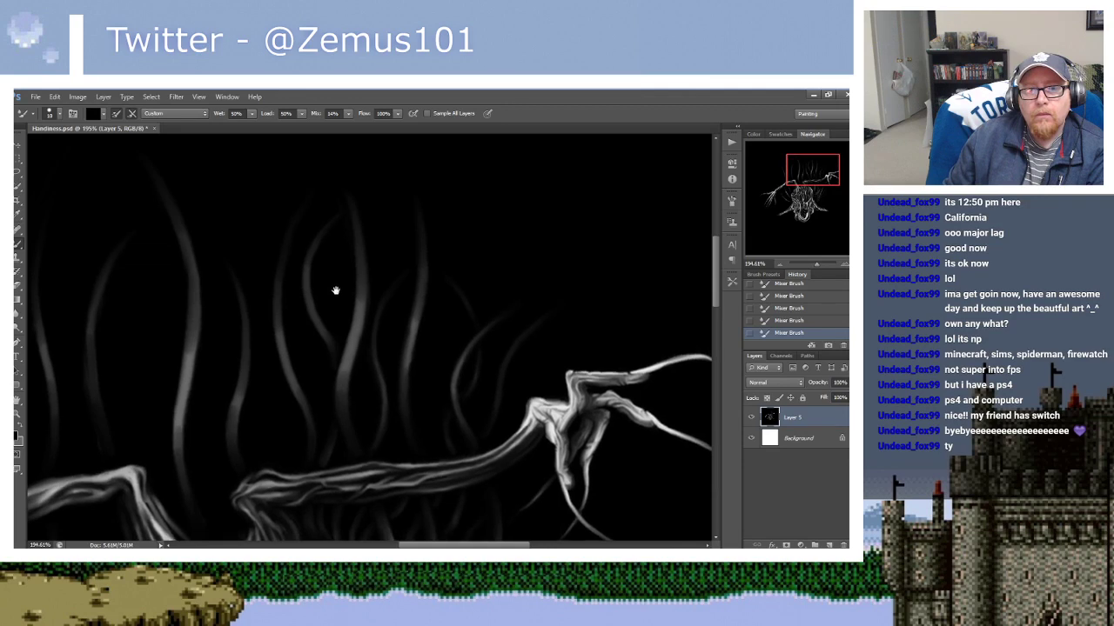
{"action": "scroll", "coordinate": [306, 265], "scroll_direction": "down", "scroll_amount": 1}
{"action": "scroll", "coordinate": [368, 304], "scroll_direction": "down", "scroll_amount": 1}
{"action": "scroll", "coordinate": [345, 291], "scroll_direction": "down", "scroll_amount": 1}
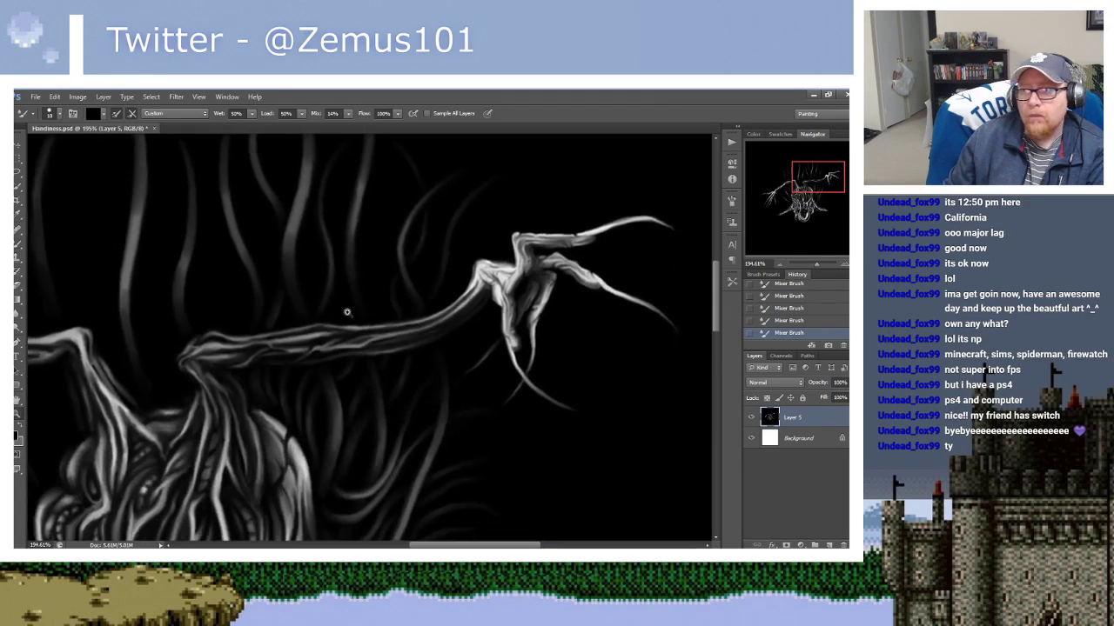
{"action": "scroll", "coordinate": [345, 311], "scroll_direction": "down", "scroll_amount": 1}
{"action": "scroll", "coordinate": [336, 300], "scroll_direction": "up", "scroll_amount": 1}
Load the brush with black and blend a soft stroke into the background tendrils.
{"action": "scroll", "coordinate": [329, 305], "scroll_direction": "up", "scroll_amount": 1}
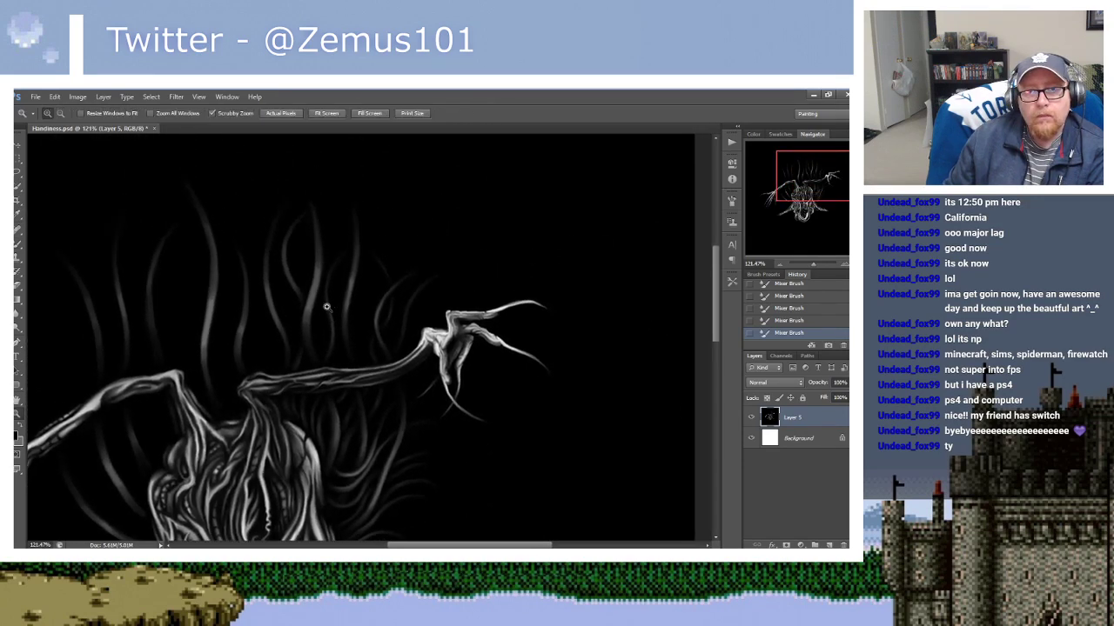
{"action": "scroll", "coordinate": [348, 313], "scroll_direction": "up", "scroll_amount": 2}
{"action": "mouse_move", "coordinate": [356, 318]}
{"action": "left_mouse_down"}
{"action": "mouse_move", "coordinate": [323, 261]}
{"action": "mouse_move", "coordinate": [330, 304]}
{"action": "mouse_move", "coordinate": [313, 352]}
{"action": "left_mouse_up"}
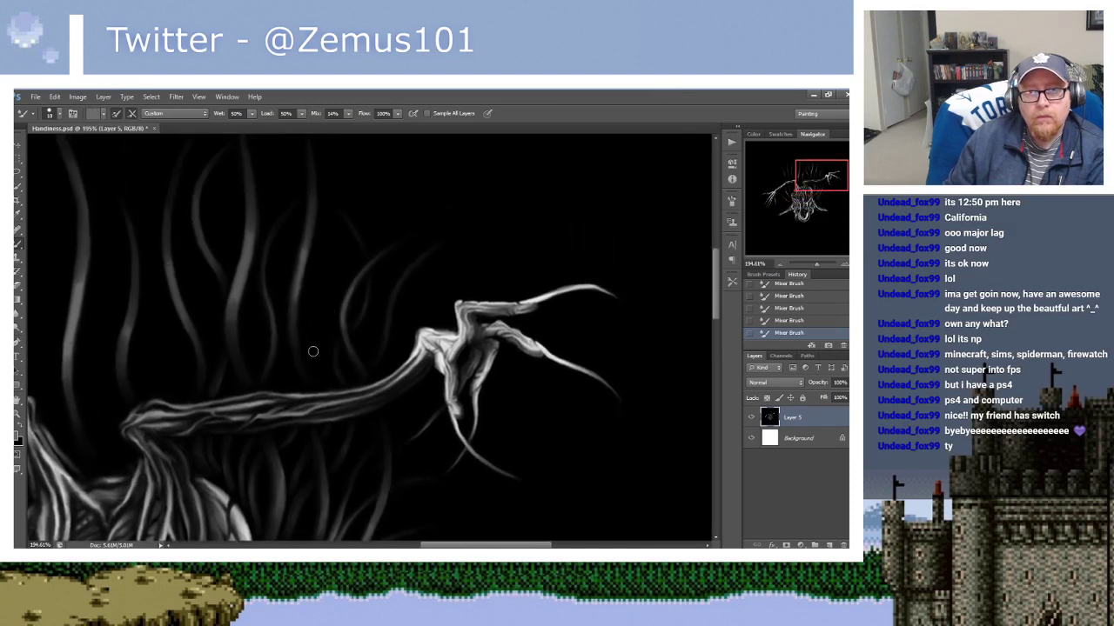
{"action": "left_click", "coordinate": [313, 301], "text": "alt"}
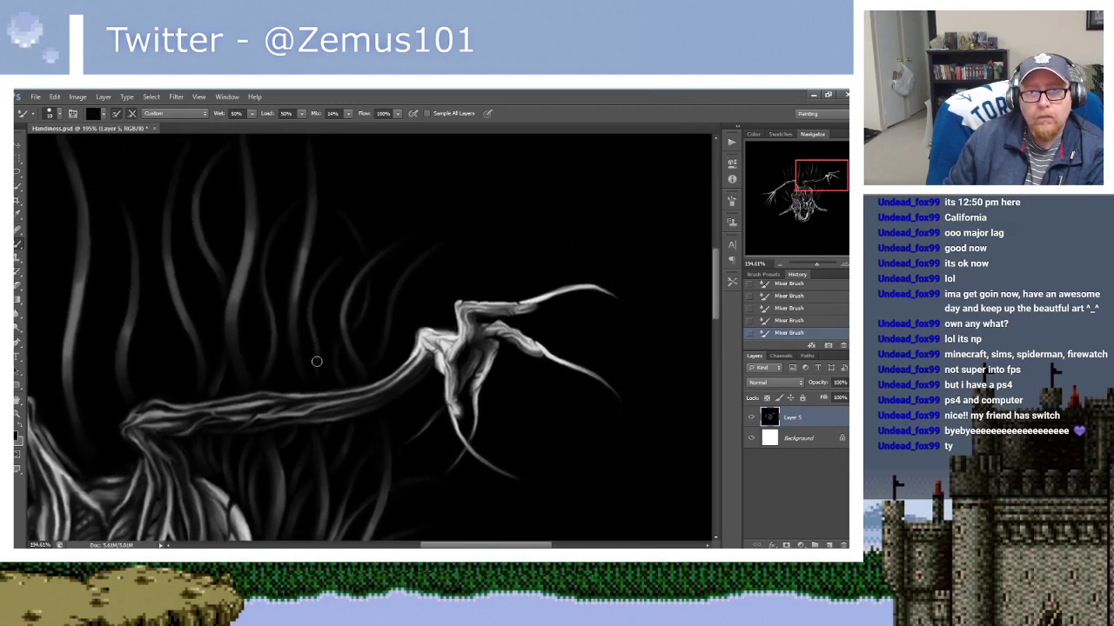
{"action": "scroll", "coordinate": [331, 330], "scroll_direction": "up", "scroll_amount": 2}
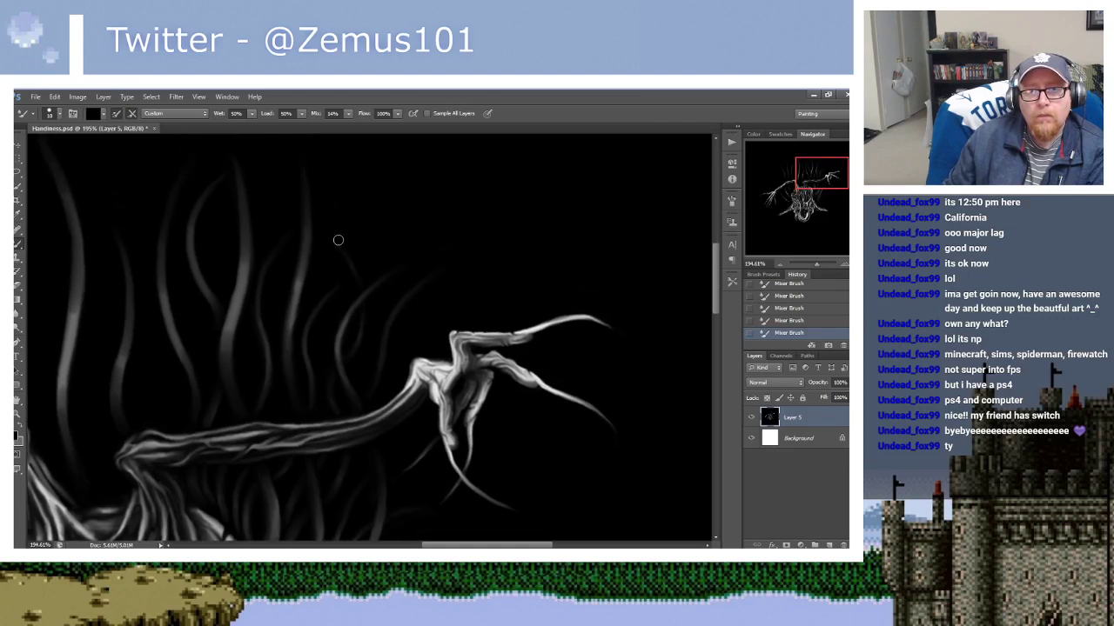
{"action": "scroll", "coordinate": [347, 236], "scroll_direction": "down", "scroll_amount": 3}
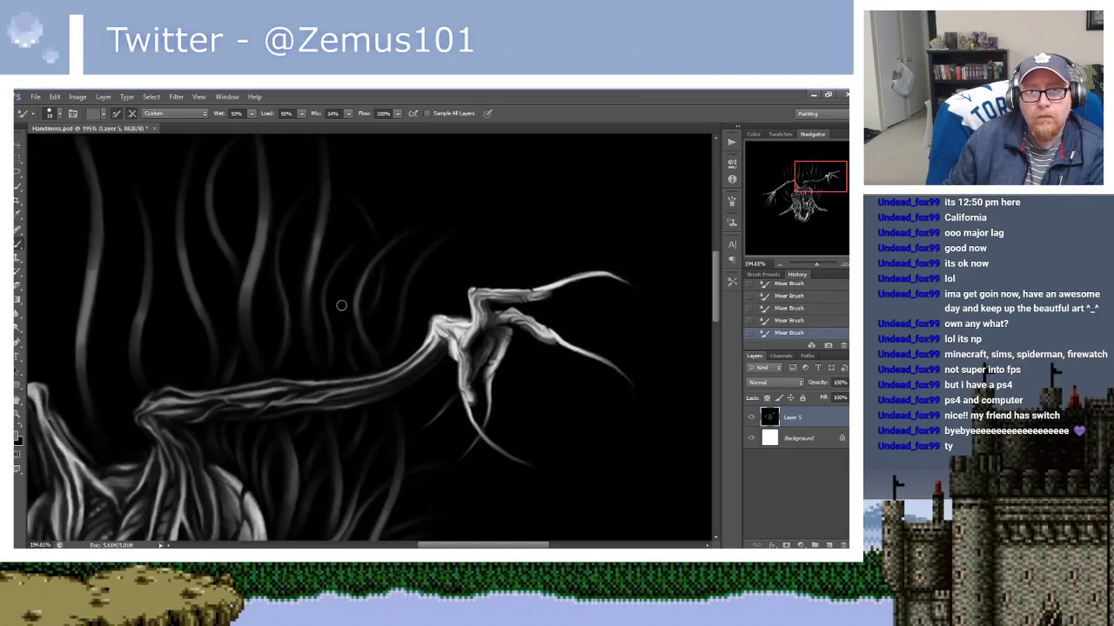
{"action": "key", "text": "x"}
{"action": "scroll", "coordinate": [353, 303], "scroll_direction": "up", "scroll_amount": 2}
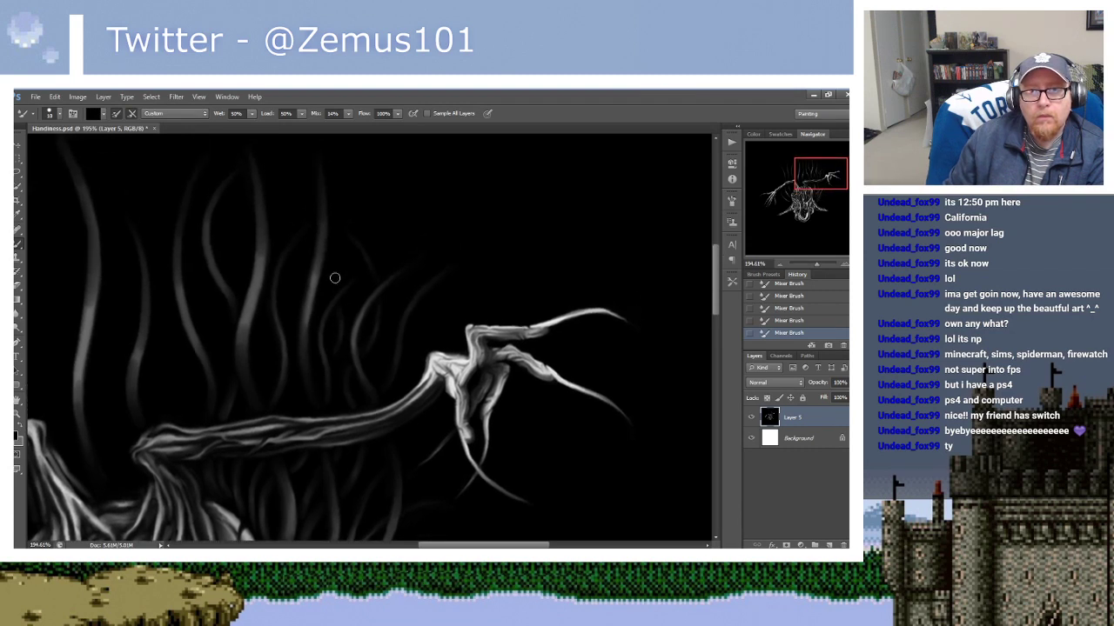
{"action": "mouse_move", "coordinate": [336, 251]}
{"action": "left_mouse_down"}
{"action": "mouse_move", "coordinate": [332, 277]}
{"action": "mouse_move", "coordinate": [404, 210]}
{"action": "left_mouse_up"}
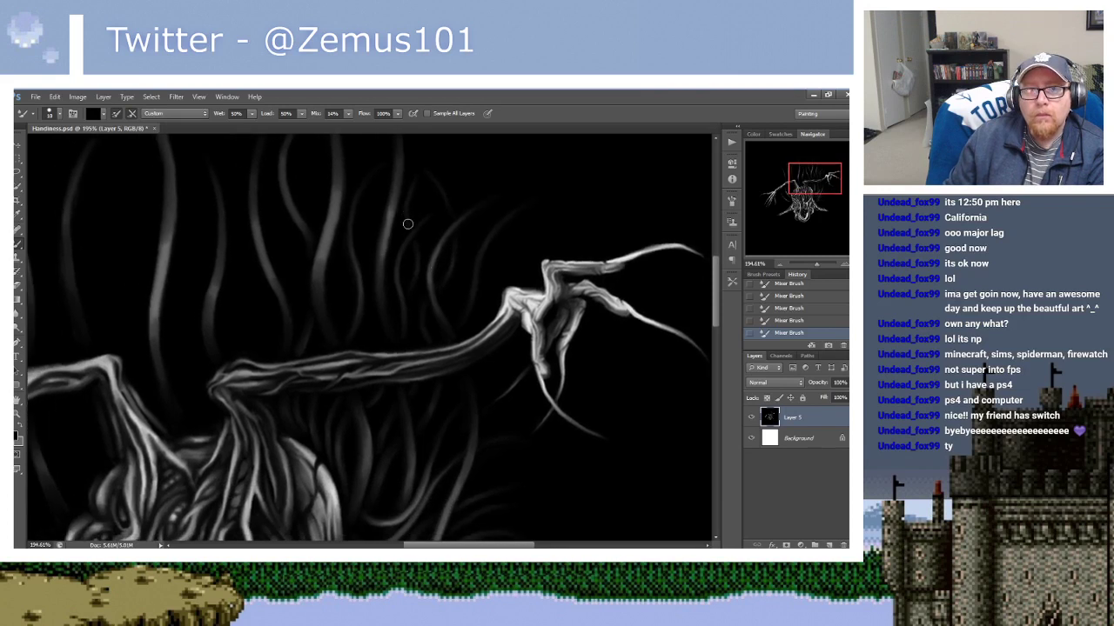
Reset colours to black and white and zoom out to view the whole creature.
{"action": "left_click_drag", "start_coordinate": [435, 305], "coordinate": [477, 277]}
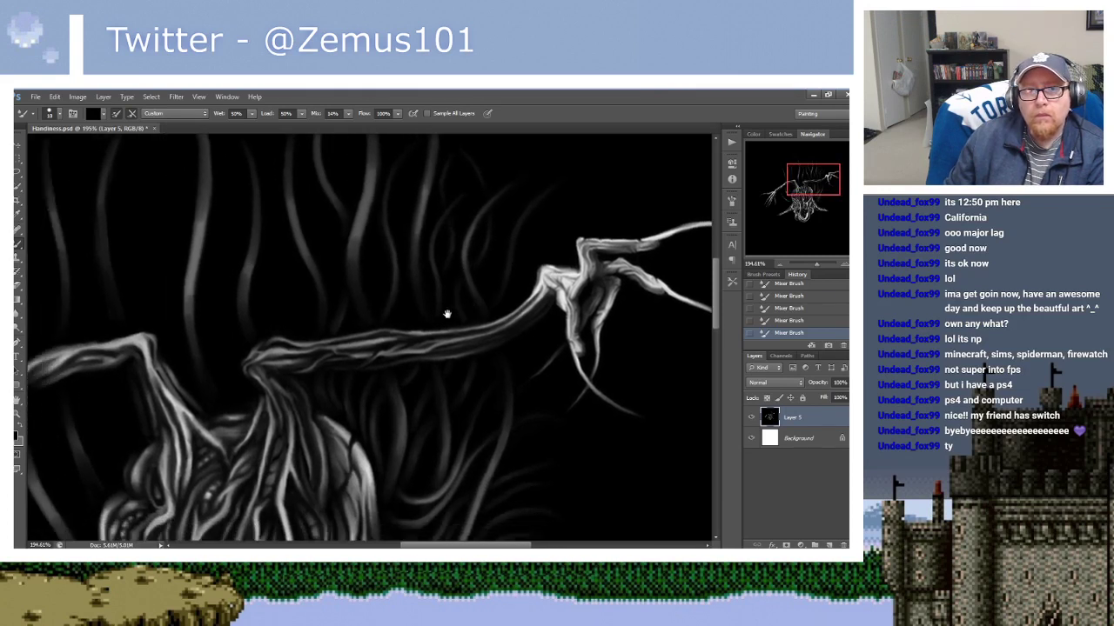
{"action": "scroll", "coordinate": [416, 261], "scroll_direction": "up", "scroll_amount": 3}
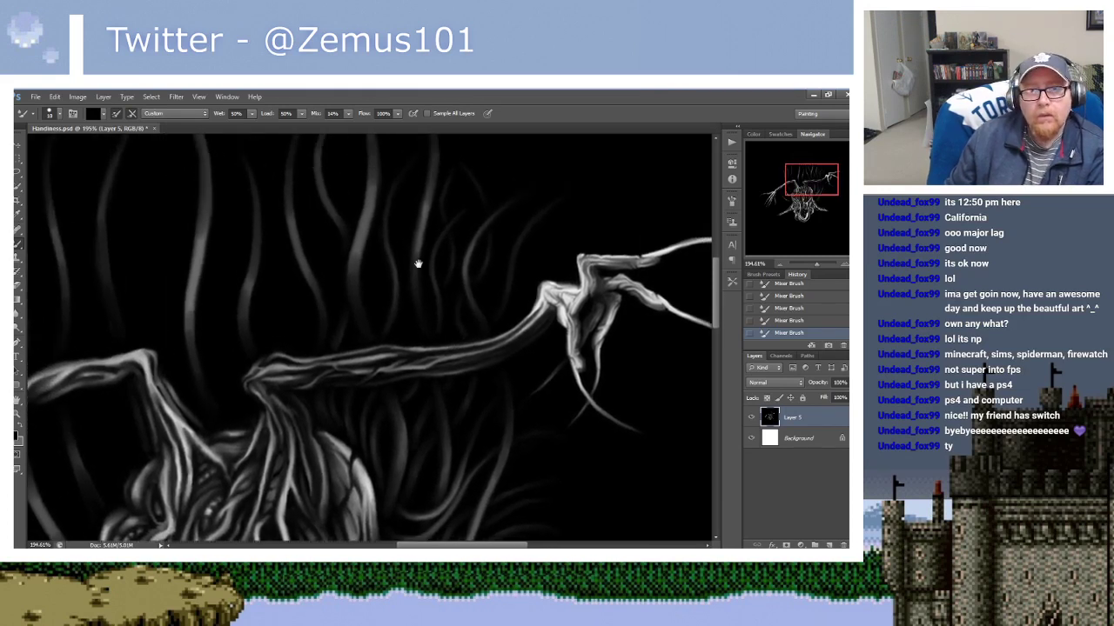
{"action": "left_click_drag", "start_coordinate": [339, 311], "coordinate": [406, 240]}
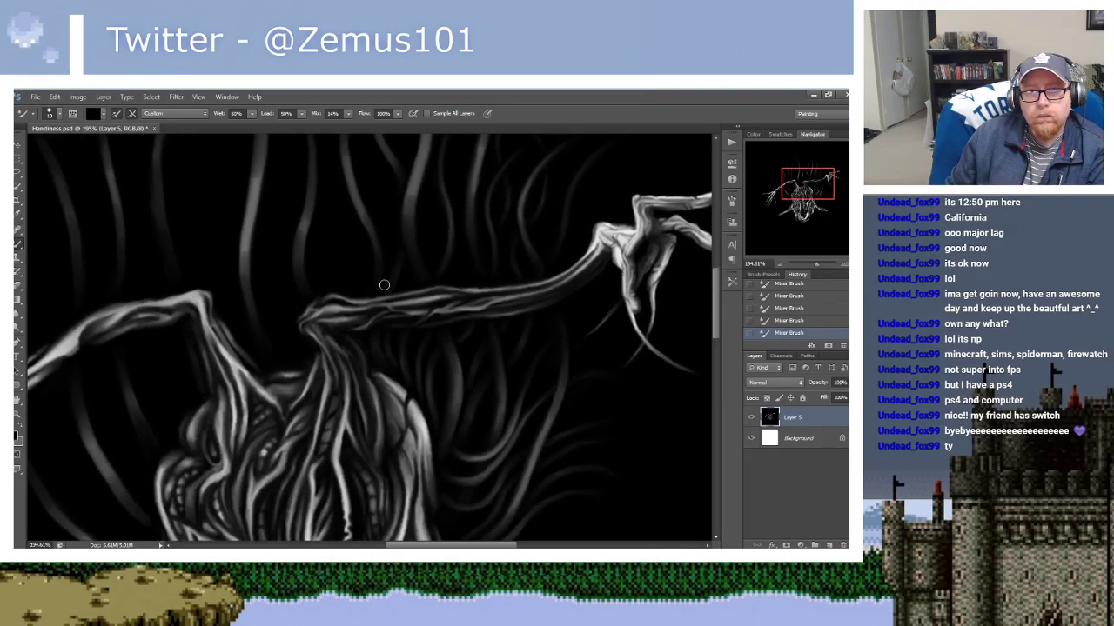
{"action": "scroll", "coordinate": [425, 251], "scroll_direction": "up", "scroll_amount": 3}
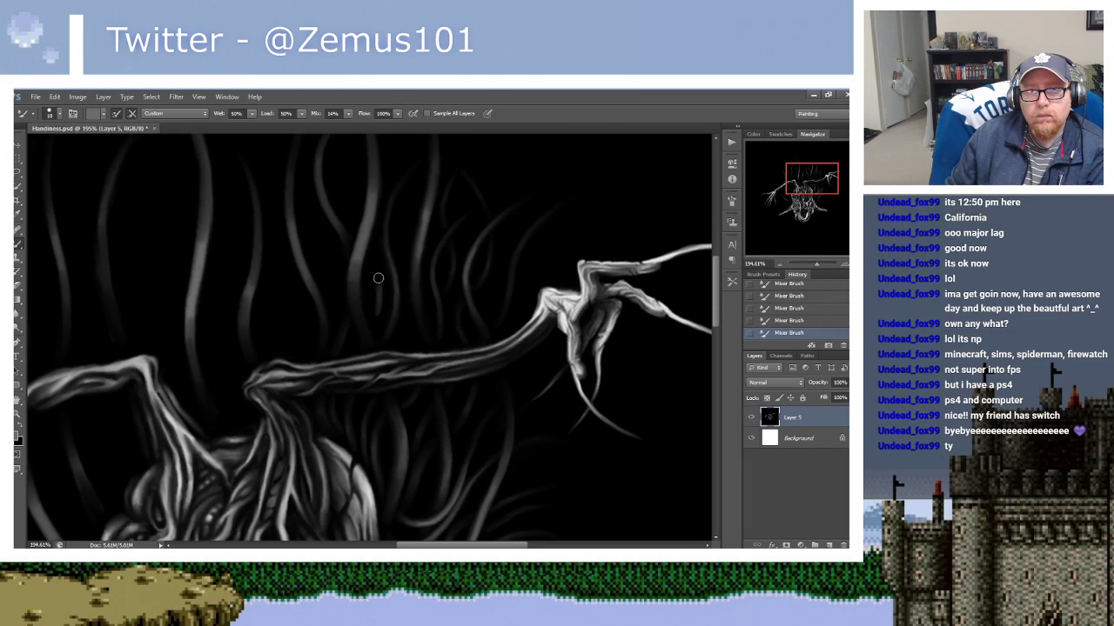
{"action": "key", "text": "d"}
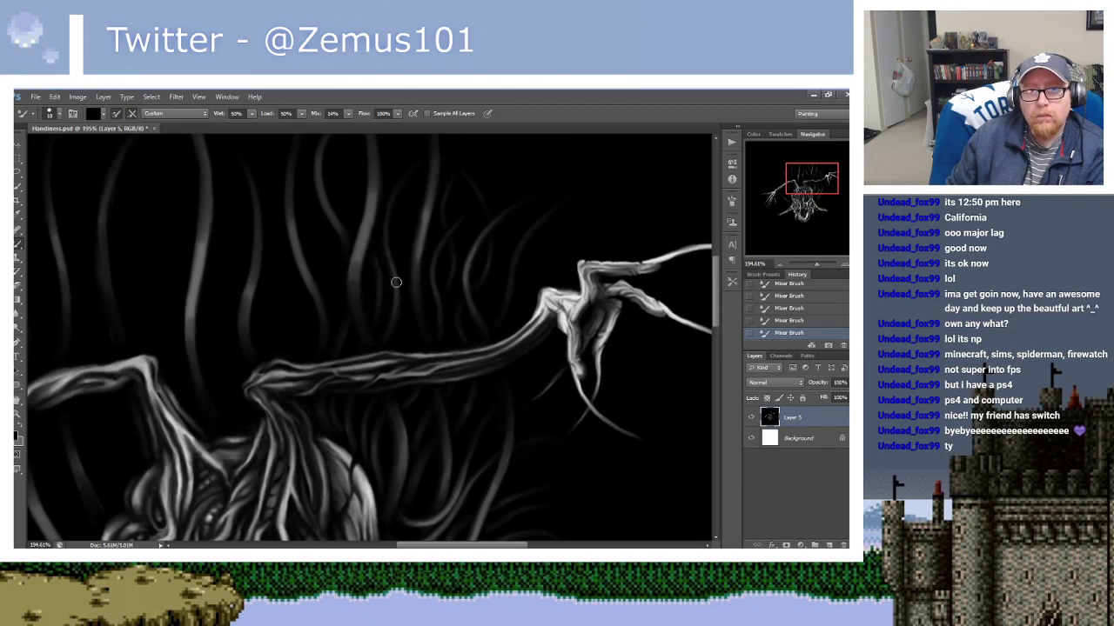
{"action": "scroll", "coordinate": [388, 272], "scroll_direction": "up", "scroll_amount": 3}
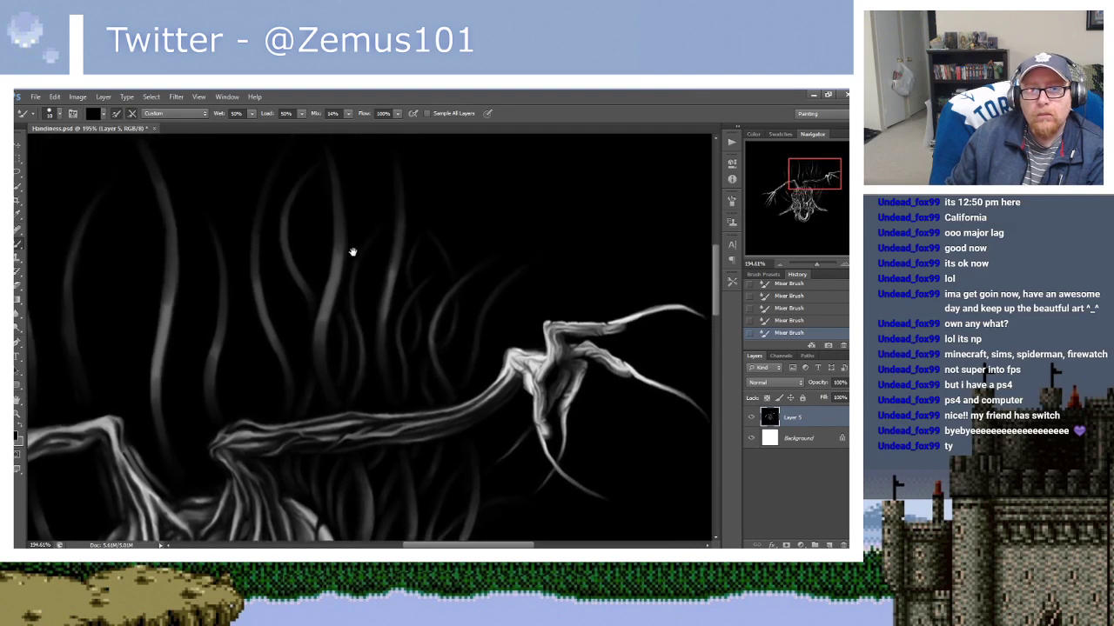
{"action": "mouse_move", "coordinate": [353, 252]}
{"action": "left_mouse_down"}
{"action": "mouse_move", "coordinate": [352, 300]}
{"action": "mouse_move", "coordinate": [317, 244]}
{"action": "left_mouse_up"}
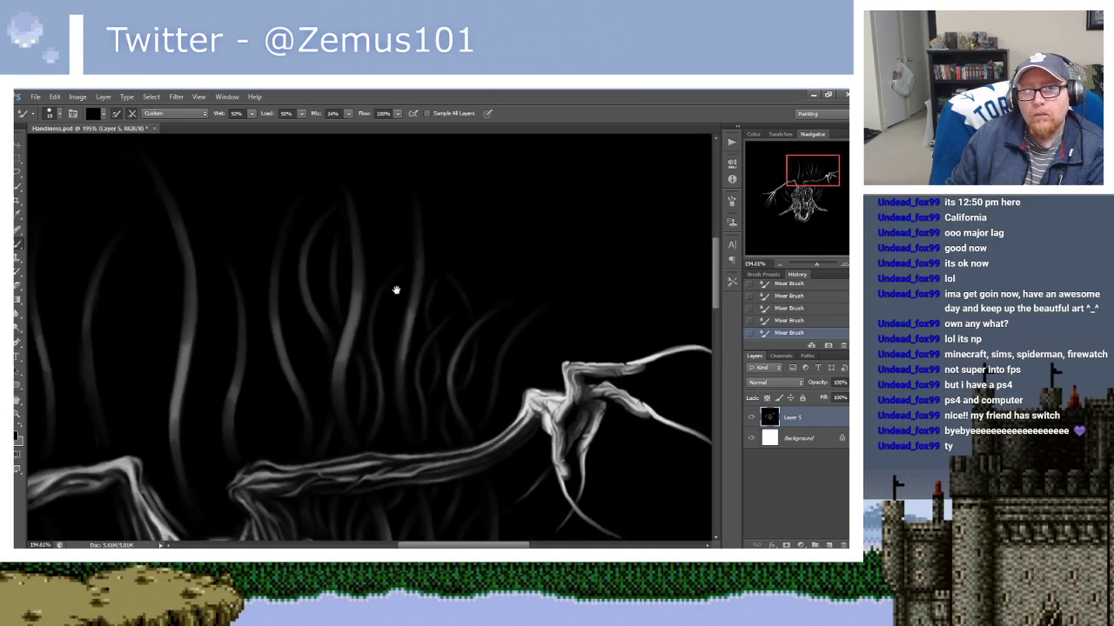
{"action": "left_click_drag", "start_coordinate": [331, 249], "coordinate": [440, 258]}
{"action": "key", "text": "z"}
{"action": "mouse_move", "coordinate": [466, 346]}
{"action": "left_mouse_down"}
{"action": "mouse_move", "coordinate": [435, 353]}
{"action": "mouse_move", "coordinate": [410, 248]}
{"action": "left_mouse_up"}
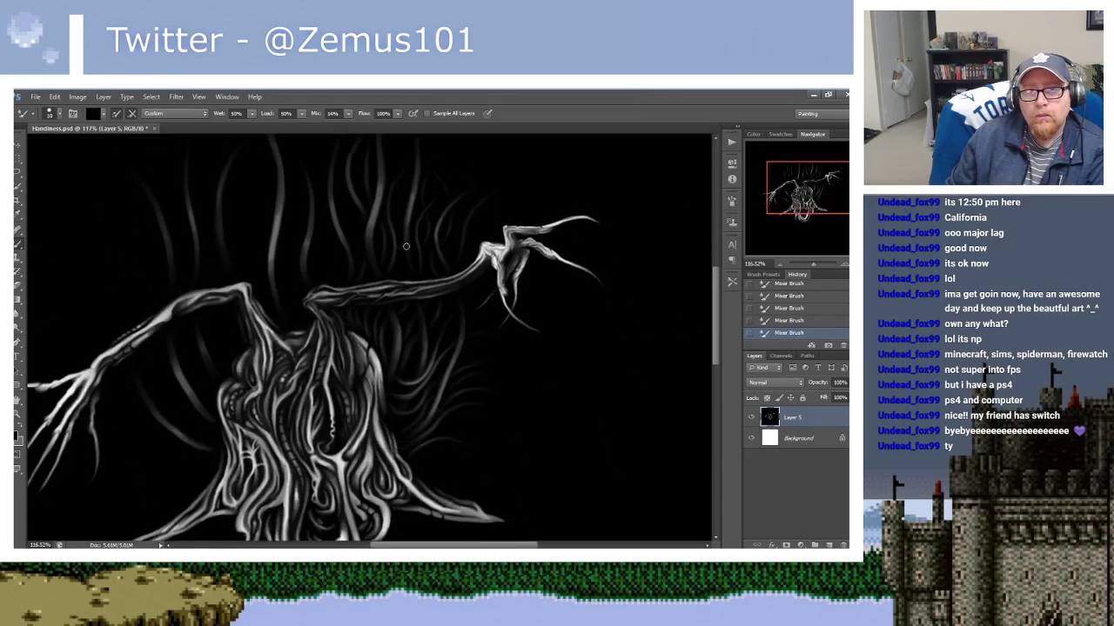
{"action": "key", "text": "b"}
Paint a new light tendril strand above the branch and blend it in.
{"action": "scroll", "coordinate": [394, 262], "scroll_direction": "up", "scroll_amount": 2}
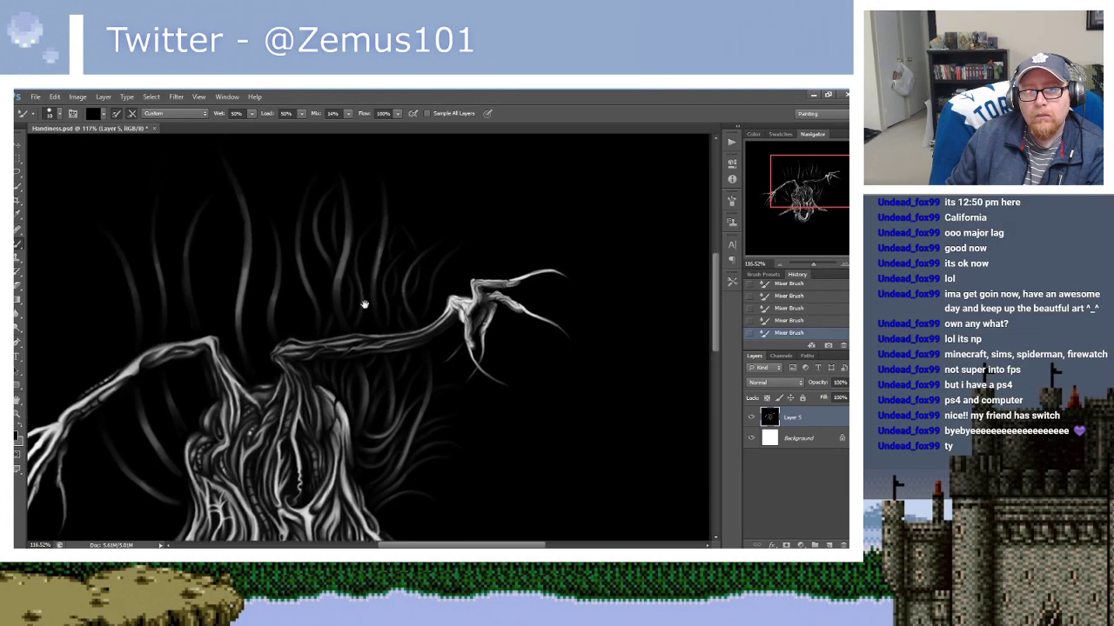
{"action": "scroll", "coordinate": [366, 304], "scroll_direction": "up", "scroll_amount": 3}
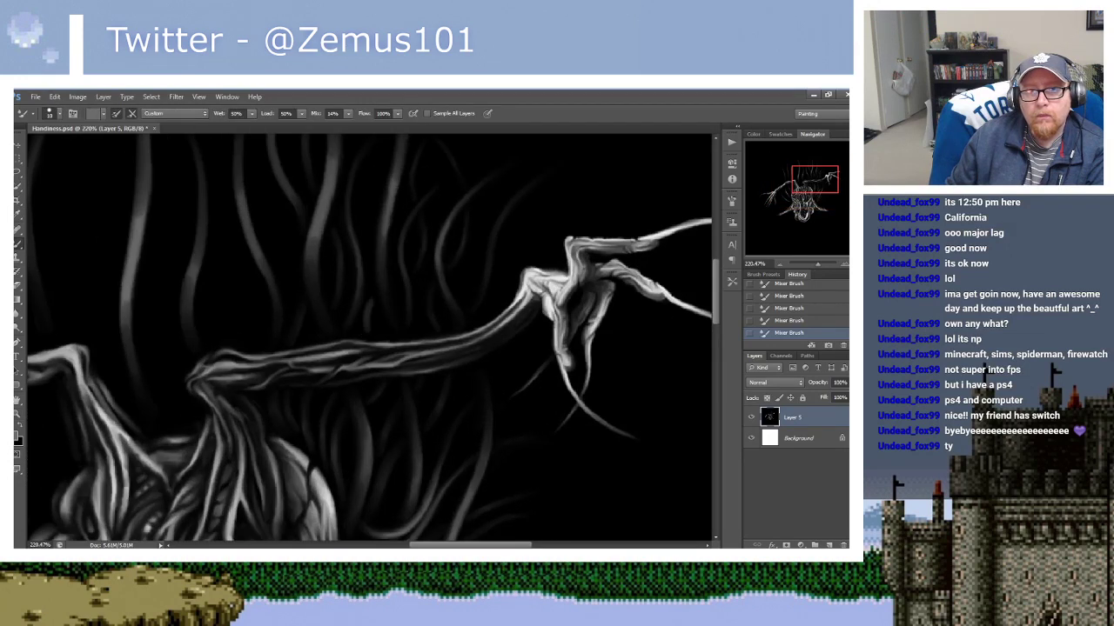
{"action": "key", "text": "x"}
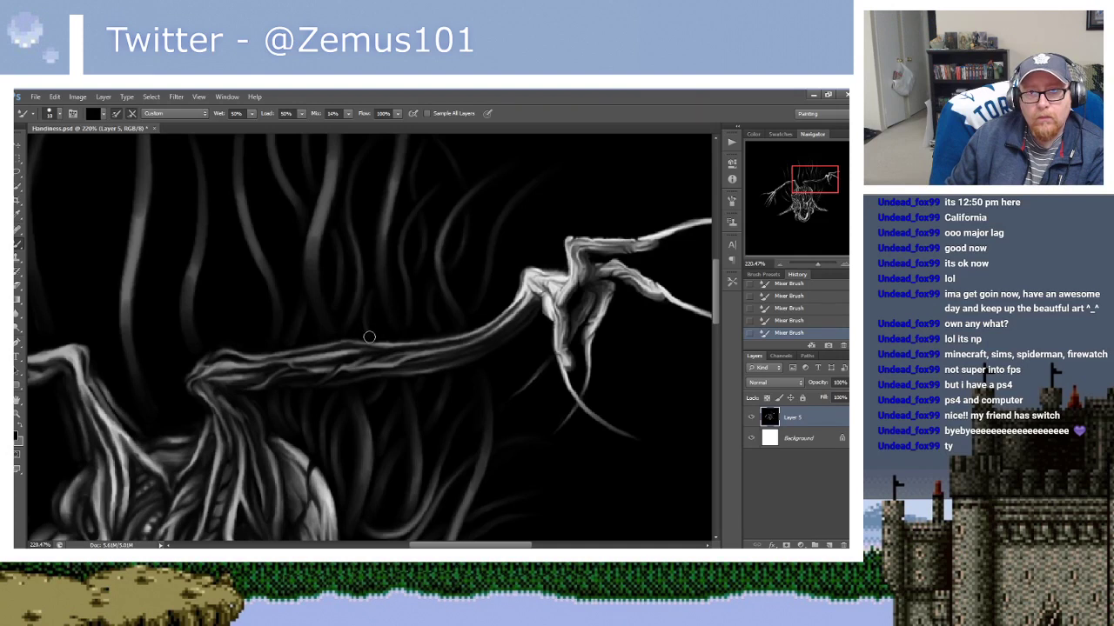
{"action": "left_click_drag", "start_coordinate": [375, 285], "coordinate": [353, 342]}
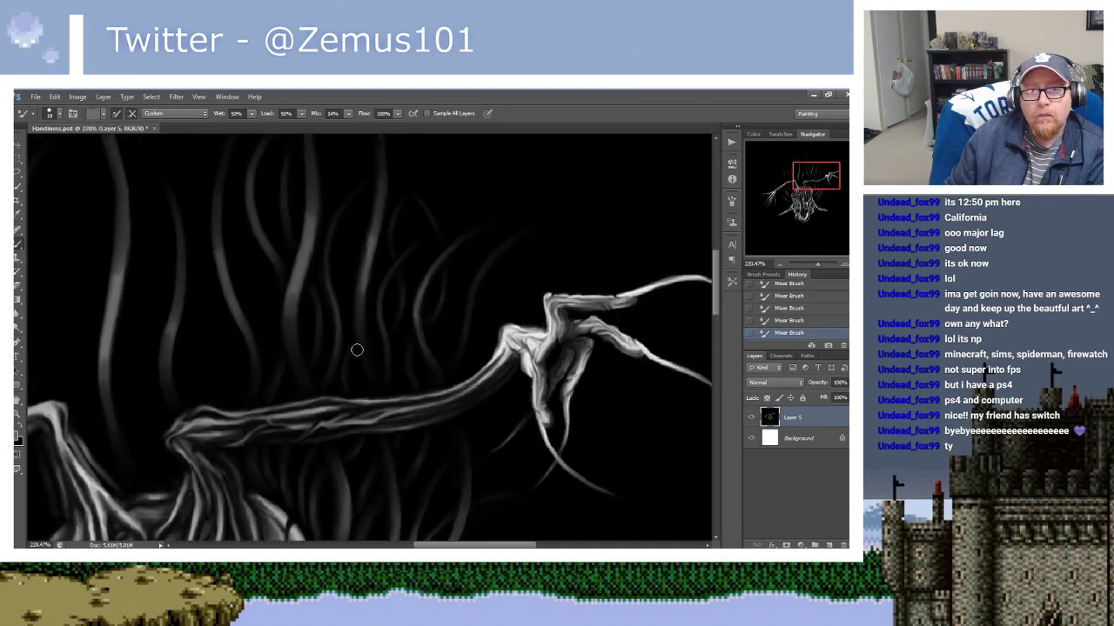
{"action": "scroll", "coordinate": [353, 326], "scroll_direction": "up", "scroll_amount": 3}
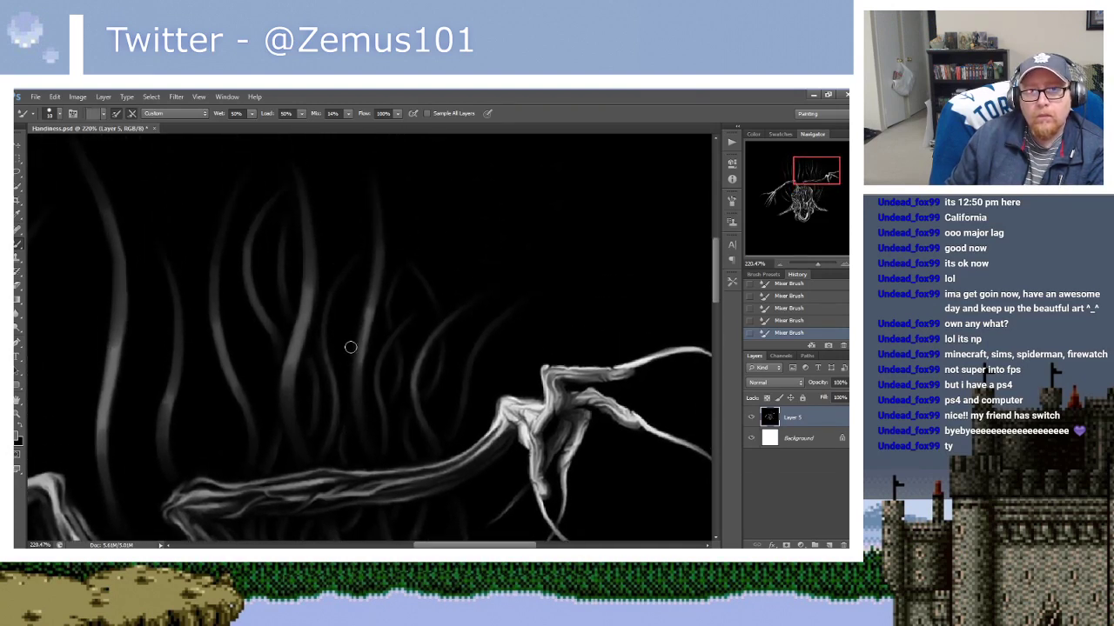
{"action": "left_click_drag", "start_coordinate": [345, 308], "coordinate": [338, 226]}
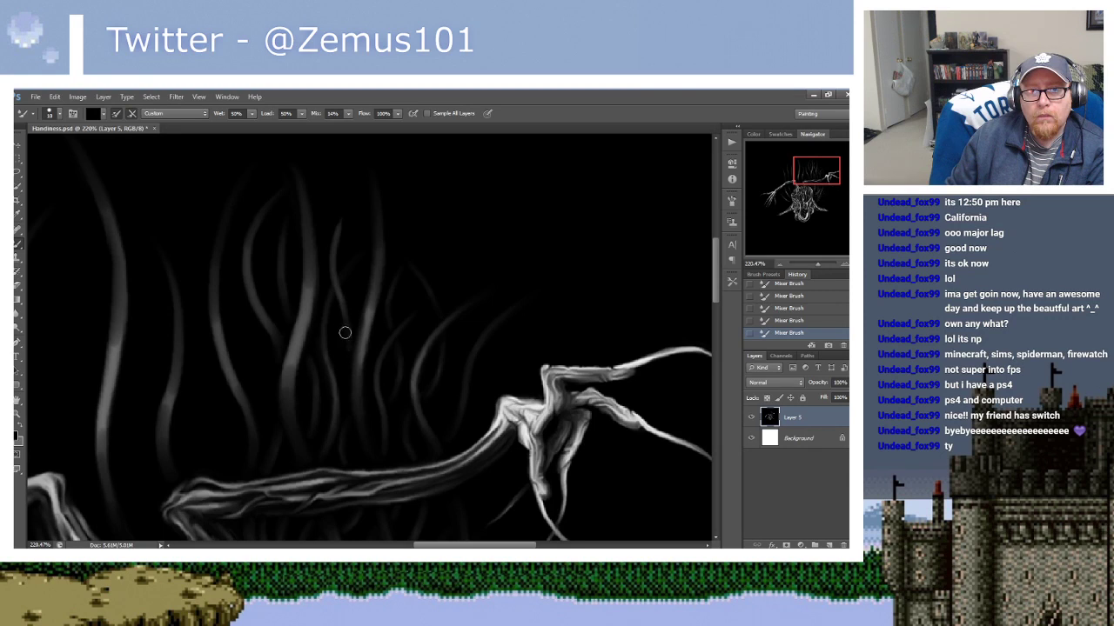
{"action": "left_click_drag", "start_coordinate": [340, 299], "coordinate": [351, 351]}
Sample black paint again, toggling the swatch colours while moving across the tendrils.
{"action": "scroll", "coordinate": [366, 296], "scroll_direction": "up", "scroll_amount": 2}
{"action": "scroll", "coordinate": [348, 309], "scroll_direction": "up", "scroll_amount": 2}
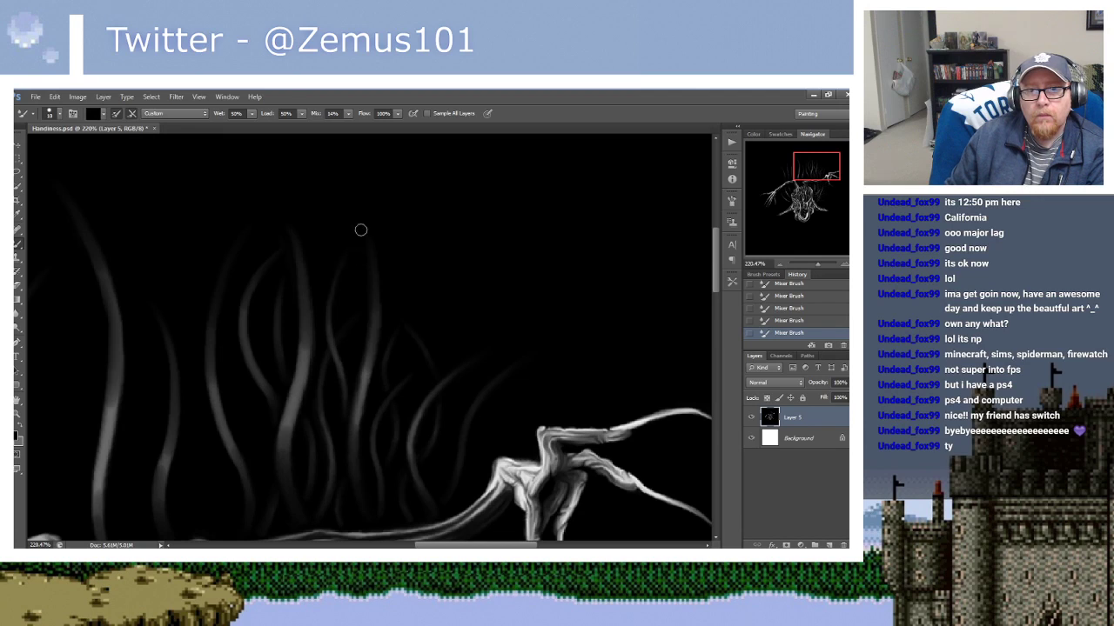
{"action": "scroll", "coordinate": [361, 230], "scroll_direction": "down", "scroll_amount": 1}
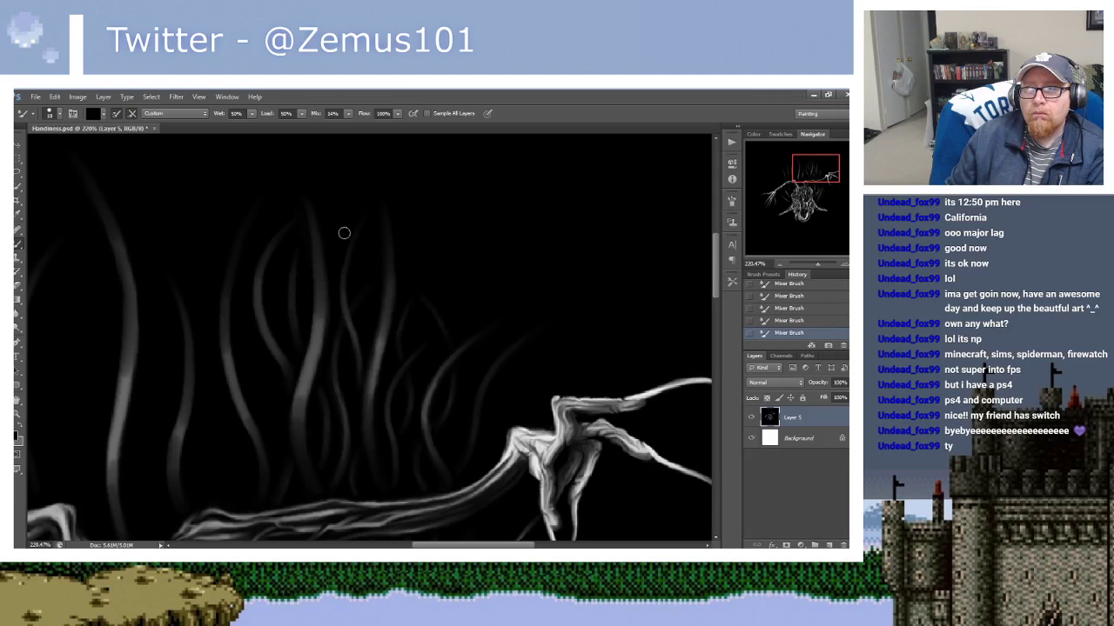
{"action": "scroll", "coordinate": [309, 247], "scroll_direction": "down", "scroll_amount": 1}
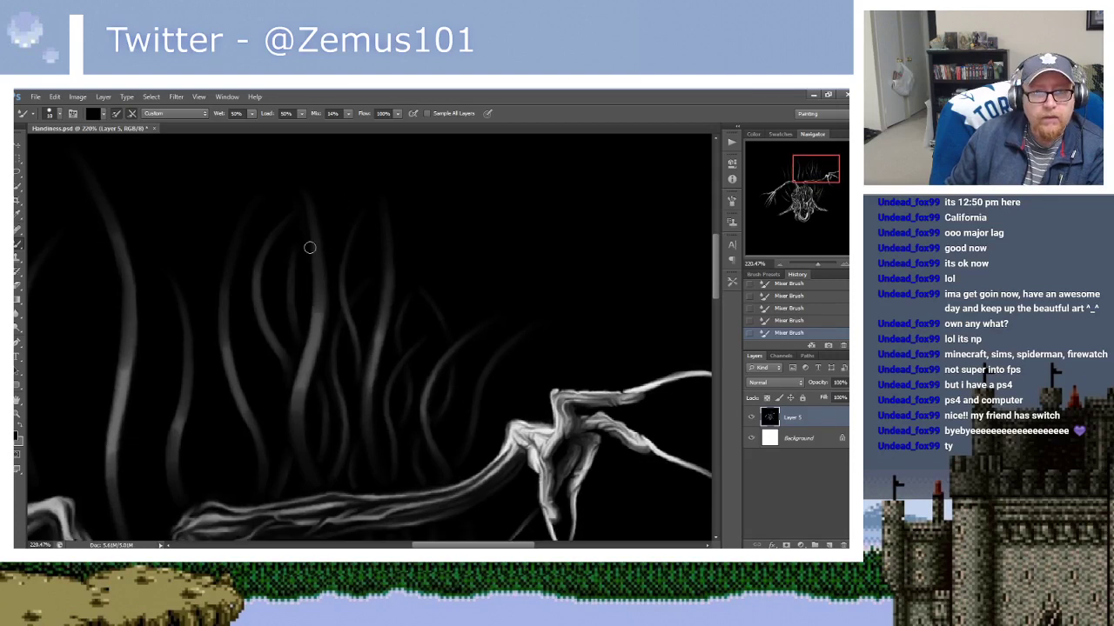
{"action": "scroll", "coordinate": [343, 246], "scroll_direction": "down", "scroll_amount": 1}
{"action": "scroll", "coordinate": [303, 261], "scroll_direction": "right", "scroll_amount": 1}
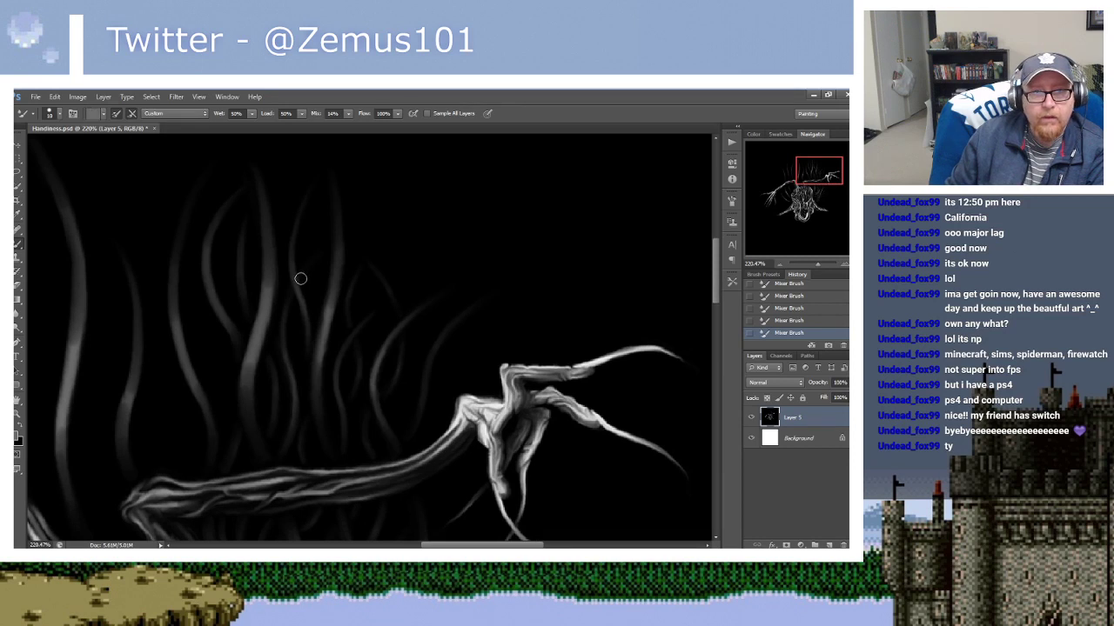
{"action": "left_click", "coordinate": [307, 269], "text": "alt"}
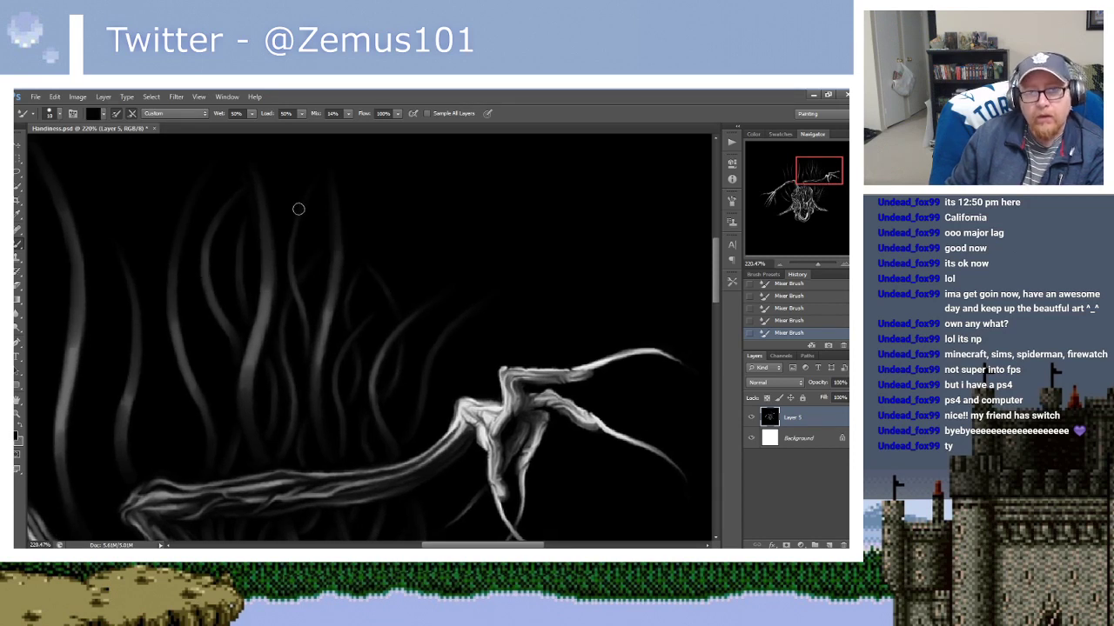
{"action": "key", "text": "x"}
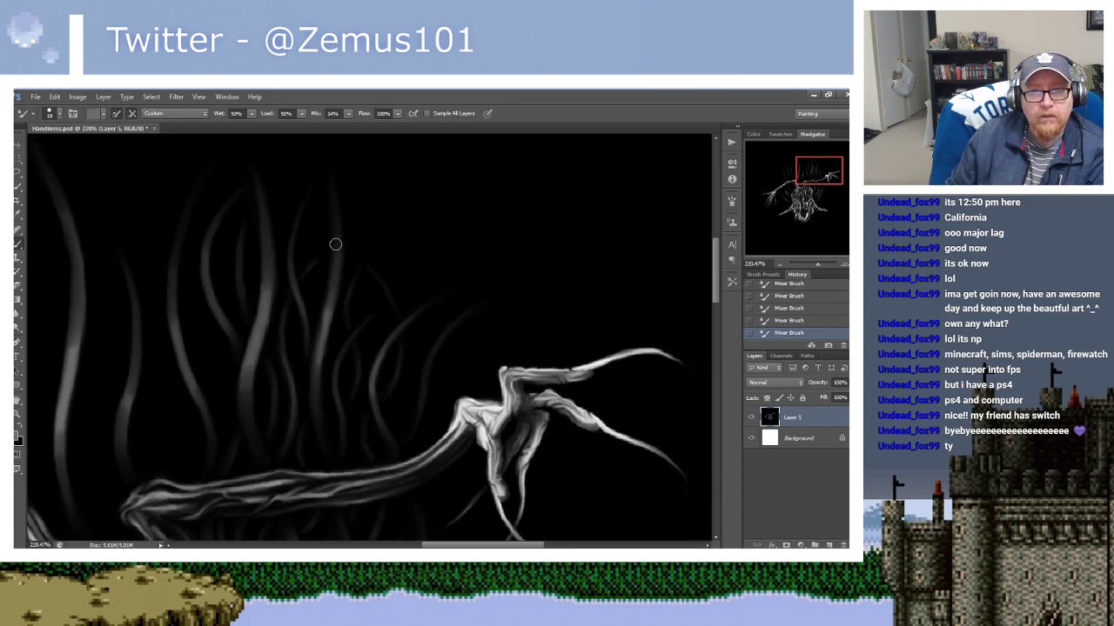
{"action": "key", "text": "x"}
{"action": "mouse_move", "coordinate": [390, 204]}
{"action": "left_mouse_down"}
{"action": "mouse_move", "coordinate": [360, 234]}
{"action": "mouse_move", "coordinate": [372, 193]}
{"action": "left_mouse_up"}
{"action": "key", "text": "x"}
{"action": "key", "text": "x"}
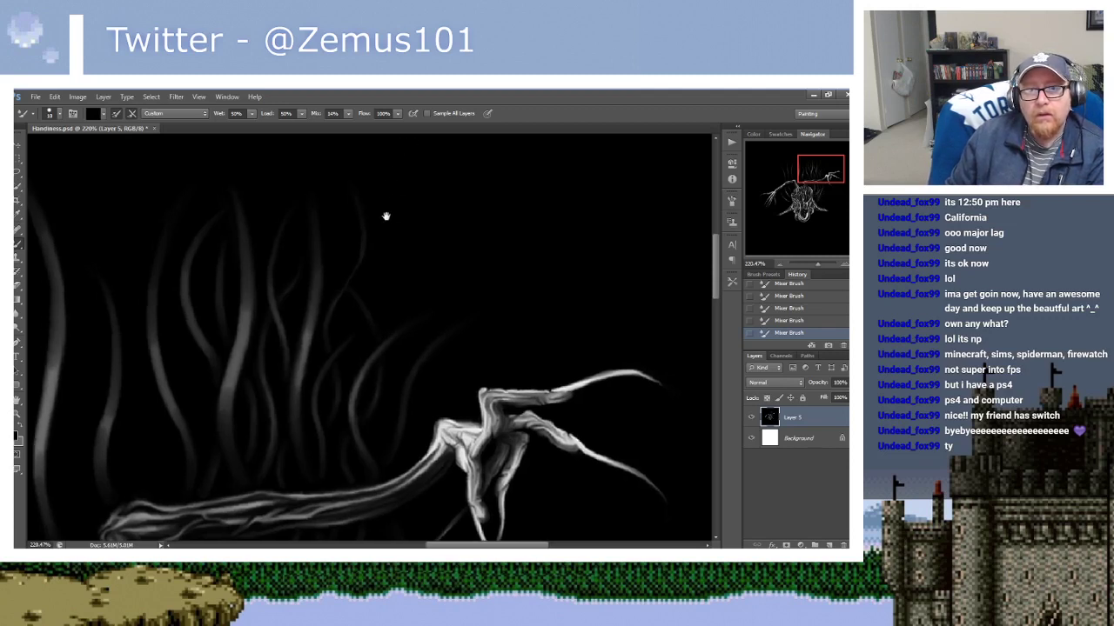
{"action": "left_click_drag", "start_coordinate": [385, 217], "coordinate": [375, 217]}
{"action": "key", "text": "x"}
{"action": "key", "text": "x"}
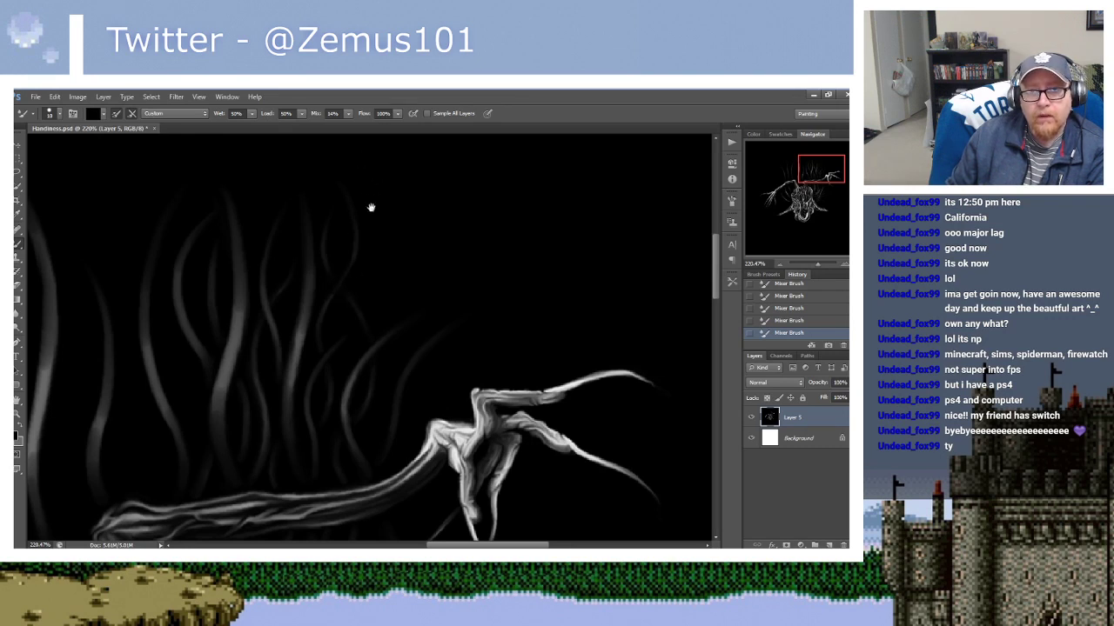
{"action": "left_click_drag", "start_coordinate": [340, 209], "coordinate": [371, 231]}
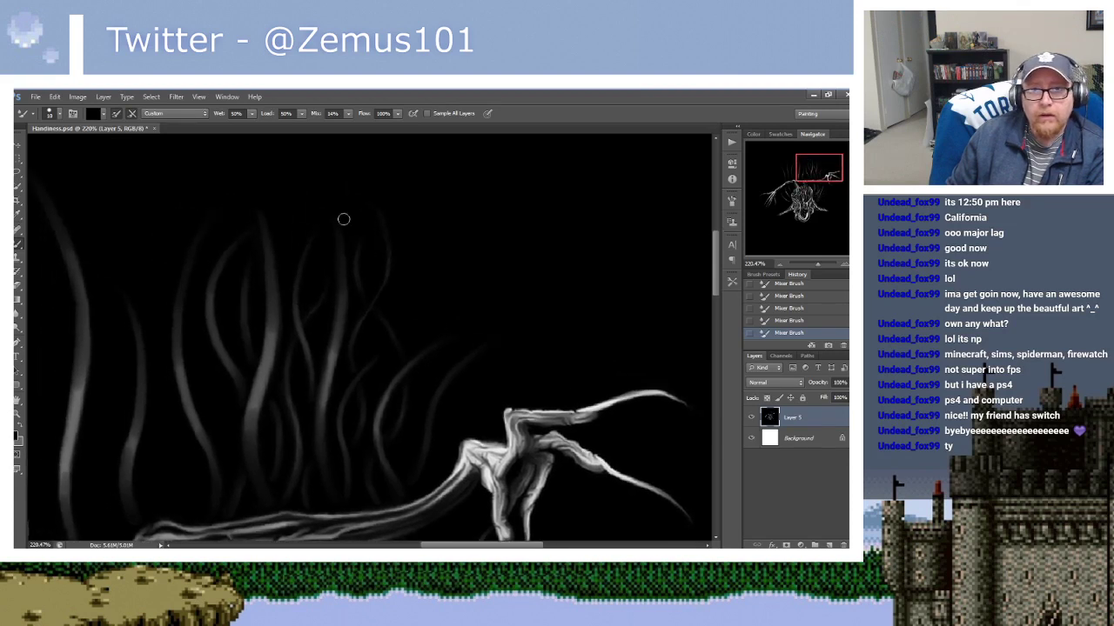
{"action": "left_click", "coordinate": [329, 281], "text": "alt"}
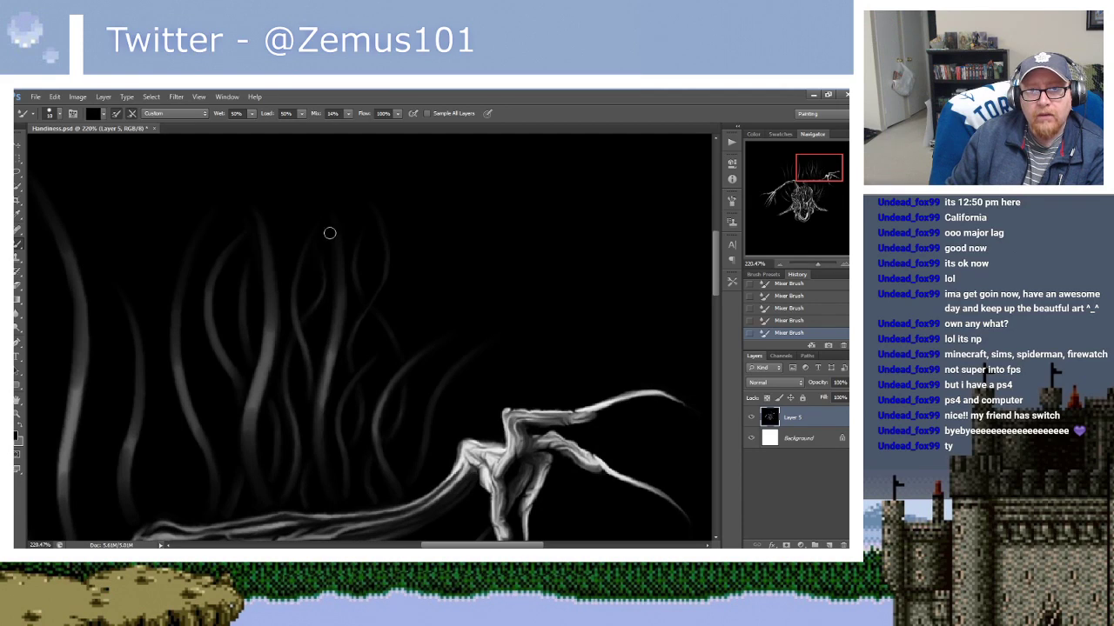
Reset the paint to black and pan around the branch, claw and upper tendrils.
{"action": "mouse_move", "coordinate": [381, 215]}
{"action": "left_mouse_down"}
{"action": "mouse_move", "coordinate": [355, 241]}
{"action": "mouse_move", "coordinate": [341, 183]}
{"action": "left_mouse_up"}
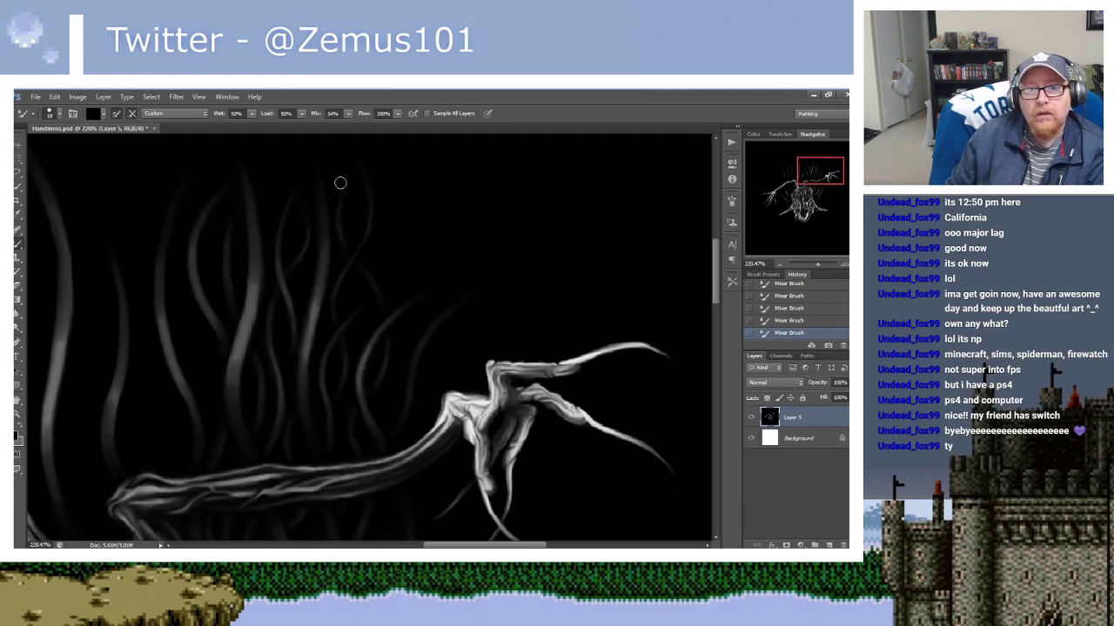
{"action": "scroll", "coordinate": [383, 217], "scroll_direction": "down", "scroll_amount": 3}
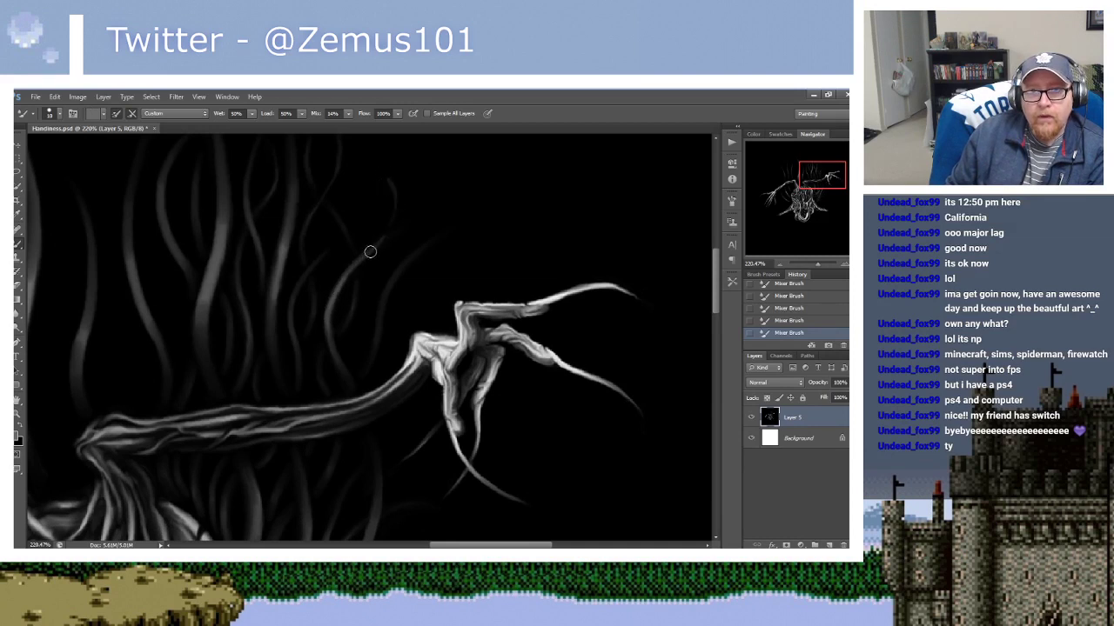
{"action": "key", "text": "x"}
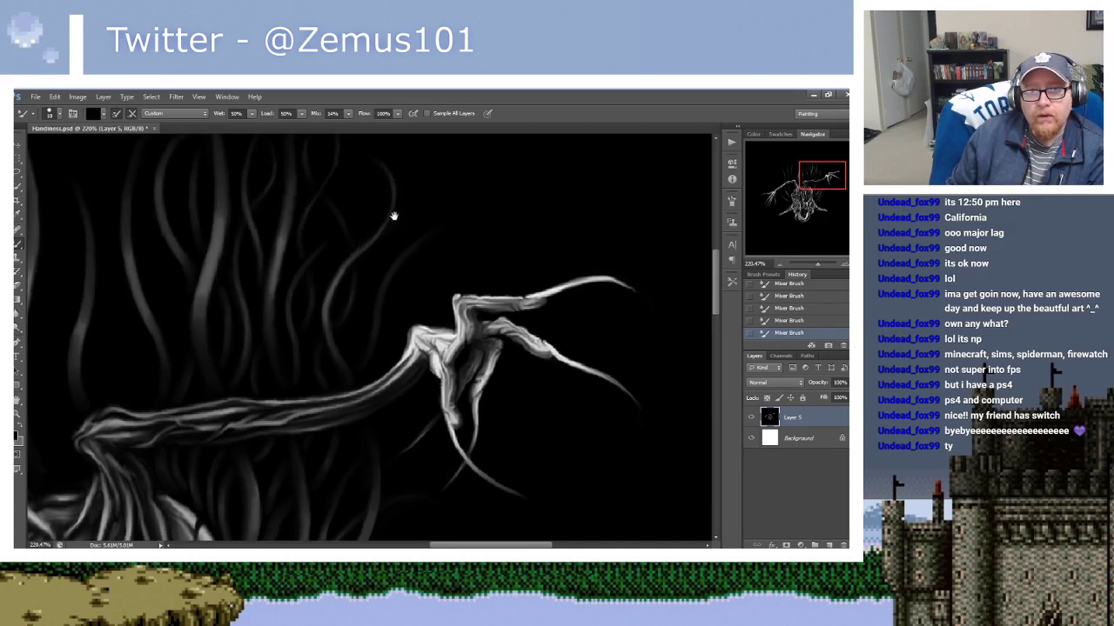
{"action": "left_click_drag", "start_coordinate": [391, 181], "coordinate": [400, 229]}
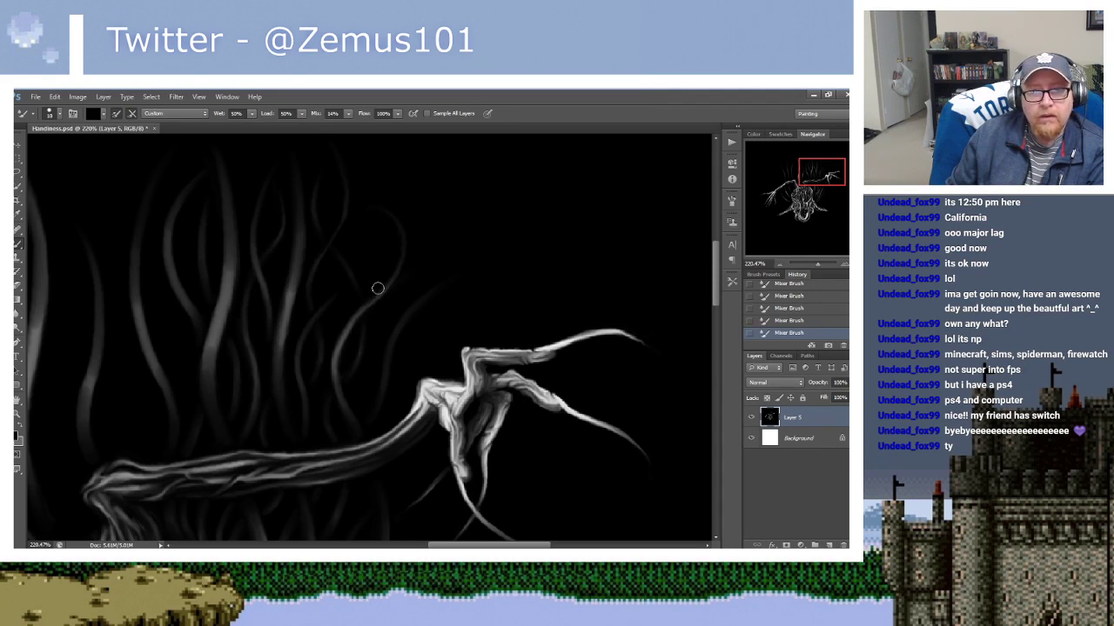
{"action": "left_click_drag", "start_coordinate": [389, 217], "coordinate": [405, 173]}
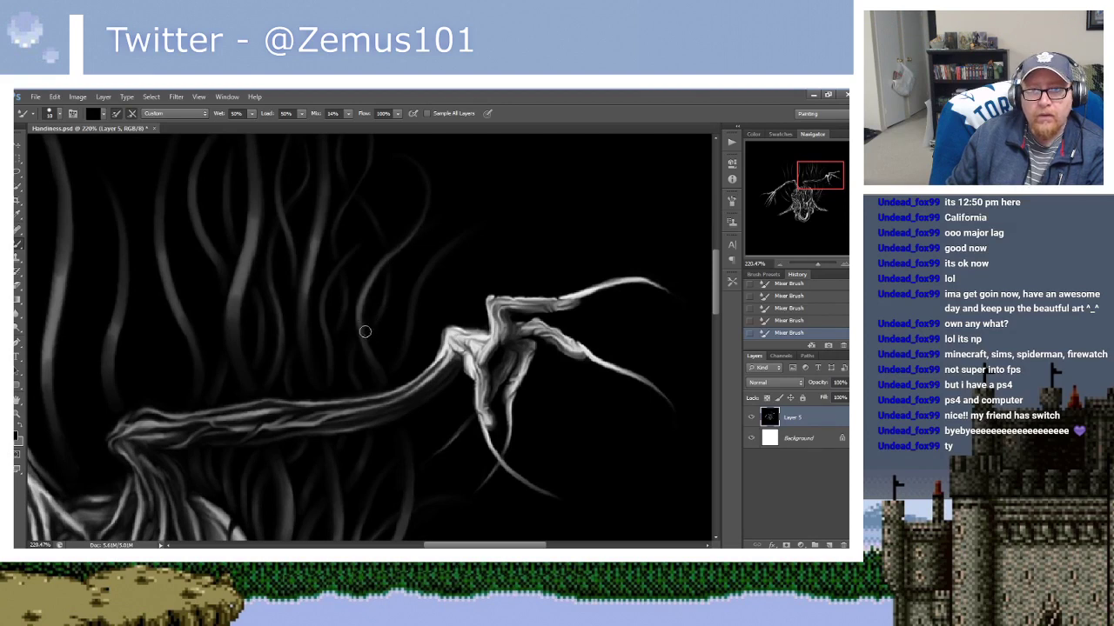
{"action": "left_click_drag", "start_coordinate": [365, 307], "coordinate": [349, 260]}
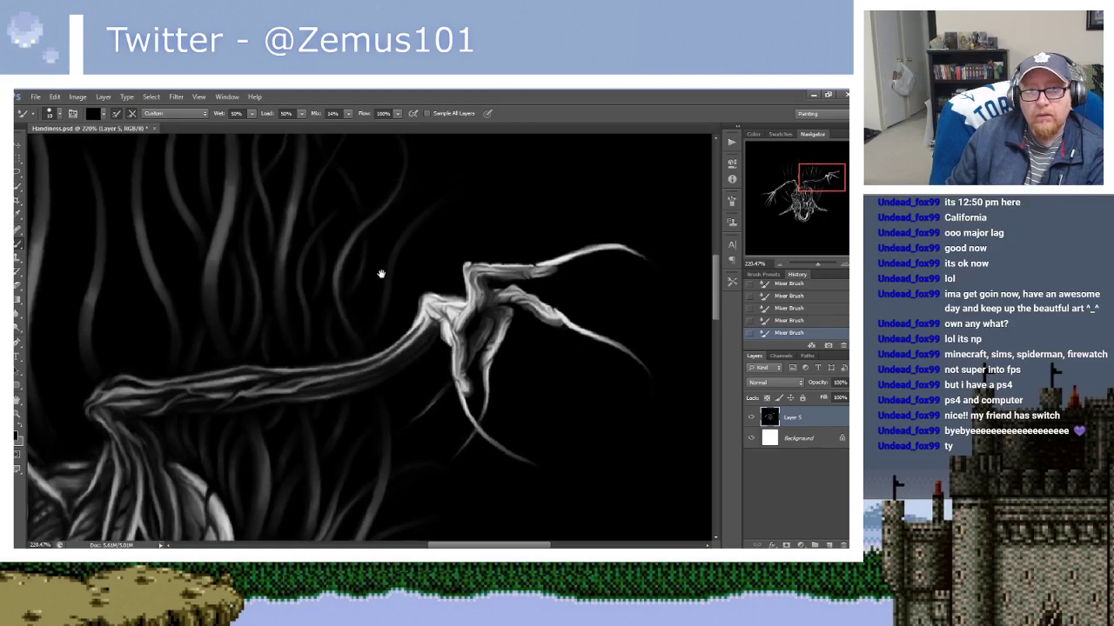
{"action": "mouse_move", "coordinate": [380, 229]}
{"action": "left_mouse_down"}
{"action": "mouse_move", "coordinate": [368, 241]}
{"action": "mouse_move", "coordinate": [368, 221]}
{"action": "mouse_move", "coordinate": [354, 252]}
{"action": "left_mouse_up"}
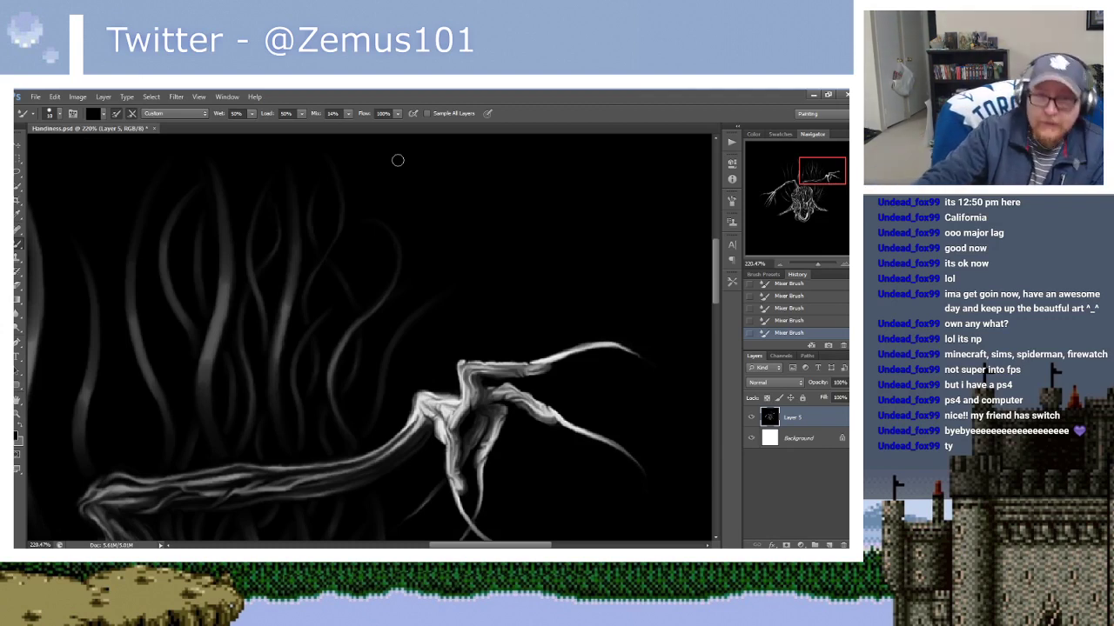
{"action": "left_click_drag", "start_coordinate": [380, 308], "coordinate": [377, 290]}
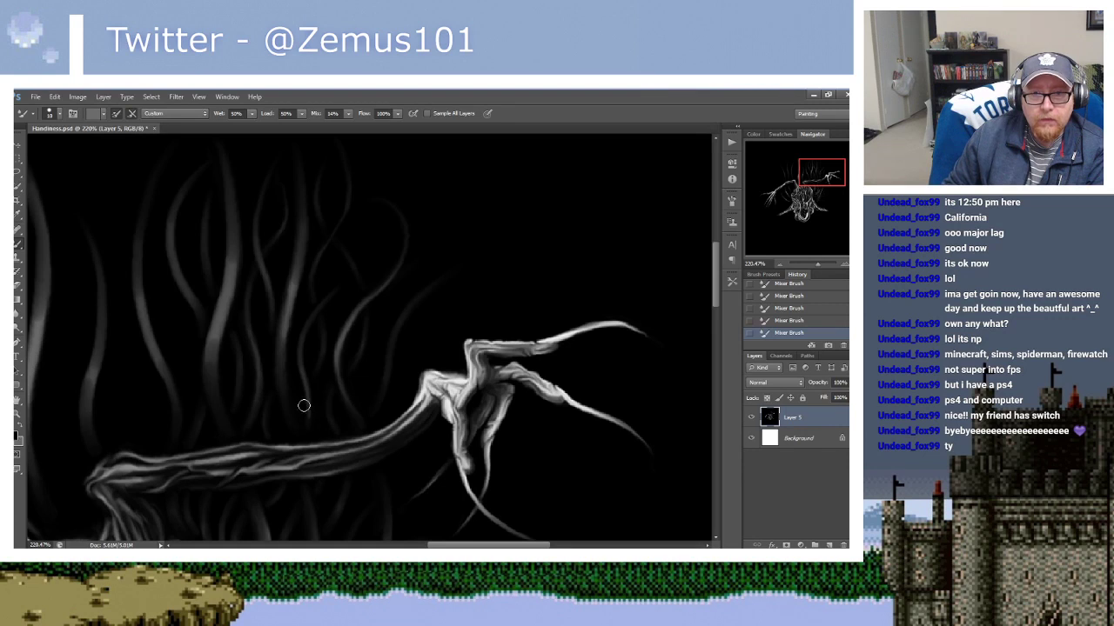
Sample black and blend a faint tendril into the background, then step back to review.
{"action": "left_click", "coordinate": [302, 407], "text": "alt"}
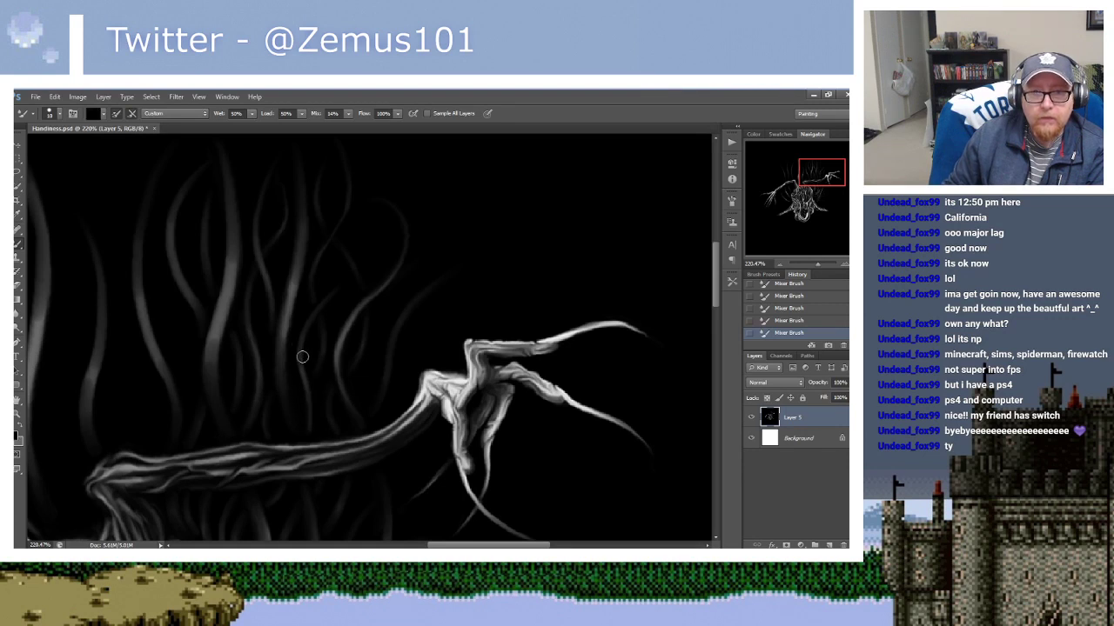
{"action": "left_click_drag", "start_coordinate": [306, 400], "coordinate": [301, 357]}
{"action": "left_click", "coordinate": [318, 308], "text": "alt"}
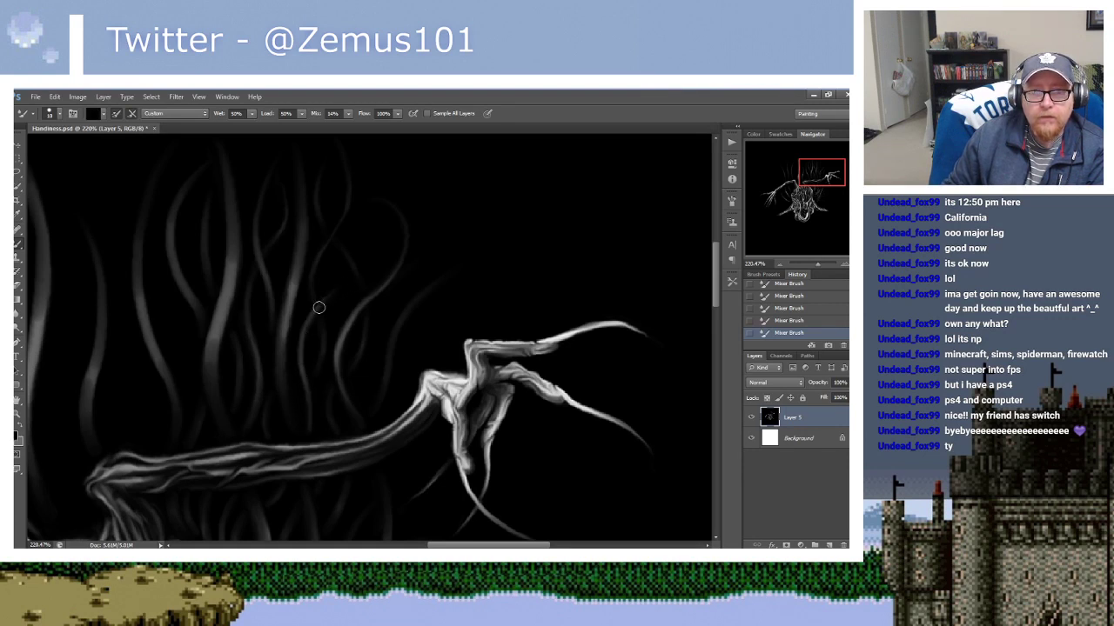
{"action": "left_click_drag", "start_coordinate": [375, 289], "coordinate": [383, 224]}
{"action": "scroll", "coordinate": [383, 223], "scroll_direction": "down", "scroll_amount": 2}
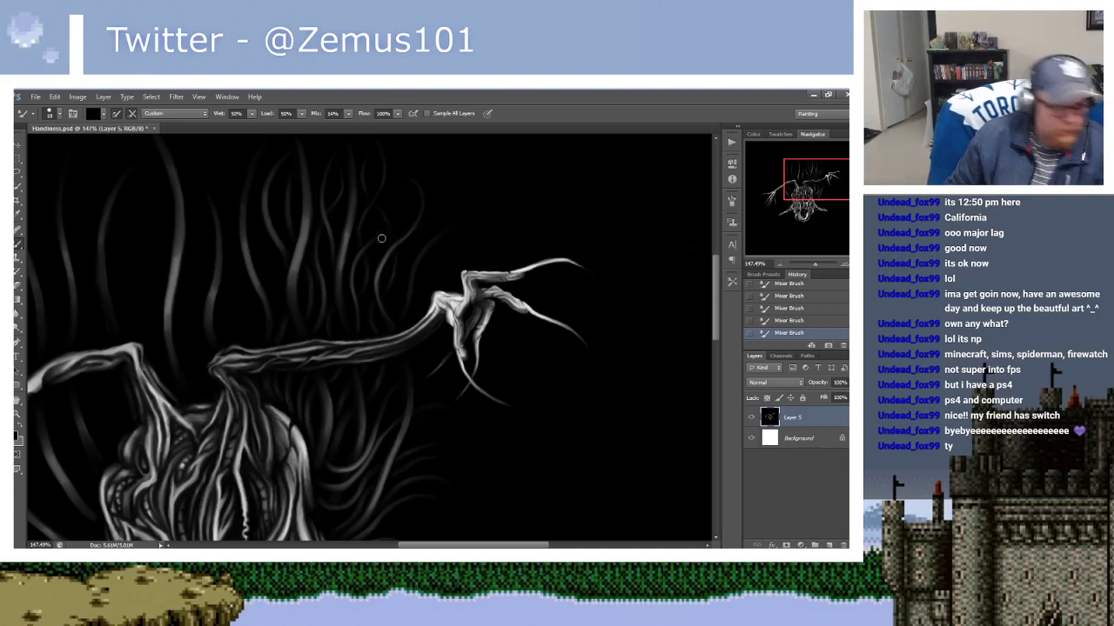
{"action": "scroll", "coordinate": [392, 209], "scroll_direction": "up", "scroll_amount": 2}
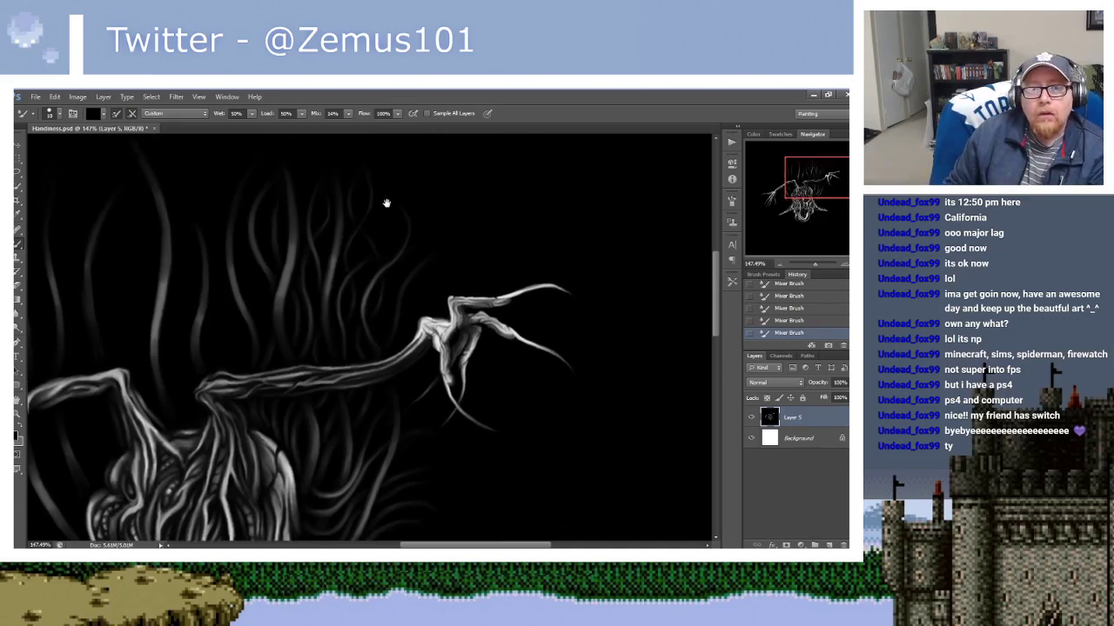
{"action": "scroll", "coordinate": [387, 203], "scroll_direction": "down", "scroll_amount": 3}
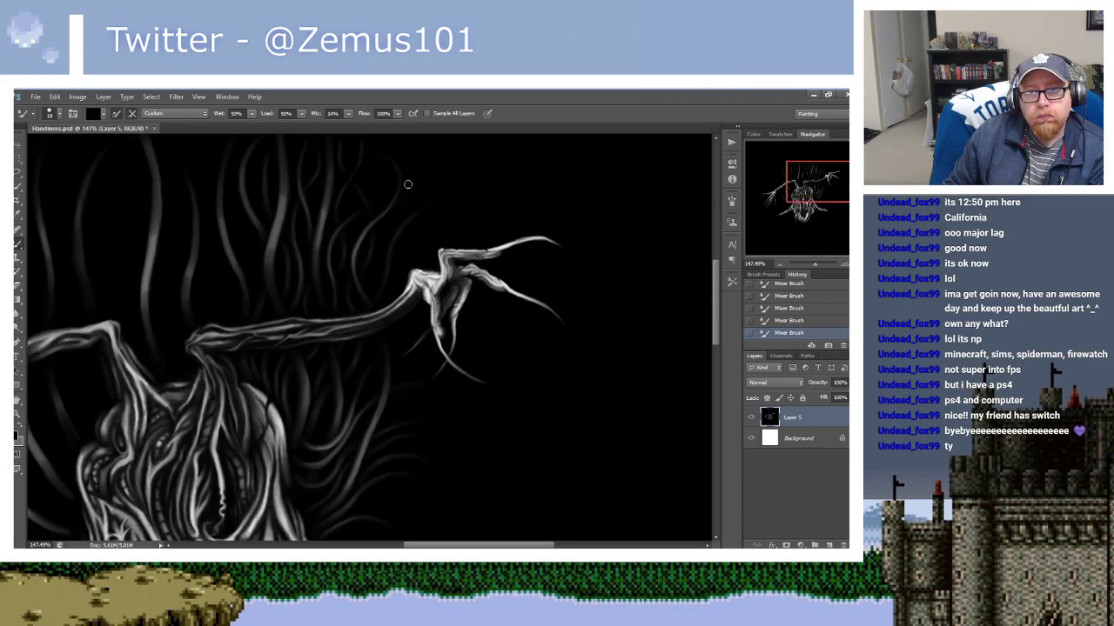
{"action": "scroll", "coordinate": [411, 207], "scroll_direction": "down", "scroll_amount": 4}
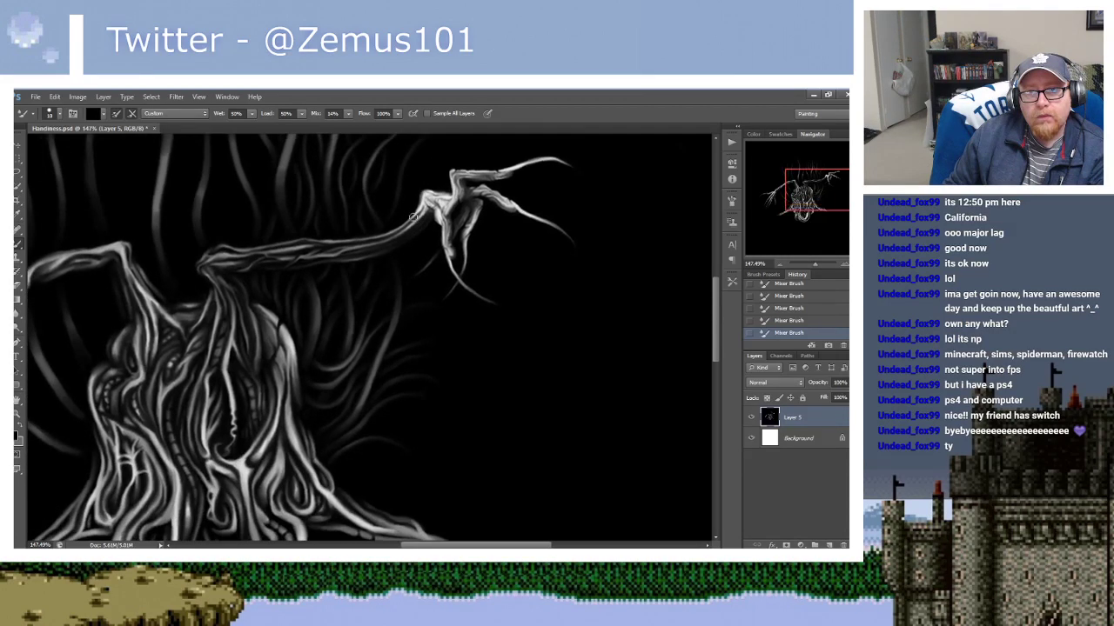
{"action": "scroll", "coordinate": [407, 221], "scroll_direction": "up", "scroll_amount": 2}
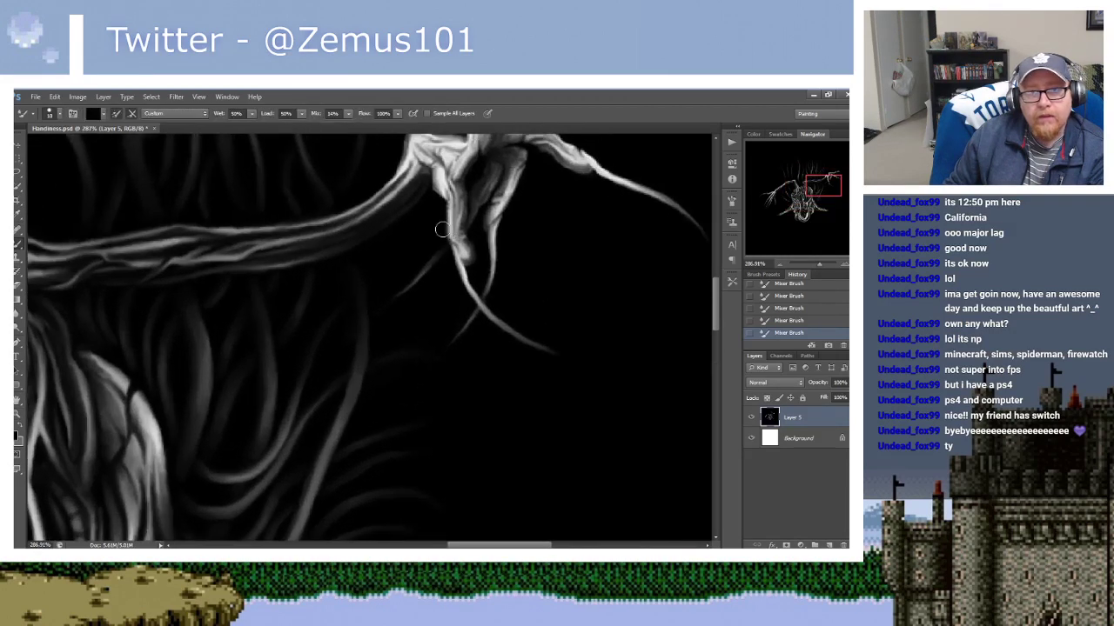
{"action": "scroll", "coordinate": [439, 229], "scroll_direction": "up", "scroll_amount": 2}
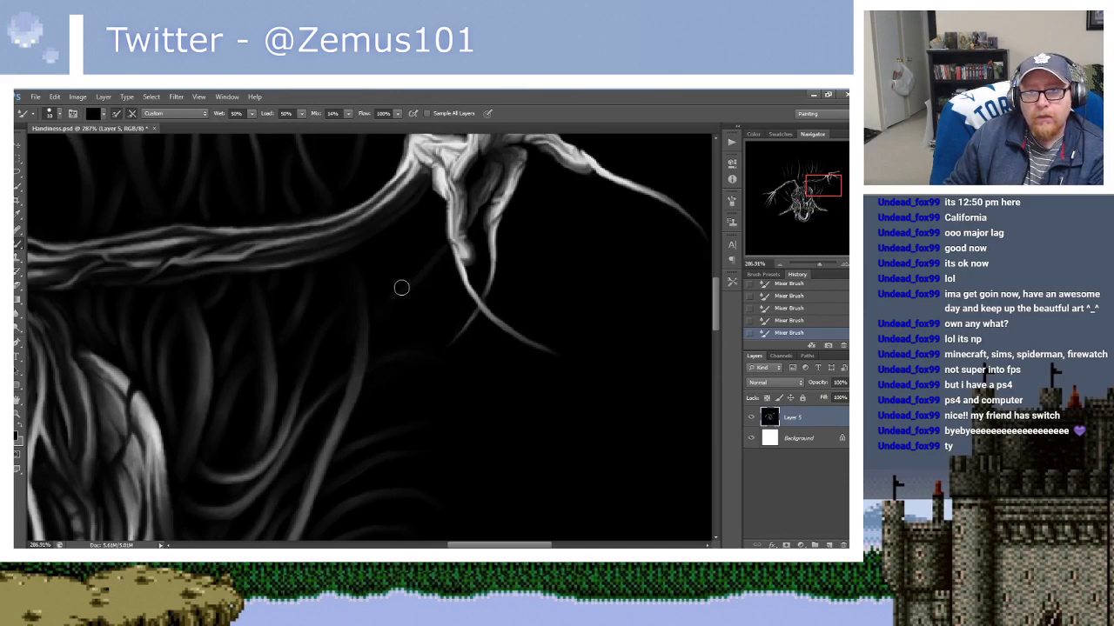
{"action": "left_click", "coordinate": [445, 246], "text": "alt"}
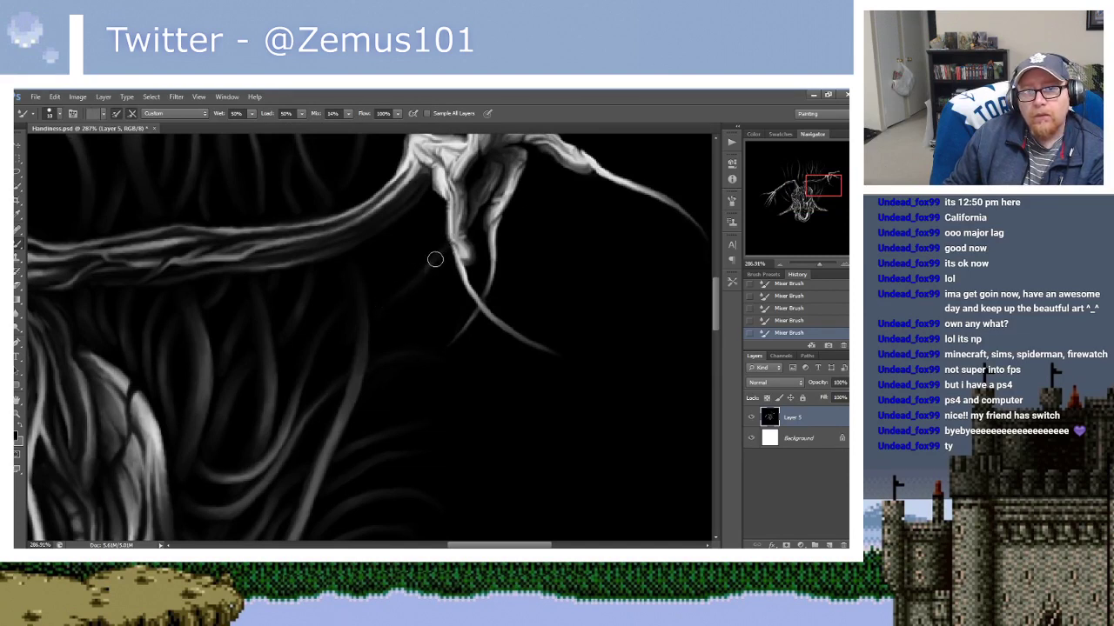
{"action": "mouse_move", "coordinate": [421, 234]}
{"action": "left_mouse_down"}
{"action": "mouse_move", "coordinate": [424, 249]}
{"action": "mouse_move", "coordinate": [364, 215]}
{"action": "left_mouse_up"}
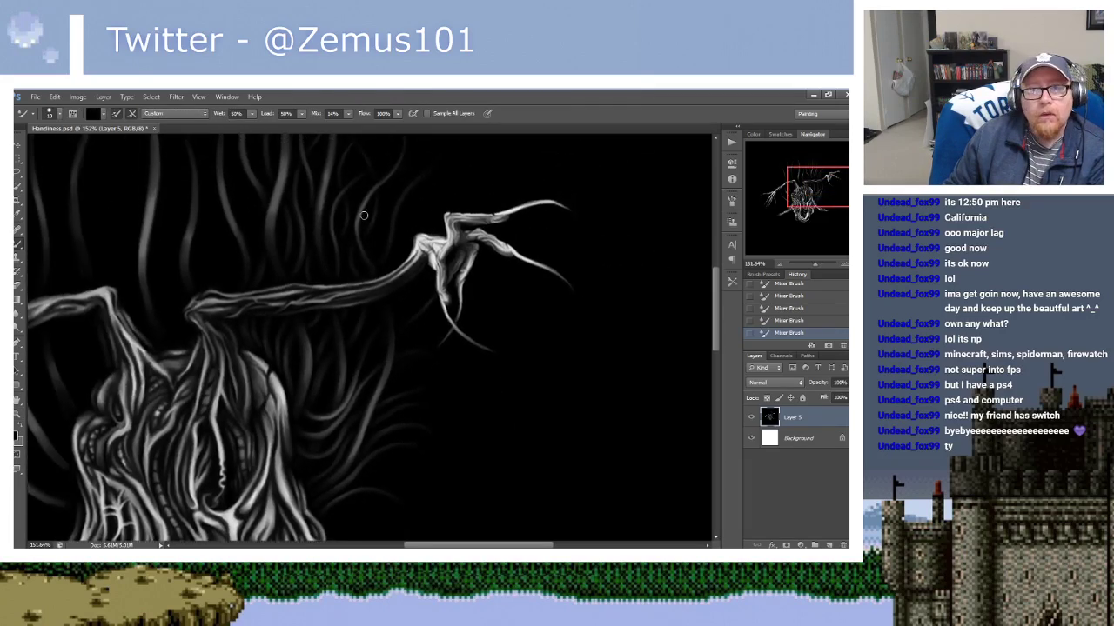
{"action": "left_click_drag", "start_coordinate": [294, 229], "coordinate": [402, 211]}
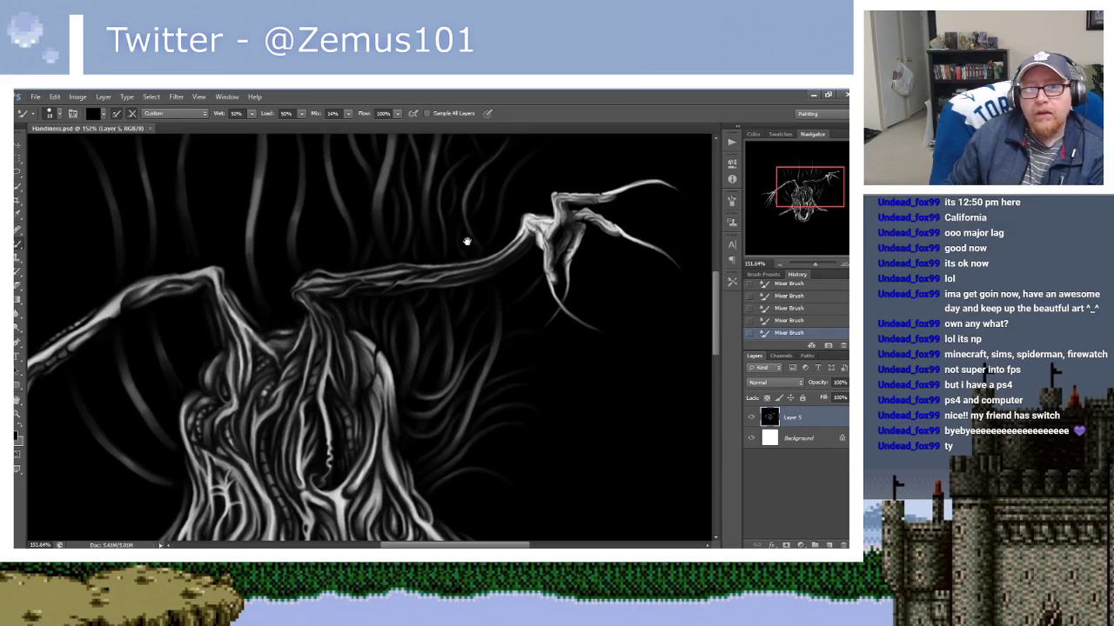
{"action": "left_click_drag", "start_coordinate": [467, 241], "coordinate": [406, 337]}
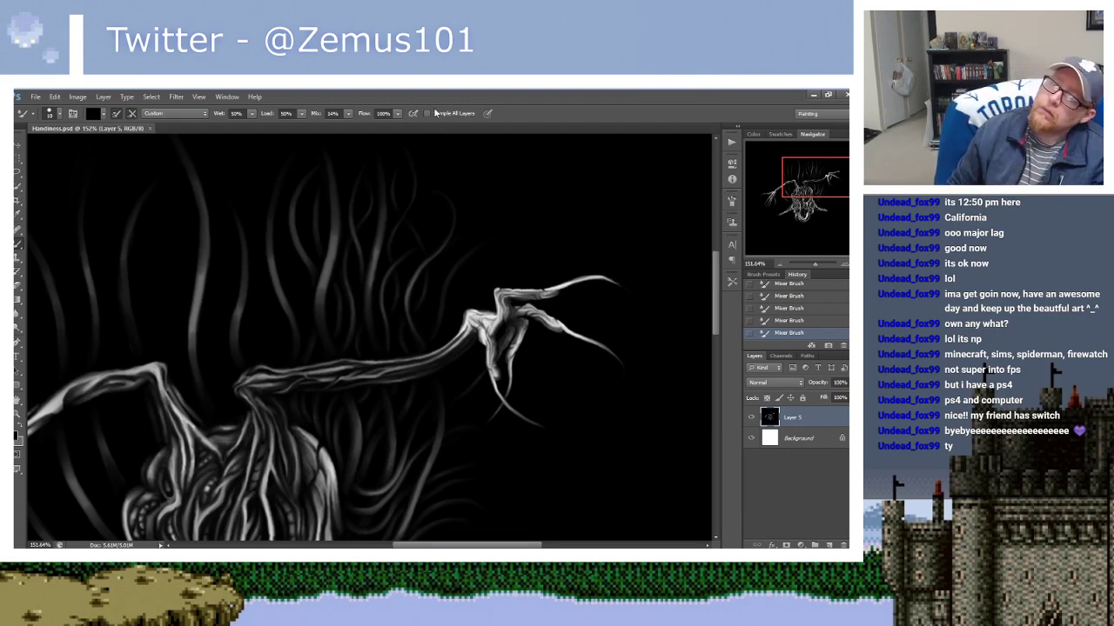
{"action": "left_click_drag", "start_coordinate": [399, 296], "coordinate": [394, 266]}
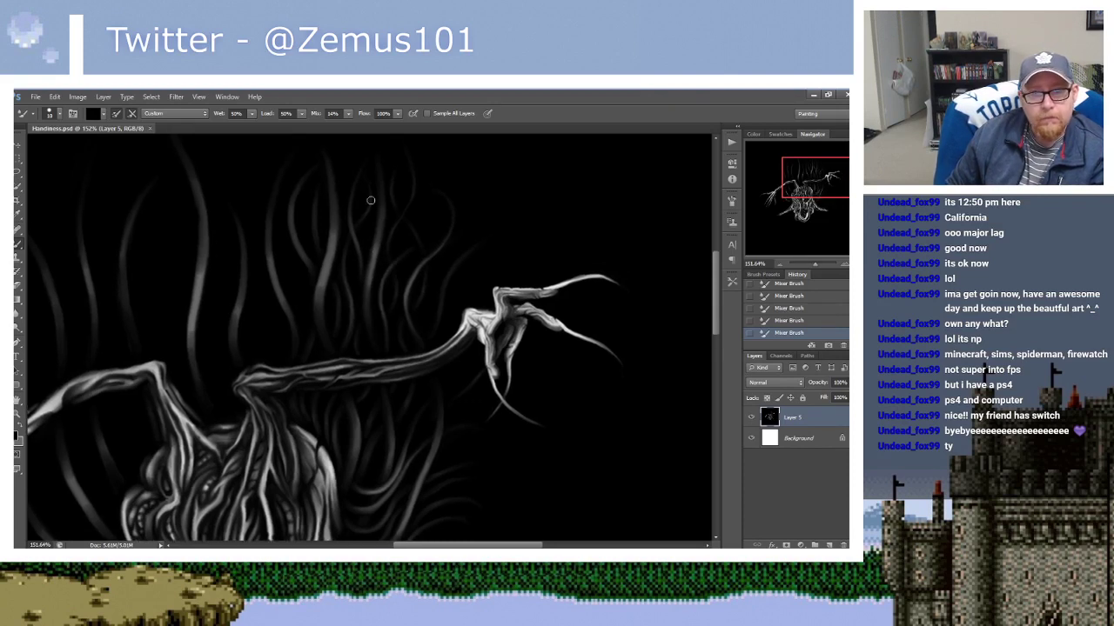
{"action": "left_click_drag", "start_coordinate": [330, 235], "coordinate": [388, 209]}
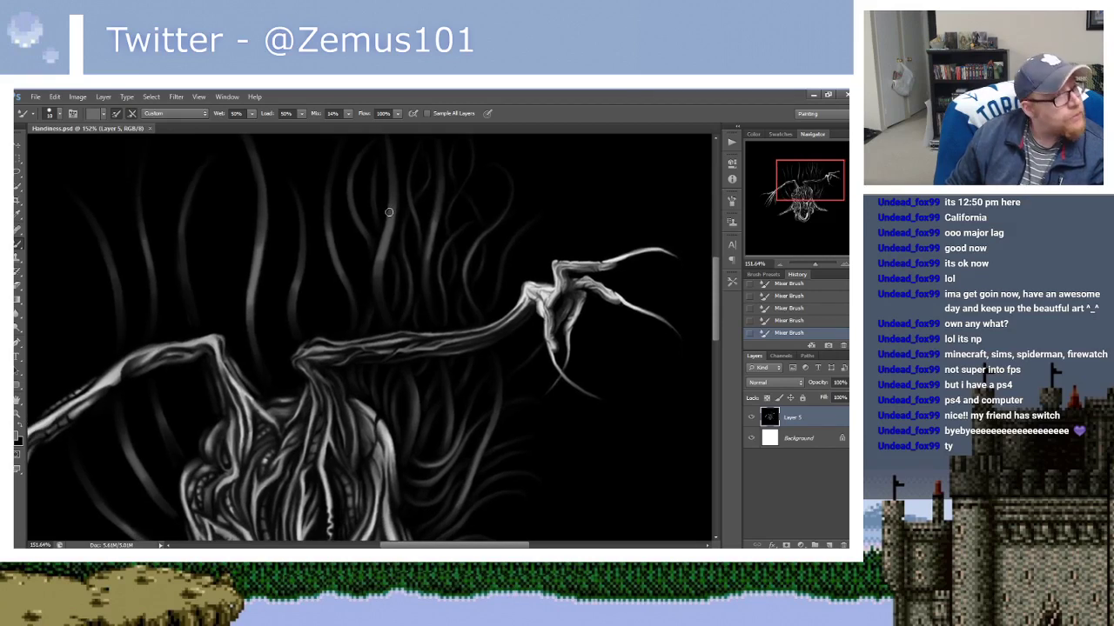
{"action": "left_click_drag", "start_coordinate": [397, 236], "coordinate": [361, 285]}
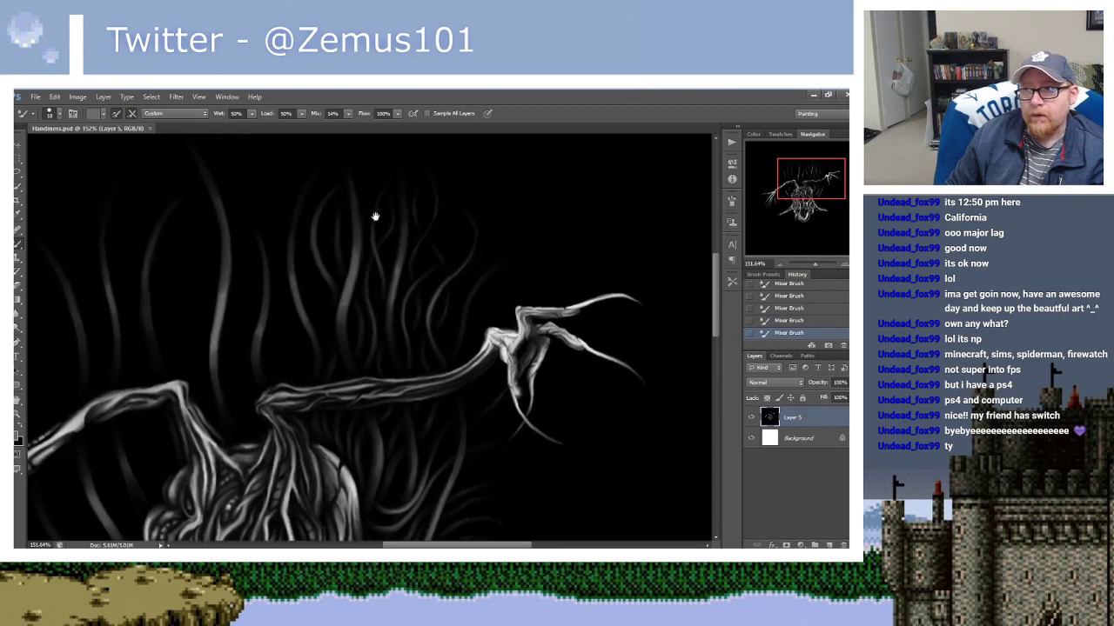
{"action": "left_click_drag", "start_coordinate": [403, 229], "coordinate": [391, 248]}
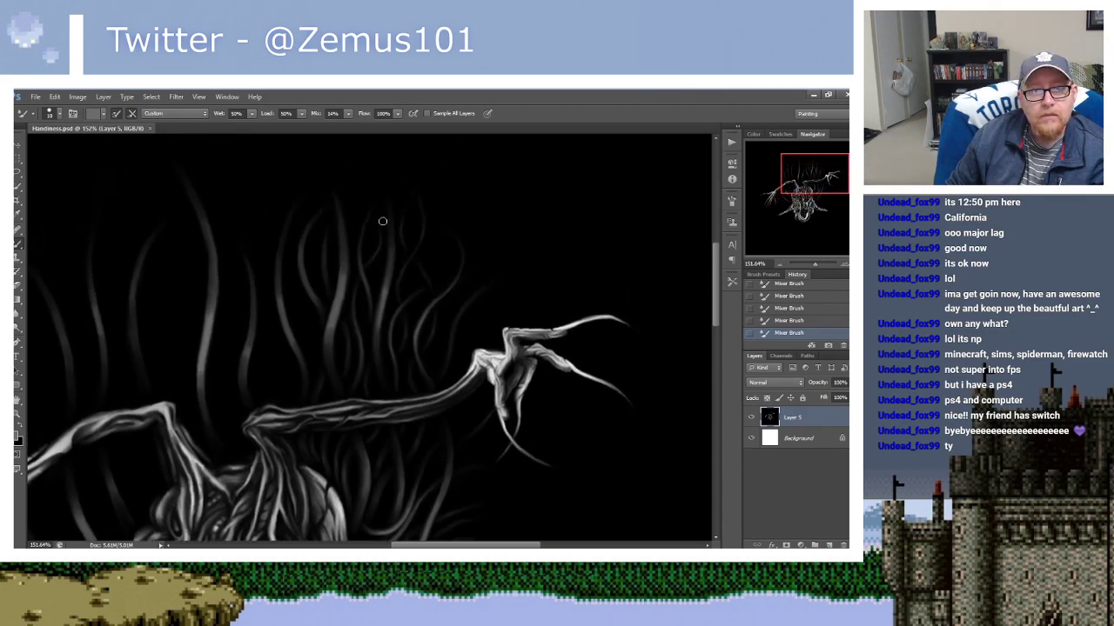
{"action": "left_click_drag", "start_coordinate": [370, 315], "coordinate": [365, 294]}
{"action": "mouse_move", "coordinate": [369, 348]}
{"action": "left_mouse_down"}
{"action": "mouse_move", "coordinate": [373, 253]}
{"action": "mouse_move", "coordinate": [369, 315]}
{"action": "mouse_move", "coordinate": [371, 264]}
{"action": "mouse_move", "coordinate": [386, 298]}
{"action": "left_mouse_up"}
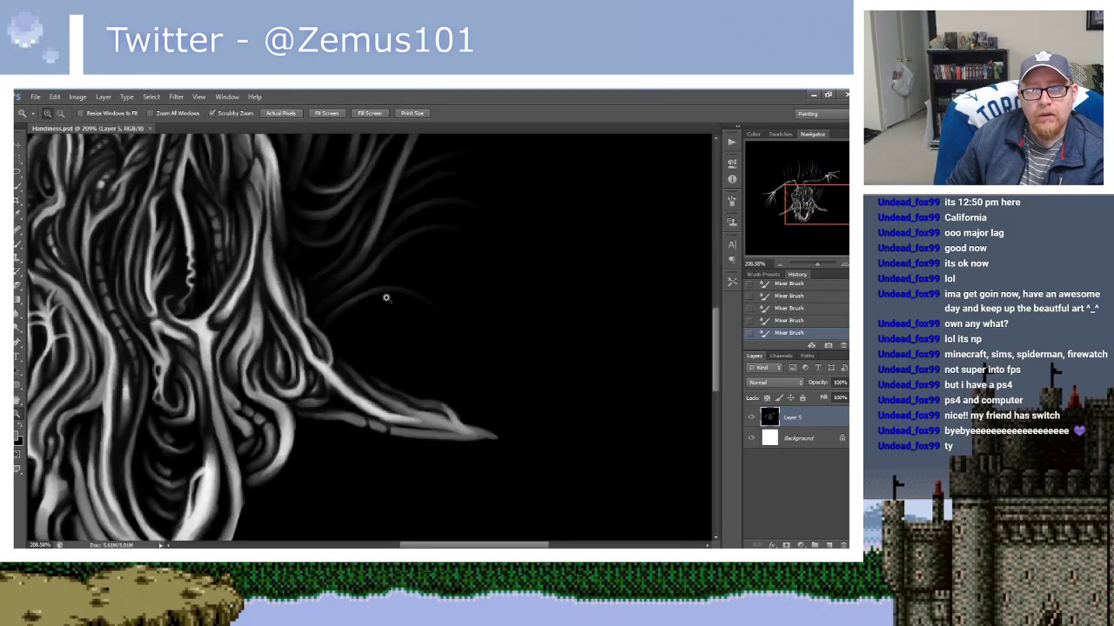
Switch to the Mixer Brush and settle on the Wet, Light Mix preset (Wet 50%, Load 50%, Mix 20%).
{"action": "key", "text": "b"}
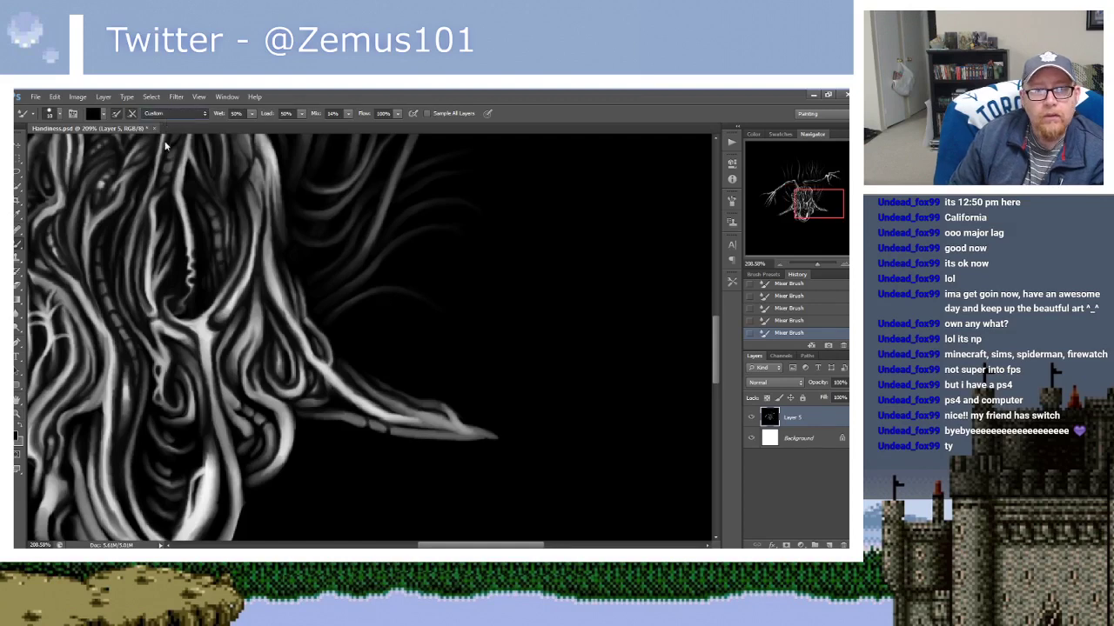
{"action": "left_click", "coordinate": [162, 152]}
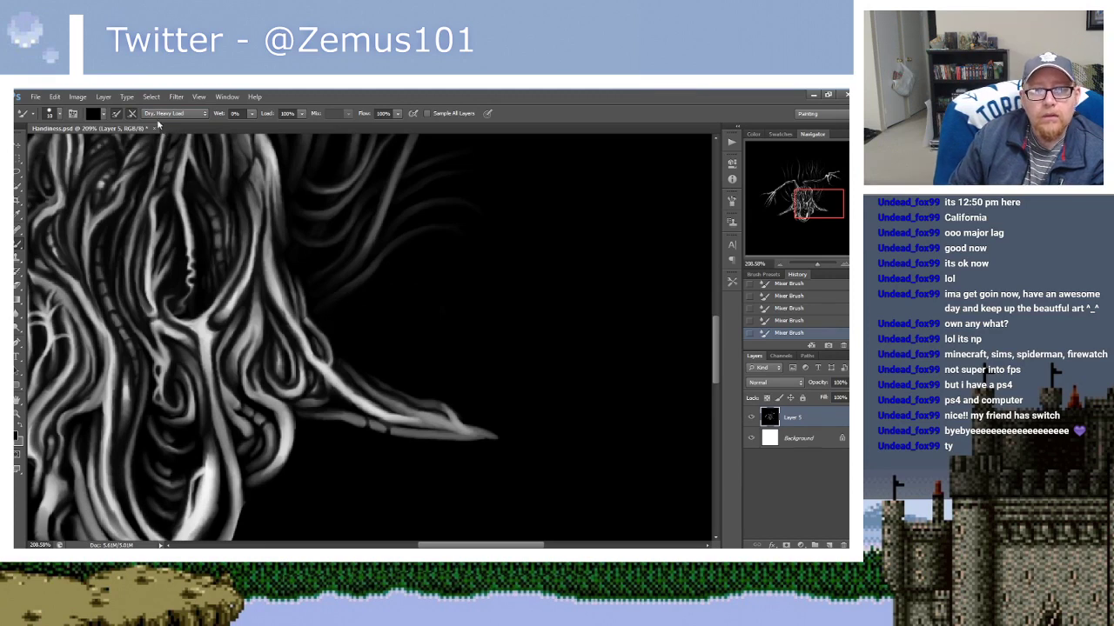
{"action": "left_click", "coordinate": [174, 114]}
{"action": "left_click", "coordinate": [175, 147]}
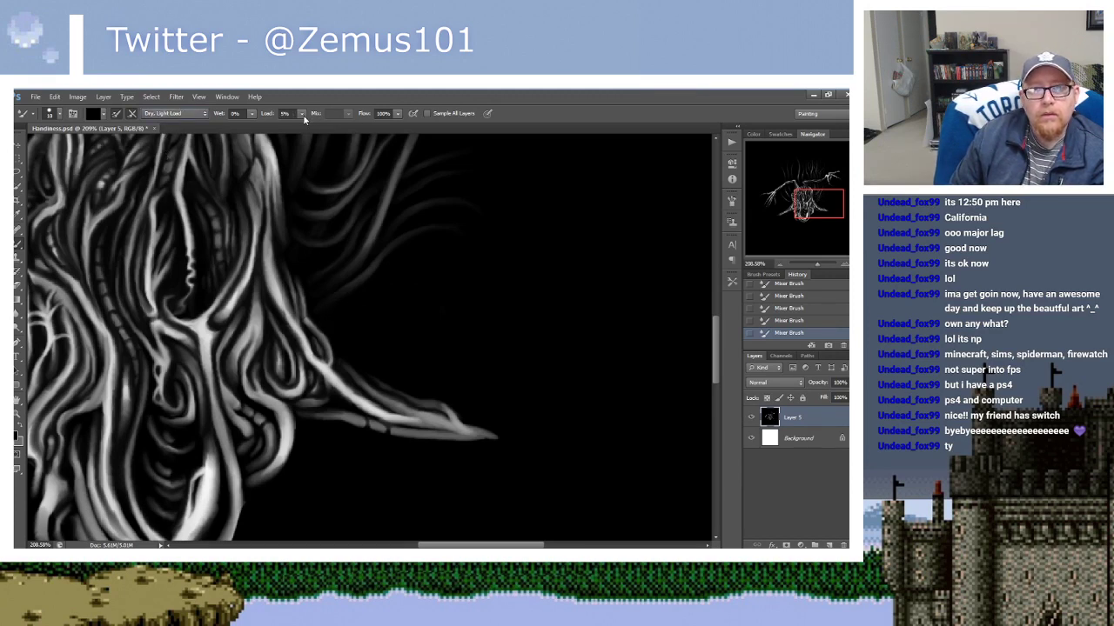
{"action": "left_click", "coordinate": [174, 113]}
{"action": "left_click", "coordinate": [175, 165]}
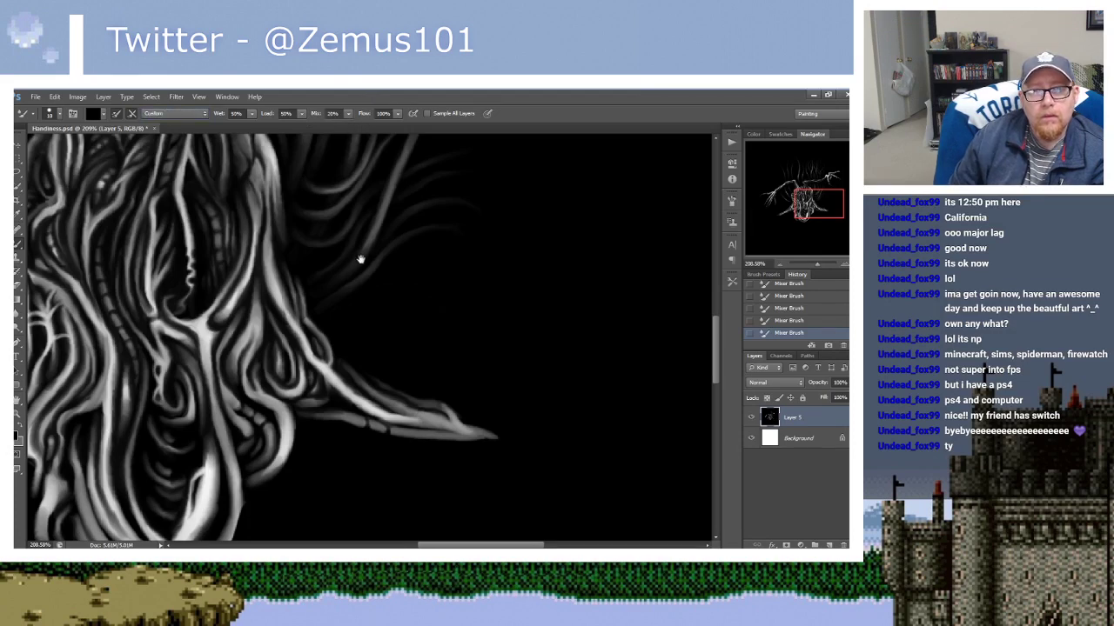
Load the mixer brush with black sampled from the background beside the clawed branch.
{"action": "left_click_drag", "start_coordinate": [360, 256], "coordinate": [378, 278]}
{"action": "mouse_move", "coordinate": [353, 181]}
{"action": "left_mouse_down"}
{"action": "mouse_move", "coordinate": [327, 269]}
{"action": "mouse_move", "coordinate": [325, 252]}
{"action": "left_mouse_up"}
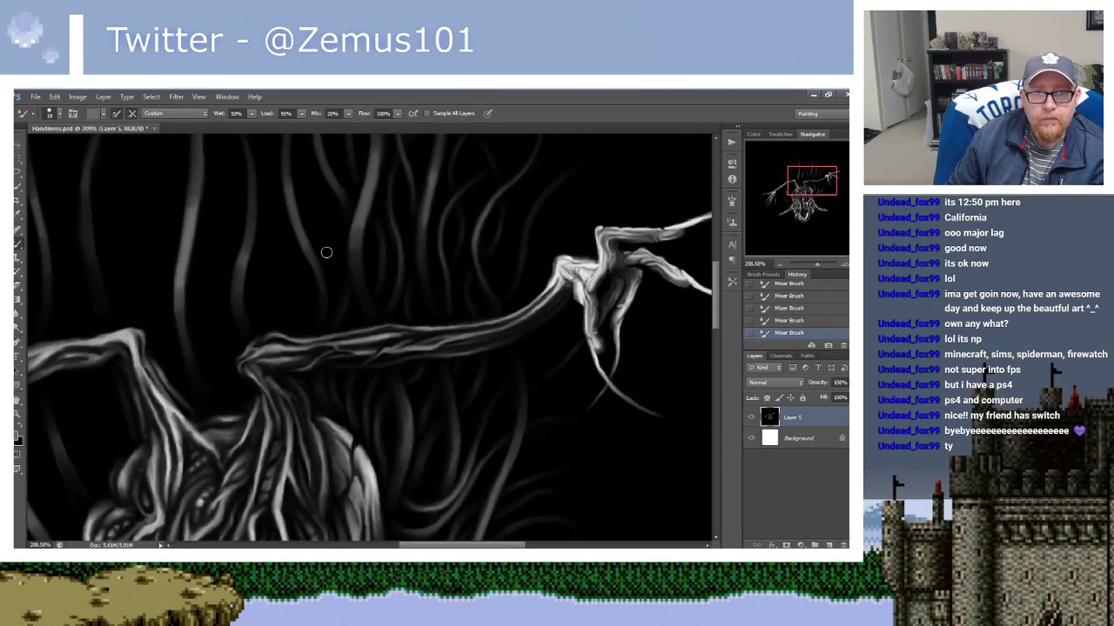
{"action": "mouse_move", "coordinate": [270, 166]}
{"action": "left_mouse_down"}
{"action": "mouse_move", "coordinate": [352, 236]}
{"action": "mouse_move", "coordinate": [316, 310]}
{"action": "mouse_move", "coordinate": [355, 207]}
{"action": "mouse_move", "coordinate": [342, 199]}
{"action": "left_mouse_up"}
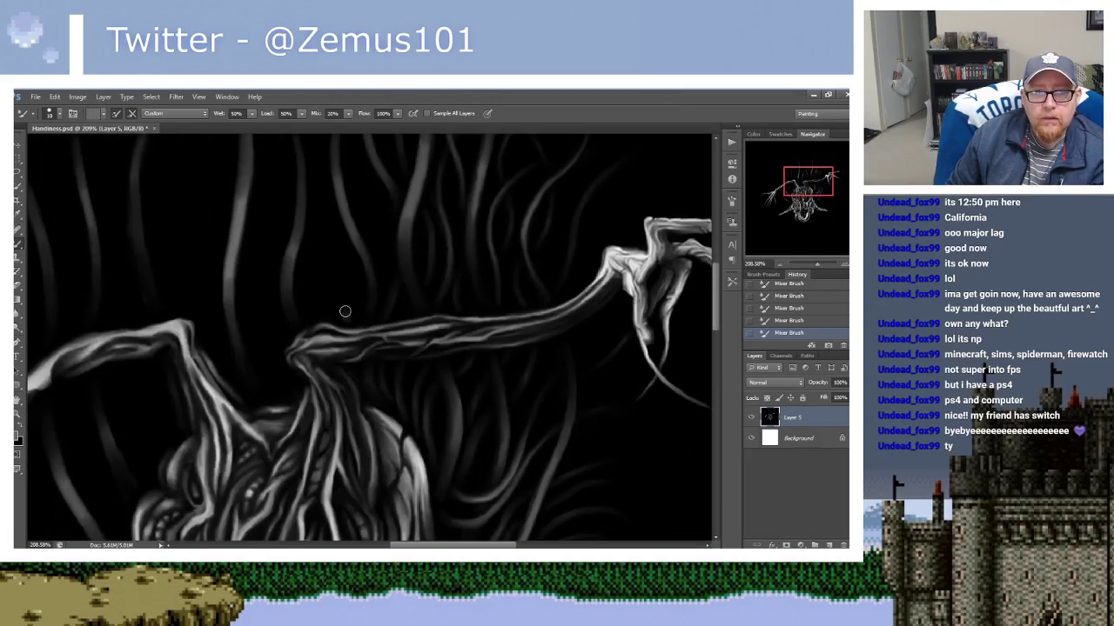
{"action": "left_click", "coordinate": [349, 284], "text": "alt"}
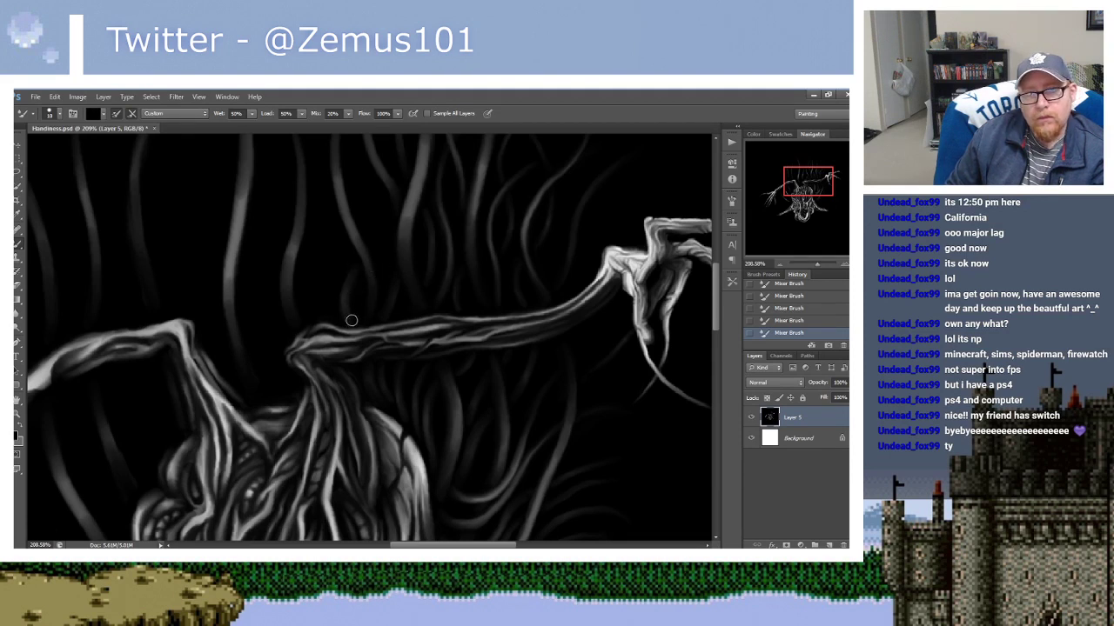
{"action": "left_click_drag", "start_coordinate": [372, 232], "coordinate": [360, 279]}
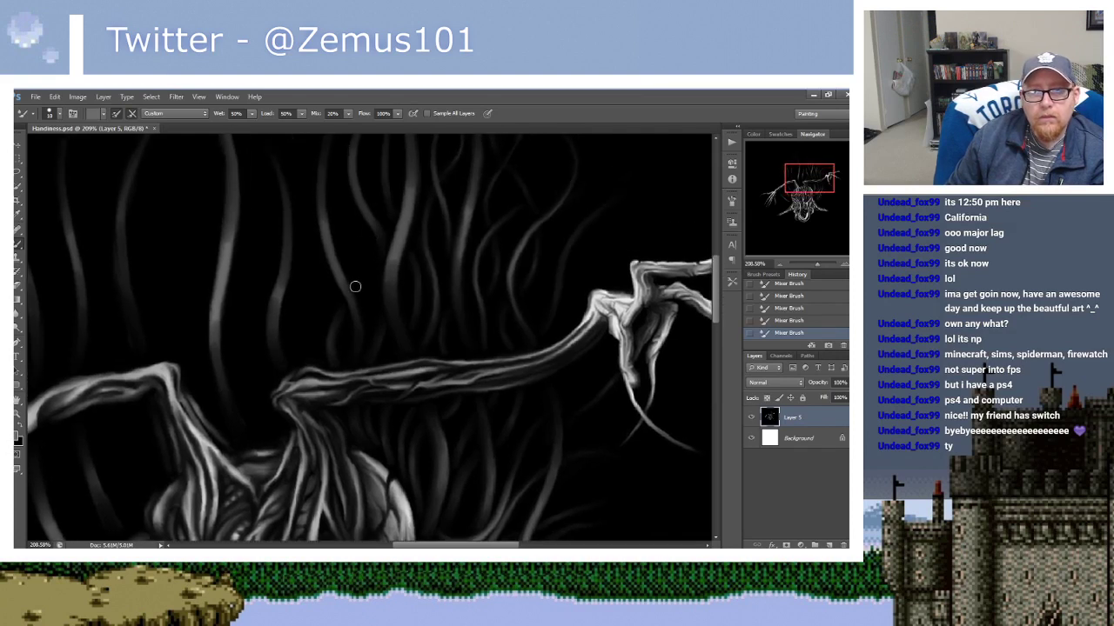
{"action": "left_click", "coordinate": [360, 232], "text": "alt"}
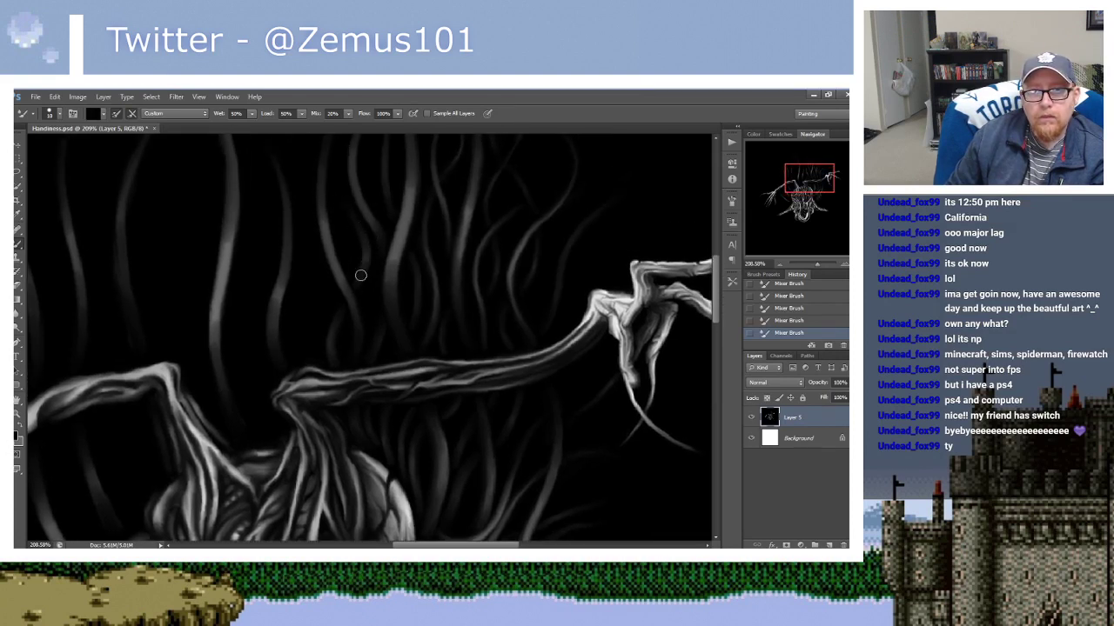
Sample grey from a tendril, re-sample background black, and reset the painting colour to black.
{"action": "left_click_drag", "start_coordinate": [367, 243], "coordinate": [350, 336]}
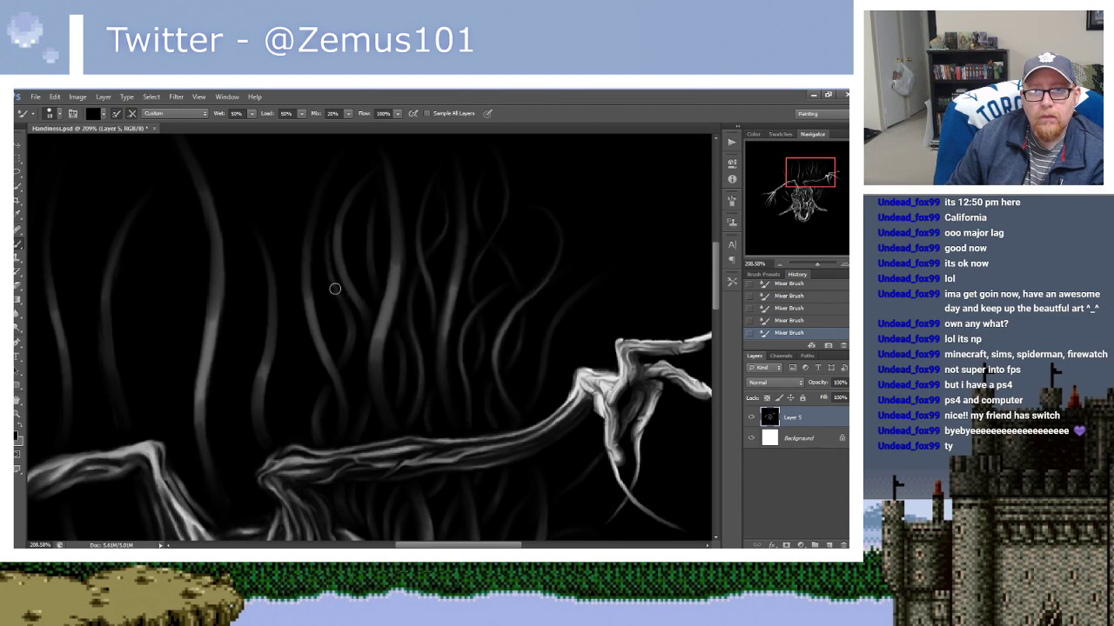
{"action": "left_click_drag", "start_coordinate": [319, 262], "coordinate": [323, 266]}
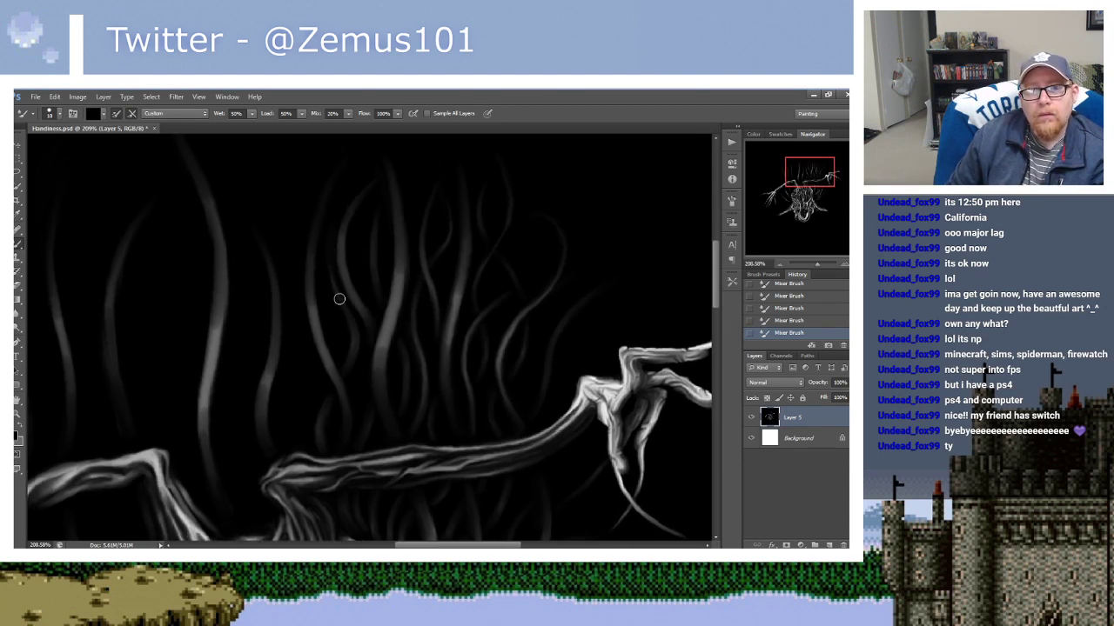
{"action": "scroll", "coordinate": [344, 231], "scroll_direction": "down", "scroll_amount": 1}
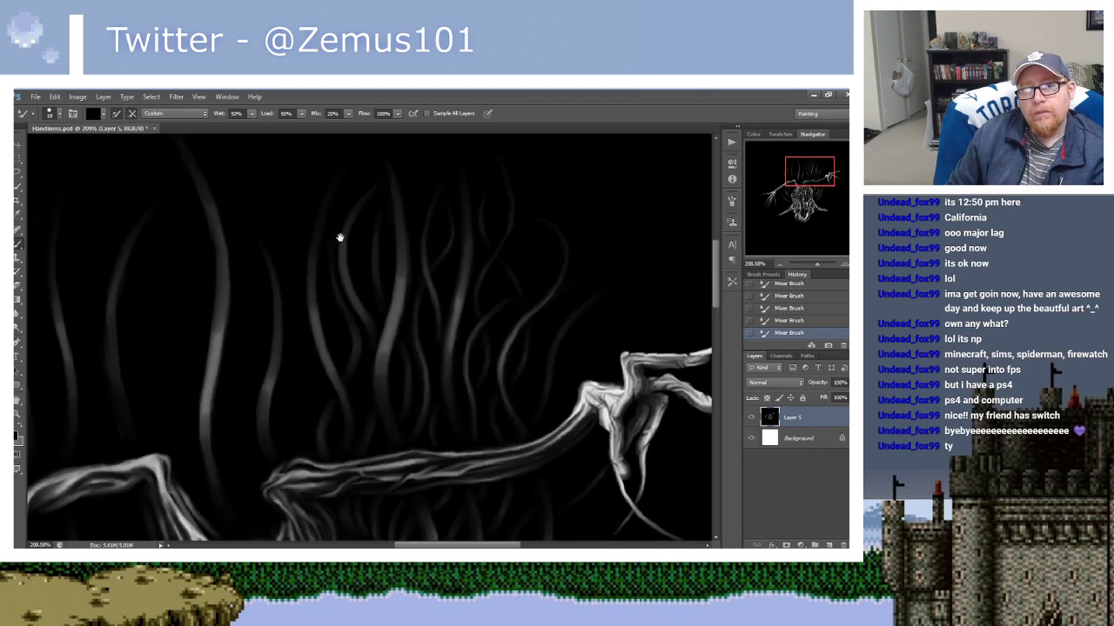
{"action": "scroll", "coordinate": [341, 230], "scroll_direction": "down", "scroll_amount": 2}
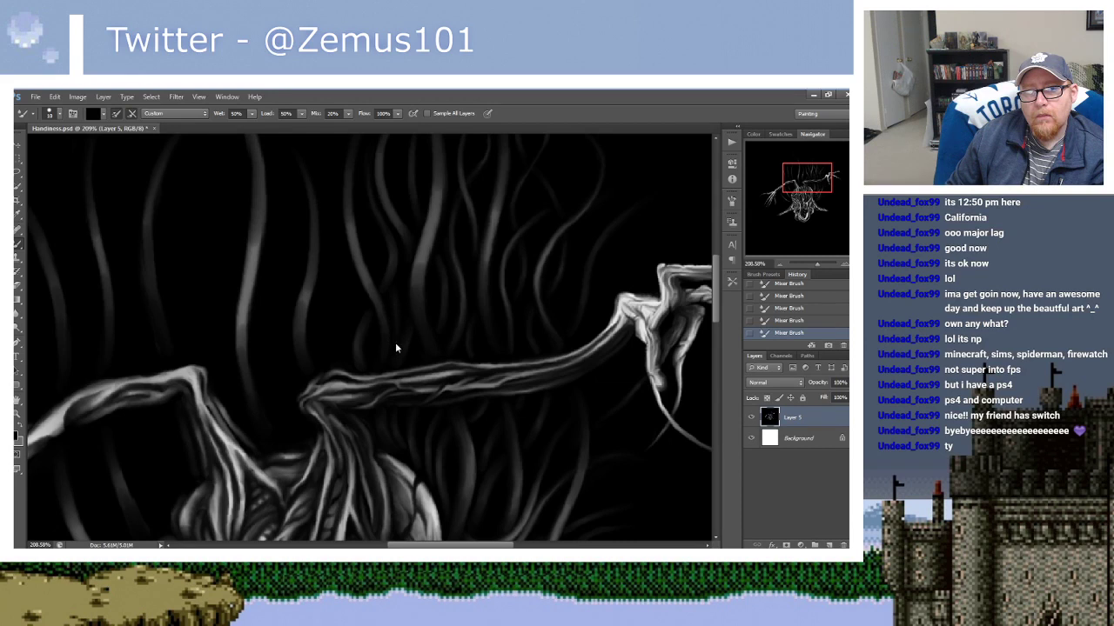
{"action": "left_click_drag", "start_coordinate": [410, 258], "coordinate": [404, 295]}
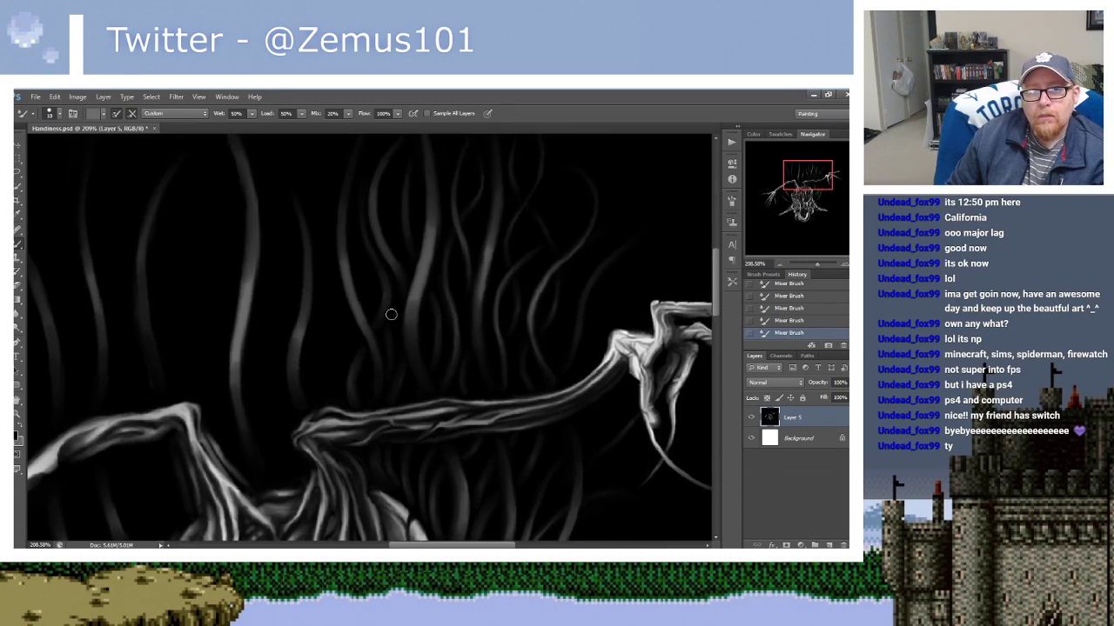
{"action": "left_click", "coordinate": [383, 308], "text": "alt"}
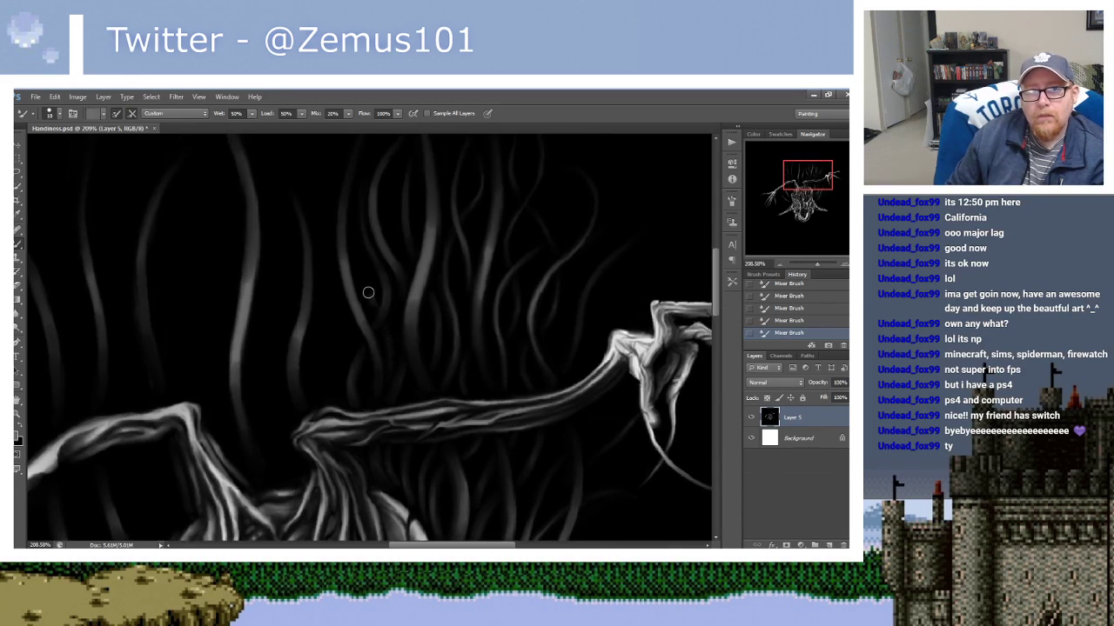
{"action": "left_click", "coordinate": [363, 277], "text": "alt"}
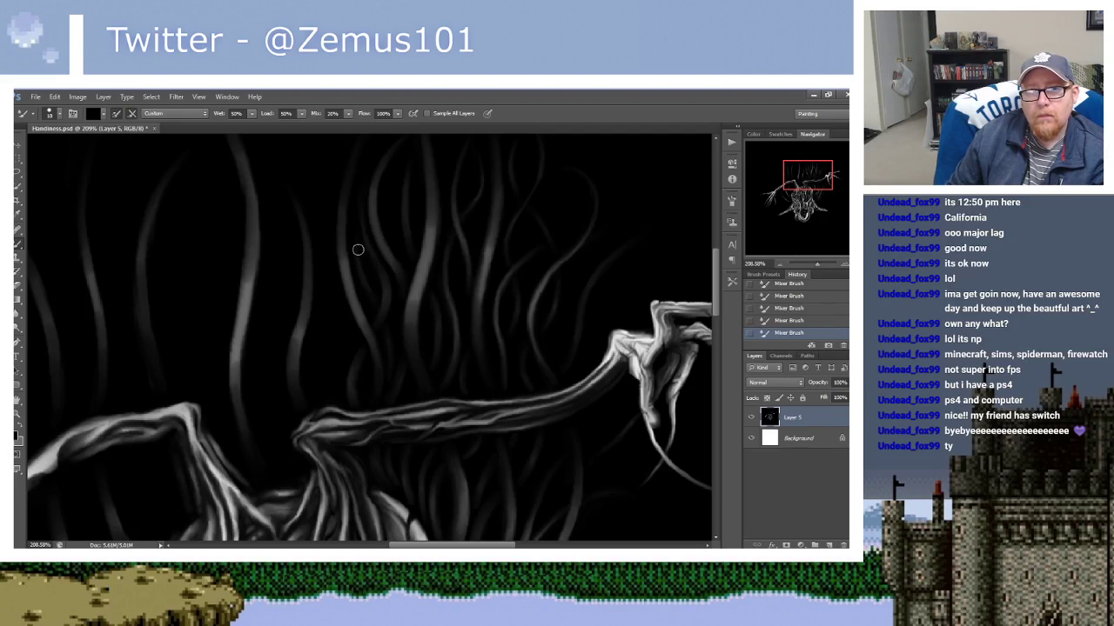
{"action": "left_click_drag", "start_coordinate": [377, 168], "coordinate": [367, 207]}
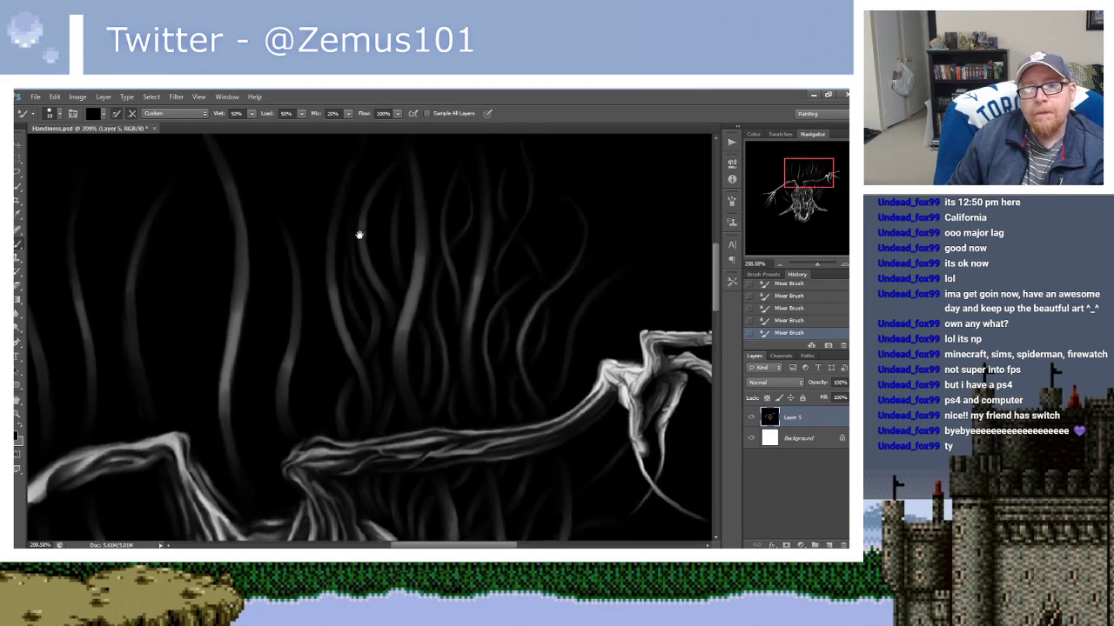
{"action": "key", "text": "x"}
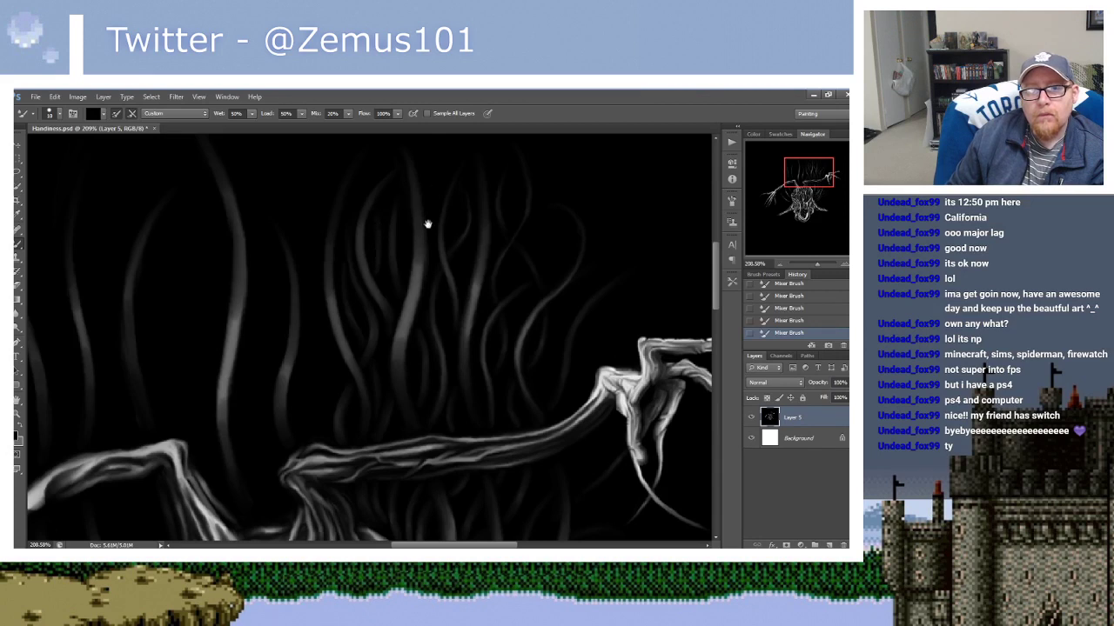
{"action": "left_click_drag", "start_coordinate": [427, 224], "coordinate": [405, 276]}
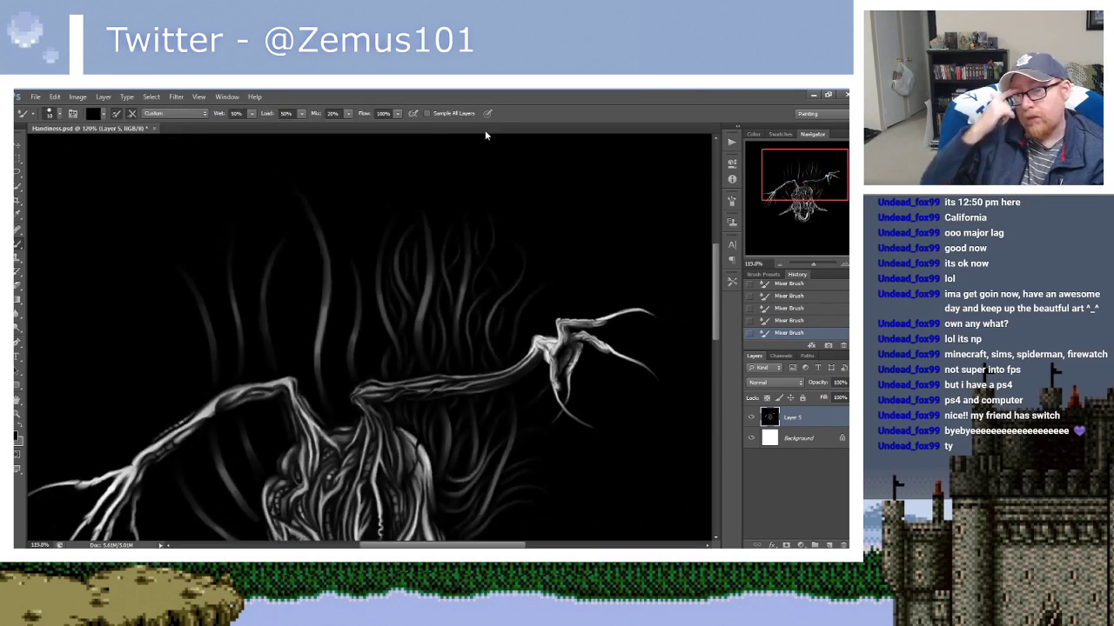
Blend the tendrils above the branch on Layer 5, undoing one stroke and re-sampling grey and black.
{"action": "mouse_move", "coordinate": [428, 261]}
{"action": "left_mouse_down"}
{"action": "mouse_move", "coordinate": [452, 261]}
{"action": "mouse_move", "coordinate": [387, 301]}
{"action": "mouse_move", "coordinate": [378, 335]}
{"action": "left_mouse_up"}
{"action": "mouse_move", "coordinate": [368, 229]}
{"action": "left_mouse_down"}
{"action": "mouse_move", "coordinate": [345, 263]}
{"action": "mouse_move", "coordinate": [369, 256]}
{"action": "mouse_move", "coordinate": [348, 218]}
{"action": "left_mouse_up"}
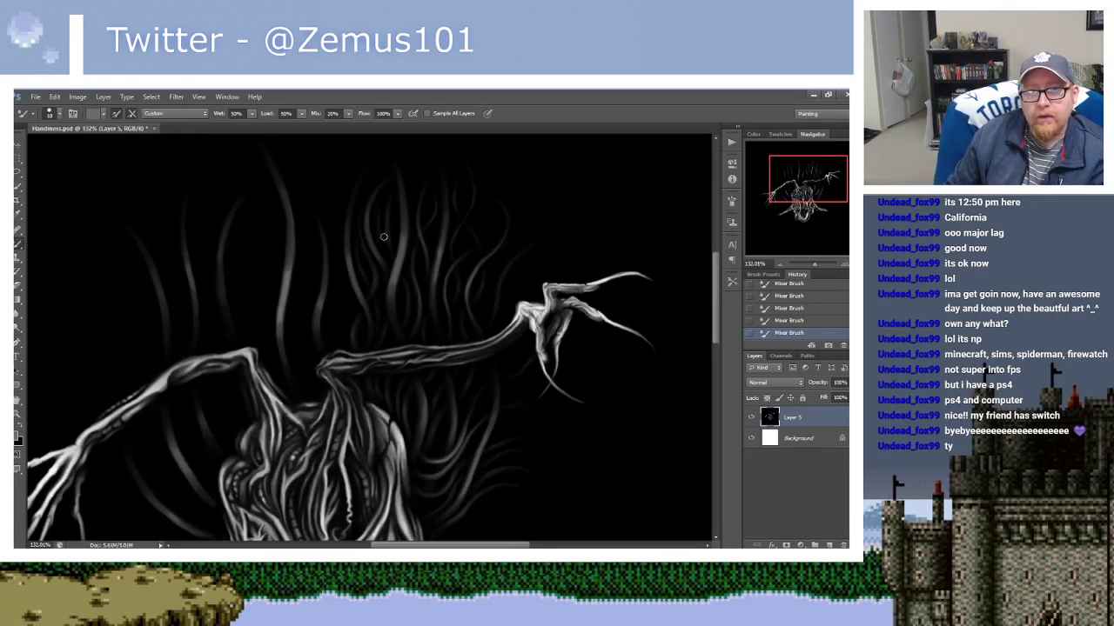
{"action": "mouse_move", "coordinate": [394, 238]}
{"action": "left_mouse_down"}
{"action": "mouse_move", "coordinate": [398, 264]}
{"action": "mouse_move", "coordinate": [410, 267]}
{"action": "left_mouse_up"}
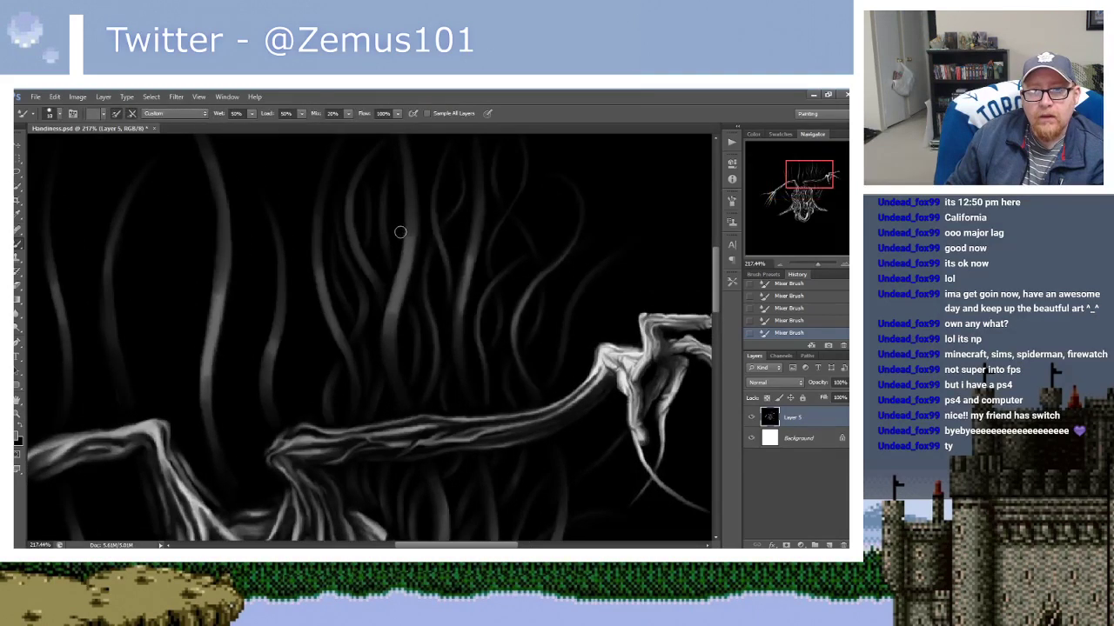
{"action": "key", "text": "ctrl+z"}
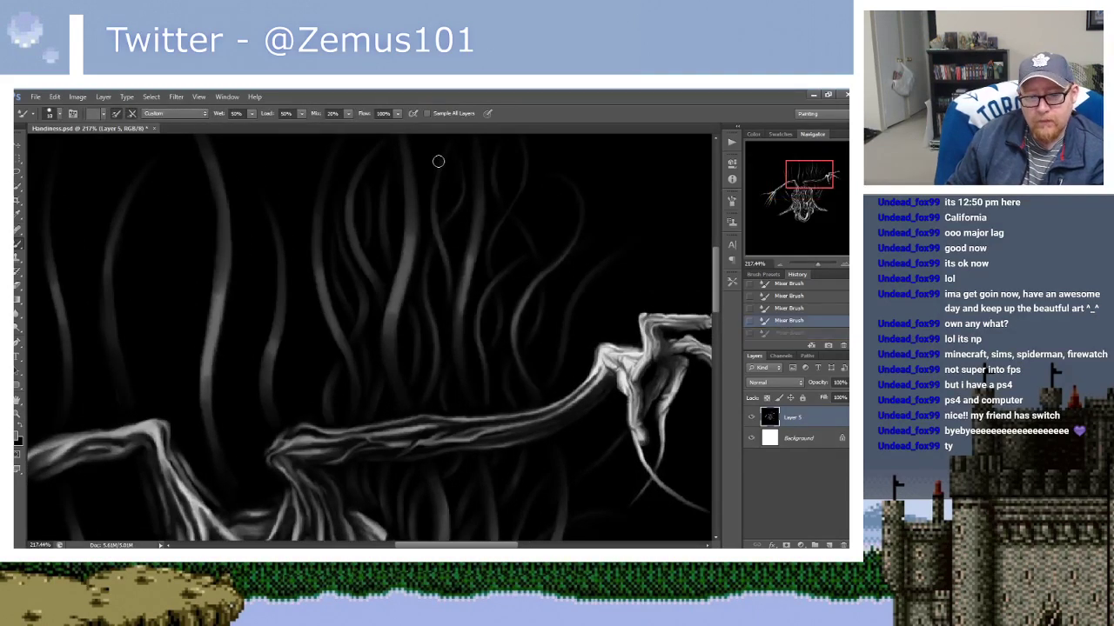
{"action": "left_click", "coordinate": [402, 203], "text": "alt"}
{"action": "left_click_drag", "start_coordinate": [403, 229], "coordinate": [403, 238]}
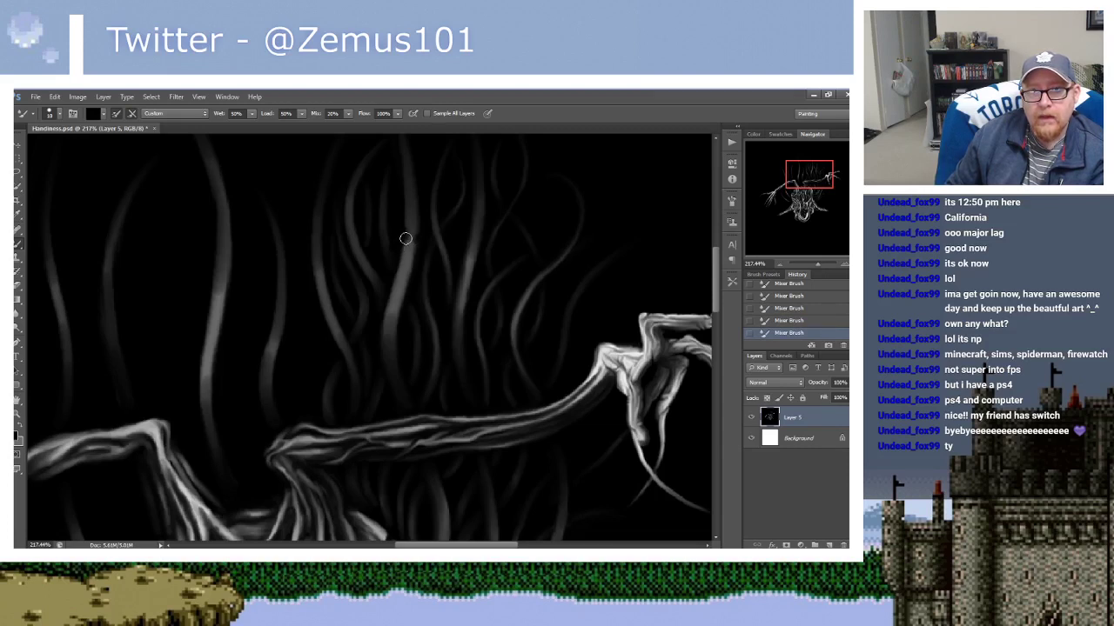
{"action": "left_click", "coordinate": [412, 223], "text": "alt"}
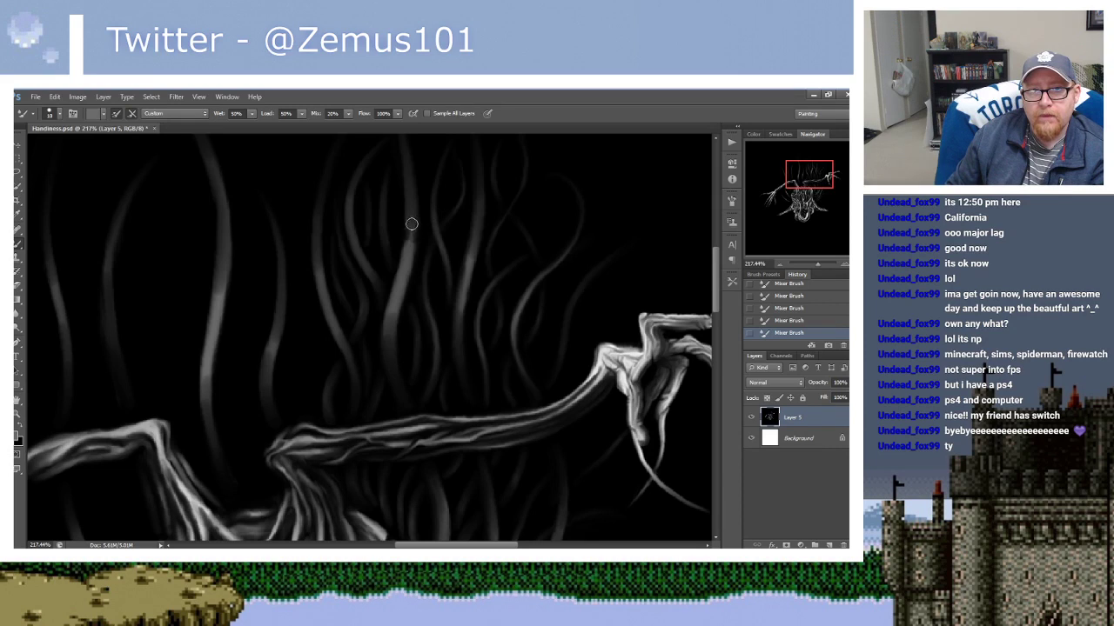
{"action": "left_click", "coordinate": [402, 232], "text": "alt"}
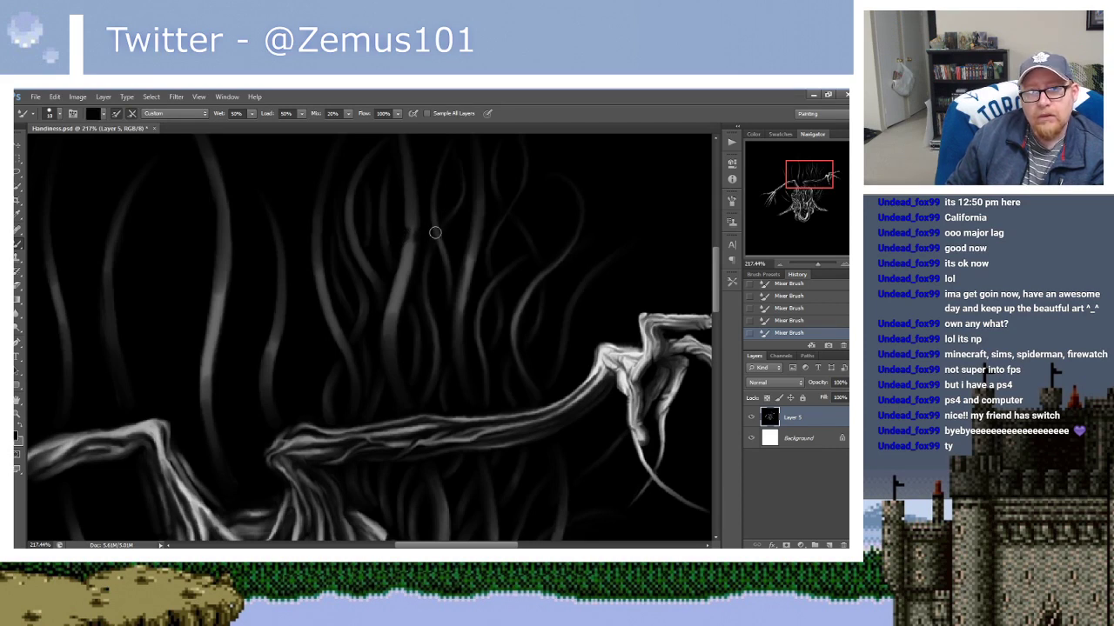
{"action": "scroll", "coordinate": [435, 232], "scroll_direction": "down", "scroll_amount": 1}
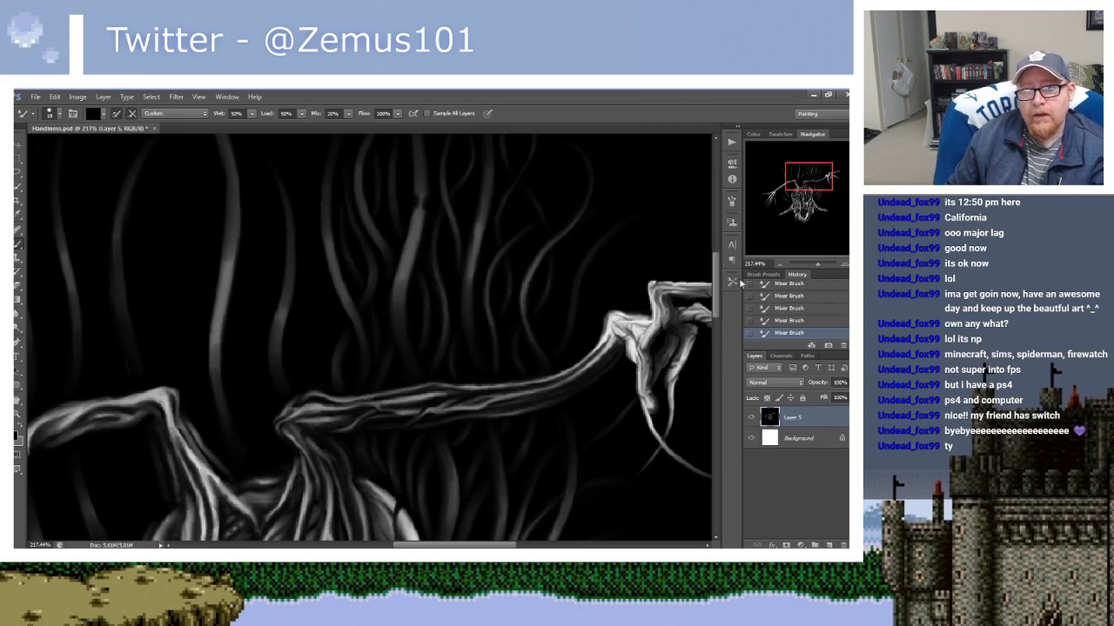
Step back through History to remove the latest blending strokes, toggling the last one to compare.
{"action": "key", "text": "ctrl+alt+z"}
{"action": "key", "text": "ctrl+alt+z"}
{"action": "key", "text": "ctrl+alt+z"}
{"action": "key", "text": "ctrl+z"}
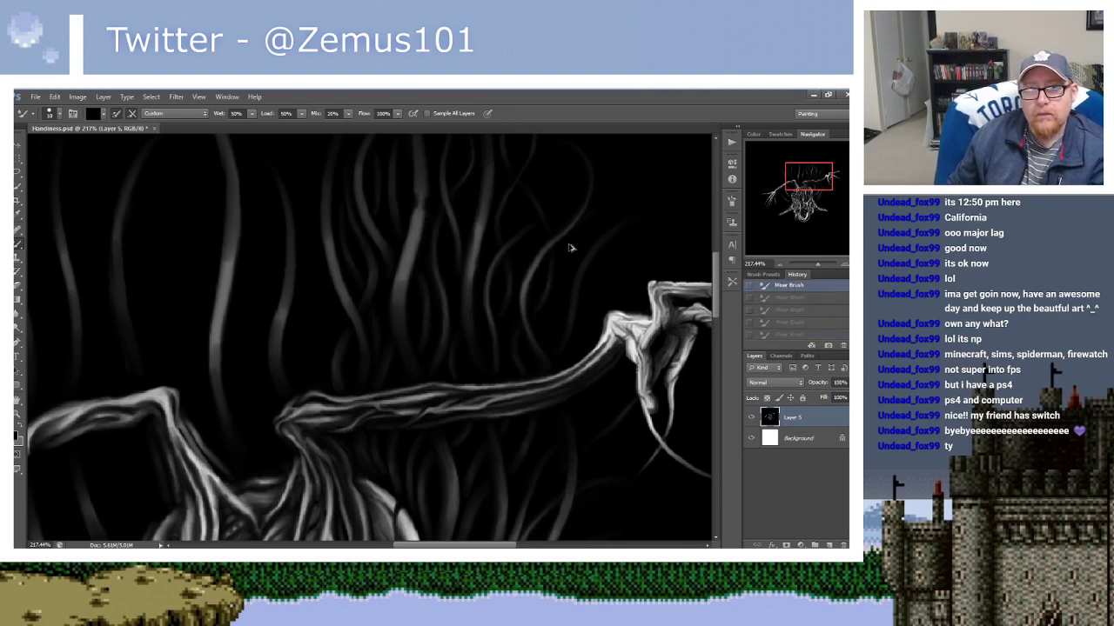
{"action": "key", "text": "ctrl+z"}
{"action": "key", "text": "ctrl+z"}
{"action": "key", "text": "ctrl+z"}
{"action": "key", "text": "ctrl+z"}
{"action": "key", "text": "ctrl+z"}
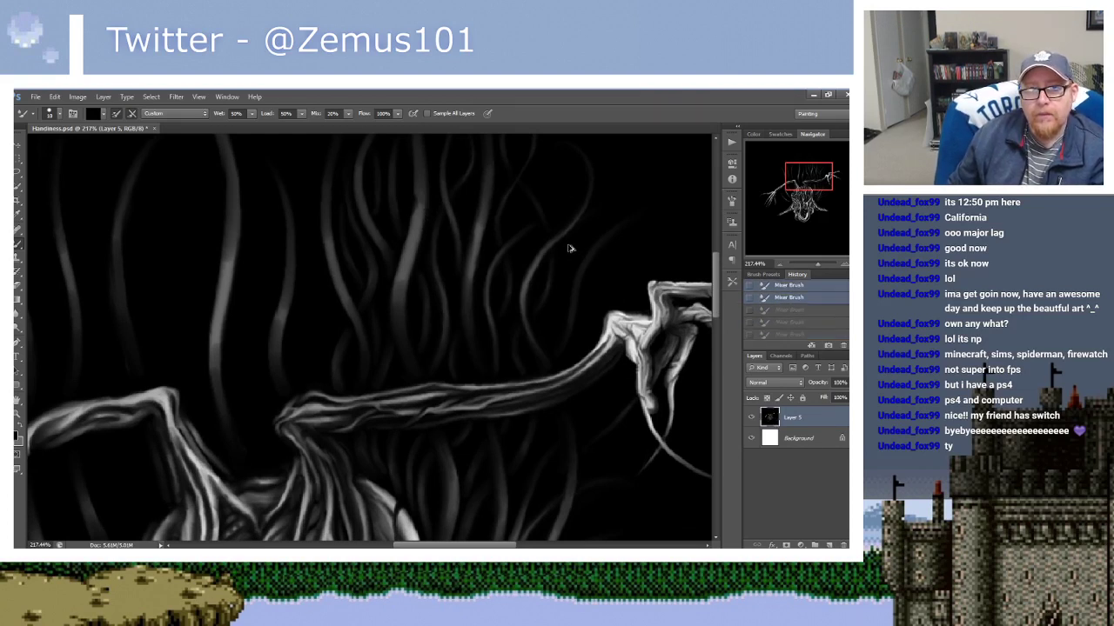
{"action": "key", "text": "ctrl+z"}
{"action": "key", "text": "ctrl+z"}
{"action": "key", "text": "ctrl+z"}
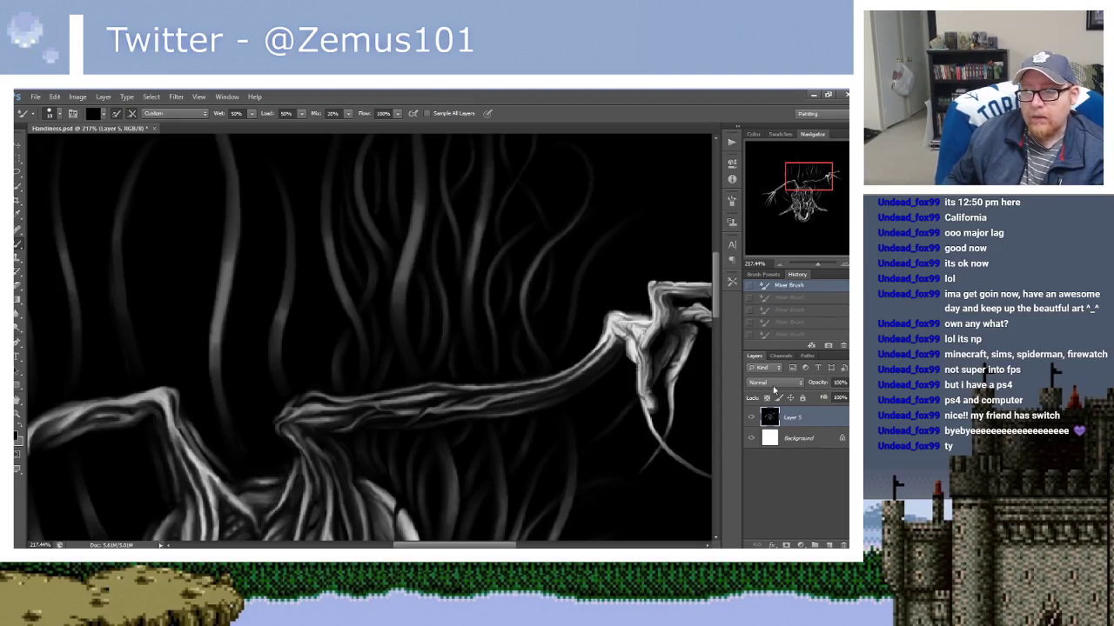
{"action": "left_click_drag", "start_coordinate": [679, 236], "coordinate": [528, 232]}
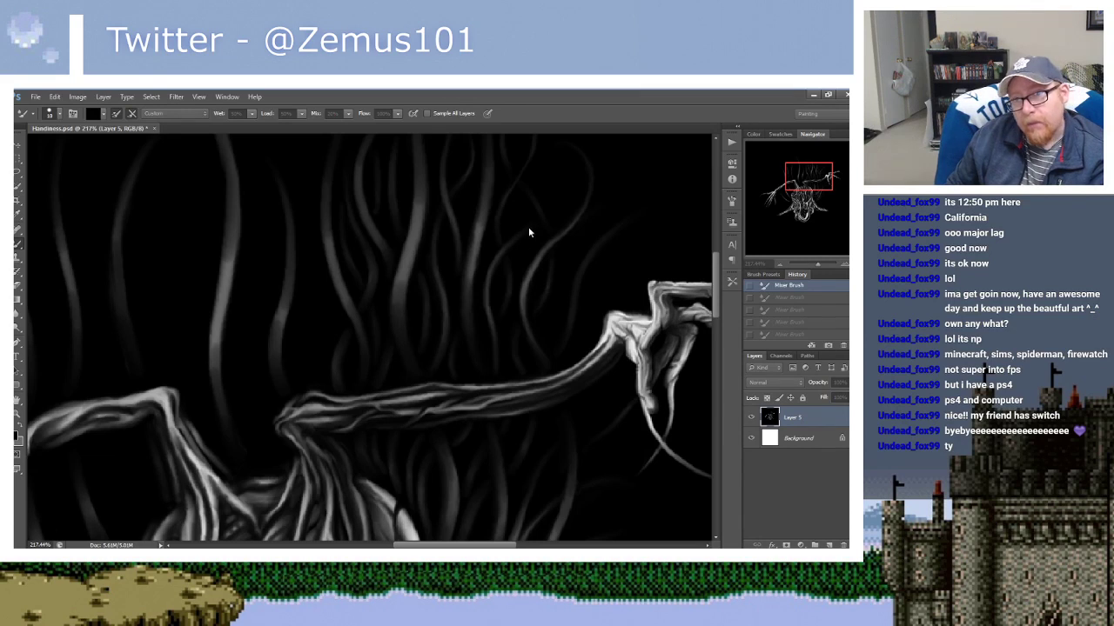
Duplicate Layer 5 as a backup, then undo the duplicate so only Layer 5 remains.
{"action": "key", "text": "ctrl+j"}
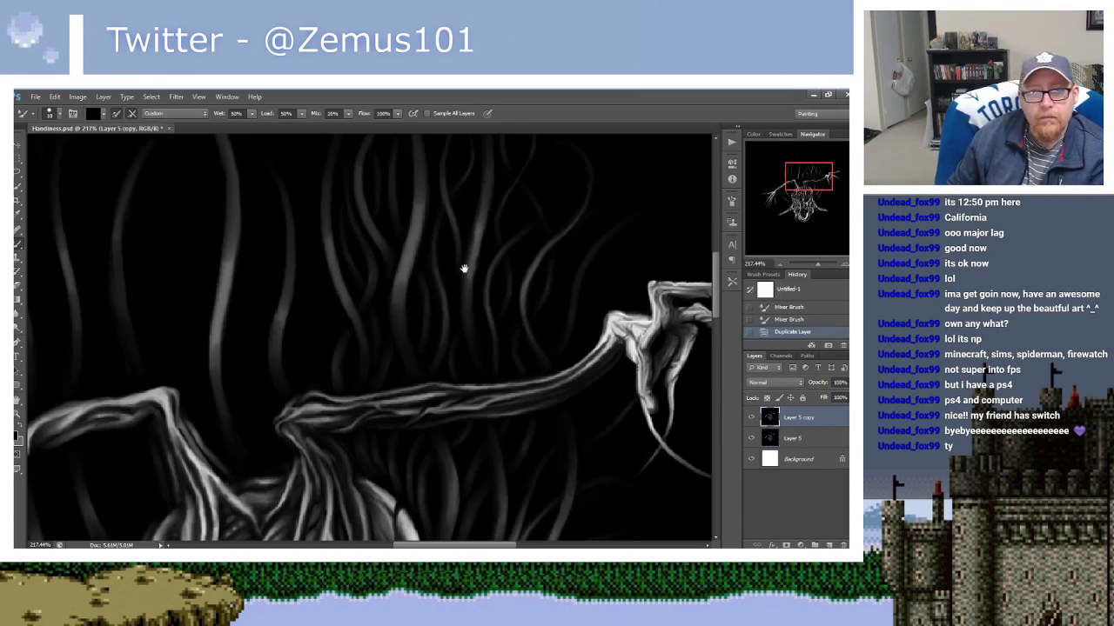
{"action": "mouse_move", "coordinate": [465, 267]}
{"action": "left_mouse_down"}
{"action": "mouse_move", "coordinate": [423, 310]}
{"action": "mouse_move", "coordinate": [436, 289]}
{"action": "left_mouse_up"}
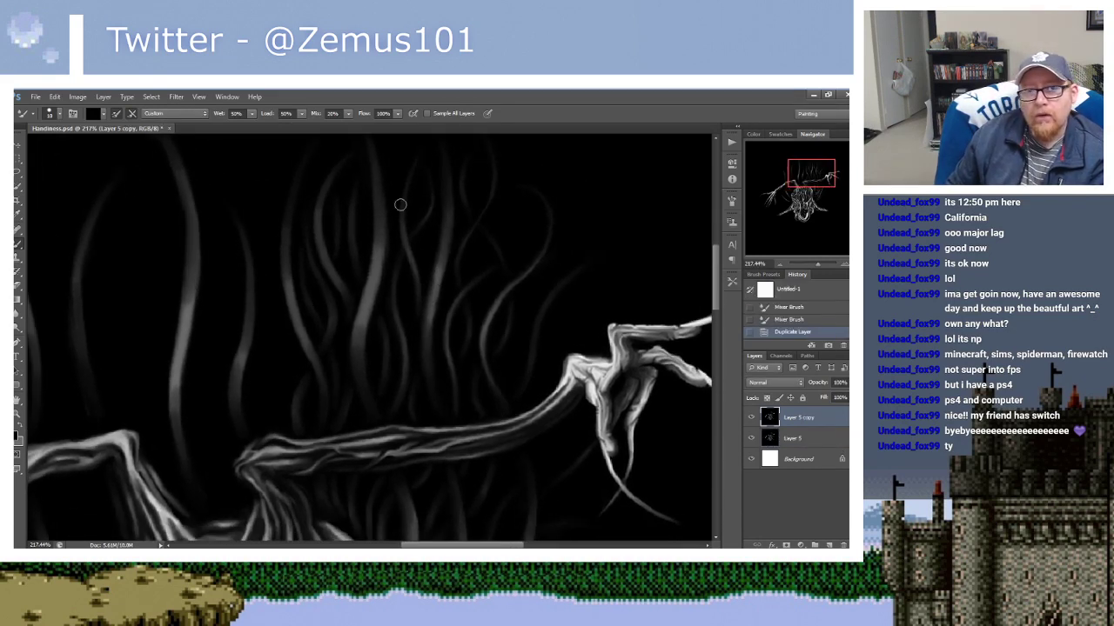
{"action": "left_click_drag", "start_coordinate": [405, 330], "coordinate": [428, 293]}
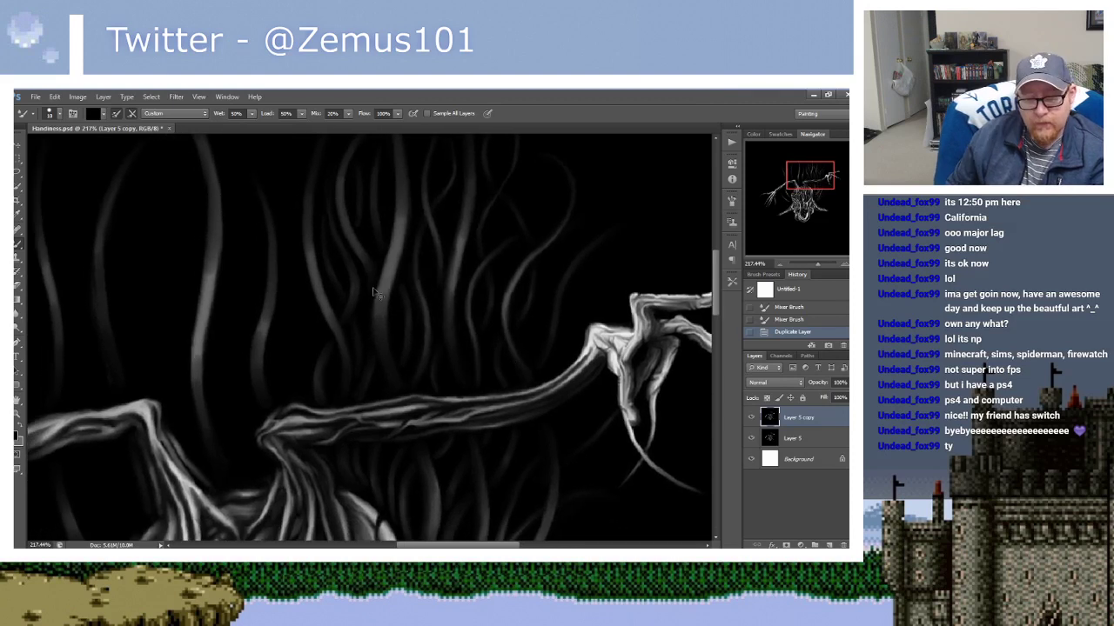
{"action": "key", "text": "ctrl+z"}
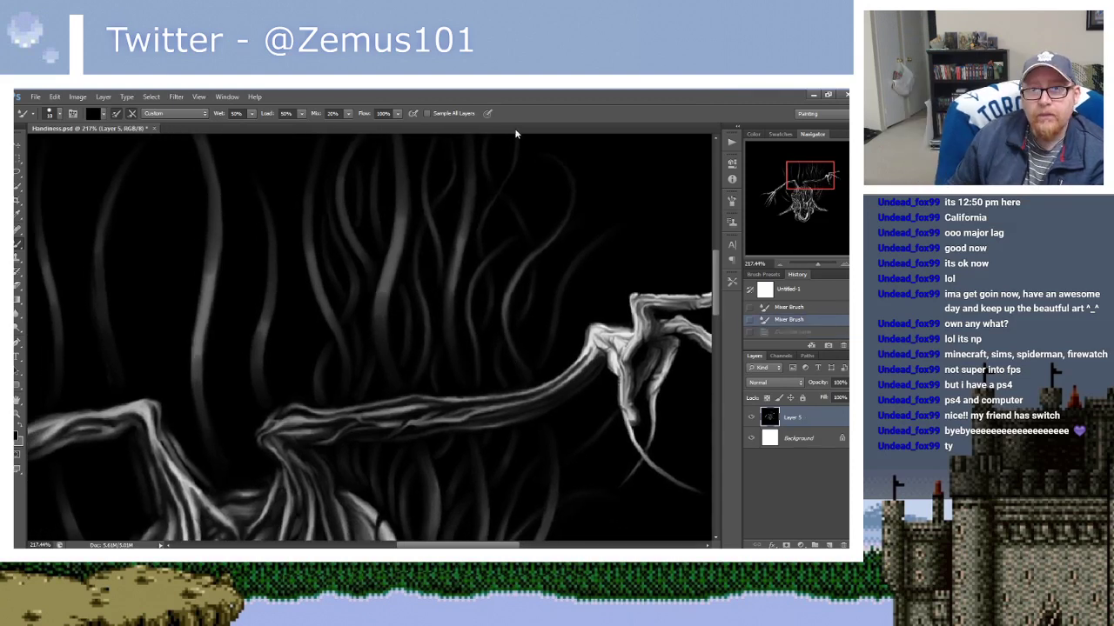
Paint a light tendril rising from the branch and soften it with short blending strokes.
{"action": "left_click_drag", "start_coordinate": [412, 331], "coordinate": [460, 353]}
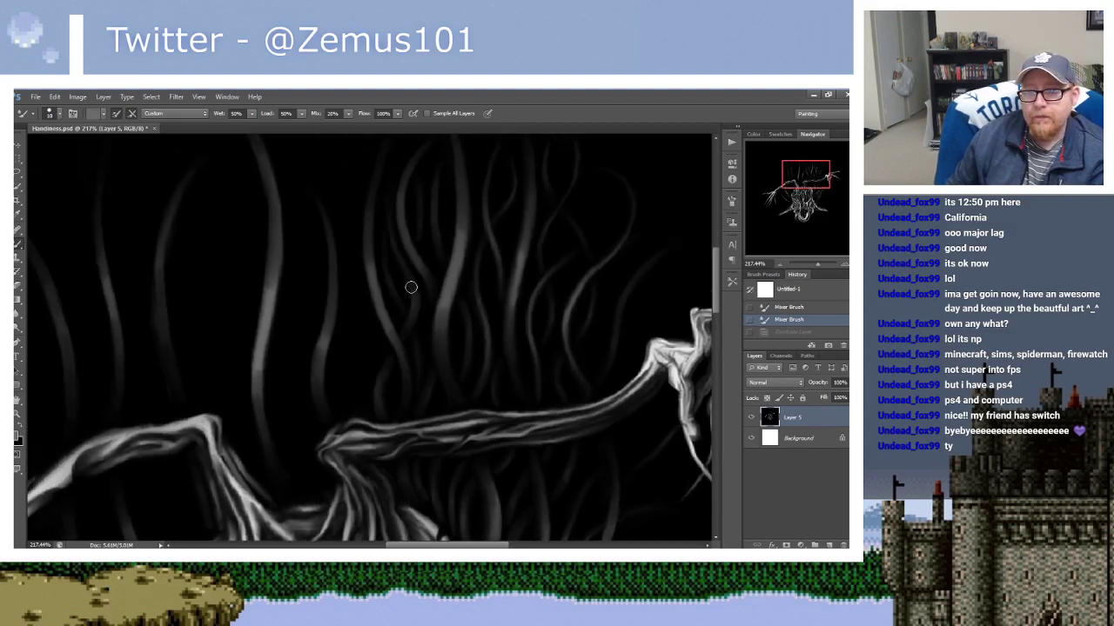
{"action": "scroll", "coordinate": [411, 287], "scroll_direction": "up", "scroll_amount": 3}
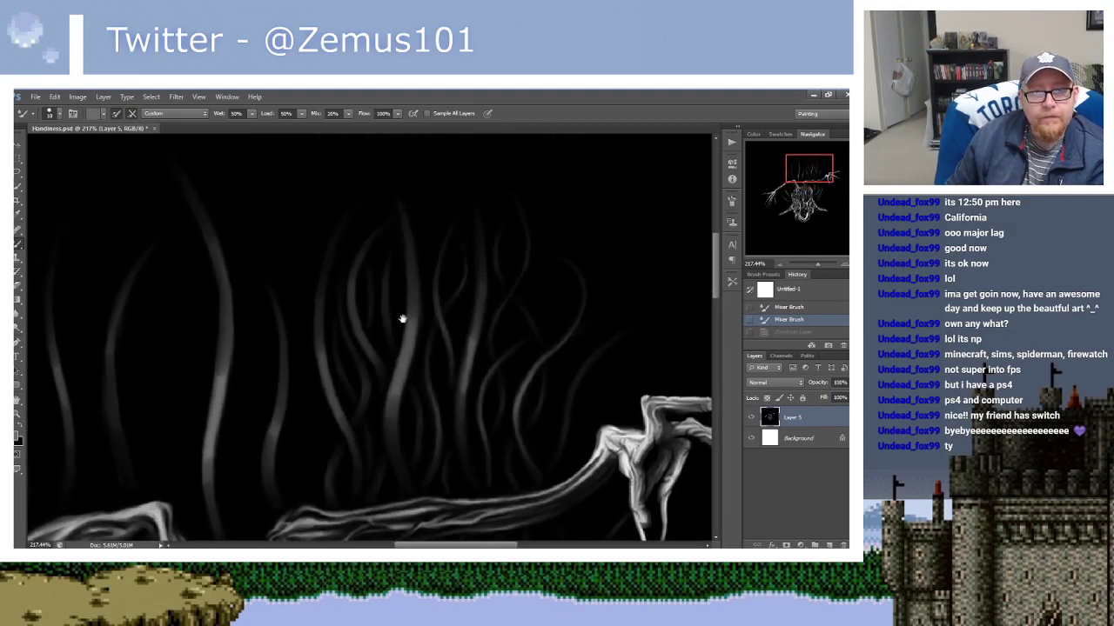
{"action": "scroll", "coordinate": [402, 320], "scroll_direction": "down", "scroll_amount": 3}
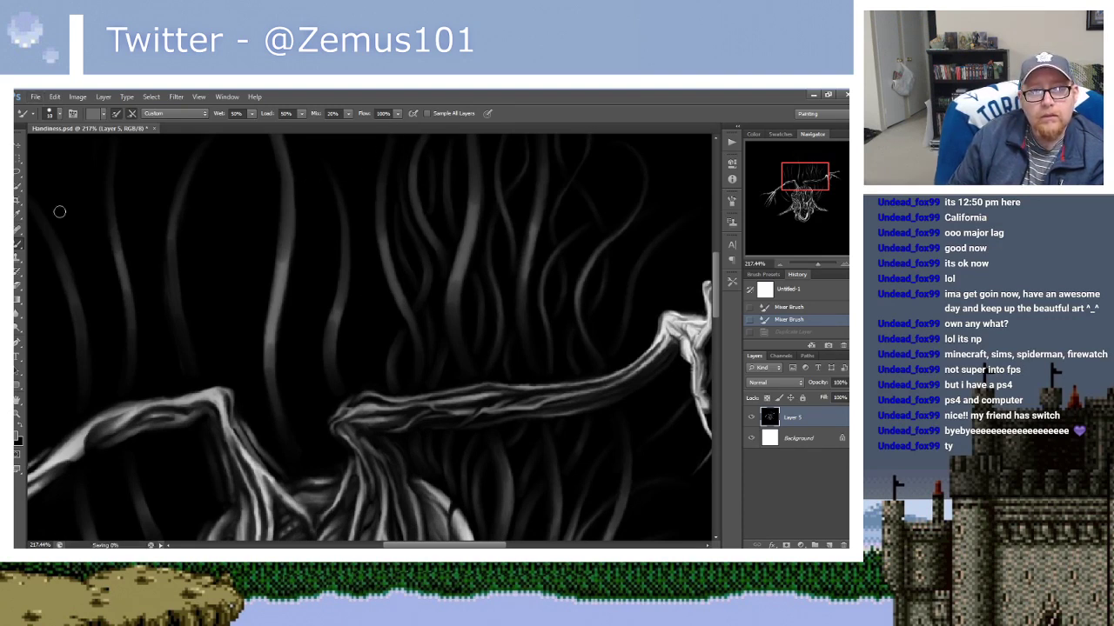
{"action": "mouse_move", "coordinate": [448, 393]}
{"action": "left_mouse_down"}
{"action": "mouse_move", "coordinate": [438, 258]}
{"action": "mouse_move", "coordinate": [378, 406]}
{"action": "left_mouse_up"}
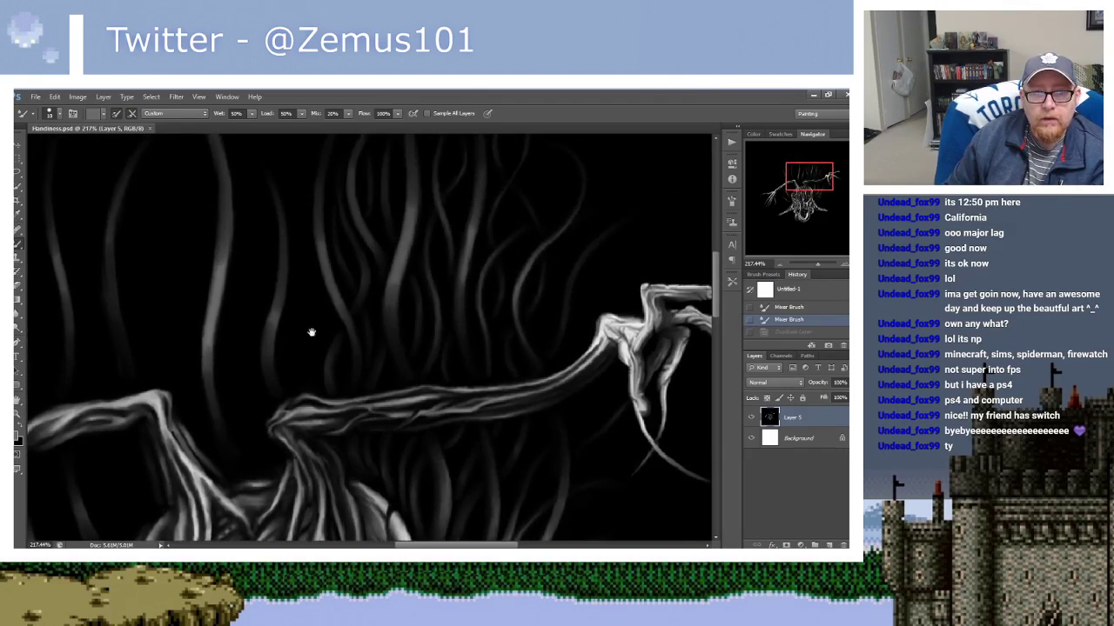
{"action": "left_click_drag", "start_coordinate": [289, 324], "coordinate": [310, 360]}
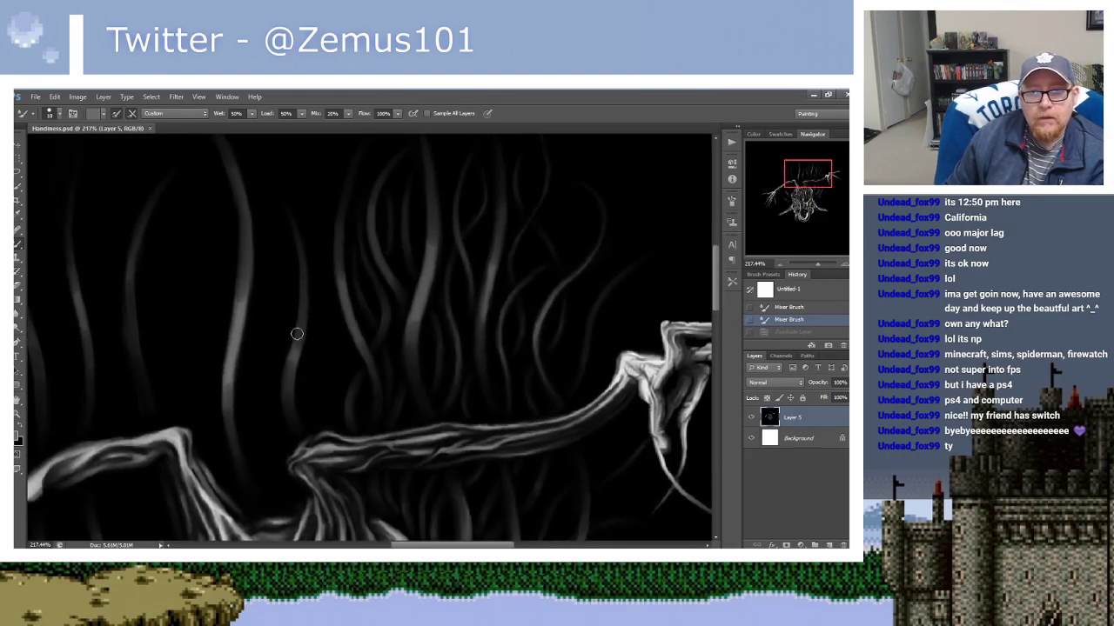
{"action": "mouse_move", "coordinate": [321, 298]}
{"action": "left_mouse_down"}
{"action": "mouse_move", "coordinate": [388, 482]}
{"action": "mouse_move", "coordinate": [377, 255]}
{"action": "left_mouse_up"}
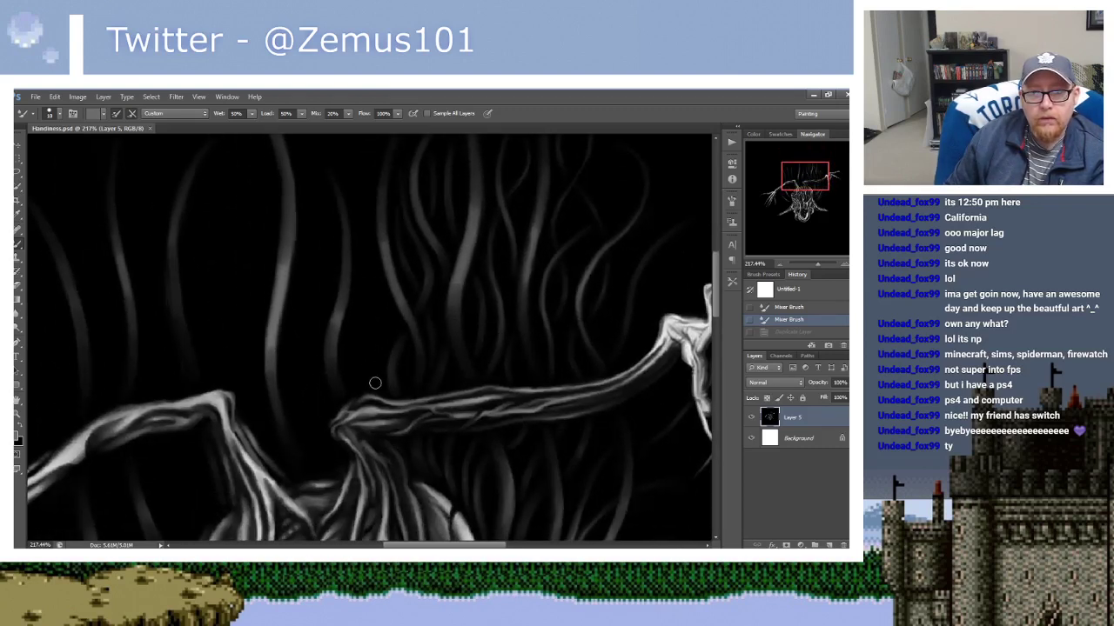
{"action": "left_click_drag", "start_coordinate": [378, 385], "coordinate": [360, 255]}
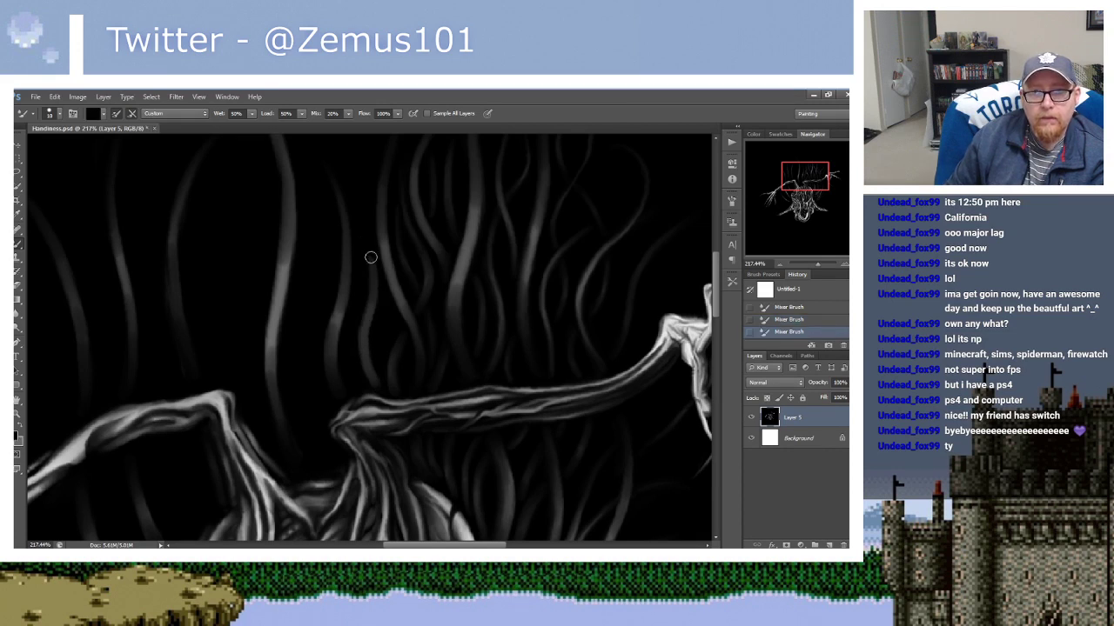
{"action": "left_click_drag", "start_coordinate": [371, 255], "coordinate": [360, 293]}
{"action": "left_click_drag", "start_coordinate": [377, 386], "coordinate": [366, 354]}
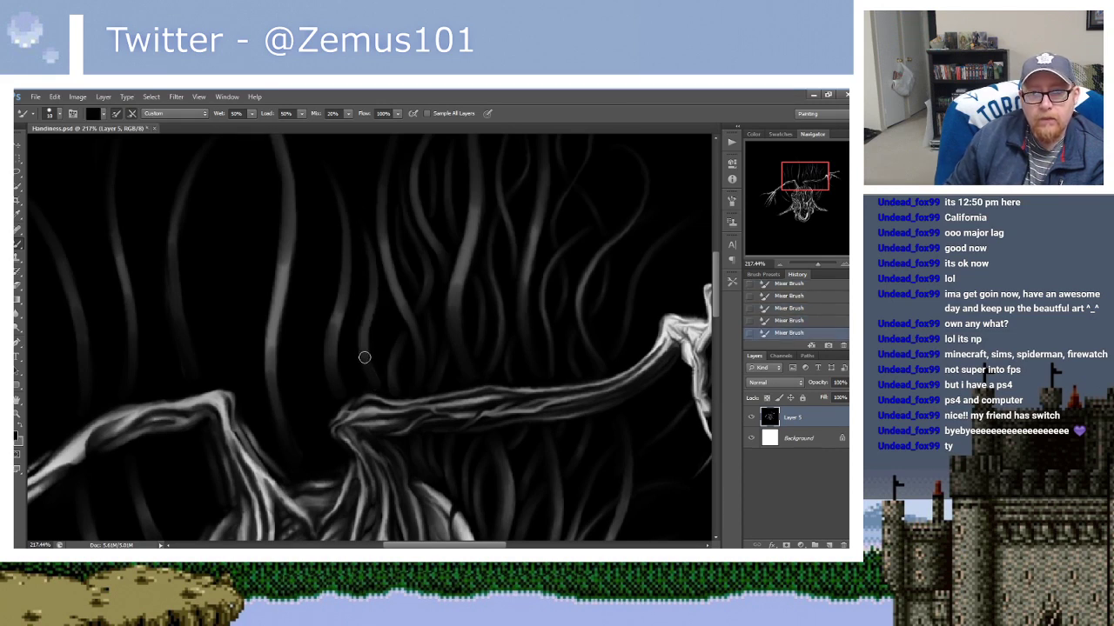
{"action": "left_click_drag", "start_coordinate": [380, 314], "coordinate": [374, 375]}
{"action": "left_click_drag", "start_coordinate": [366, 366], "coordinate": [370, 354]}
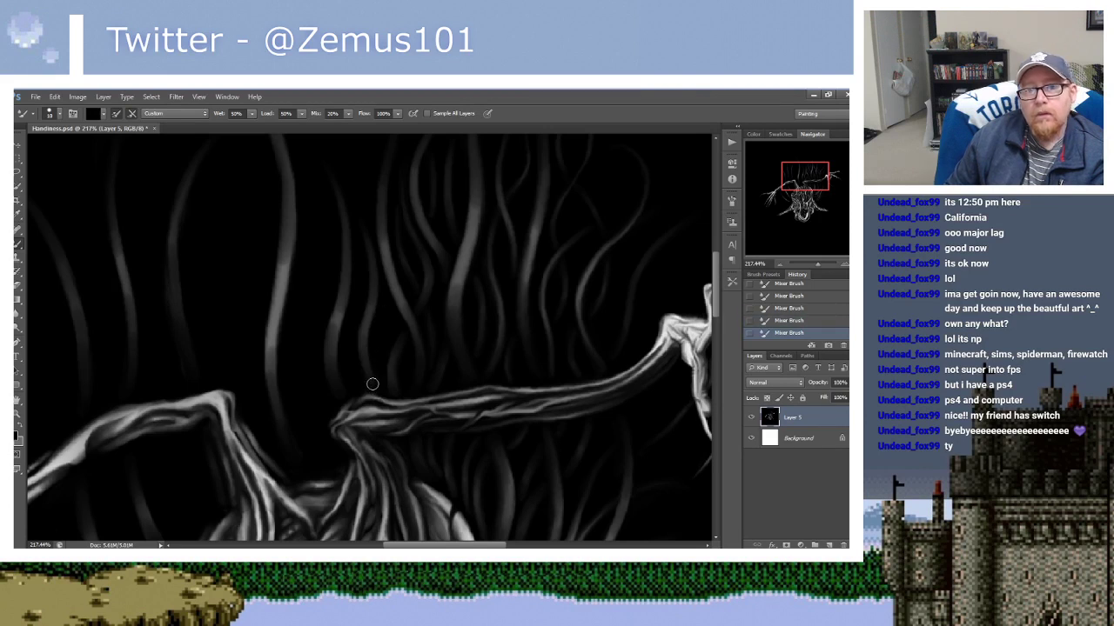
Paint a new curving grey tendril up through the upper cluster, curling into a hook.
{"action": "scroll", "coordinate": [377, 306], "scroll_direction": "up", "scroll_amount": 1}
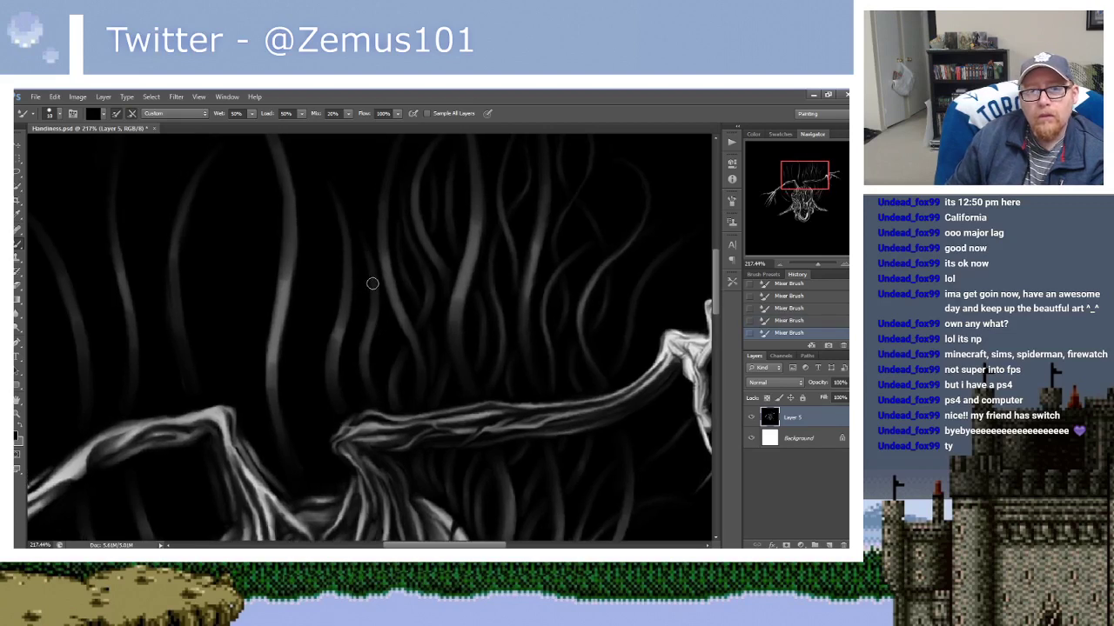
{"action": "left_click_drag", "start_coordinate": [399, 194], "coordinate": [426, 176]}
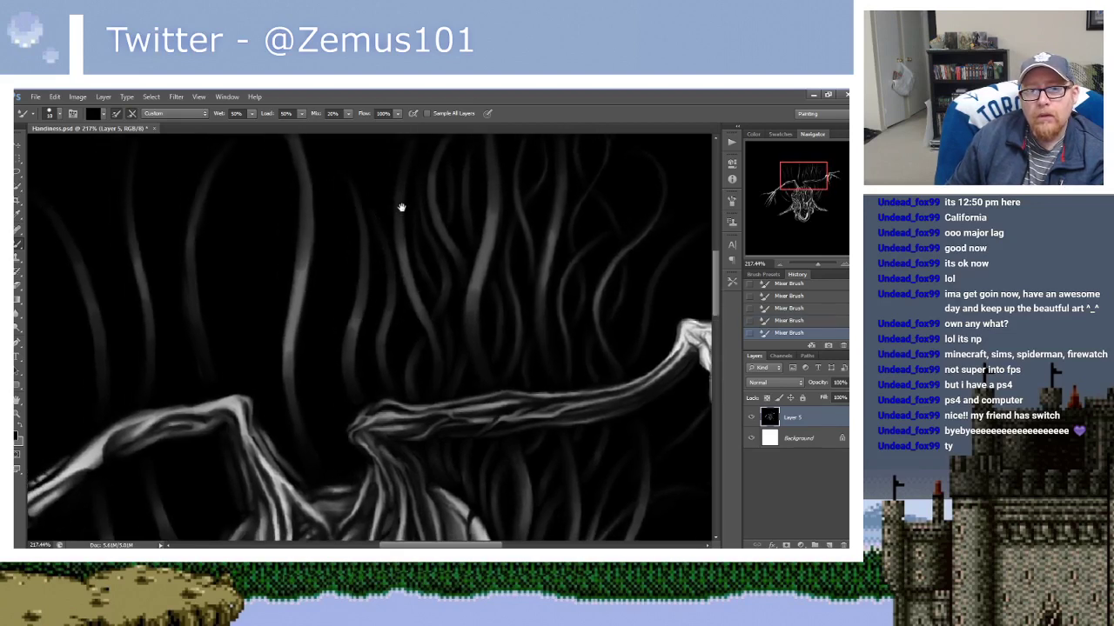
{"action": "left_click_drag", "start_coordinate": [410, 378], "coordinate": [416, 310]}
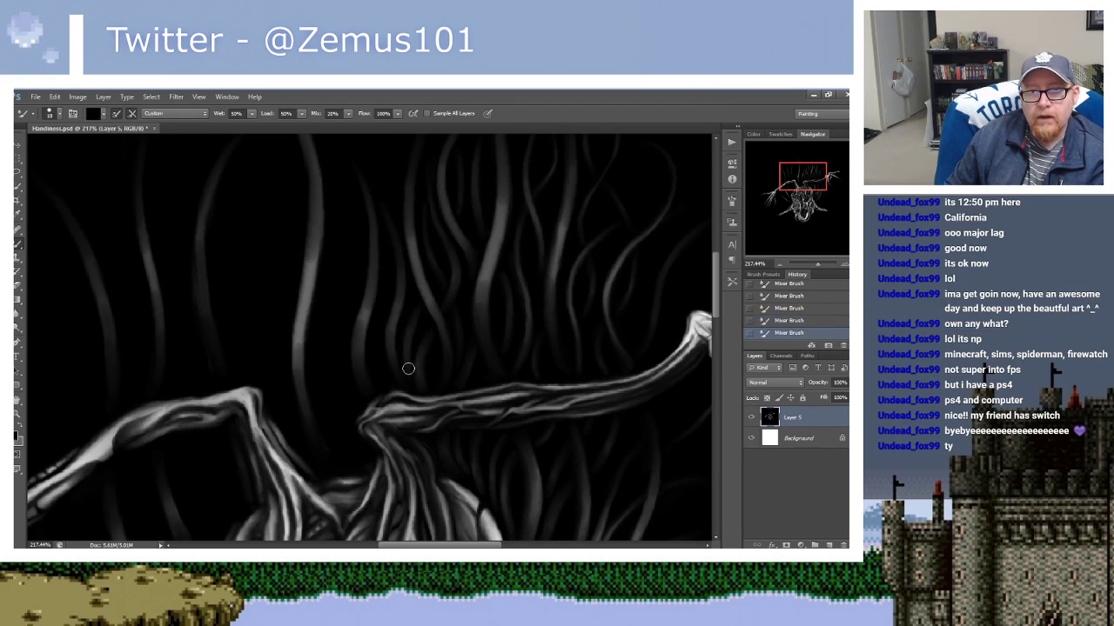
{"action": "scroll", "coordinate": [427, 270], "scroll_direction": "up", "scroll_amount": 2}
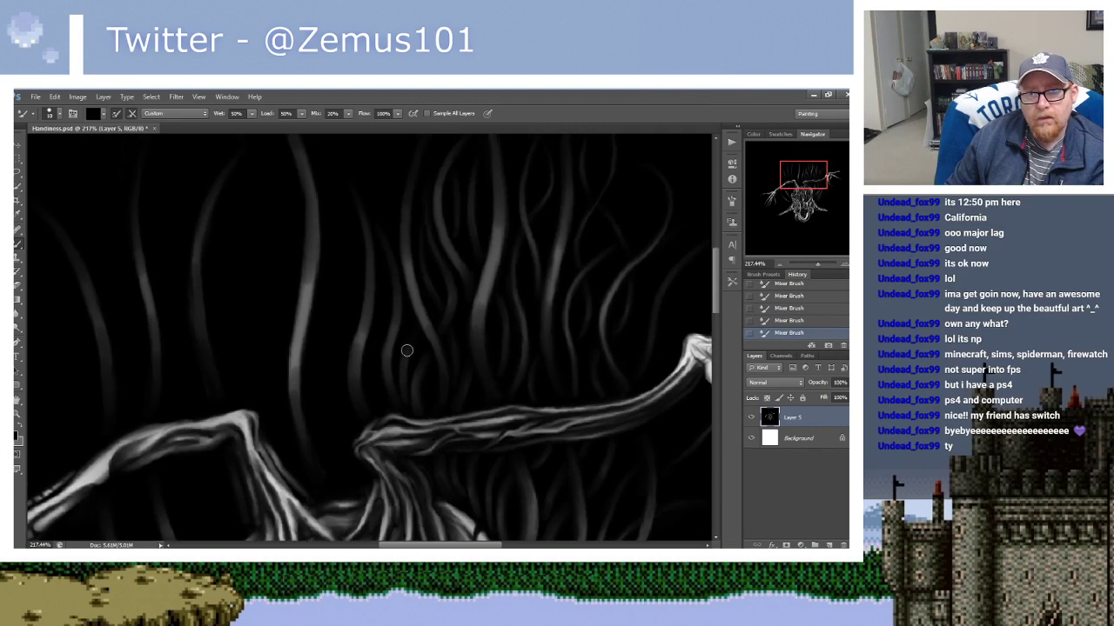
{"action": "scroll", "coordinate": [409, 300], "scroll_direction": "up", "scroll_amount": 3}
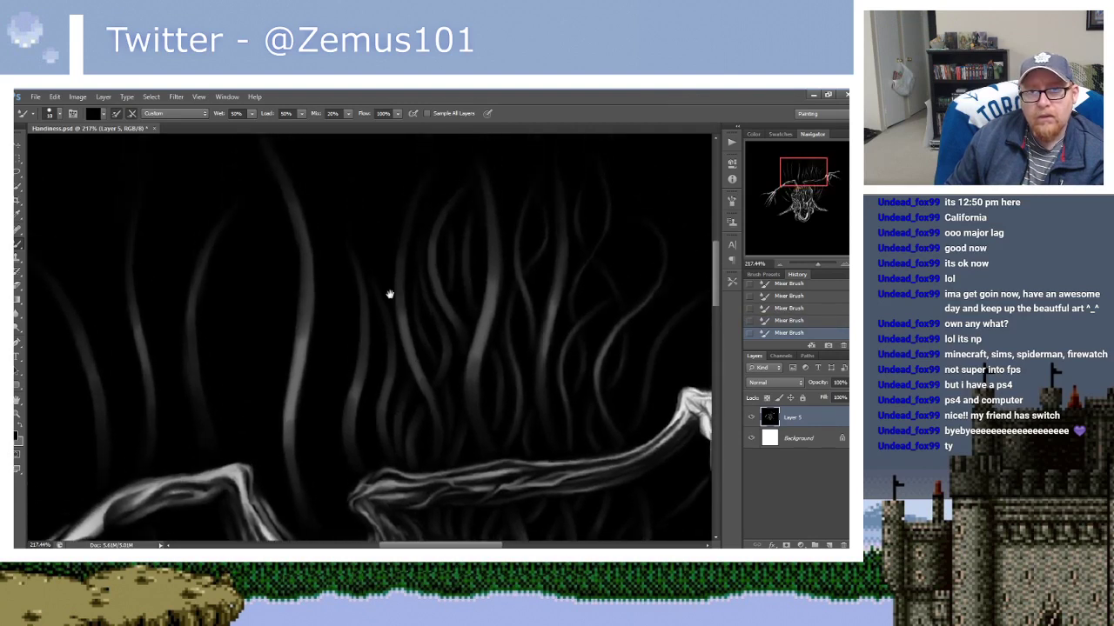
{"action": "scroll", "coordinate": [388, 279], "scroll_direction": "up", "scroll_amount": 3}
{"action": "left_click_drag", "start_coordinate": [381, 325], "coordinate": [373, 231]}
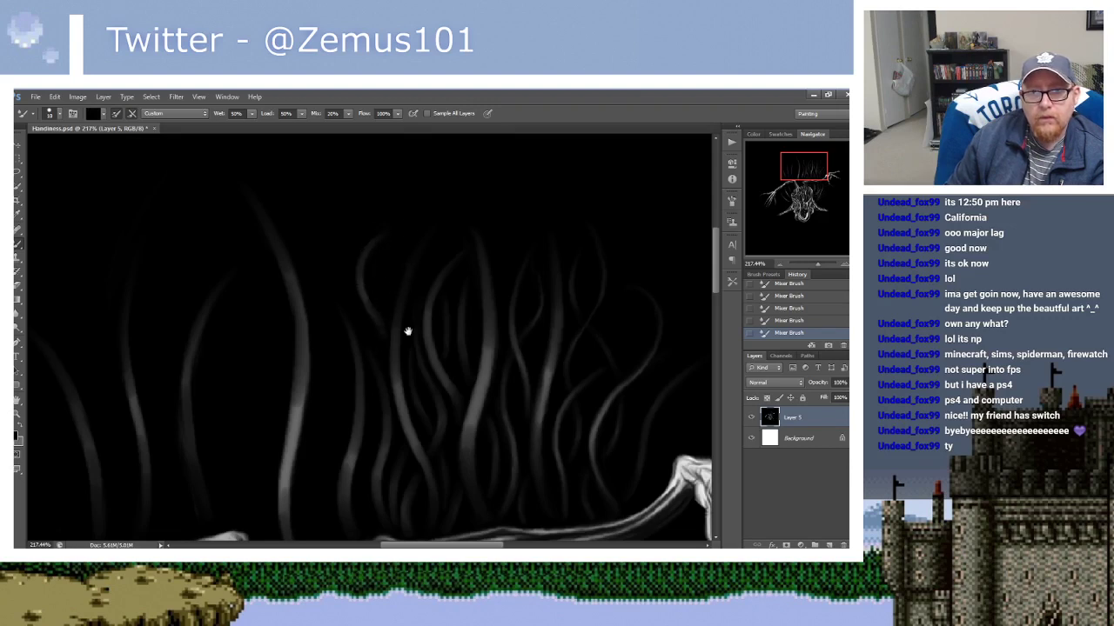
{"action": "scroll", "coordinate": [418, 314], "scroll_direction": "down", "scroll_amount": 2}
{"action": "scroll", "coordinate": [429, 293], "scroll_direction": "up", "scroll_amount": 2}
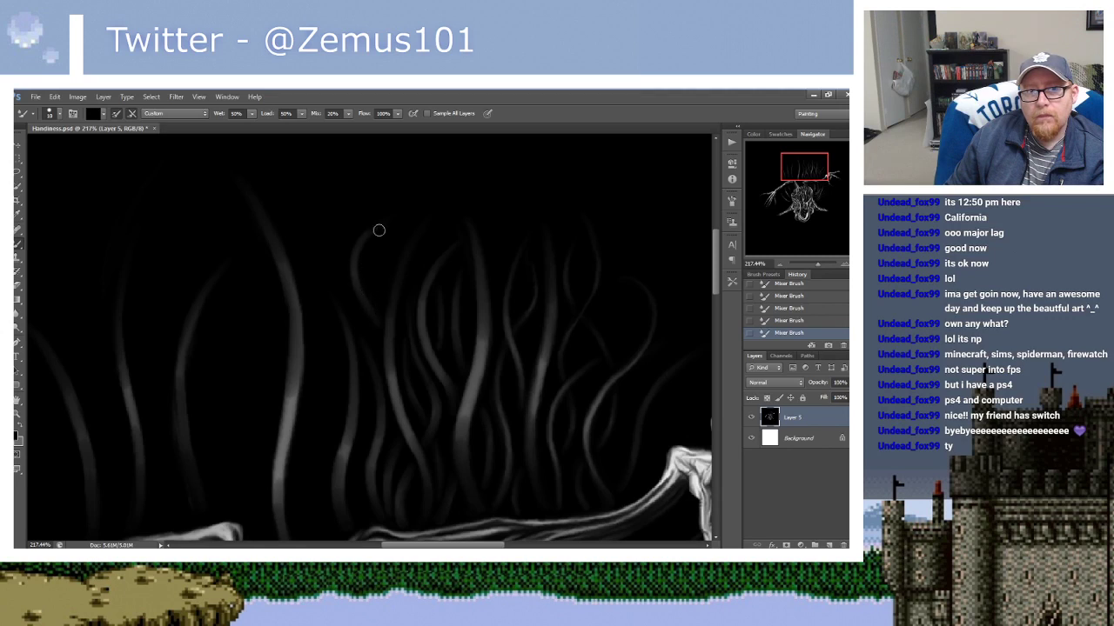
{"action": "left_click_drag", "start_coordinate": [389, 297], "coordinate": [375, 266]}
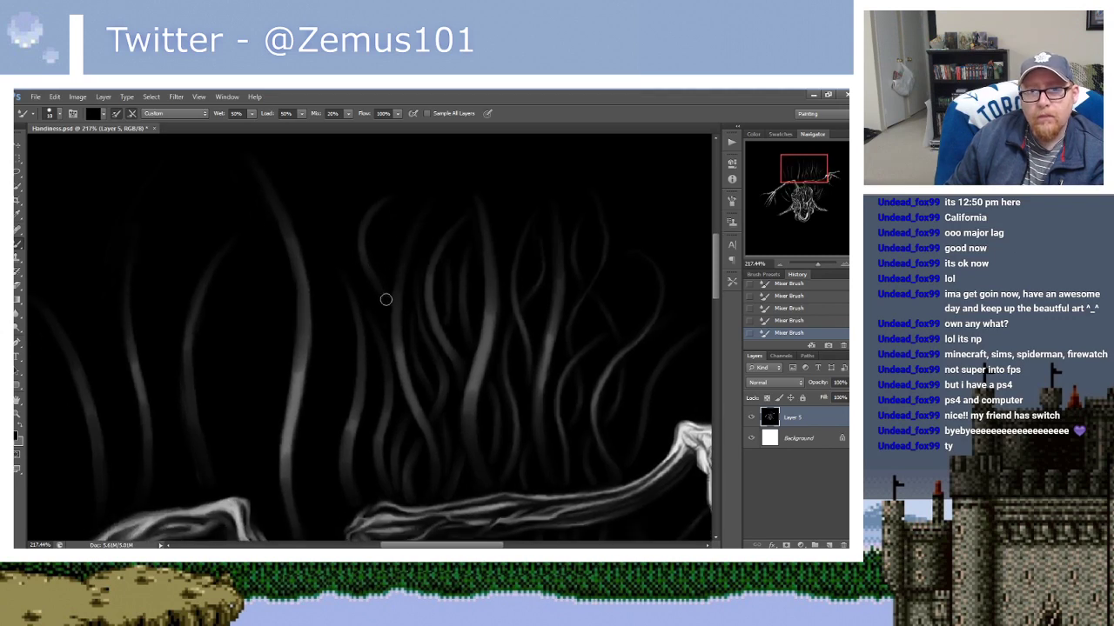